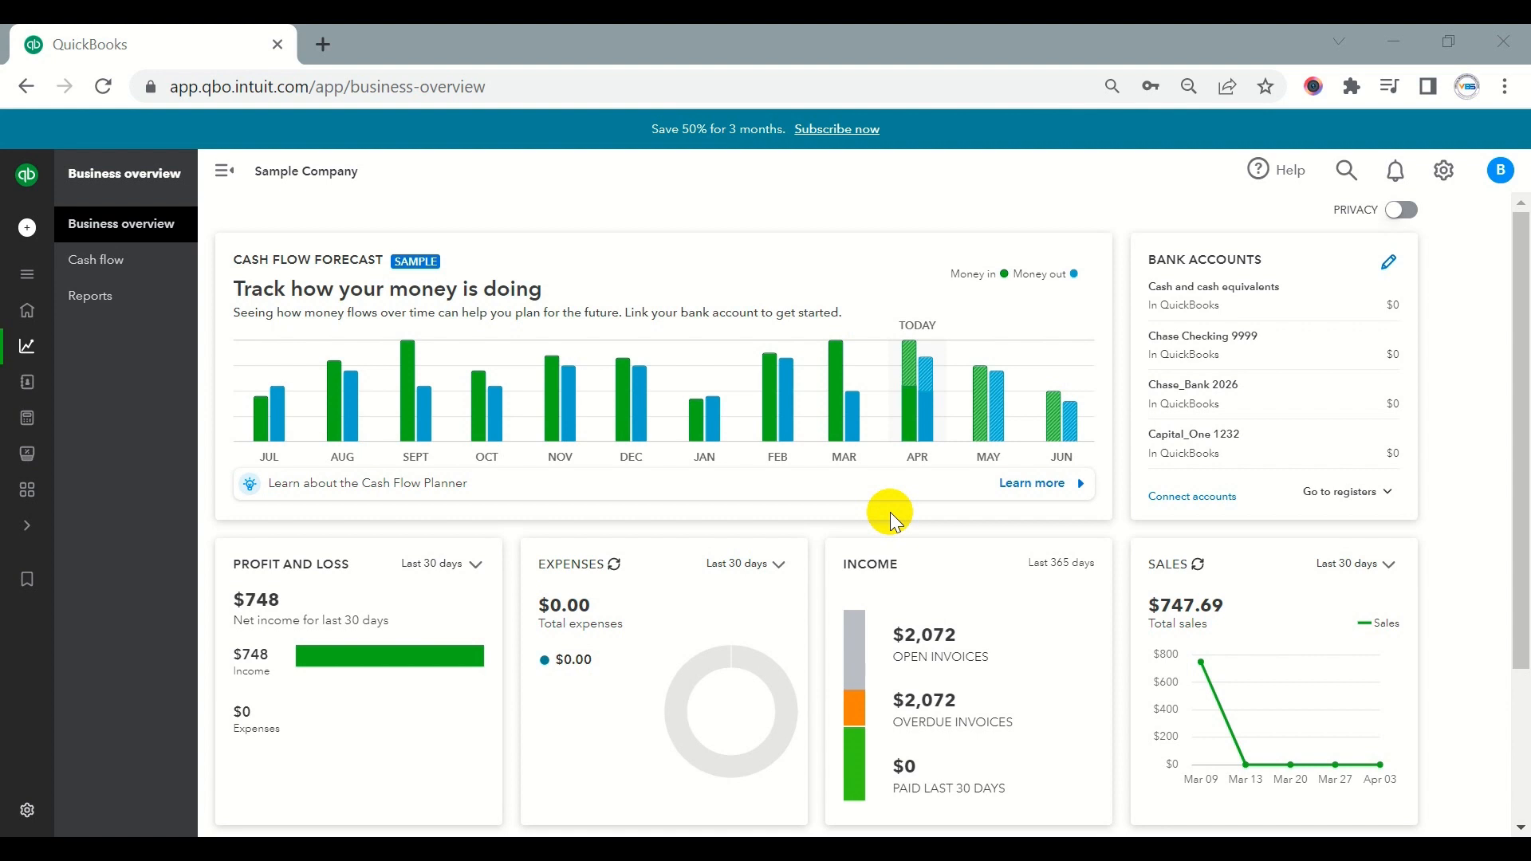
# - Go to the bookkeeping bank transactions and start a manual upload of a bank statement, checking the accepted file formats
pyautogui.moveTo(52, 252)
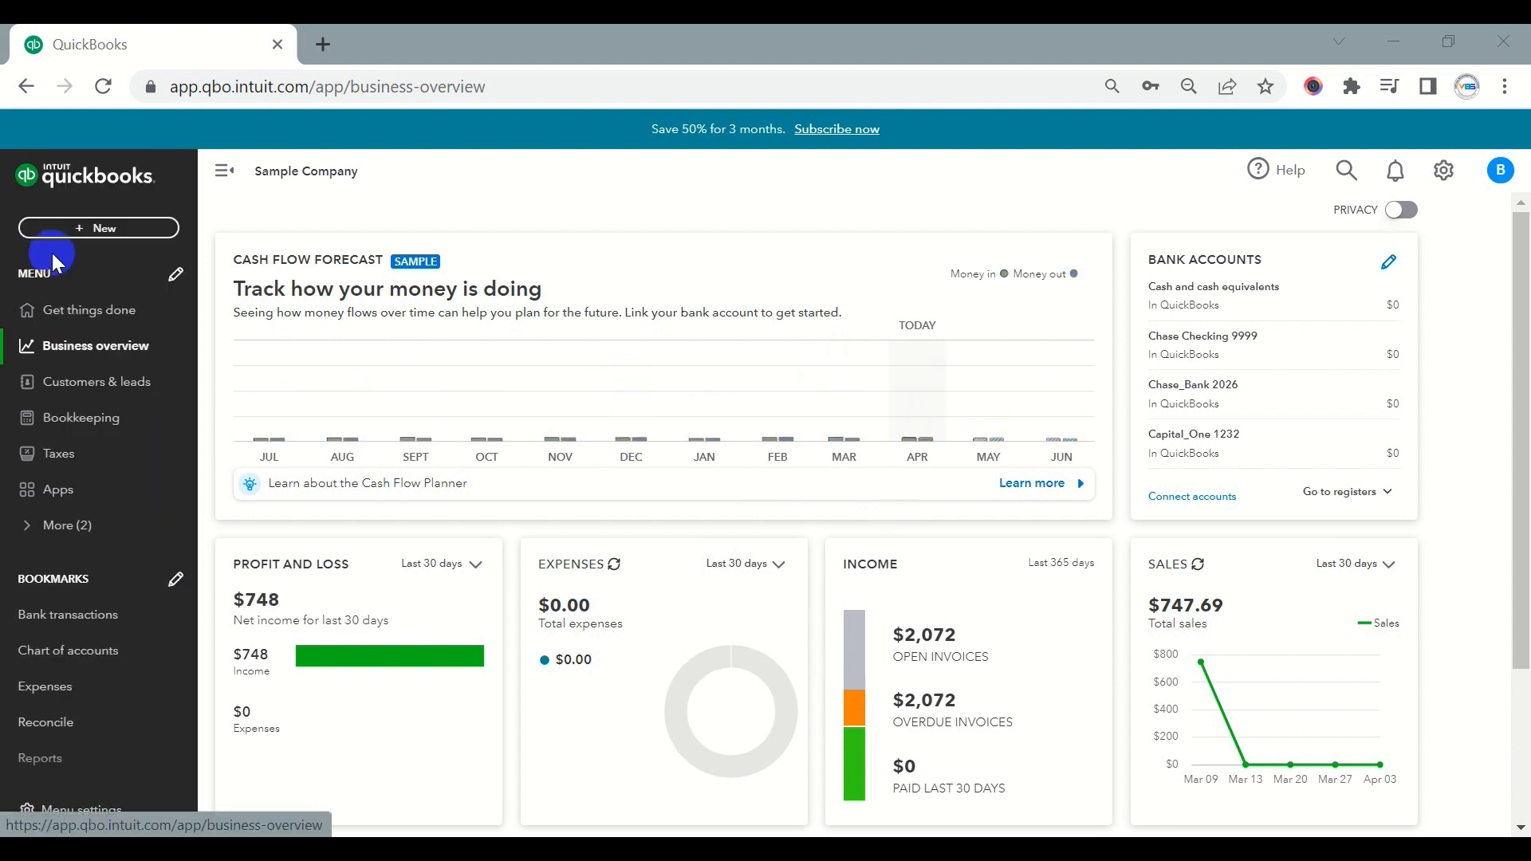
pyautogui.click(78, 425)
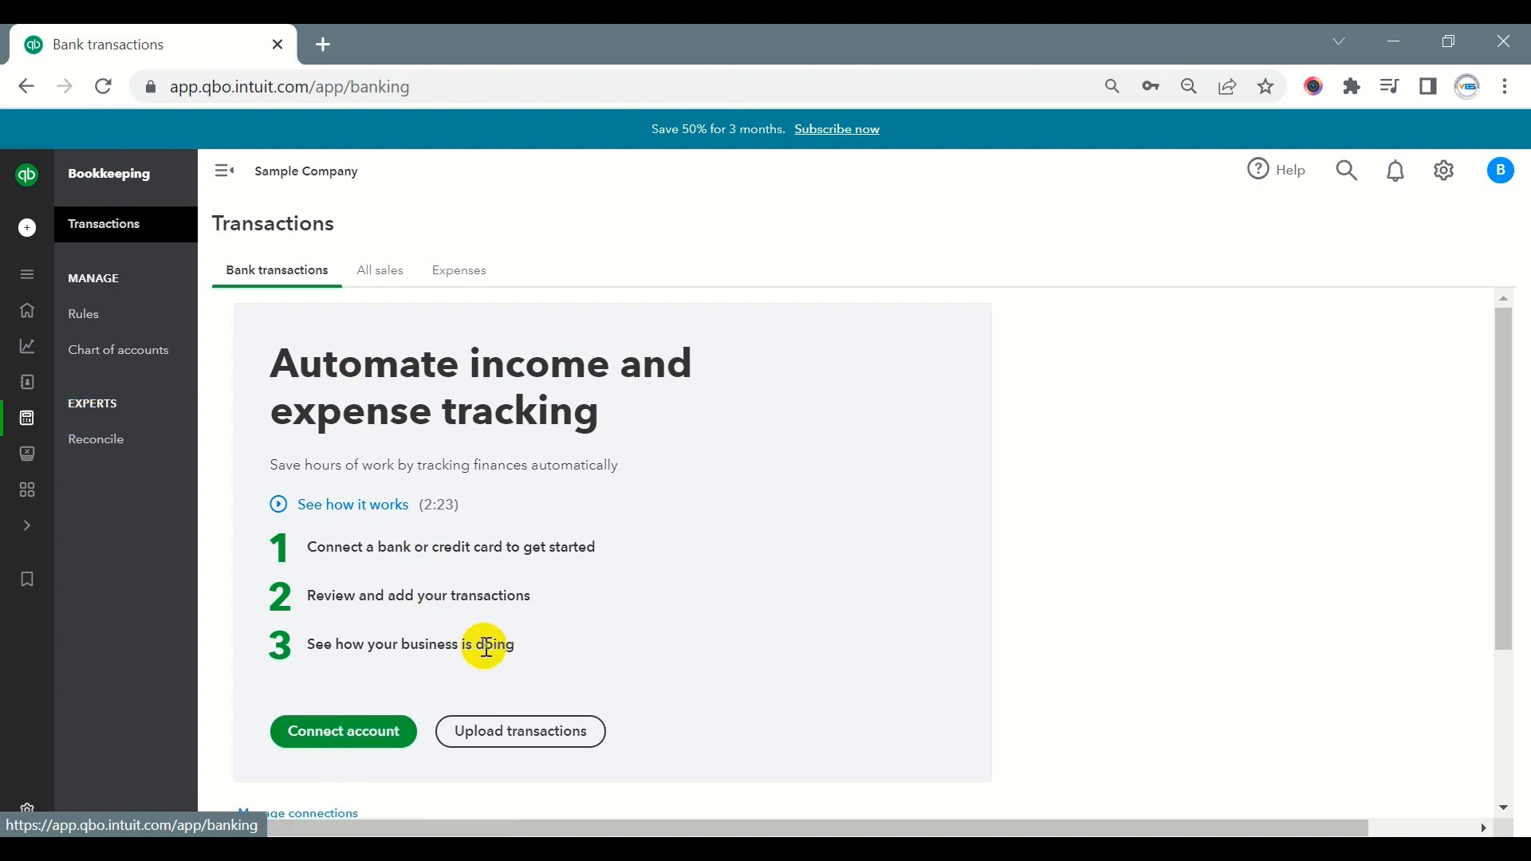
pyautogui.click(341, 746)
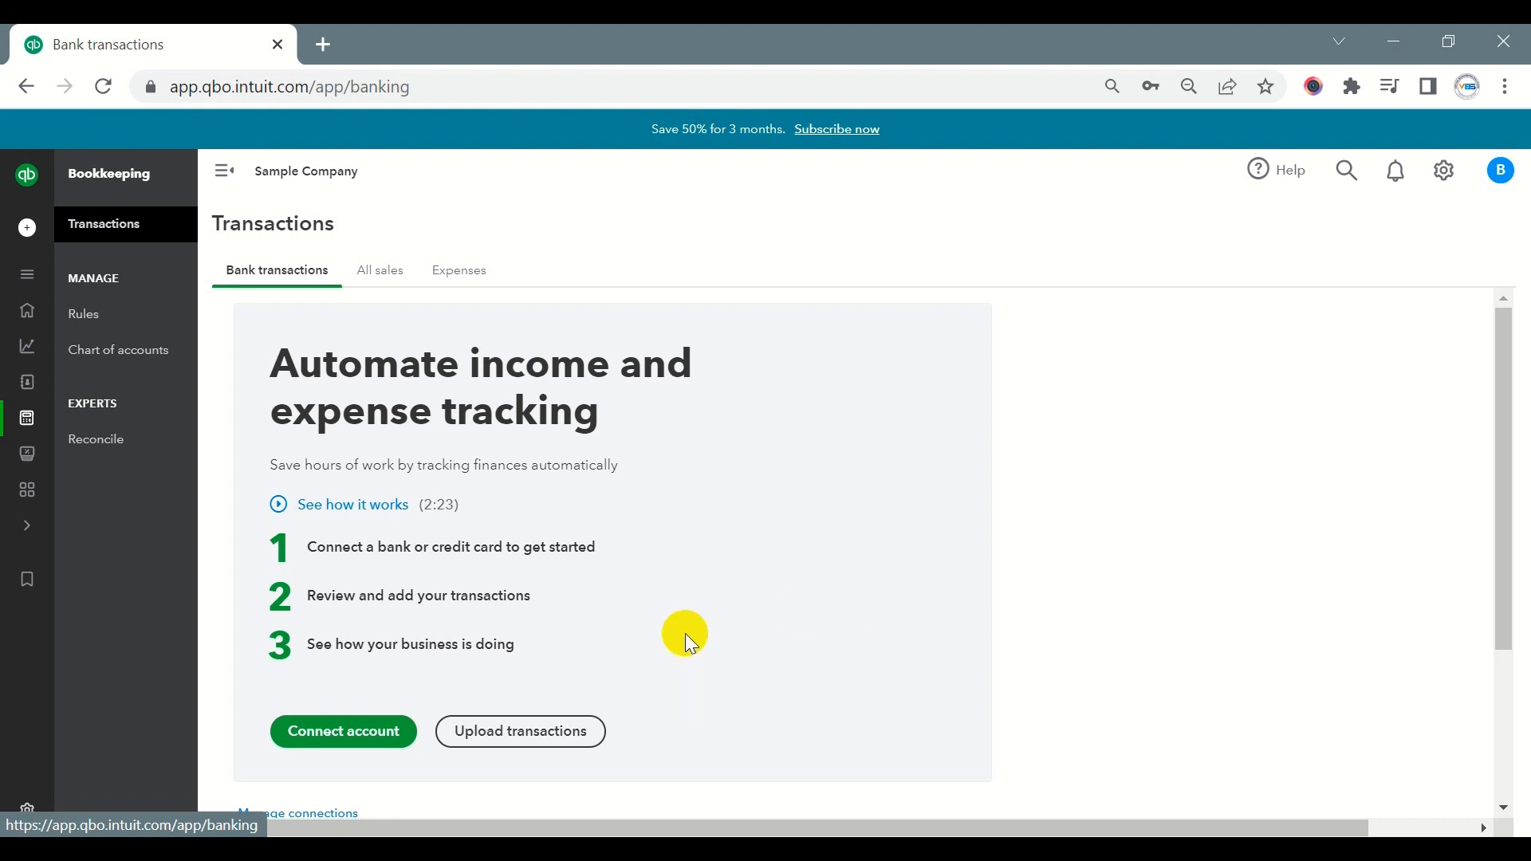
pyautogui.click(495, 738)
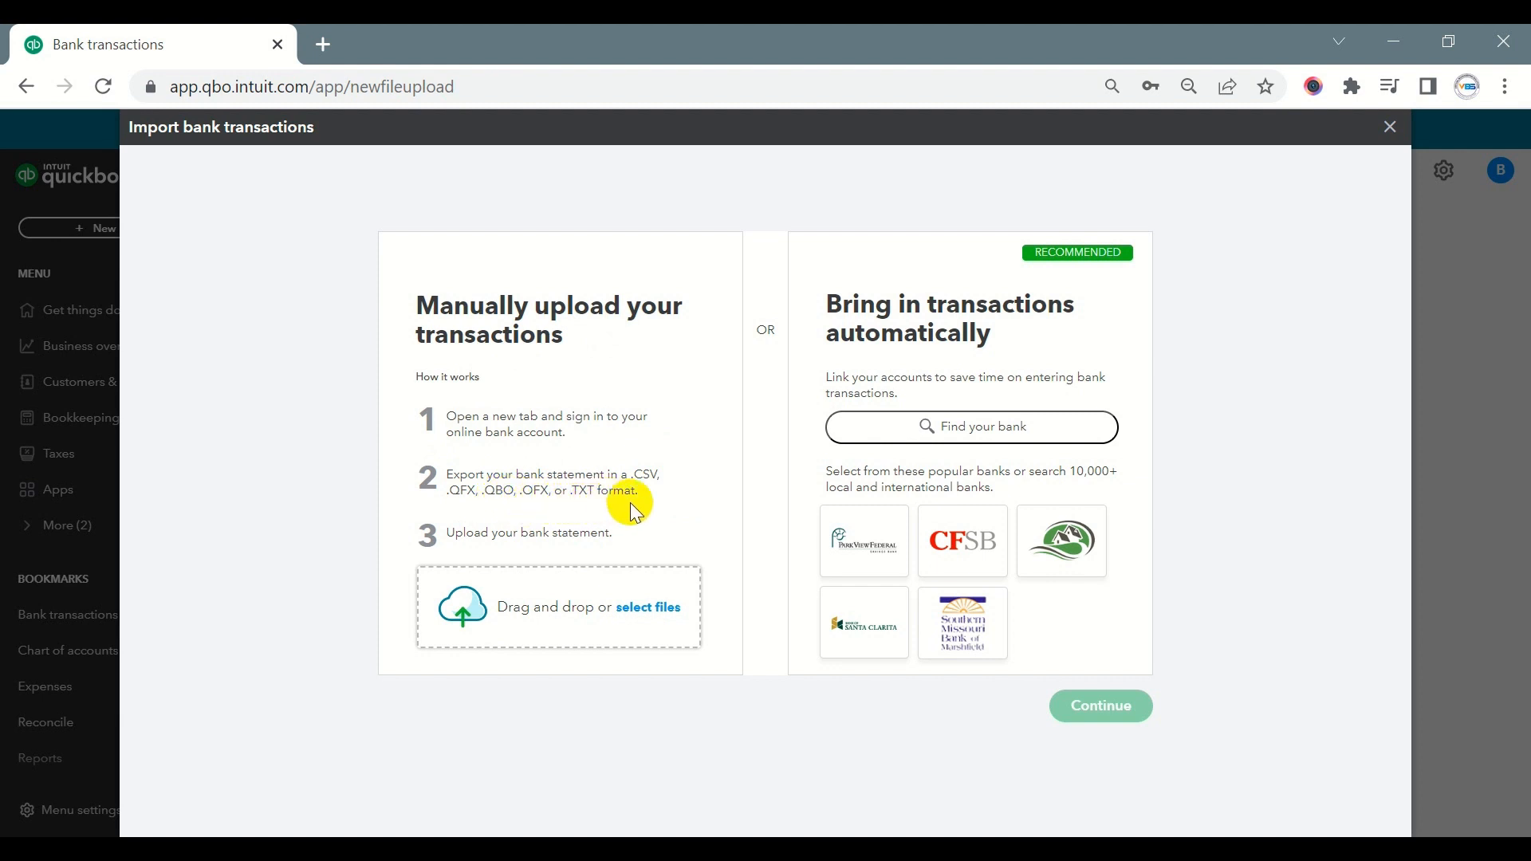
pyautogui.moveTo(440, 472); pyautogui.dragTo(654, 499)
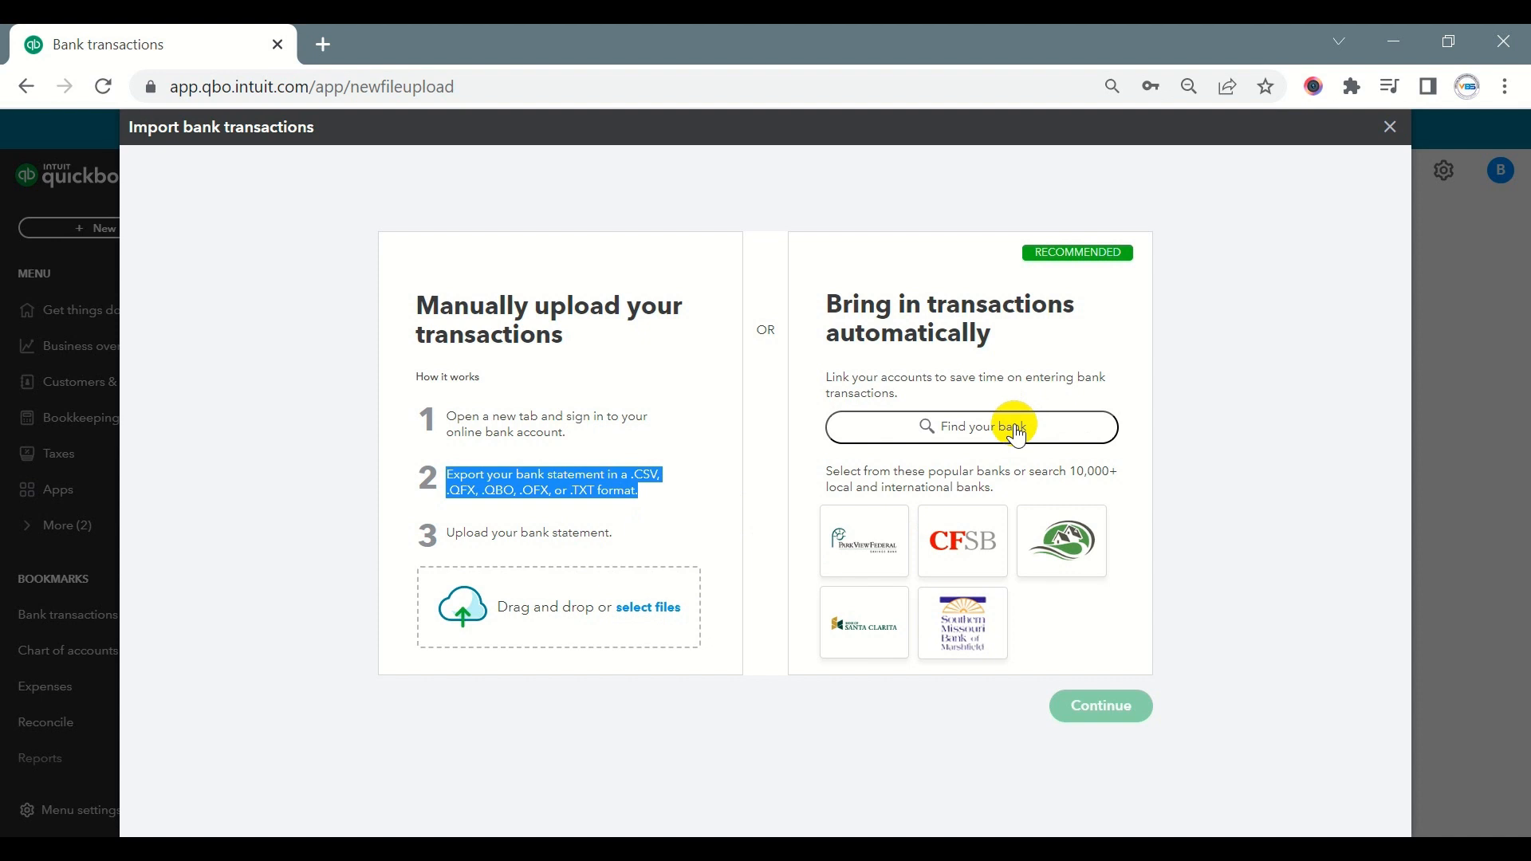
# - Upload Capital_One CC 1232.csv from the QBO Training folder in Downloads and proceed to the account selection
pyautogui.click(659, 624)
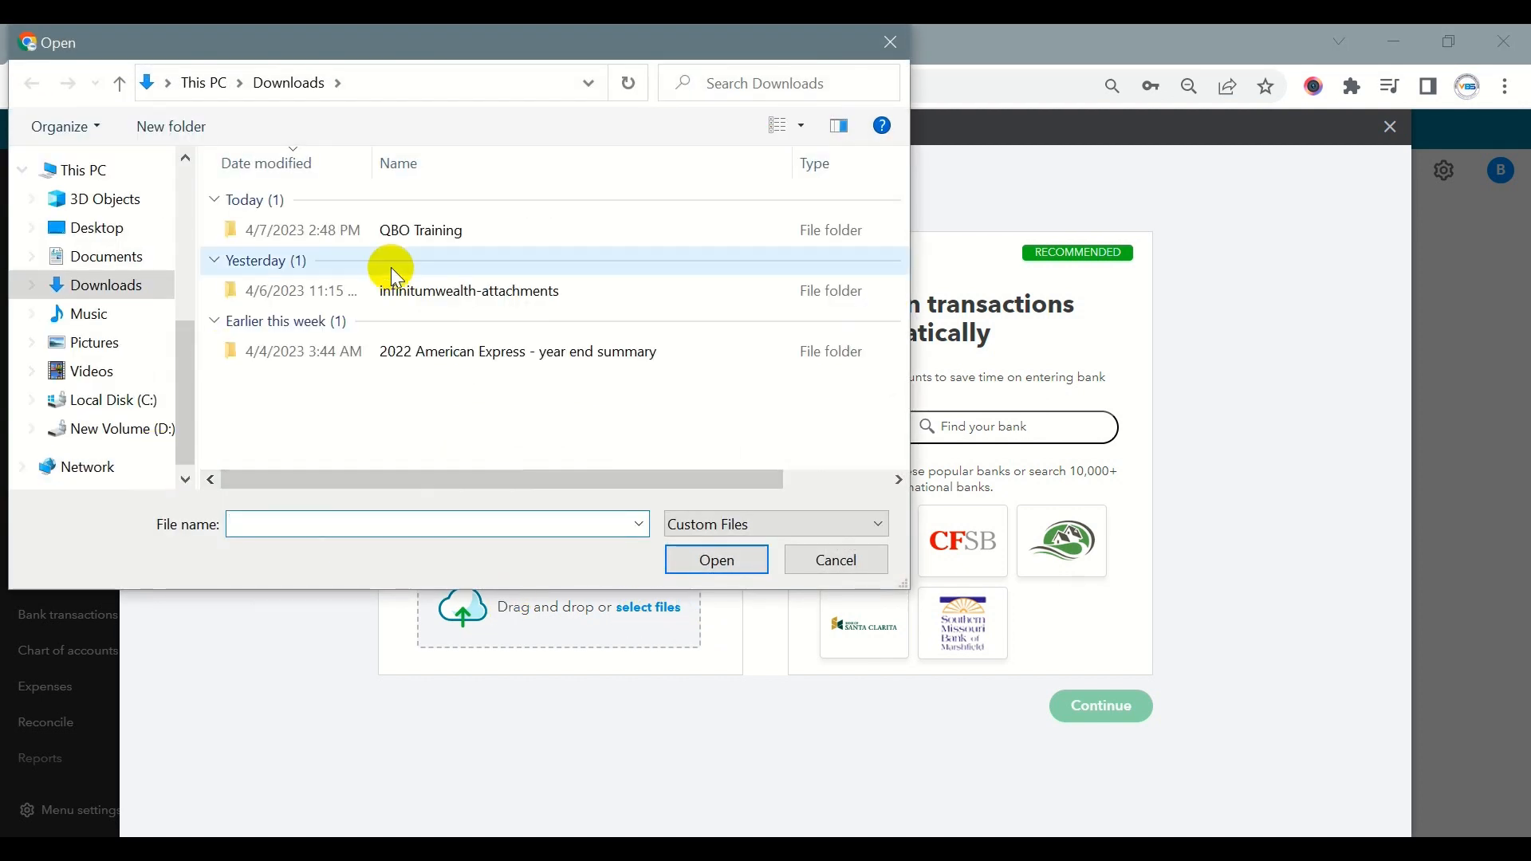
pyautogui.click(401, 232)
pyautogui.doubleClick(403, 233)
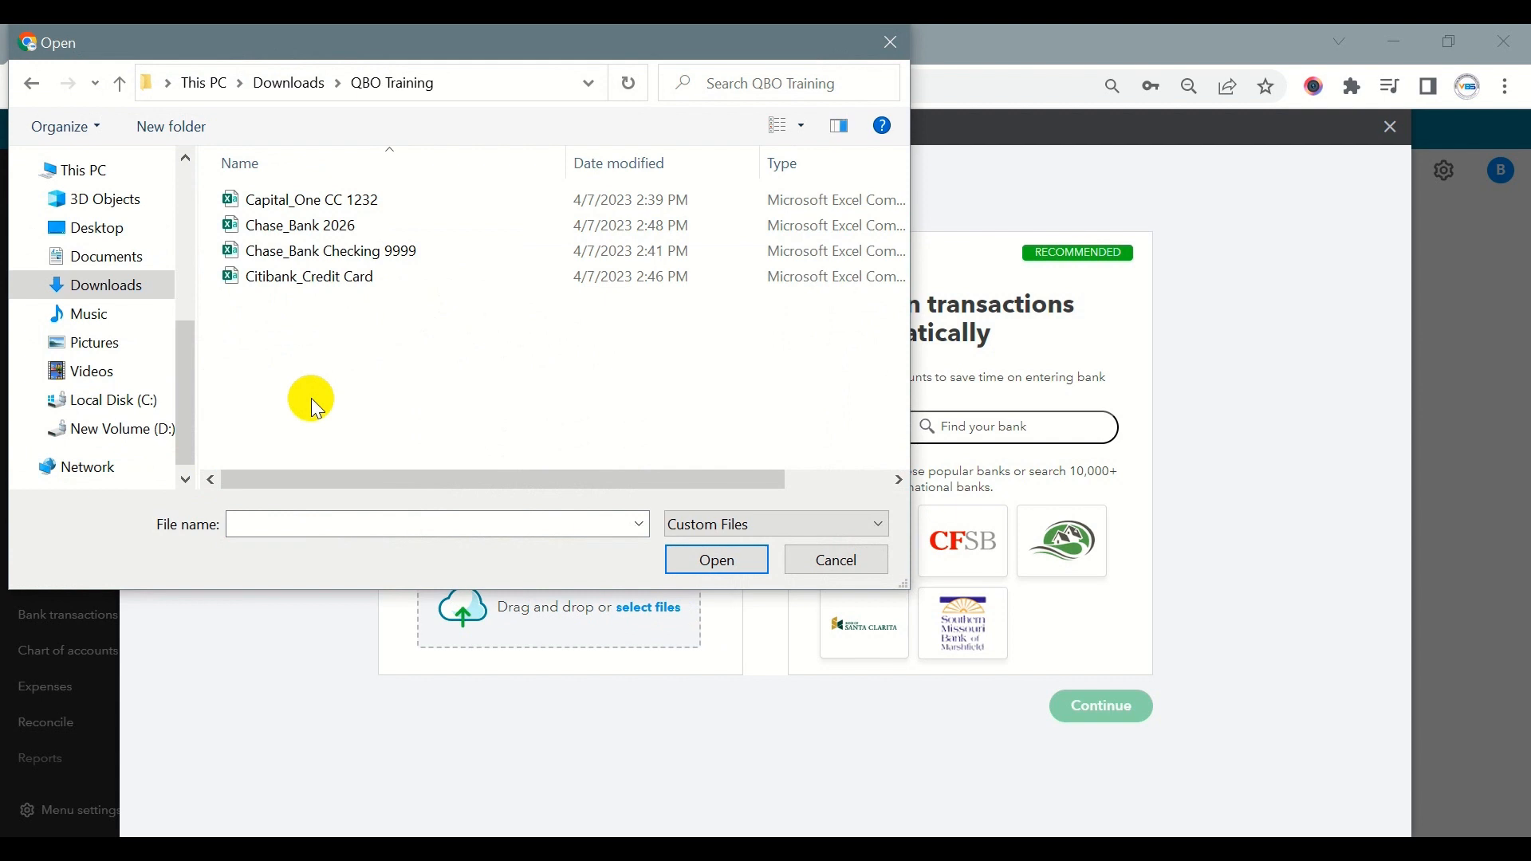
pyautogui.doubleClick(361, 209)
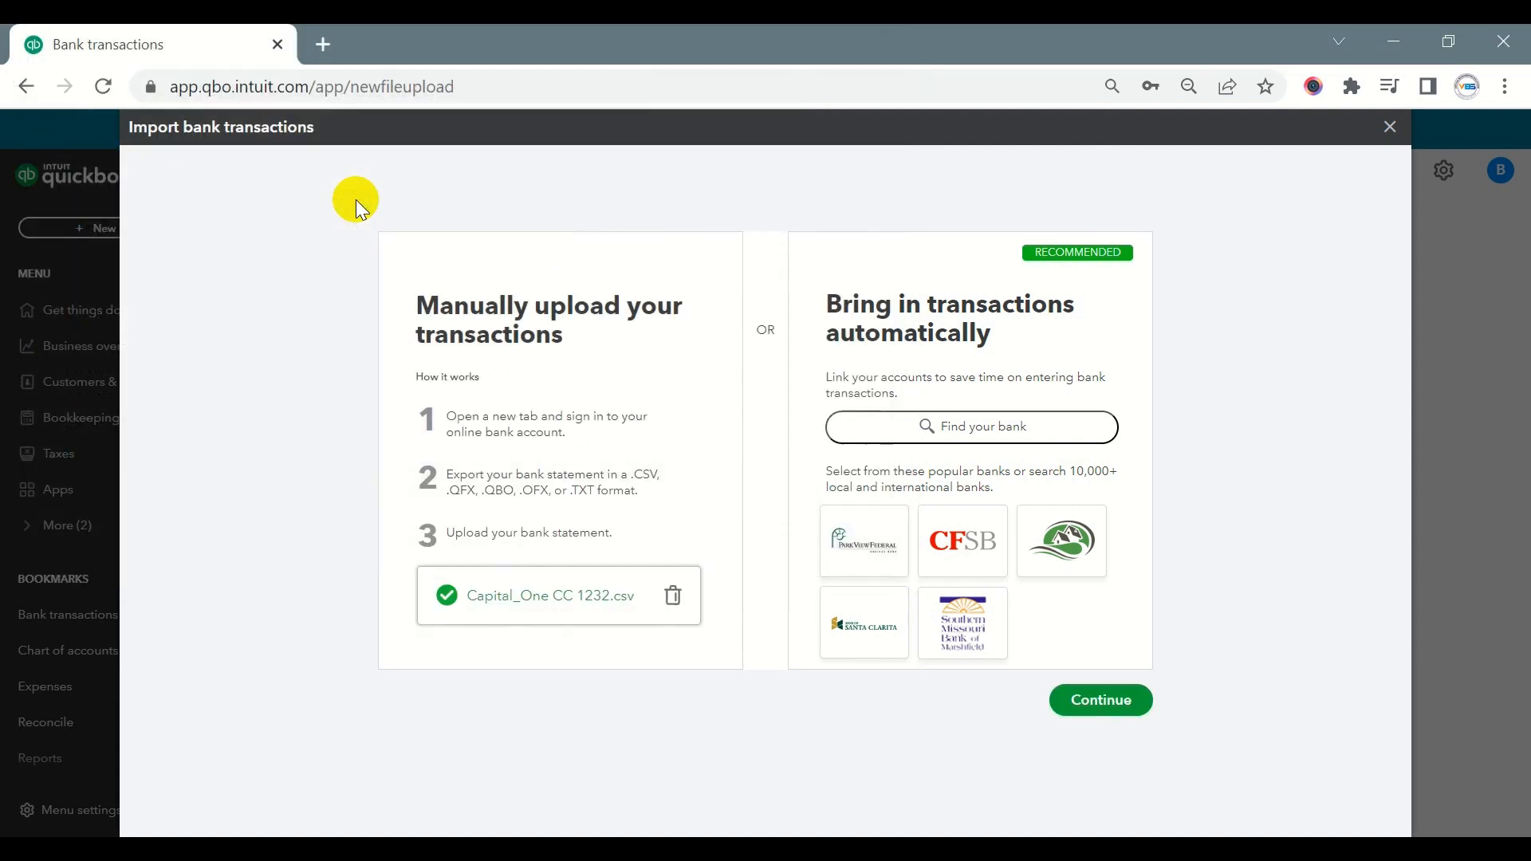
pyautogui.click(1089, 697)
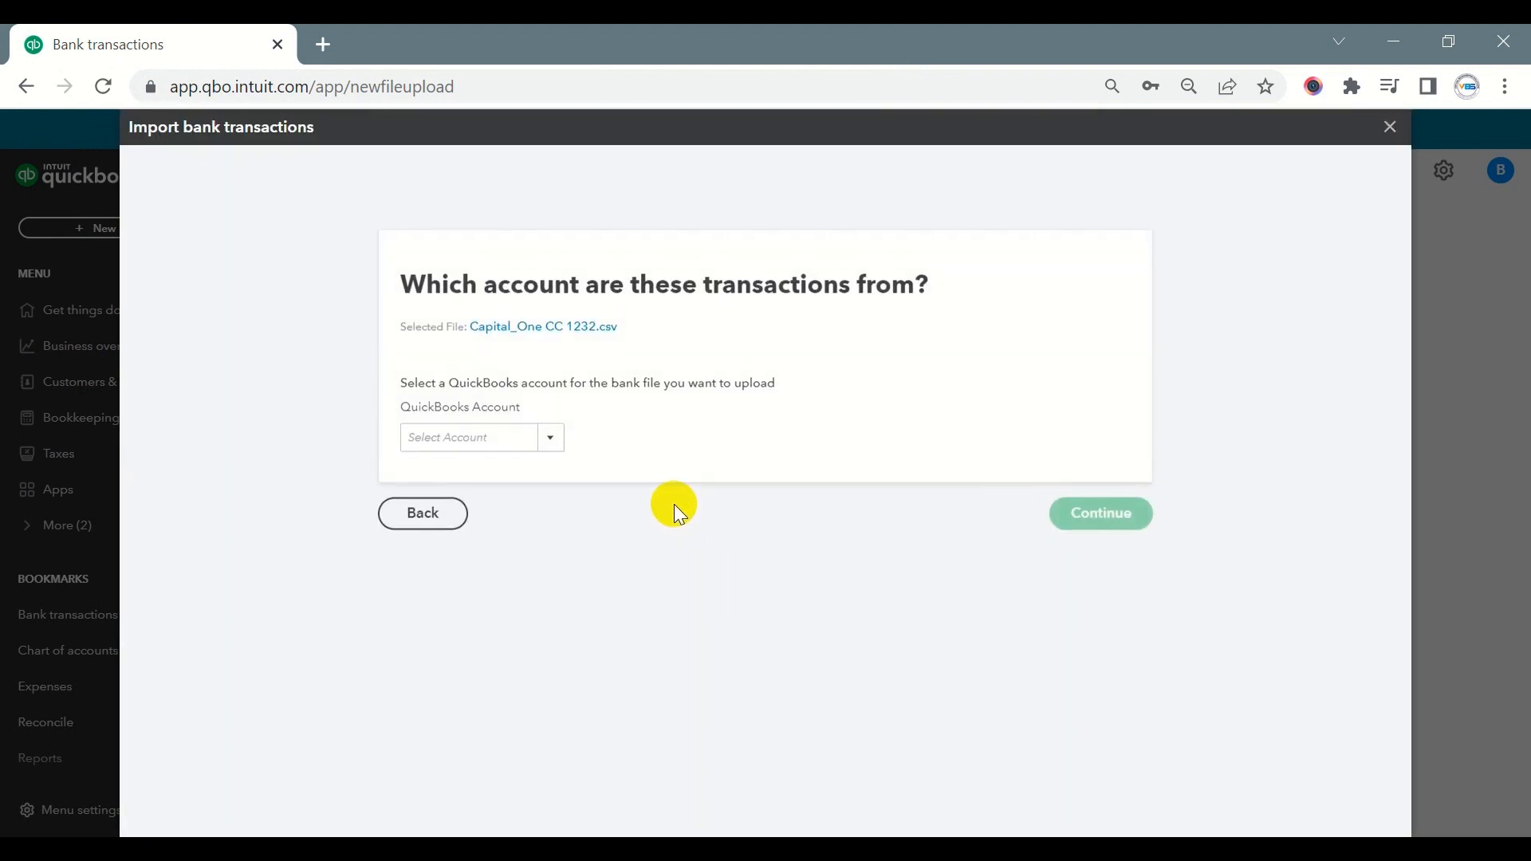
# - Check the source file's name in its folder and assign the upload to the matching Capital_One account, proceeding to file setup
pyautogui.click(512, 443)
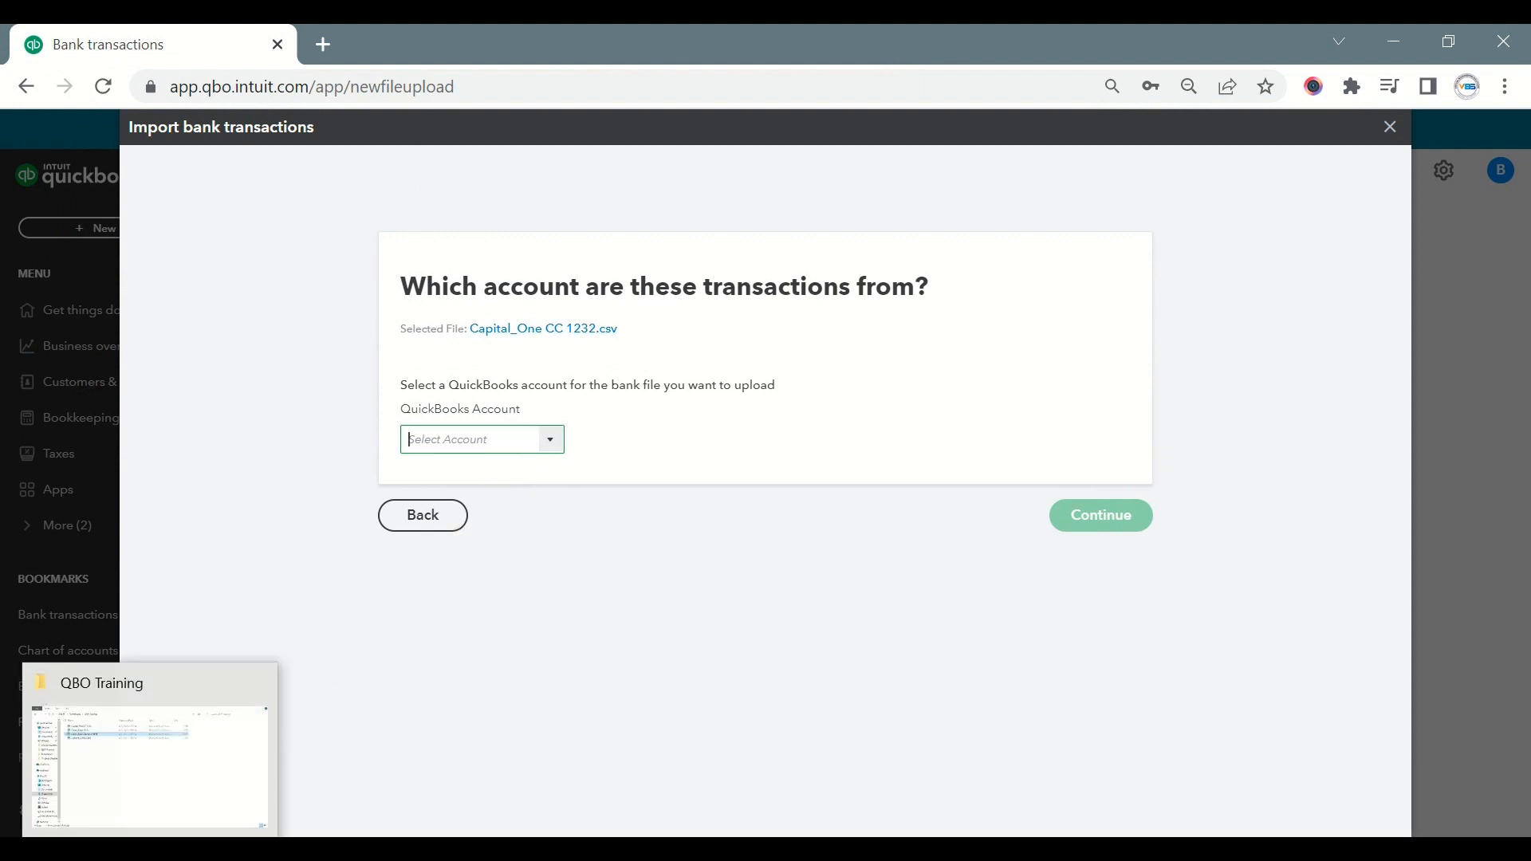
pyautogui.click(152, 749)
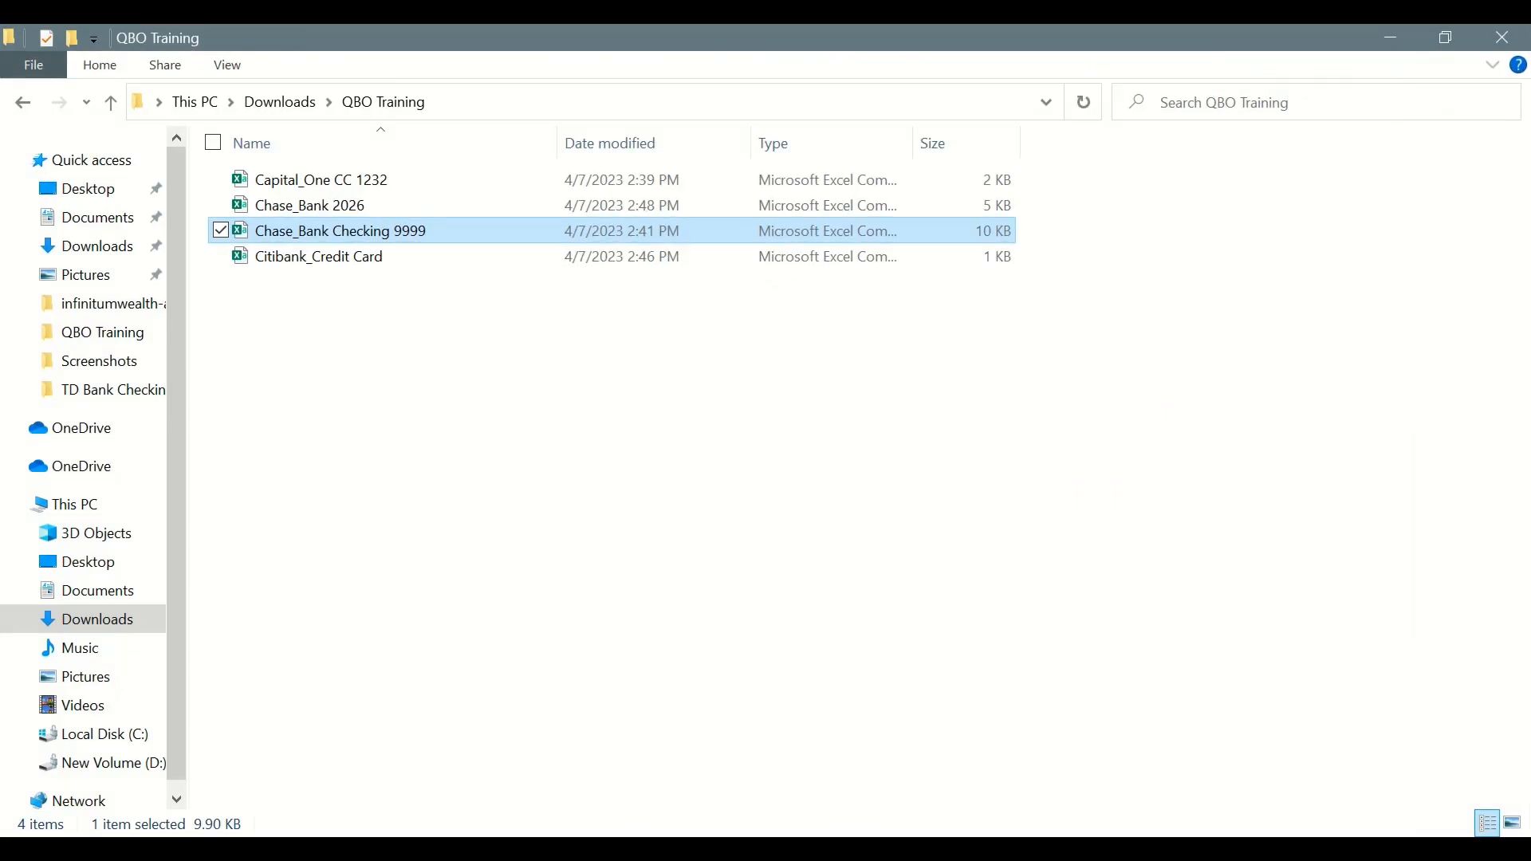
pyautogui.click(308, 180)
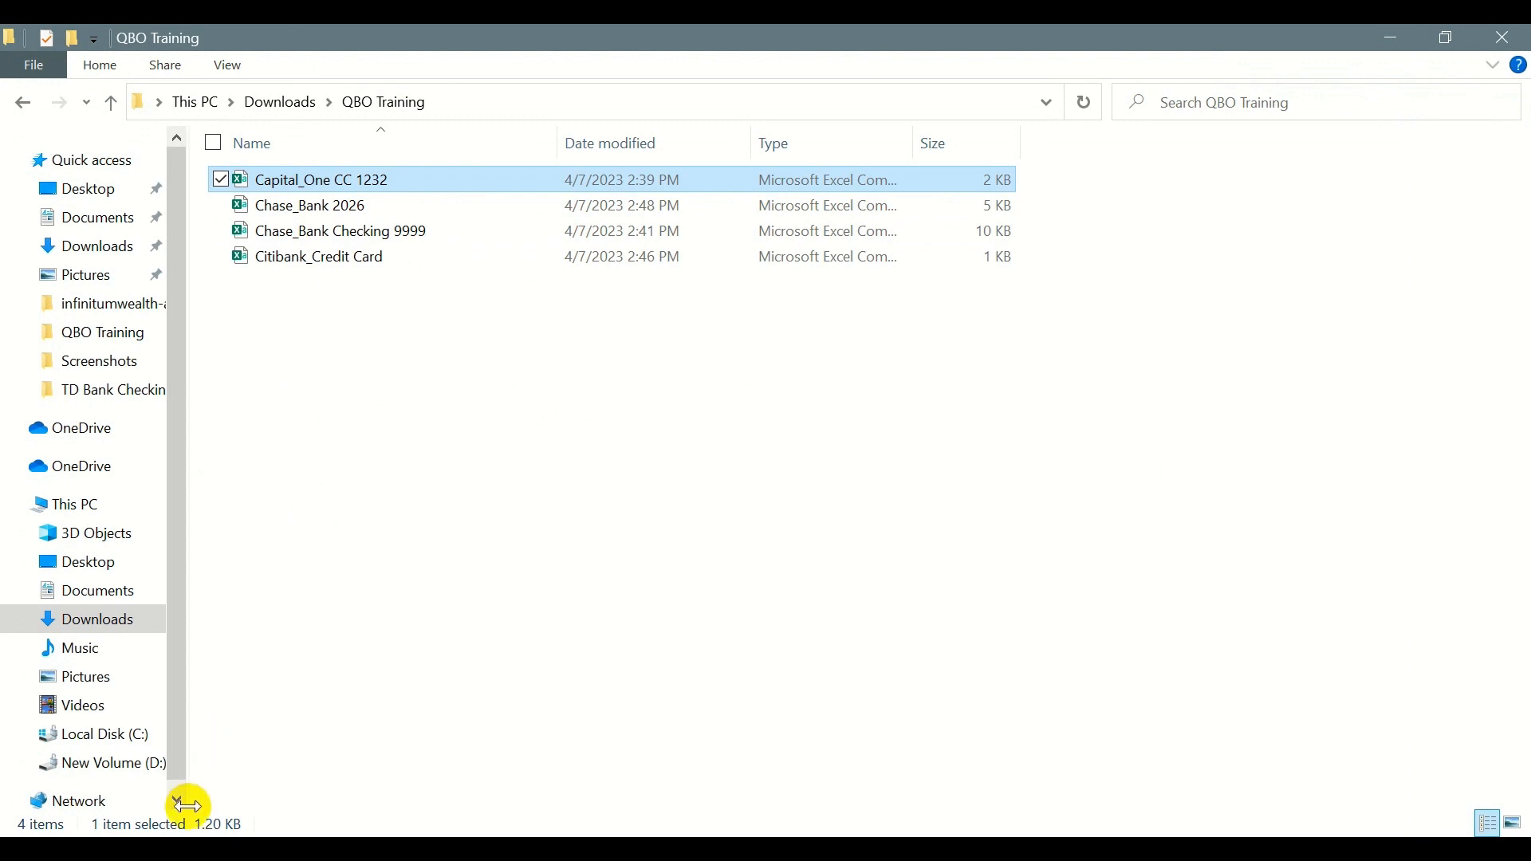
pyautogui.click(229, 779)
pyautogui.write('Capital_One 1232')
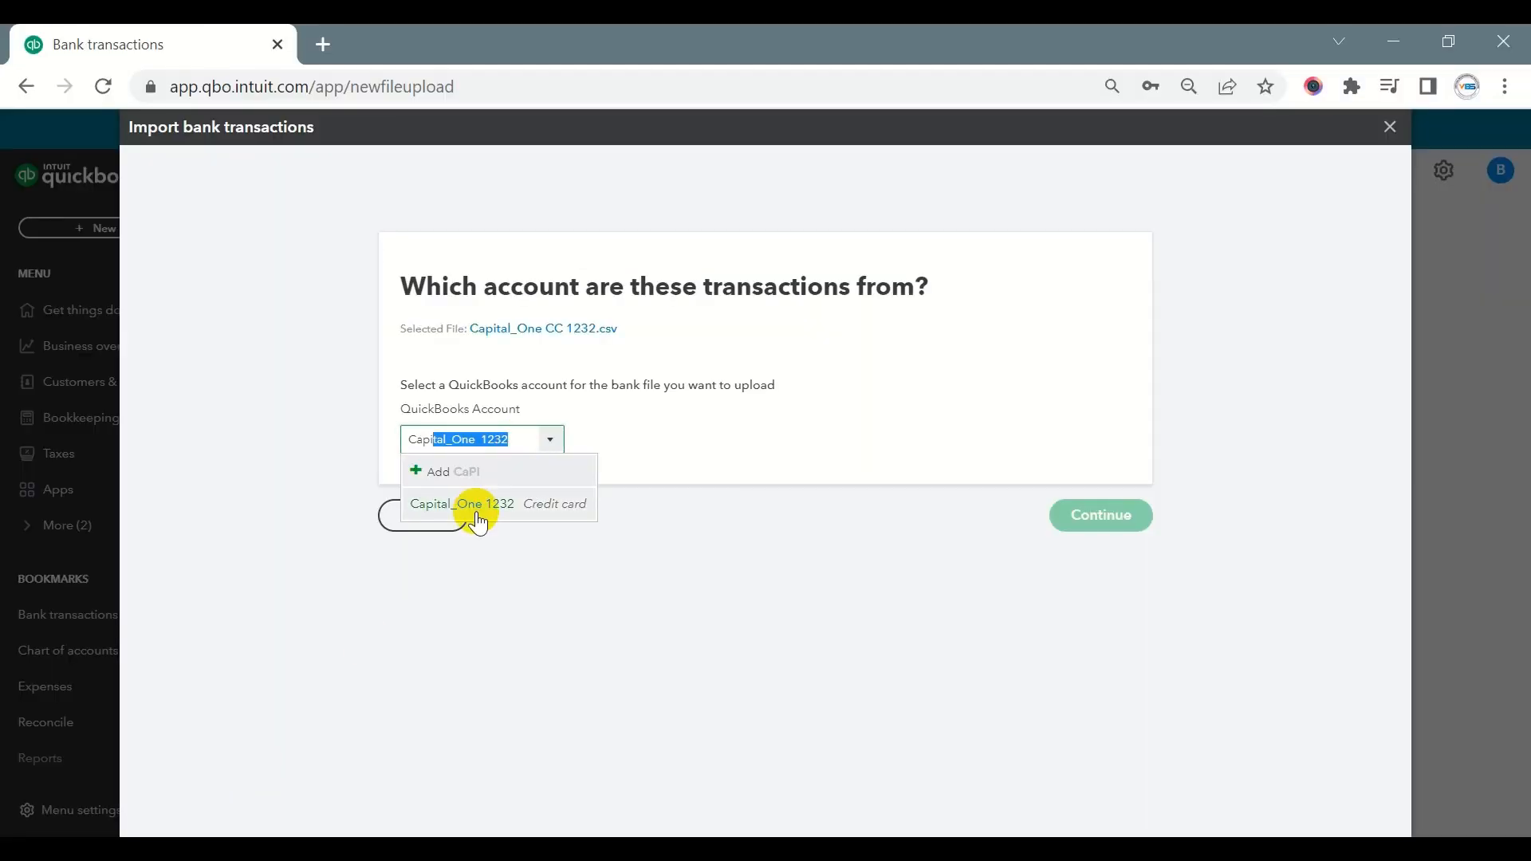
pyautogui.click(477, 514)
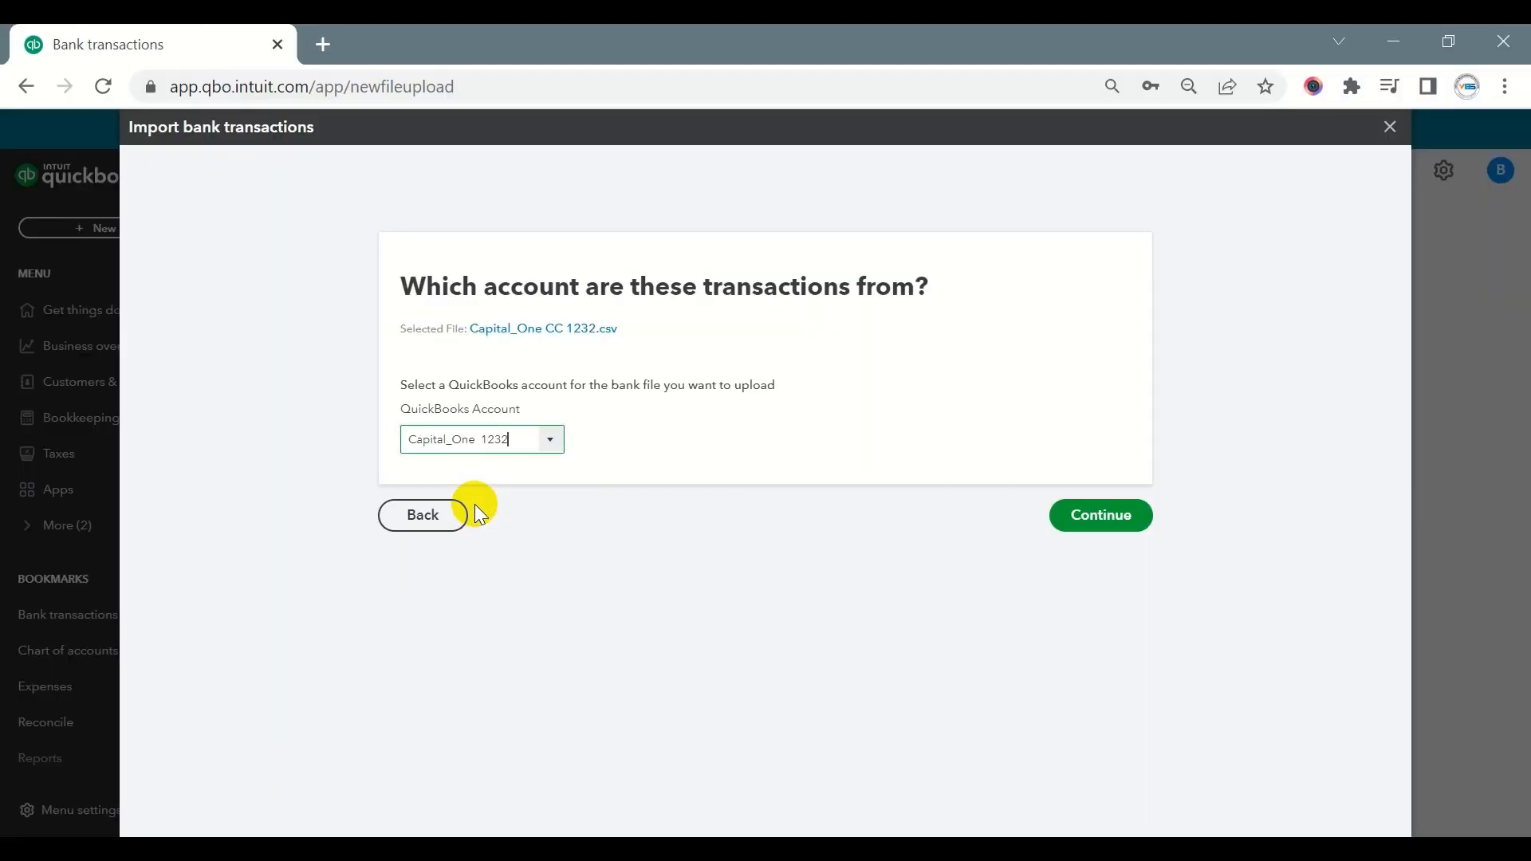
pyautogui.click(1102, 520)
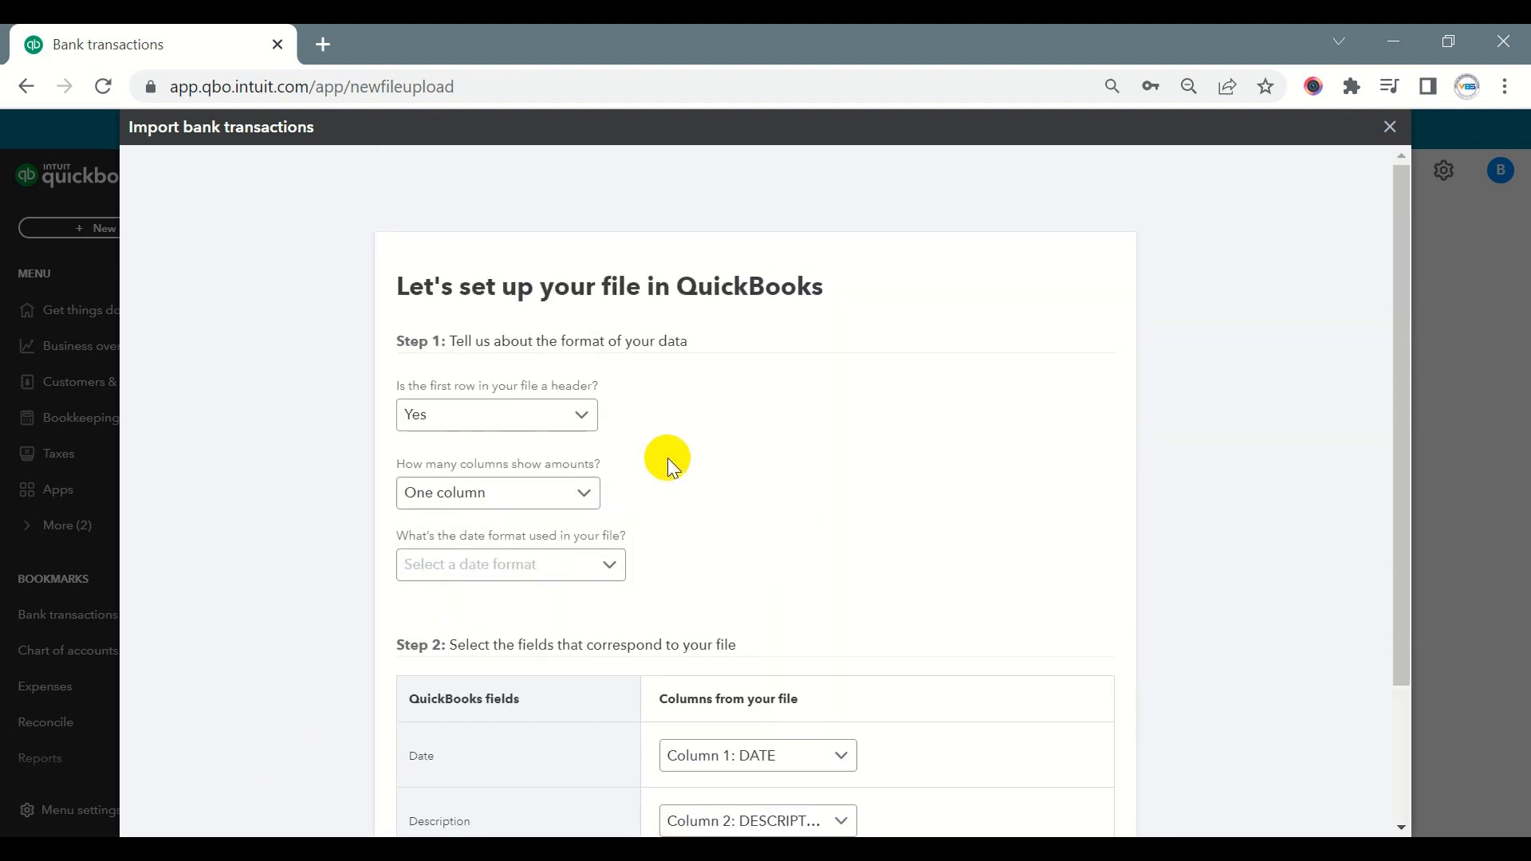
# - Review the file setup form, open the Capital_One CC 1232 file in Excel and fit the DATE column to its contents
pyautogui.scroll(-2, 674, 467)
pyautogui.scroll(2, 767, 424)
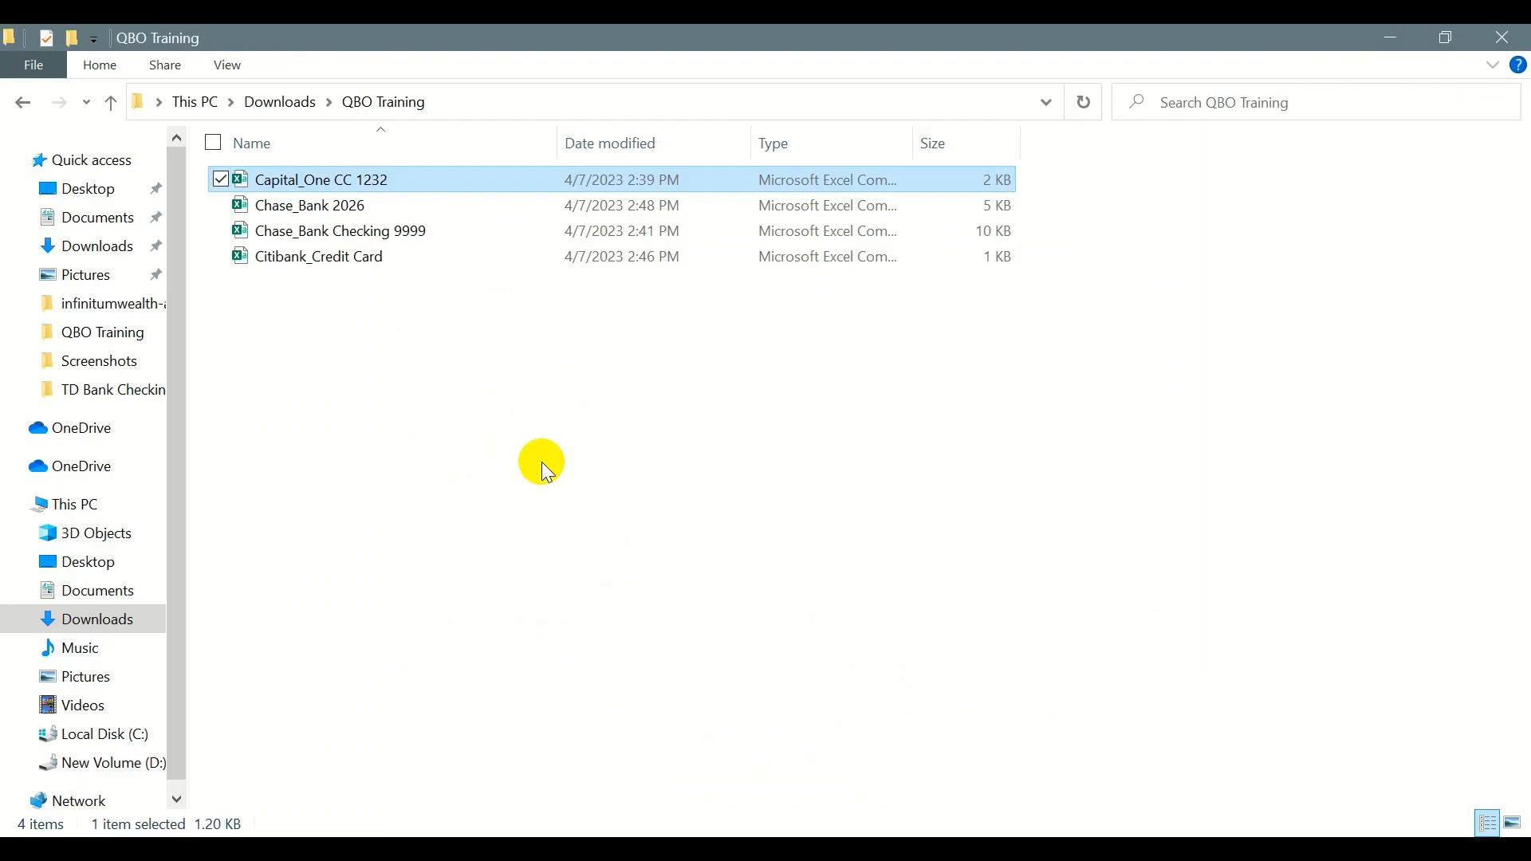
pyautogui.click(339, 182)
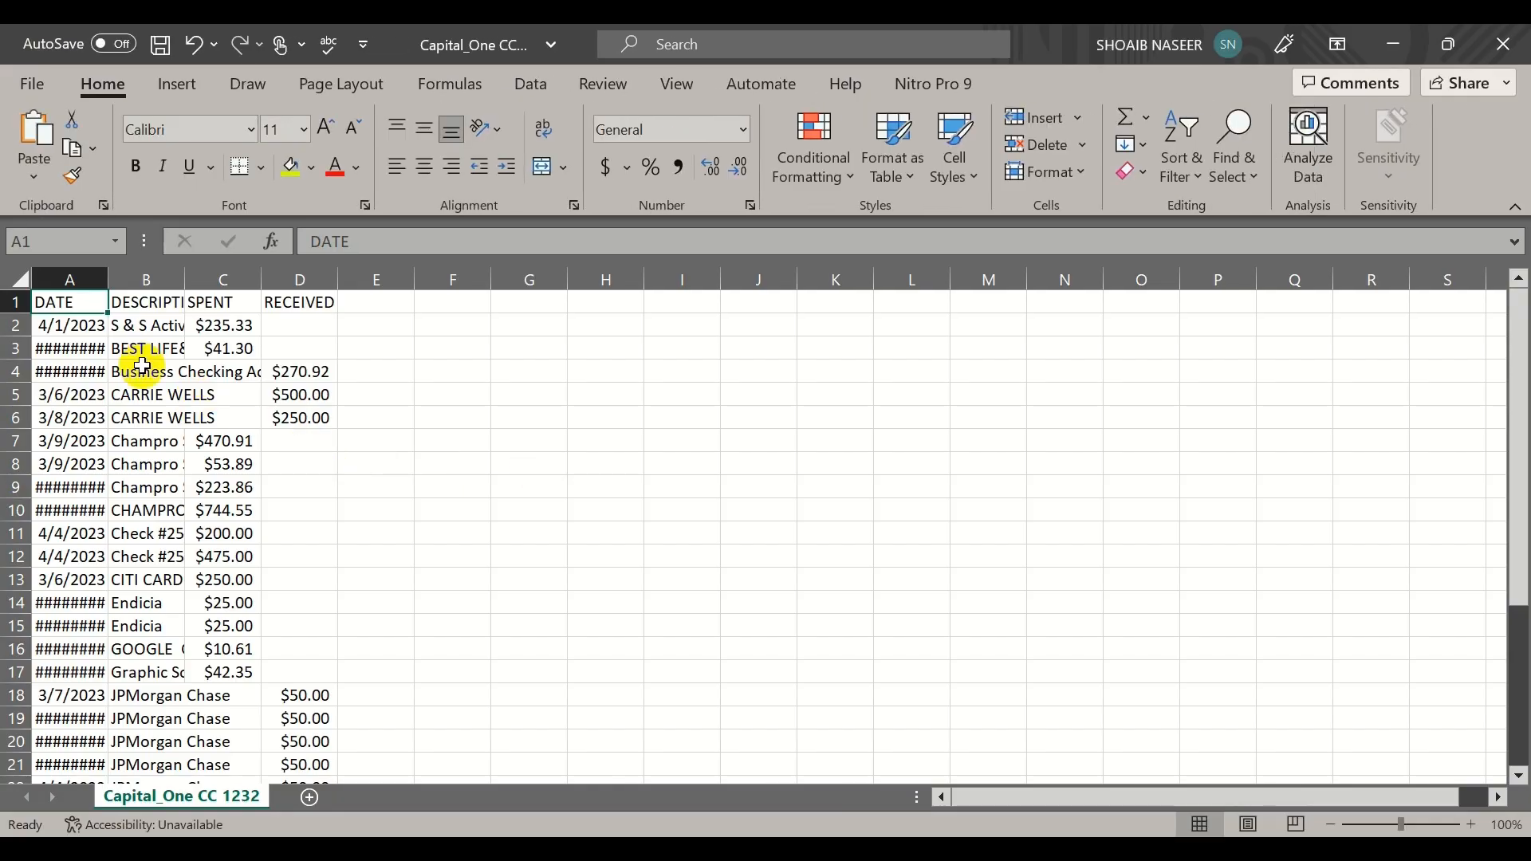
pyautogui.doubleClick(107, 278)
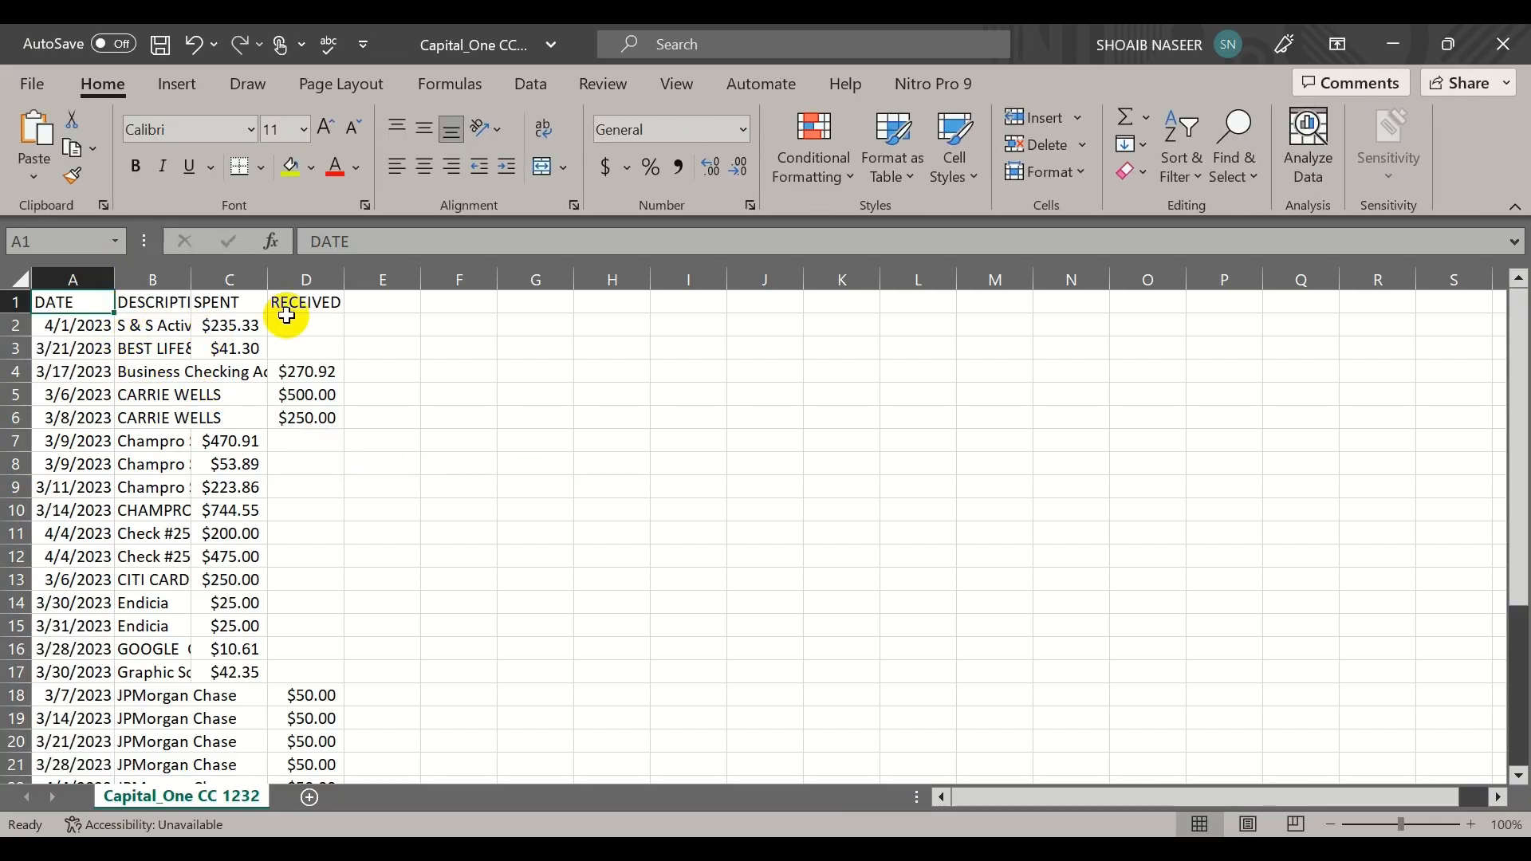
# - Check the SPENT and RECEIVED amounts in the spreadsheet, and set the QuickBooks import to show amounts in two columns
pyautogui.moveTo(212, 325); pyautogui.dragTo(307, 763)
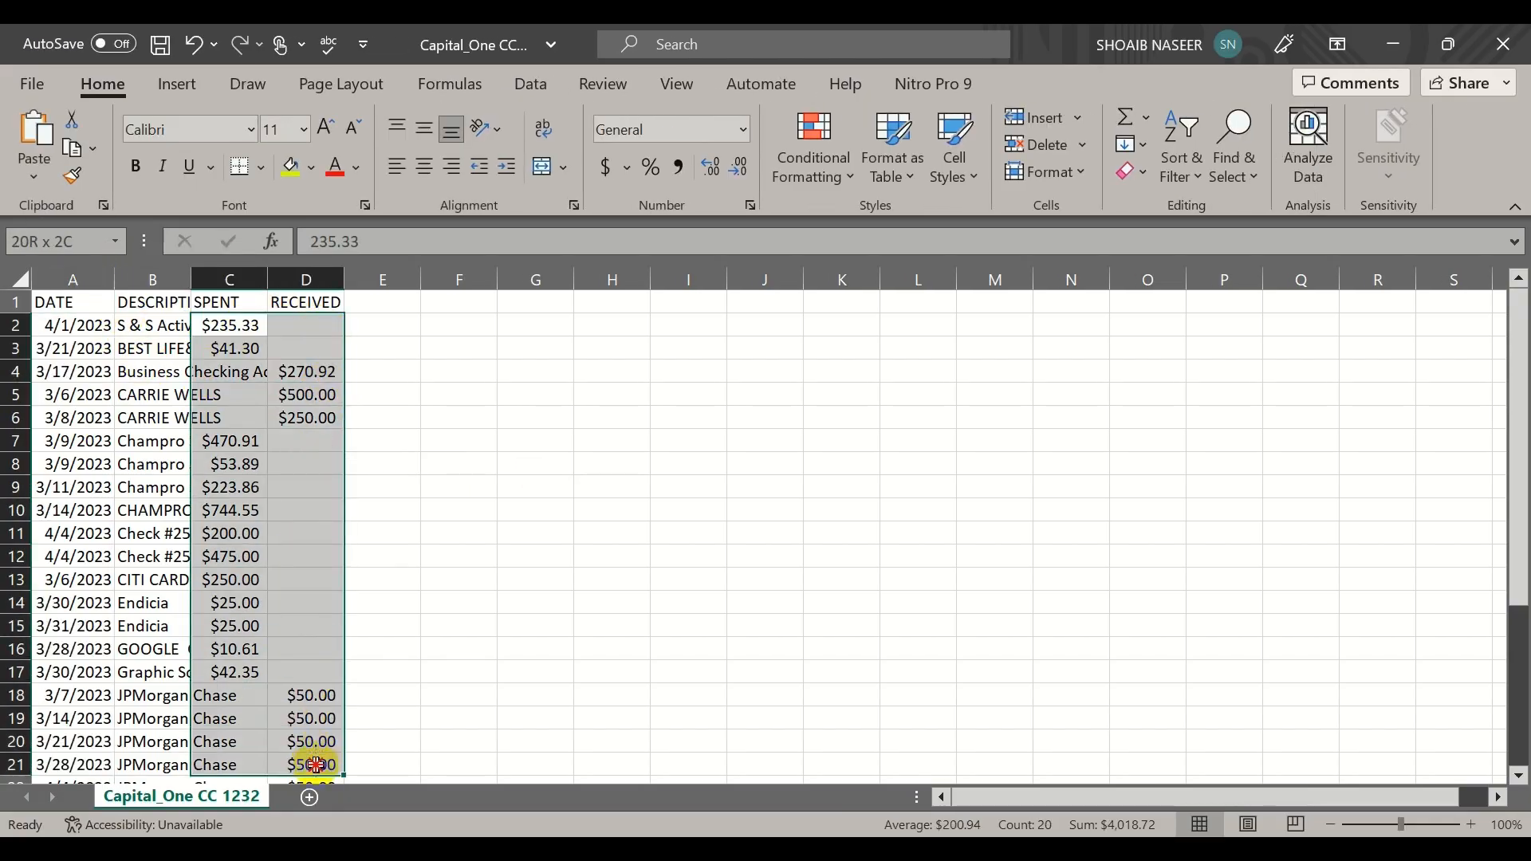
pyautogui.hotkey('alt', 'Tab')
pyautogui.hotkey('alt', 'Tab')
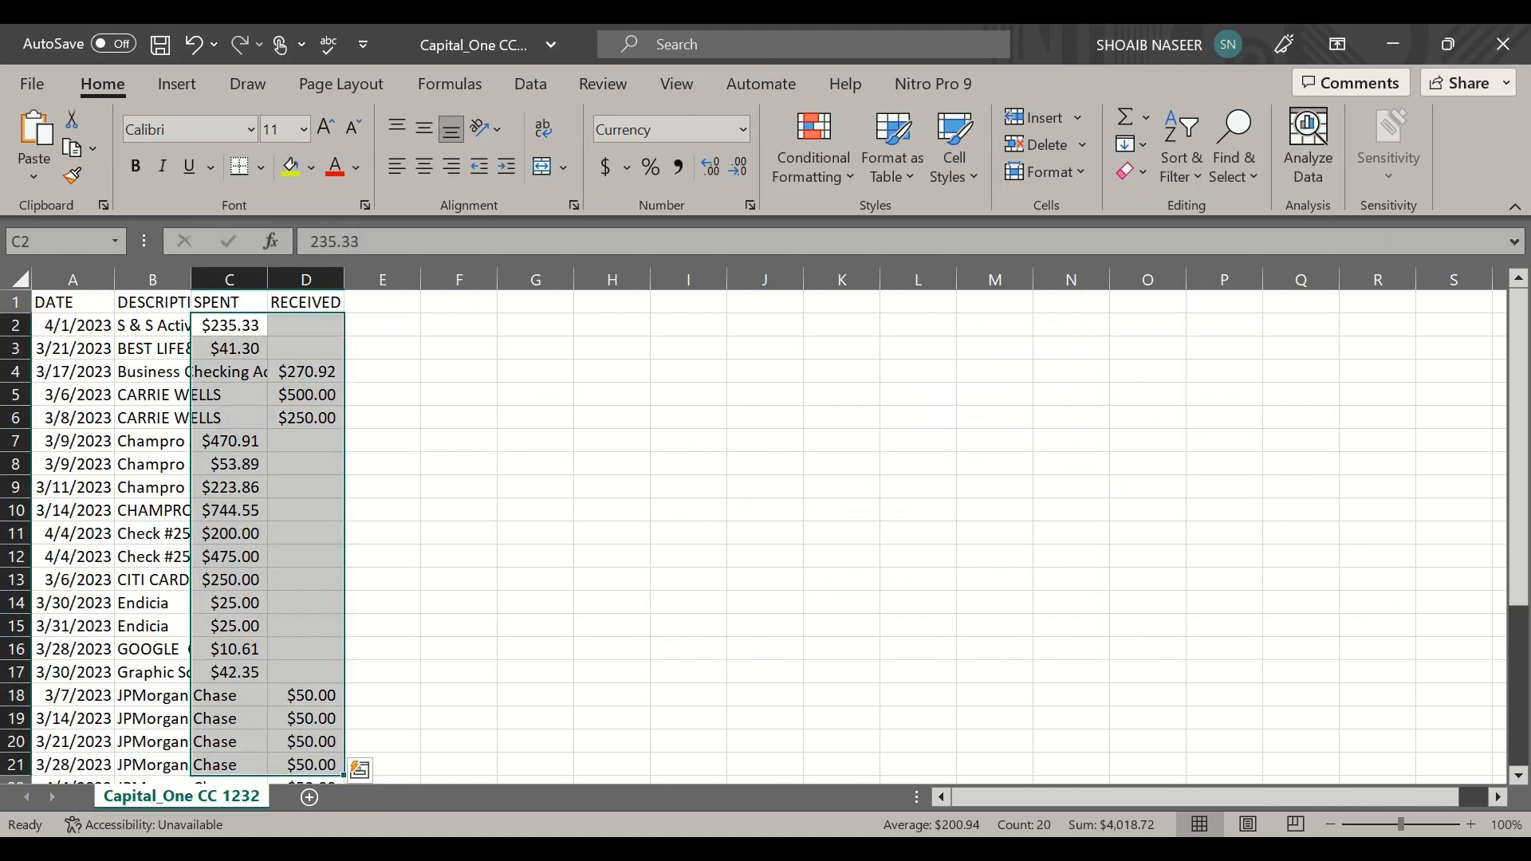
pyautogui.click(308, 802)
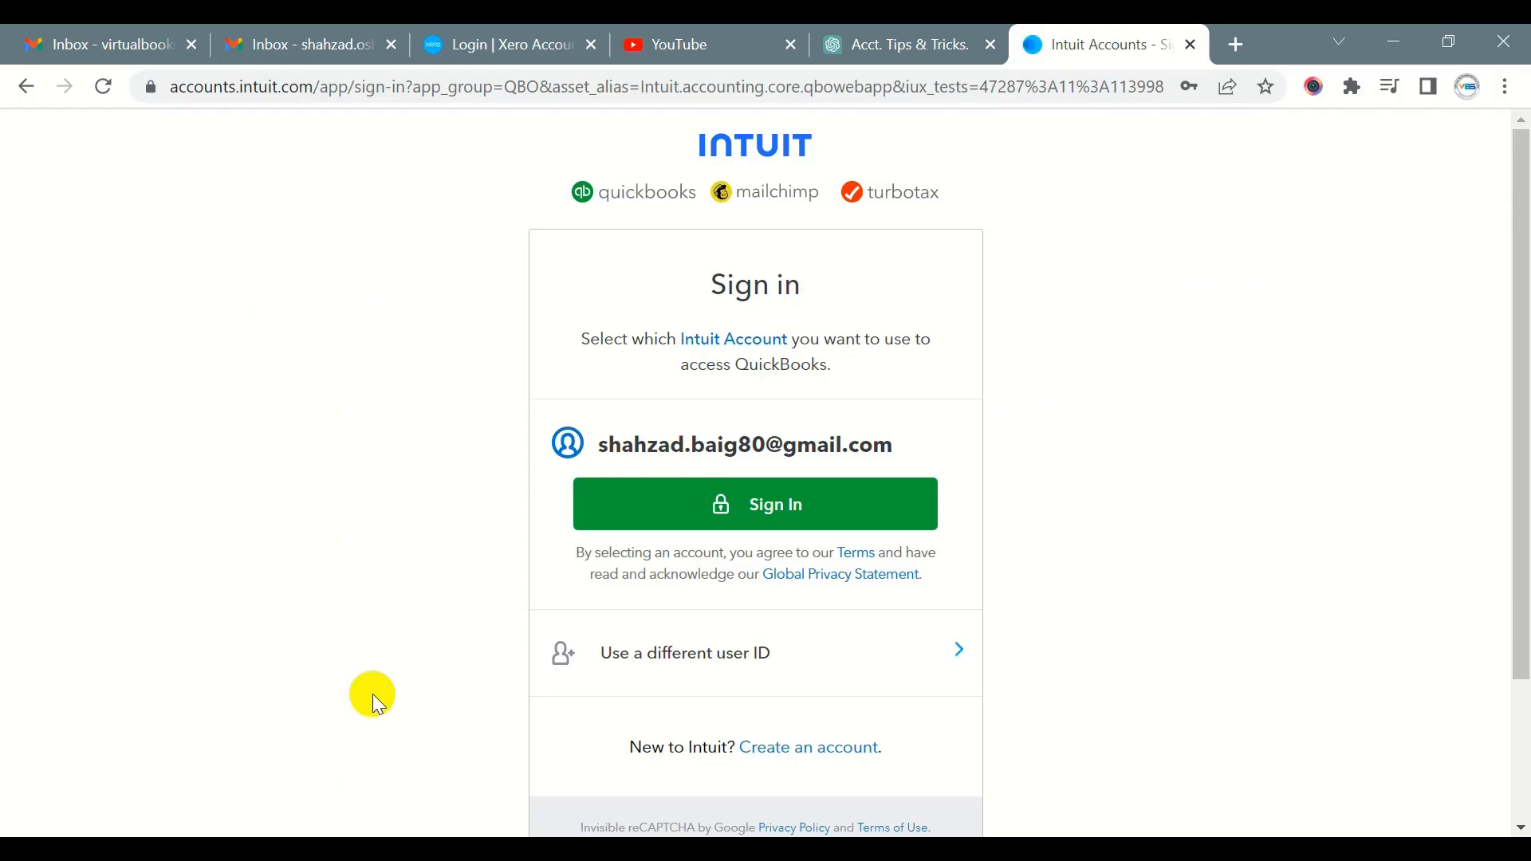
pyautogui.hotkey('alt', 'Tab')
pyautogui.moveTo(520, 801)
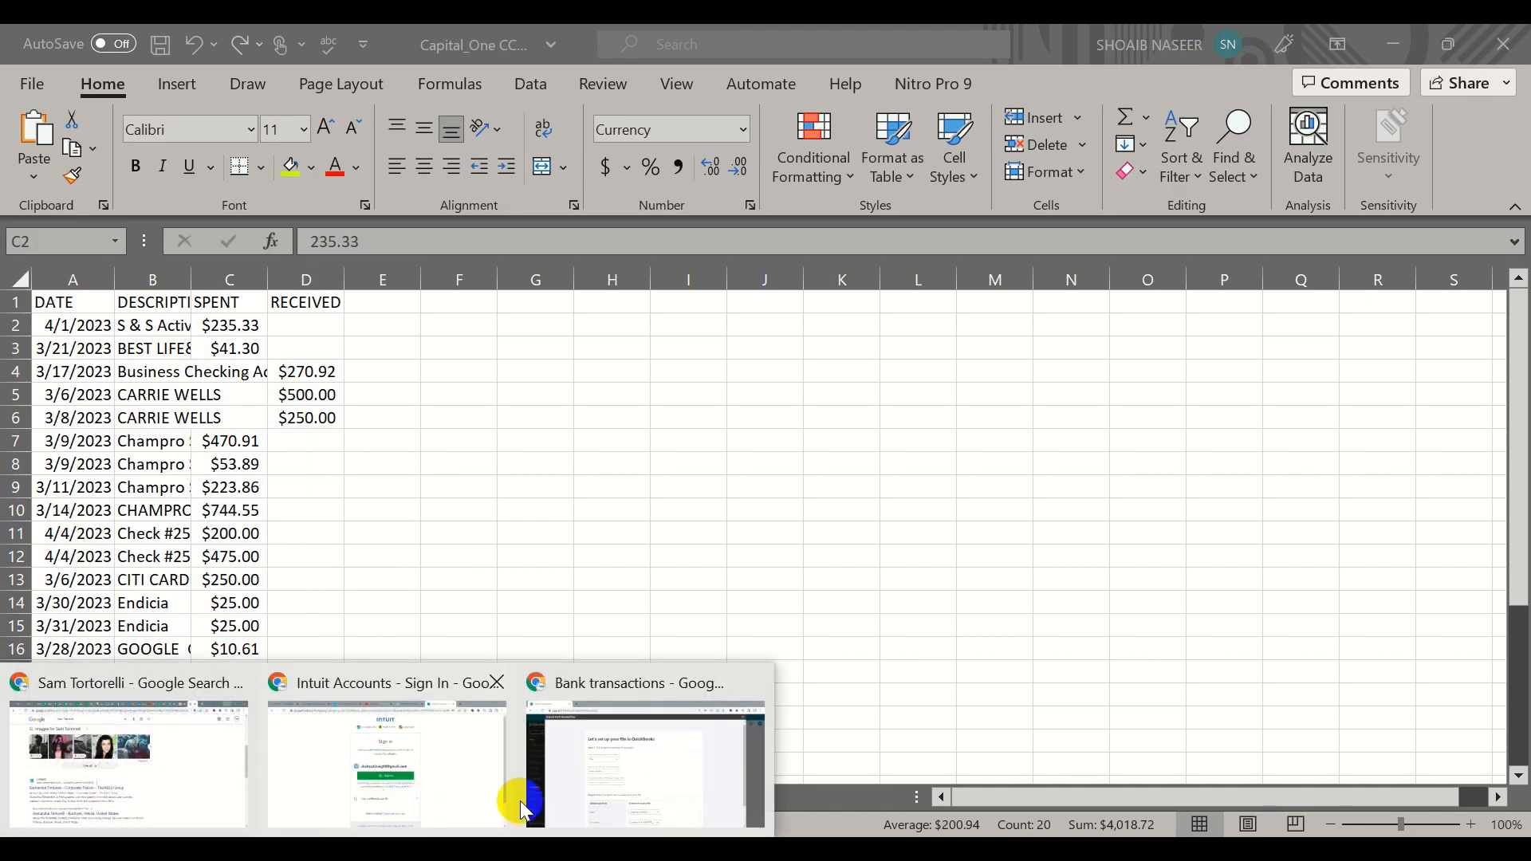
pyautogui.click(619, 801)
pyautogui.click(586, 479)
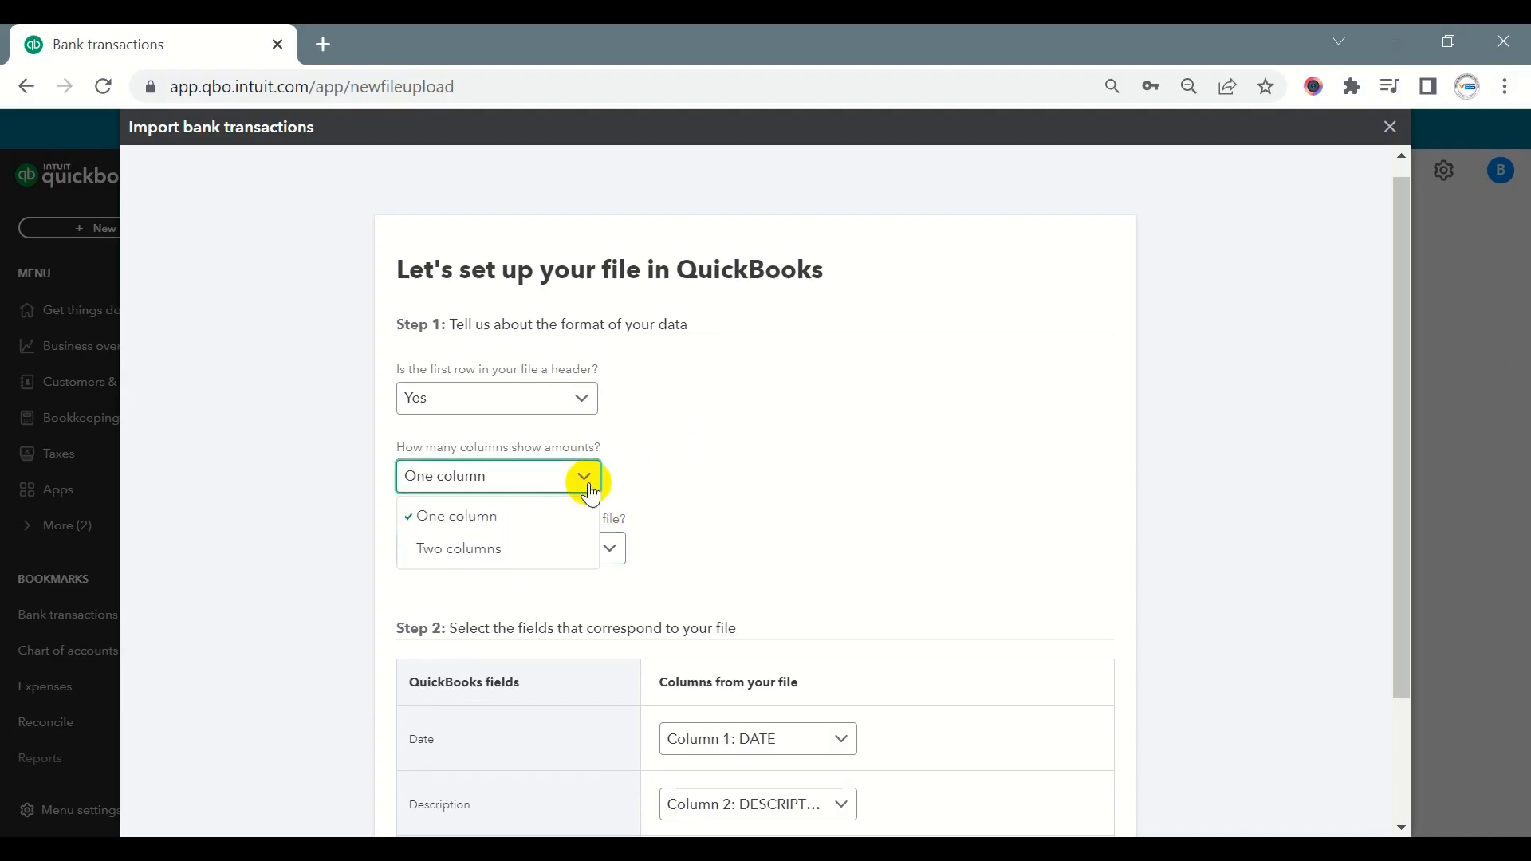
pyautogui.click(478, 549)
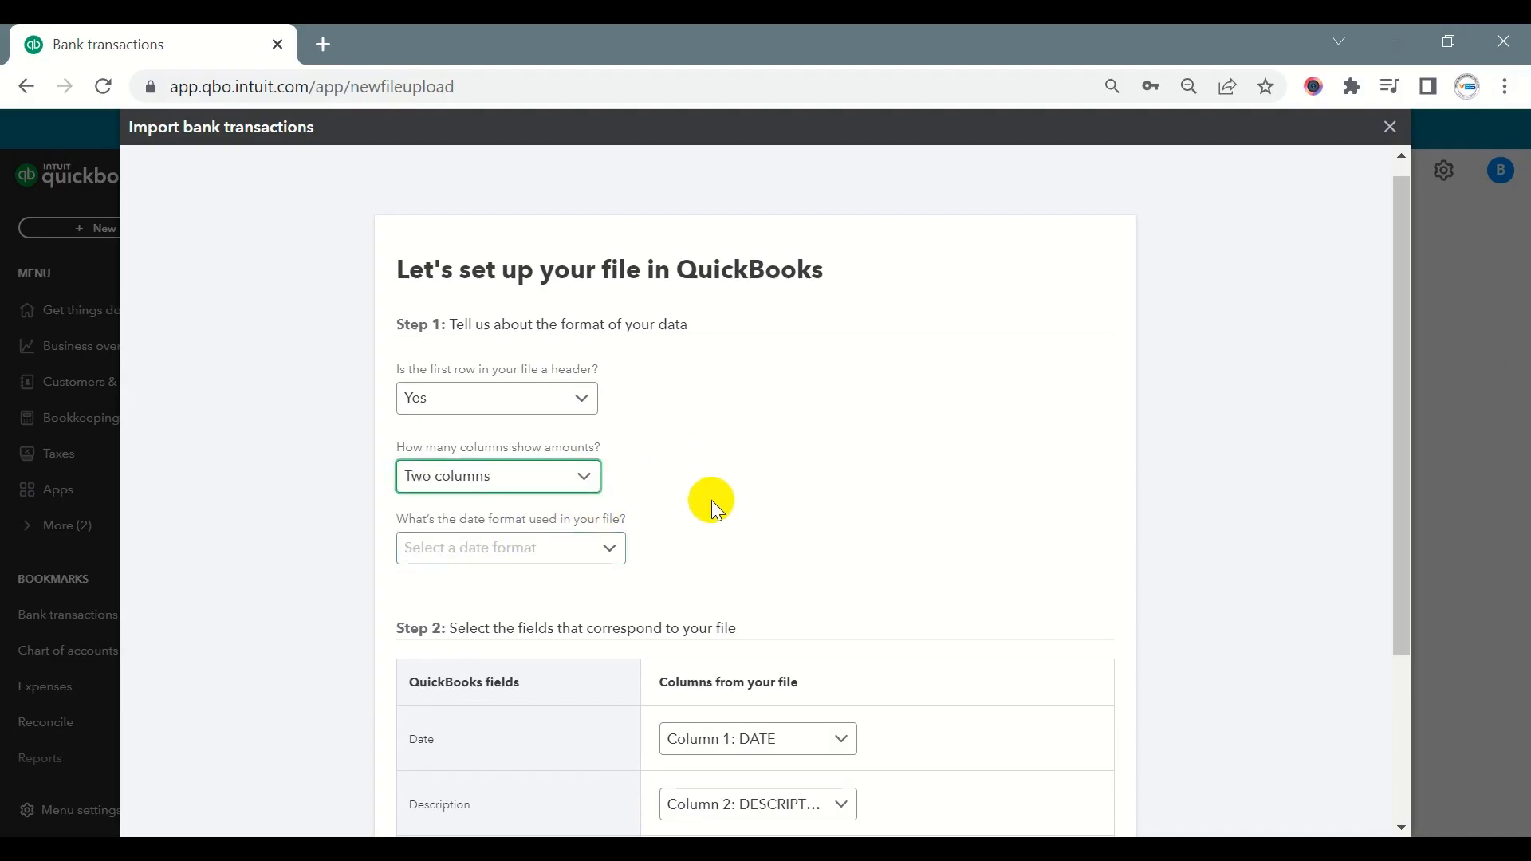
# - Widen the spreadsheet's DATE column and compare its dates with the date format options offered by the QuickBooks import
pyautogui.scroll(-2, 711, 500)
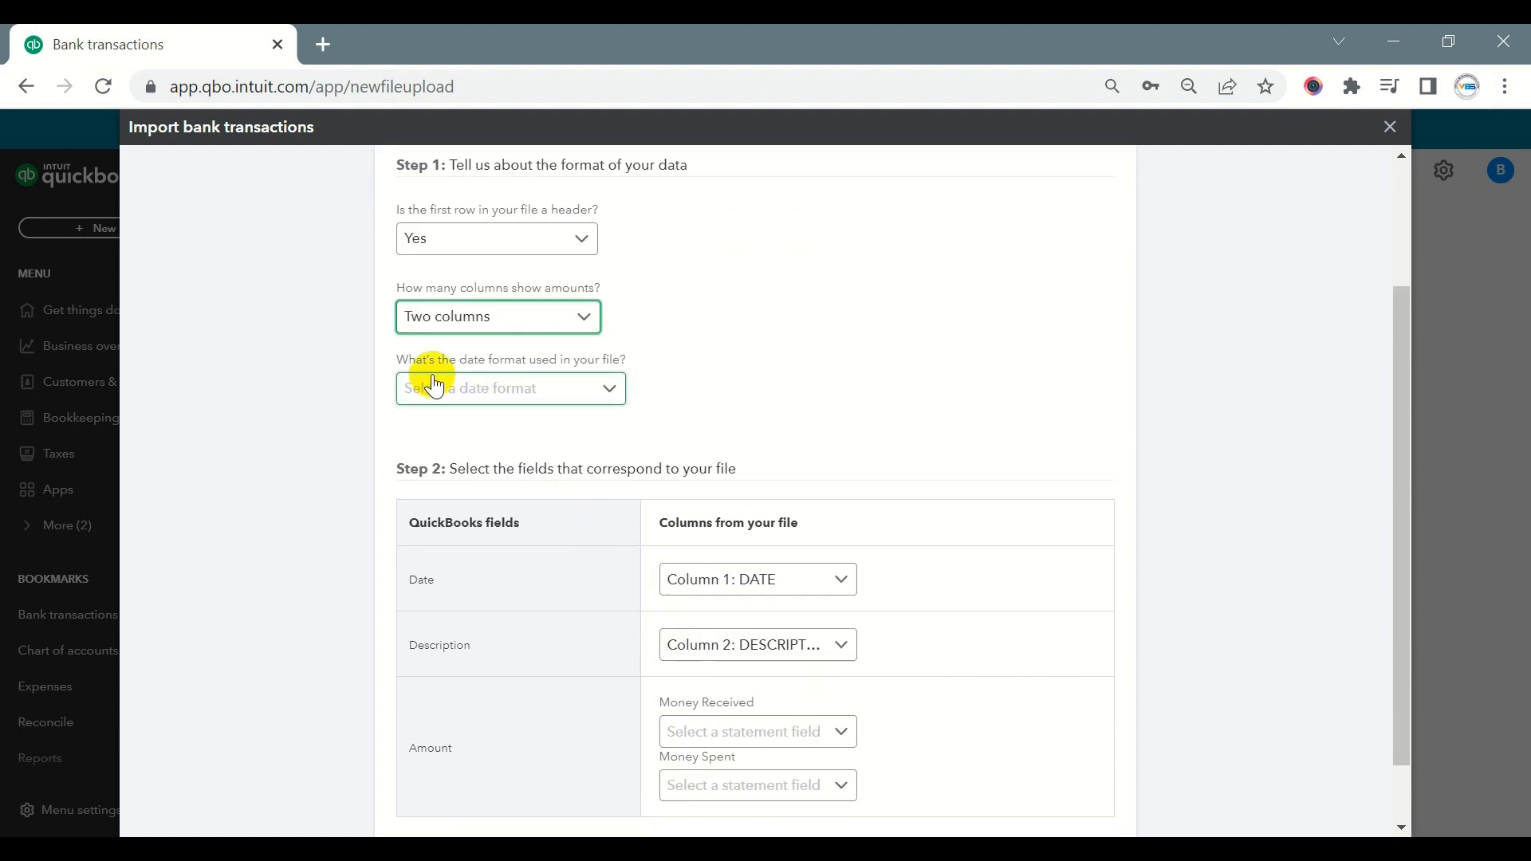
pyautogui.click(608, 388)
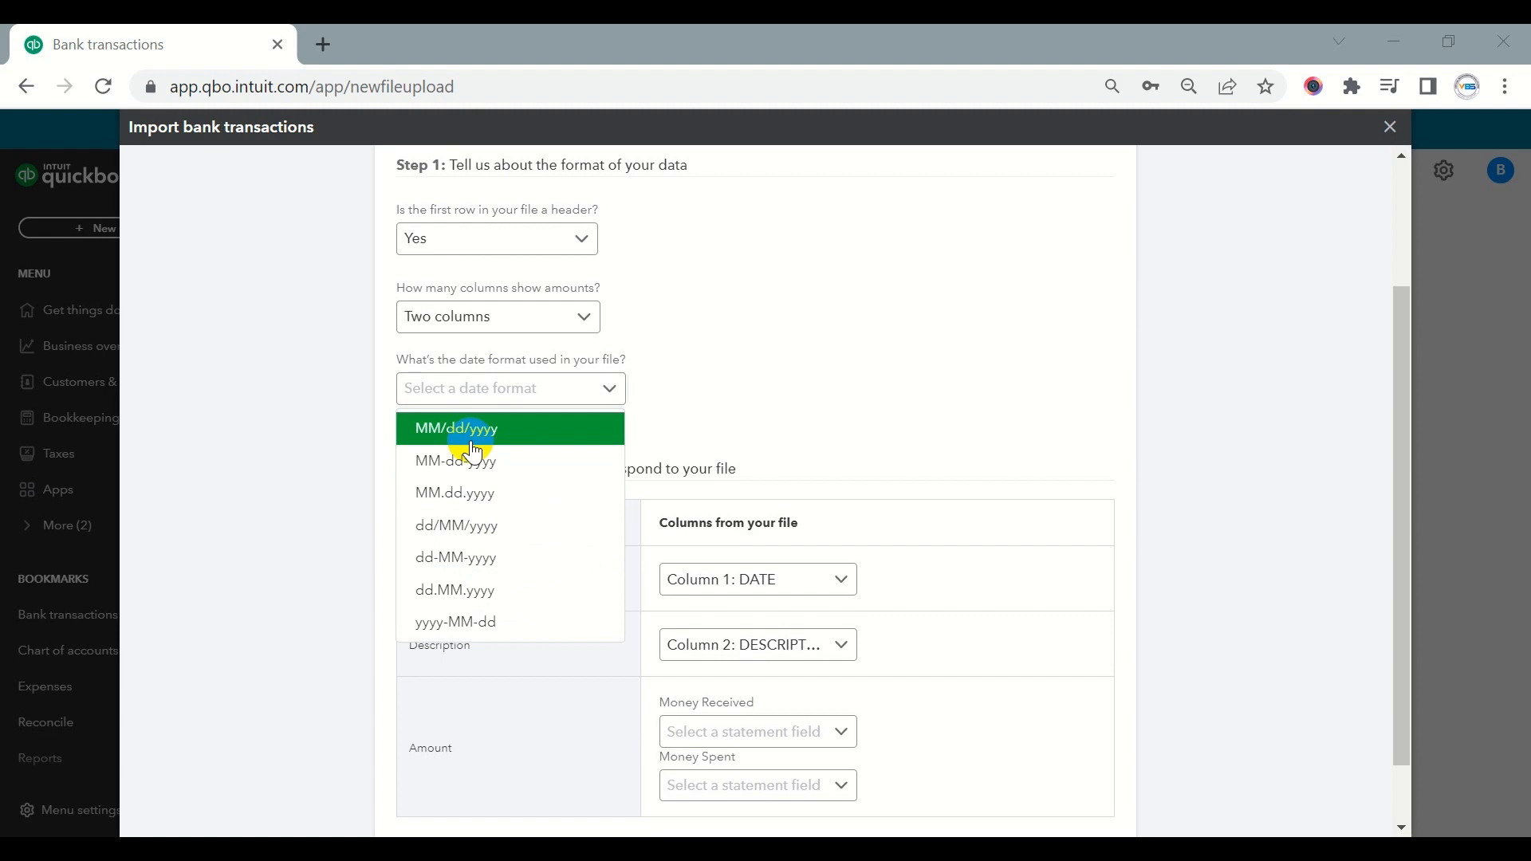
pyautogui.hotkey('alt', 'Tab')
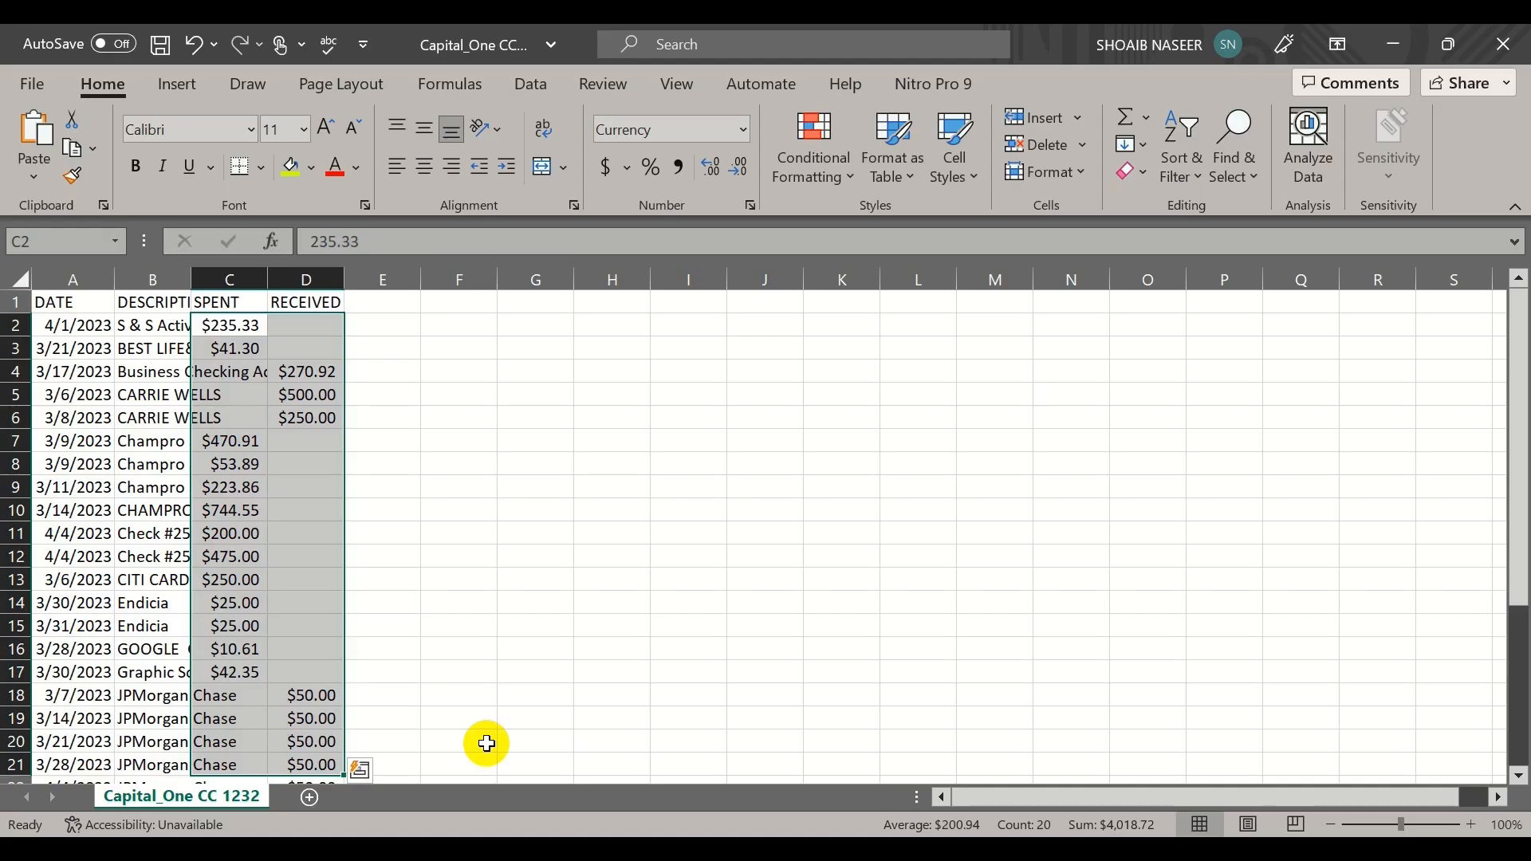
pyautogui.moveTo(114, 285); pyautogui.dragTo(152, 289)
pyautogui.click(110, 335)
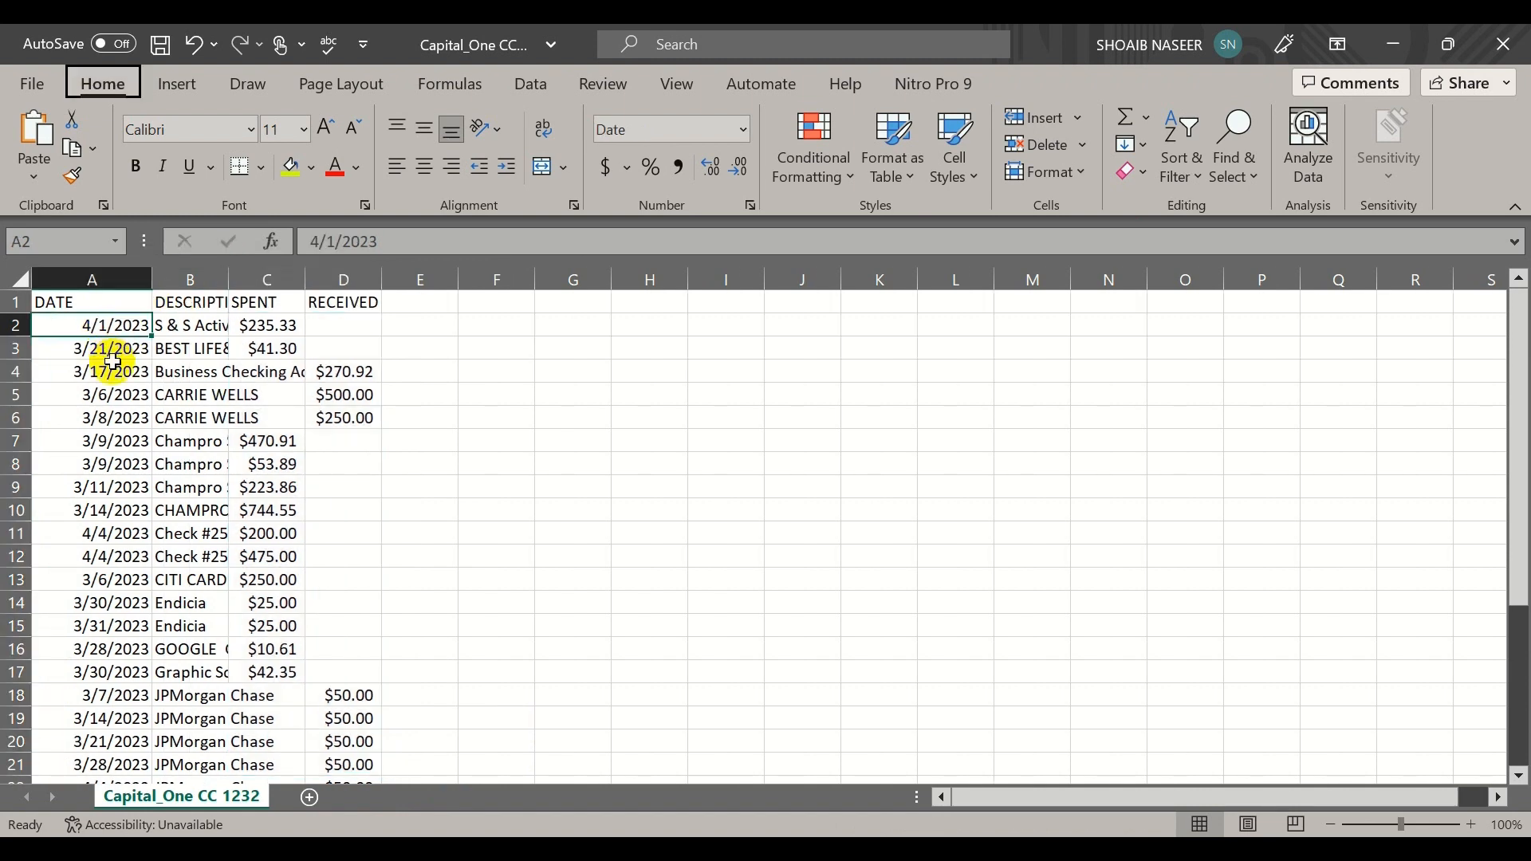
pyautogui.hotkey('alt', 'Tab')
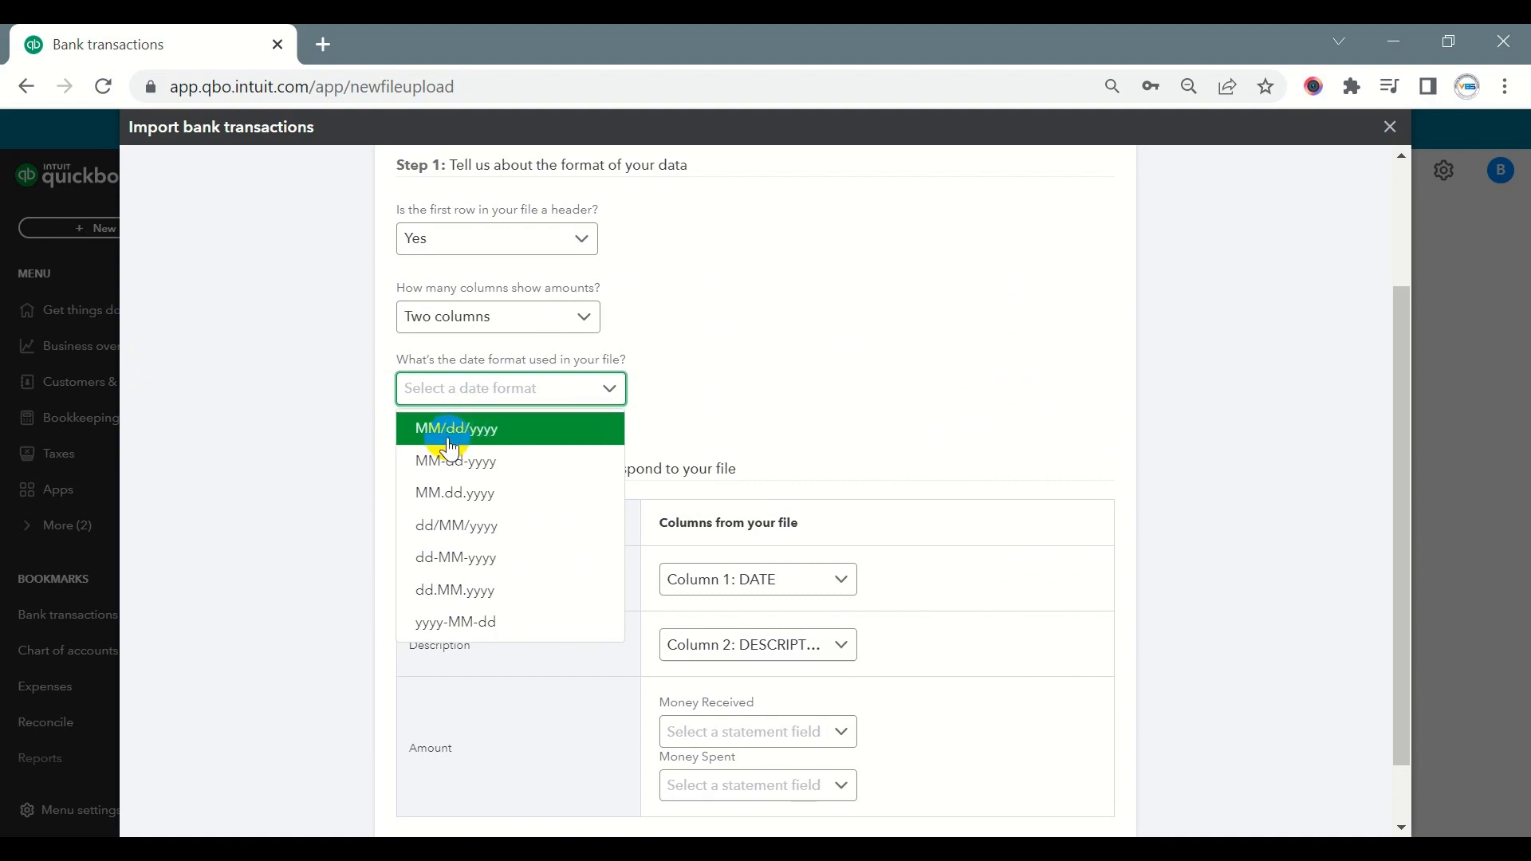
pyautogui.hotkey('alt', 'Tab')
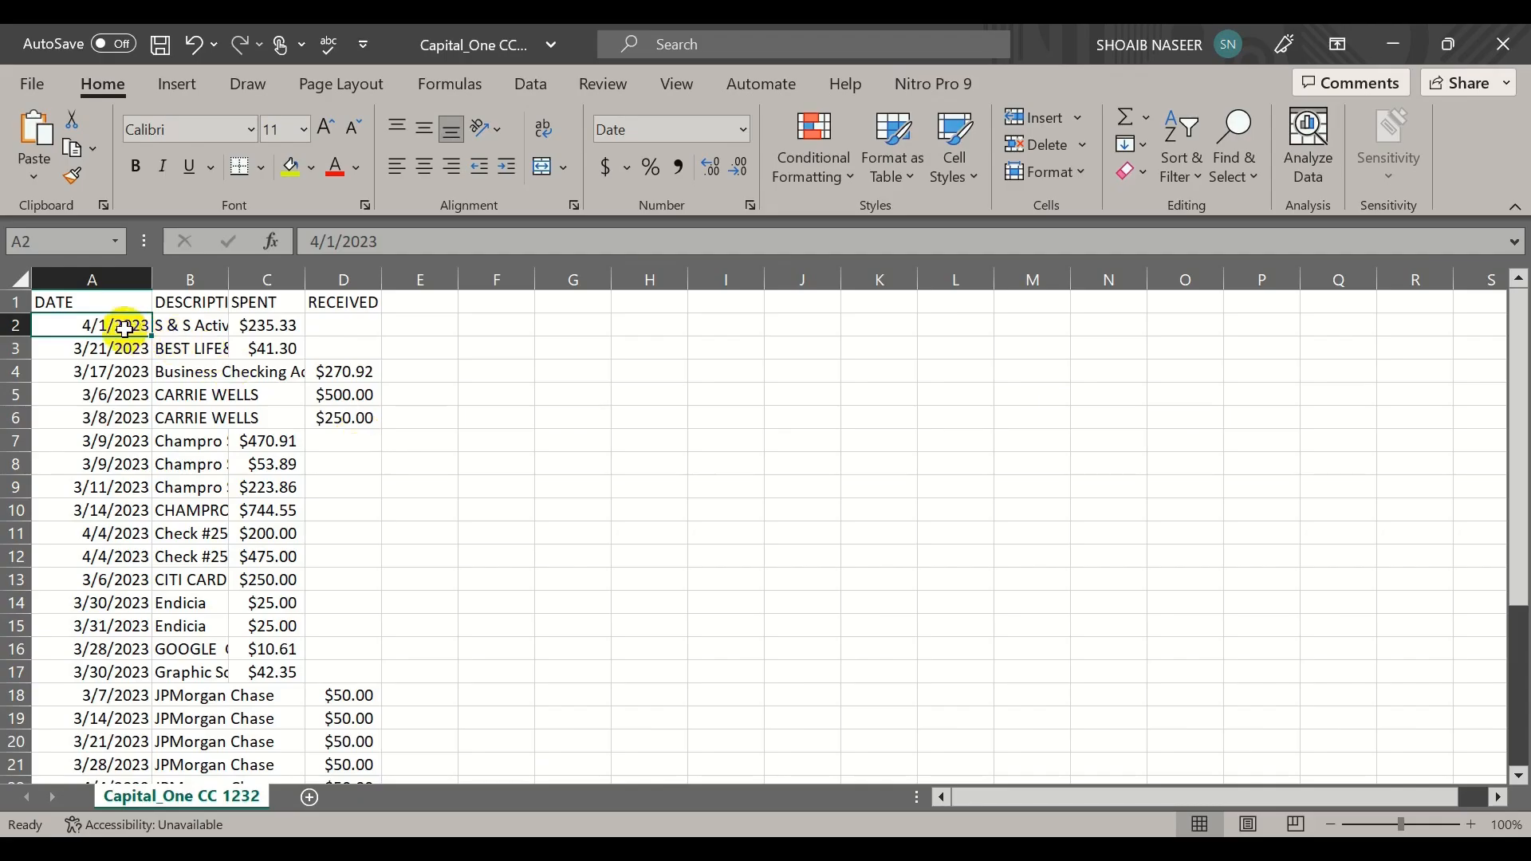
# - Apply the custom number format mm/dd/yyyy to all the dates in the spreadsheet's DATE column and save the file
pyautogui.hotkey('ctrl', 'shift', 'Down')
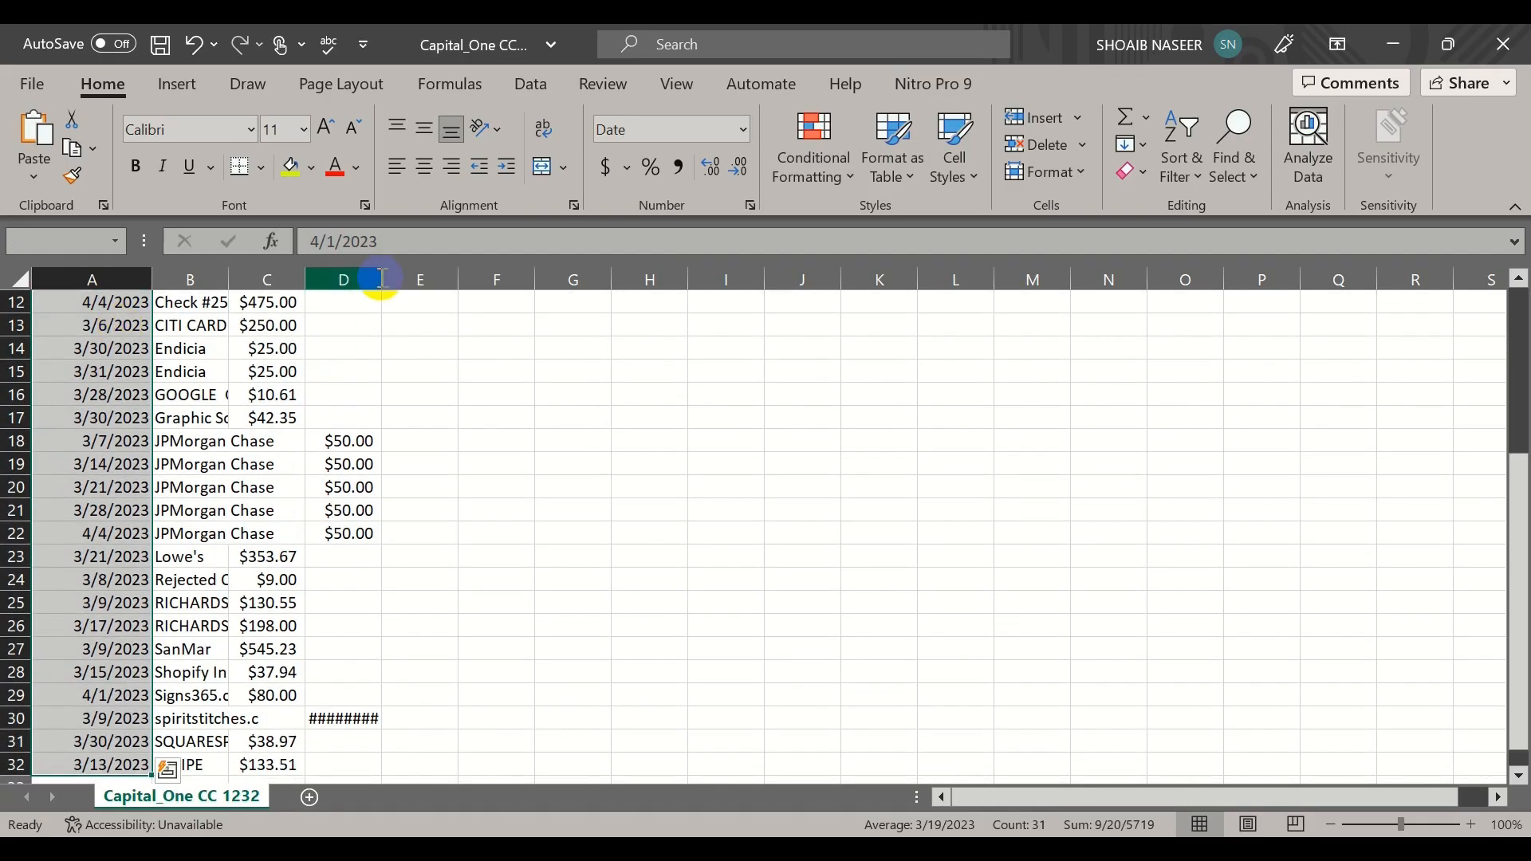
pyautogui.click(743, 129)
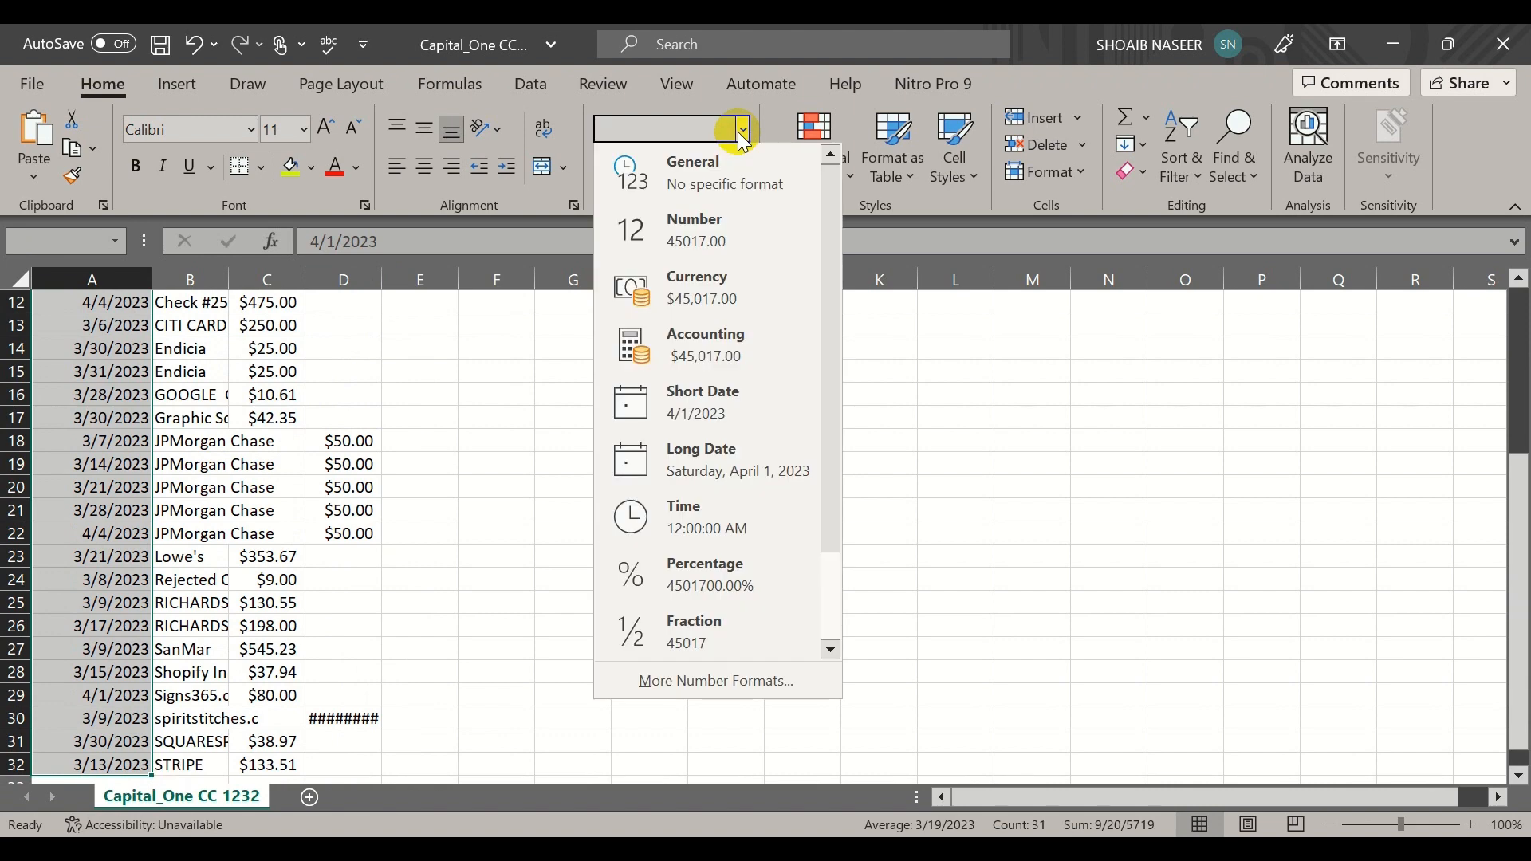
pyautogui.click(689, 679)
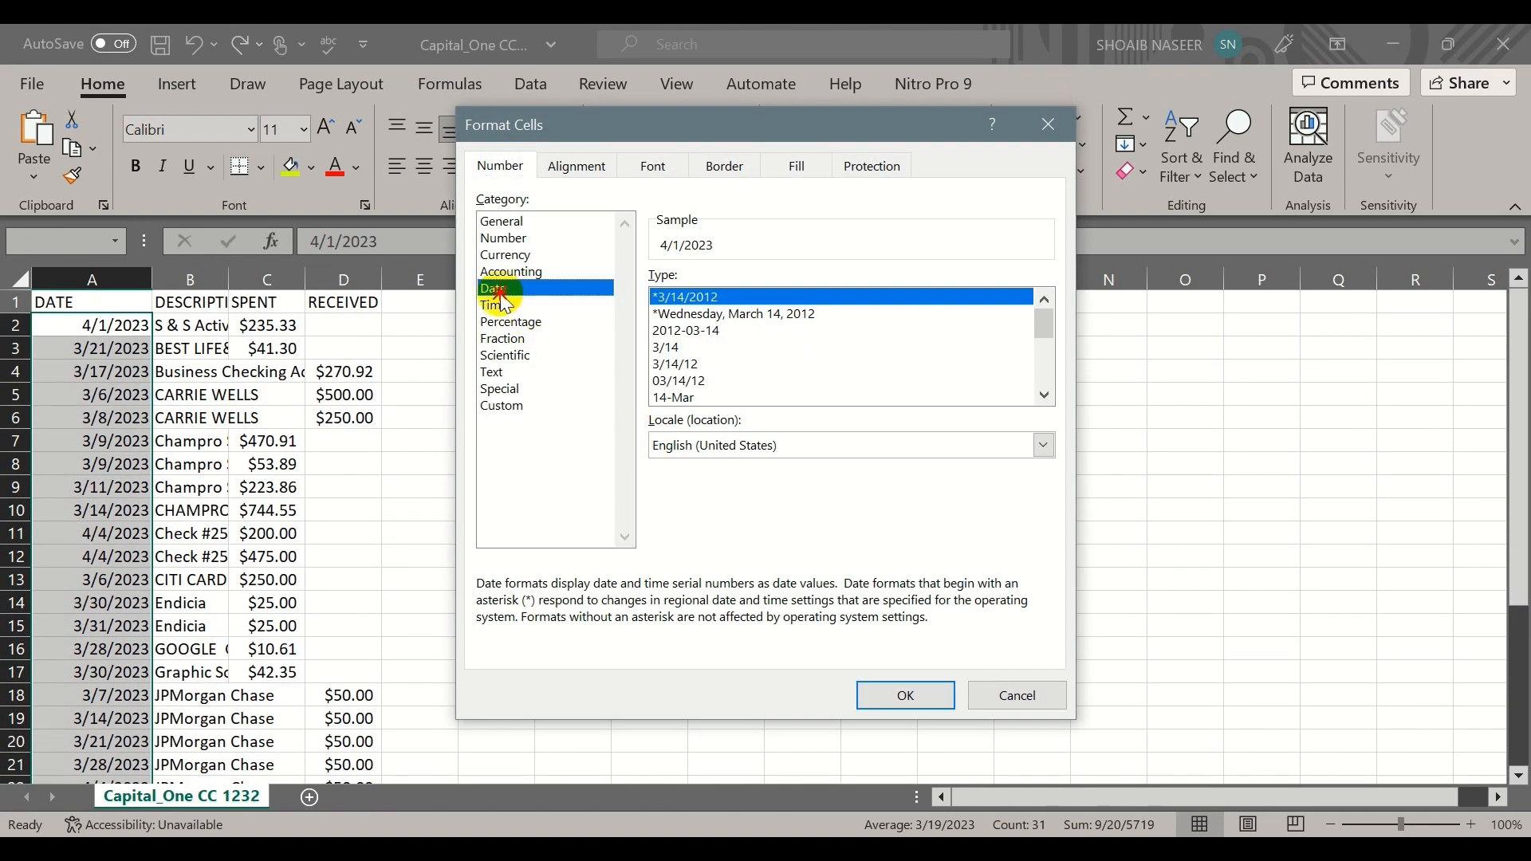
pyautogui.click(504, 407)
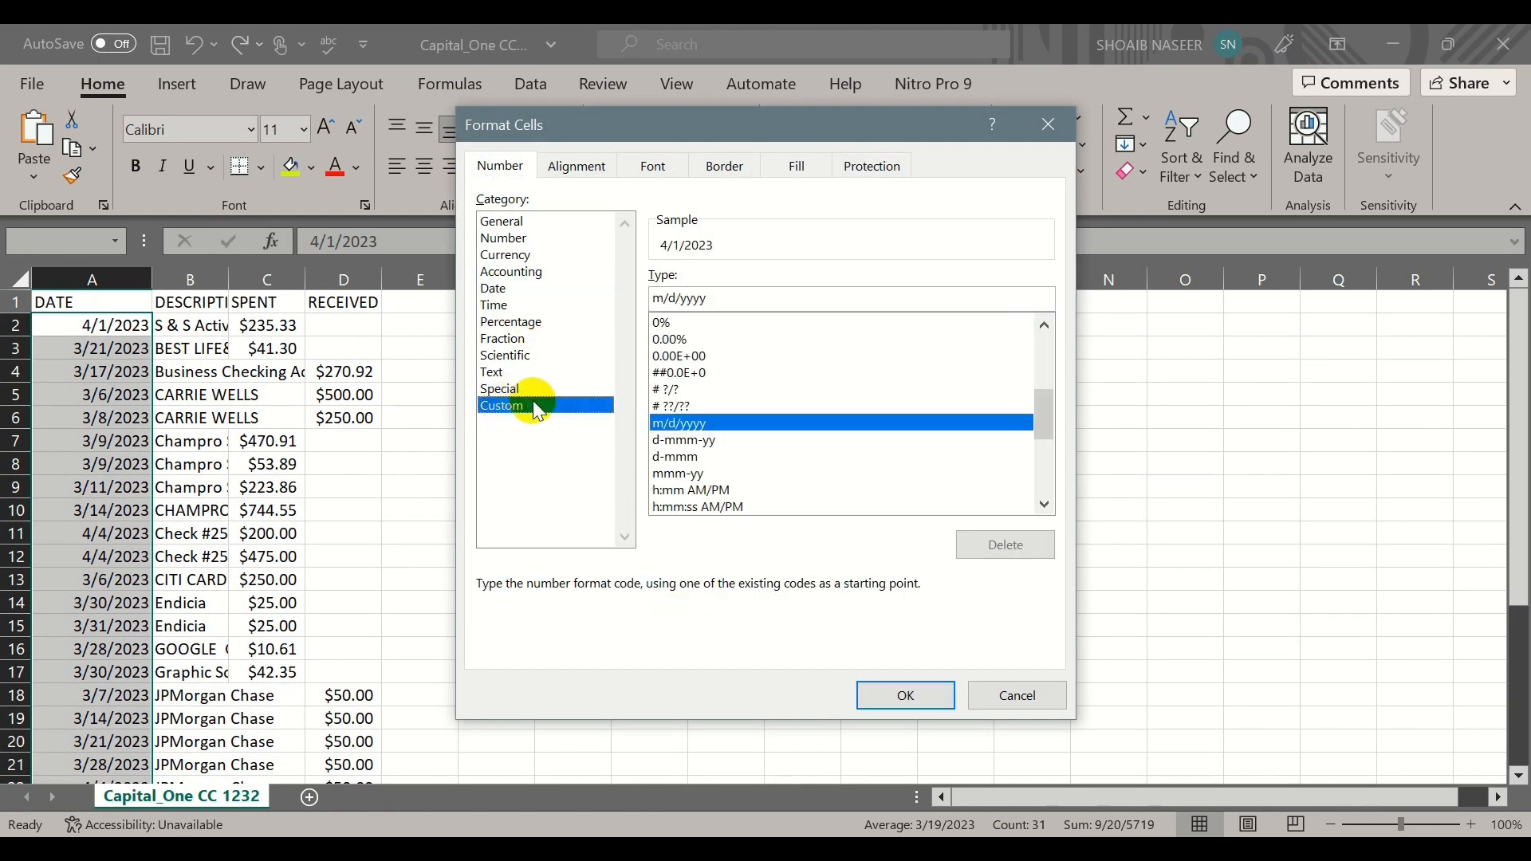
pyautogui.moveTo(716, 298); pyautogui.dragTo(619, 302)
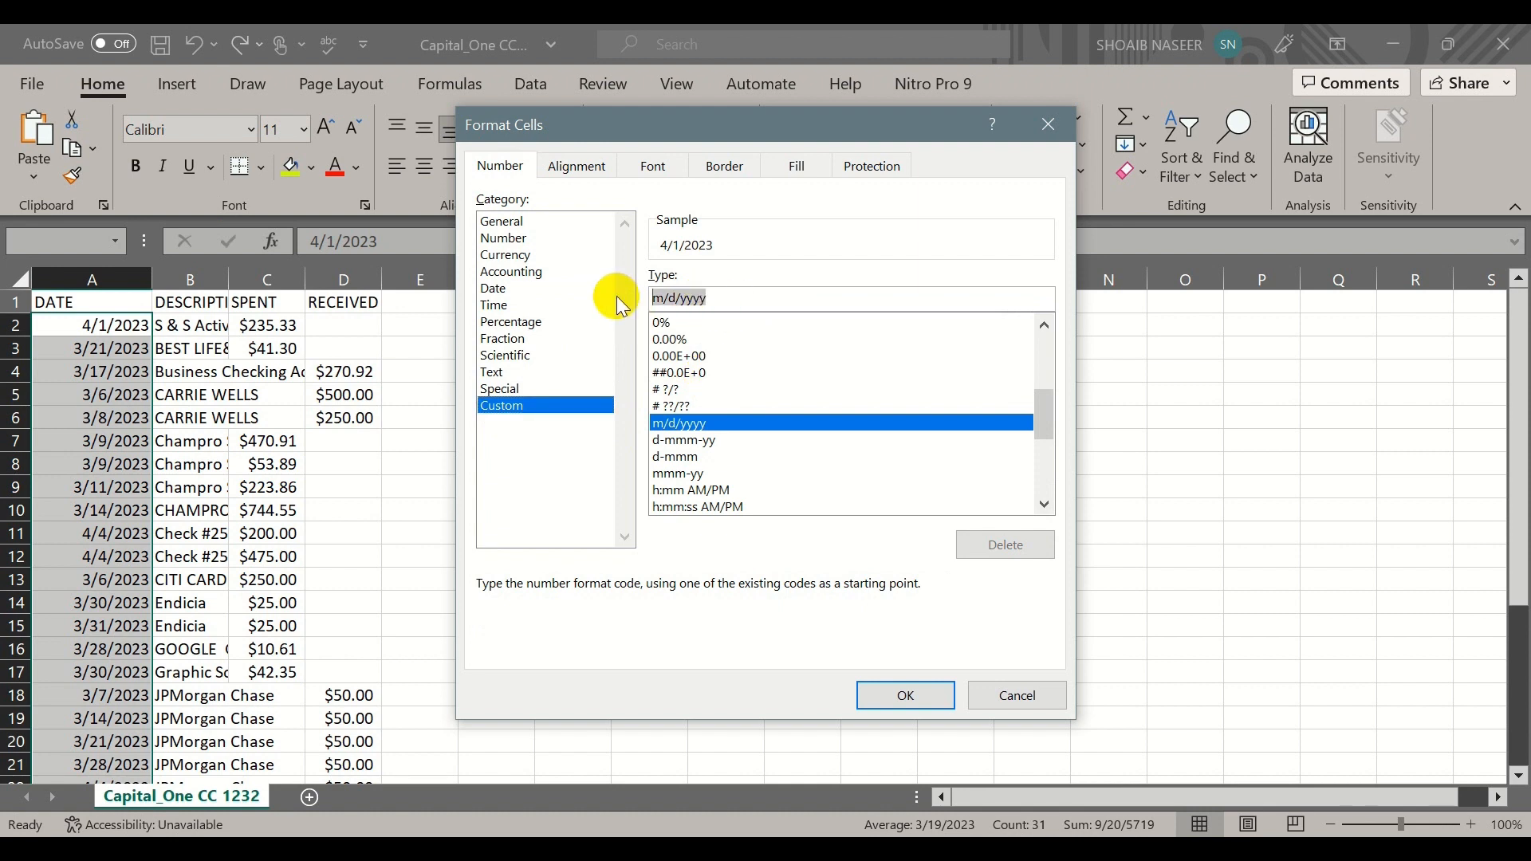
pyautogui.write('mm/d')
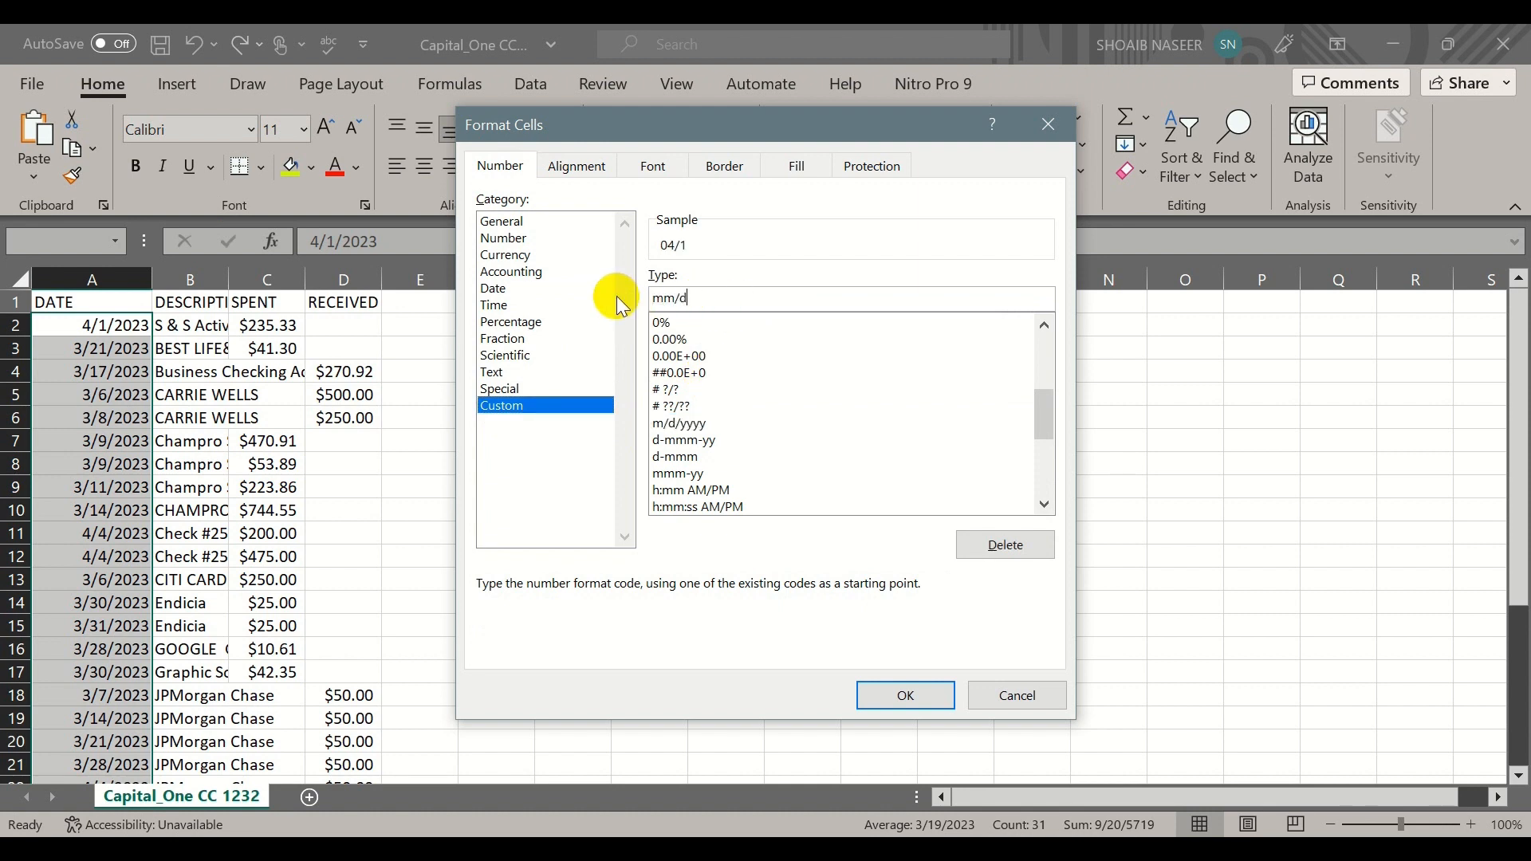
pyautogui.write('d/yyyy')
pyautogui.click(885, 694)
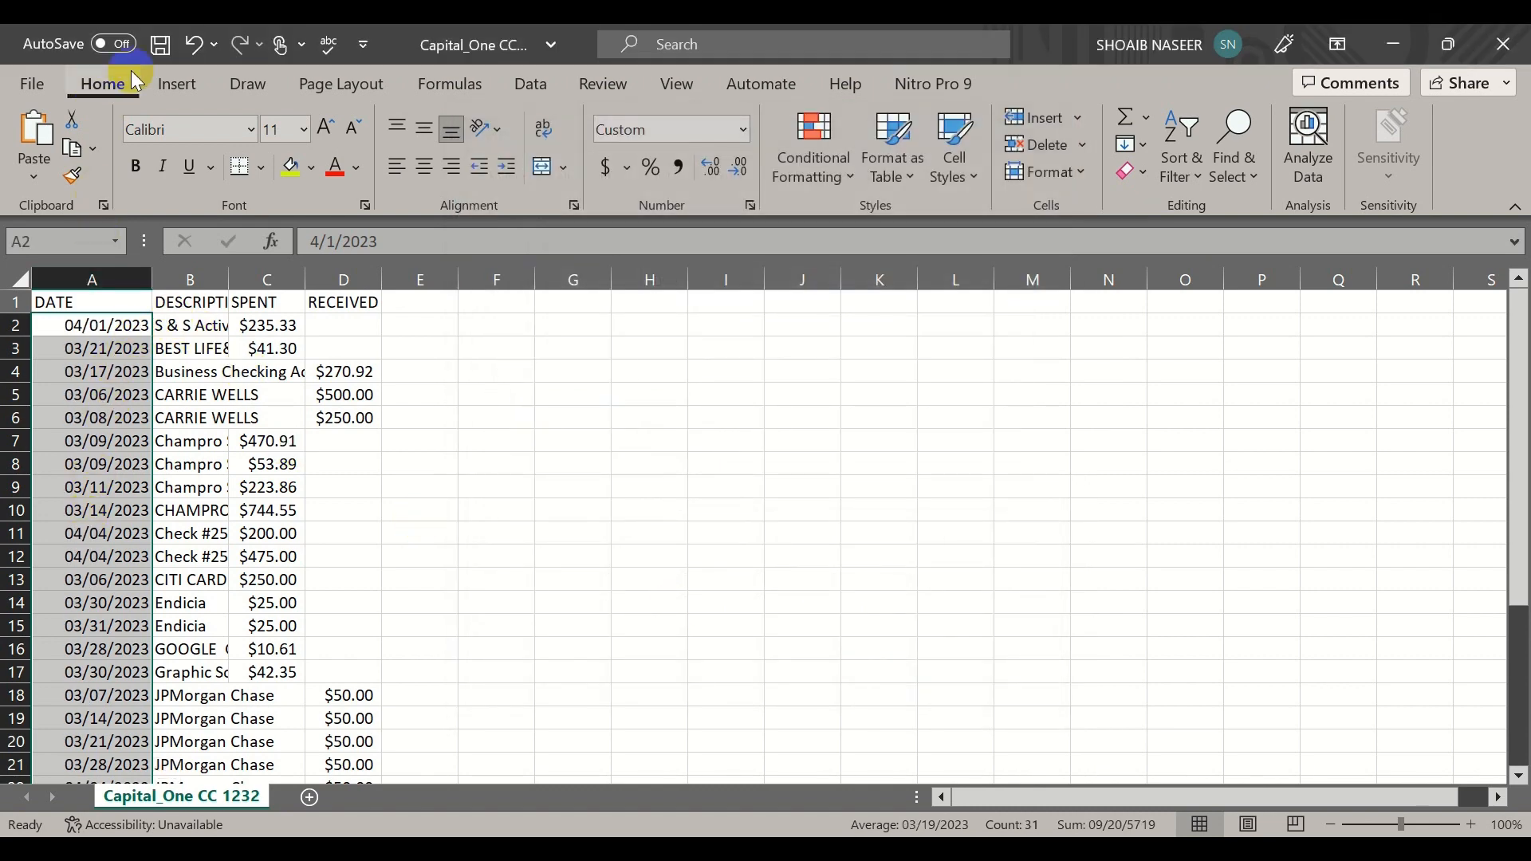
pyautogui.click(161, 46)
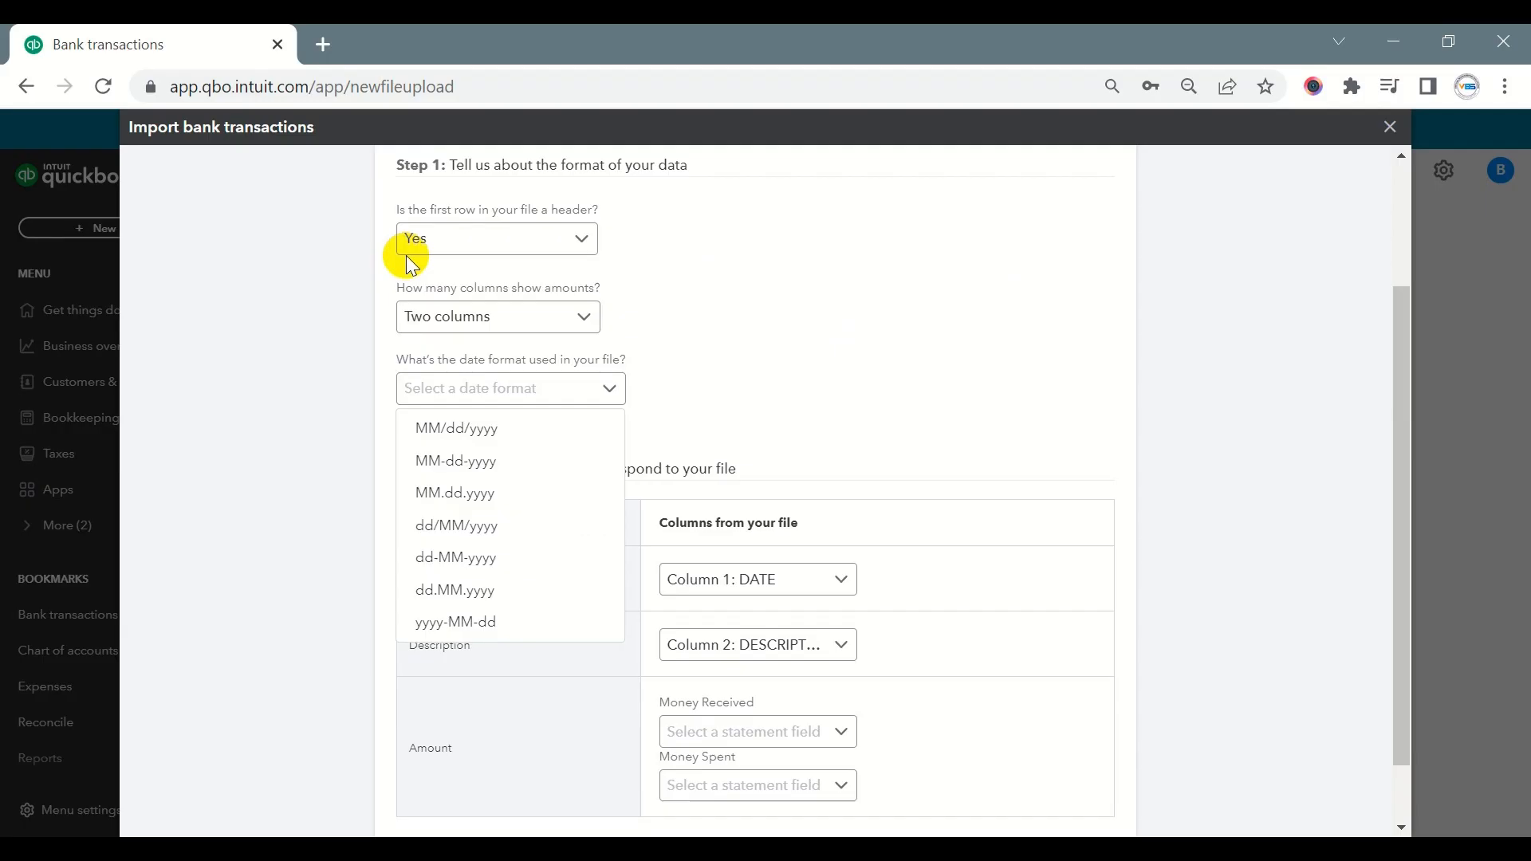
# - In the QuickBooks import, set the date format to MM/dd/yyyy and map Description to Column 2: DESCRIPTION
pyautogui.click(503, 428)
pyautogui.scroll(-2, 730, 418)
pyautogui.scroll(-1, 730, 418)
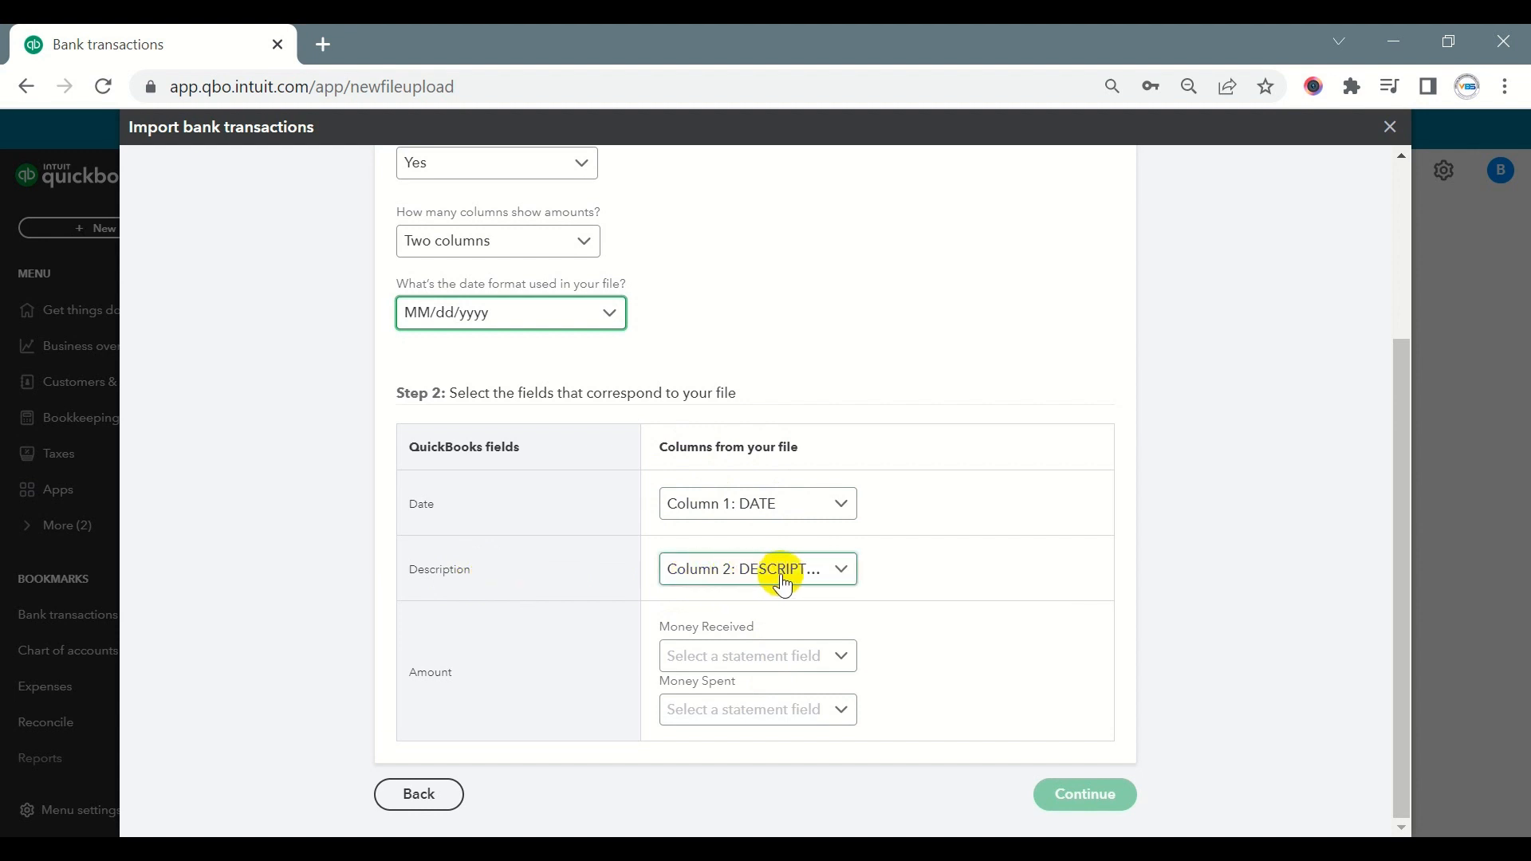
pyautogui.click(825, 584)
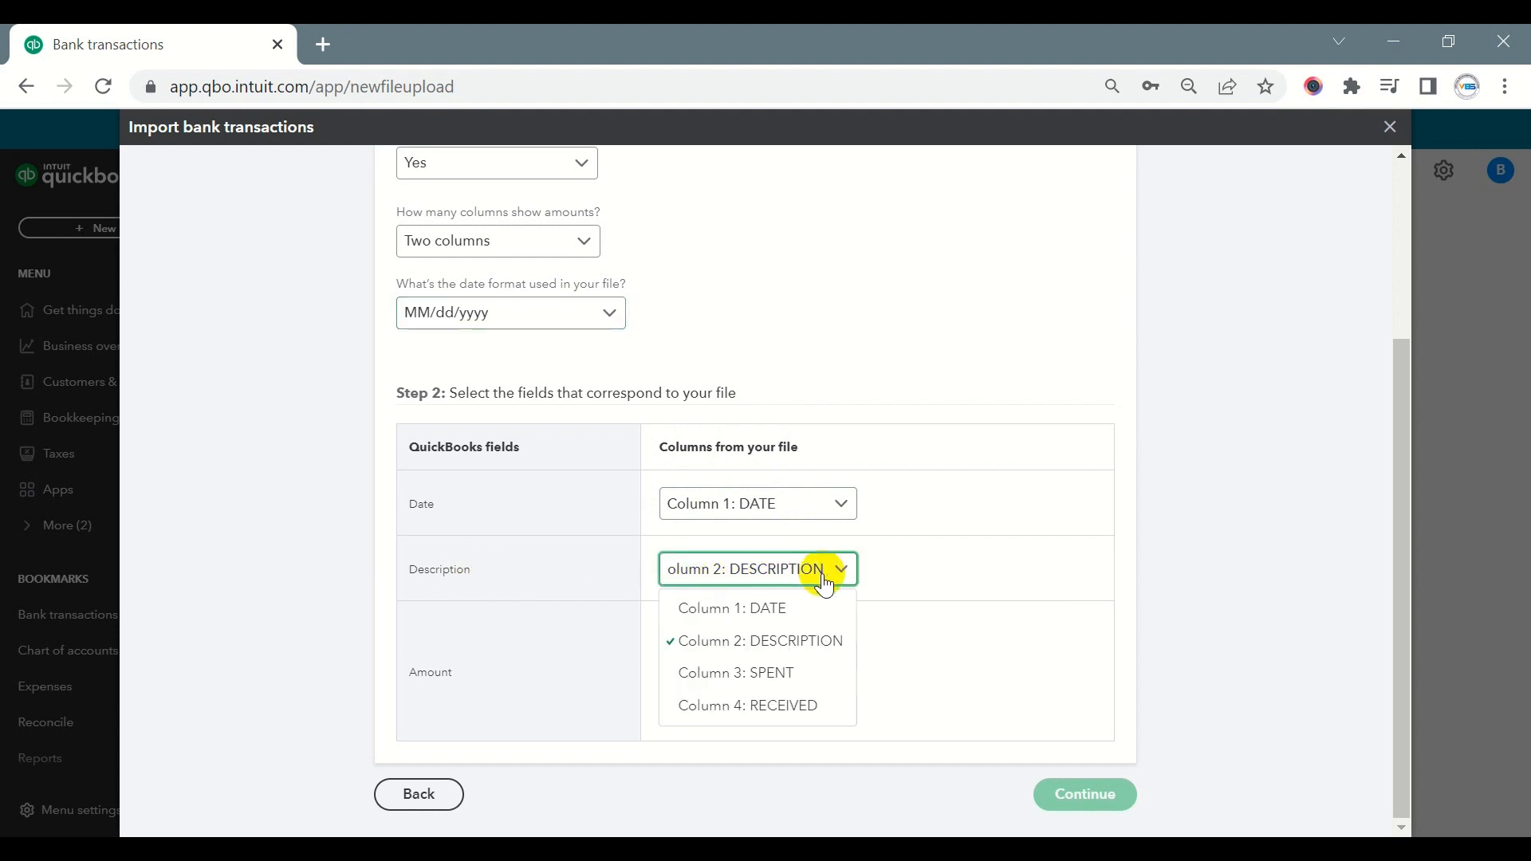
pyautogui.click(810, 633)
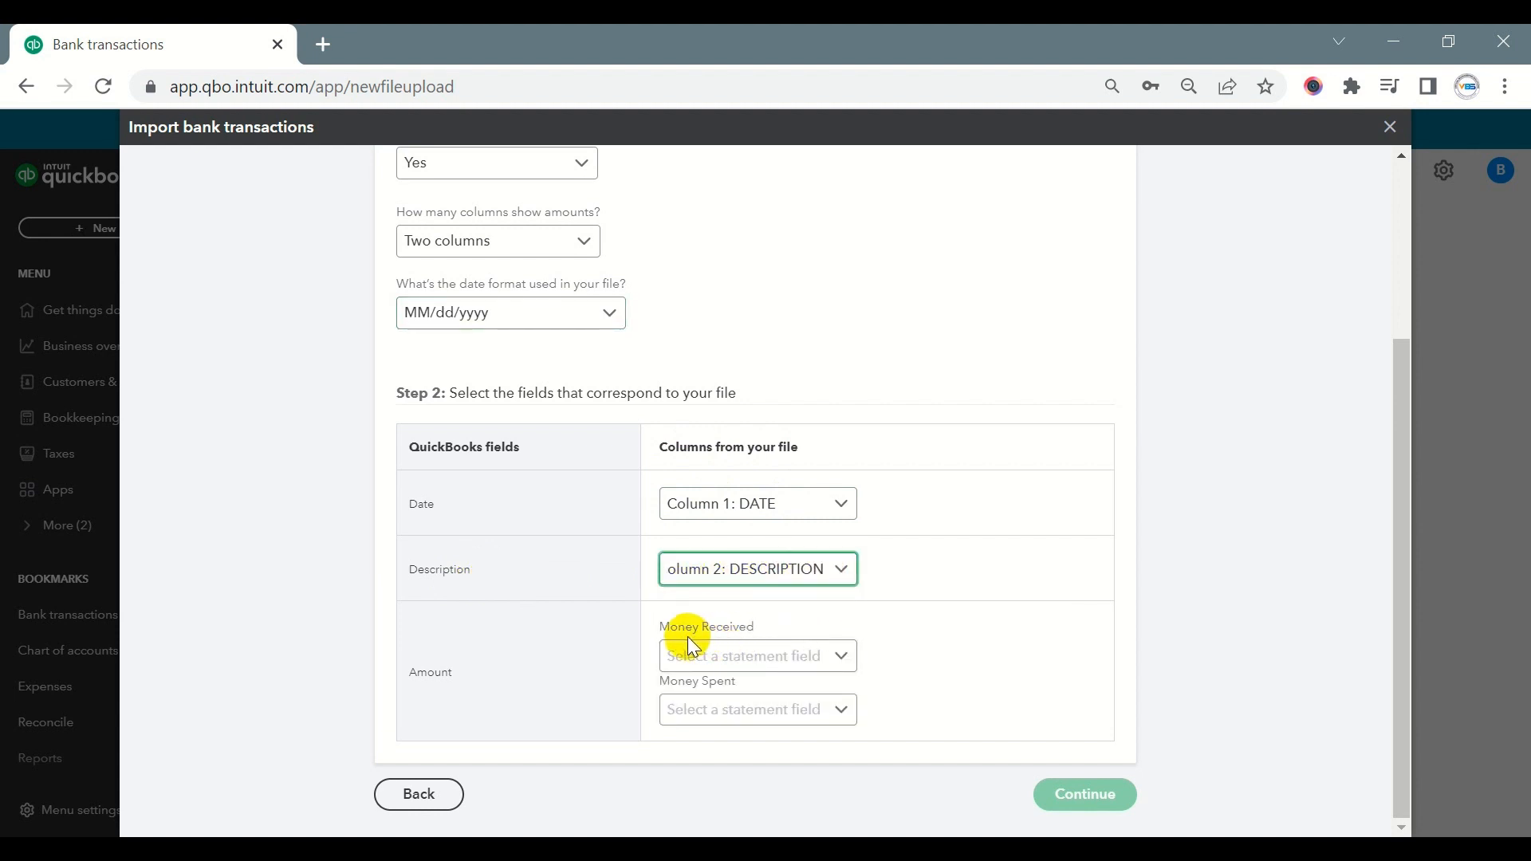
# - Map Money Received to Column 4: RECEIVED and Money Spent to Column 3: SPENT, and proceed to the transaction selection
pyautogui.click(830, 658)
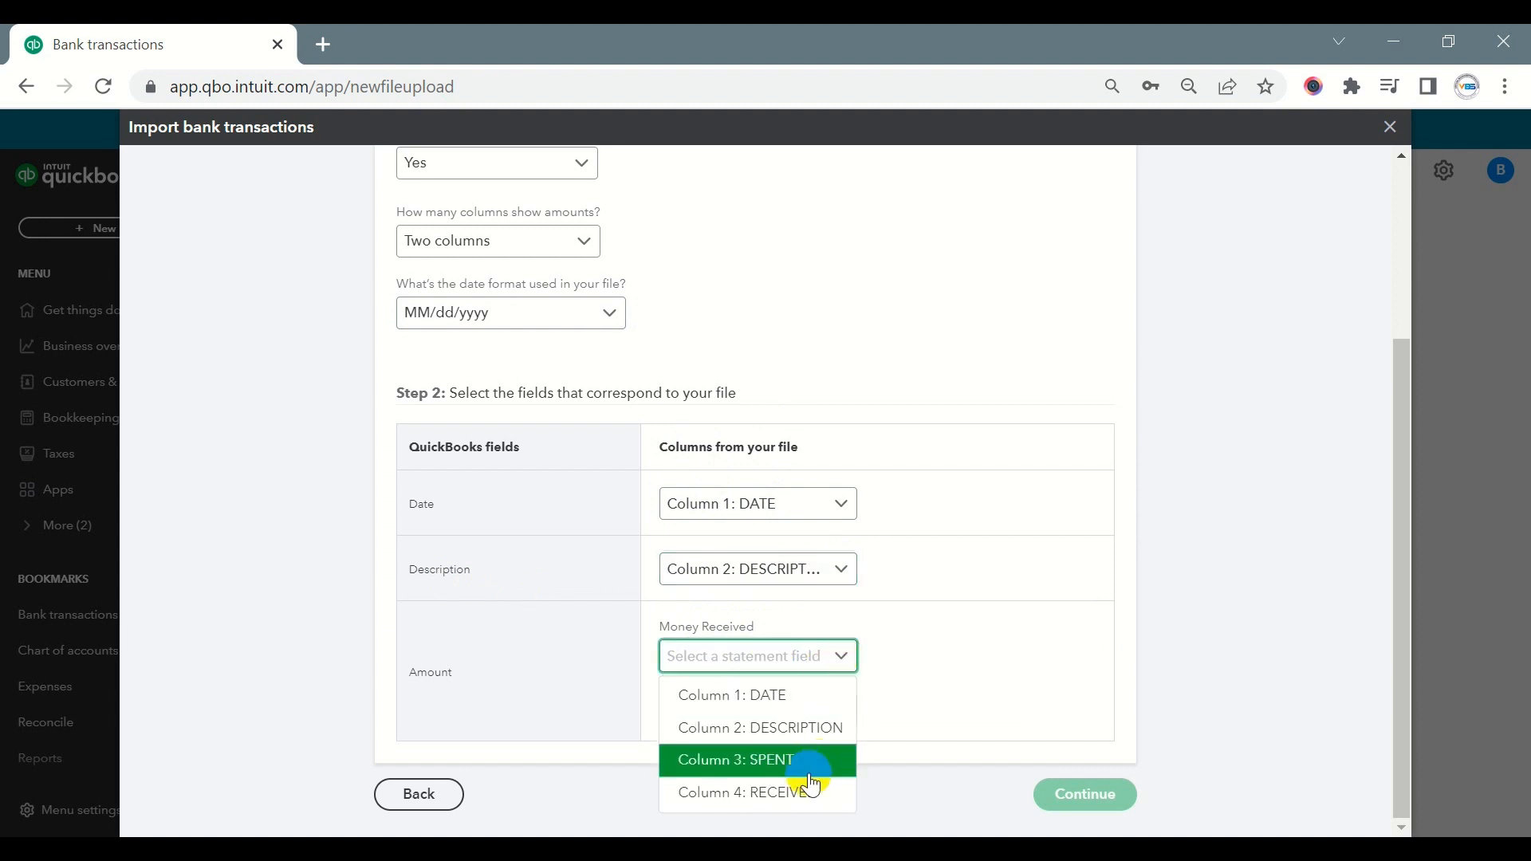
pyautogui.click(782, 793)
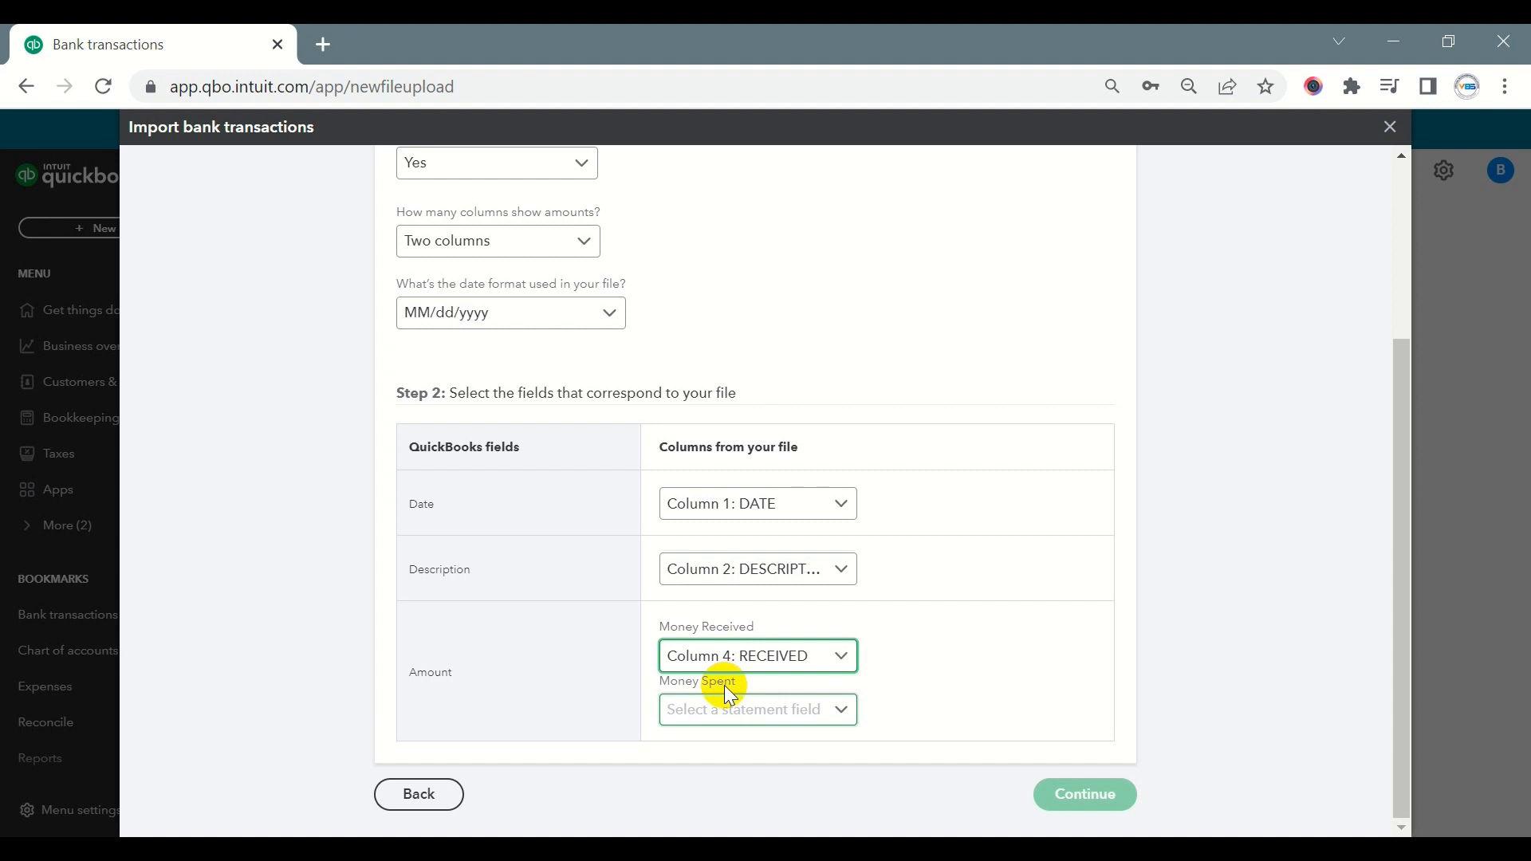
pyautogui.click(847, 711)
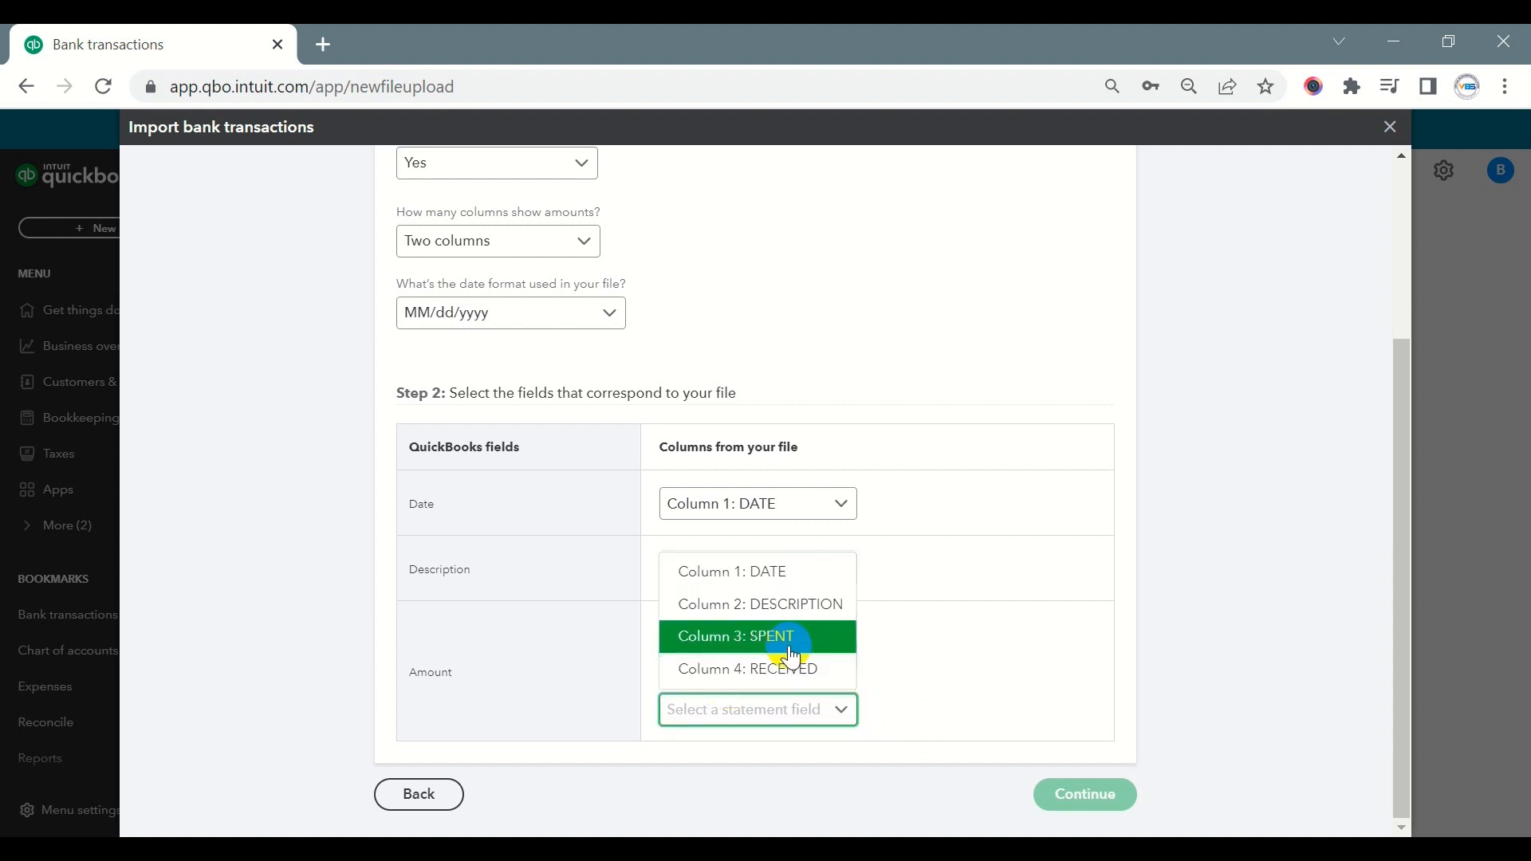
pyautogui.click(789, 638)
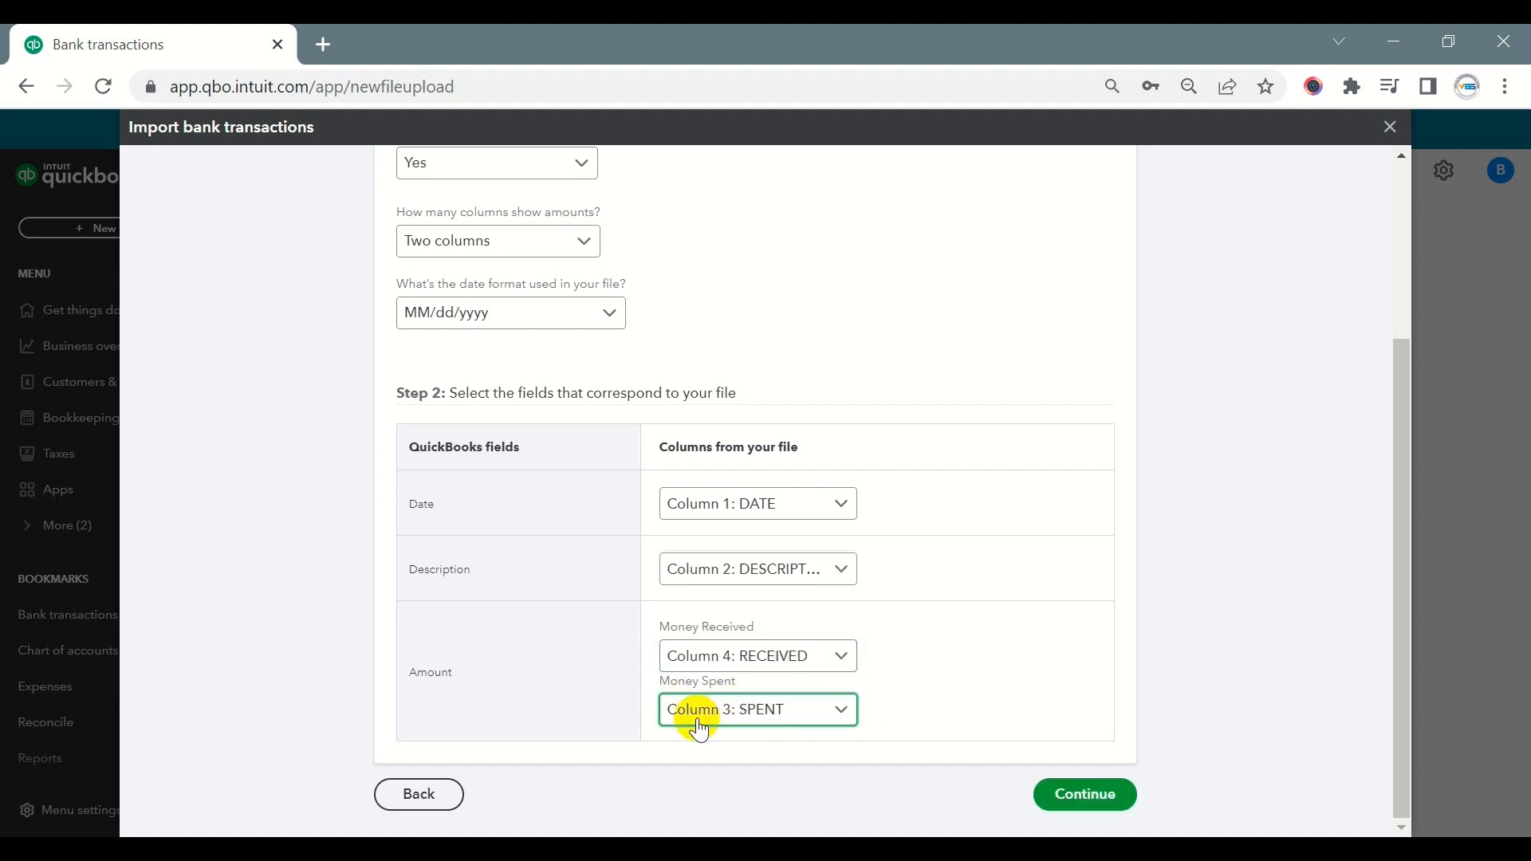
pyautogui.click(1073, 794)
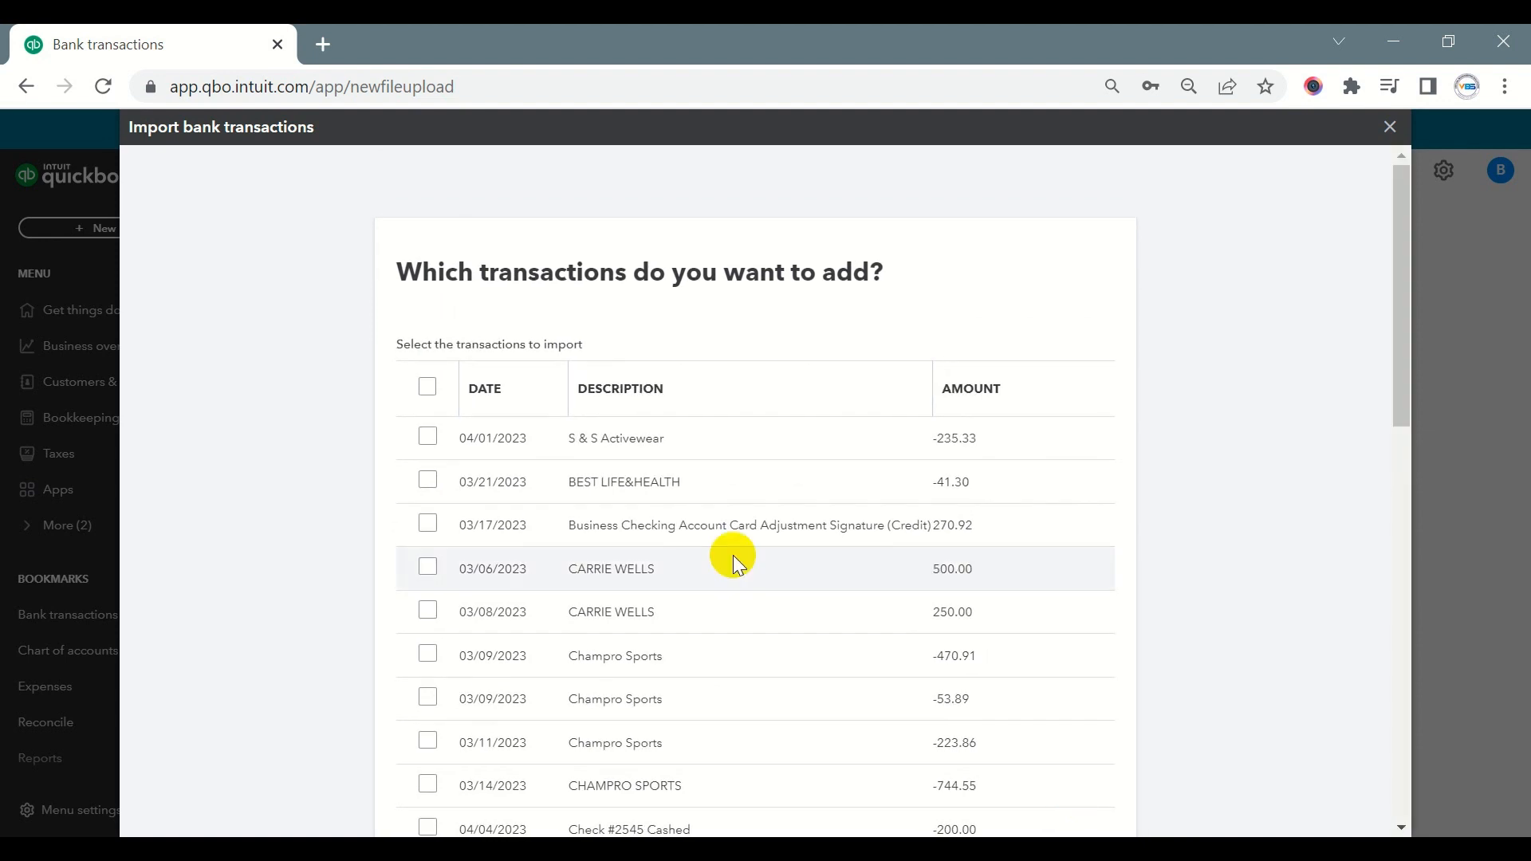
# - Select all the transactions for import and review the full list with its dates, descriptions and amounts
pyautogui.scroll(-5, 738, 542)
pyautogui.scroll(-5, 748, 523)
pyautogui.scroll(10, 748, 527)
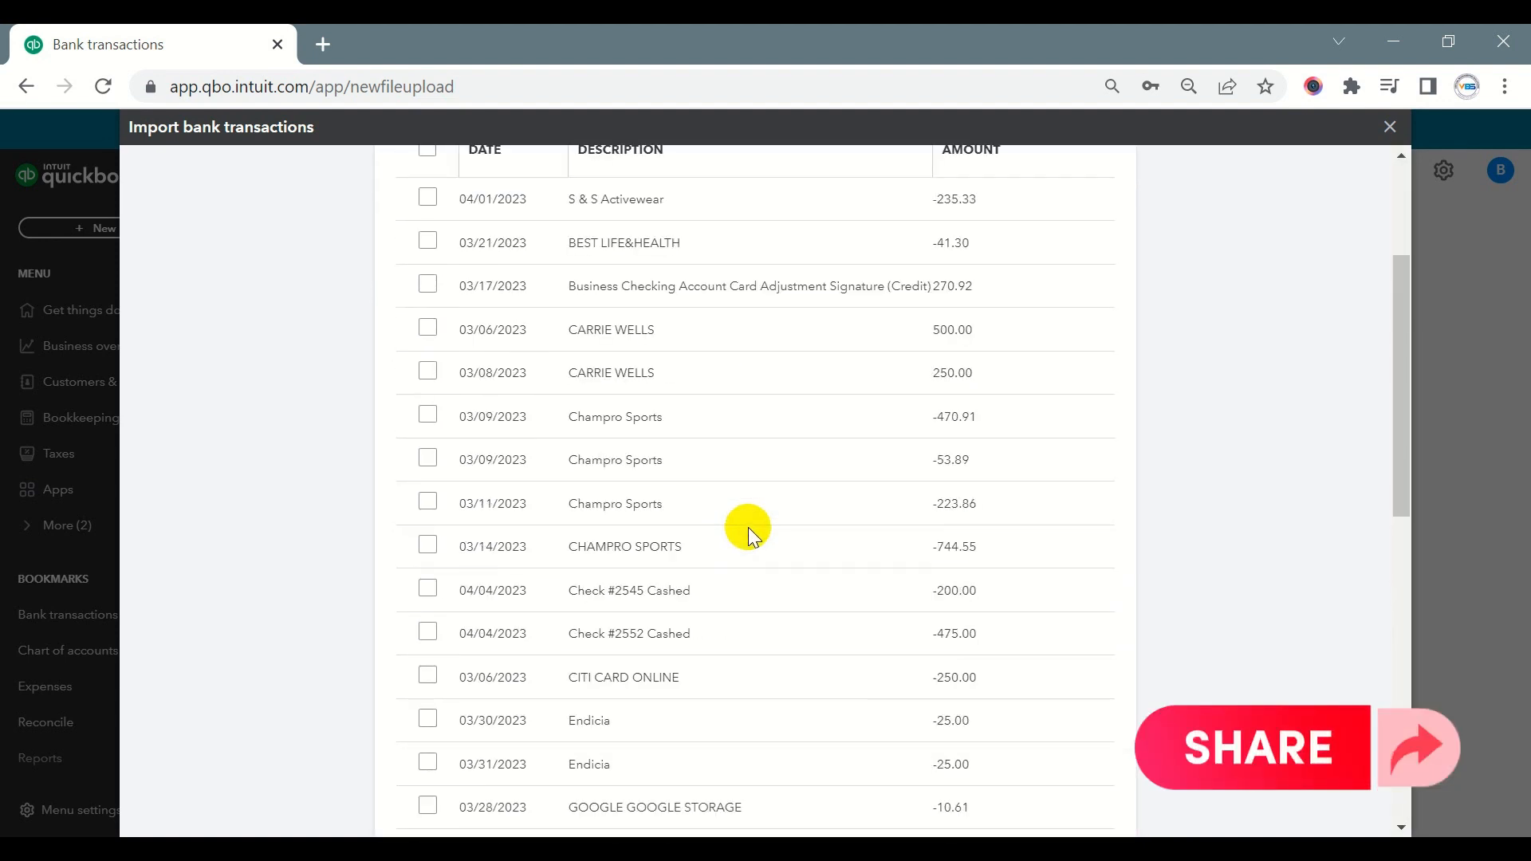
pyautogui.click(427, 387)
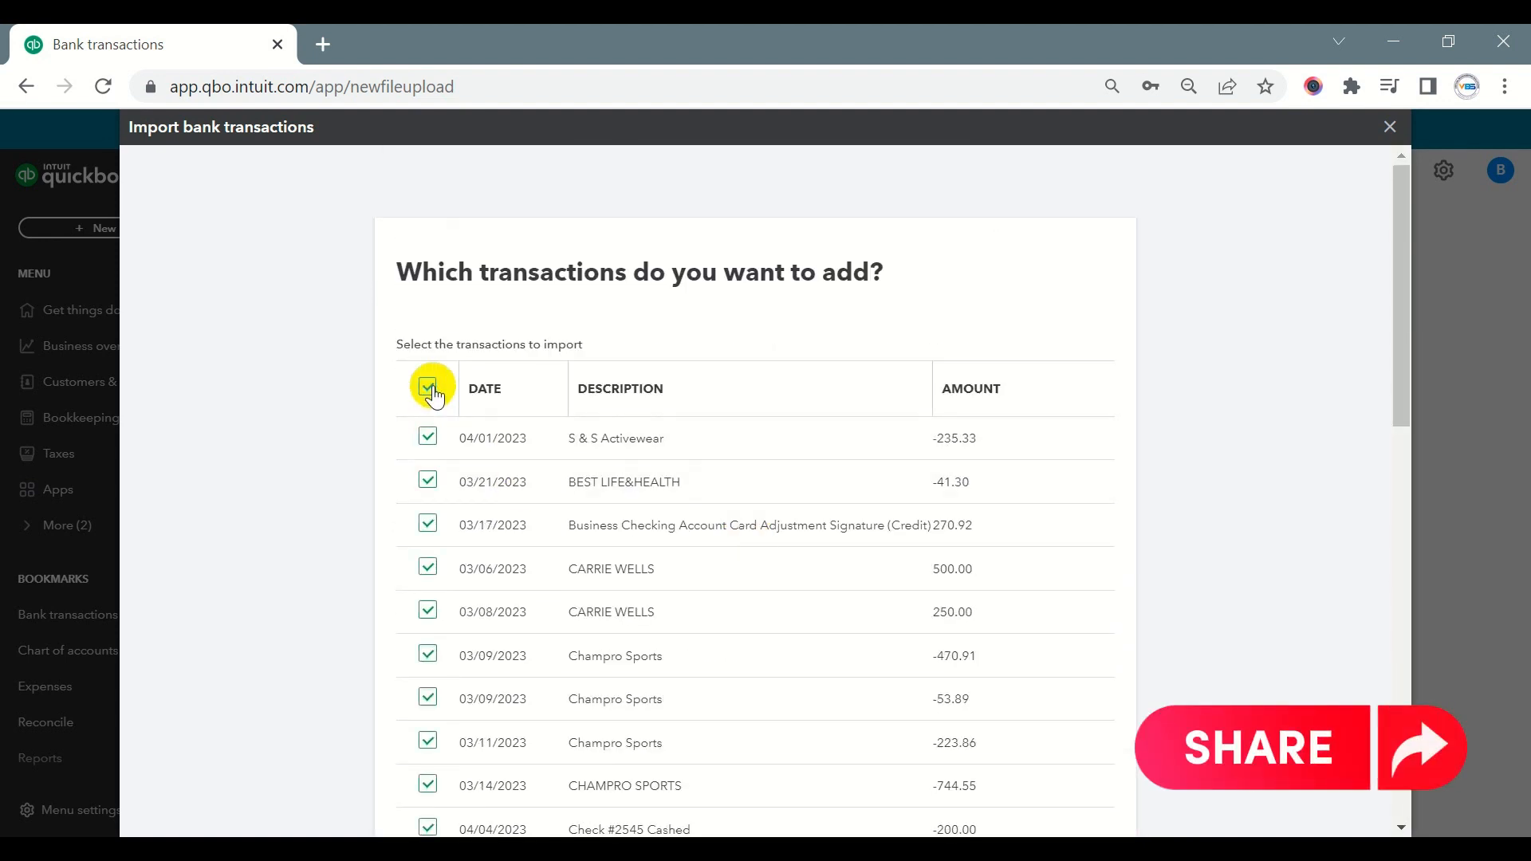
pyautogui.scroll(-2, 665, 428)
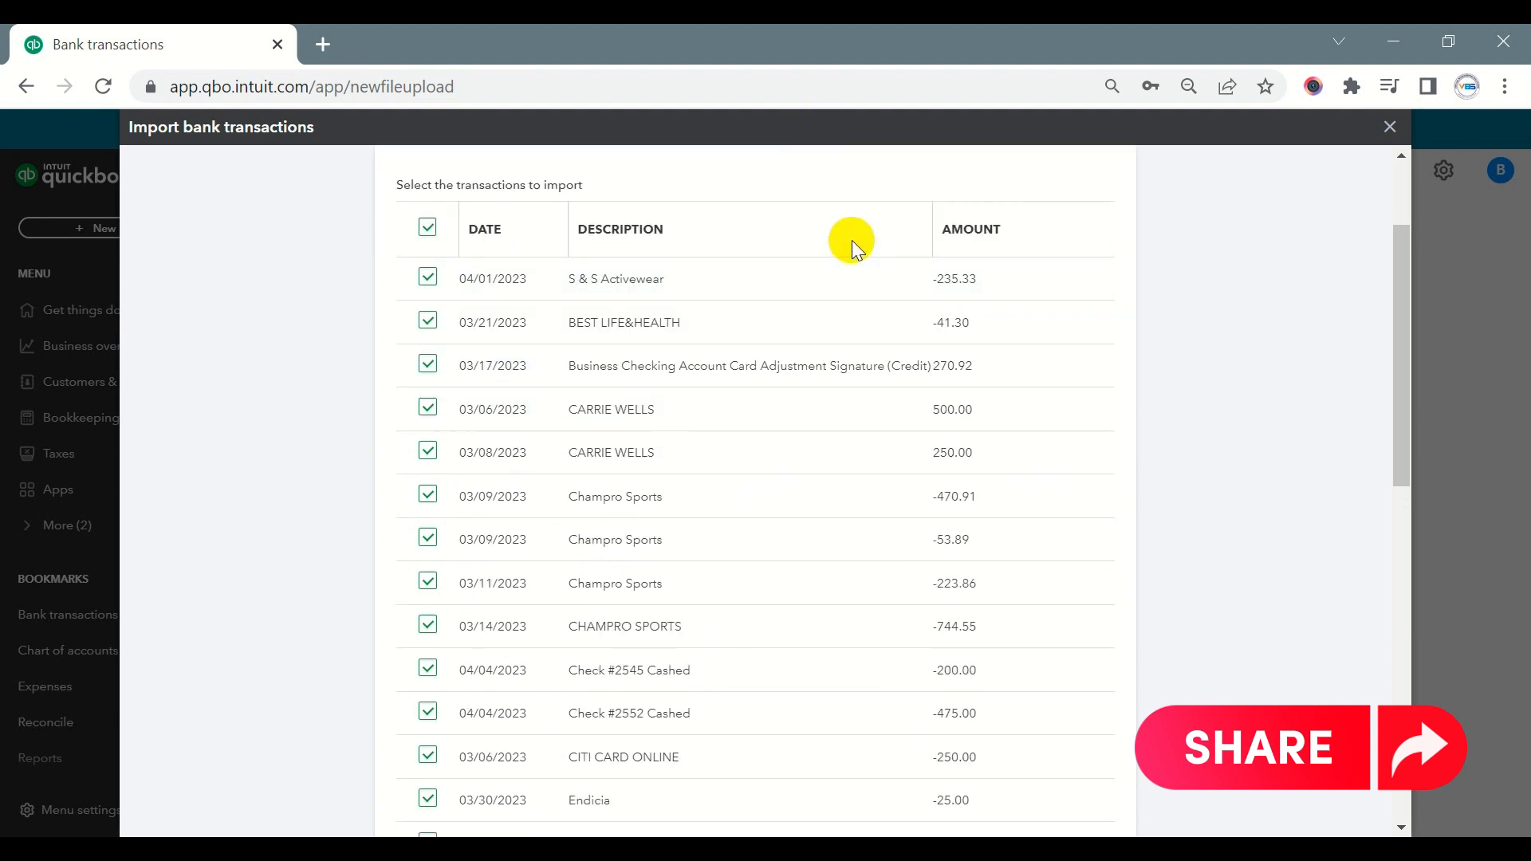
pyautogui.scroll(-15, 868, 285)
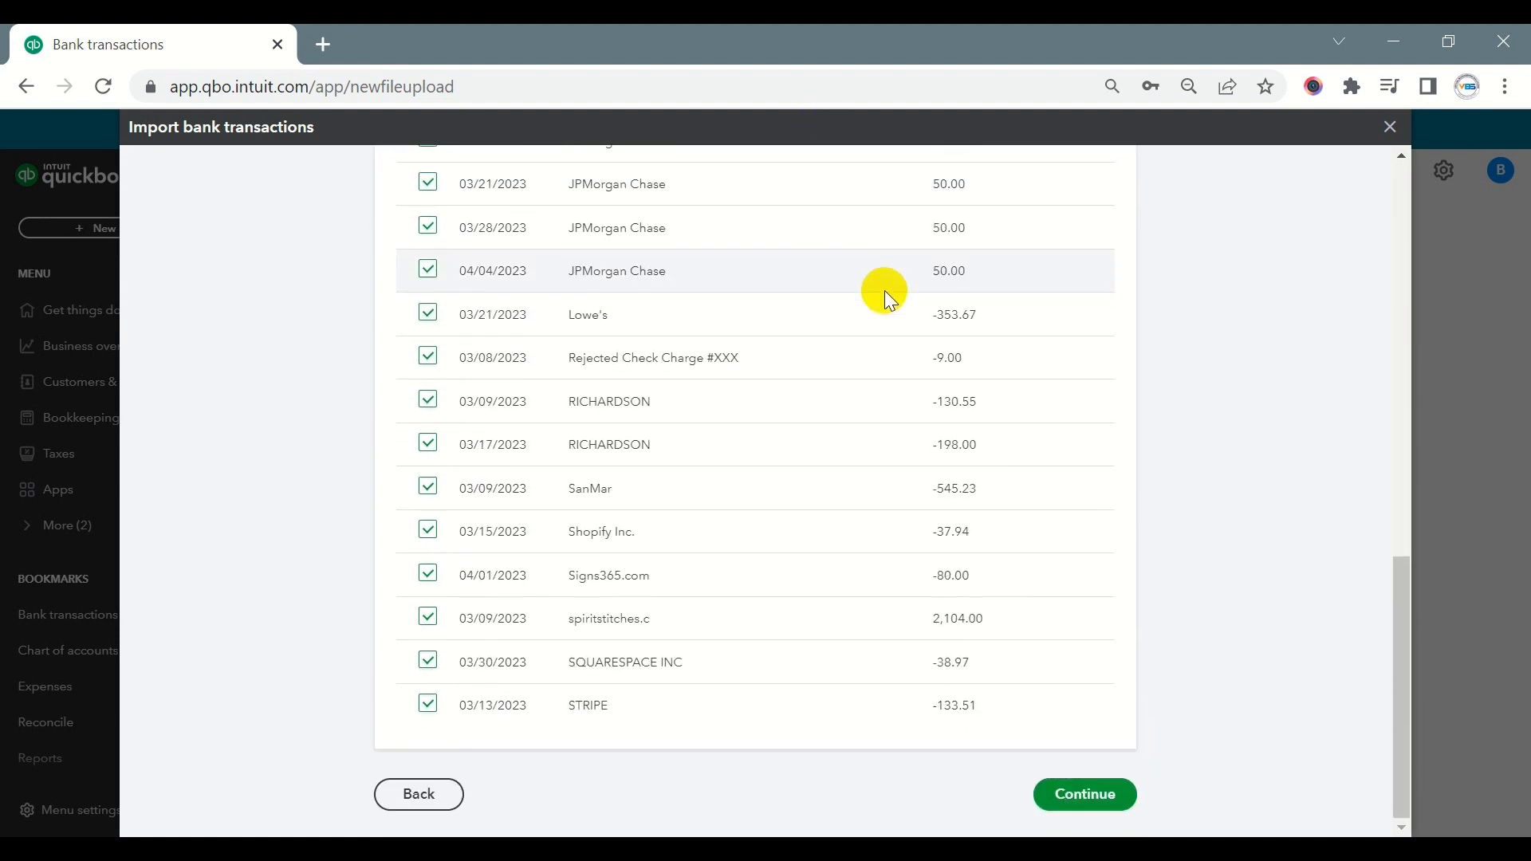
pyautogui.scroll(17, 892, 446)
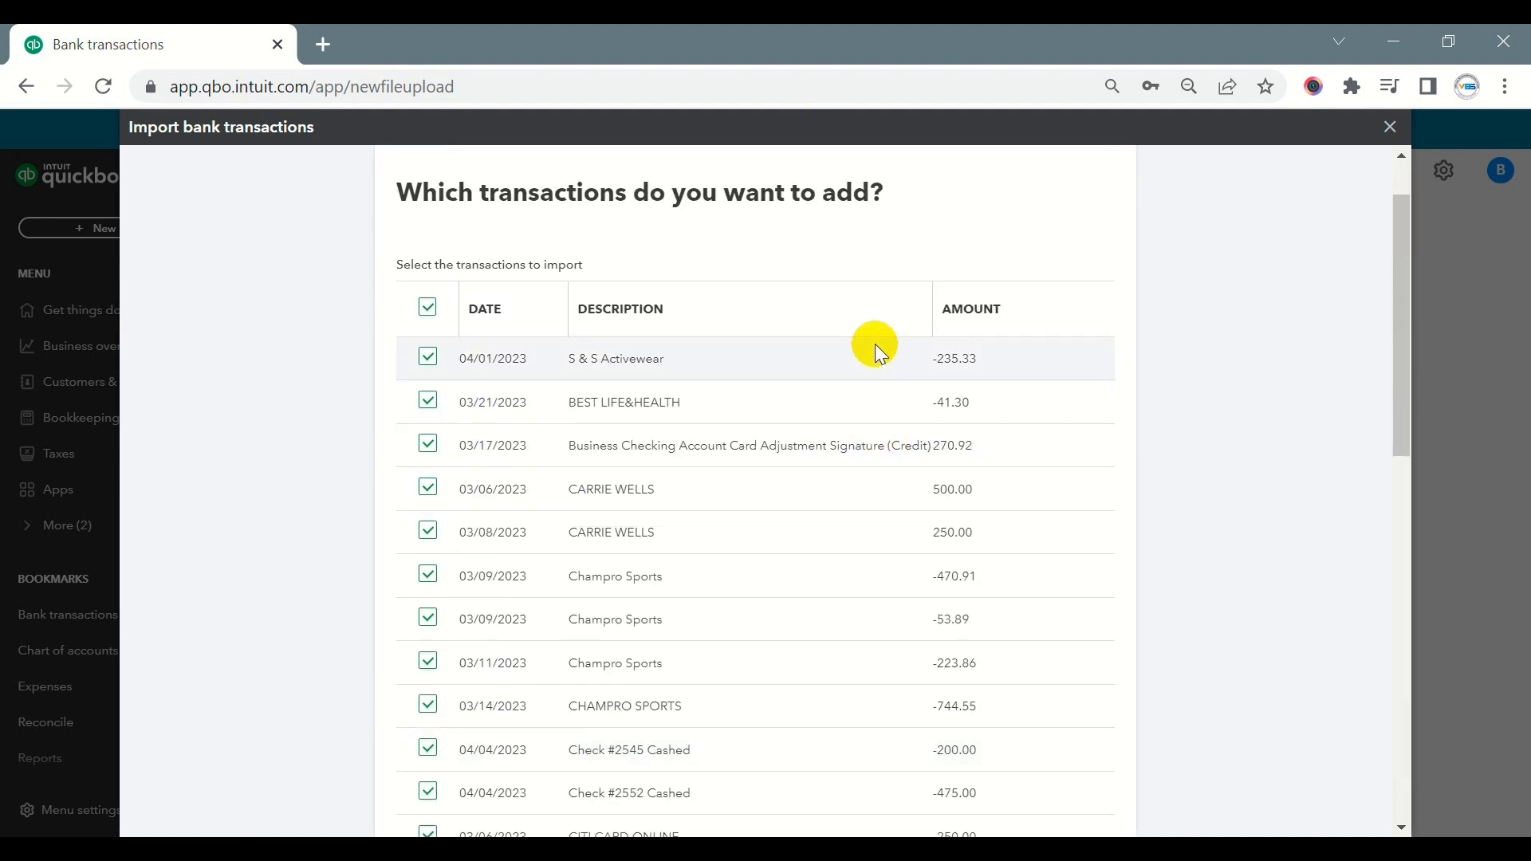
pyautogui.scroll(-2, 874, 345)
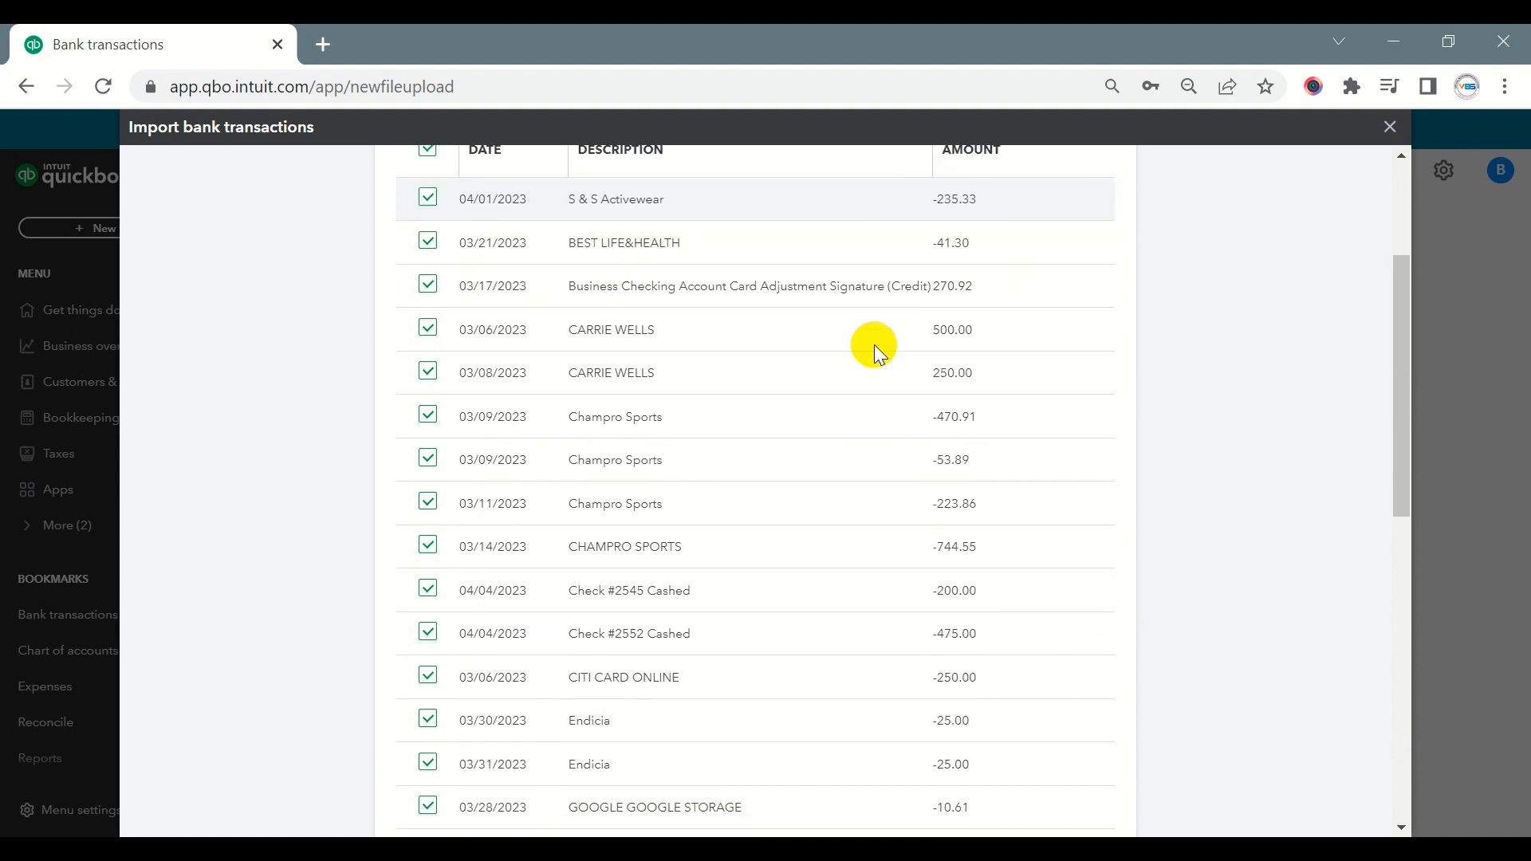
pyautogui.scroll(-11, 874, 346)
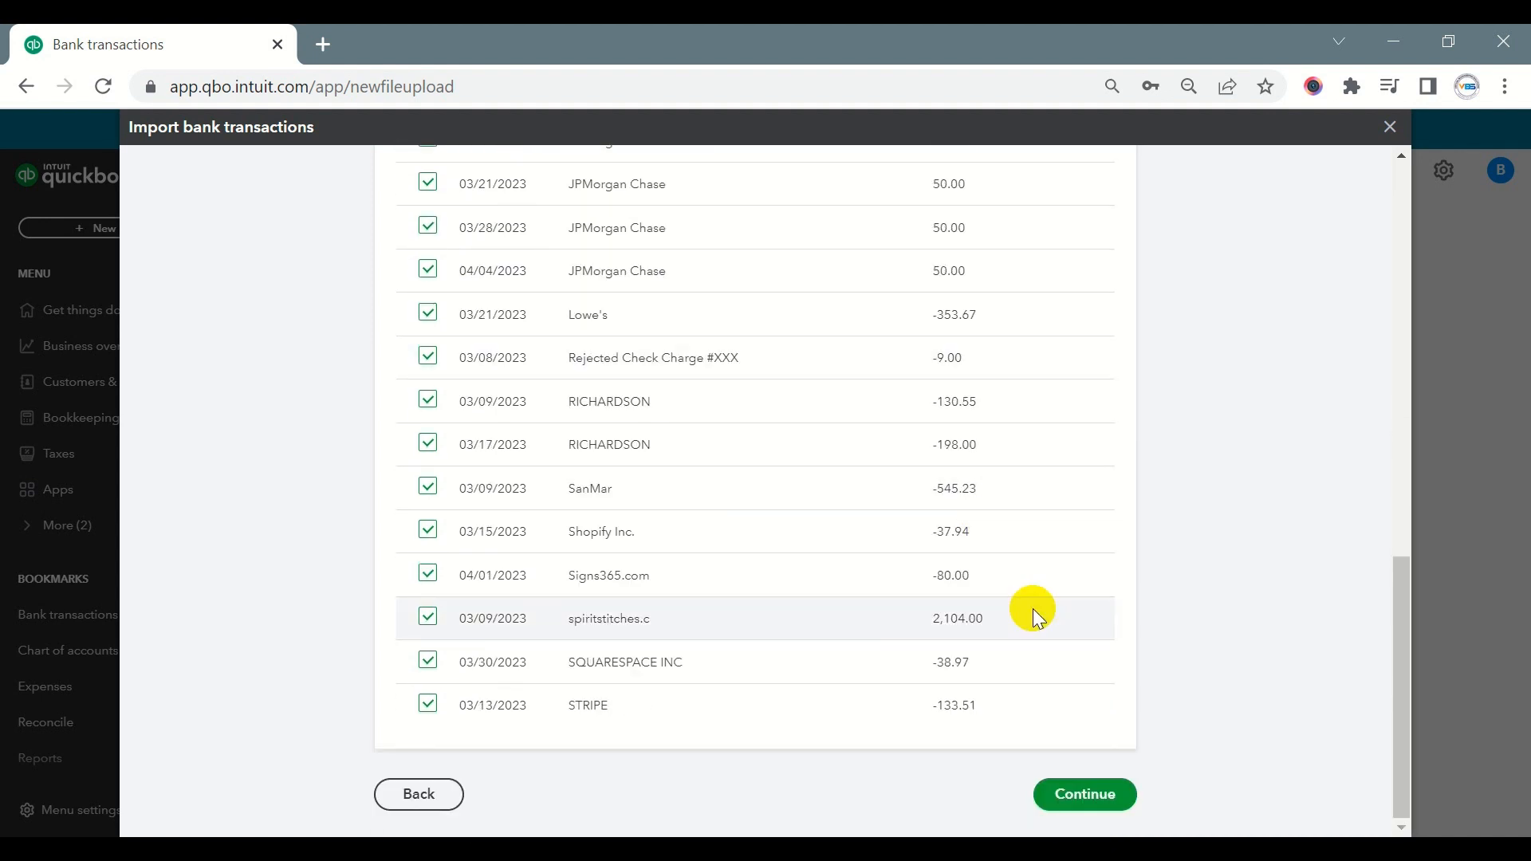
# - Confirm and finish the import of the selected transactions, and dismiss the bank connection introduction
pyautogui.click(1071, 795)
pyautogui.click(930, 518)
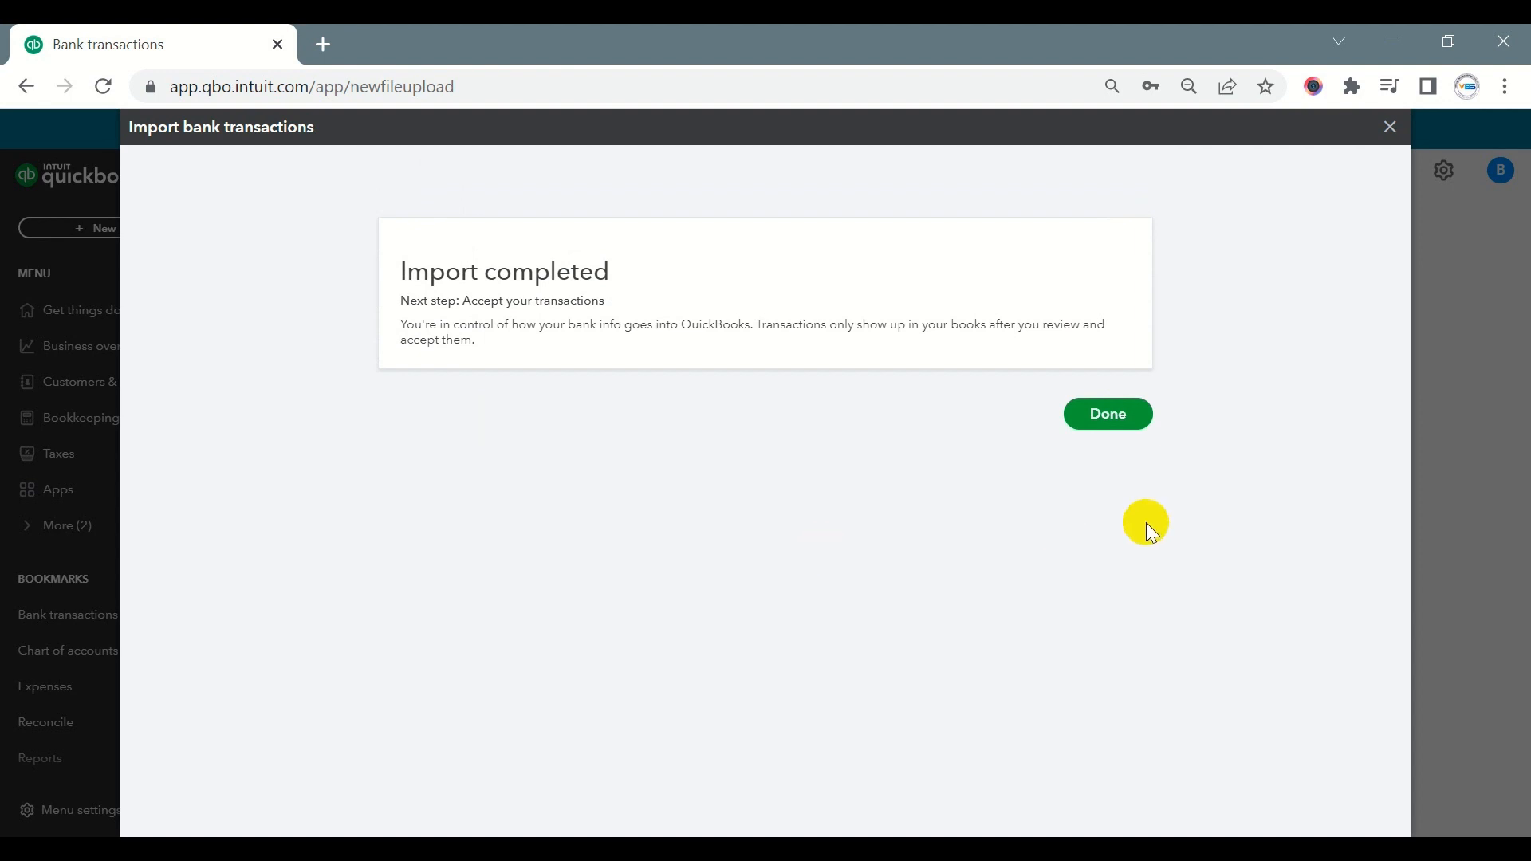
pyautogui.click(1093, 421)
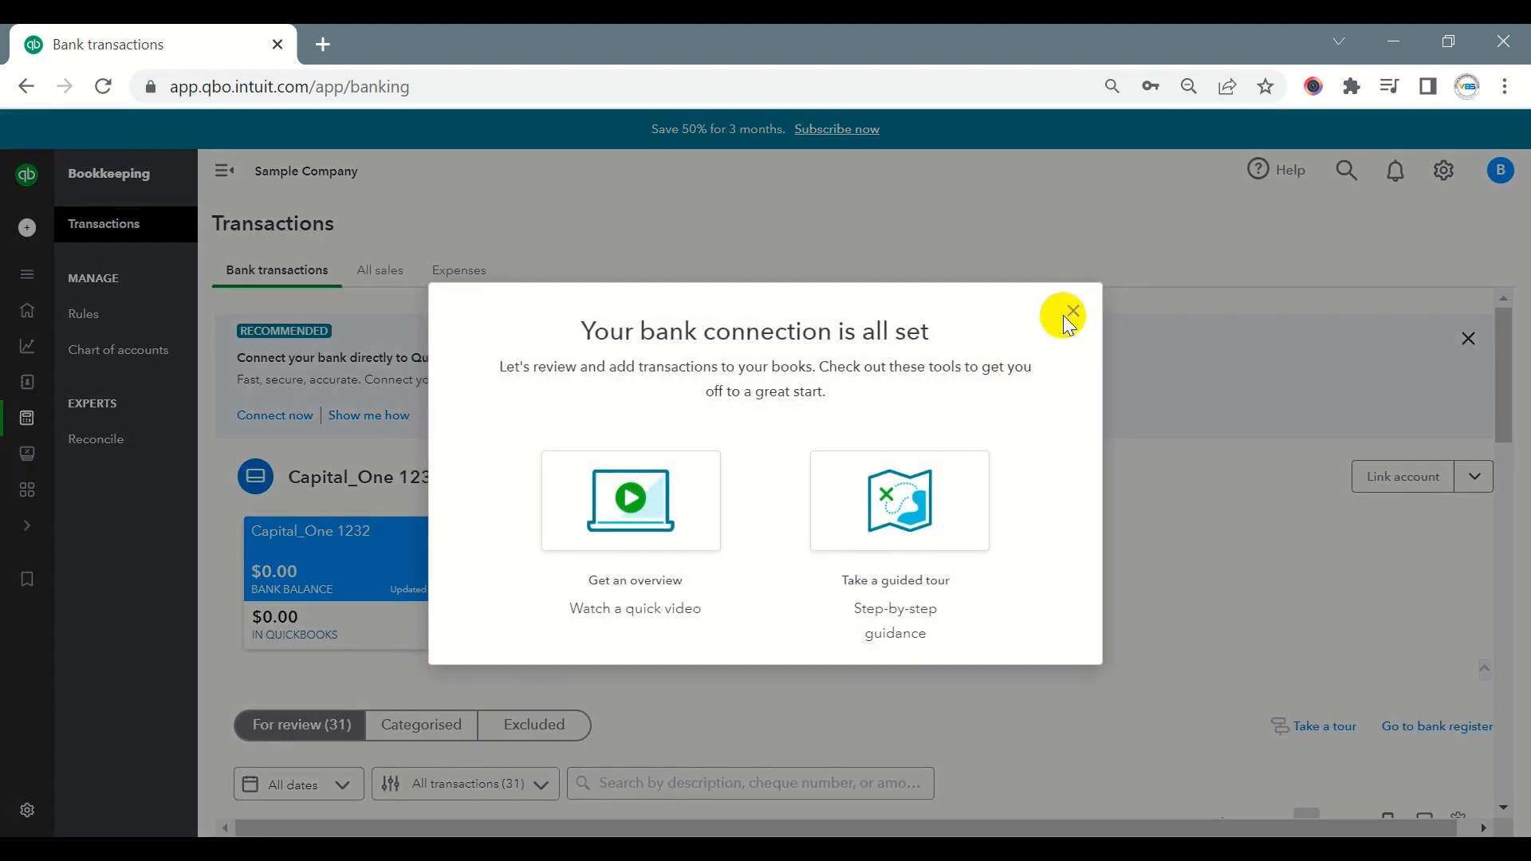
pyautogui.click(1071, 314)
pyautogui.scroll(-2, 408, 563)
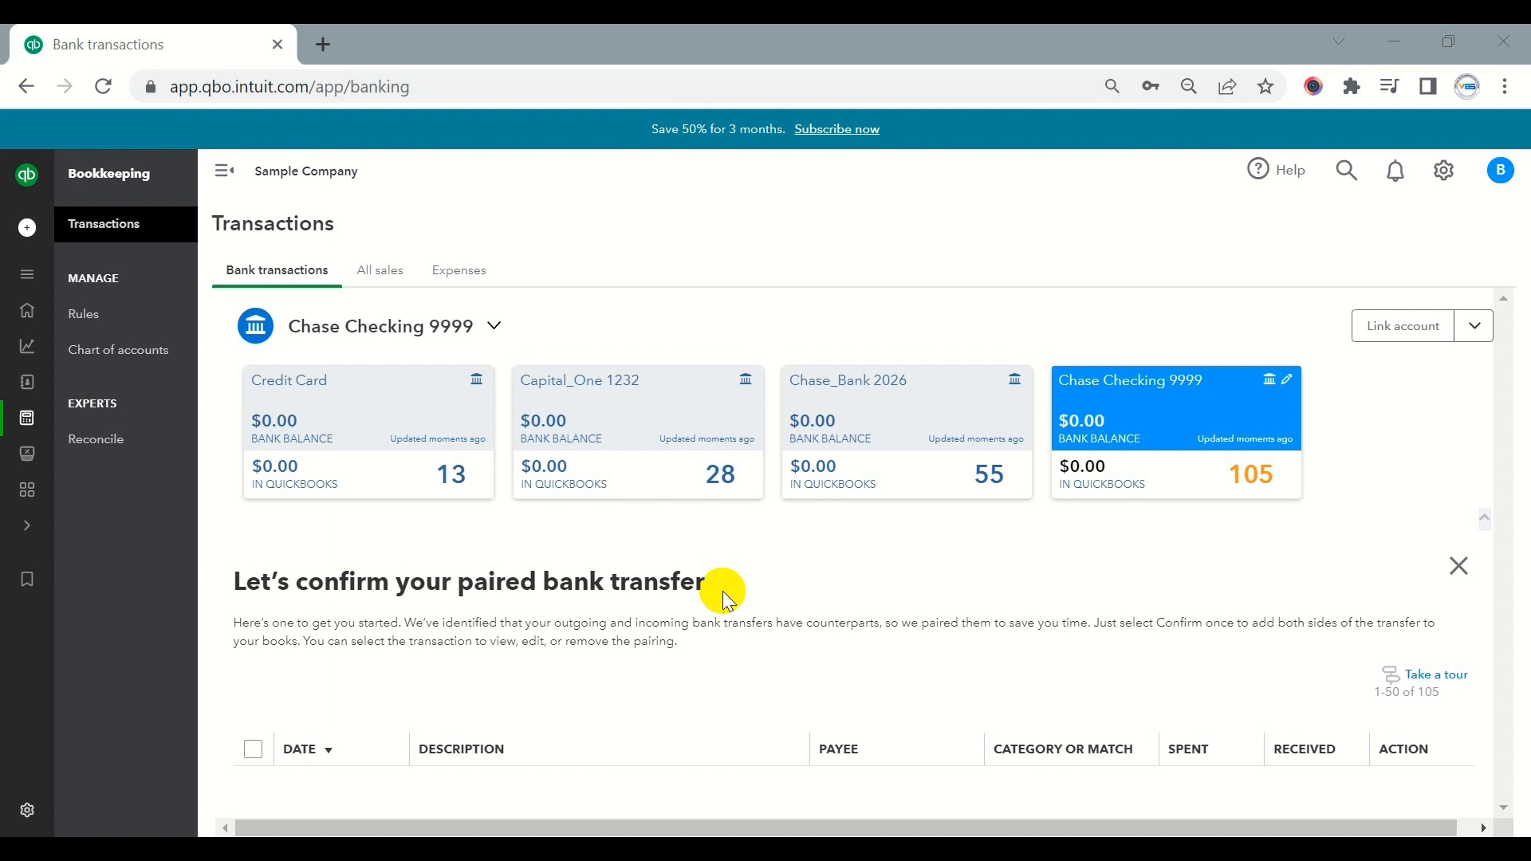
# - Look through the account cards, dismiss the paired transfer notice and examine the Chase Checking transactions awaiting review
pyautogui.click(356, 442)
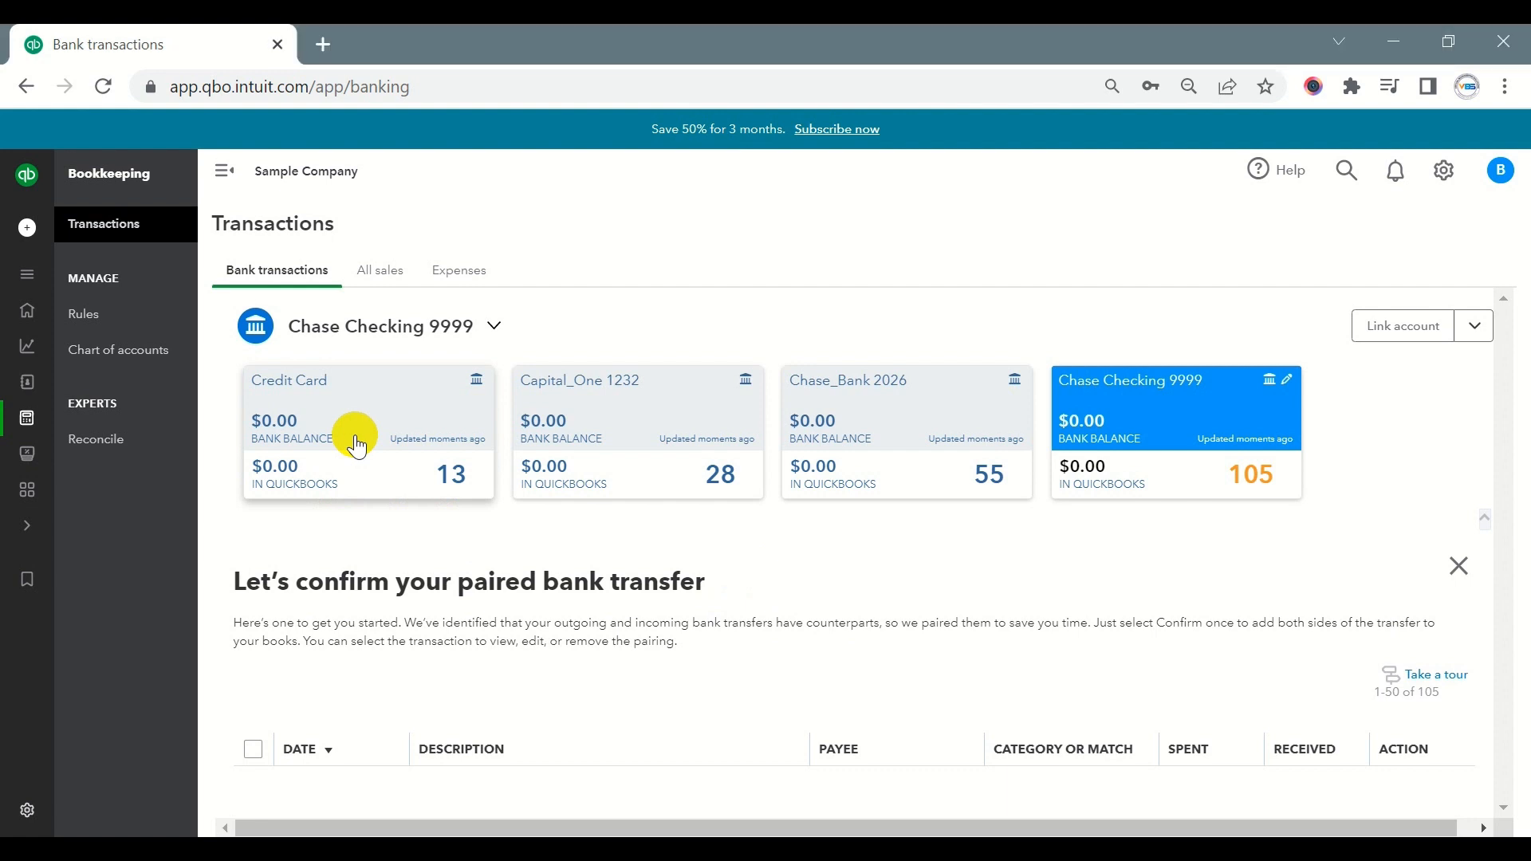
pyautogui.click(604, 433)
pyautogui.click(902, 433)
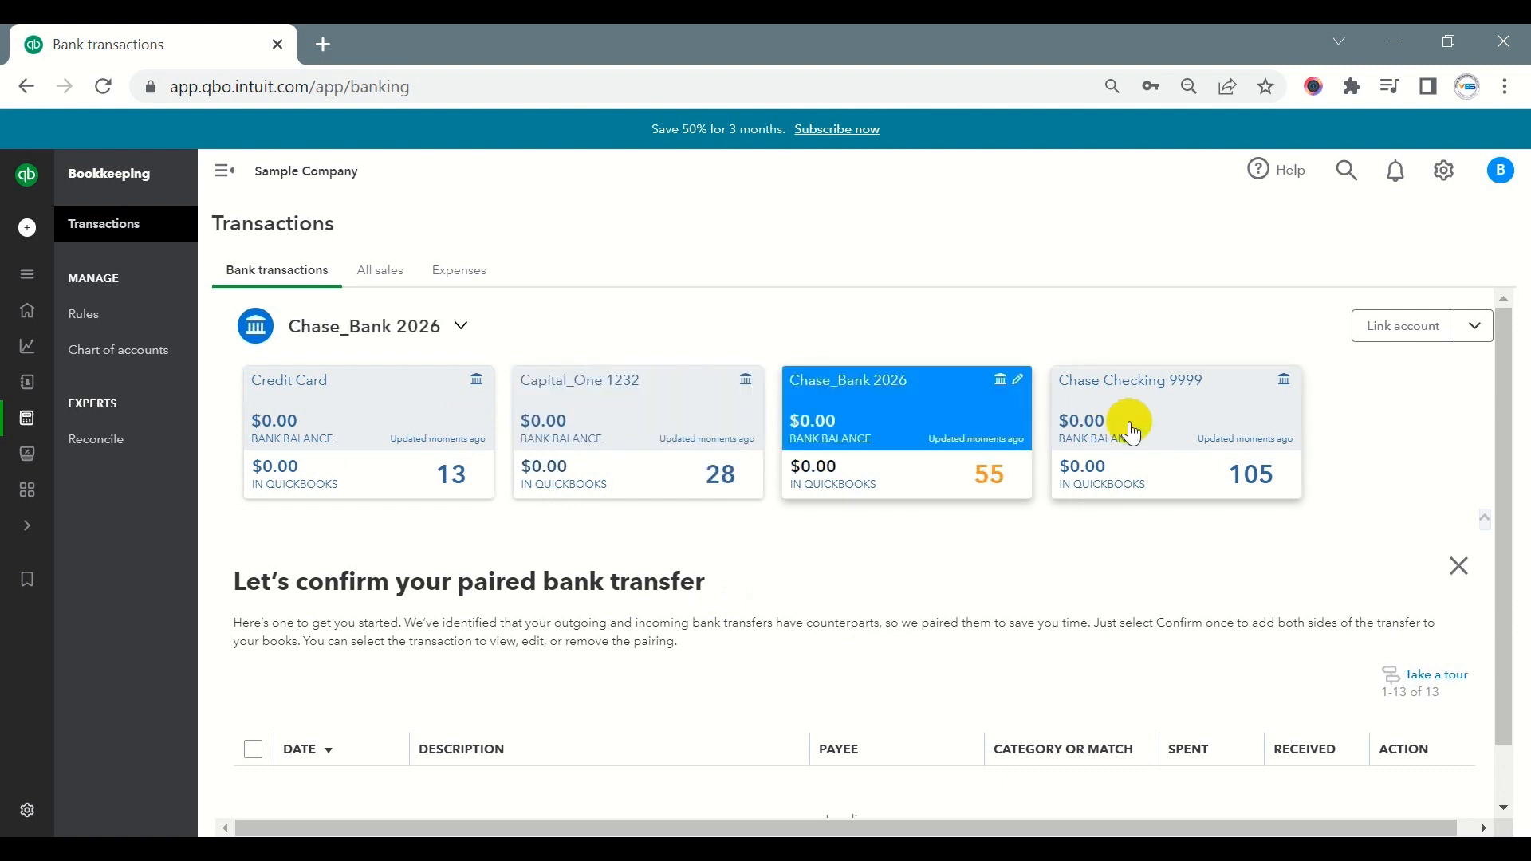
pyautogui.click(1128, 417)
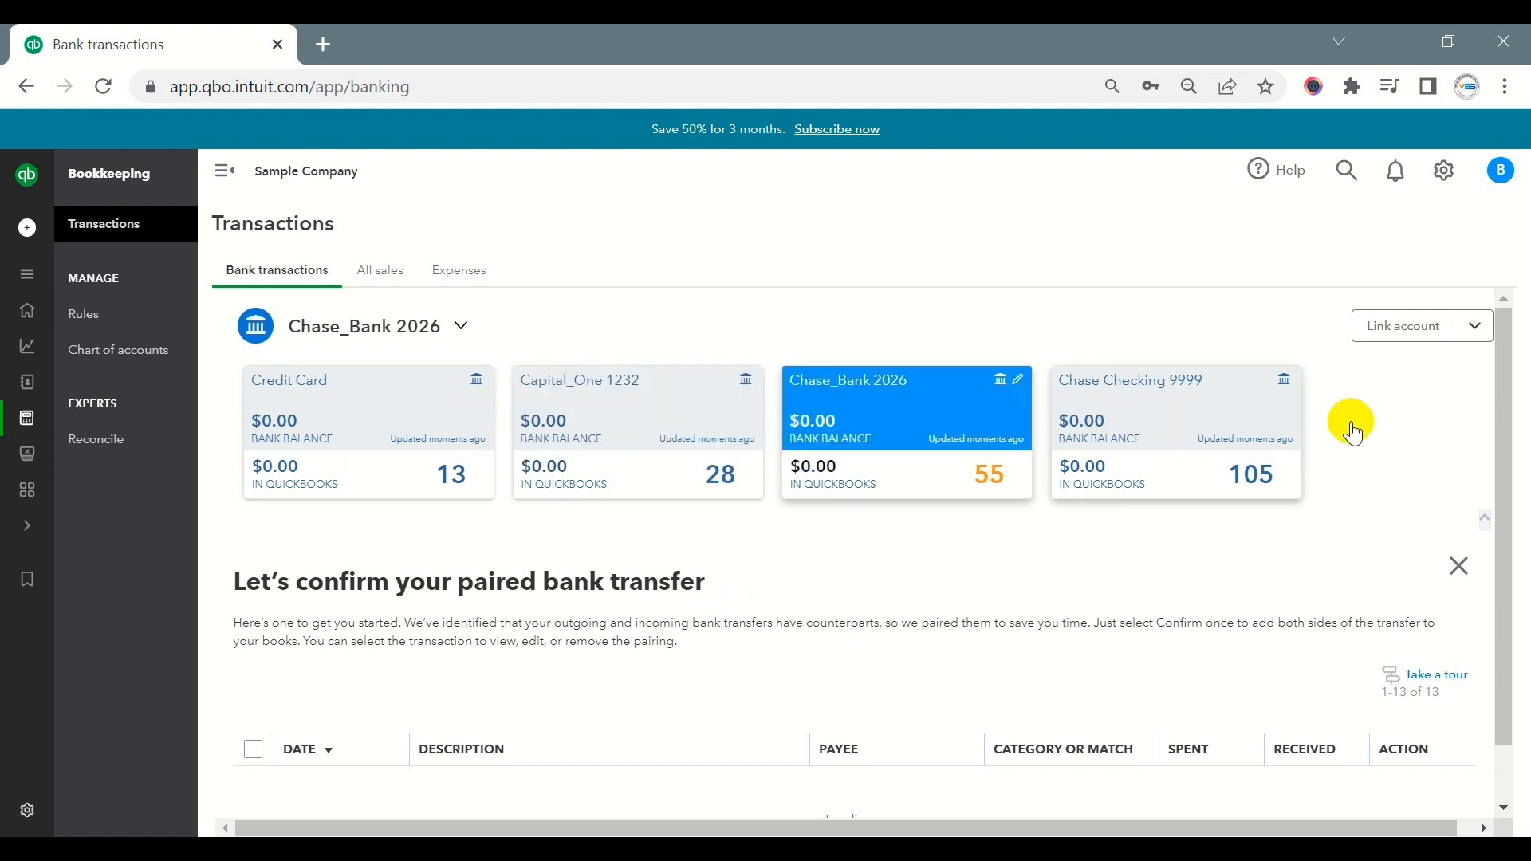
pyautogui.click(1459, 566)
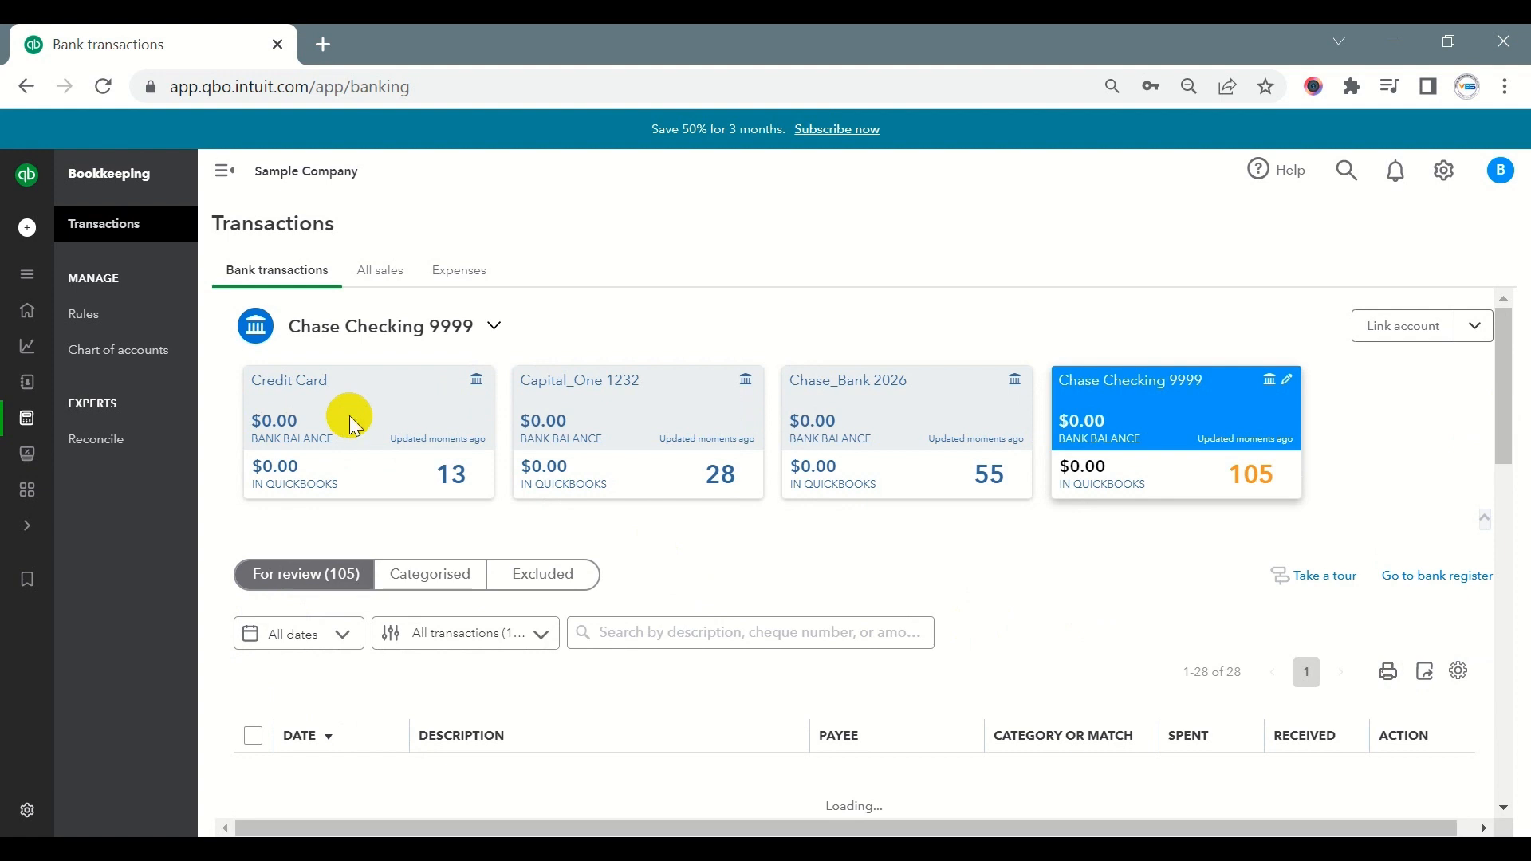
pyautogui.scroll(-6, 502, 492)
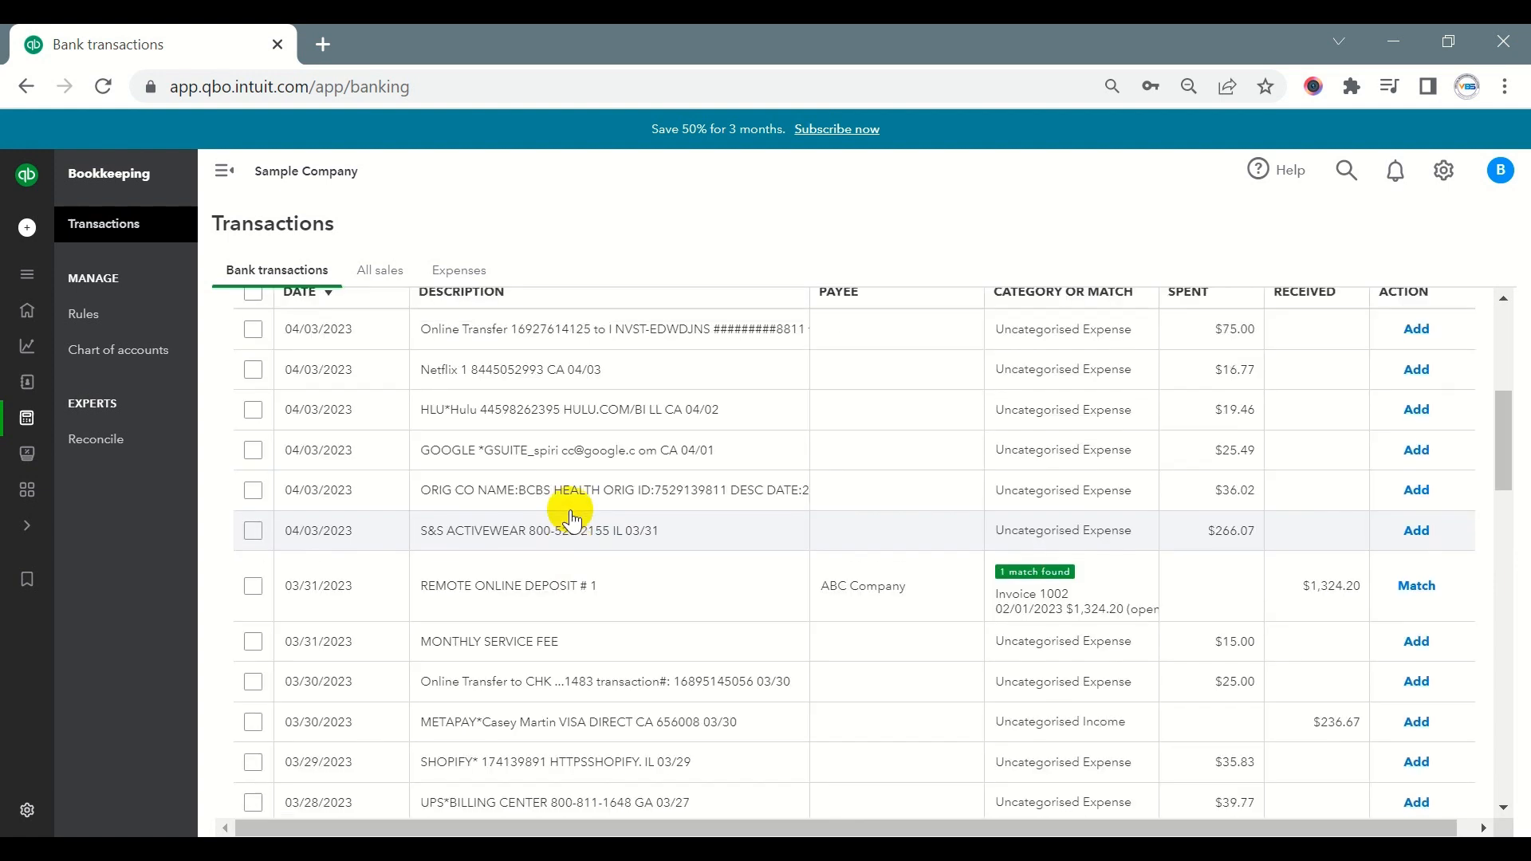
pyautogui.scroll(-3, 574, 510)
pyautogui.scroll(10, 591, 520)
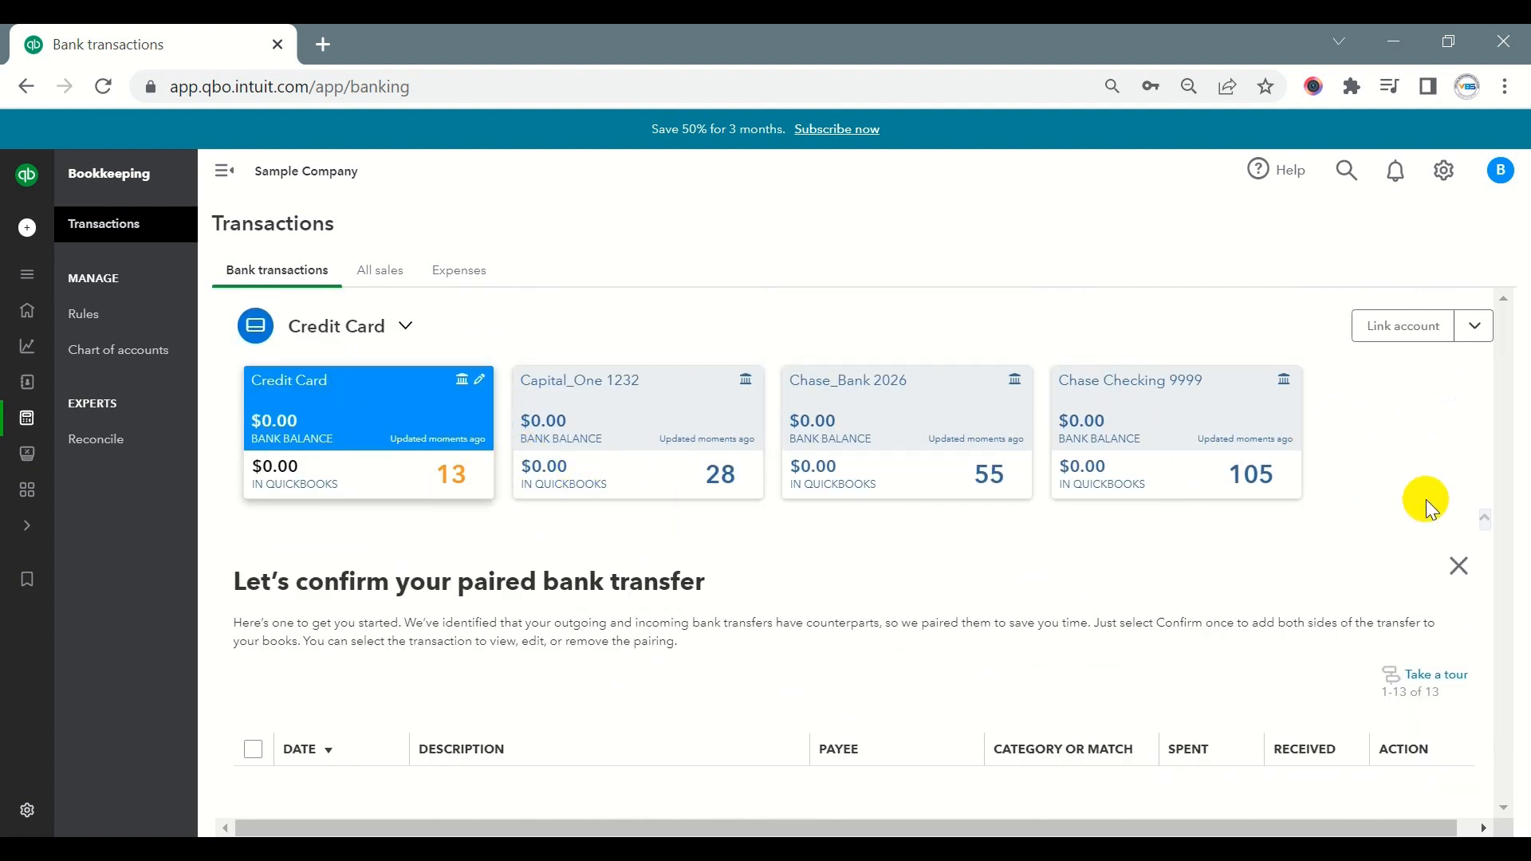
# - In the Credit Card account, dismiss the paired transfer notice and add the paired 03/31/2023 online payment of $125.00 as a card payment
pyautogui.click(1460, 566)
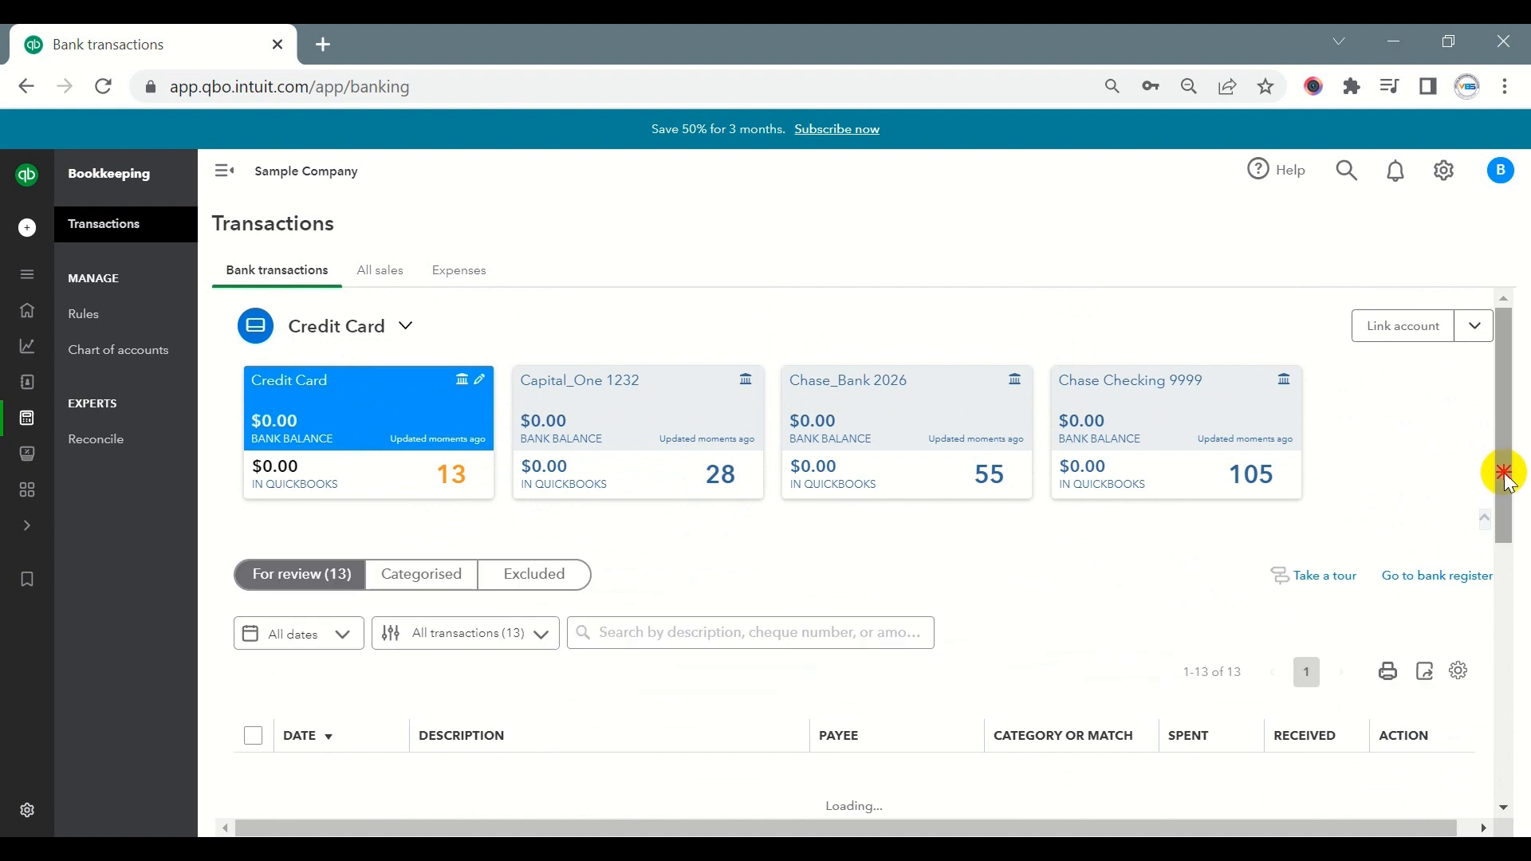
pyautogui.moveTo(1510, 479); pyautogui.dragTo(1509, 626)
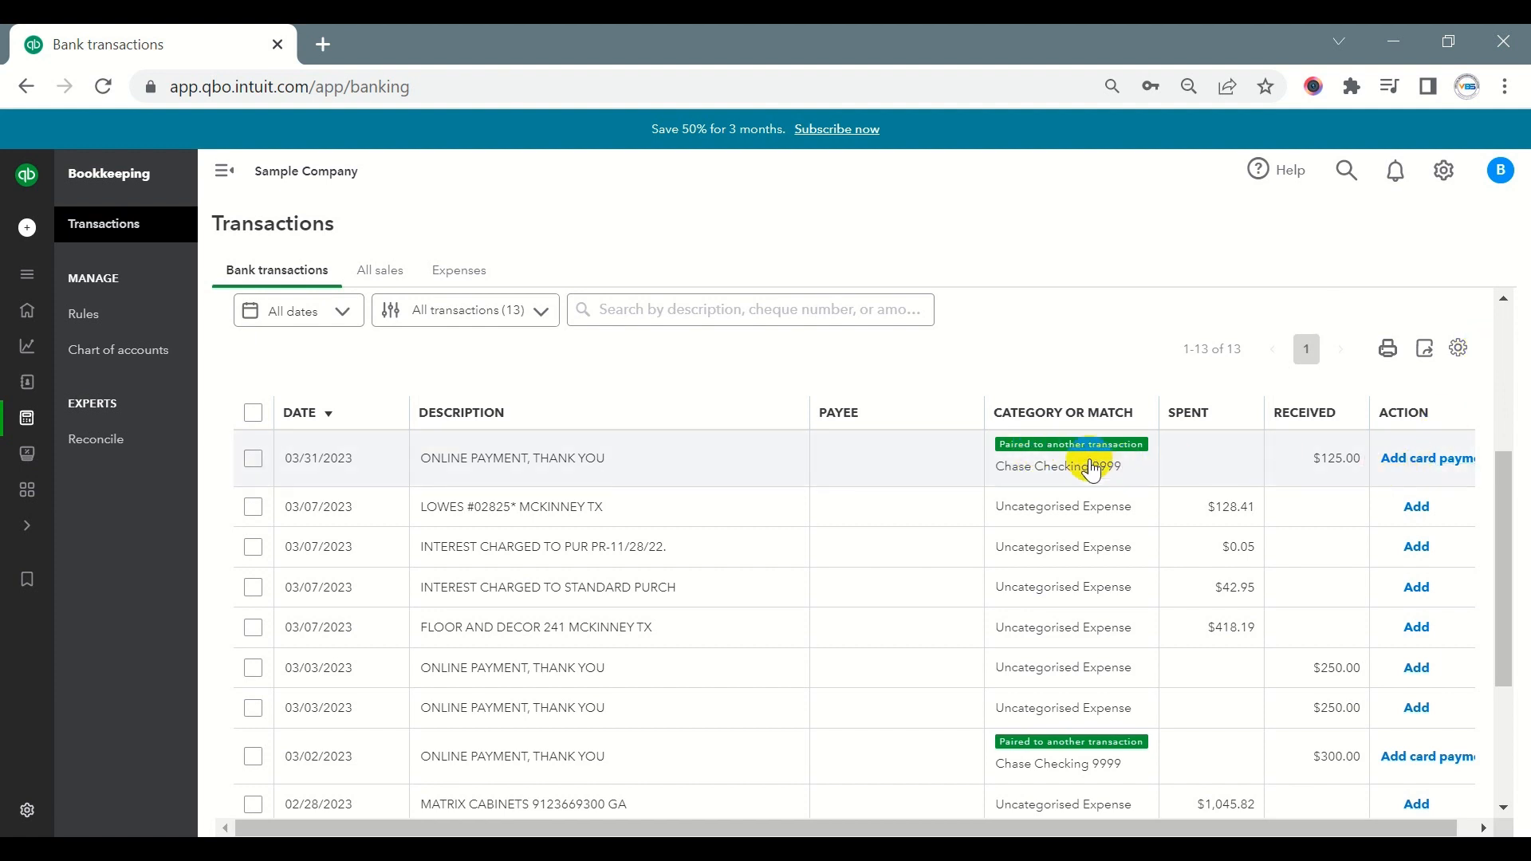
pyautogui.click(1411, 479)
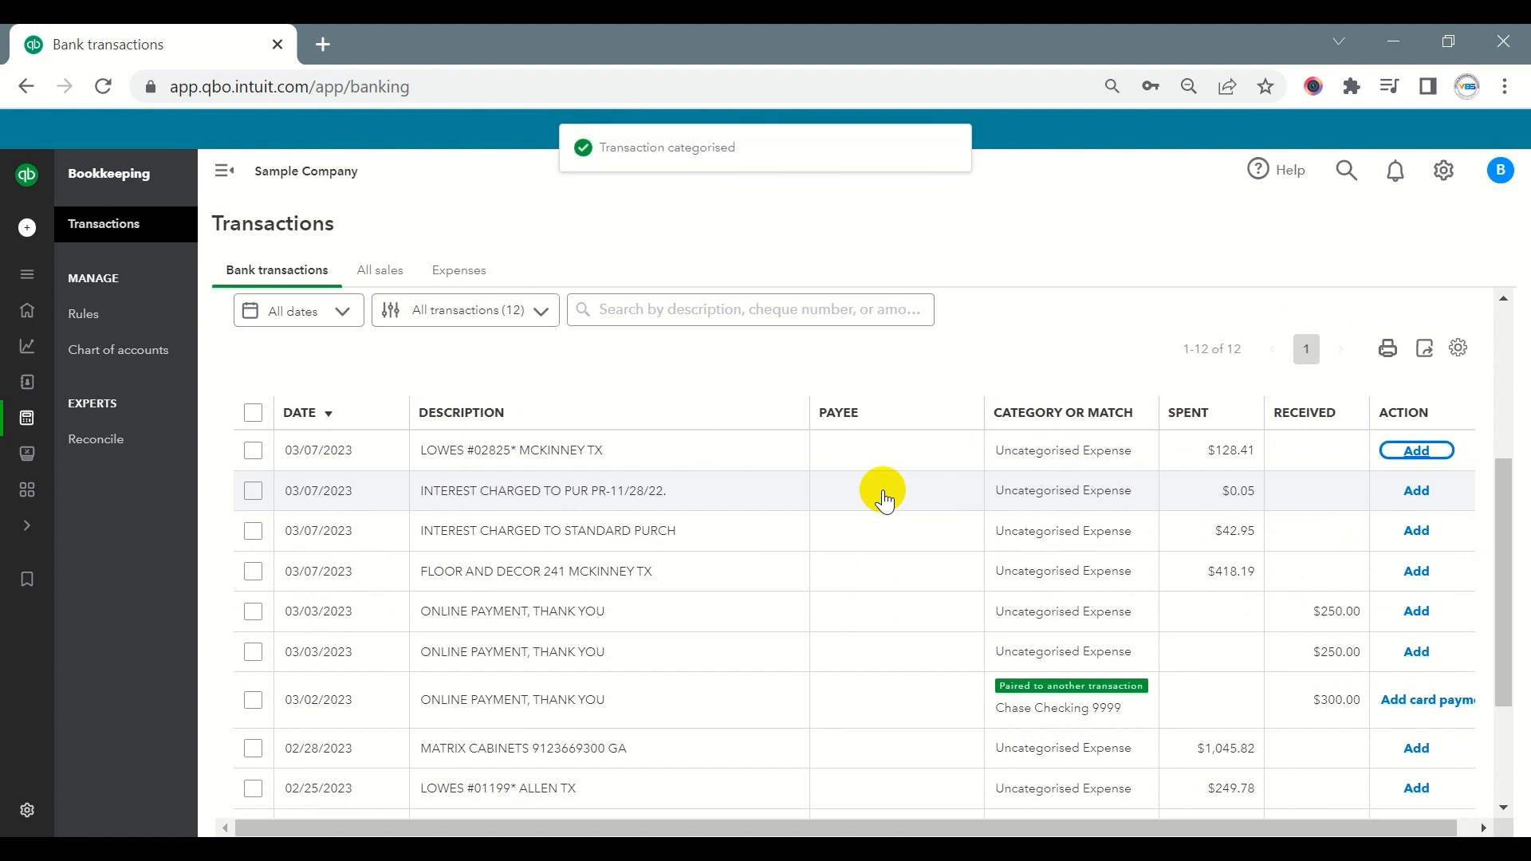
# - In the Credit Card transaction table's settings, turn on the editable date field and the display of bank details
pyautogui.scroll(4, 875, 499)
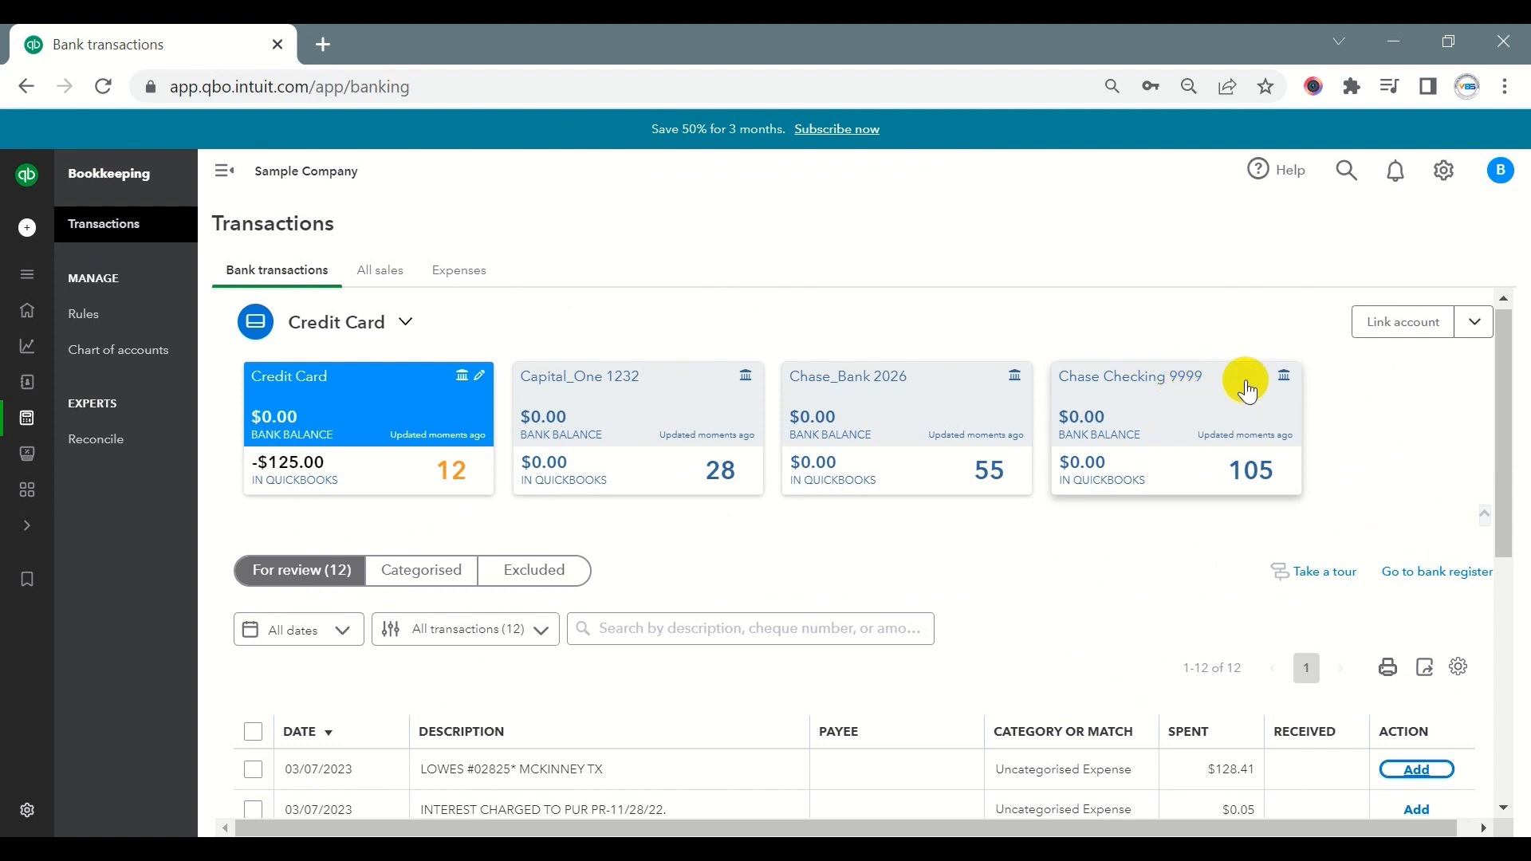
pyautogui.scroll(-6, 749, 529)
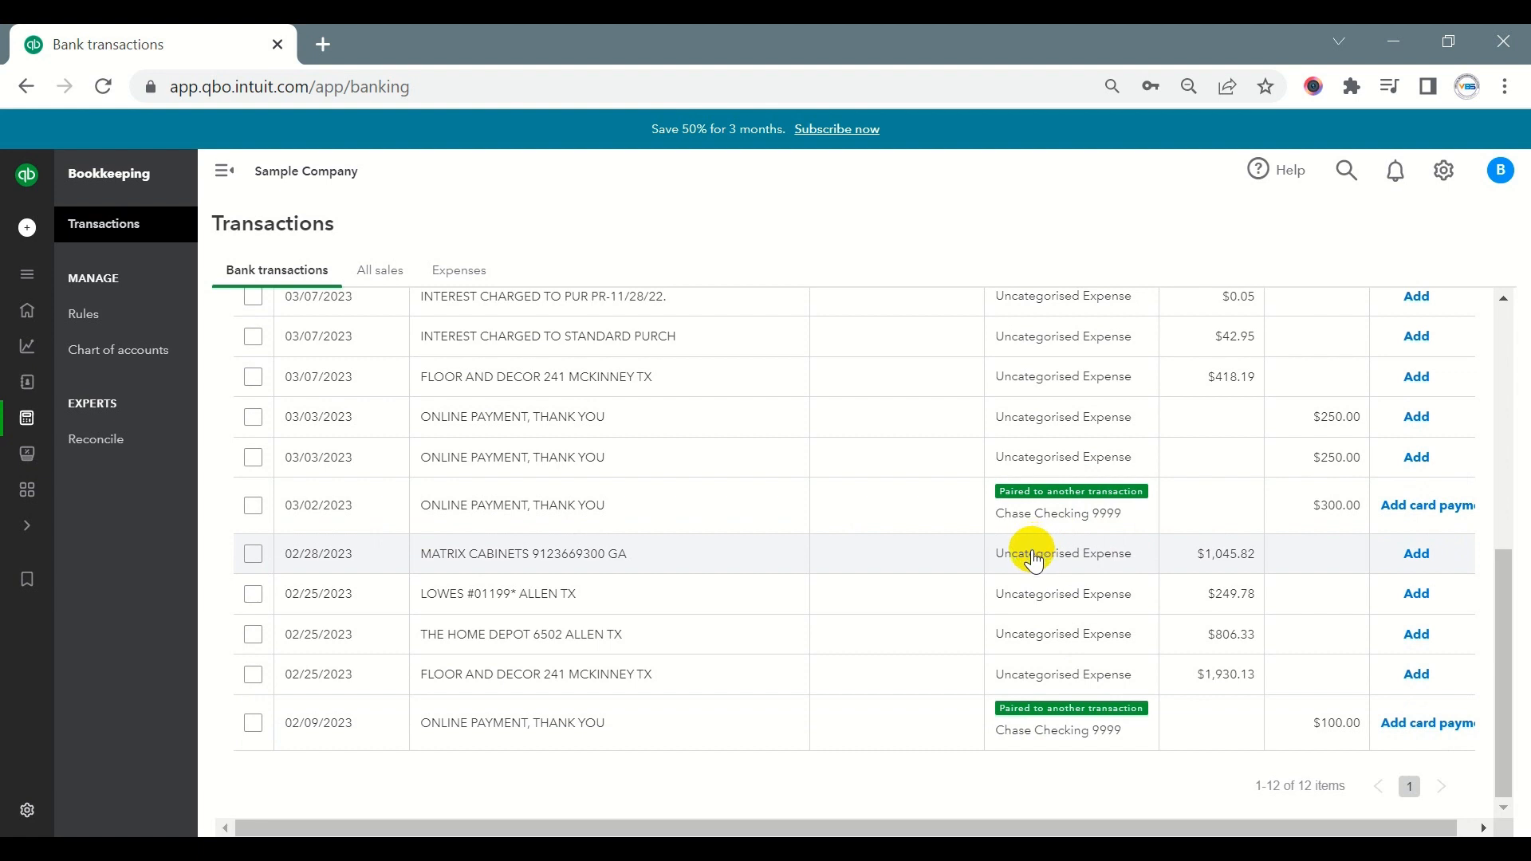
pyautogui.scroll(4, 479, 391)
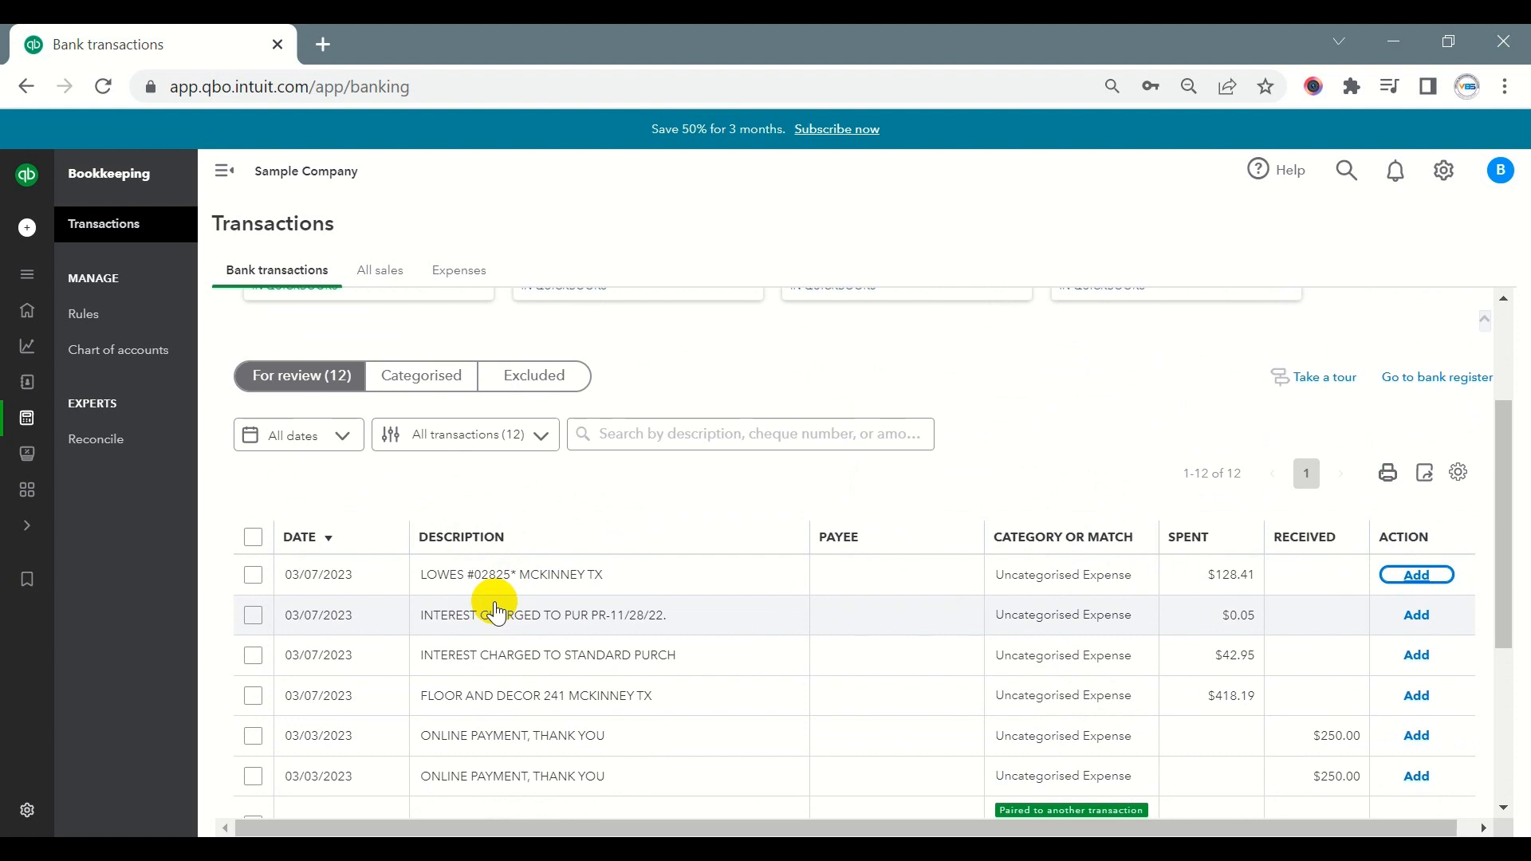
pyautogui.scroll(2, 496, 613)
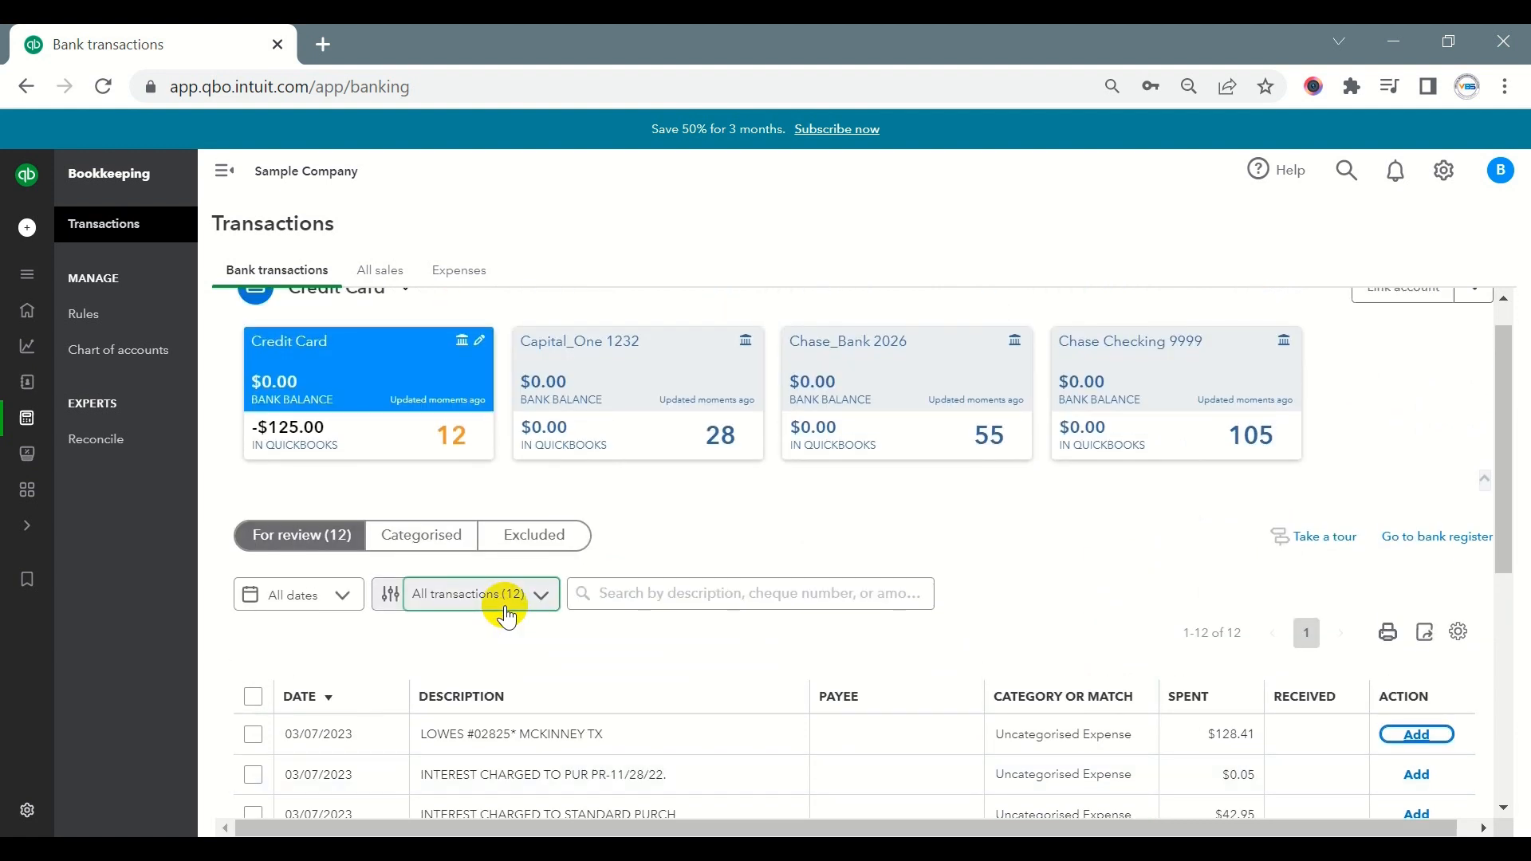
pyautogui.scroll(-2, 974, 598)
pyautogui.click(1461, 475)
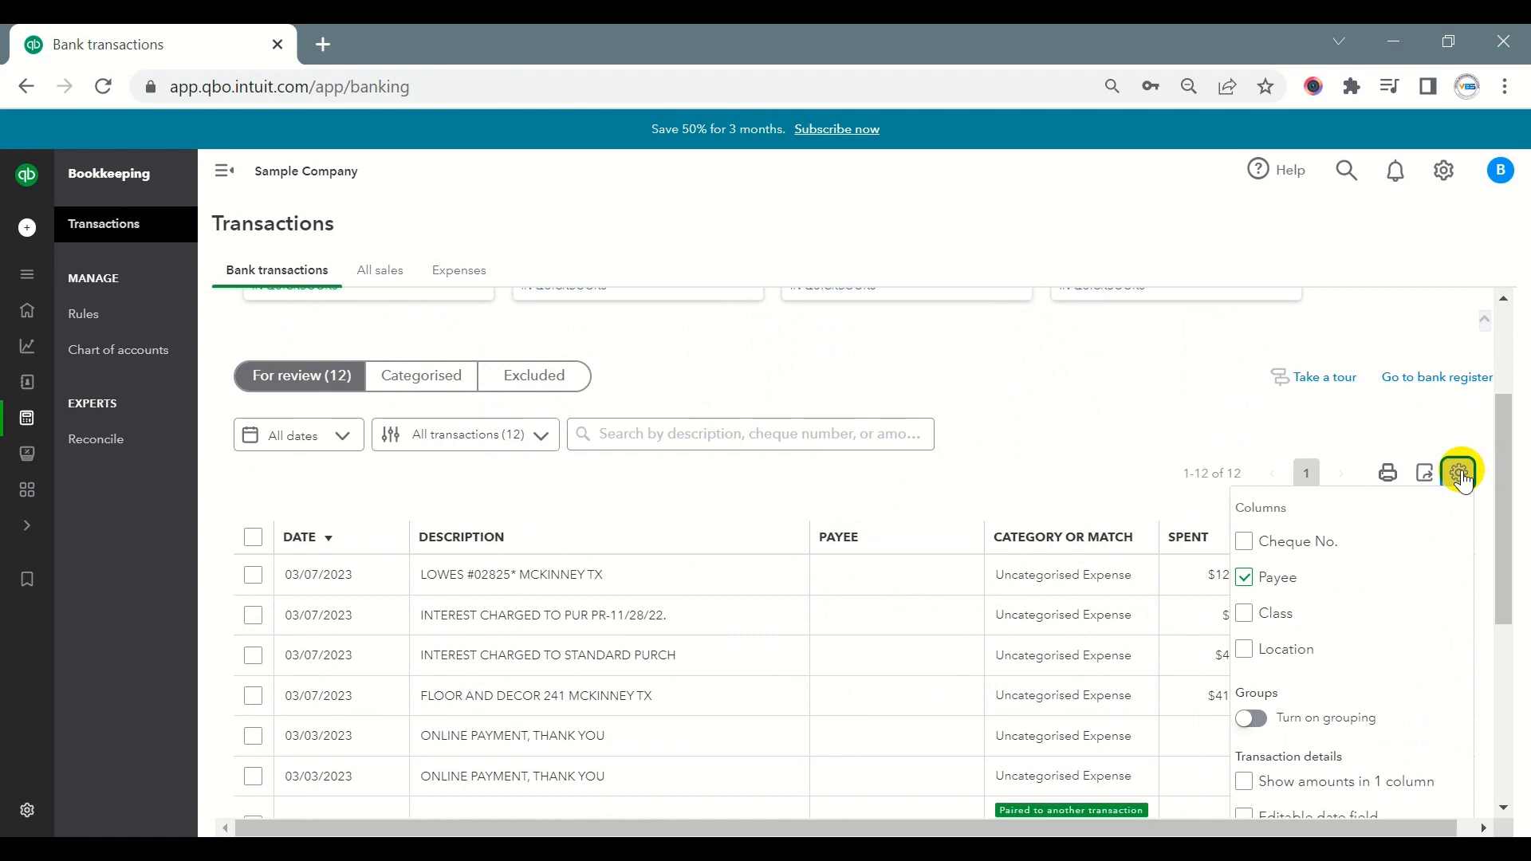
pyautogui.scroll(-2, 1464, 478)
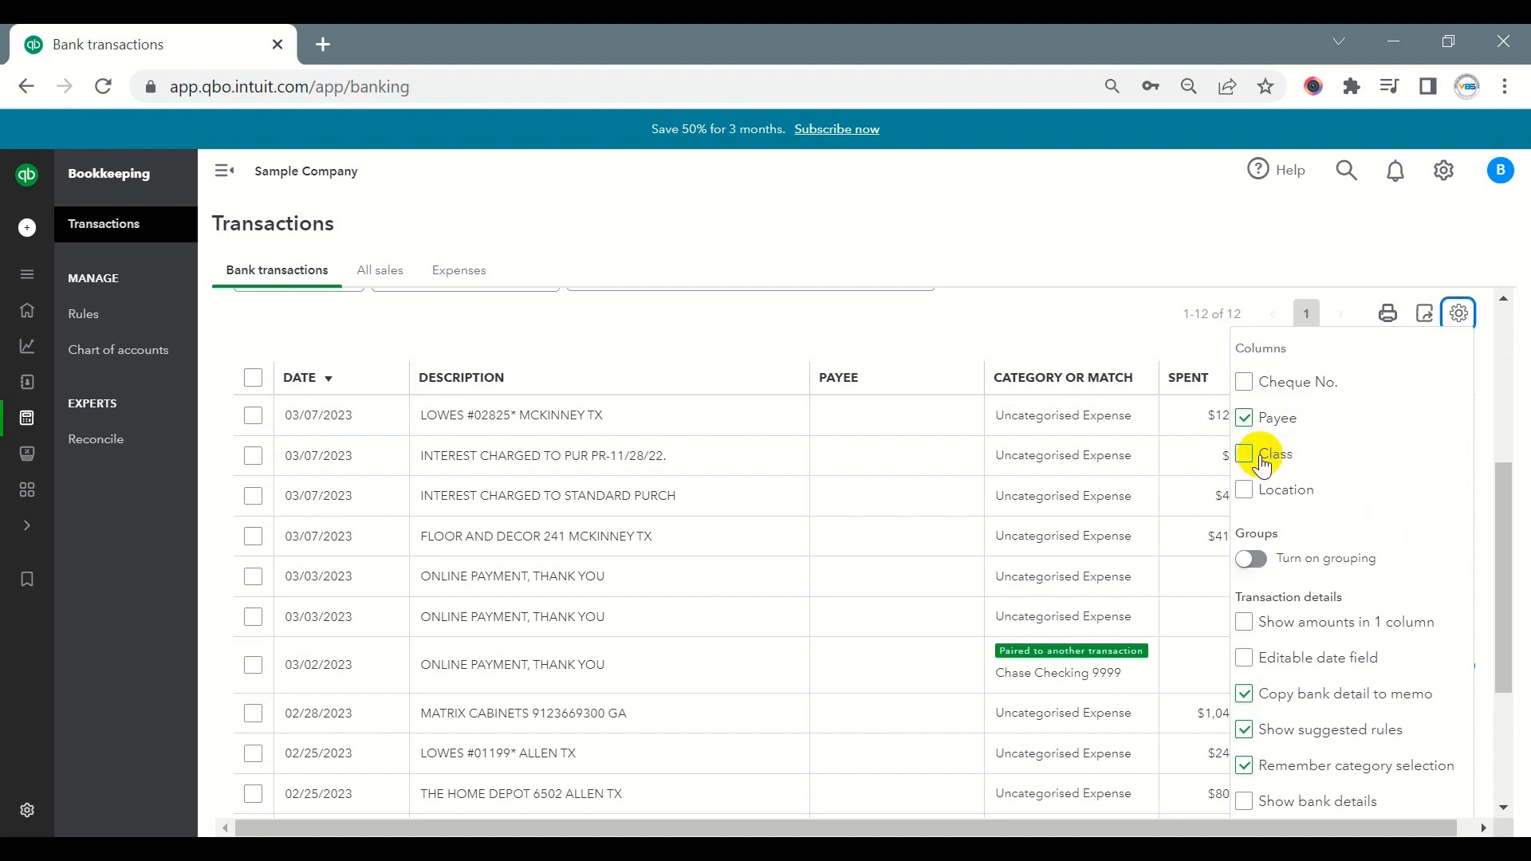
pyautogui.scroll(-3, 1368, 462)
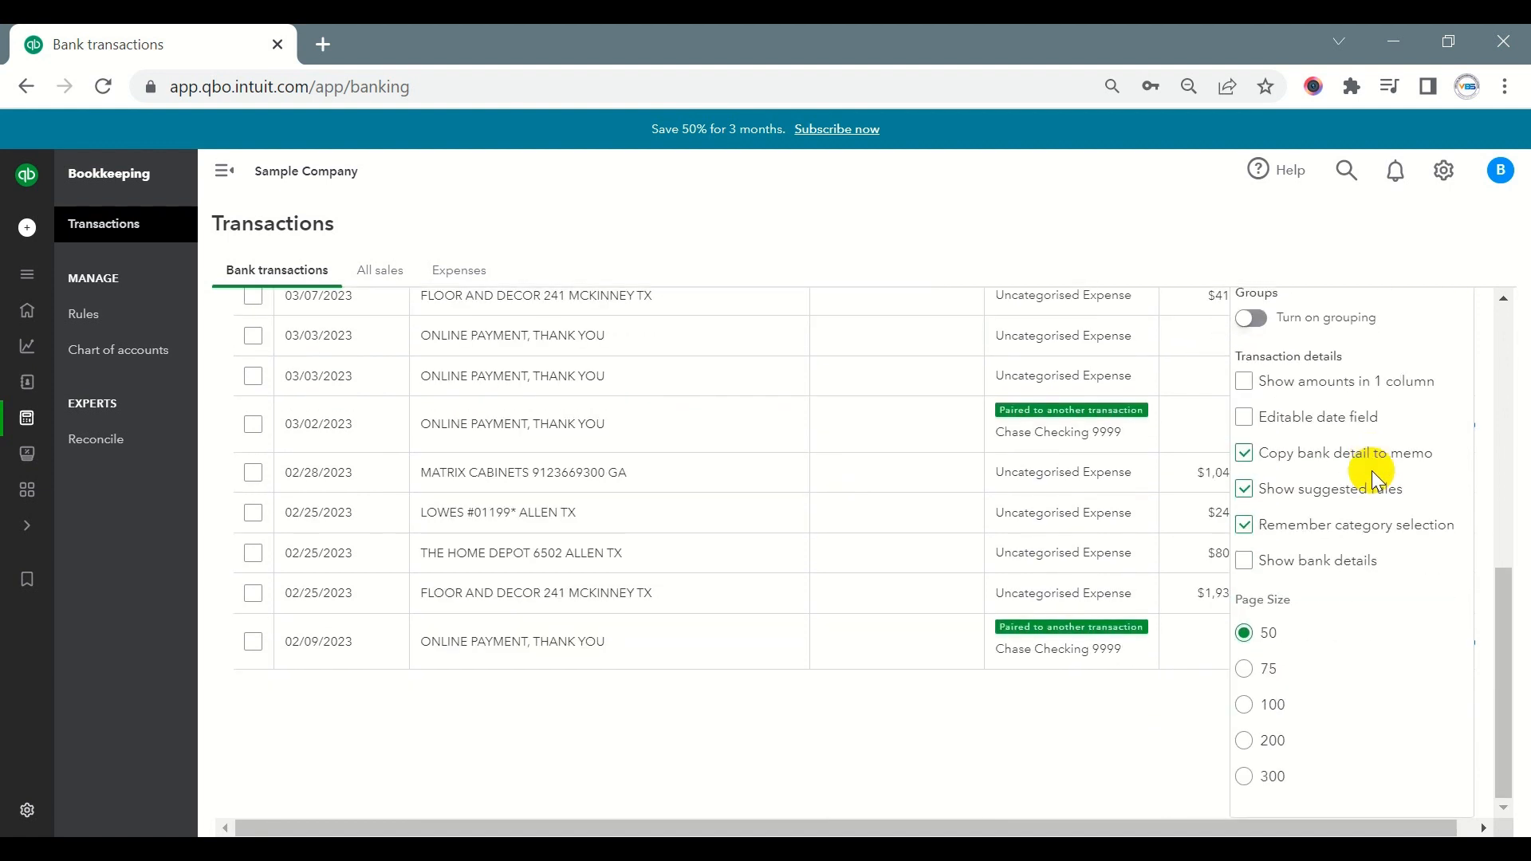
pyautogui.click(1247, 429)
pyautogui.click(1245, 562)
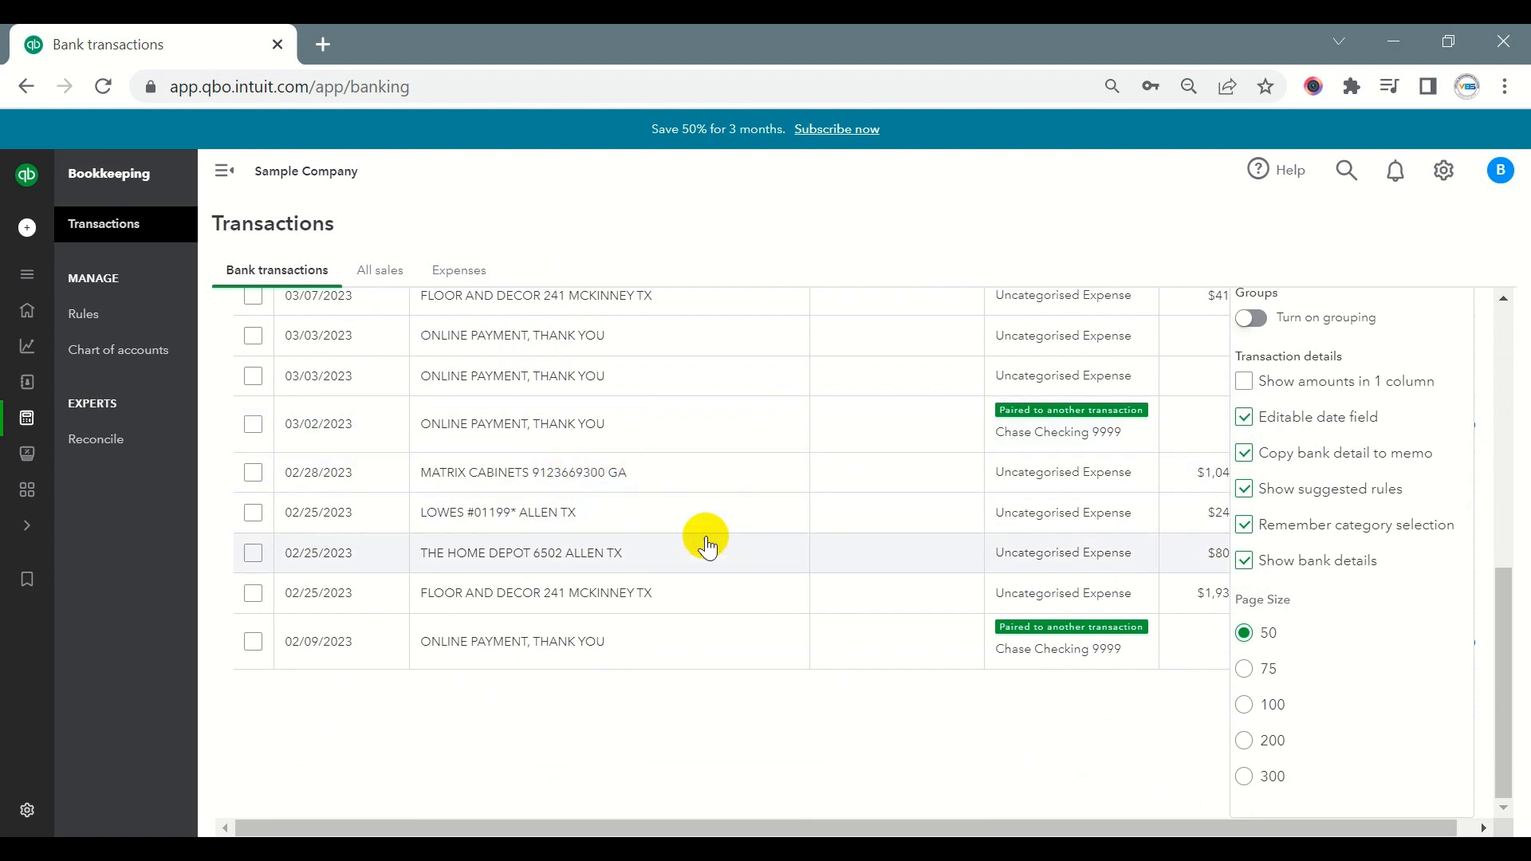
# - Set the transaction table's page size to 300 and close its settings
pyautogui.click(1245, 777)
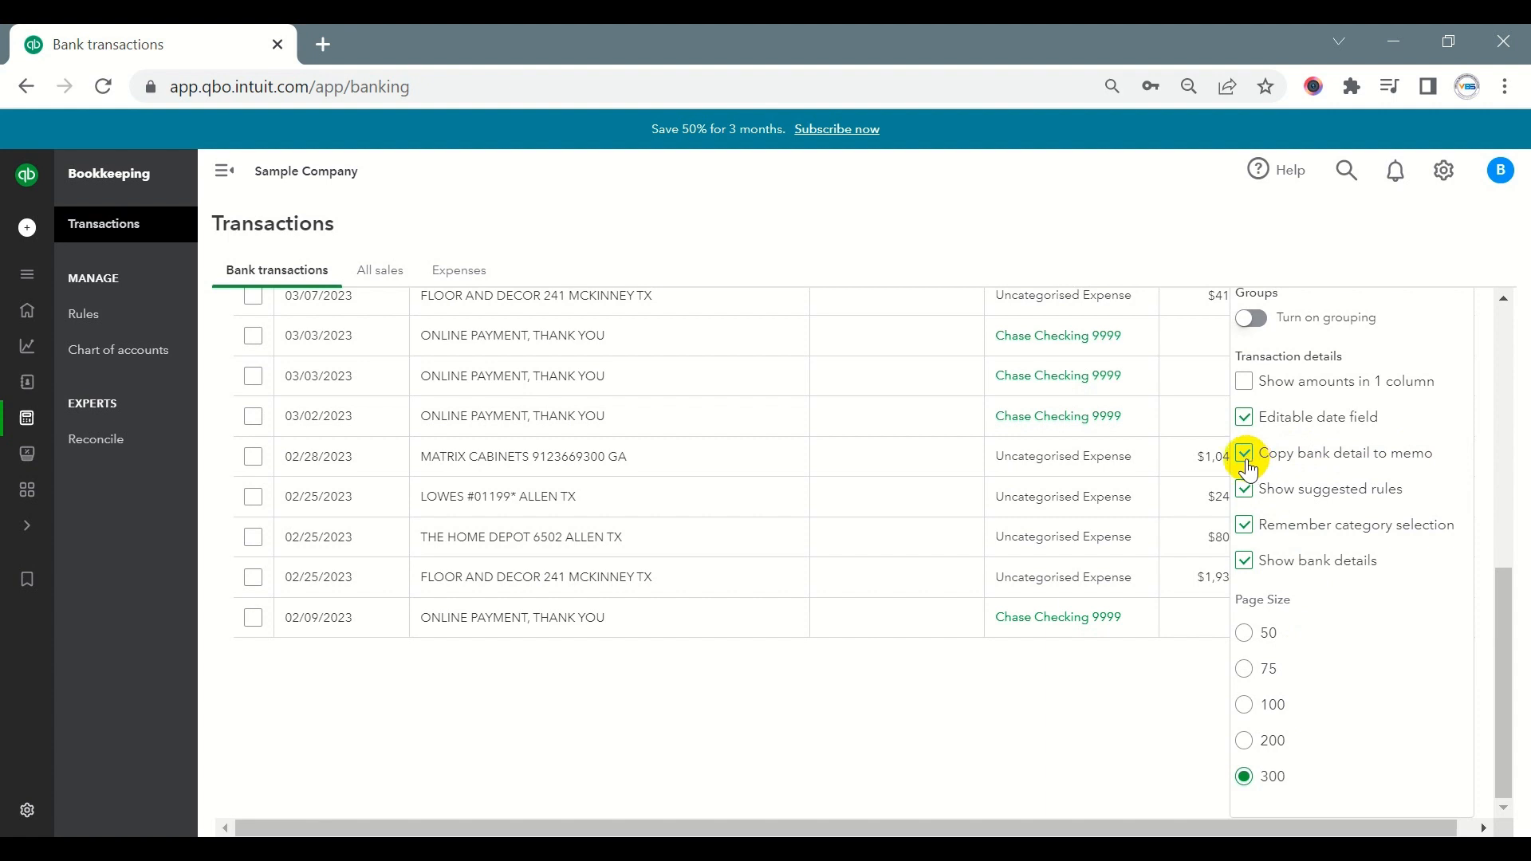
pyautogui.scroll(6, 564, 472)
pyautogui.scroll(-4, 530, 626)
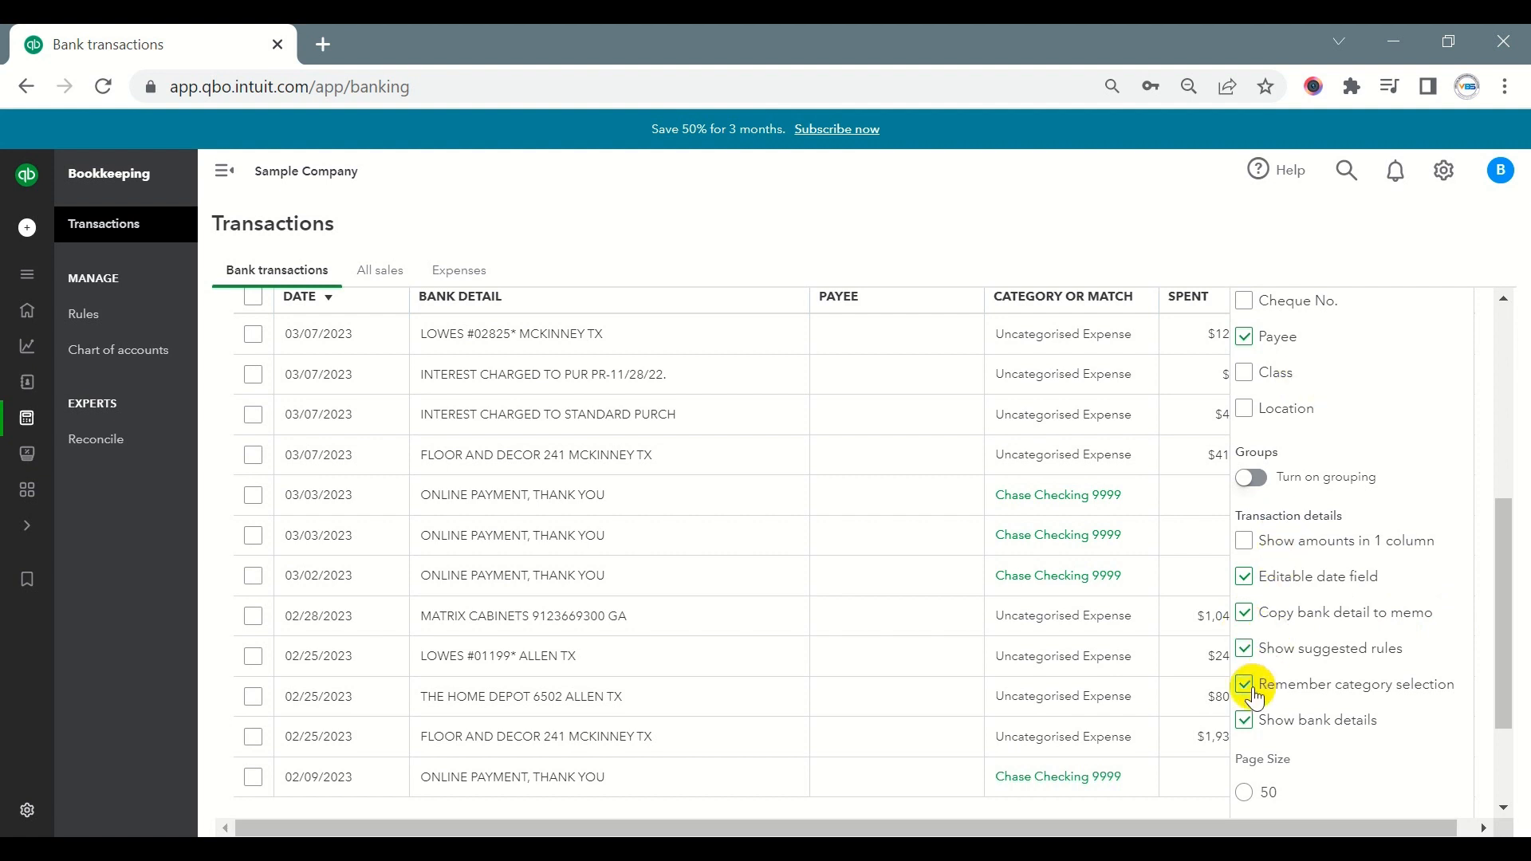
pyautogui.scroll(4, 847, 470)
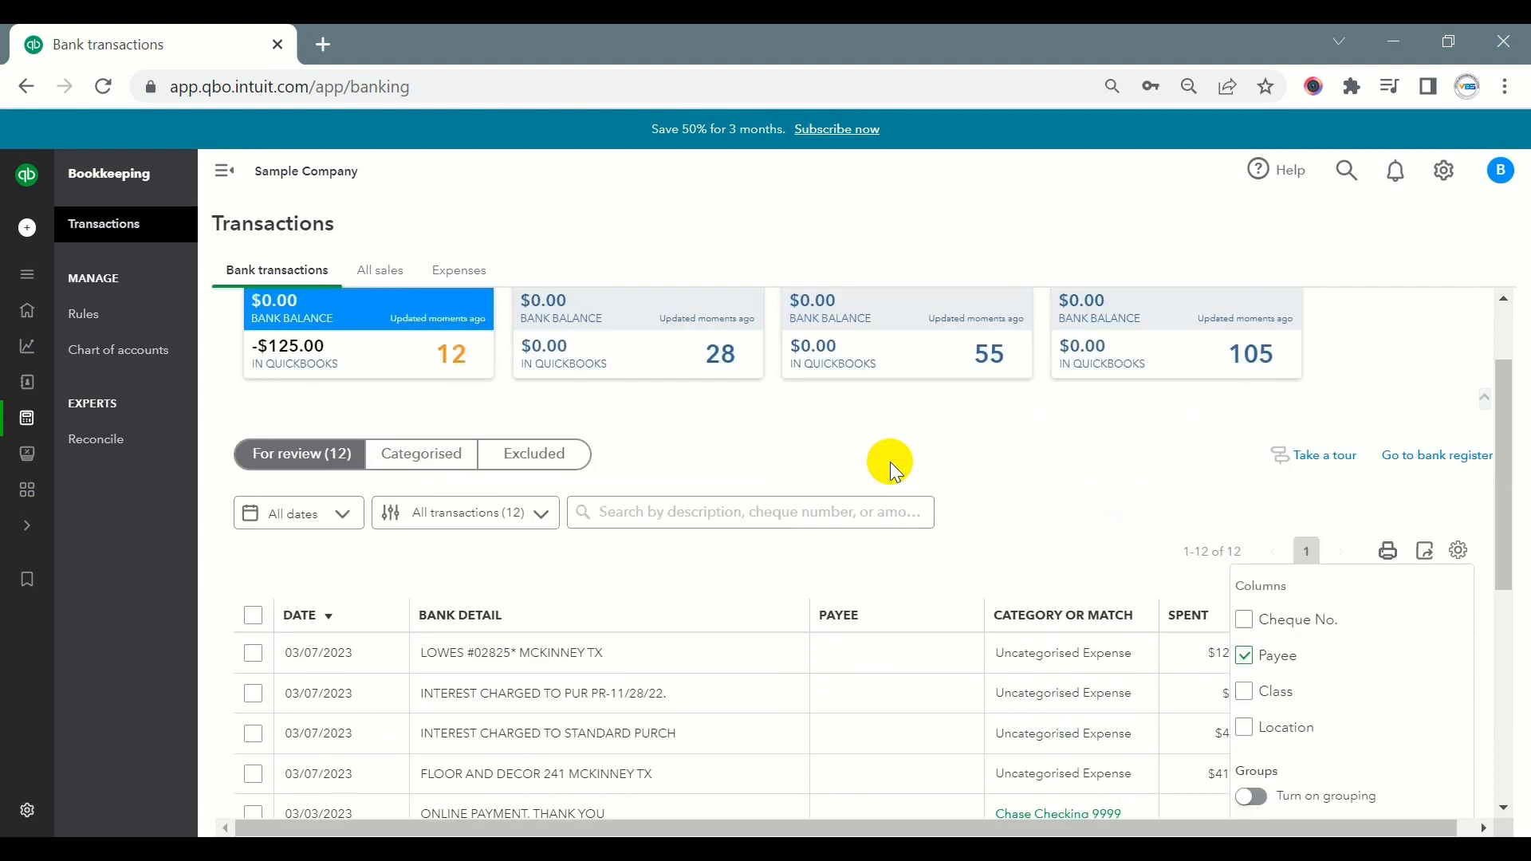
pyautogui.click(1005, 472)
# - Open the 03/07/2023 LOWES #02825* MCKINNEY TX transaction and enter LOWES from its memo as the supplier
pyautogui.scroll(-3, 1003, 470)
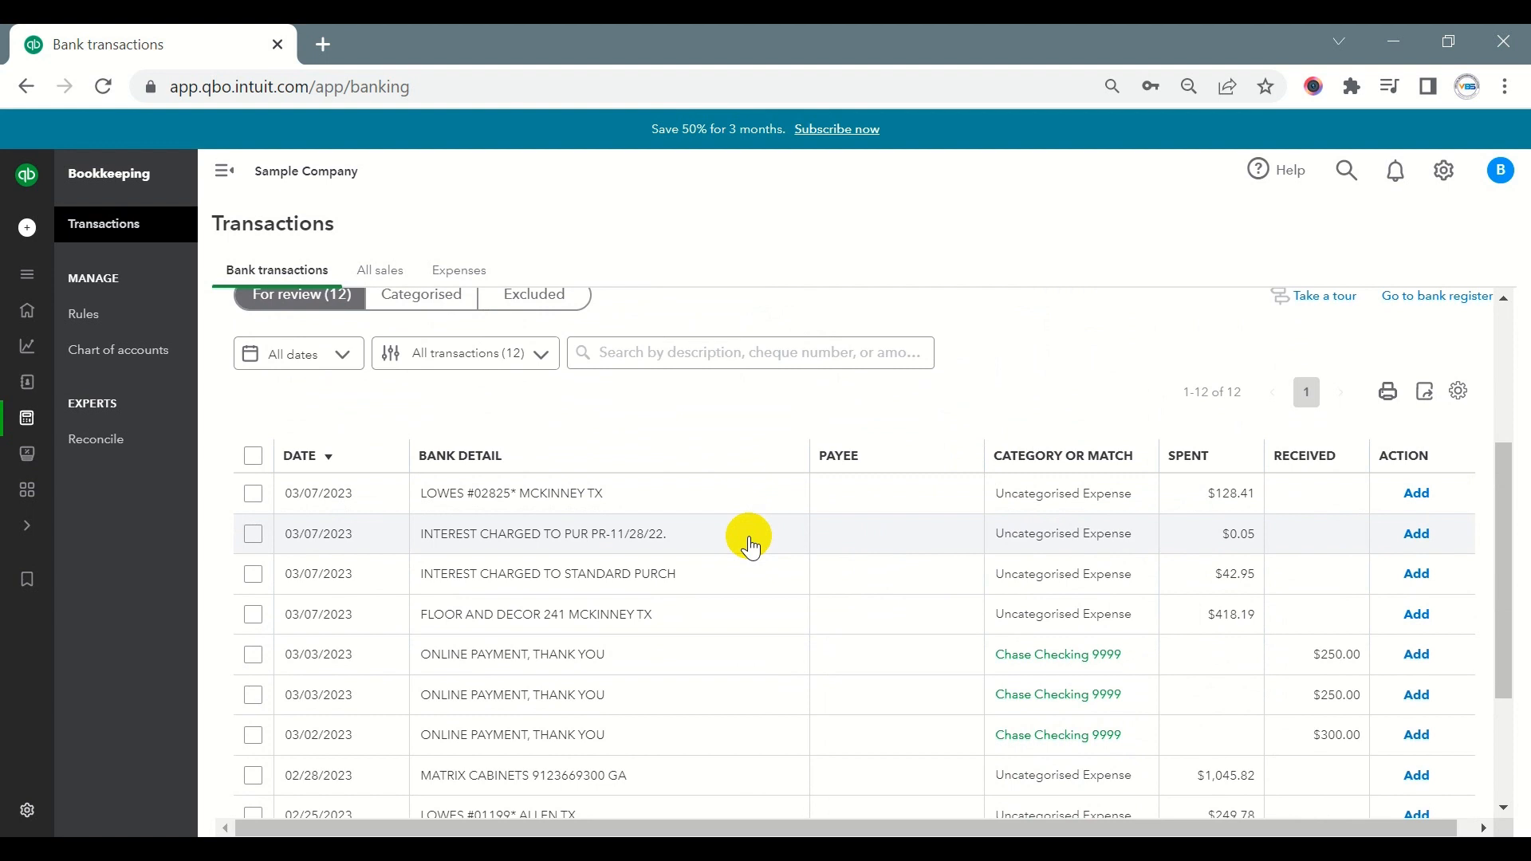
pyautogui.click(526, 510)
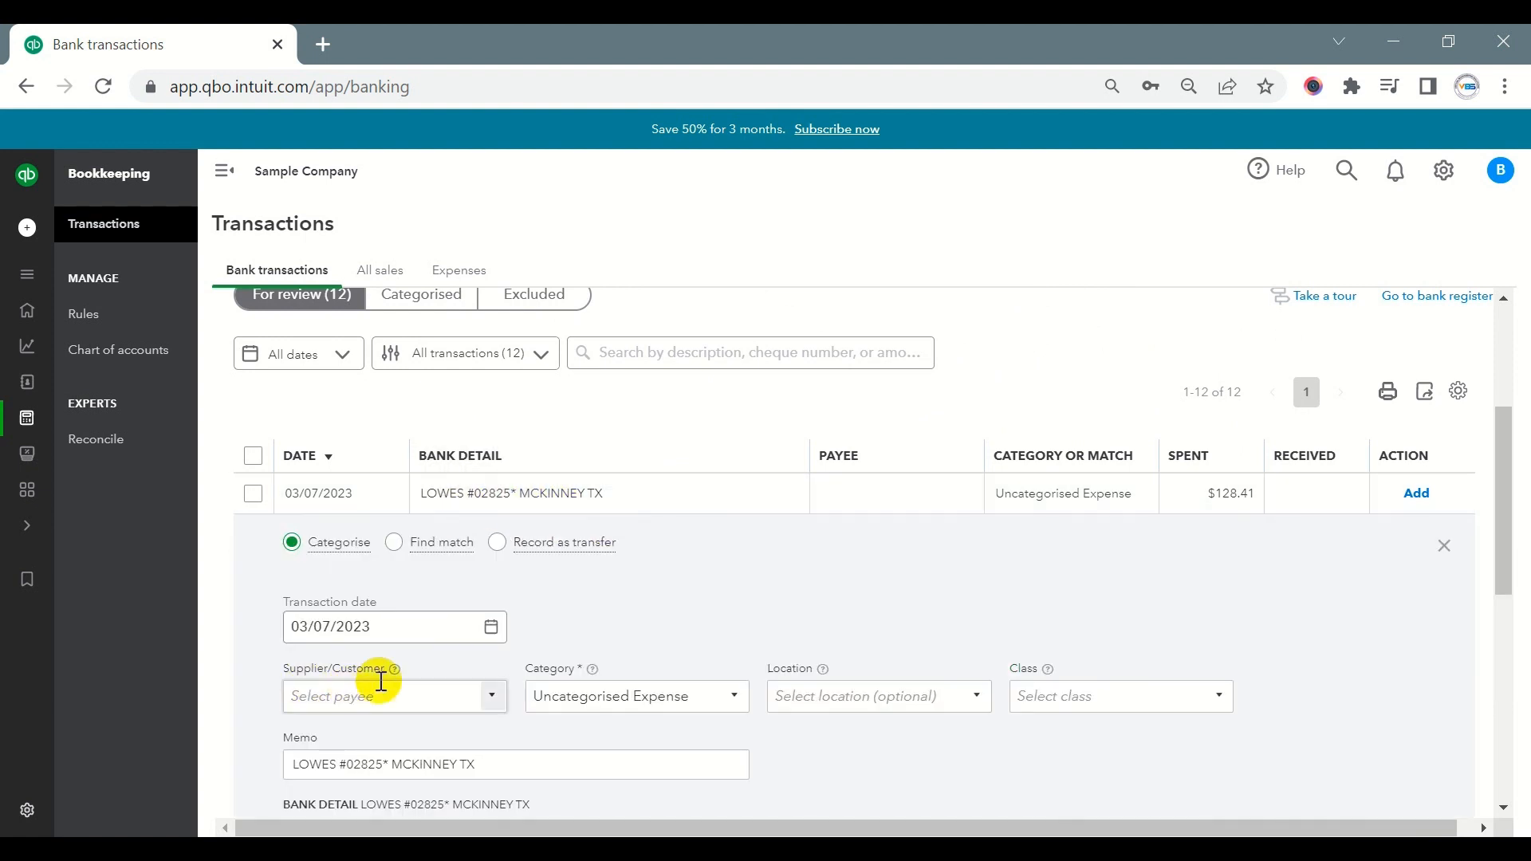
pyautogui.scroll(-2, 371, 690)
pyautogui.doubleClick(287, 606)
pyautogui.hotkey('ctrl', 'c')
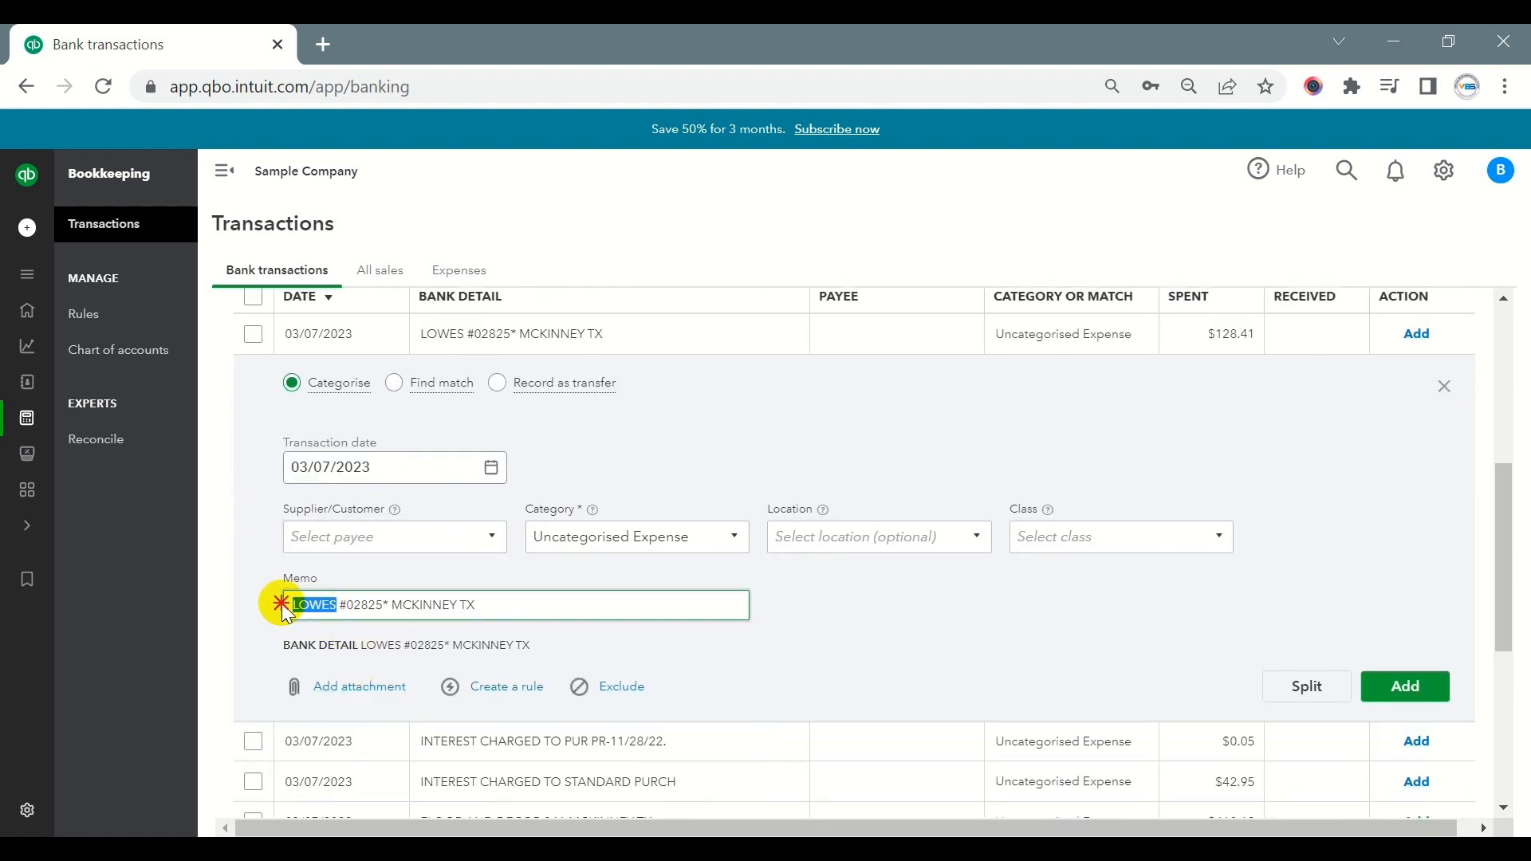
pyautogui.click(378, 539)
pyautogui.hotkey('ctrl', 'v')
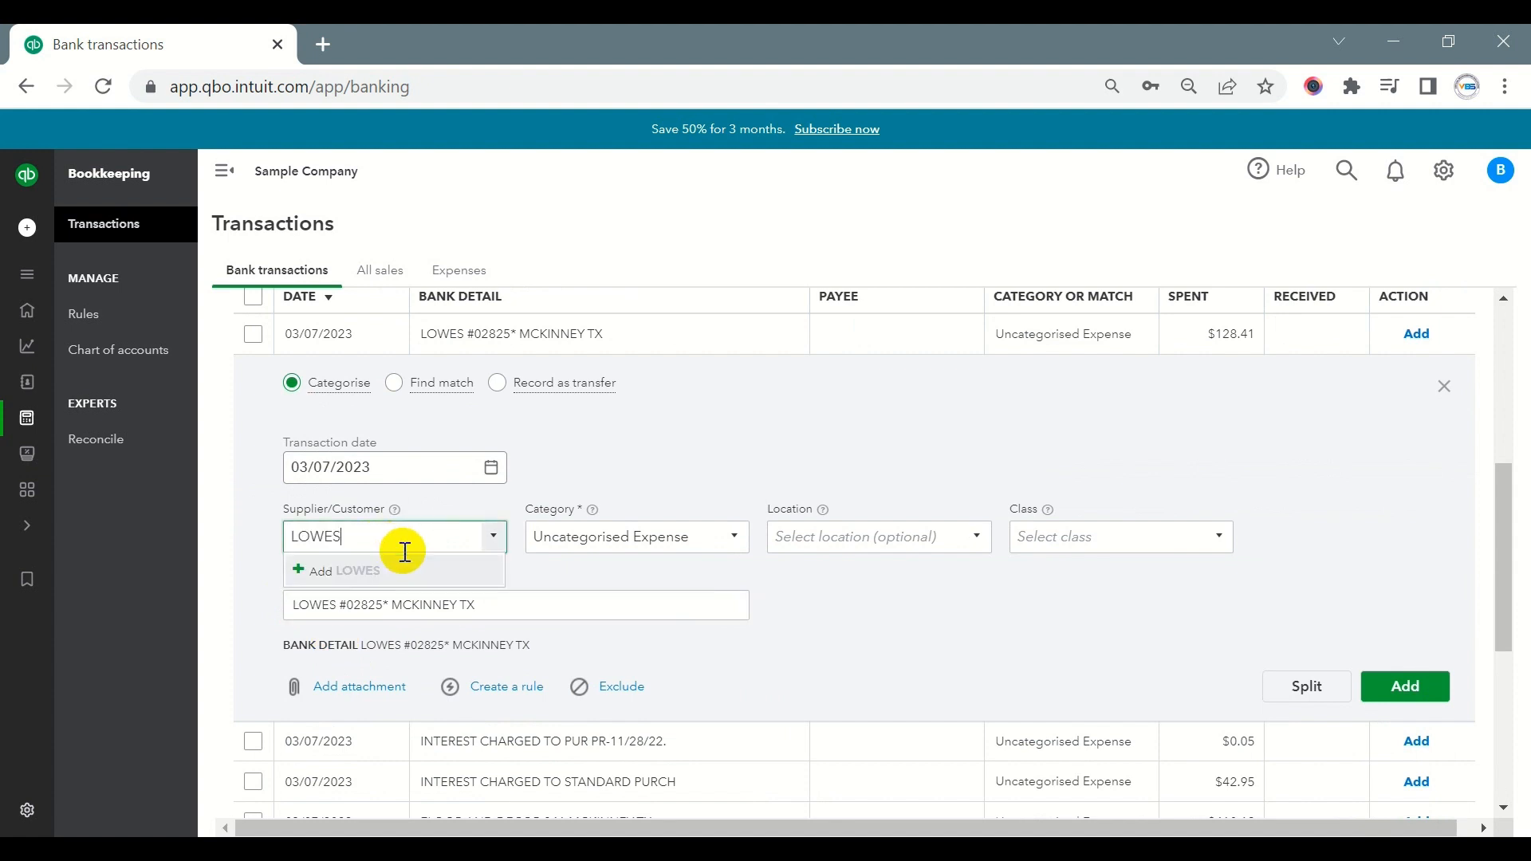
# - Examine the detailed supplier information form for the new name LOWES and close it without saving
pyautogui.click(361, 572)
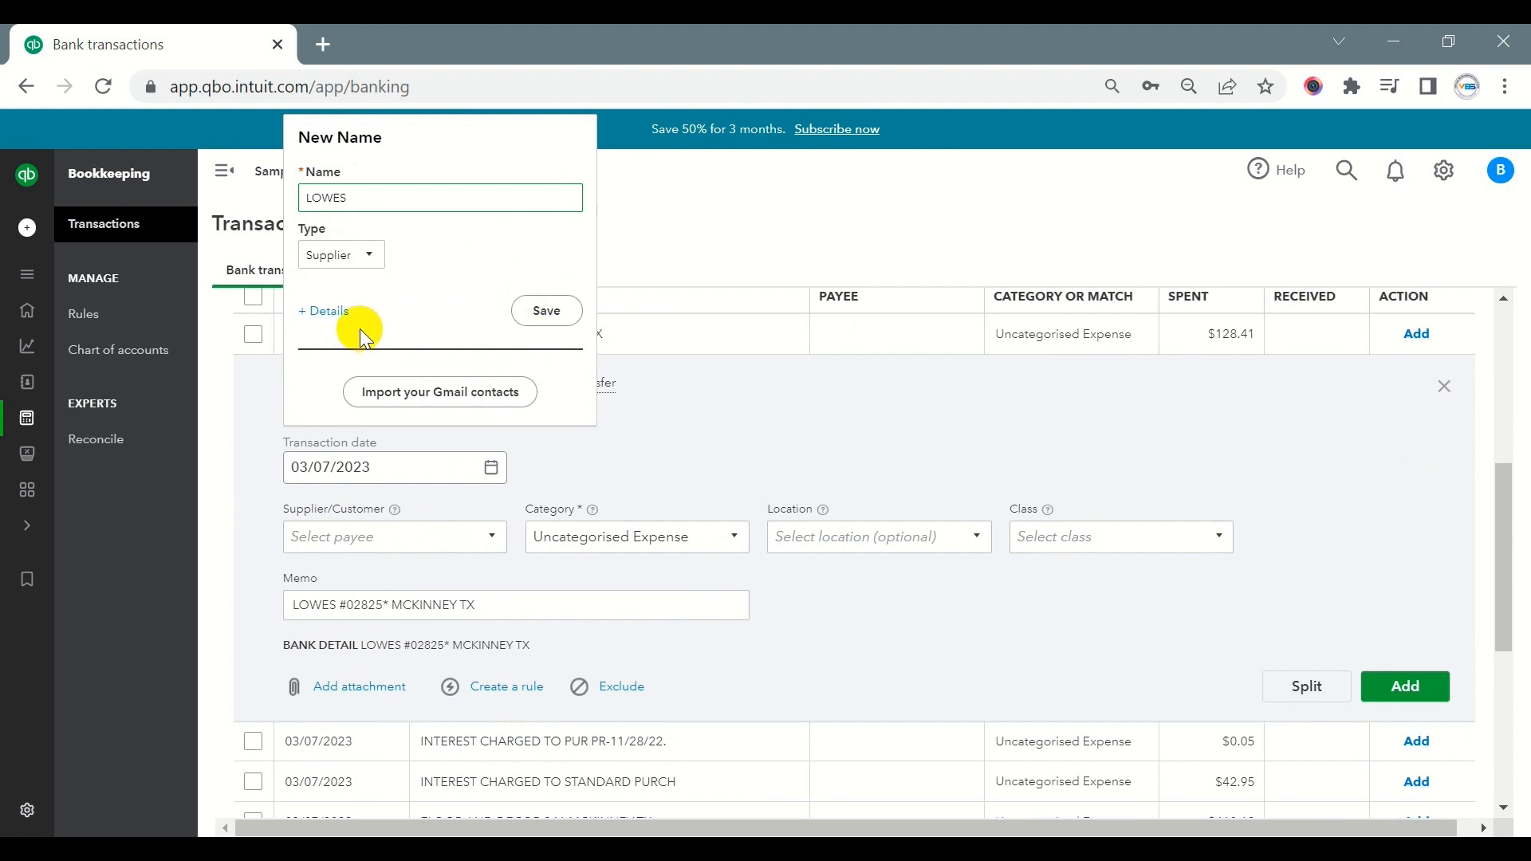
pyautogui.click(340, 318)
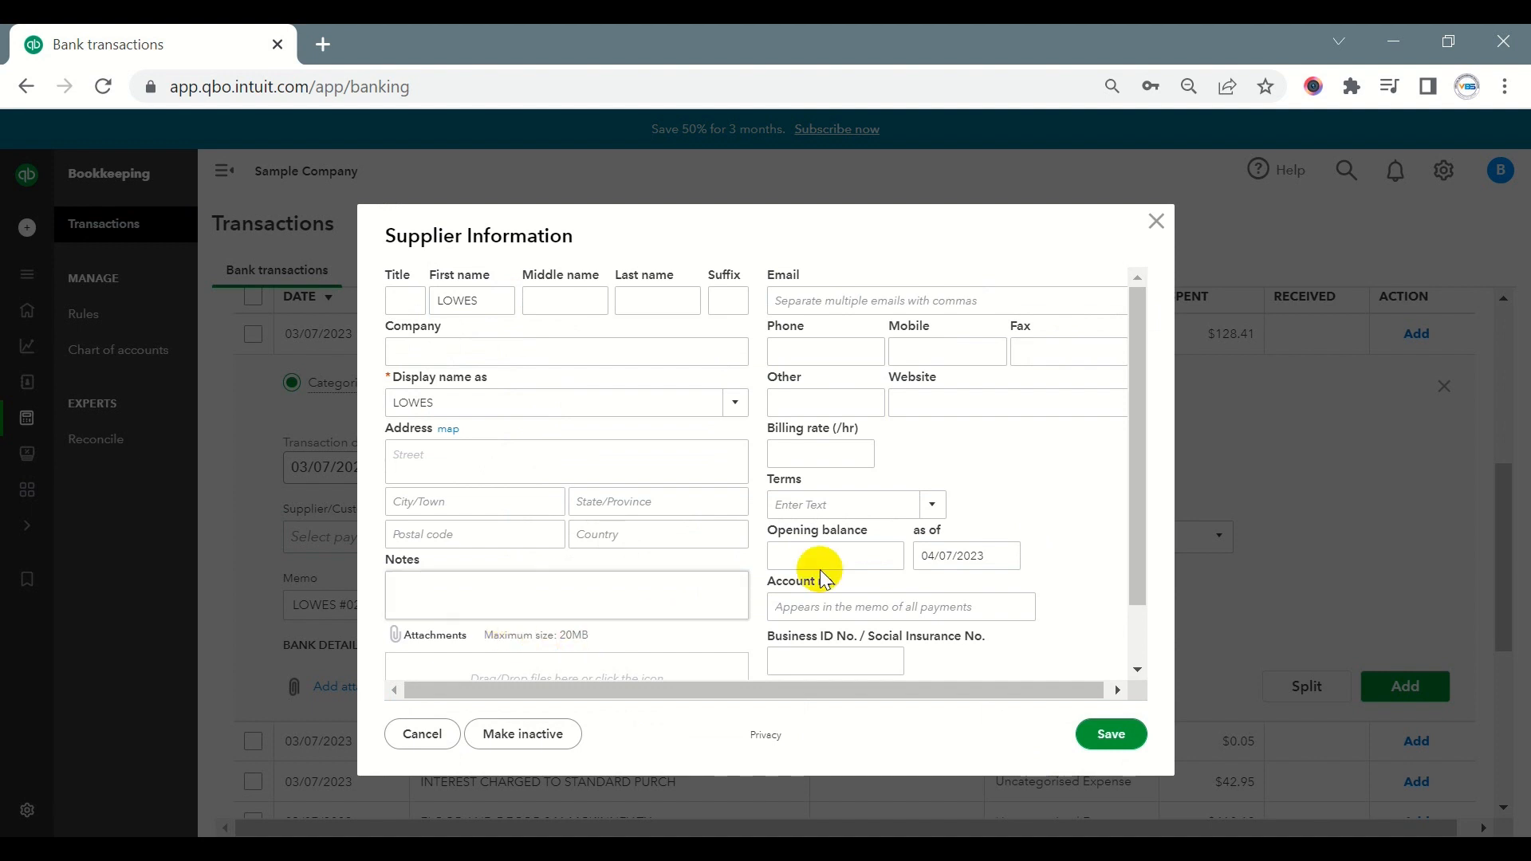
pyautogui.scroll(-2, 1129, 414)
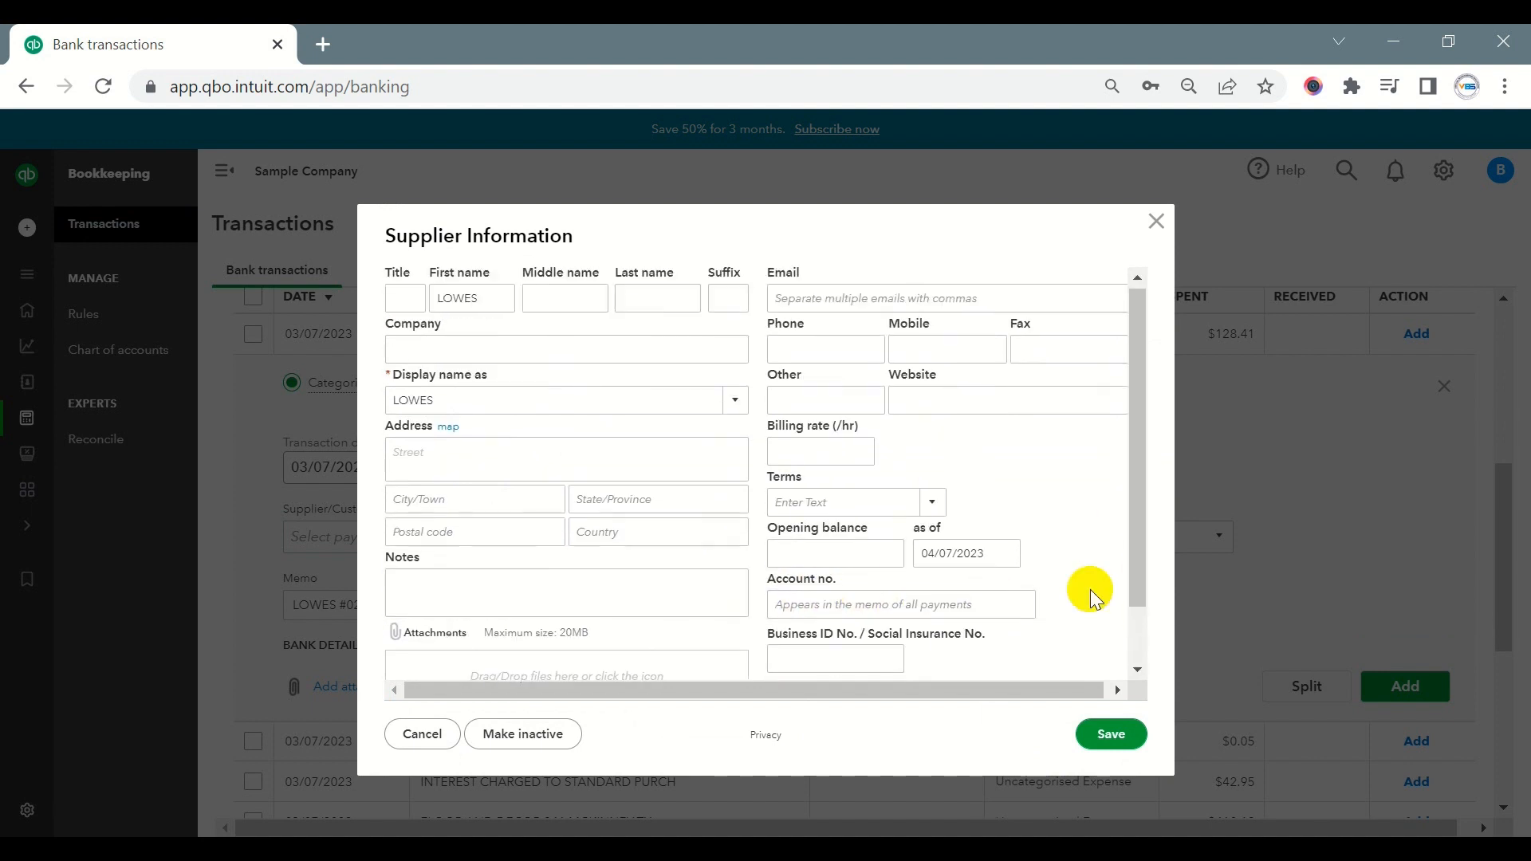
pyautogui.scroll(2, 1092, 630)
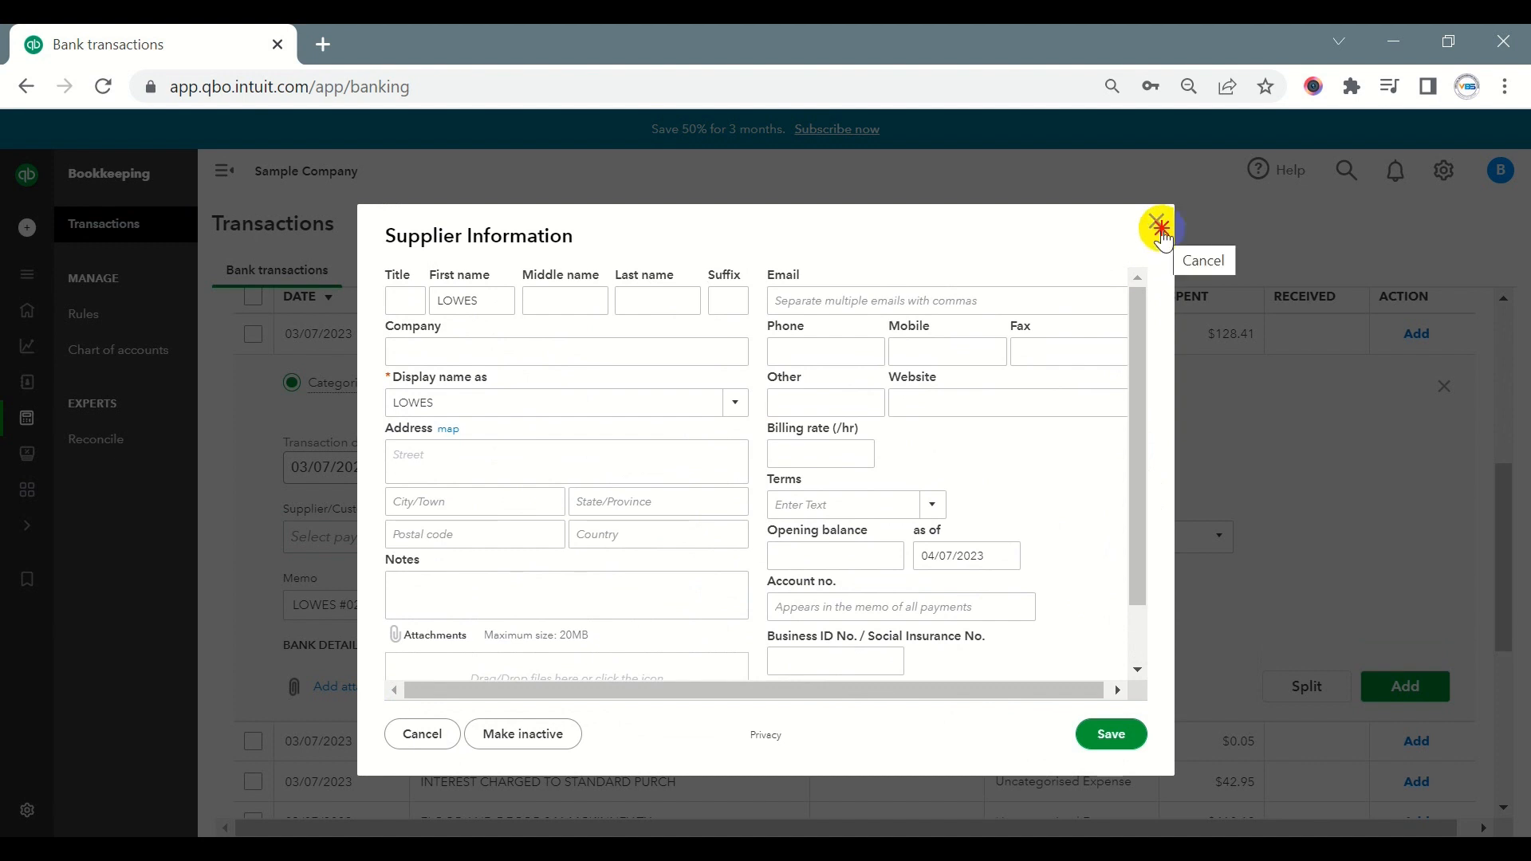
pyautogui.click(1158, 227)
# - Add LOWES as a new supplier for the transaction and save the name
pyautogui.click(366, 545)
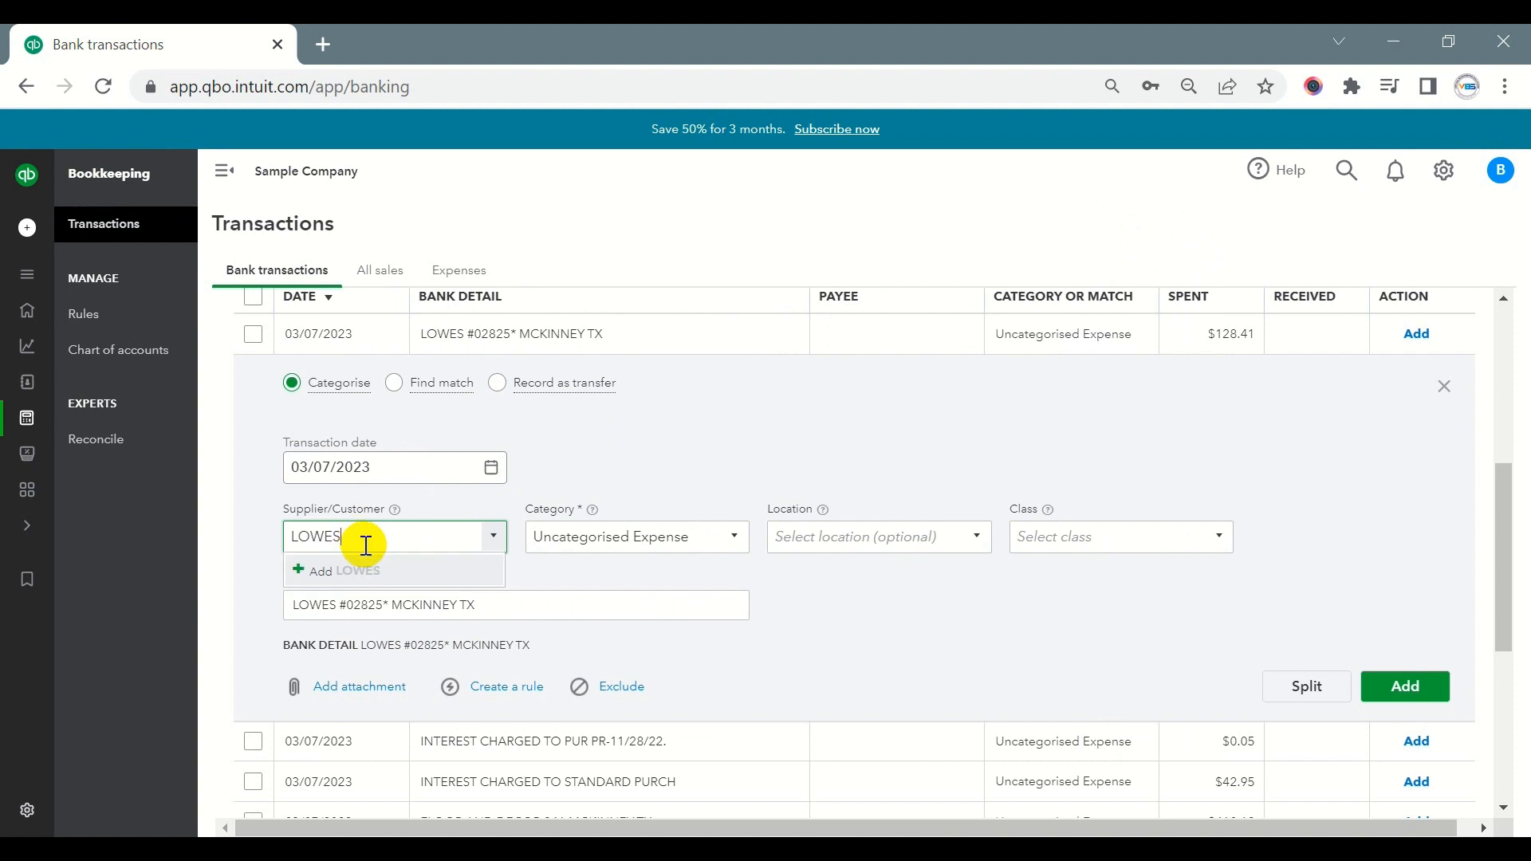
pyautogui.click(311, 571)
pyautogui.click(543, 313)
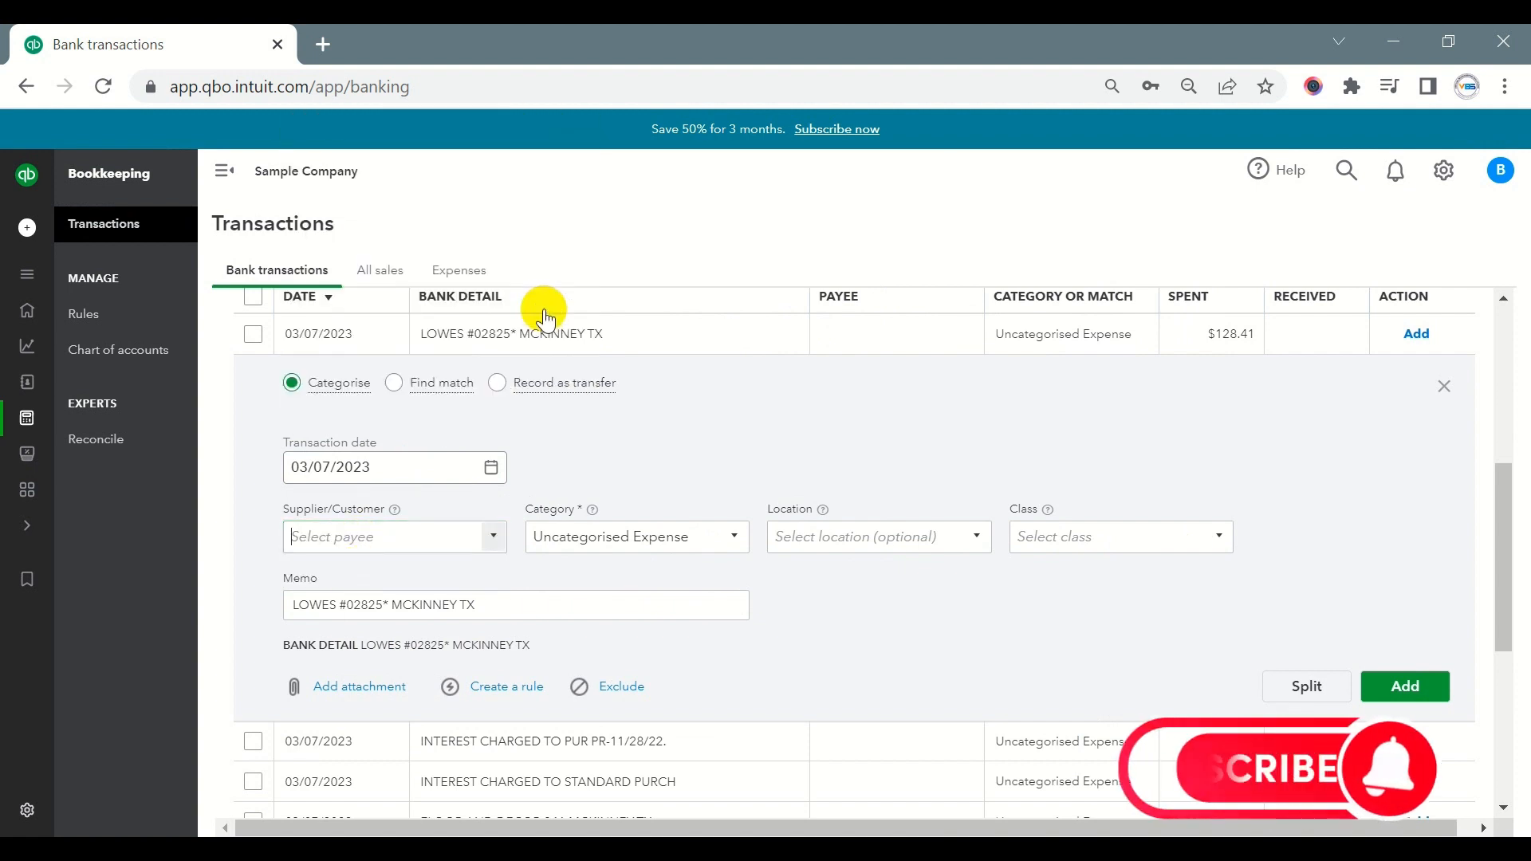
# - Search Google for the supplier name LOWES in a new browser tab and open the Lowe's website
pyautogui.moveTo(351, 536); pyautogui.dragTo(263, 536)
pyautogui.hotkey('ctrl', 'c')
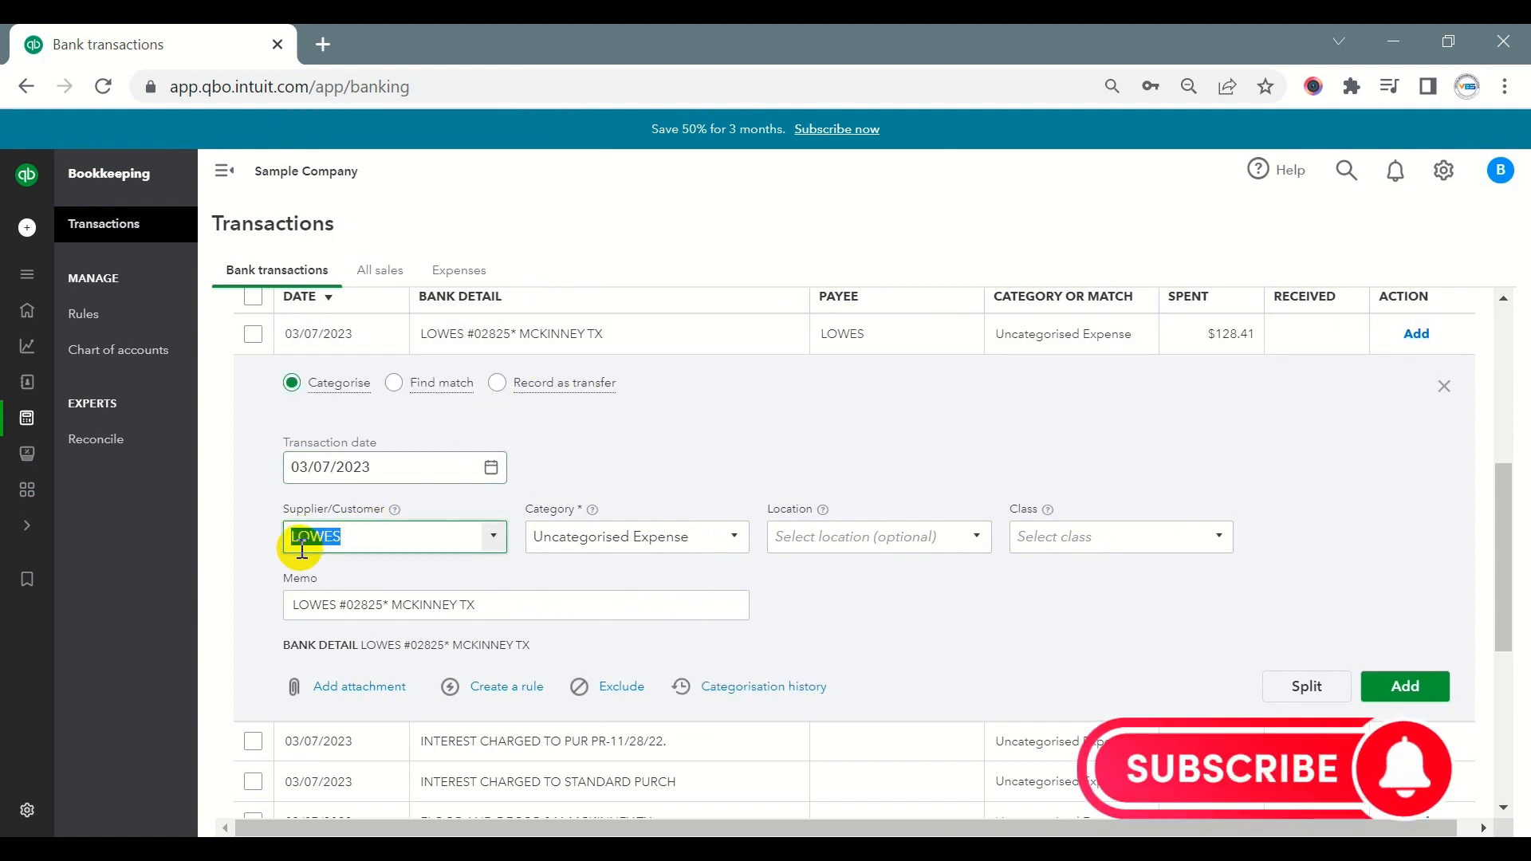
pyautogui.click(323, 44)
pyautogui.hotkey('ctrl', 'v')
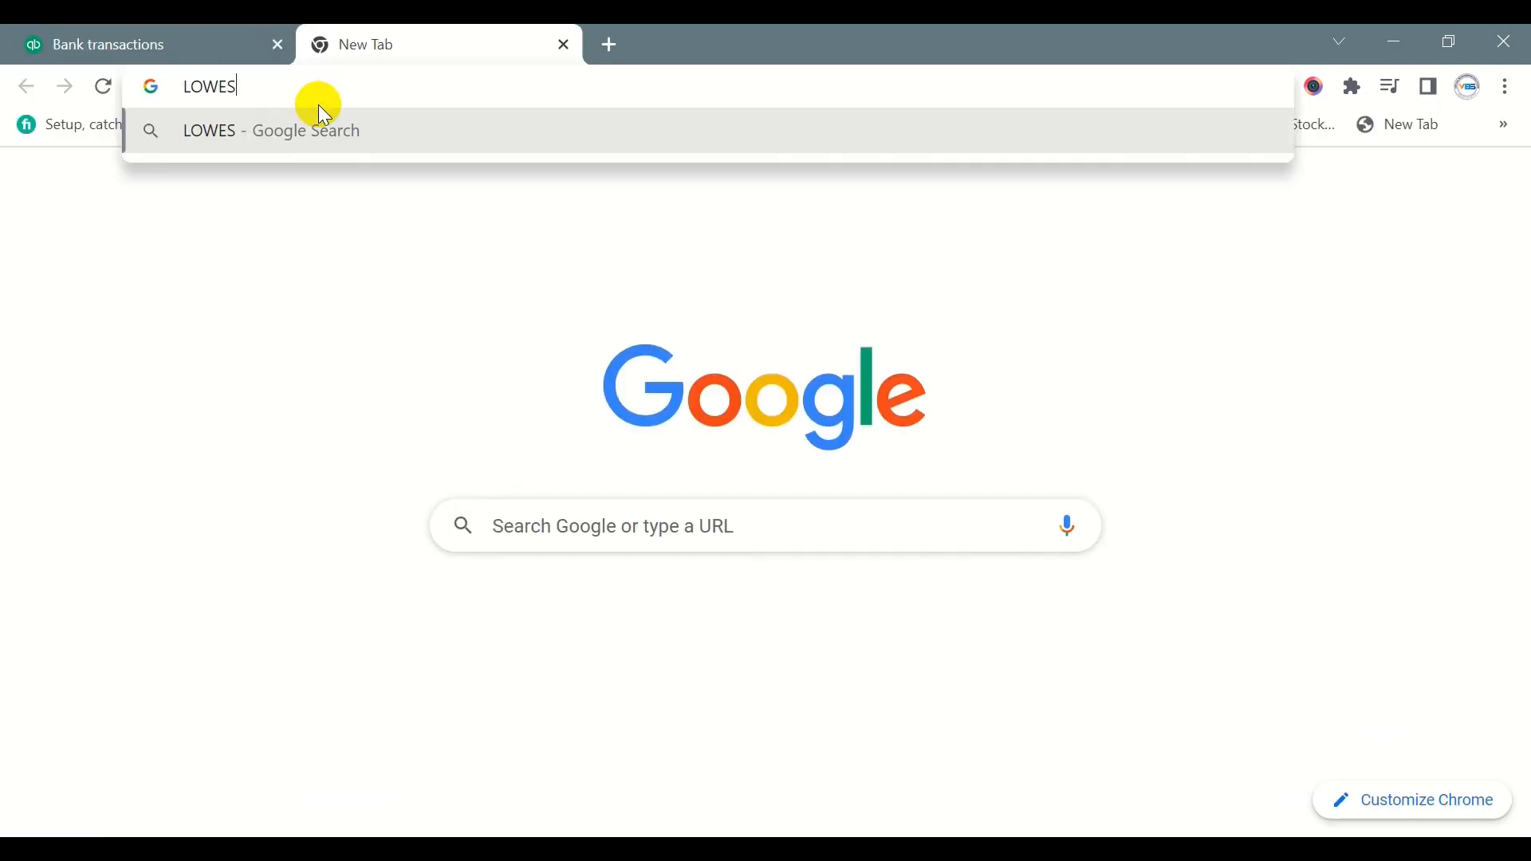
pyautogui.click(341, 130)
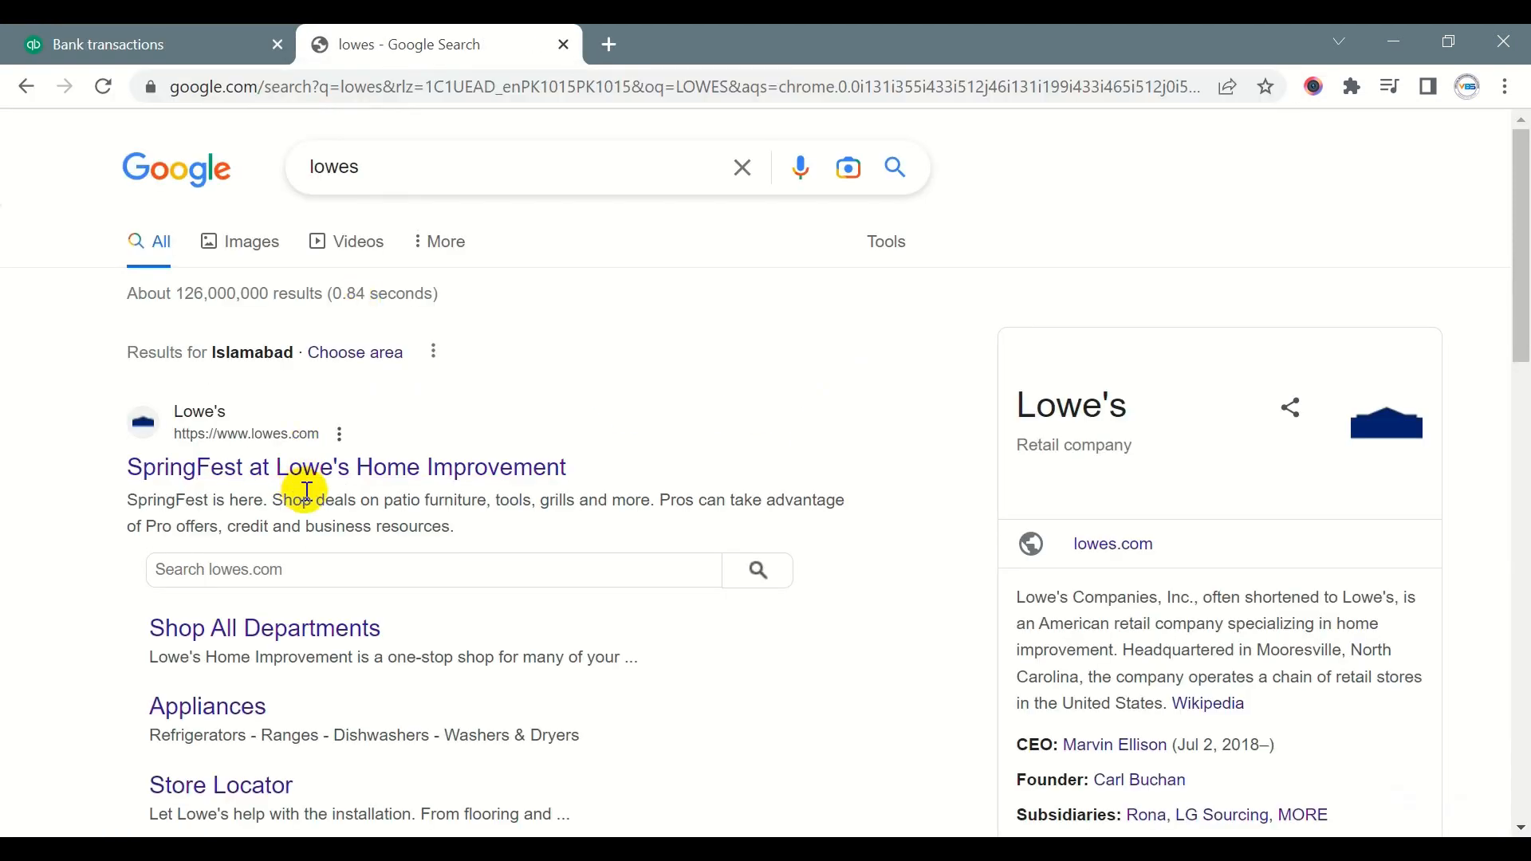
pyautogui.click(367, 477)
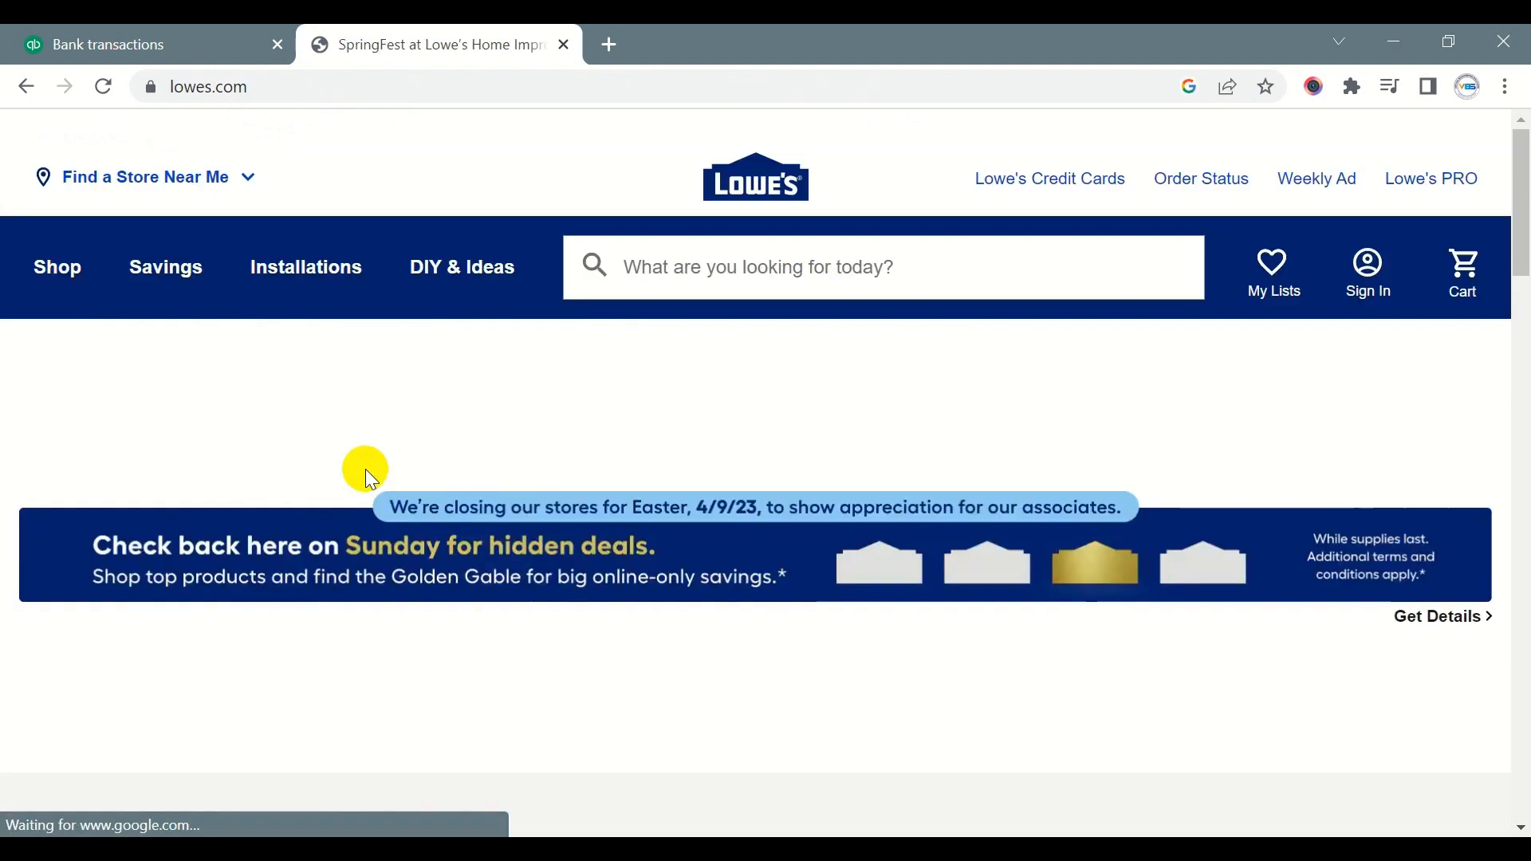
# - Back in QuickBooks Online, categorise the 03/07/2023 LOWES transaction as Repairs and Maintenance and add it without a class
pyautogui.click(112, 42)
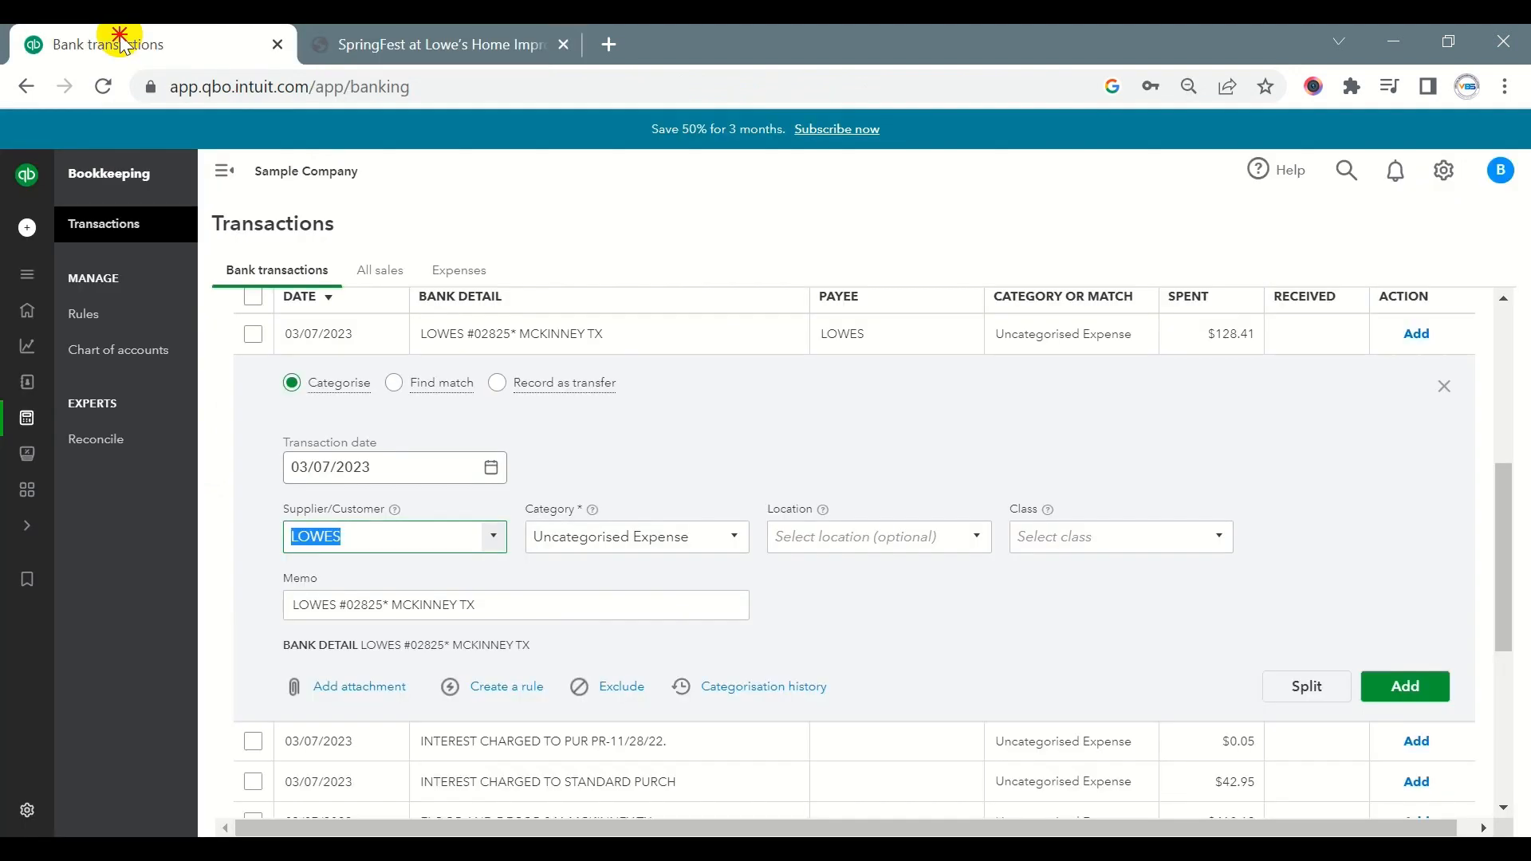
pyautogui.click(625, 542)
pyautogui.write('R')
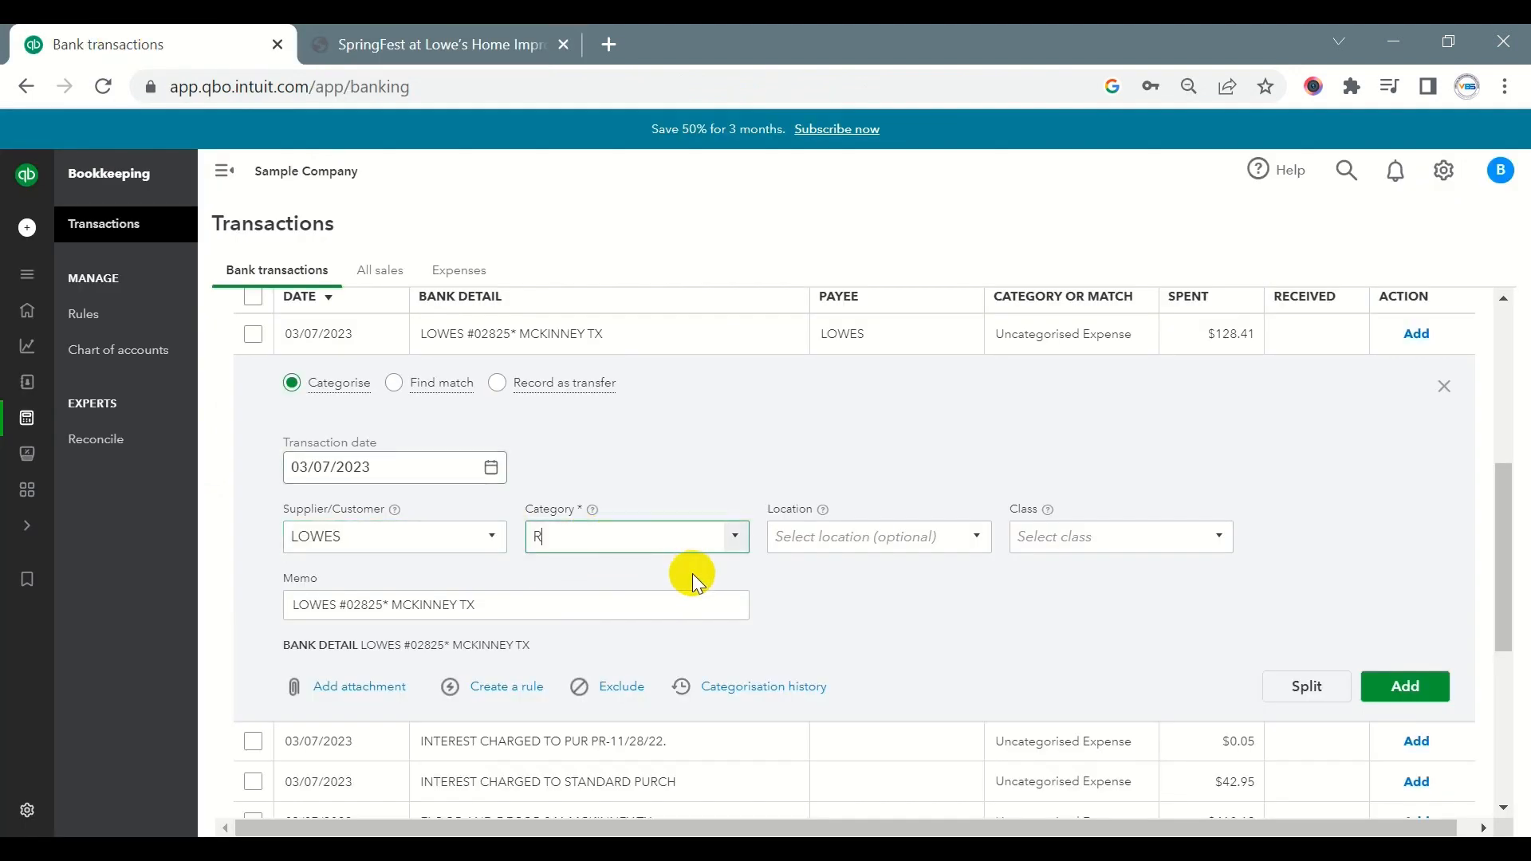
pyautogui.write('epairs and Maintenance')
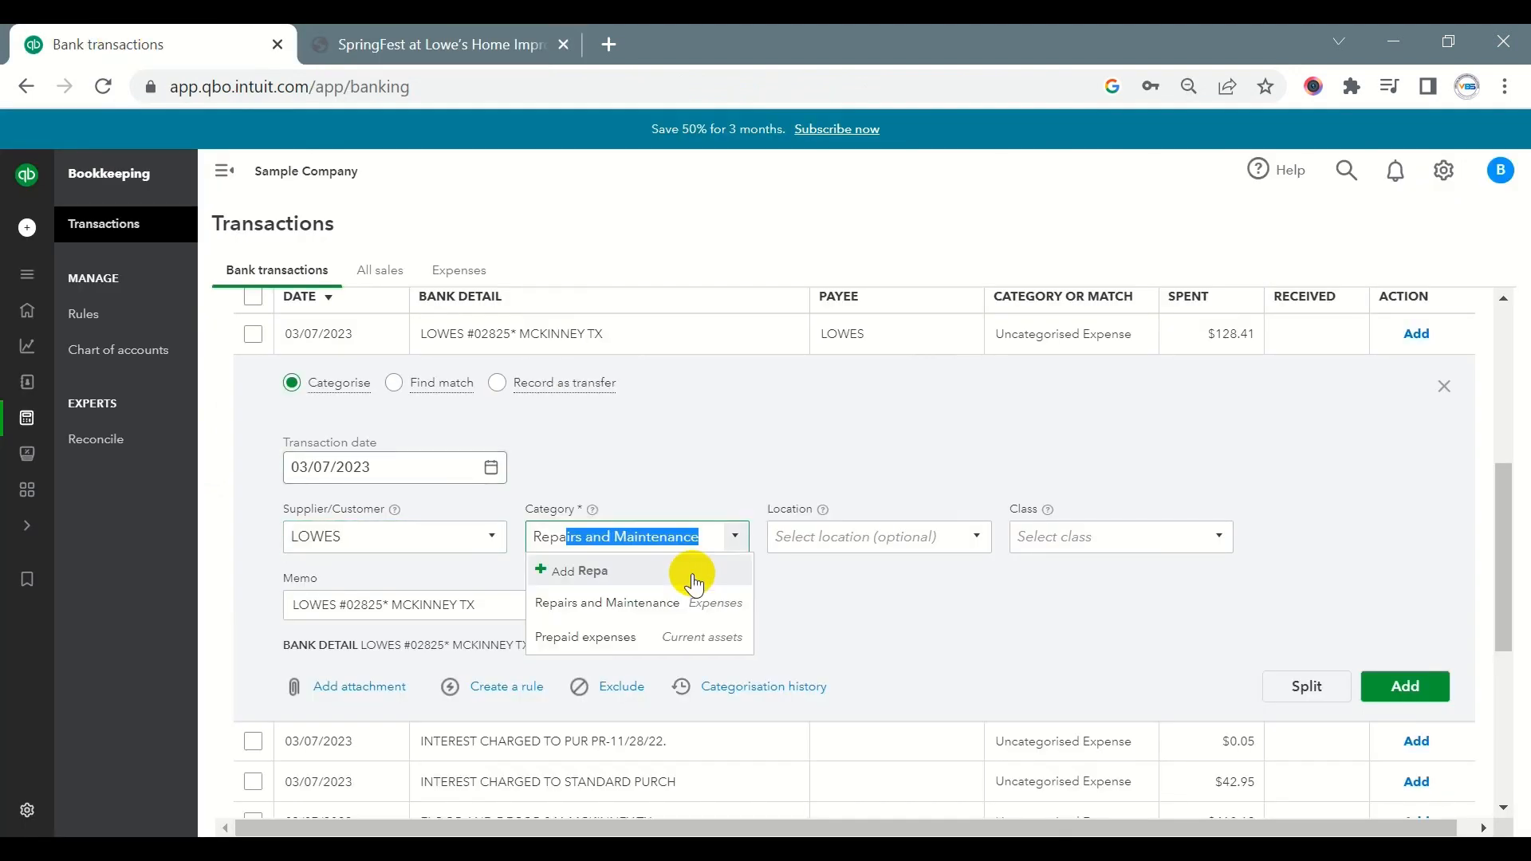
pyautogui.click(633, 601)
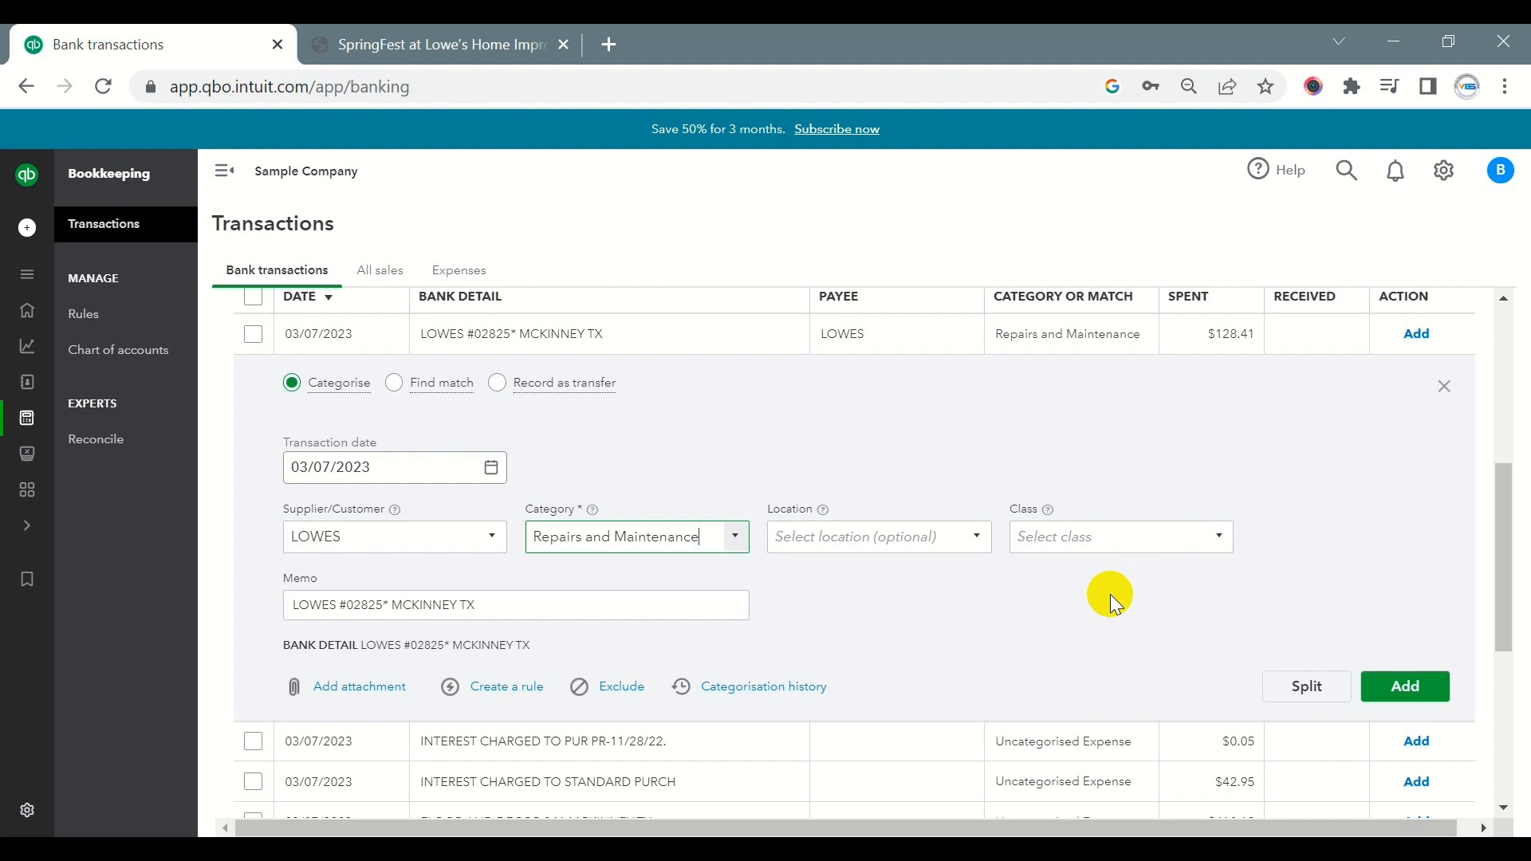
pyautogui.click(1404, 685)
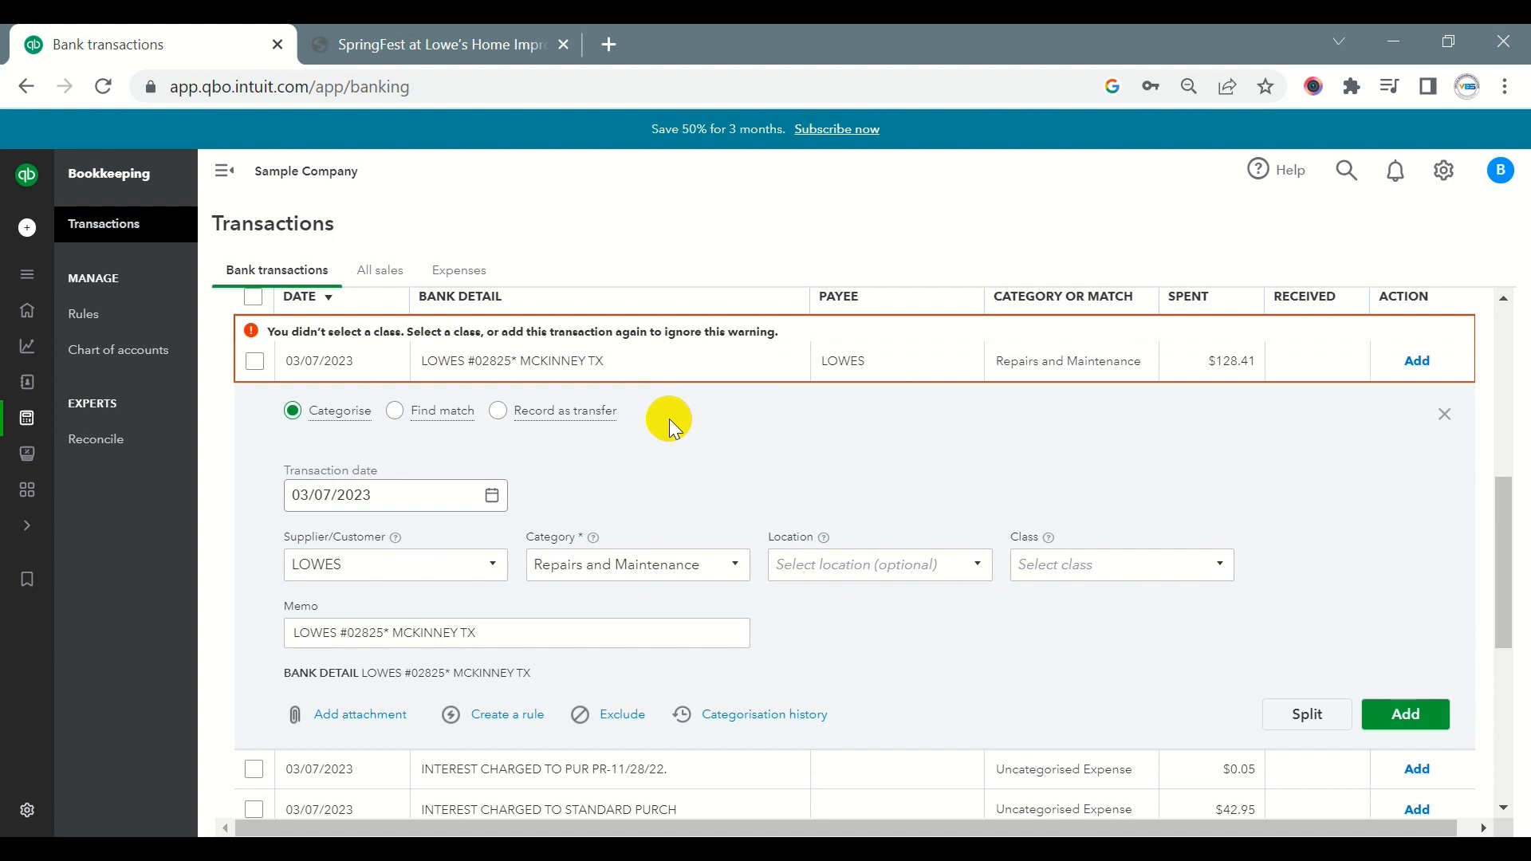
pyautogui.click(1406, 707)
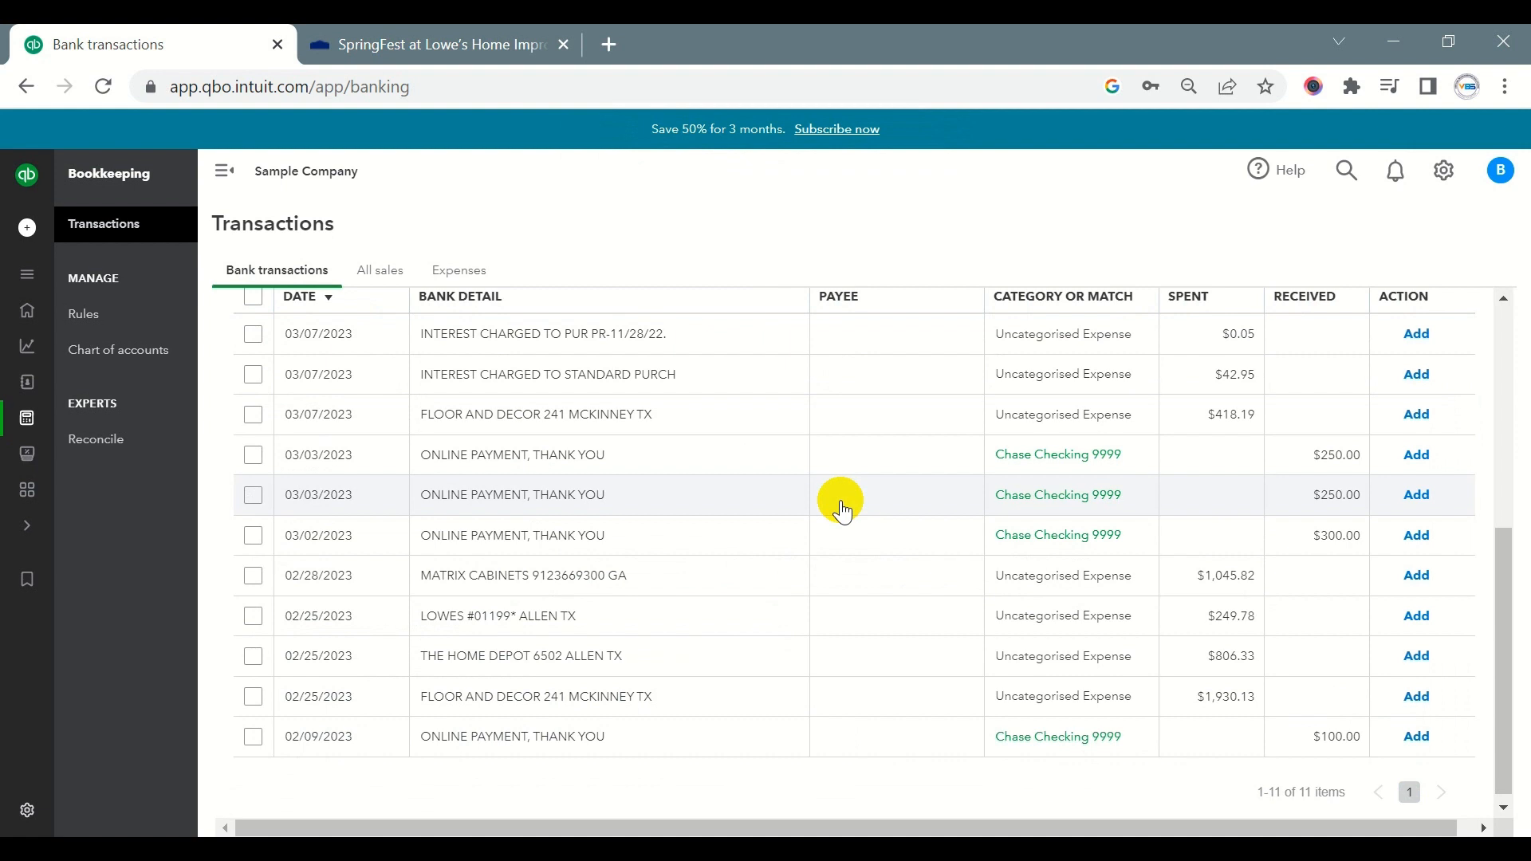
# - Categorise the 03/07/2023 INTEREST CHARGED TO PUR transaction as Interest expense and add it without a class
pyautogui.scroll(2, 769, 474)
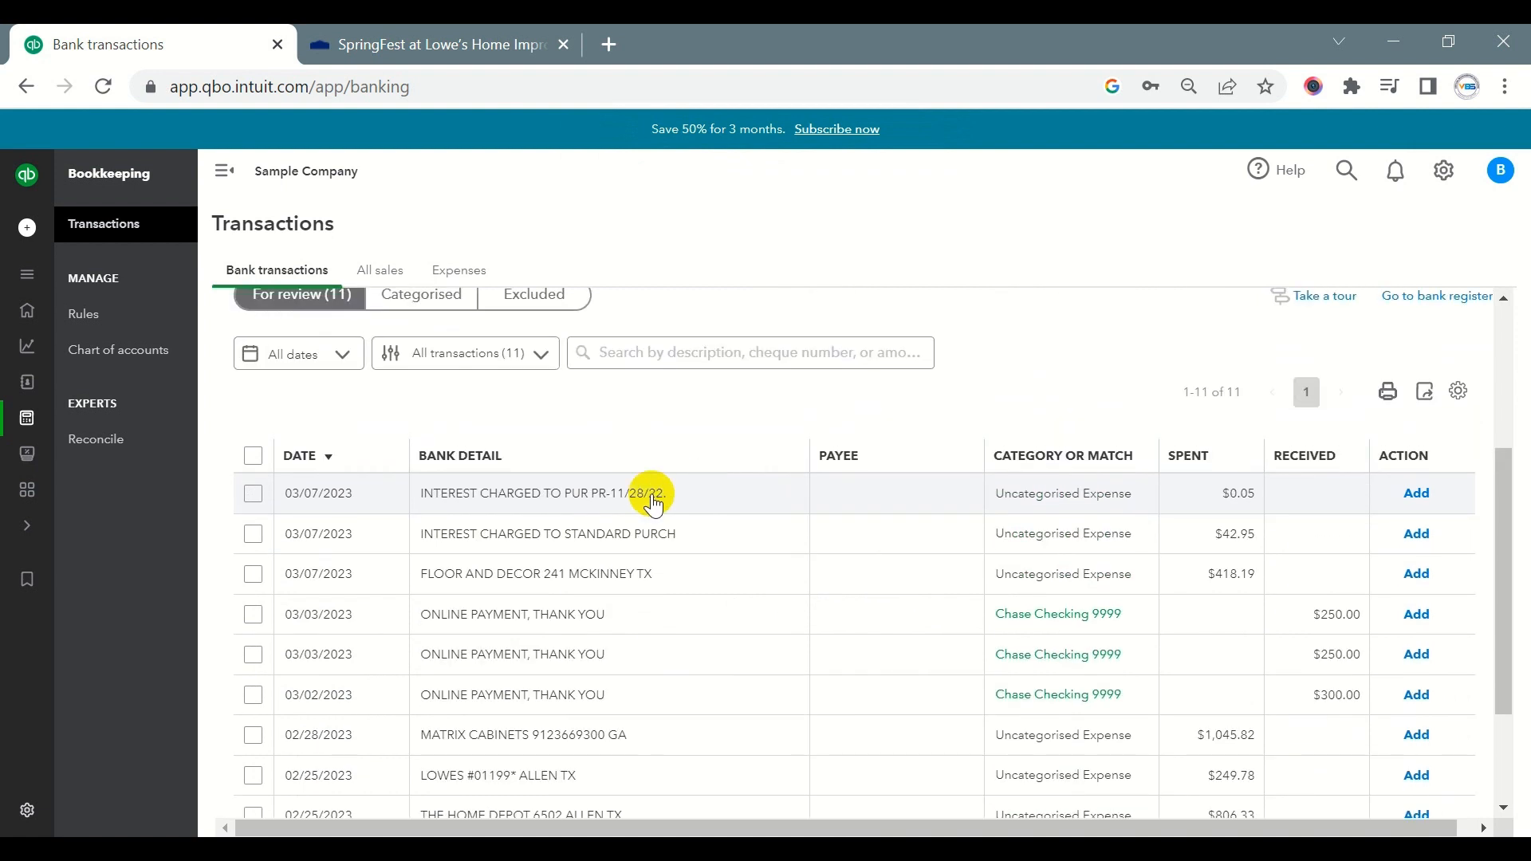
pyautogui.click(479, 497)
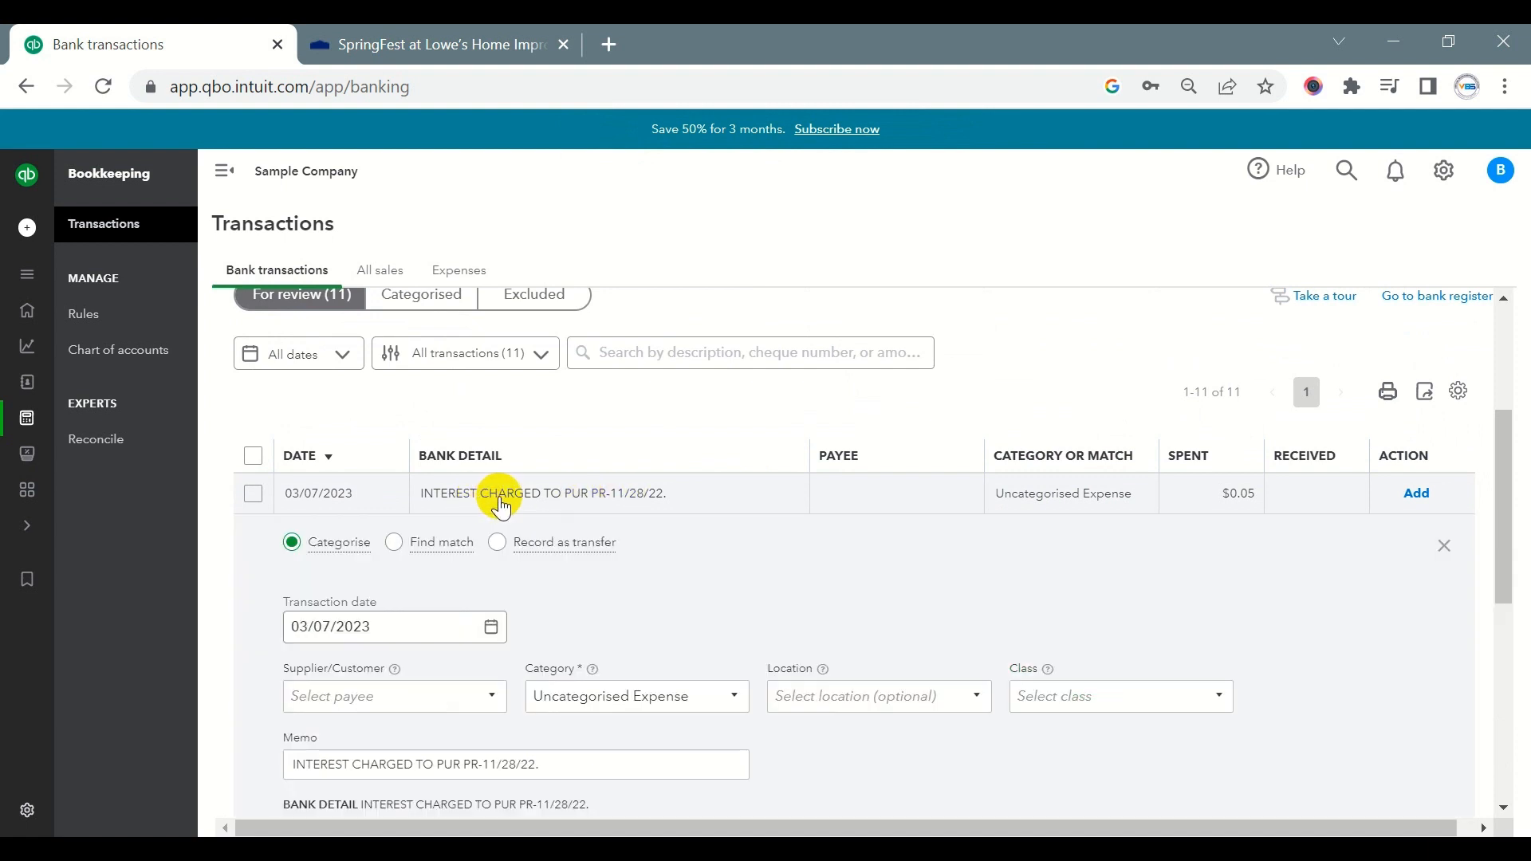
pyautogui.scroll(-4, 512, 506)
pyautogui.click(622, 386)
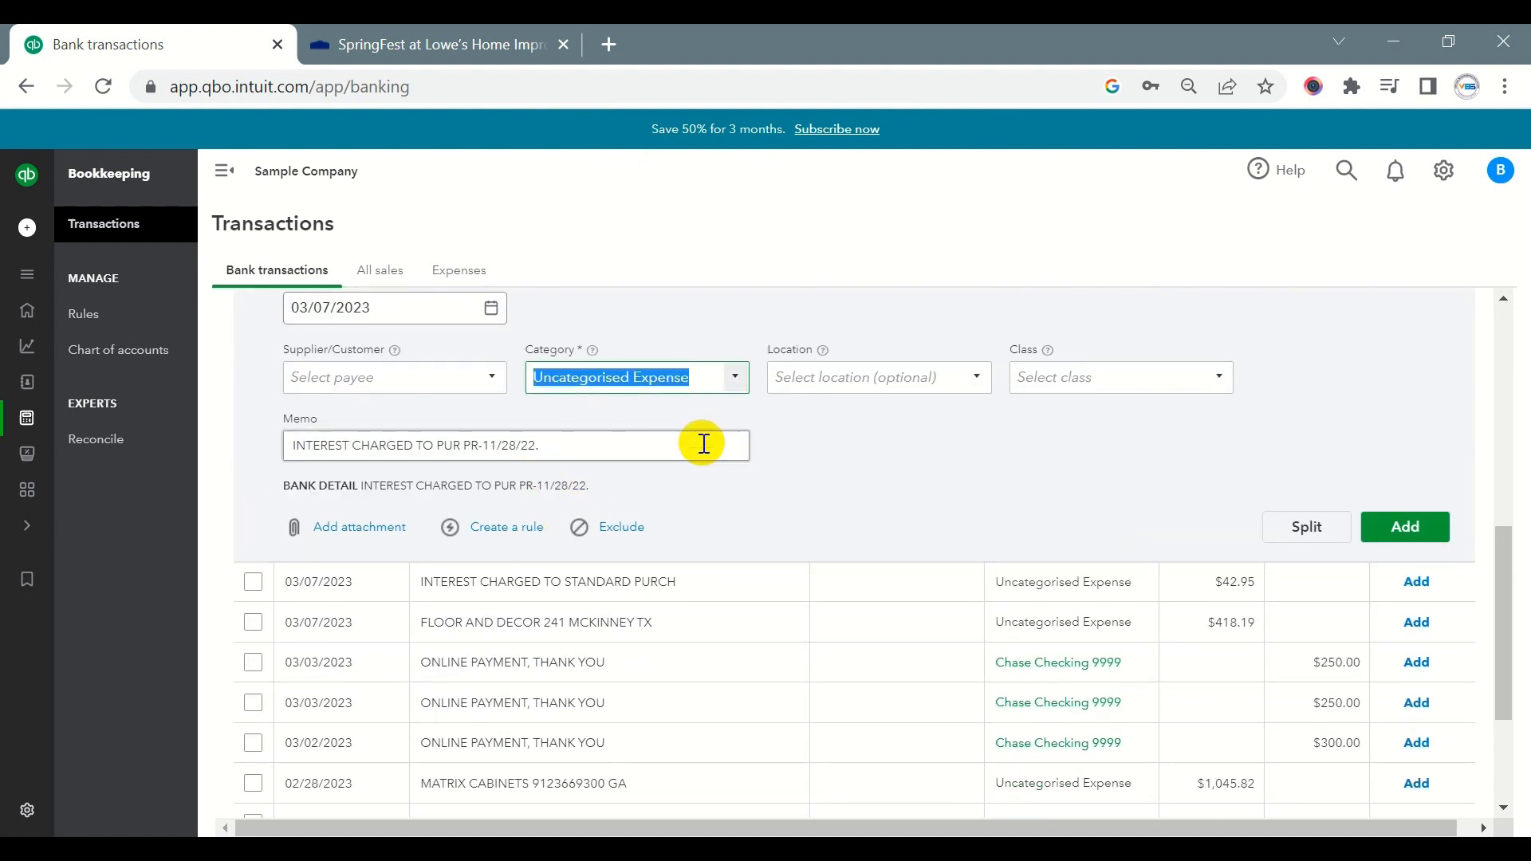
pyautogui.write('Int')
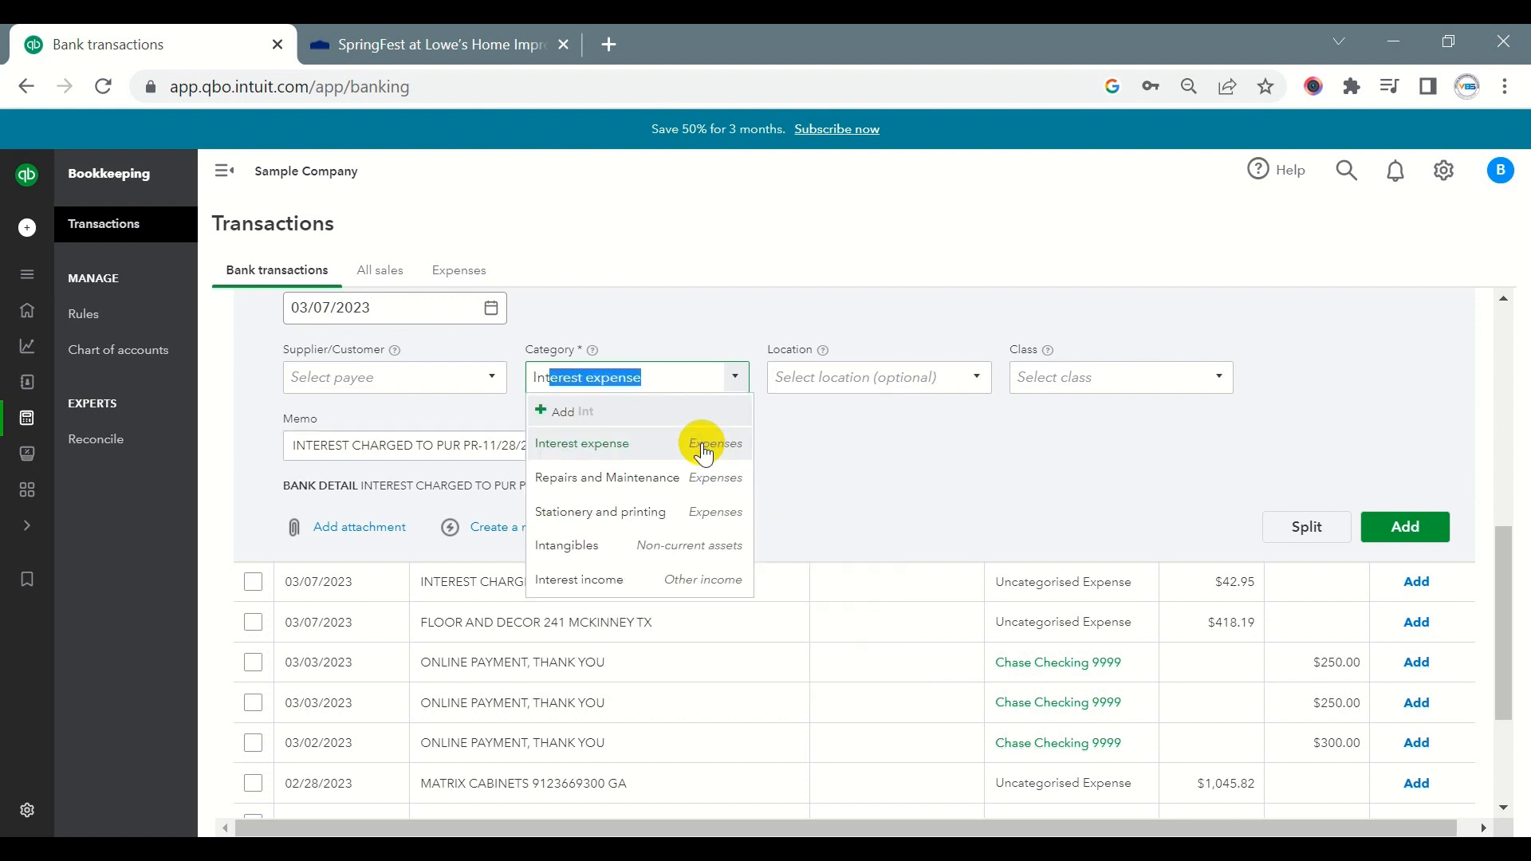
pyautogui.click(598, 444)
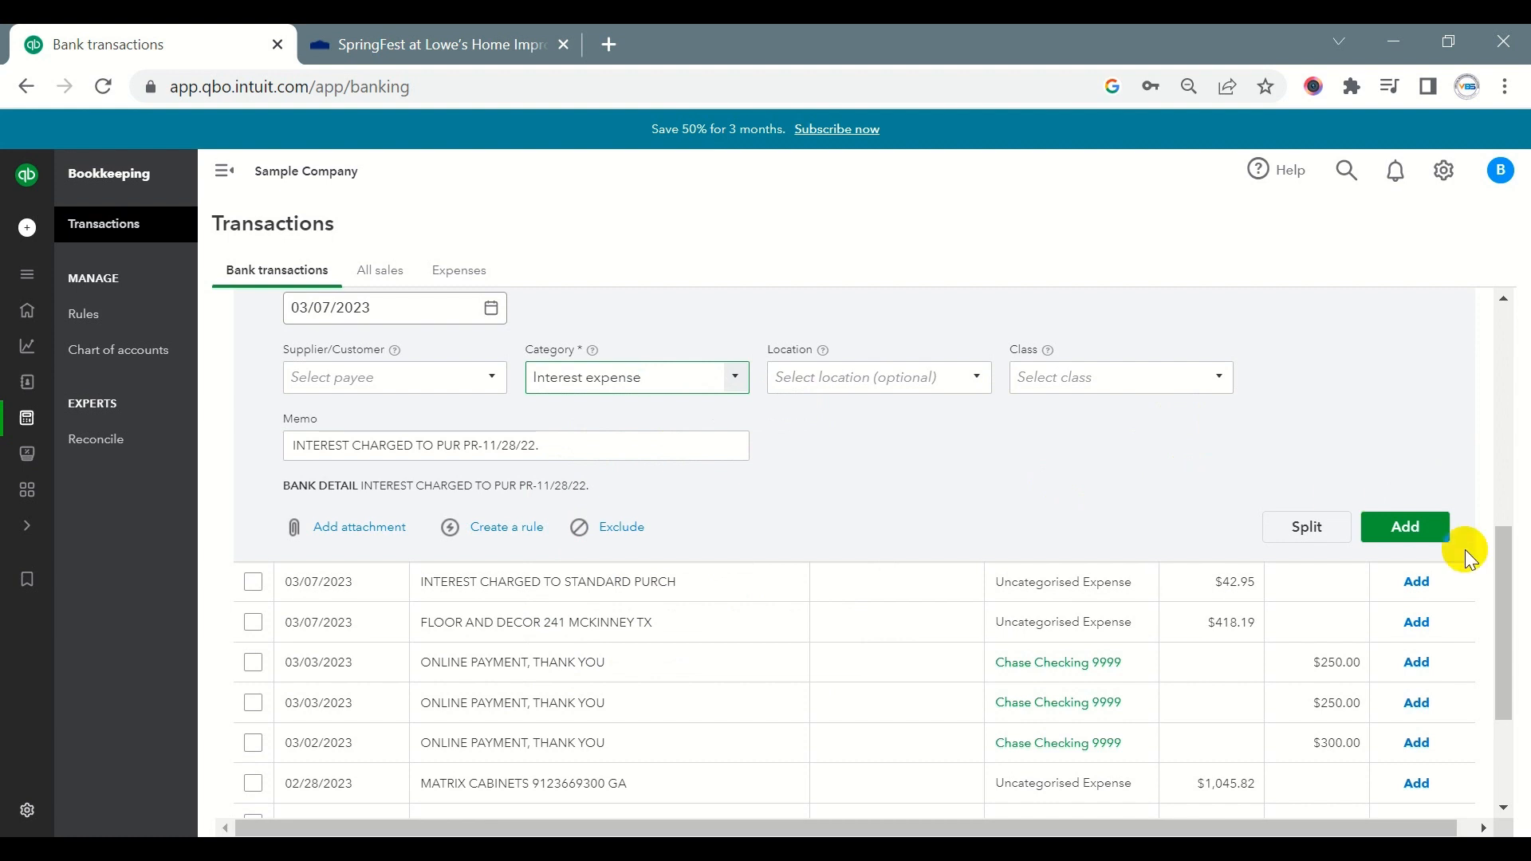
pyautogui.click(1401, 531)
pyautogui.scroll(1, 871, 447)
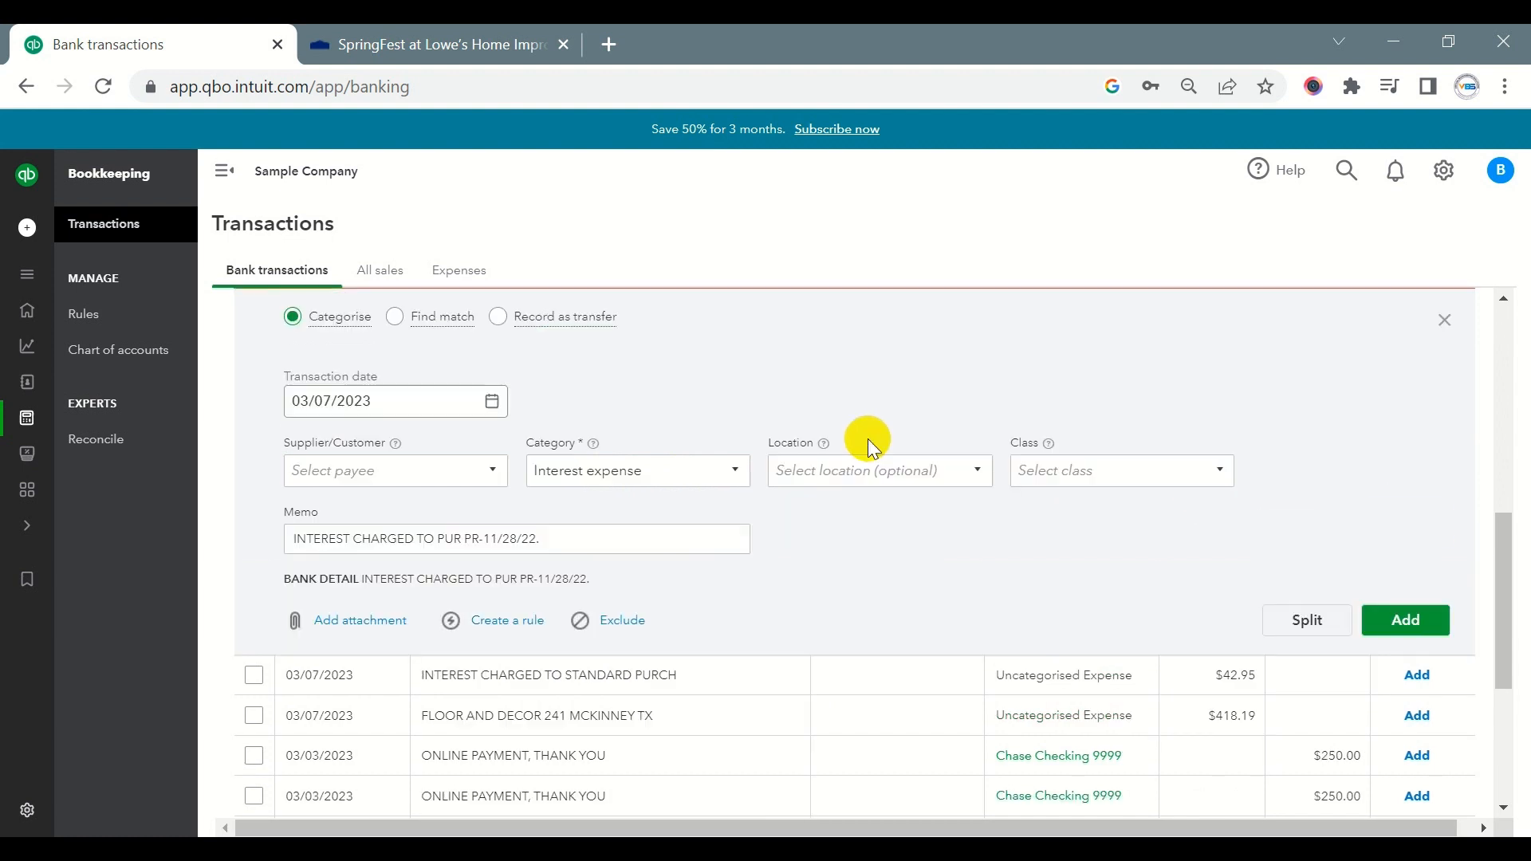
pyautogui.click(1404, 620)
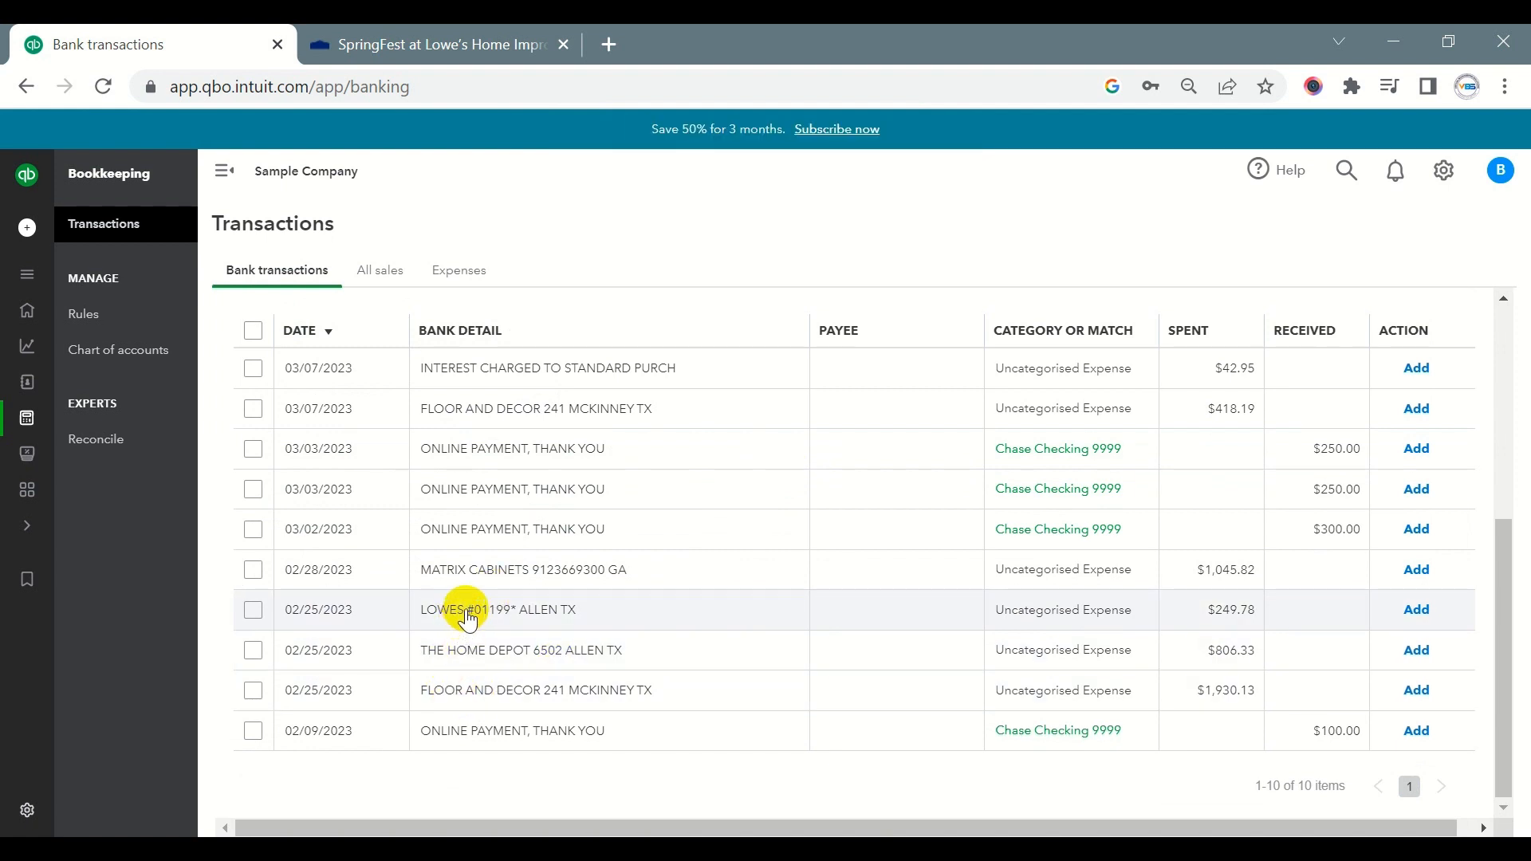
# - Assign the existing supplier LOWES to the 02/25/2023 LOWES transaction
pyautogui.moveTo(467, 615); pyautogui.dragTo(415, 616)
pyautogui.hotkey('ctrl', 'c')
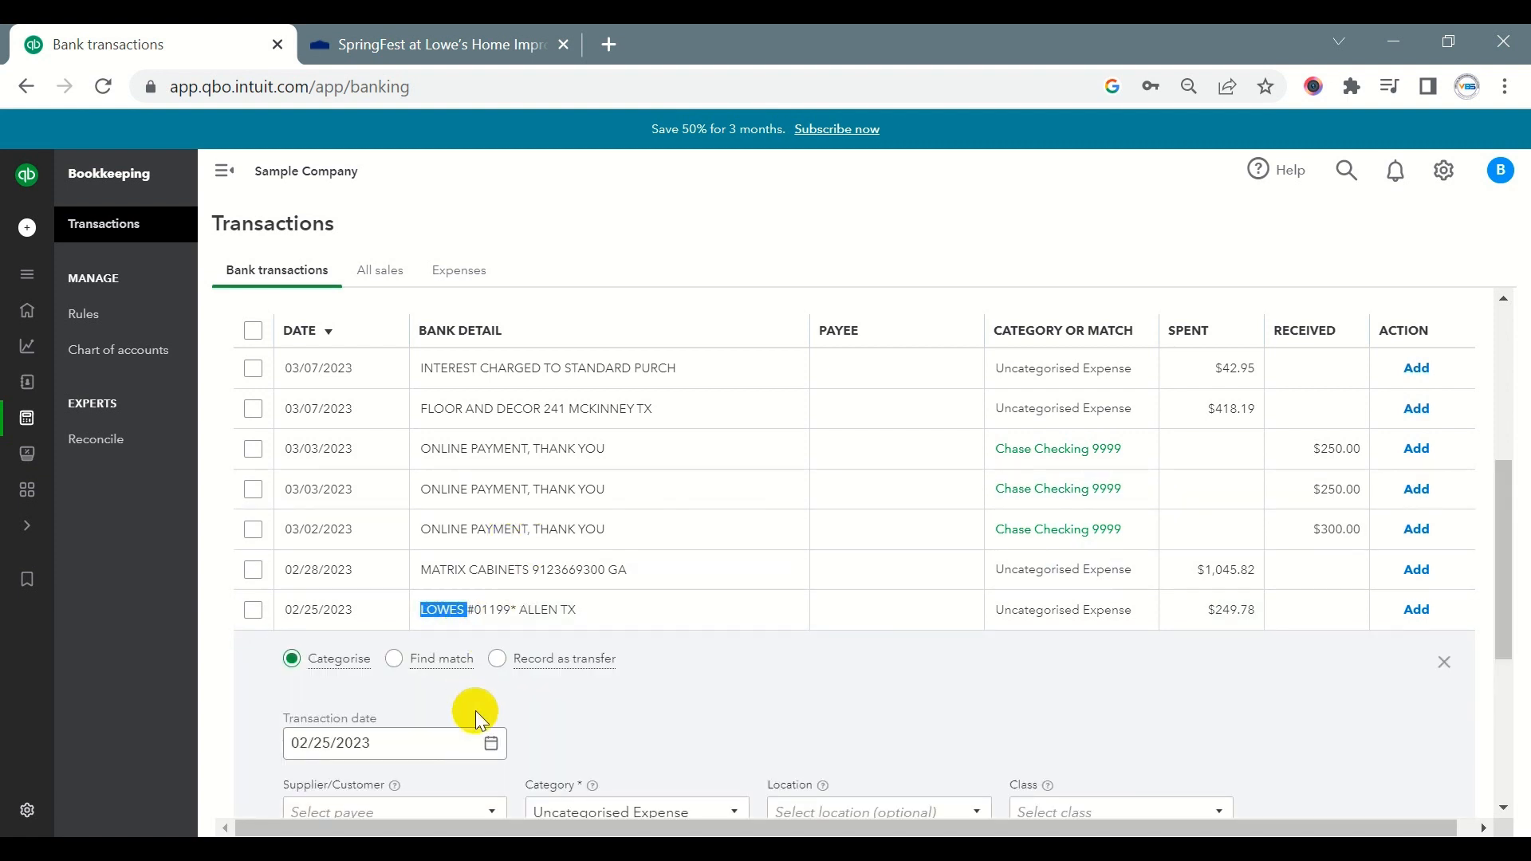
pyautogui.scroll(-4, 475, 710)
pyautogui.click(373, 494)
pyautogui.hotkey('ctrl', 'v')
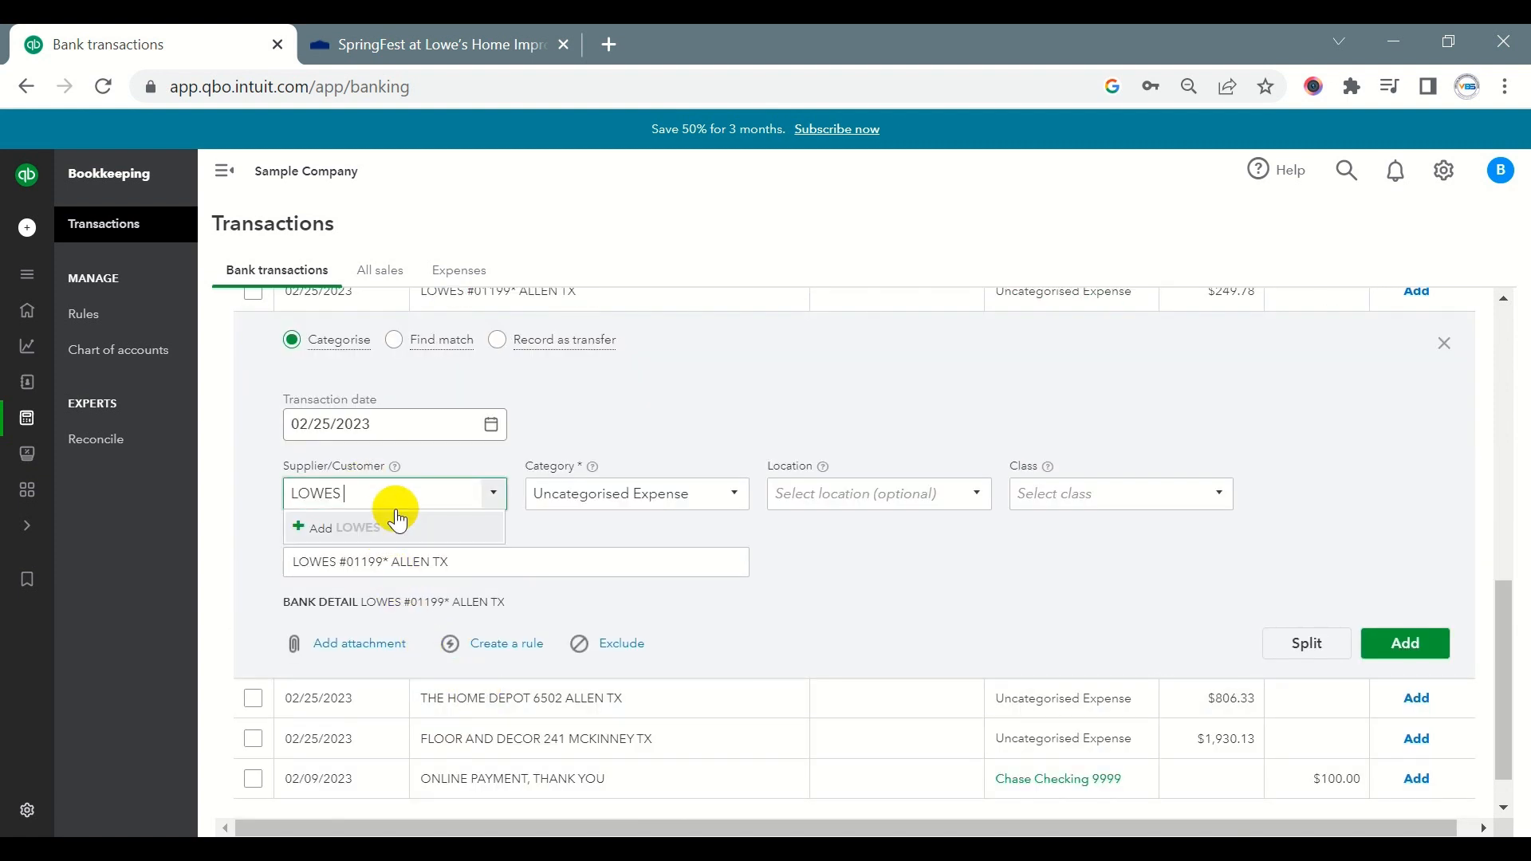
pyautogui.click(377, 542)
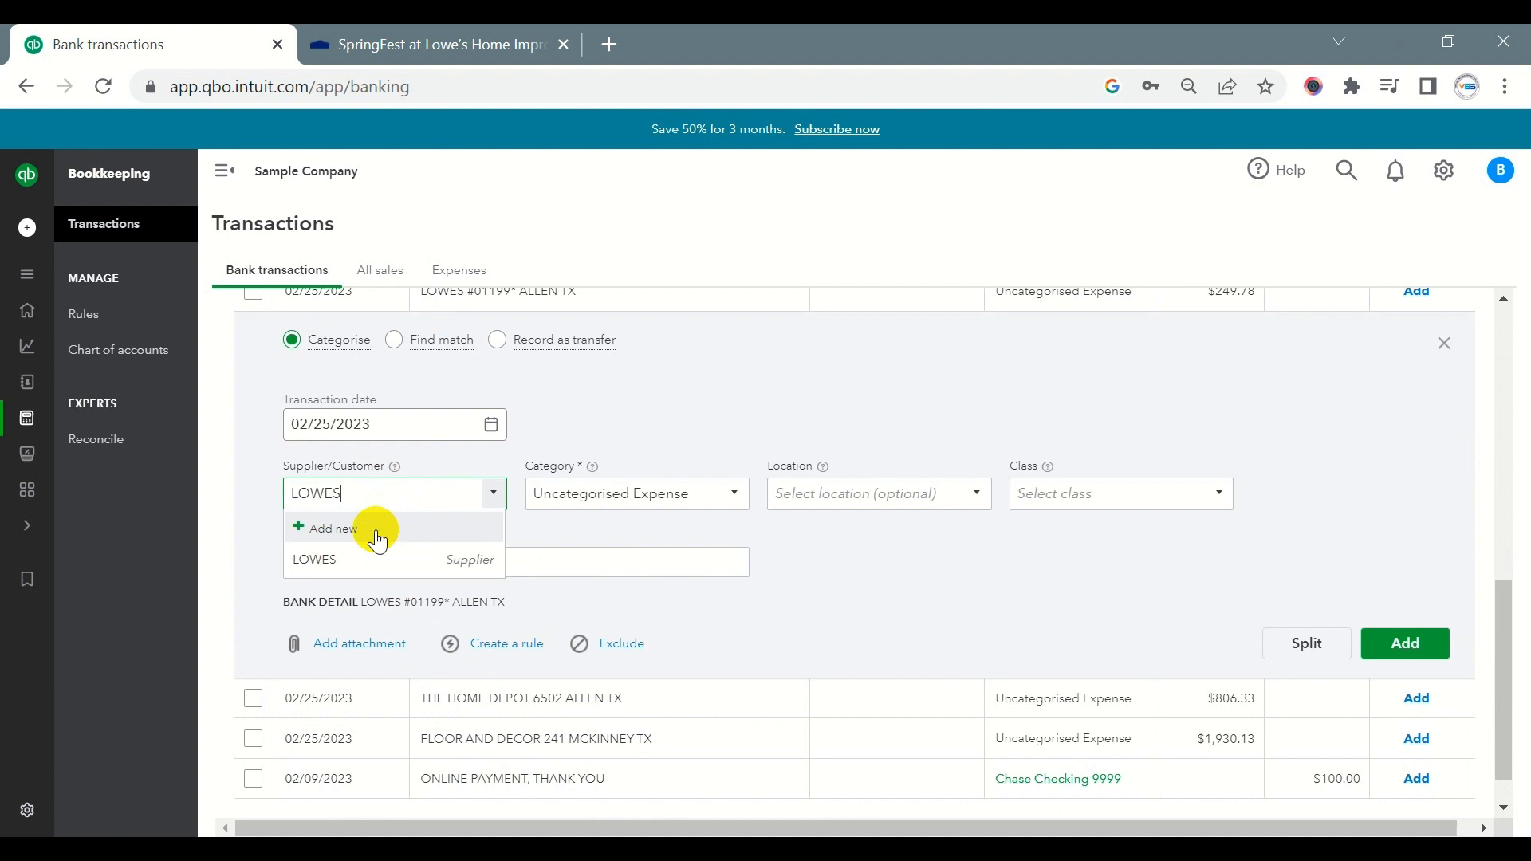
pyautogui.click(351, 556)
# - Start a rule from this transaction named LOWES, applying to money out in all bank accounts and matching any condition
pyautogui.click(481, 646)
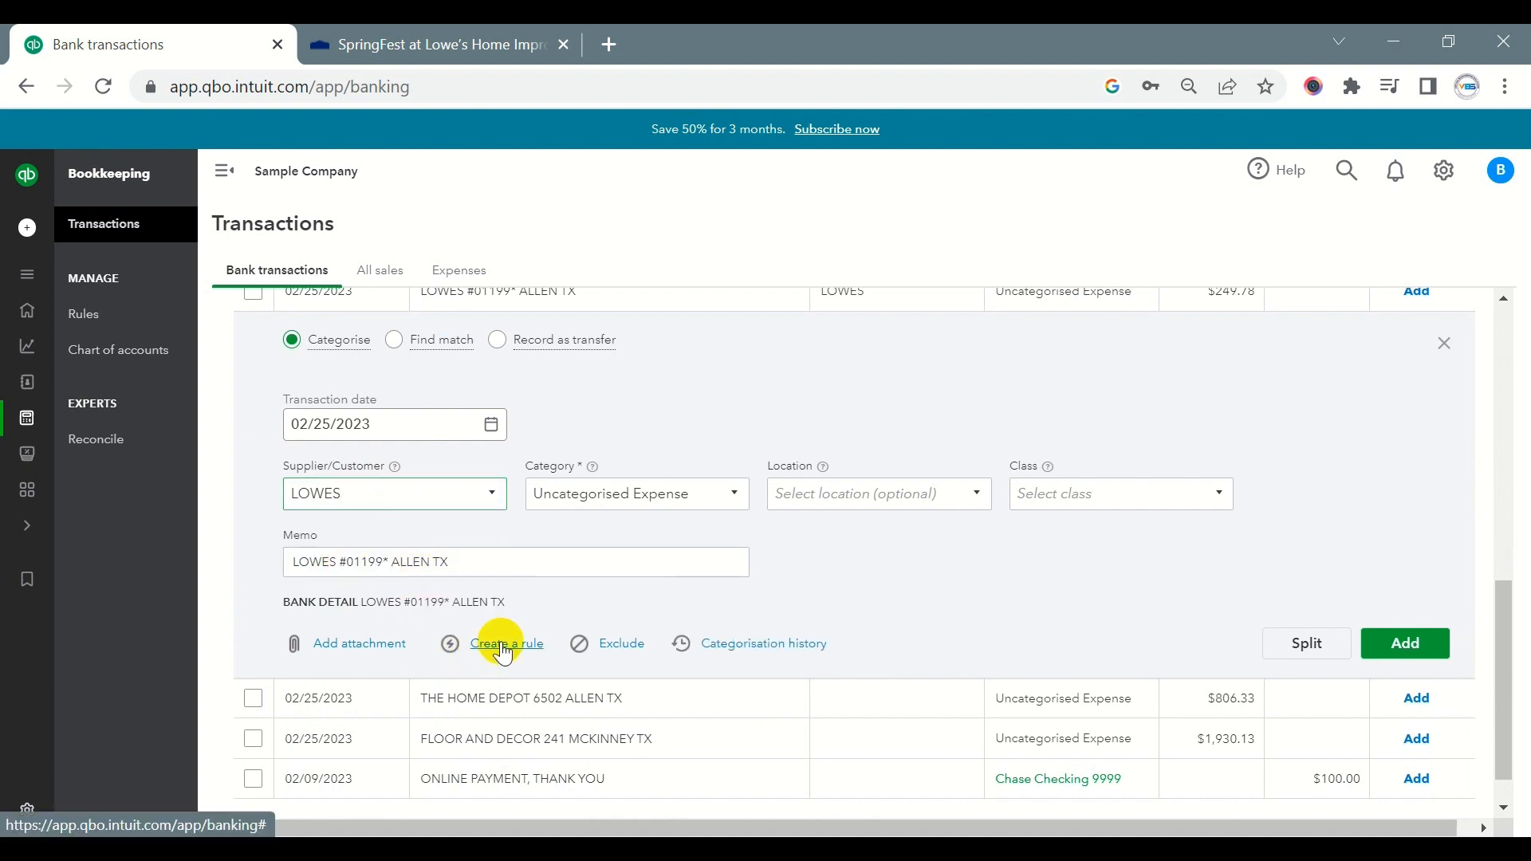
pyautogui.hotkey('ctrl', 'v')
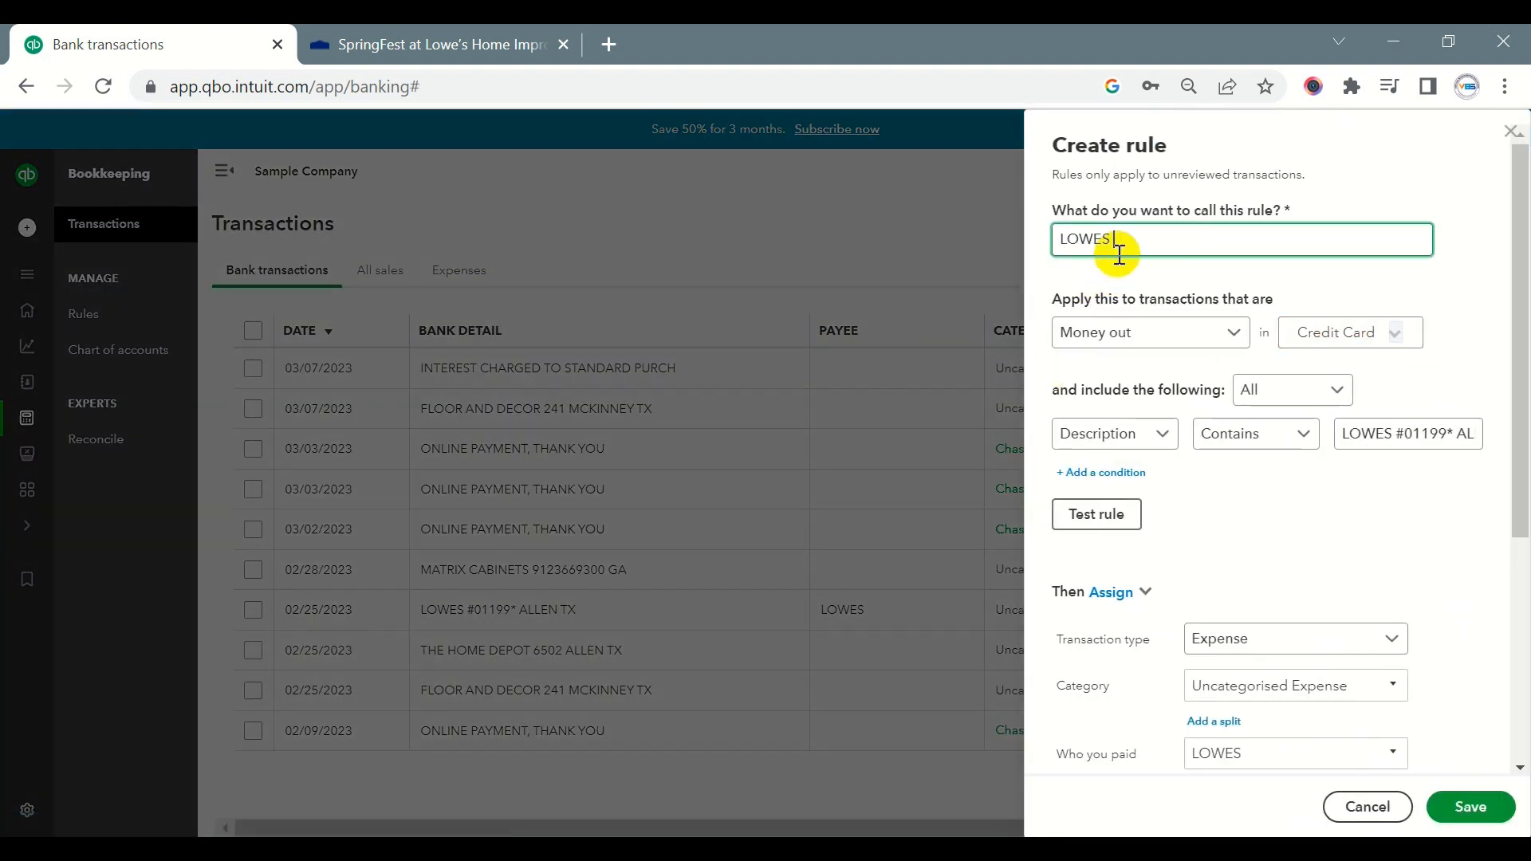
pyautogui.click(1327, 343)
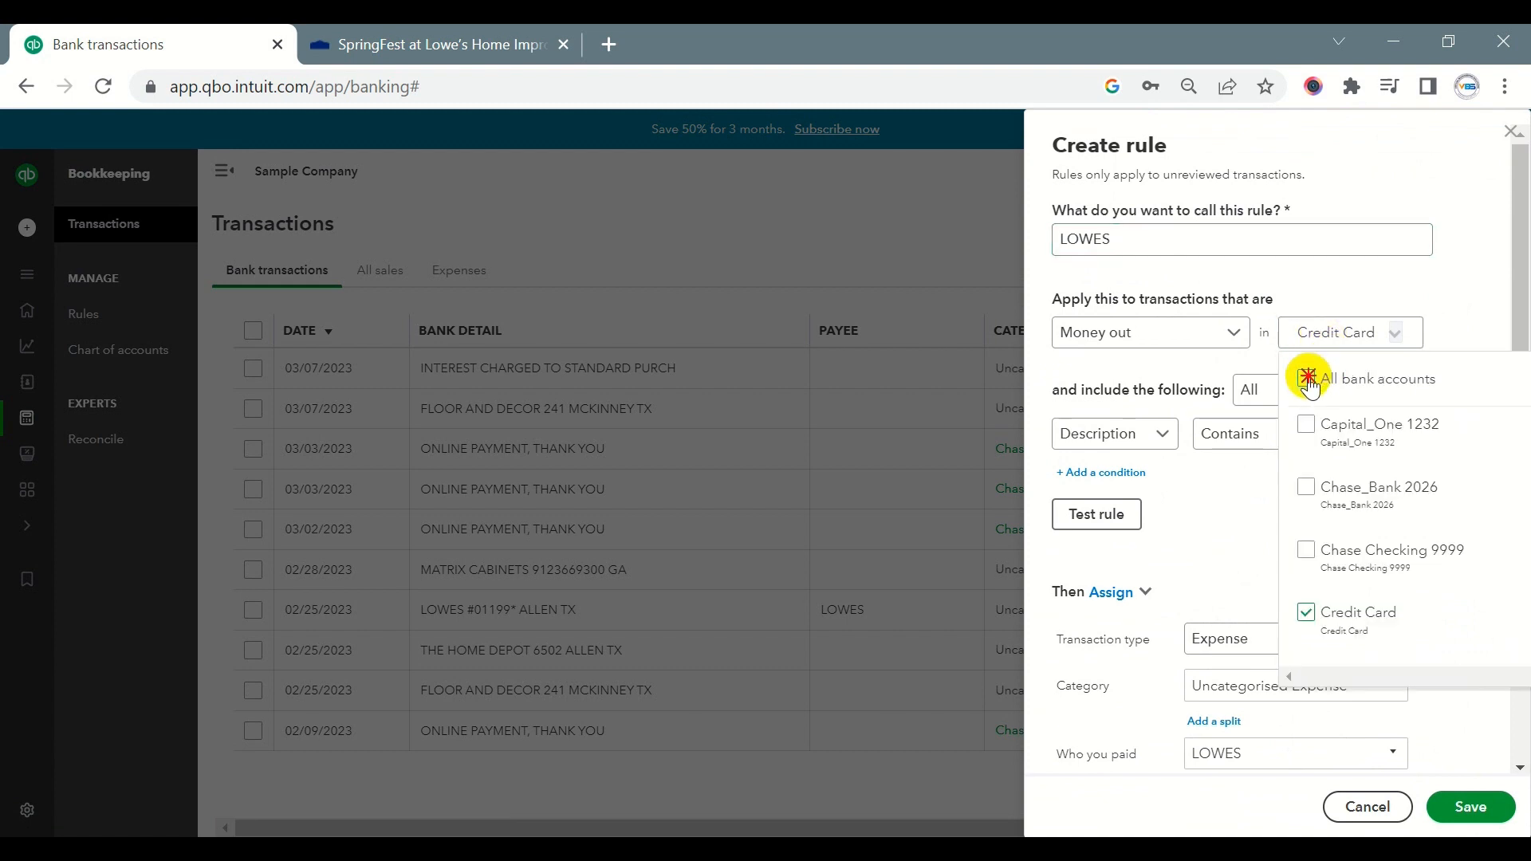
pyautogui.click(1306, 379)
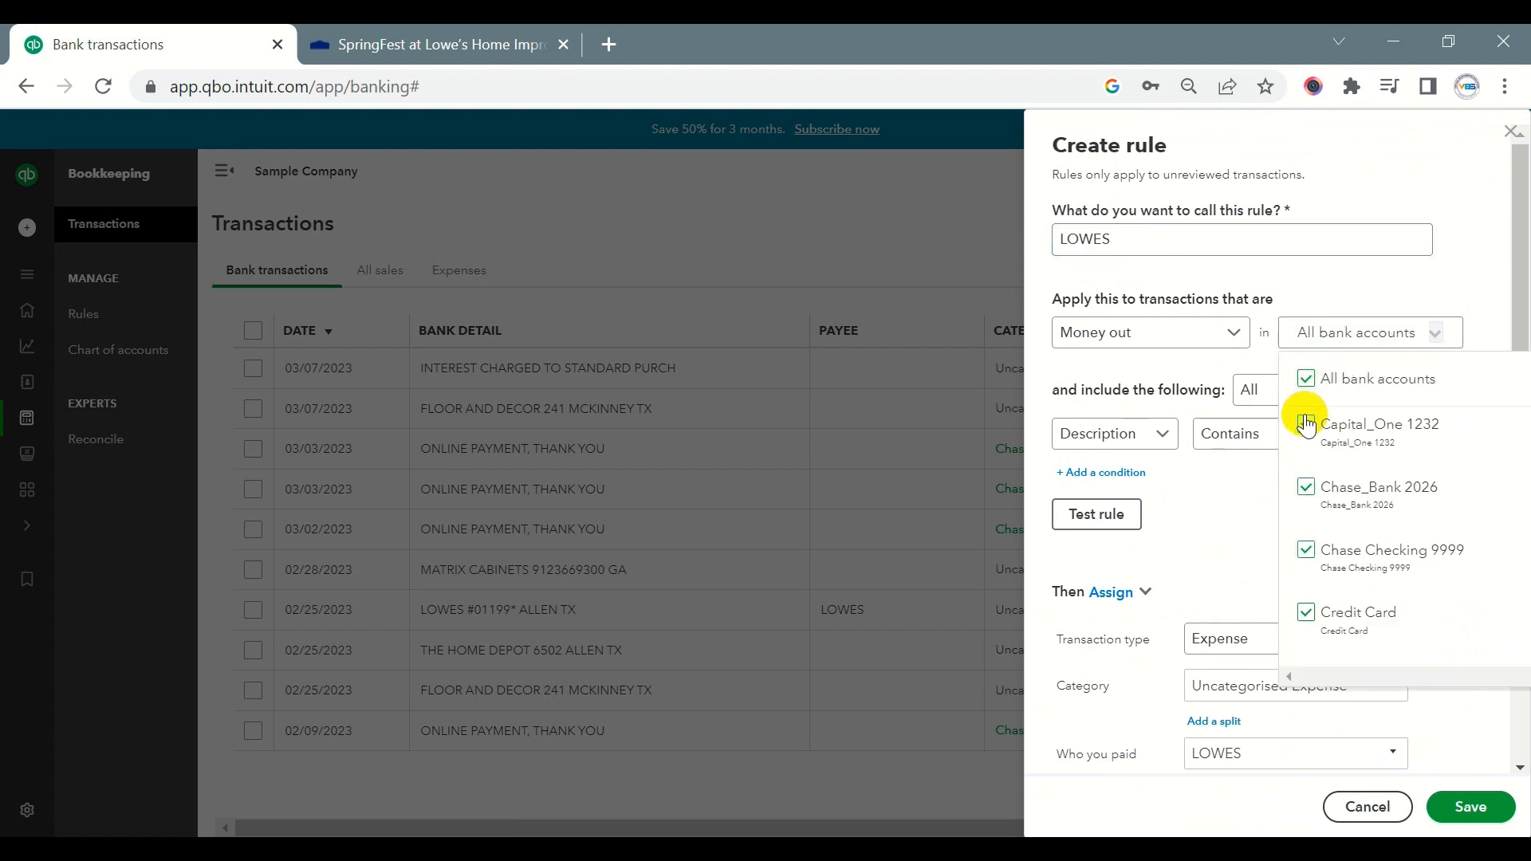
pyautogui.click(1257, 390)
pyautogui.click(1260, 445)
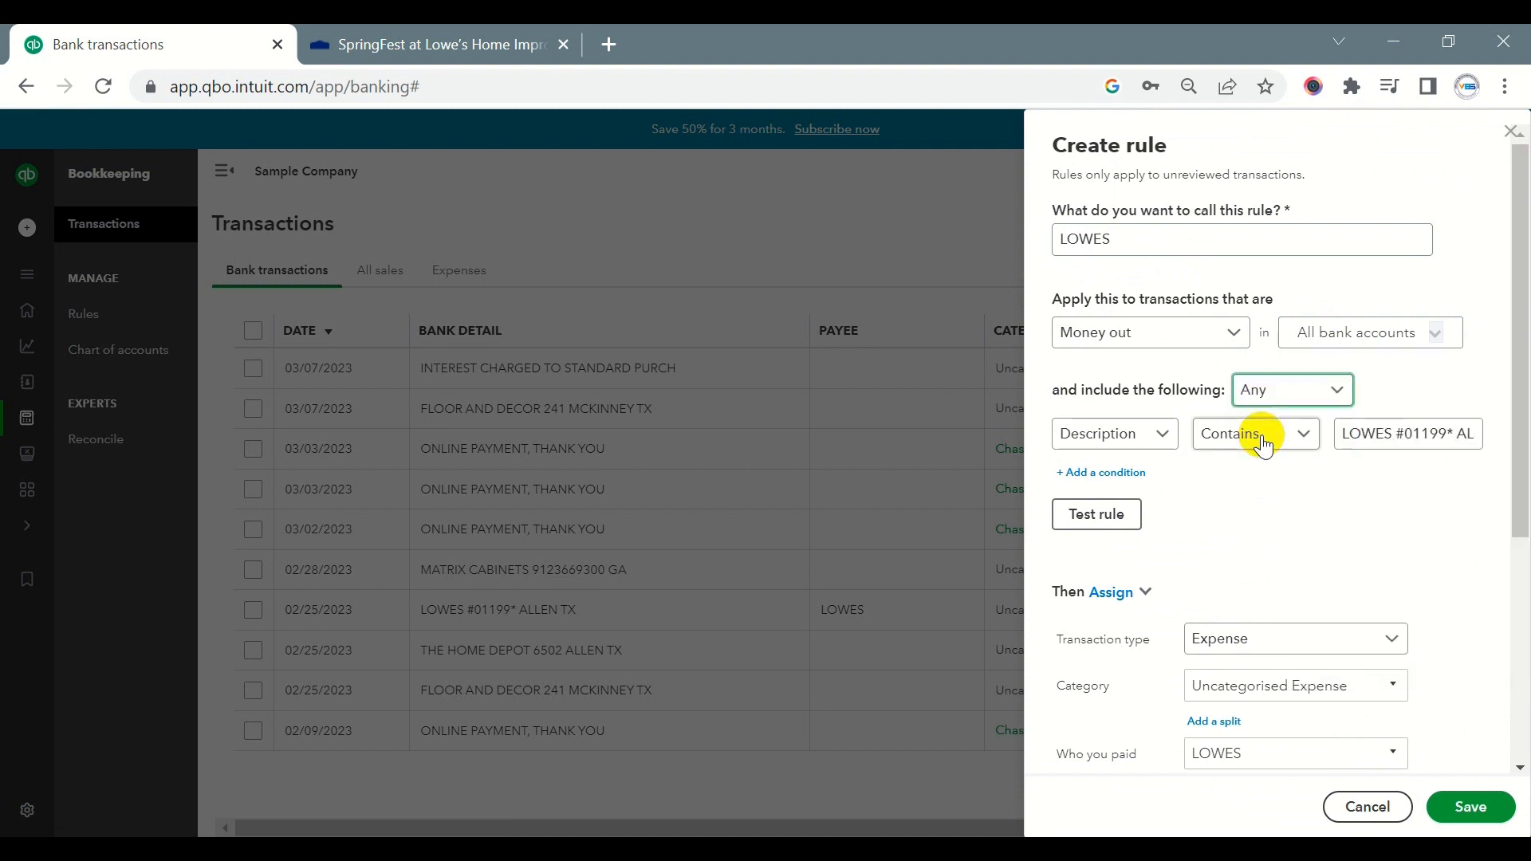
# - Set the rule's condition to bank text that contains LOWES
pyautogui.click(1158, 435)
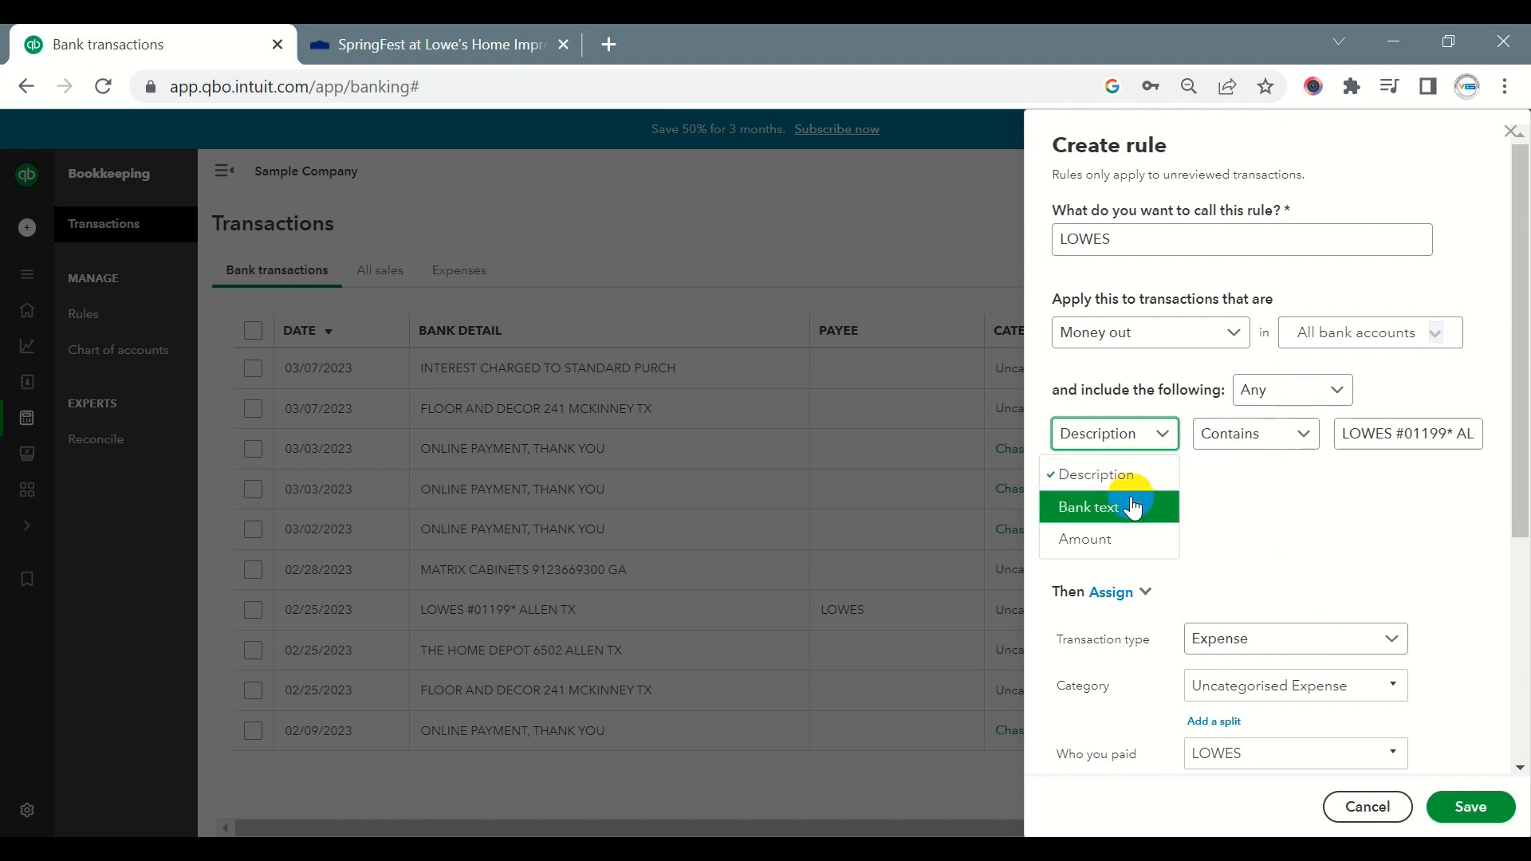
pyautogui.click(1100, 507)
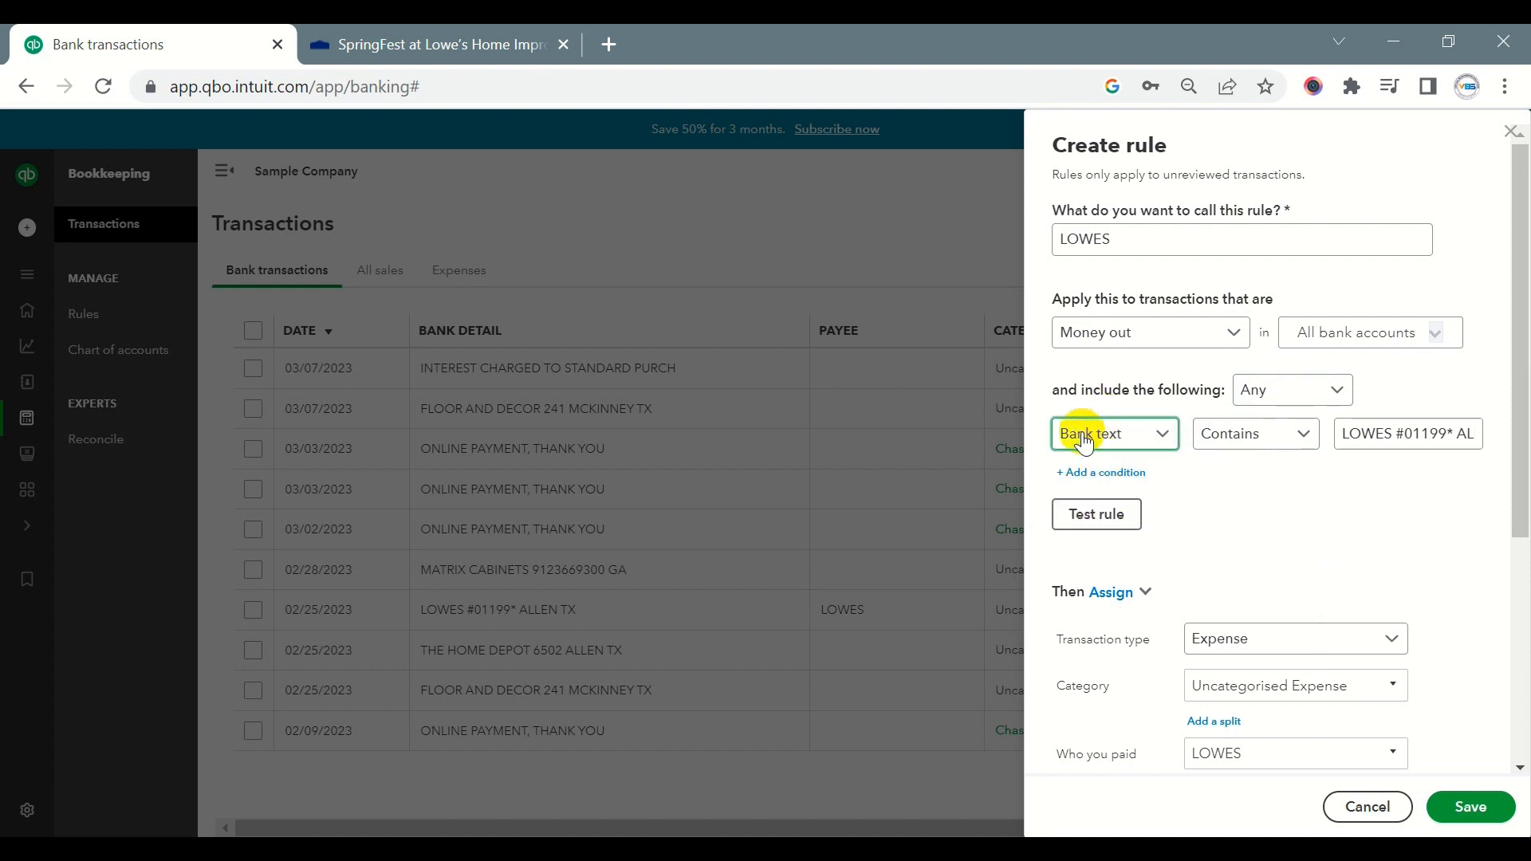
pyautogui.click(1347, 435)
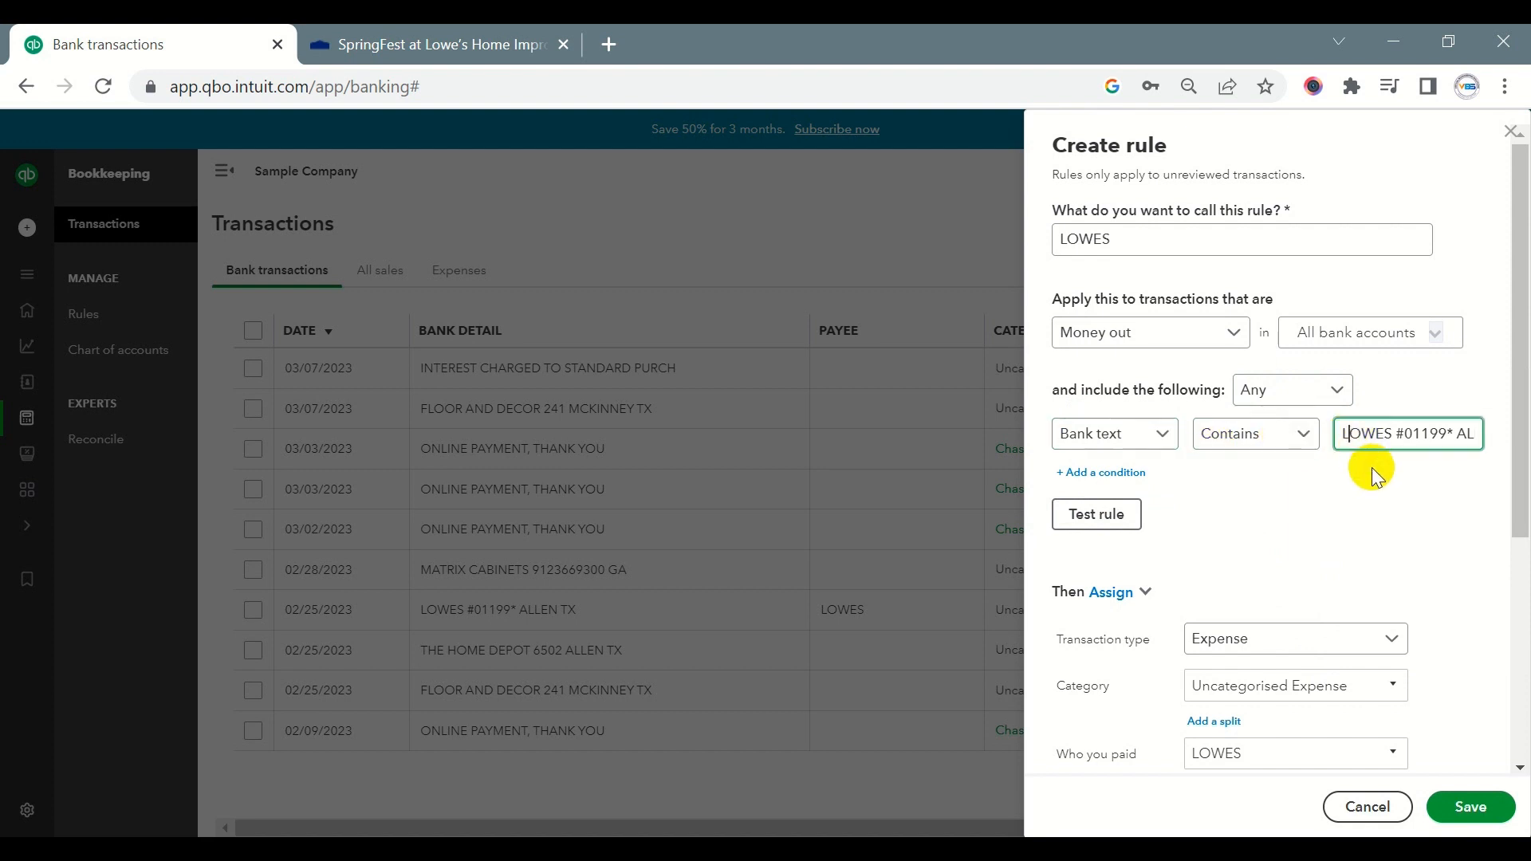
pyautogui.hotkey('ctrl', 'a')
pyautogui.write('LOWES')
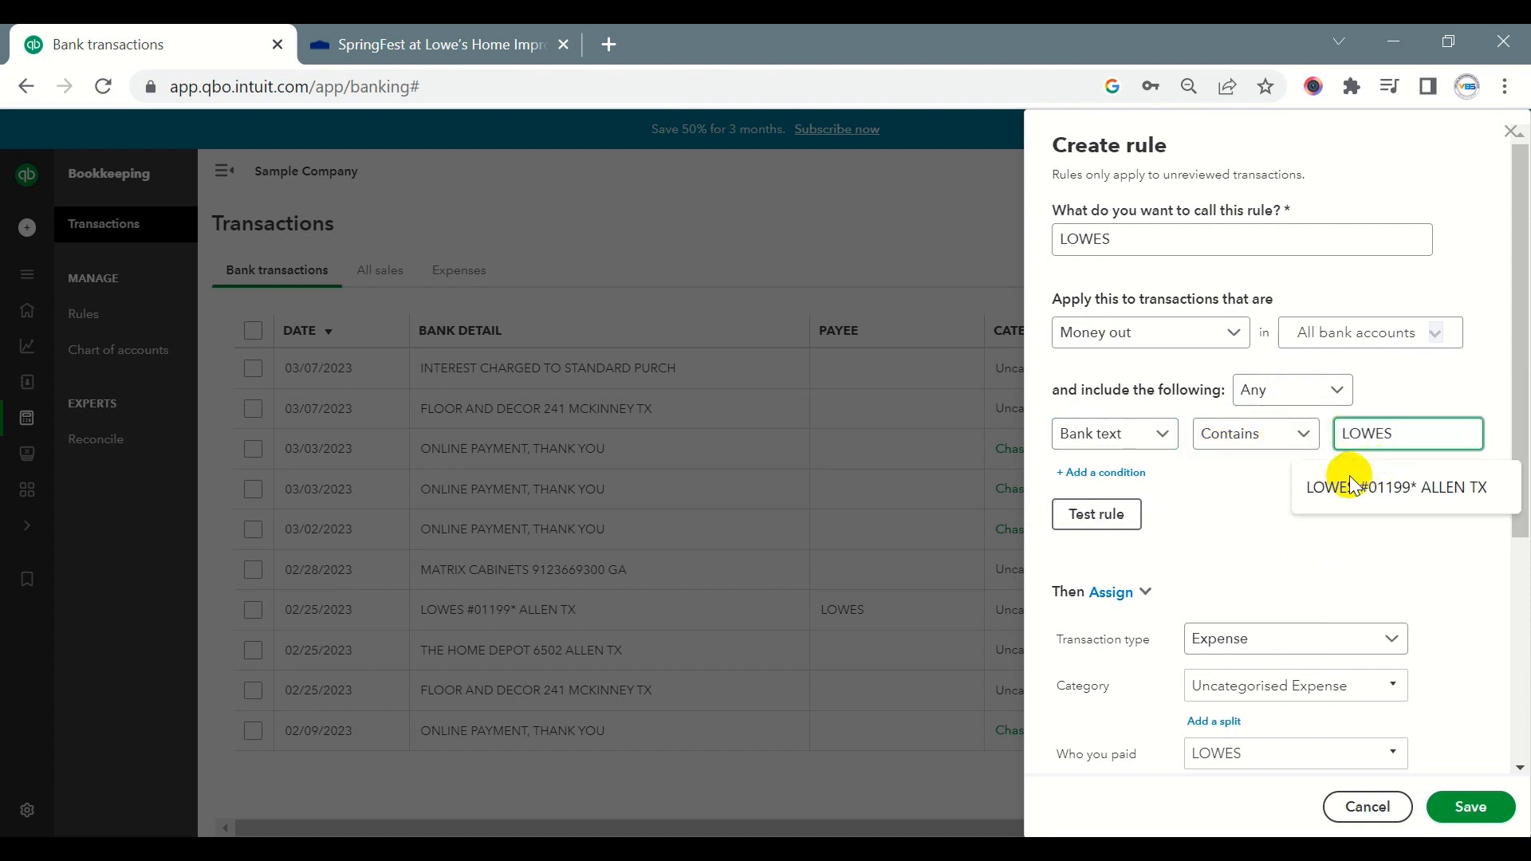
pyautogui.click(1259, 485)
# - Assign the category Repairs and Maintenance in the rule, turn off auto-add, and save the rule
pyautogui.scroll(-2, 1259, 485)
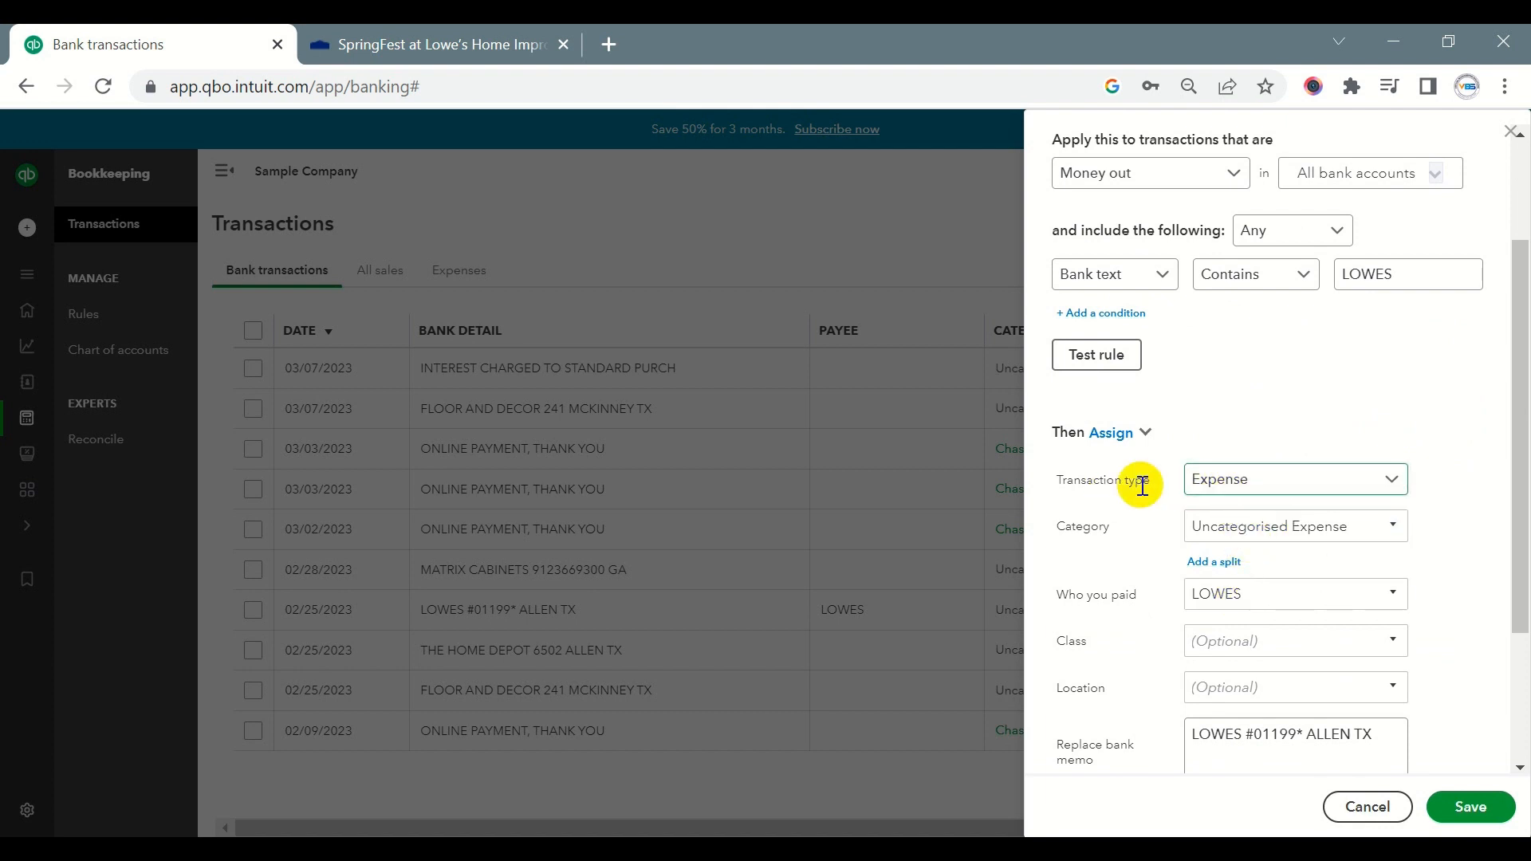
pyautogui.click(1241, 533)
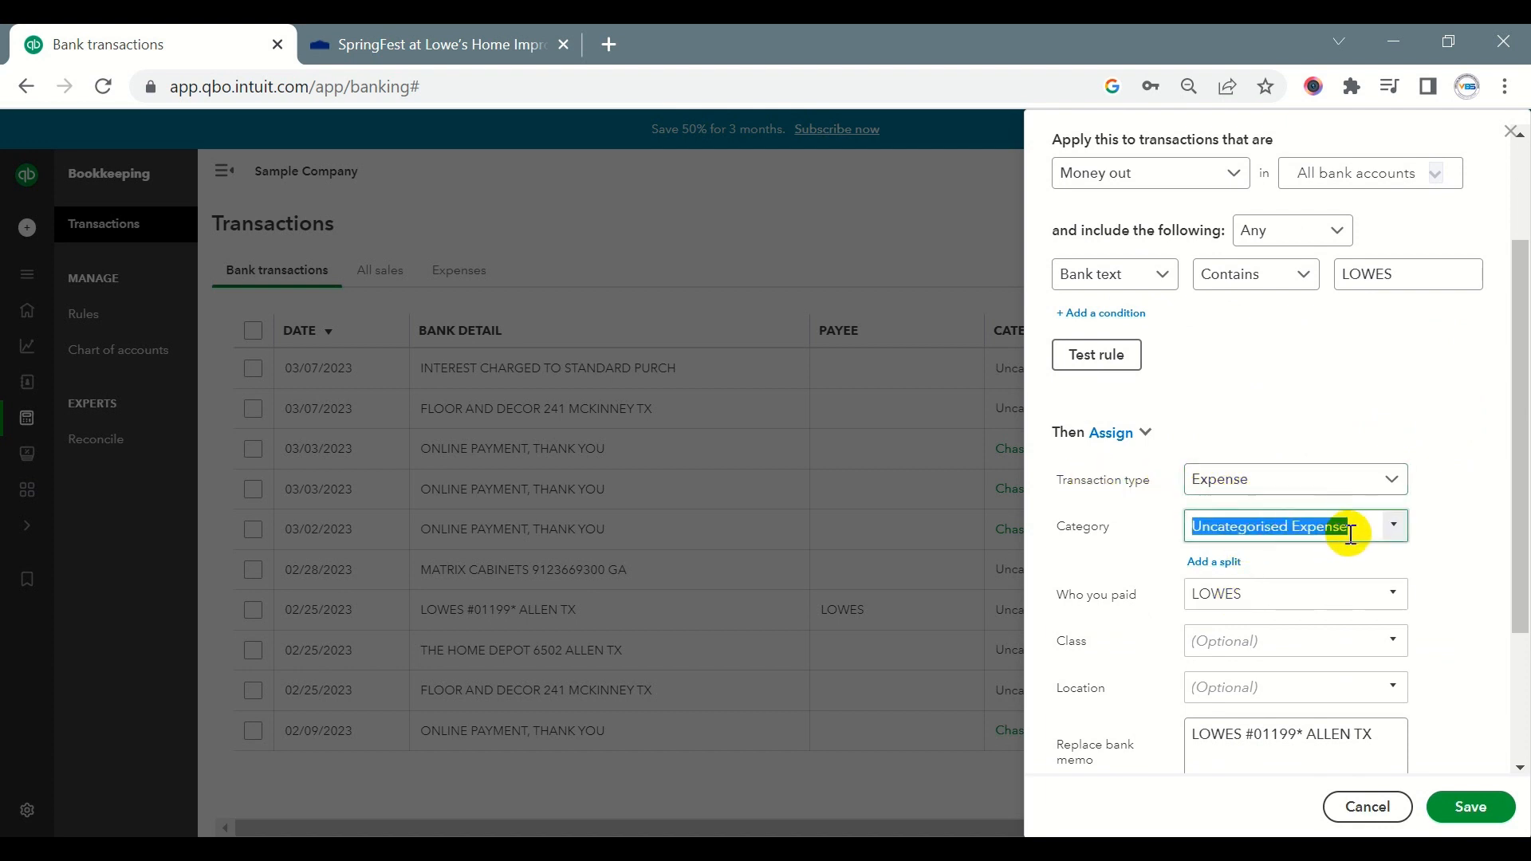
pyautogui.write('repa')
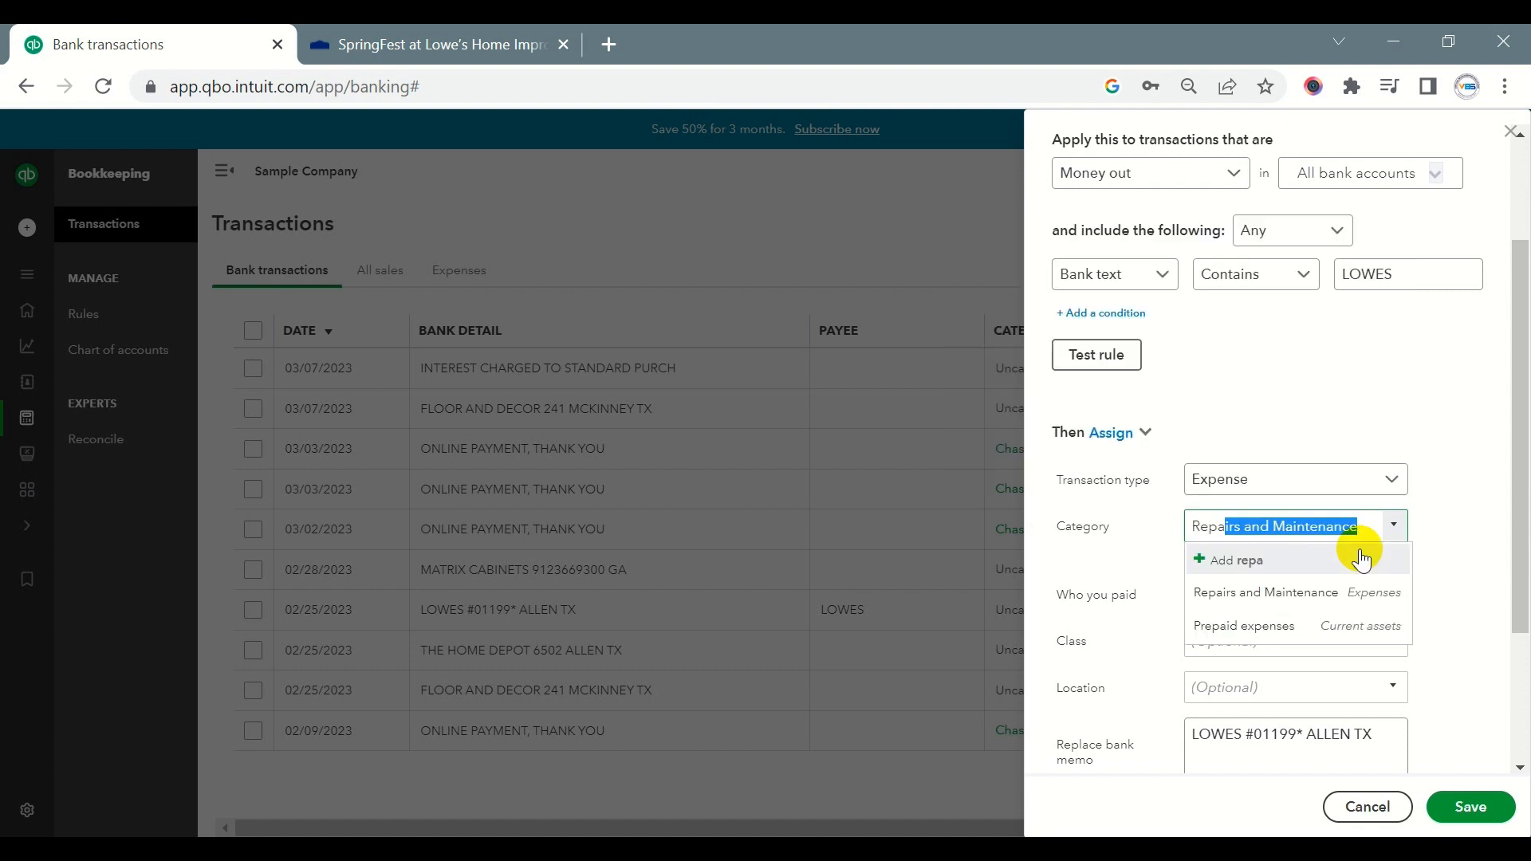
pyautogui.click(1263, 588)
pyautogui.scroll(-2, 1248, 575)
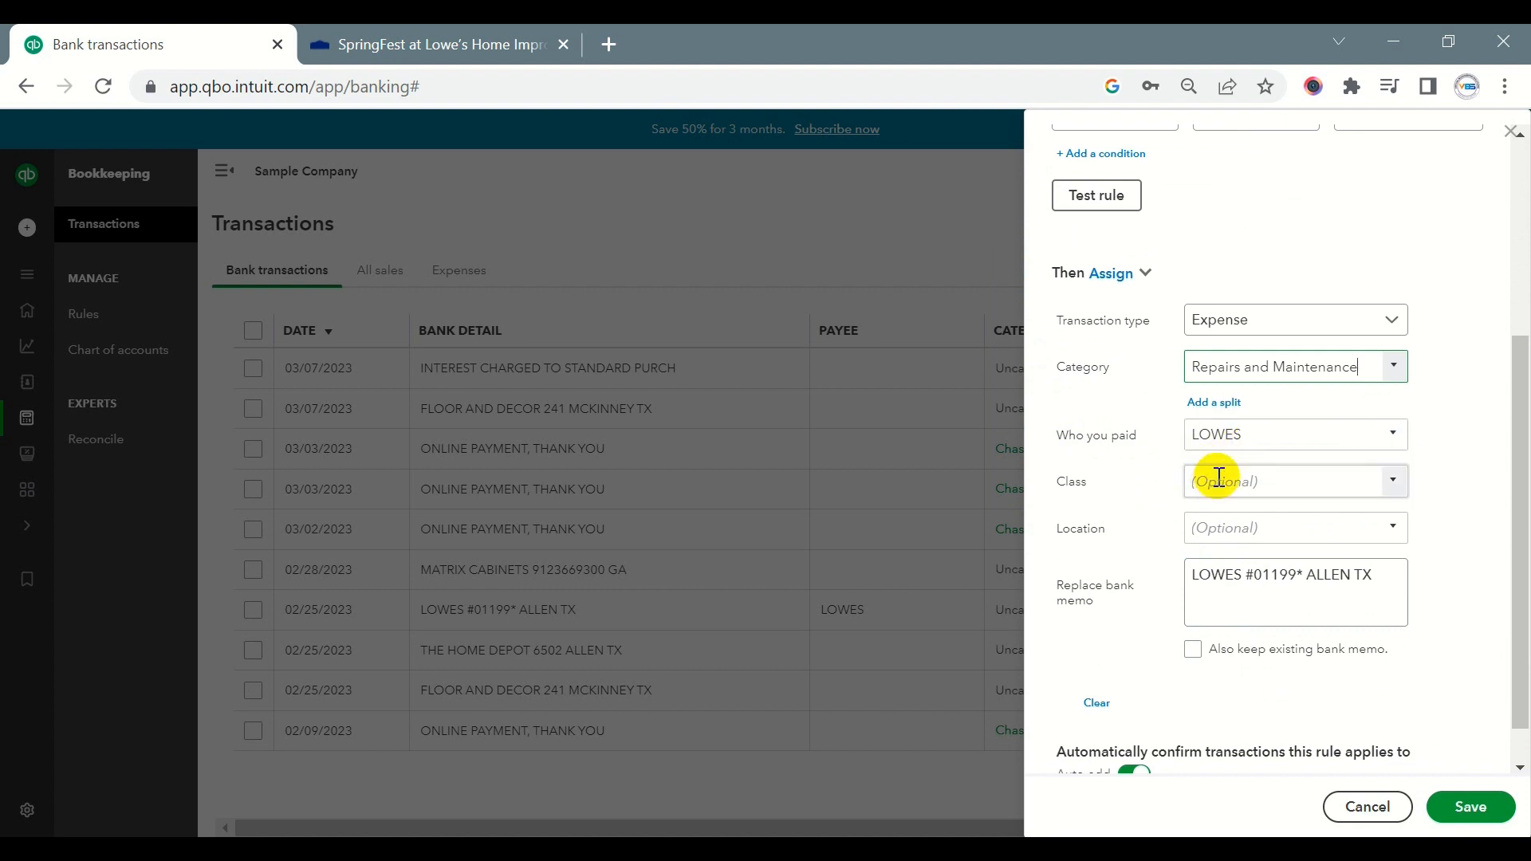
pyautogui.scroll(-1, 1157, 638)
pyautogui.click(1130, 728)
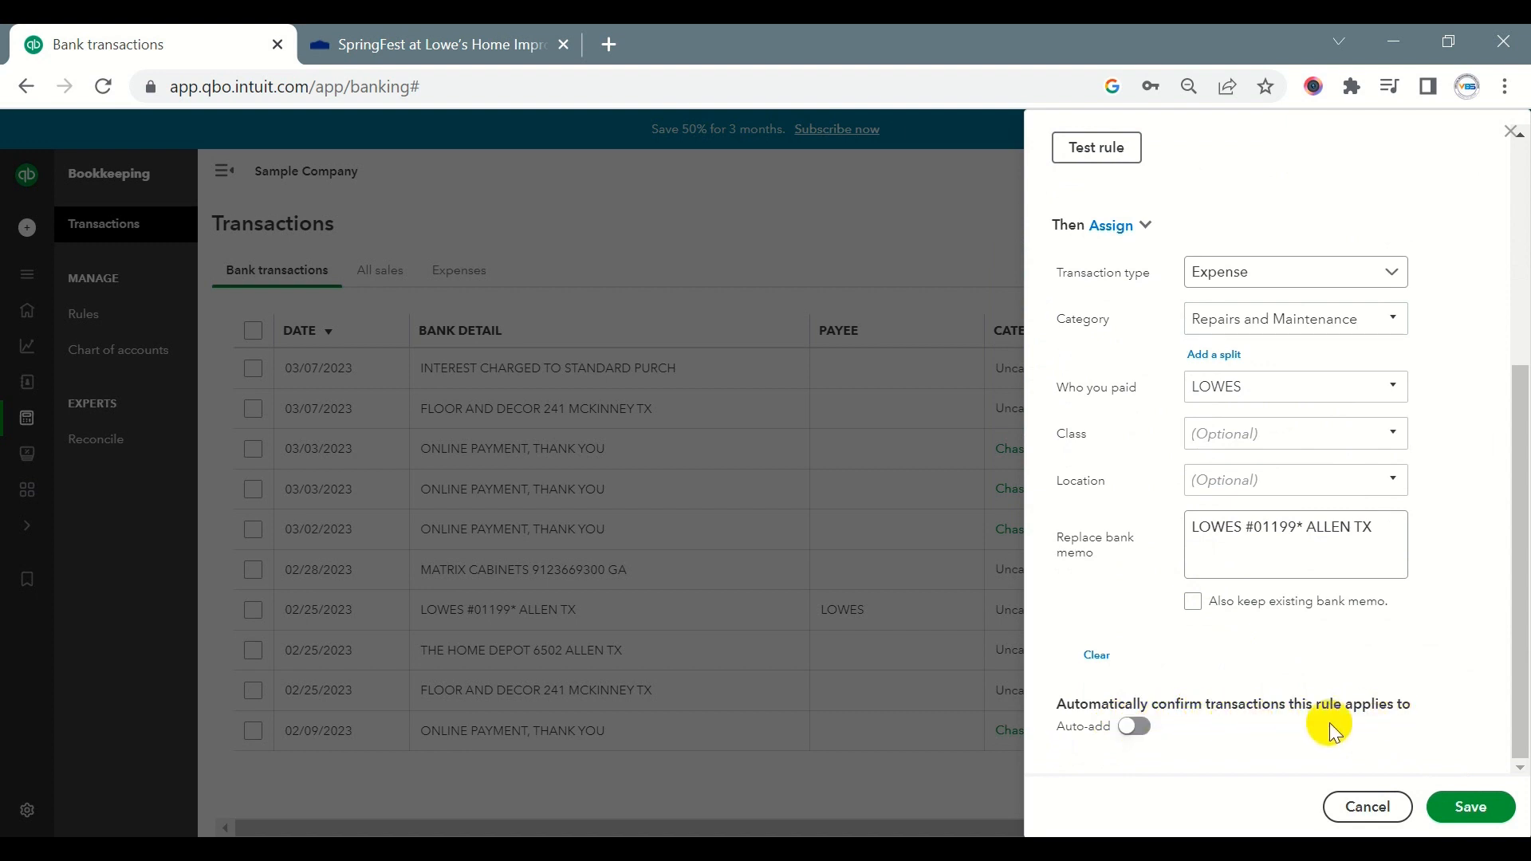
pyautogui.click(1469, 805)
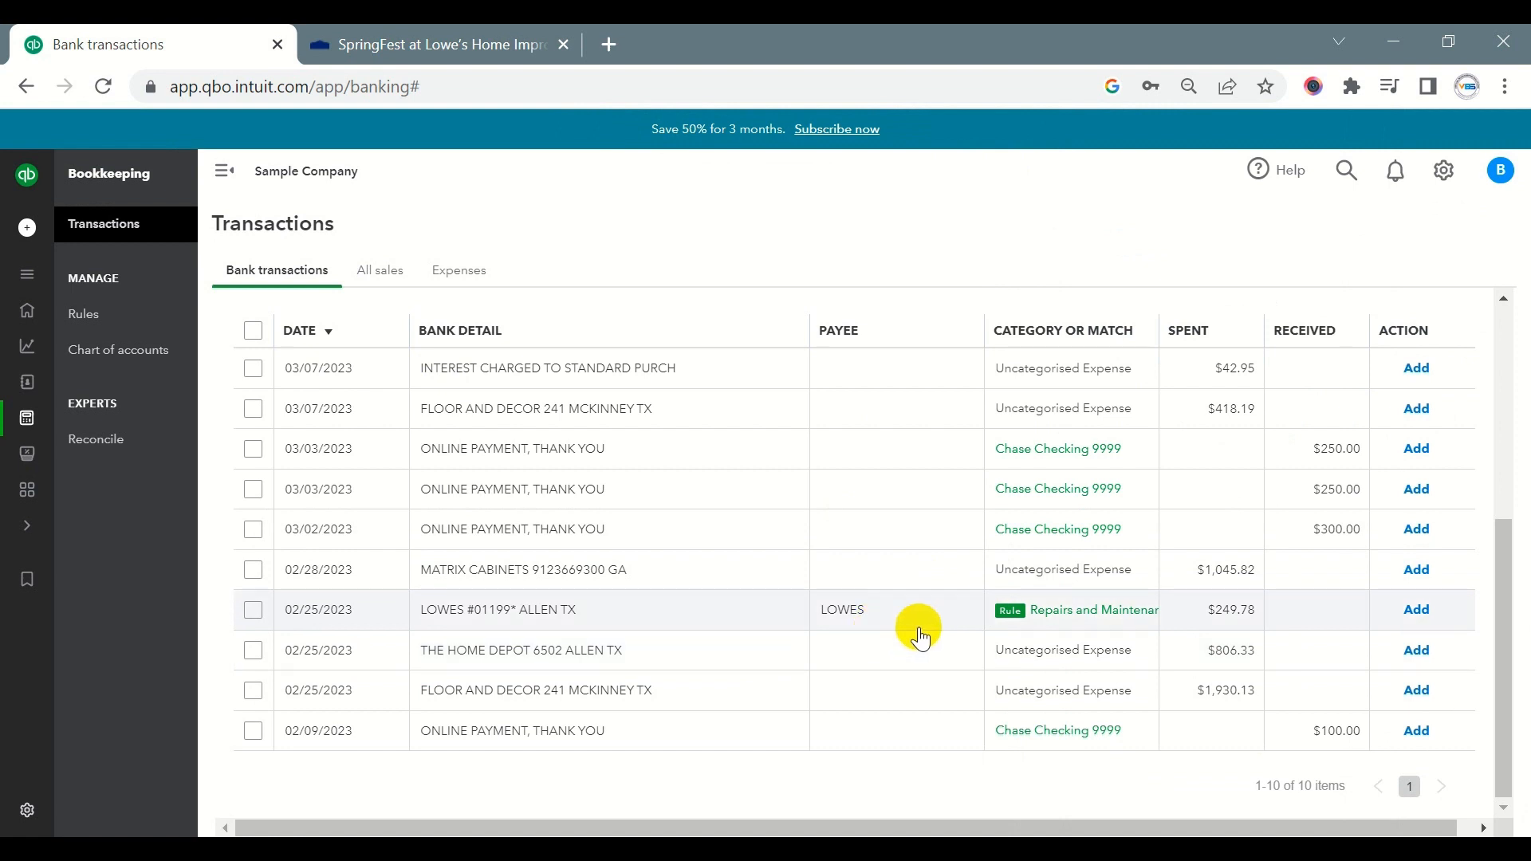
# - Add the rule-categorised 02/25/2023 LOWES transaction without selecting a class
pyautogui.click(1419, 611)
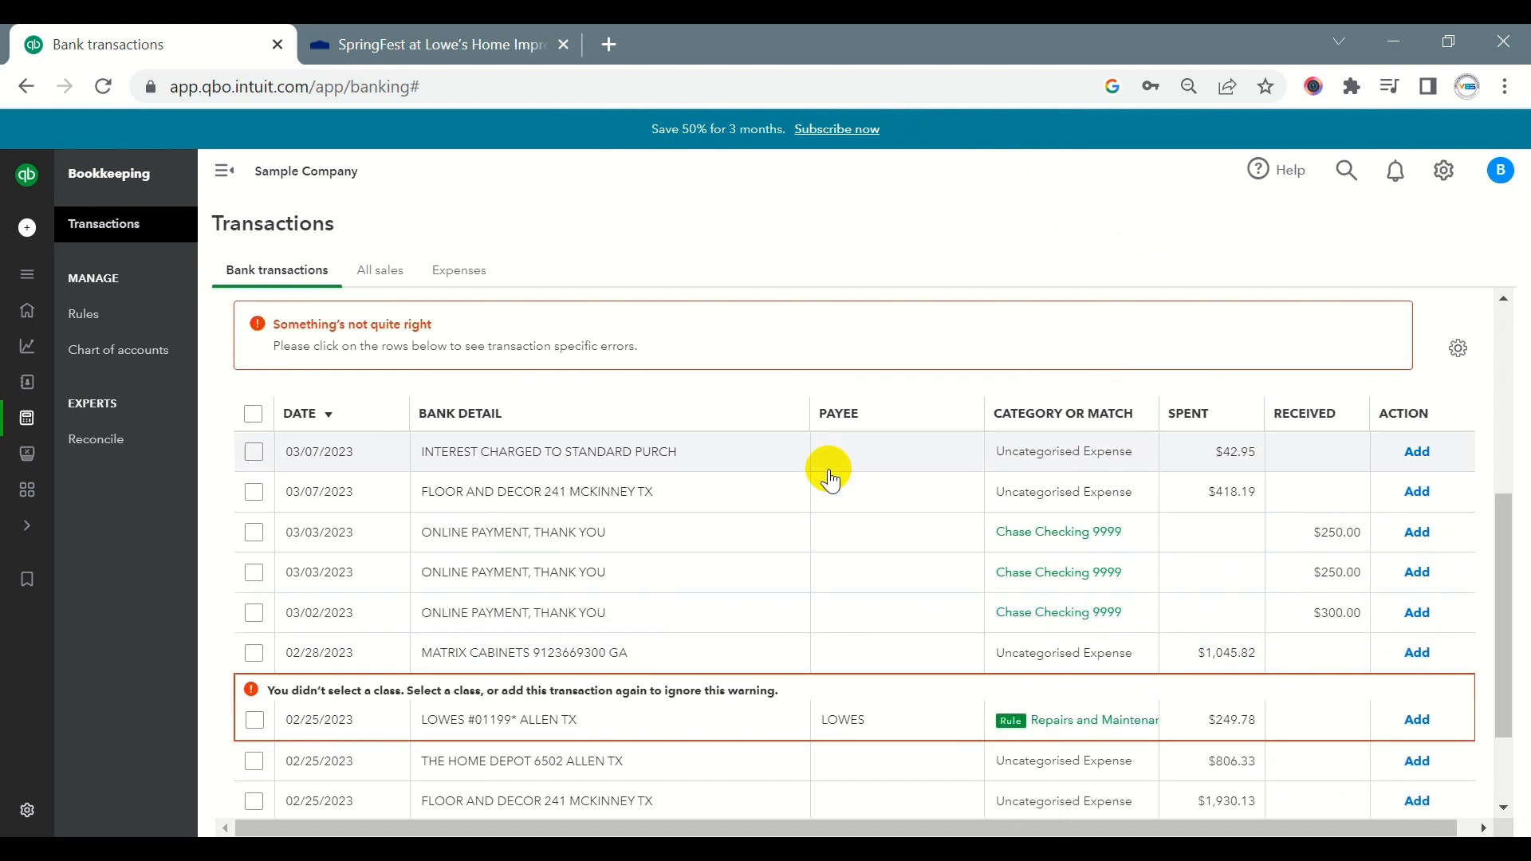
pyautogui.click(1416, 721)
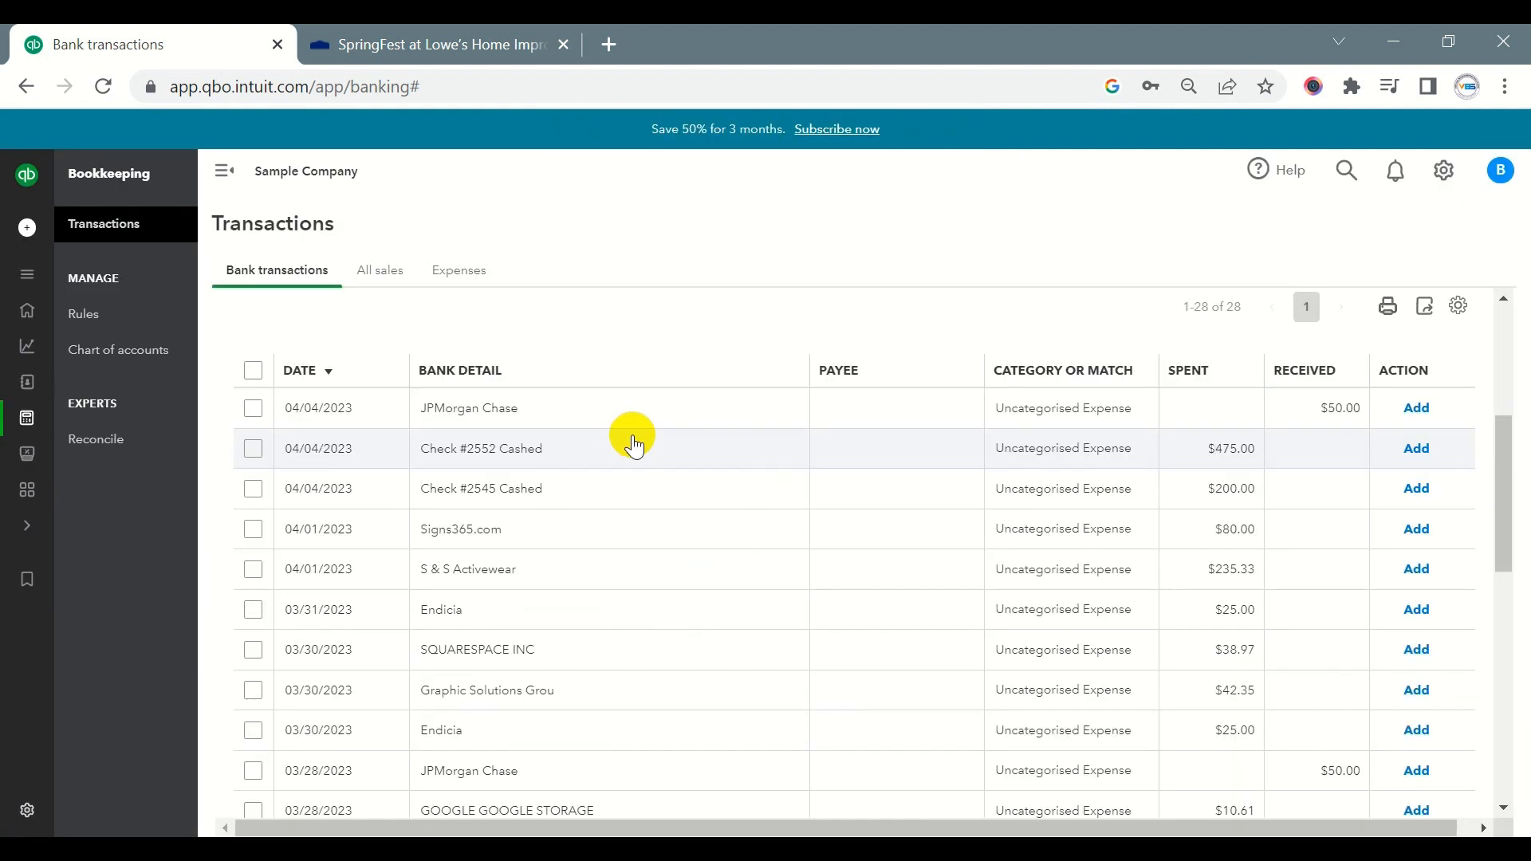
# - Examine the for-review transactions of the Capital_One, Chase_Bank and Chase Checking accounts for suggested matches and paired transfers
pyautogui.scroll(-7, 629, 439)
pyautogui.scroll(-5, 643, 441)
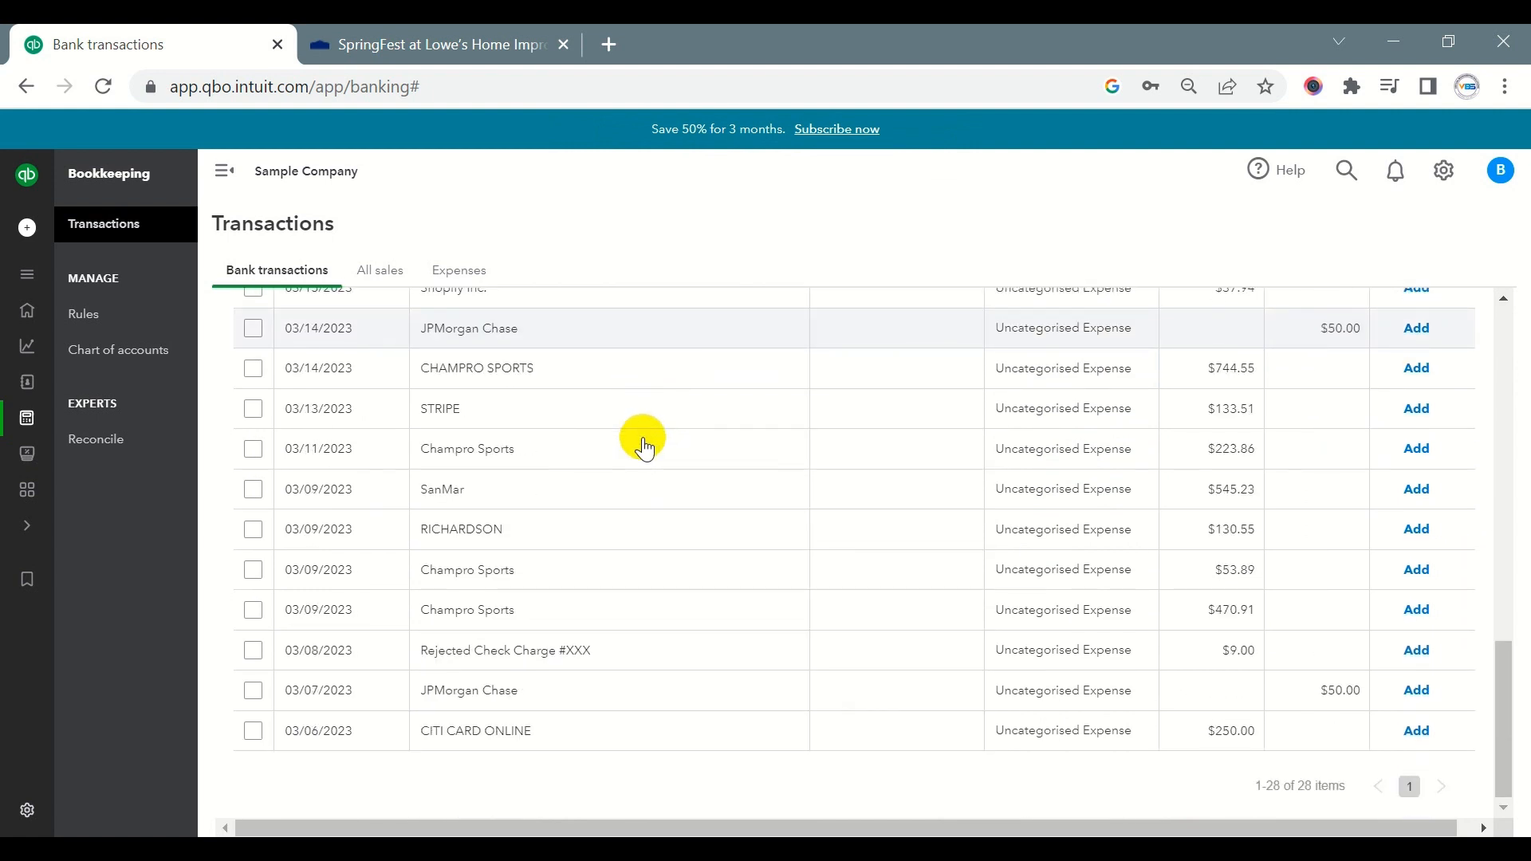
pyautogui.scroll(15, 643, 439)
pyautogui.click(882, 438)
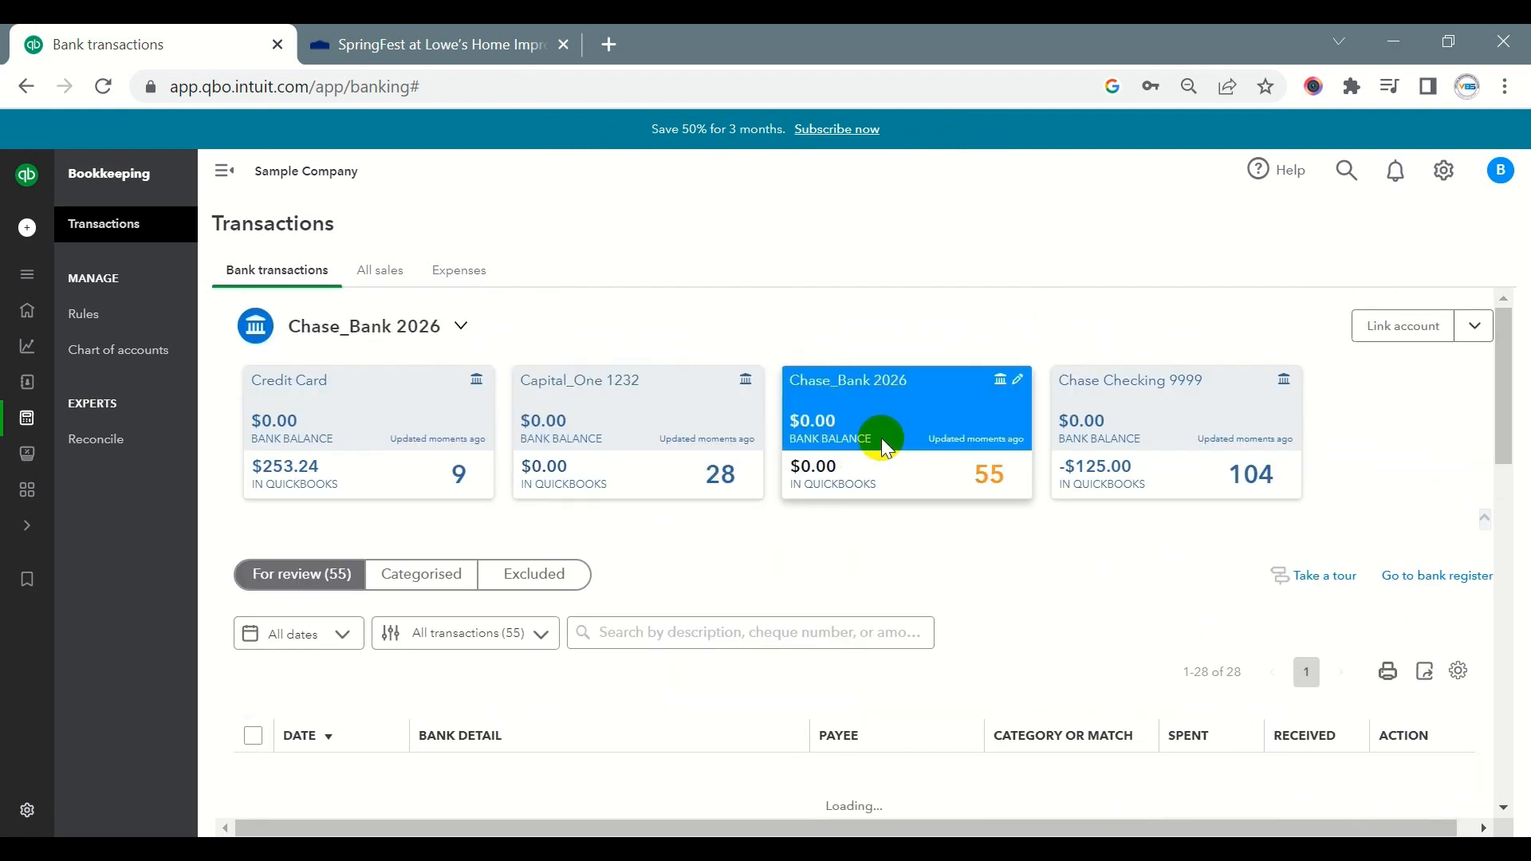
pyautogui.scroll(-6, 878, 439)
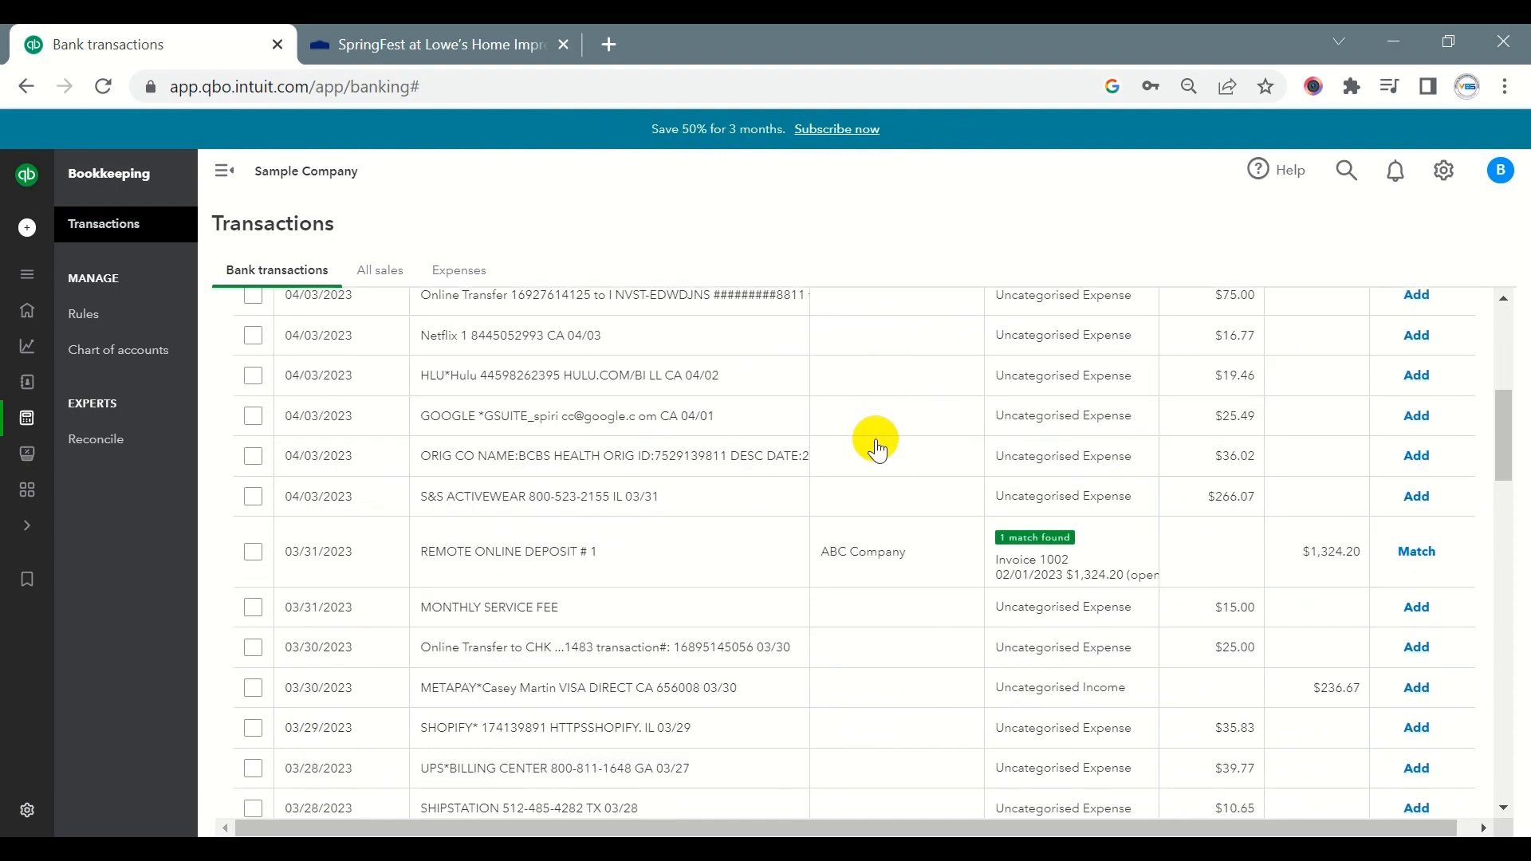
pyautogui.scroll(-10, 878, 449)
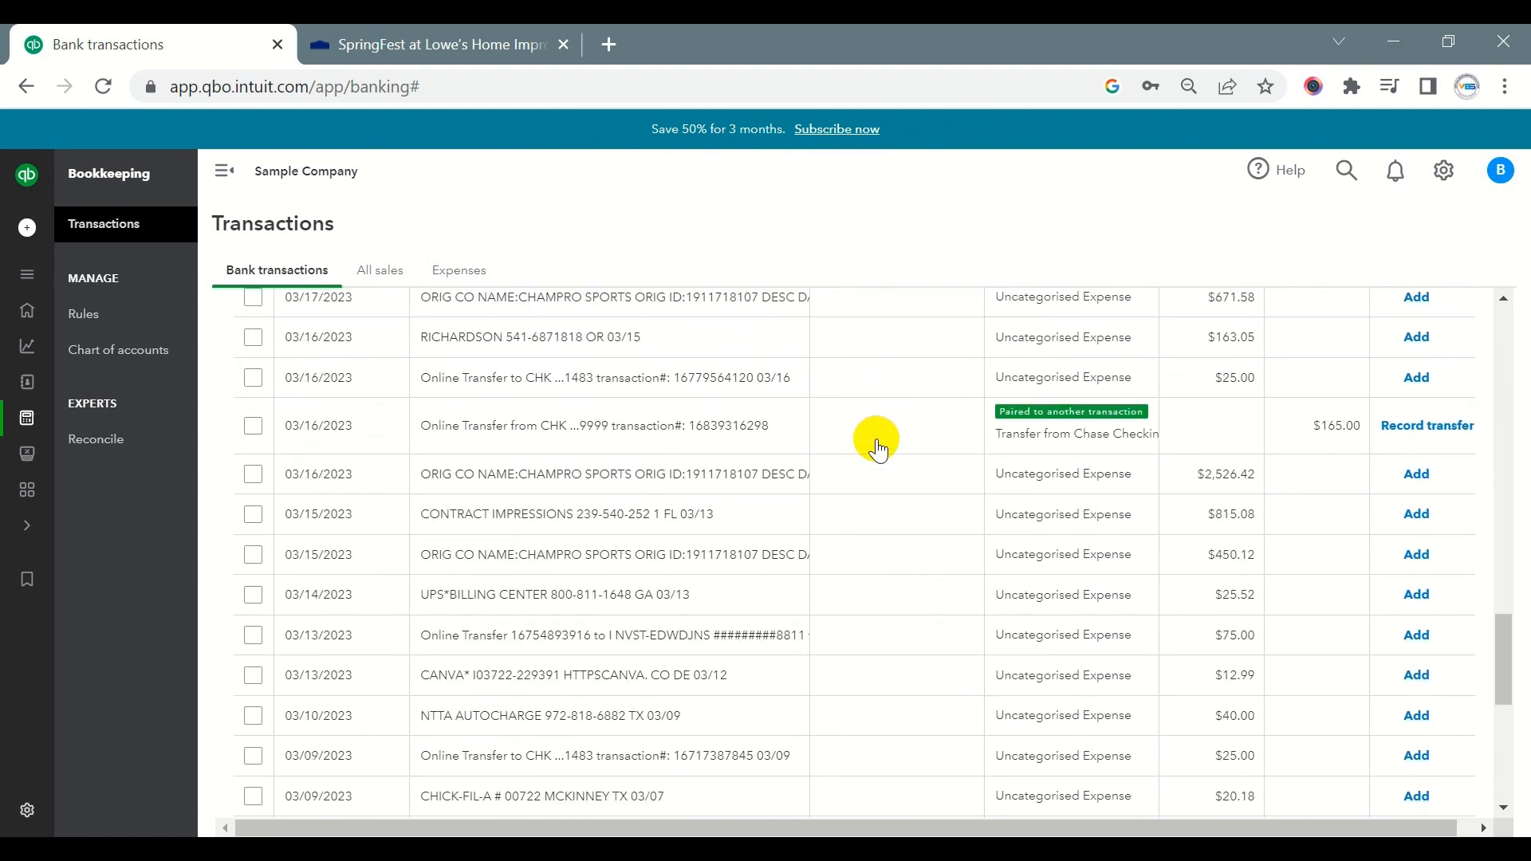
pyautogui.scroll(12, 879, 448)
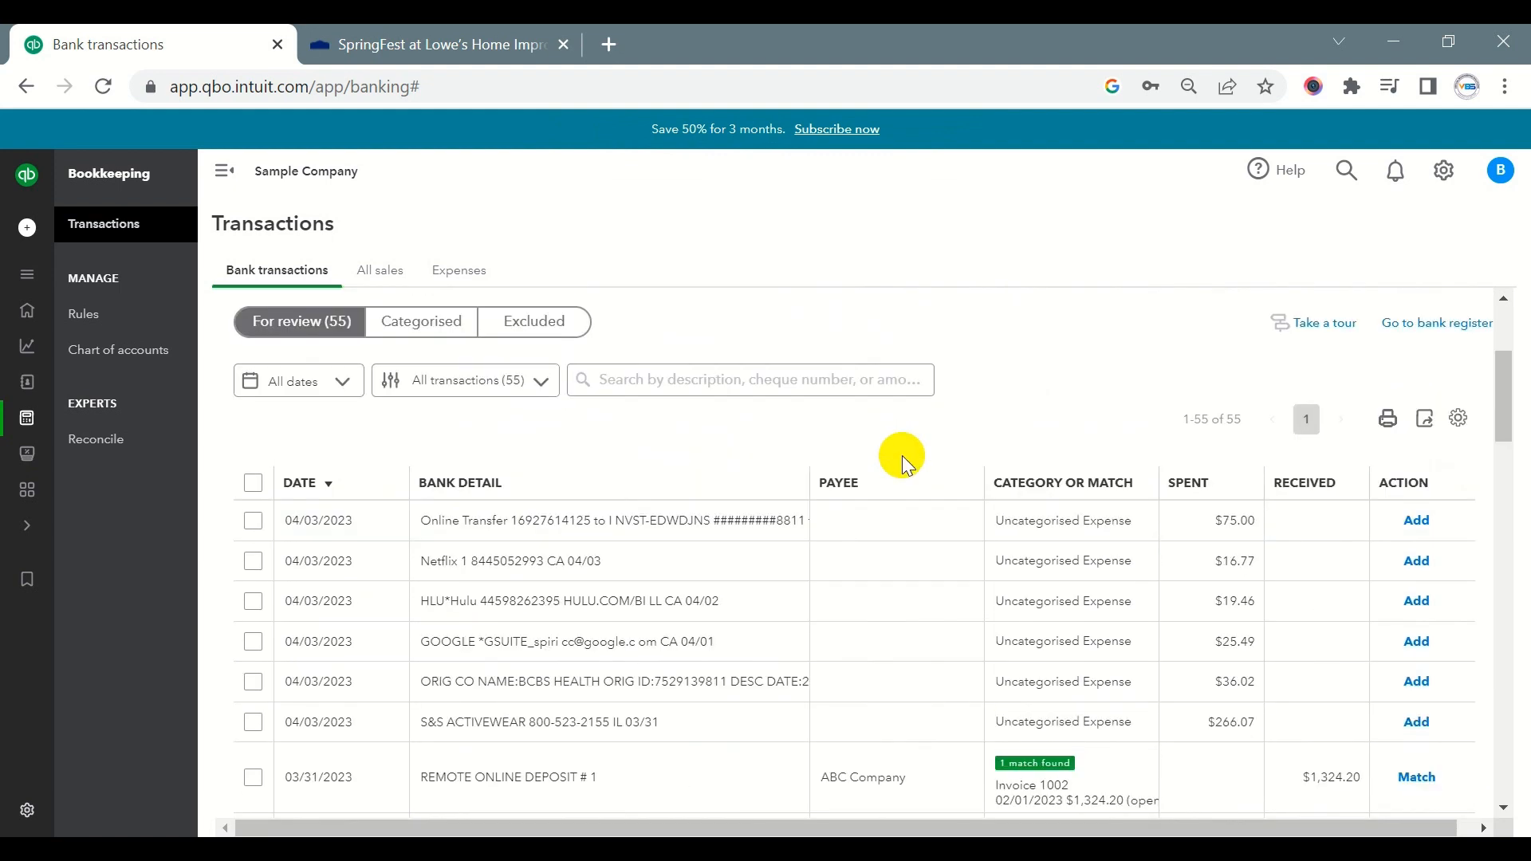
pyautogui.scroll(2, 1100, 447)
pyautogui.click(1162, 384)
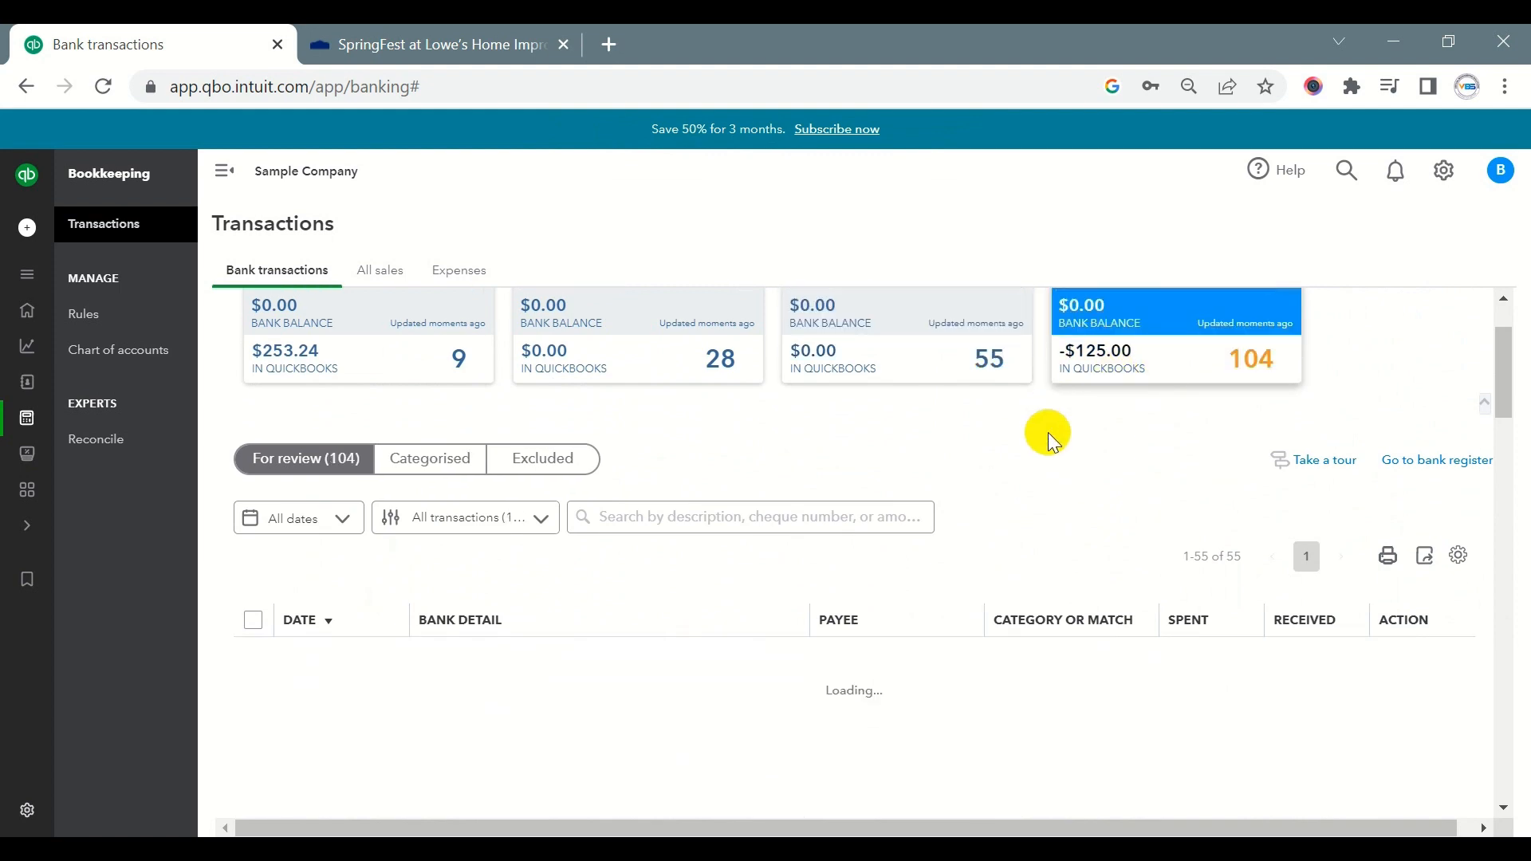
pyautogui.scroll(-4, 1048, 432)
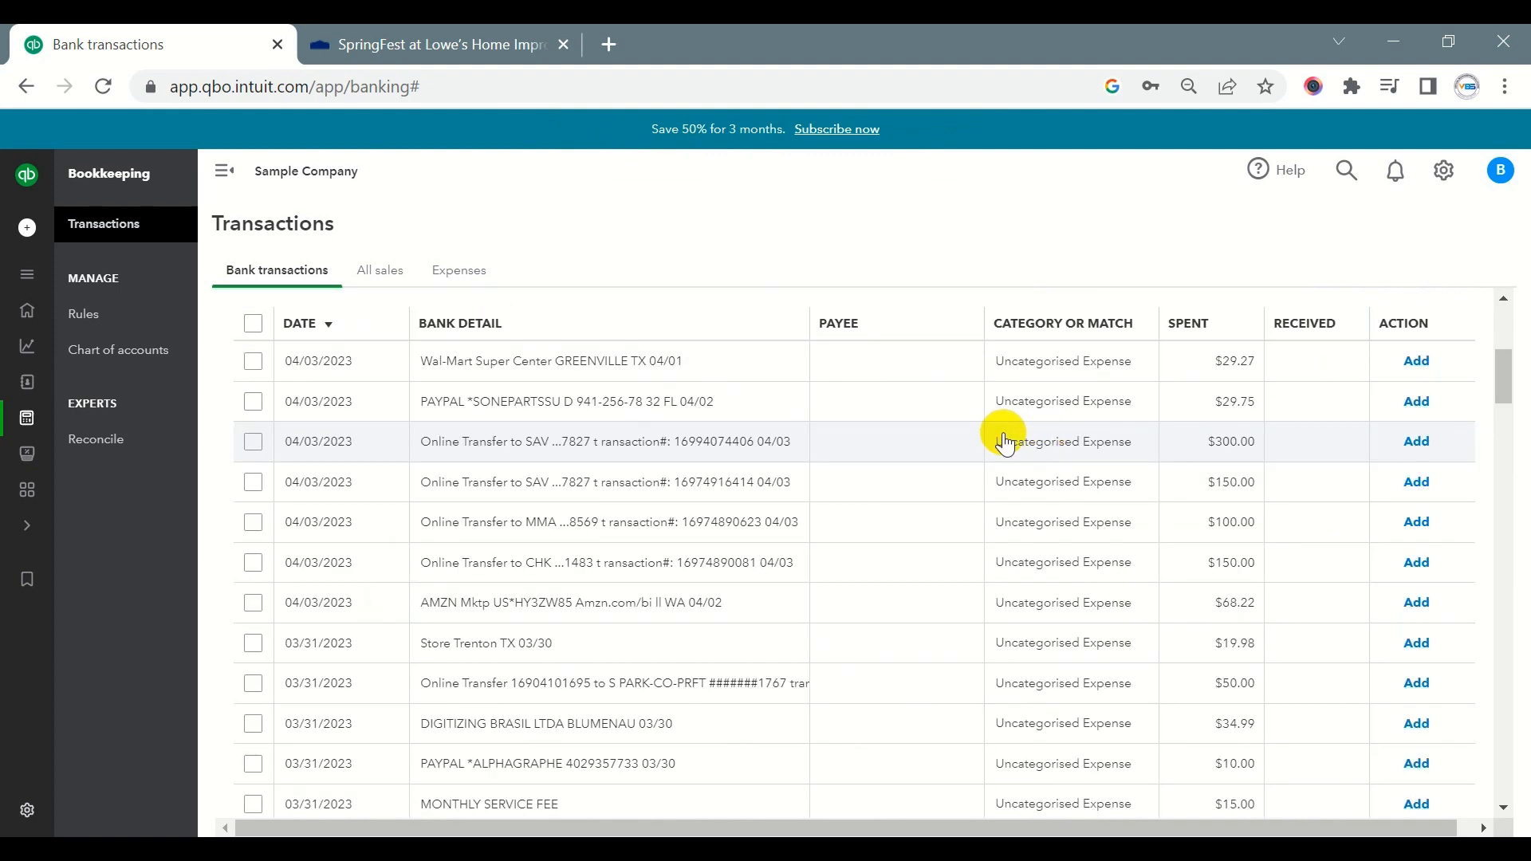
pyautogui.scroll(-10, 1001, 439)
pyautogui.scroll(-15, 1000, 441)
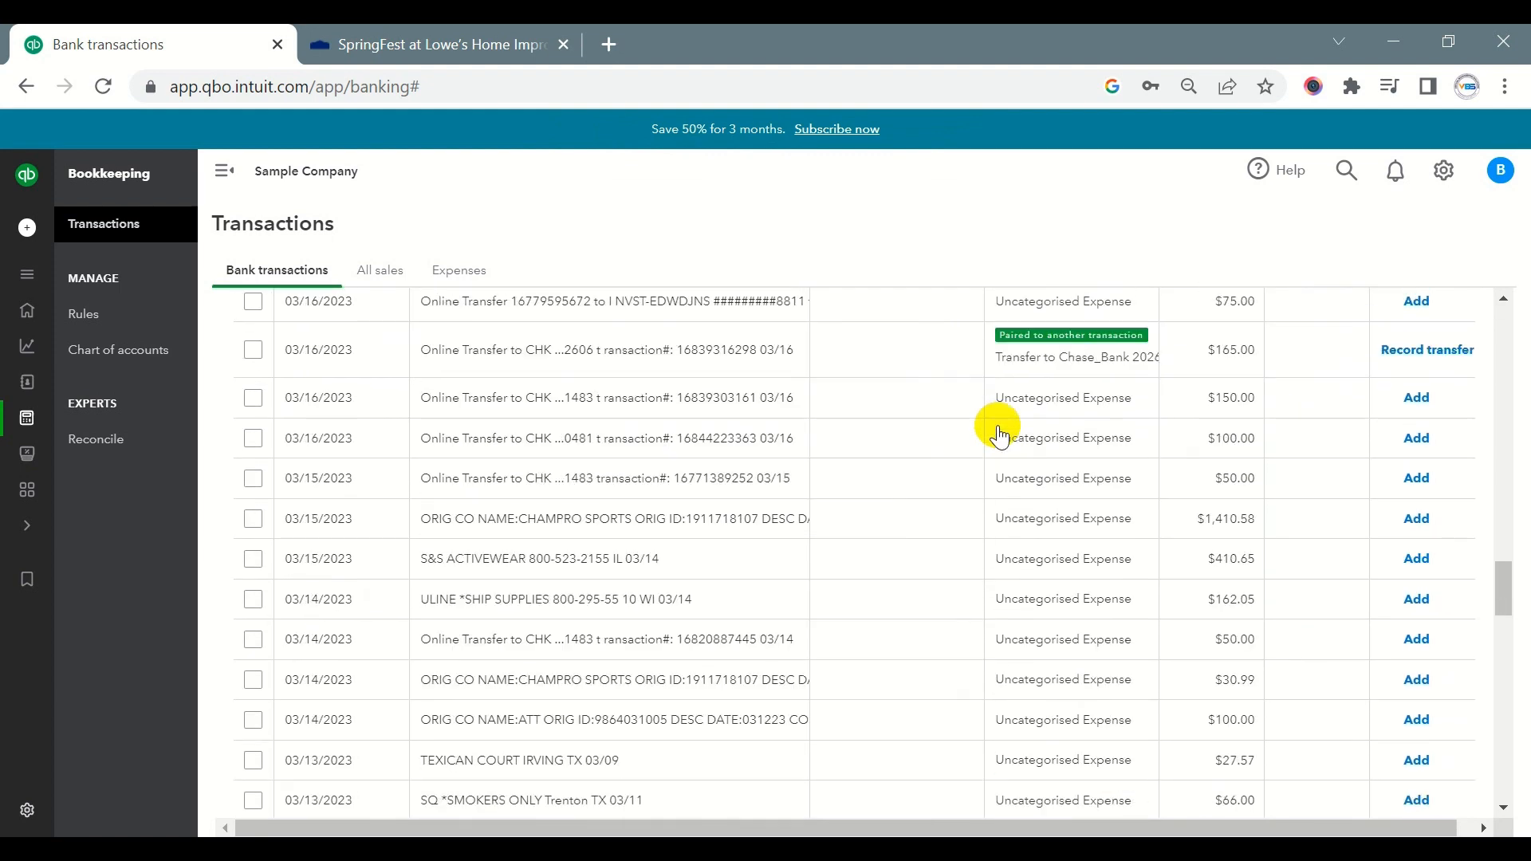
# - Examine the rest of the Chase Checking for-review transactions and the for-review list of the Credit Card account
pyautogui.scroll(-6, 1001, 437)
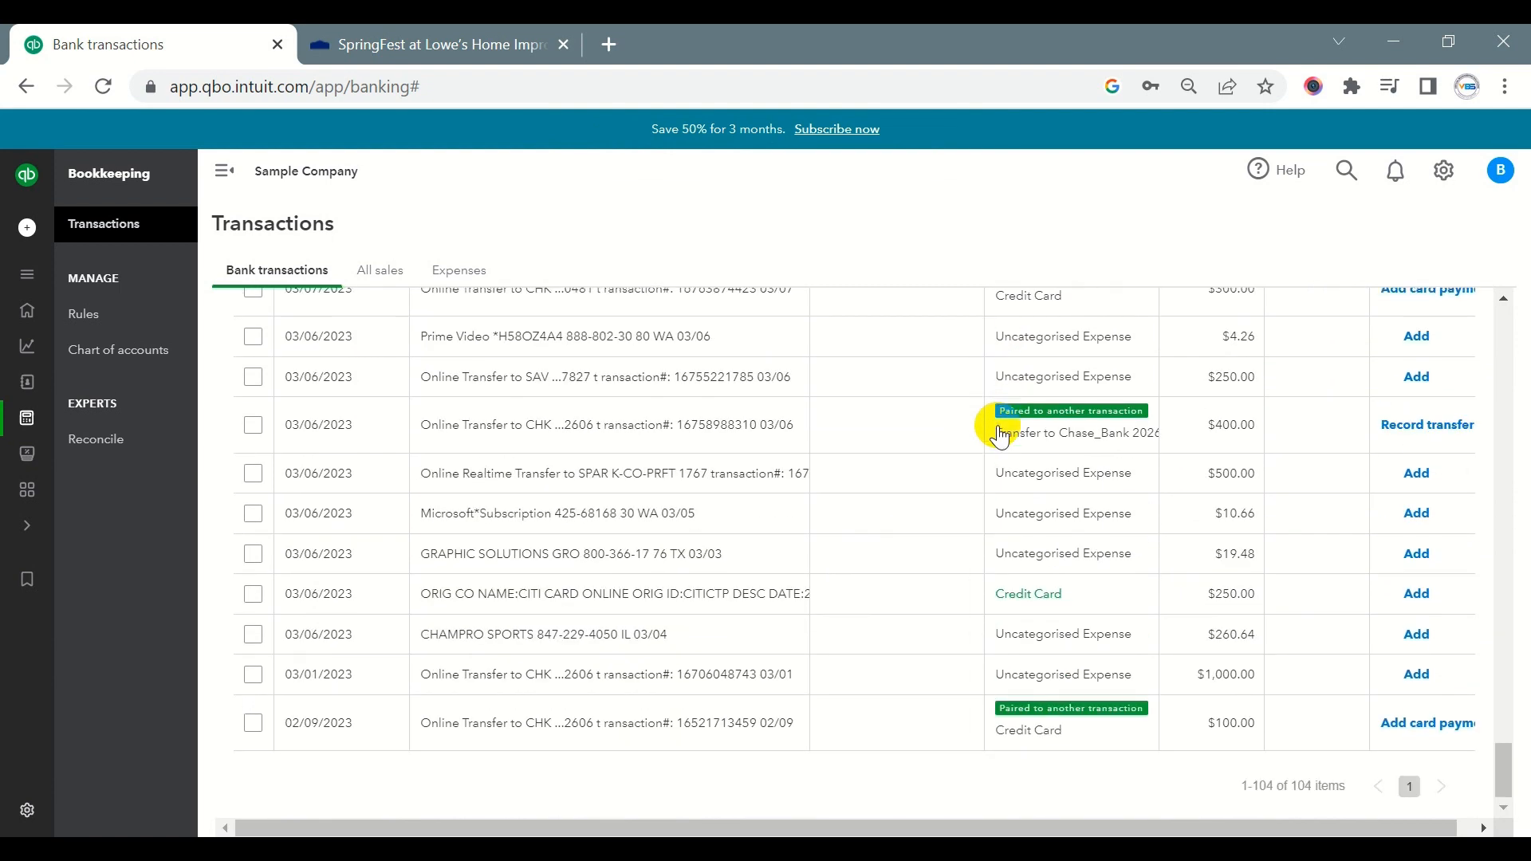
pyautogui.scroll(15, 1013, 435)
pyautogui.scroll(15, 1020, 423)
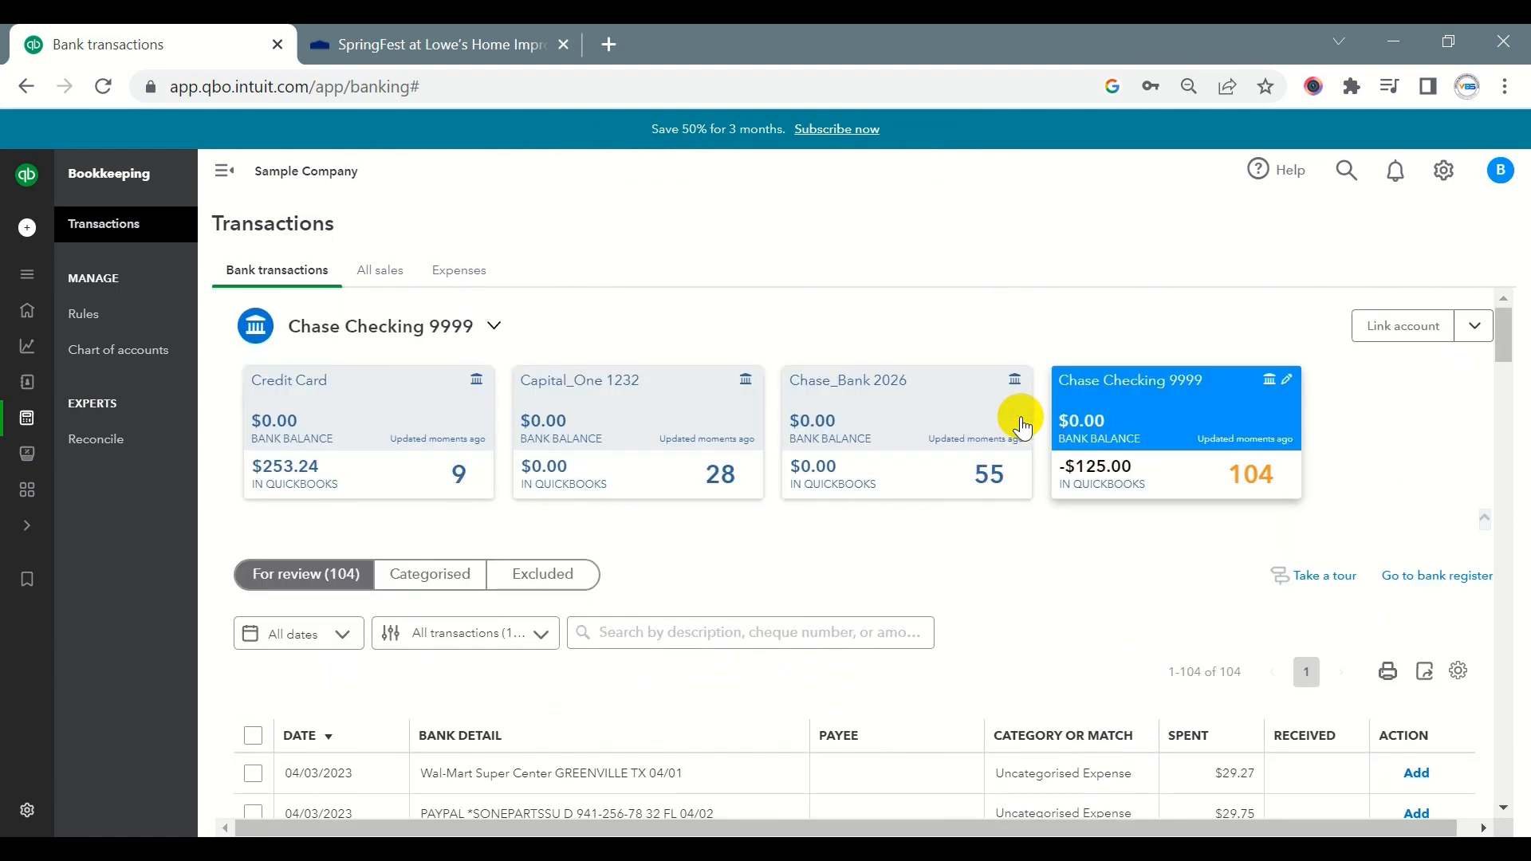
pyautogui.click(378, 430)
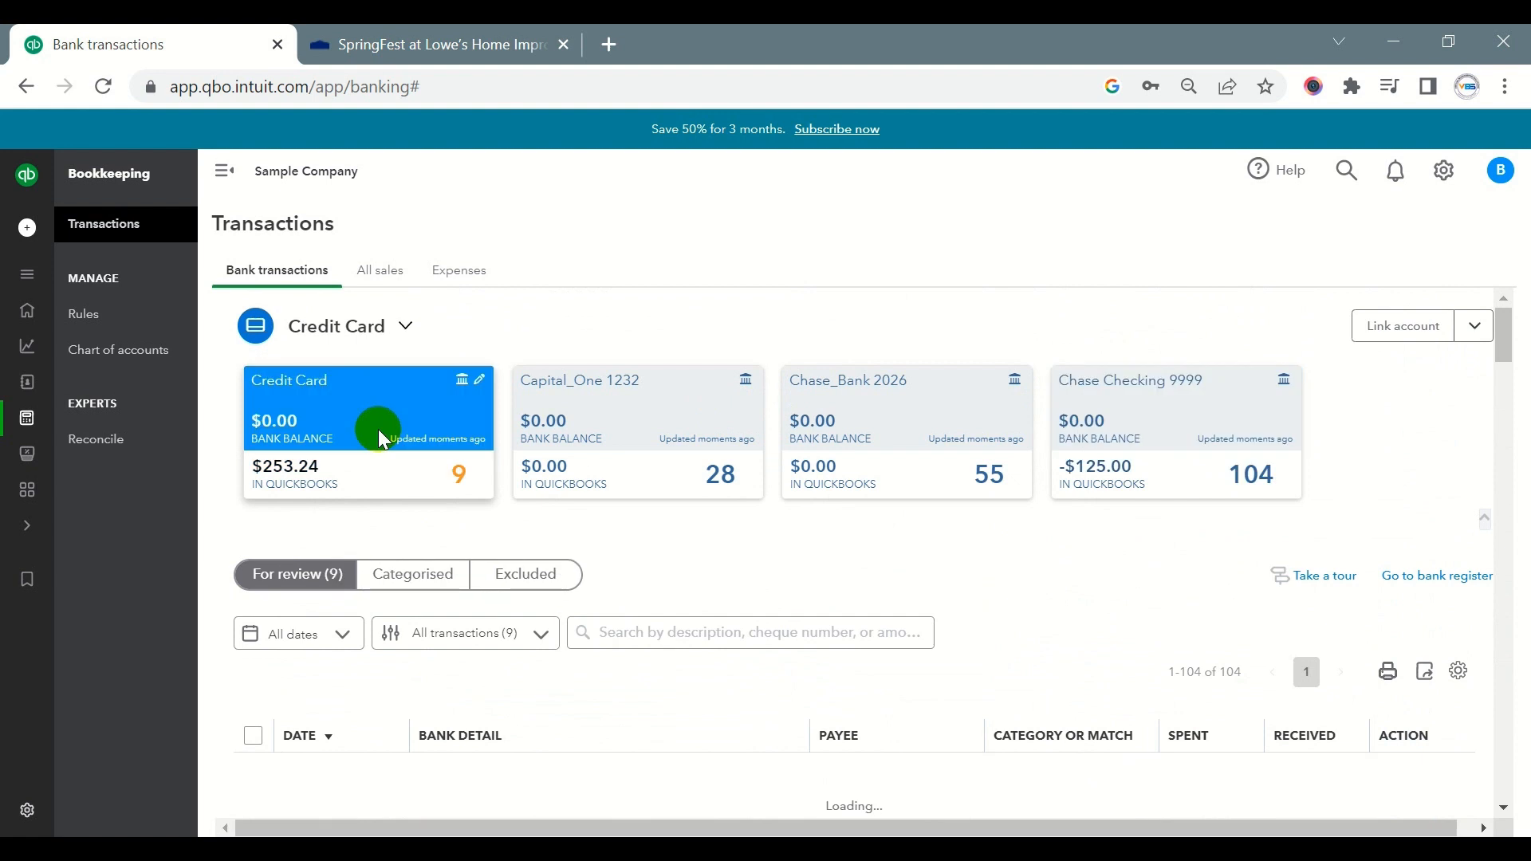
pyautogui.scroll(-4, 508, 583)
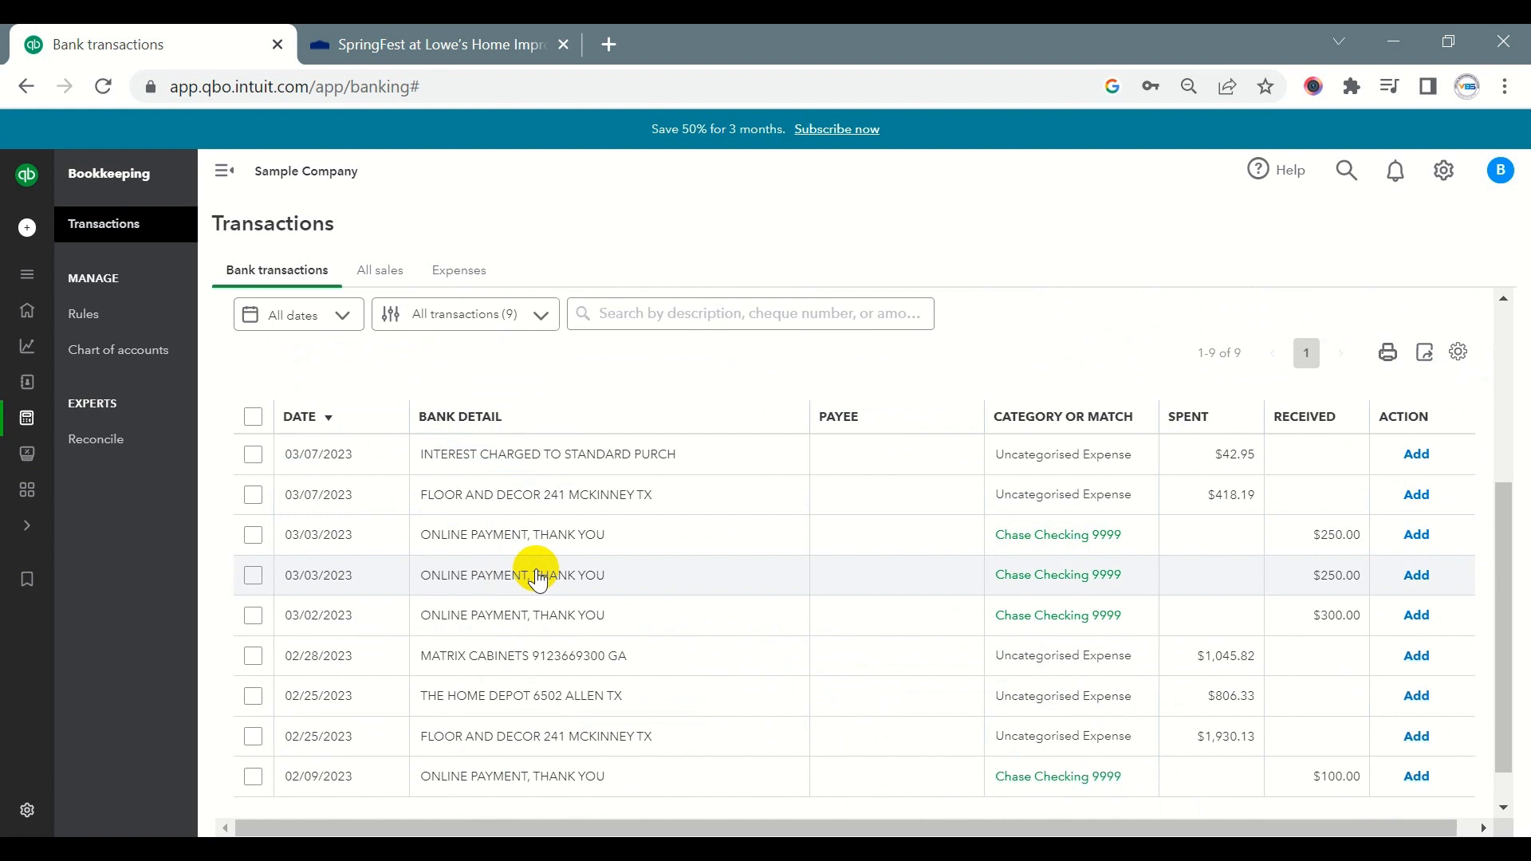
pyautogui.scroll(4, 539, 558)
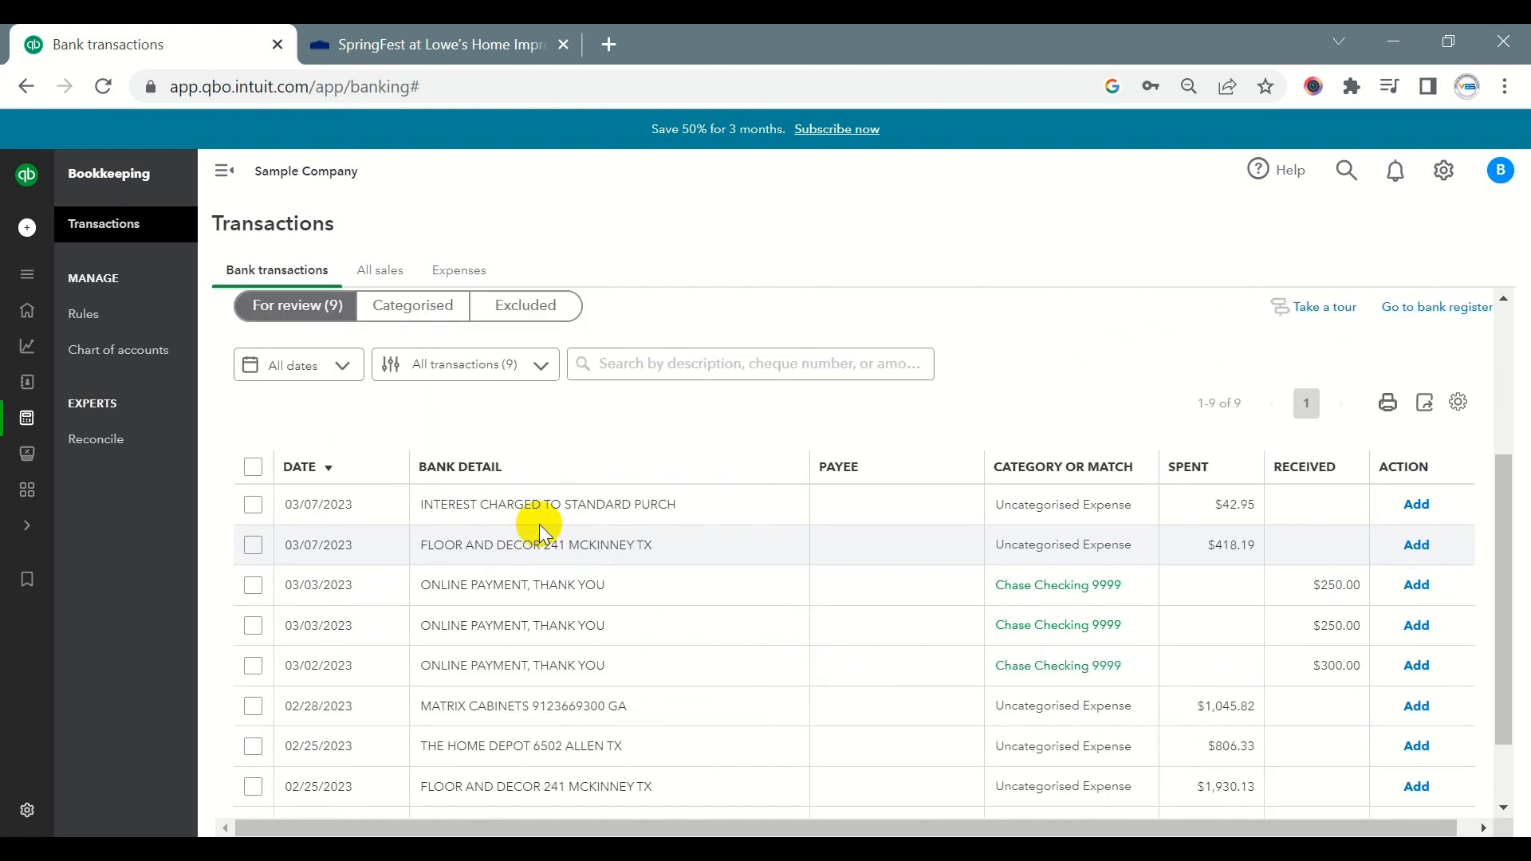
# - Open the Capital_One account and view the transaction table's settings for columns, grouping, transaction details and page size
pyautogui.click(630, 399)
pyautogui.scroll(-4, 642, 407)
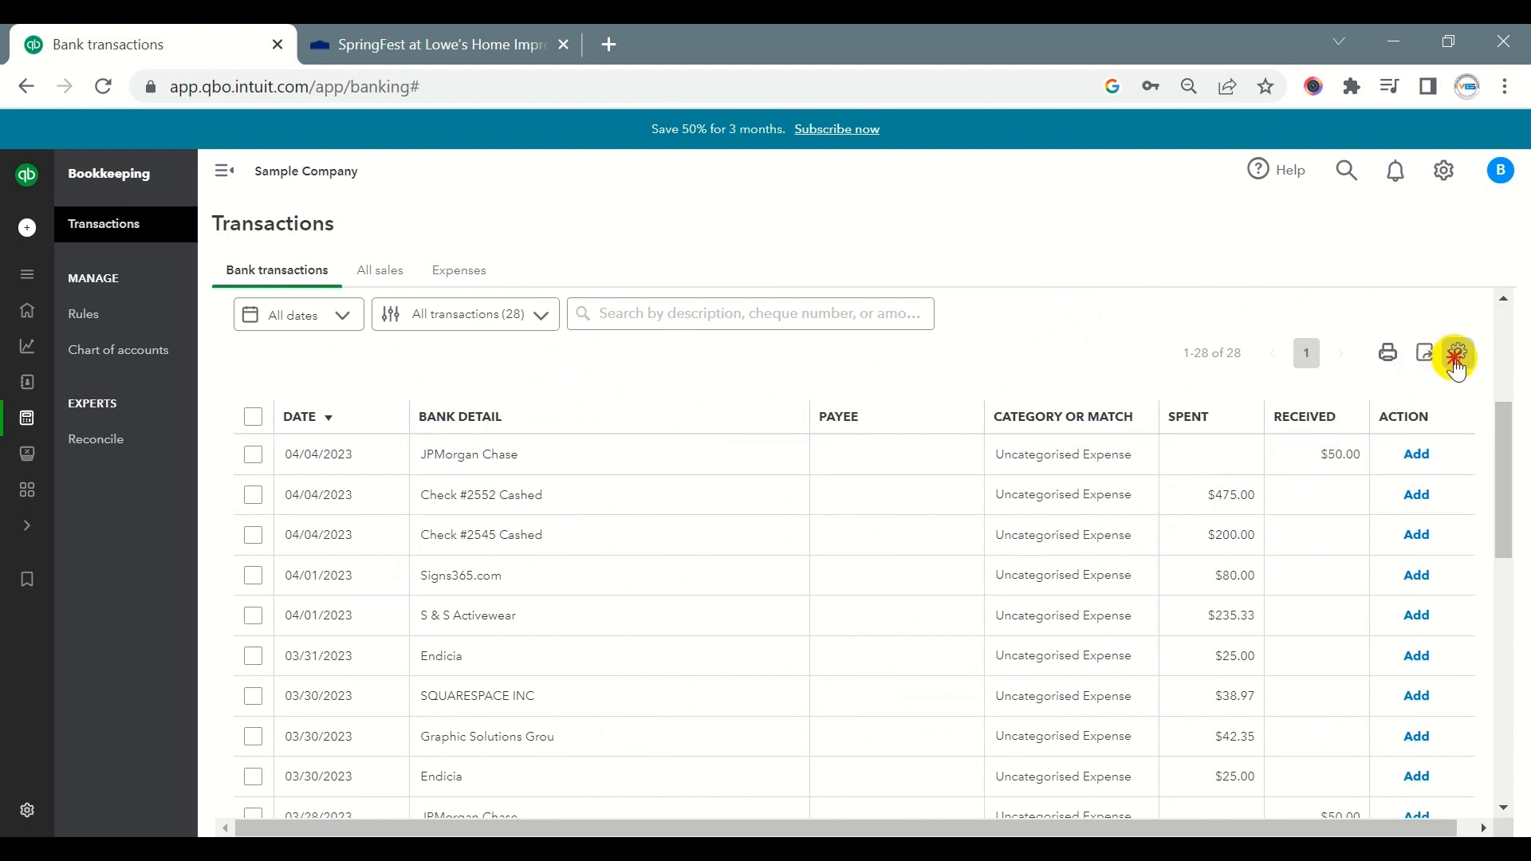
pyautogui.click(1459, 354)
pyautogui.scroll(-2, 1350, 542)
pyautogui.scroll(-2, 1326, 591)
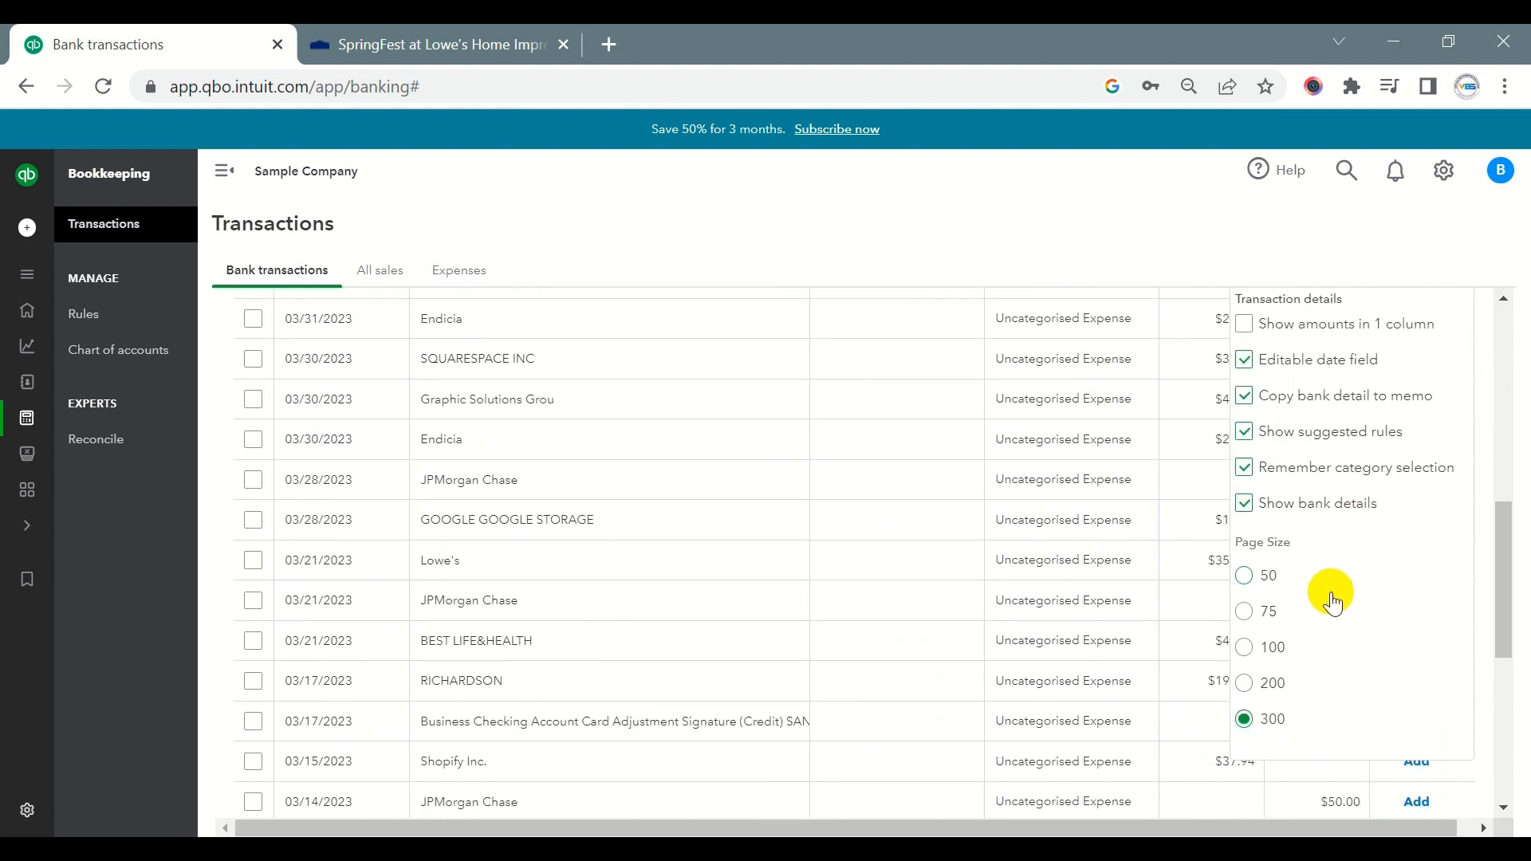
pyautogui.scroll(4, 1328, 591)
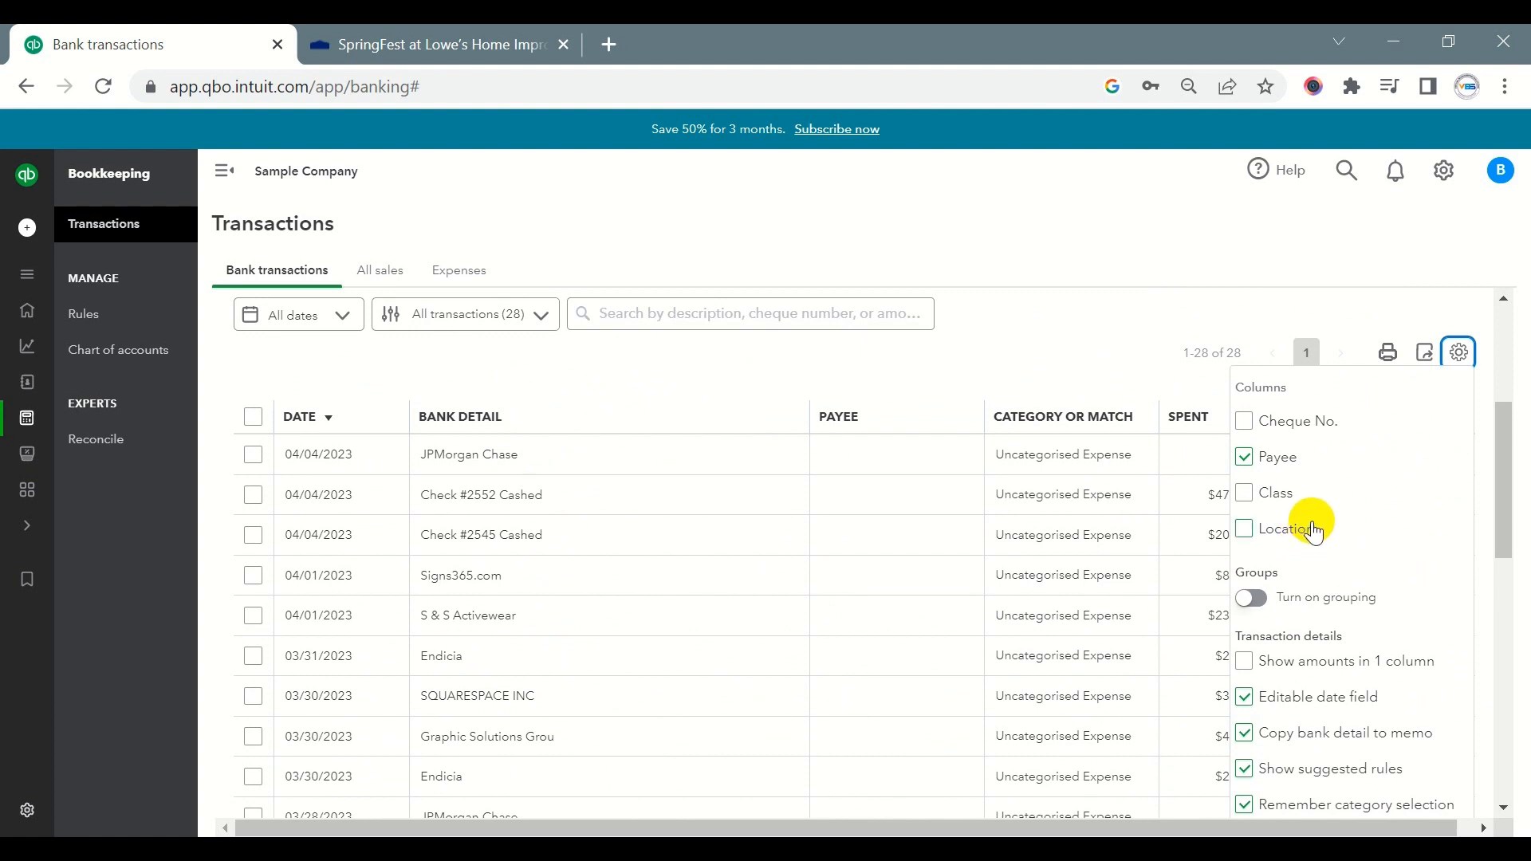
pyautogui.scroll(-5, 1312, 522)
pyautogui.scroll(7, 1311, 518)
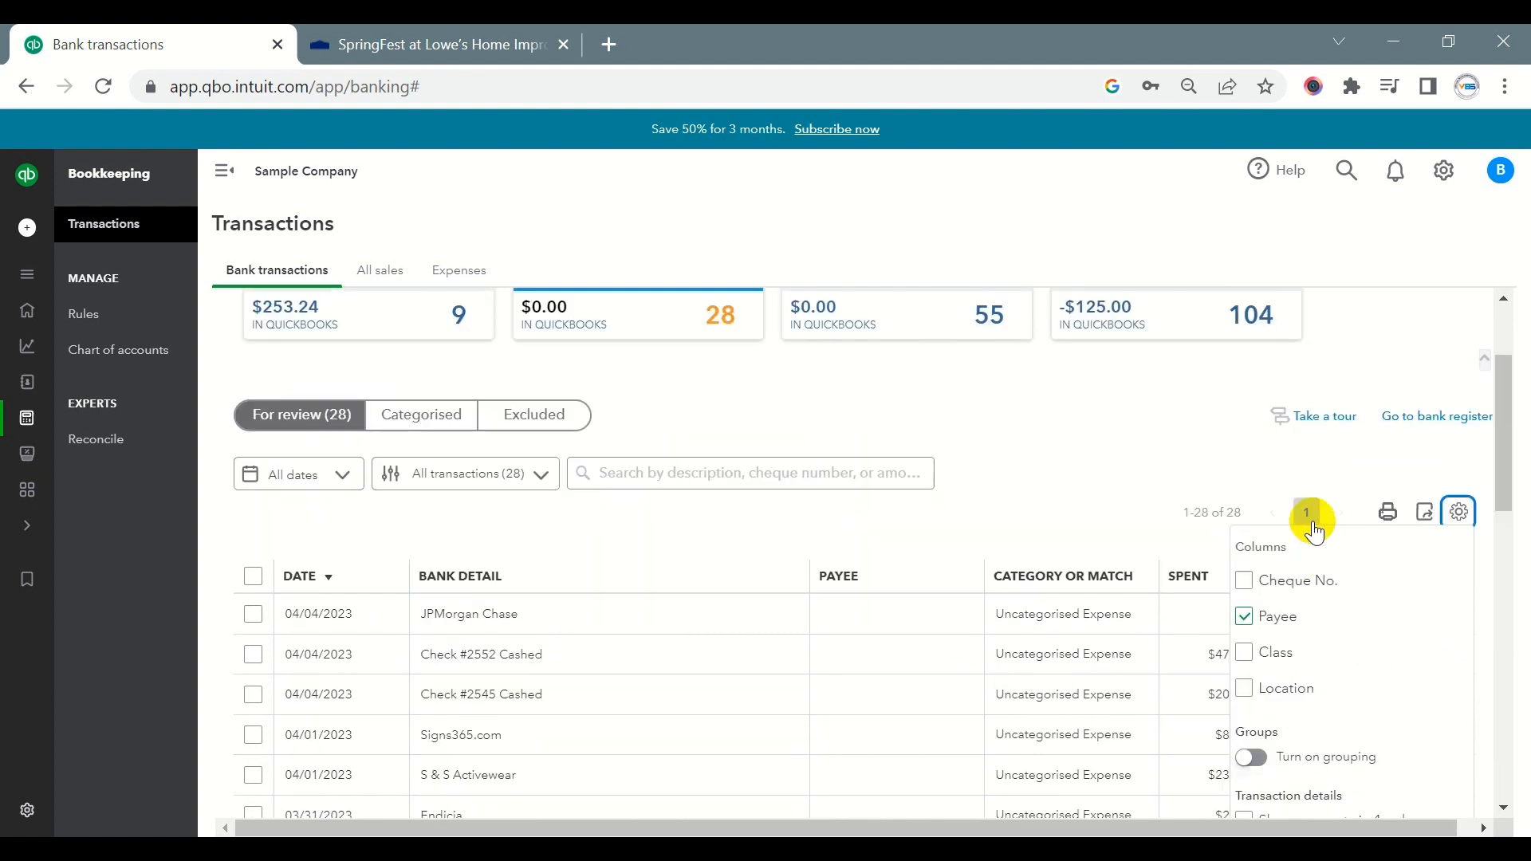
pyautogui.click(1112, 457)
# - Examine the bank details, categories and amounts of all Capital_One for-review transactions
pyautogui.scroll(-2, 1111, 456)
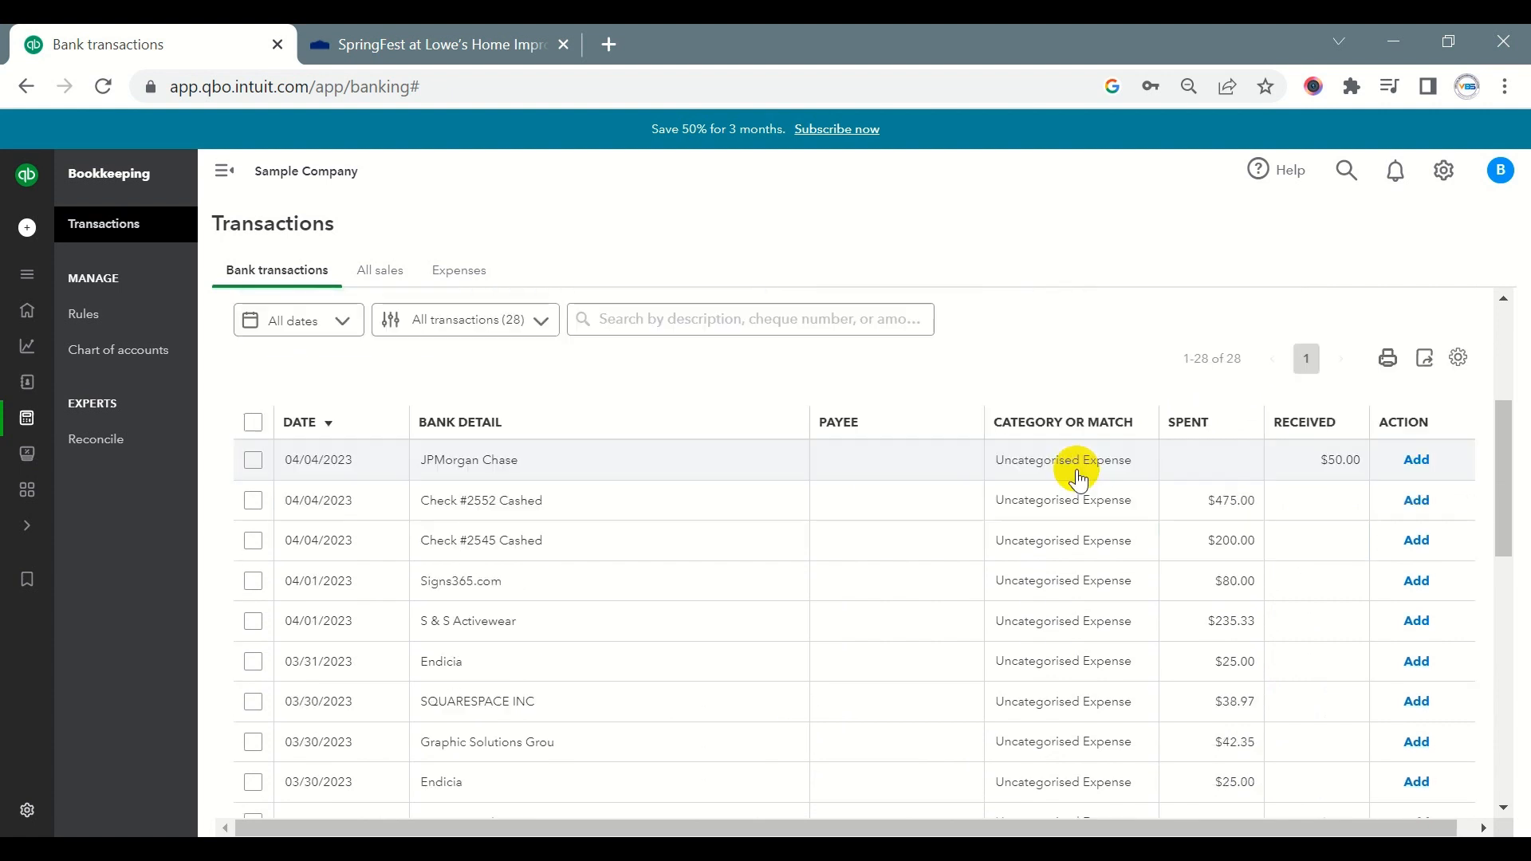
pyautogui.scroll(-8, 601, 547)
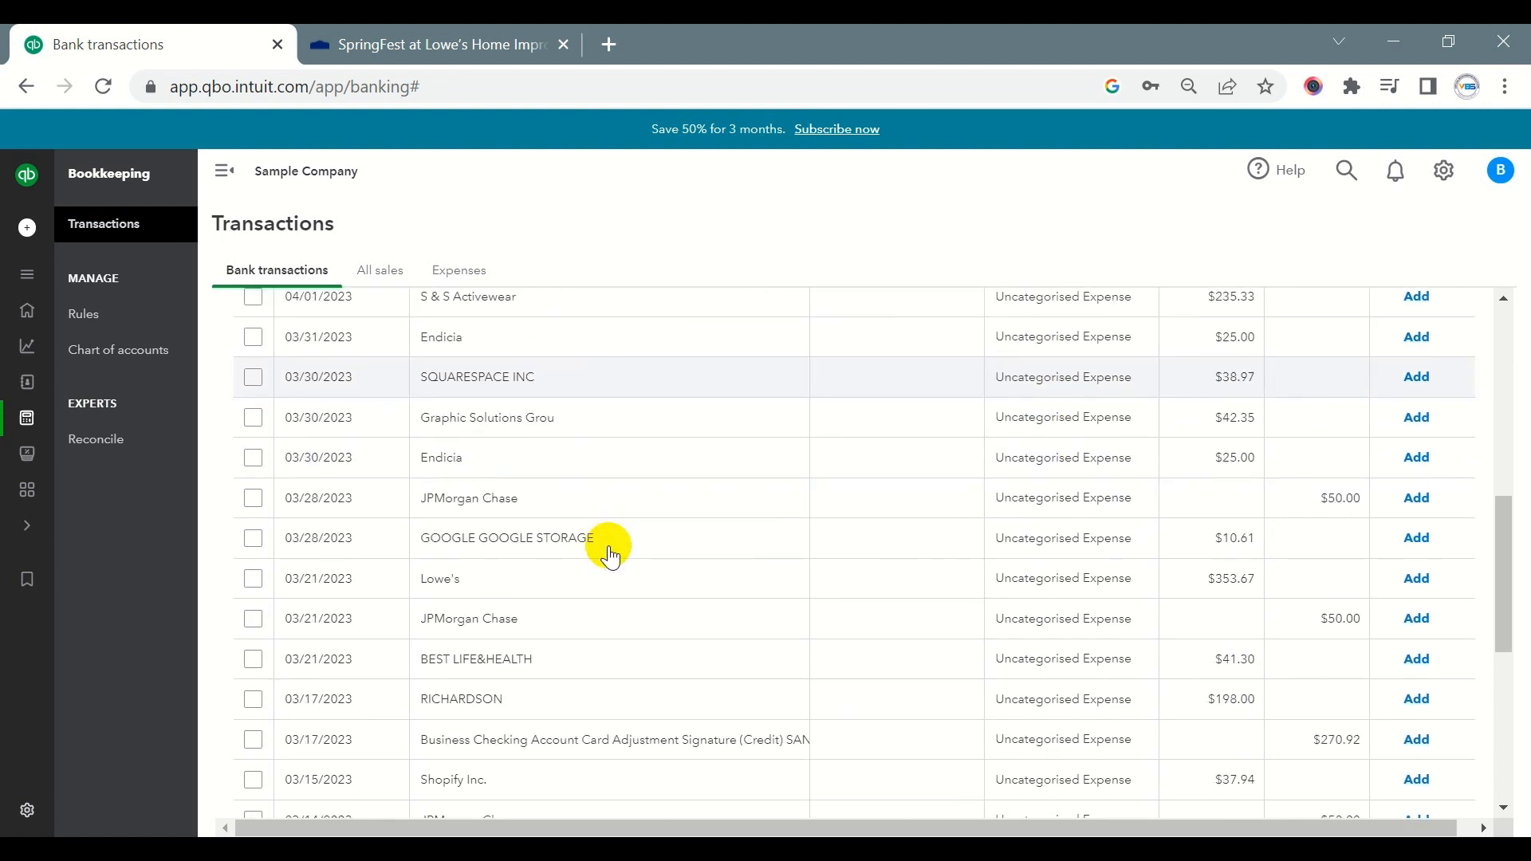
pyautogui.scroll(-2, 611, 556)
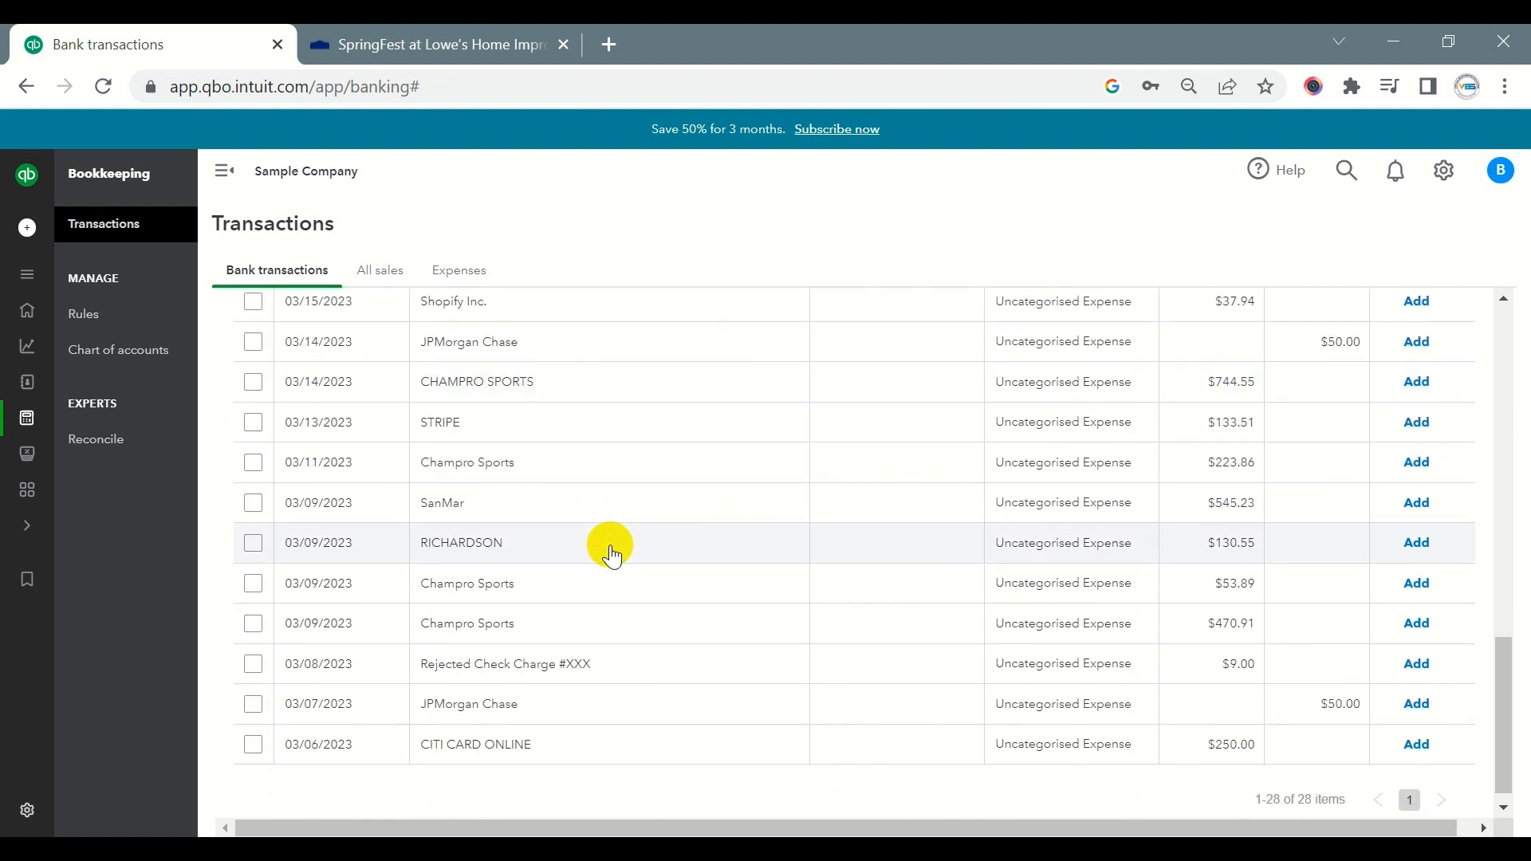
pyautogui.scroll(2, 562, 482)
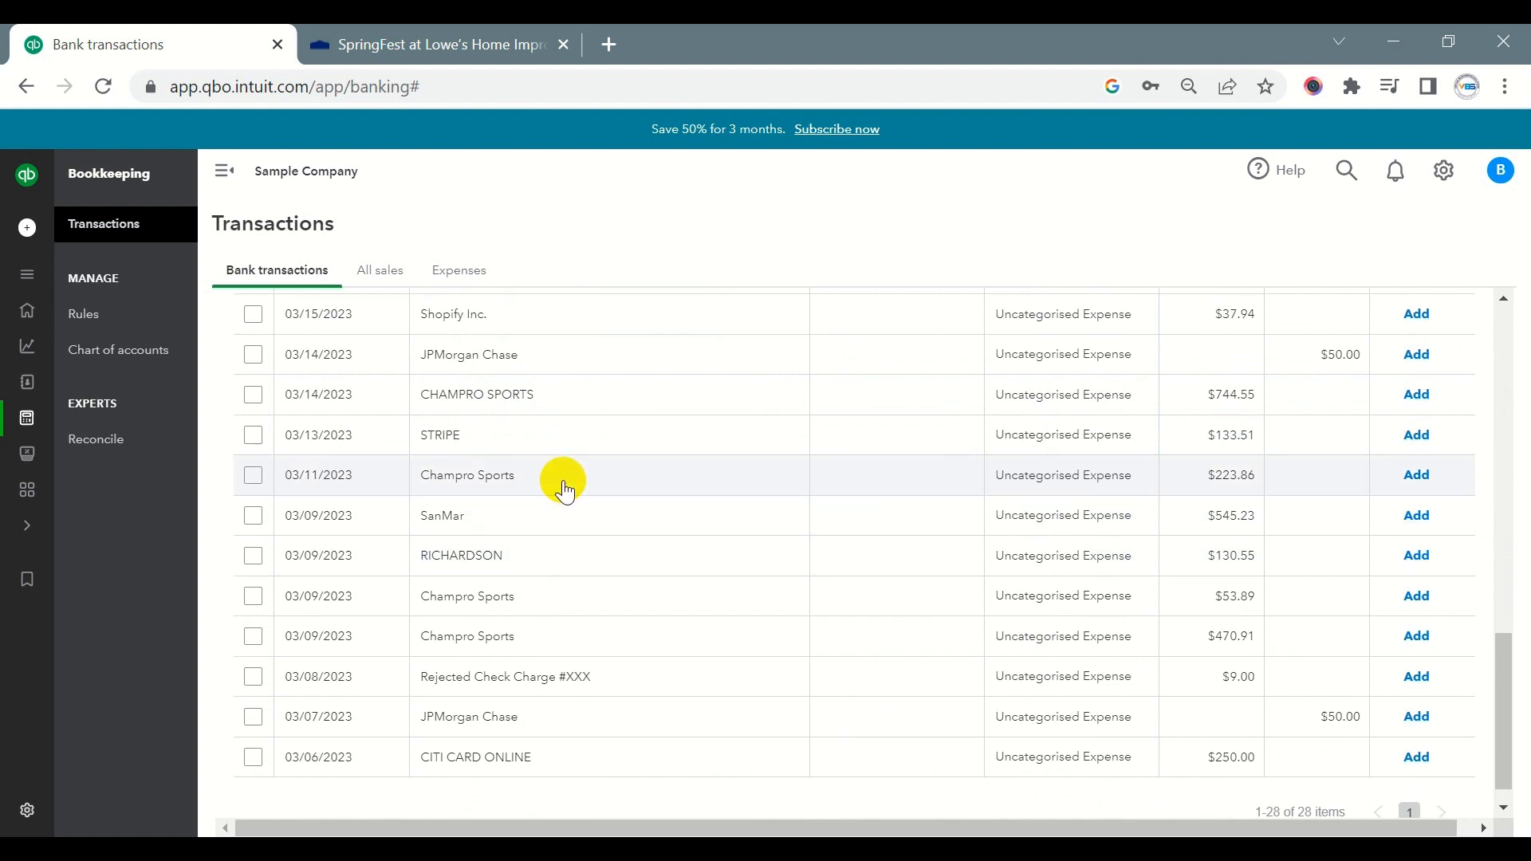
pyautogui.scroll(-2, 565, 489)
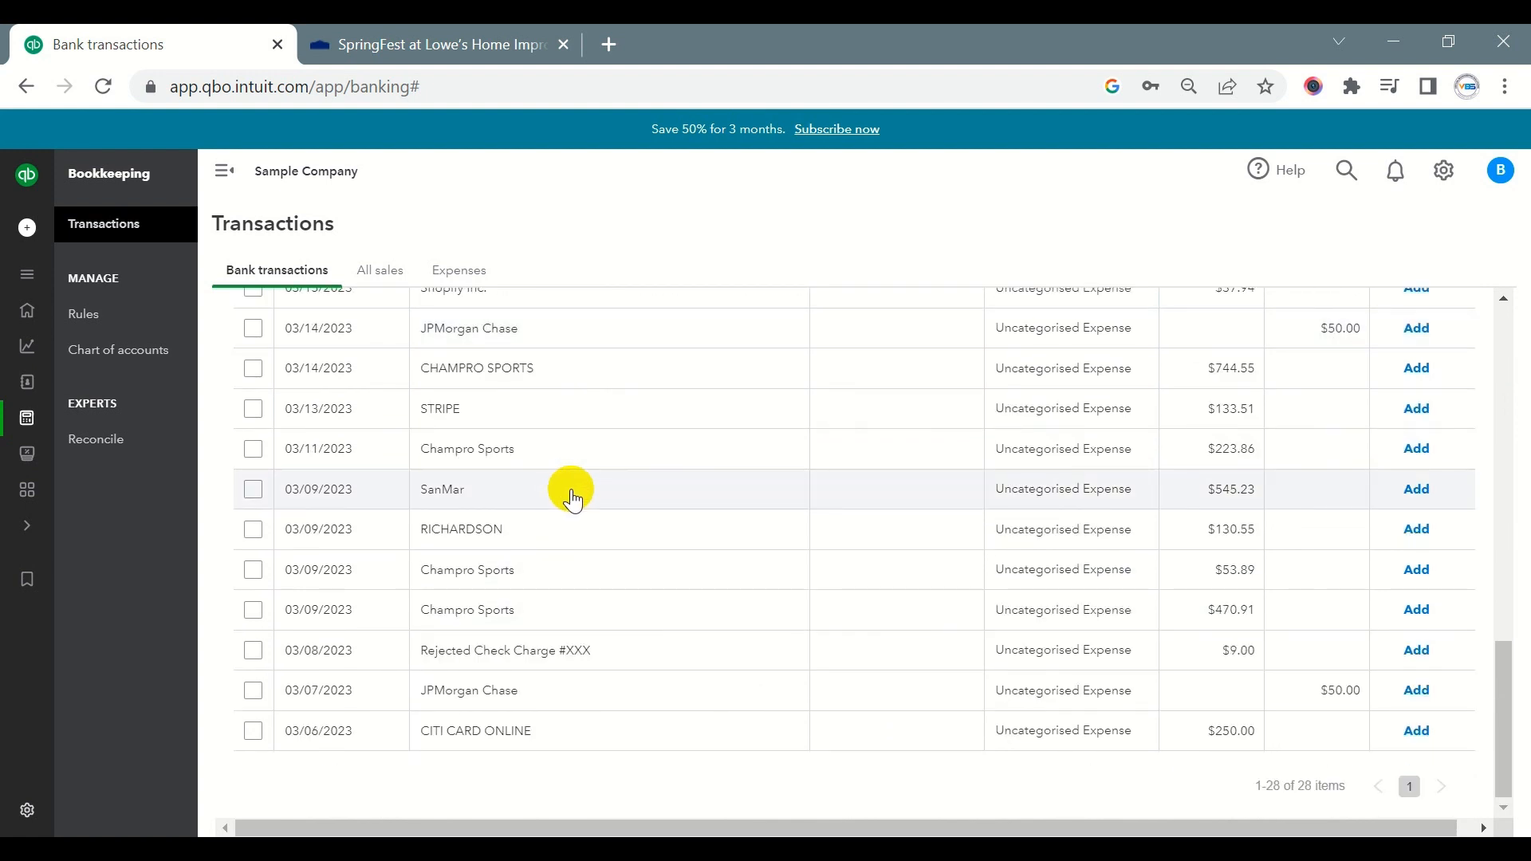
pyautogui.scroll(10, 573, 498)
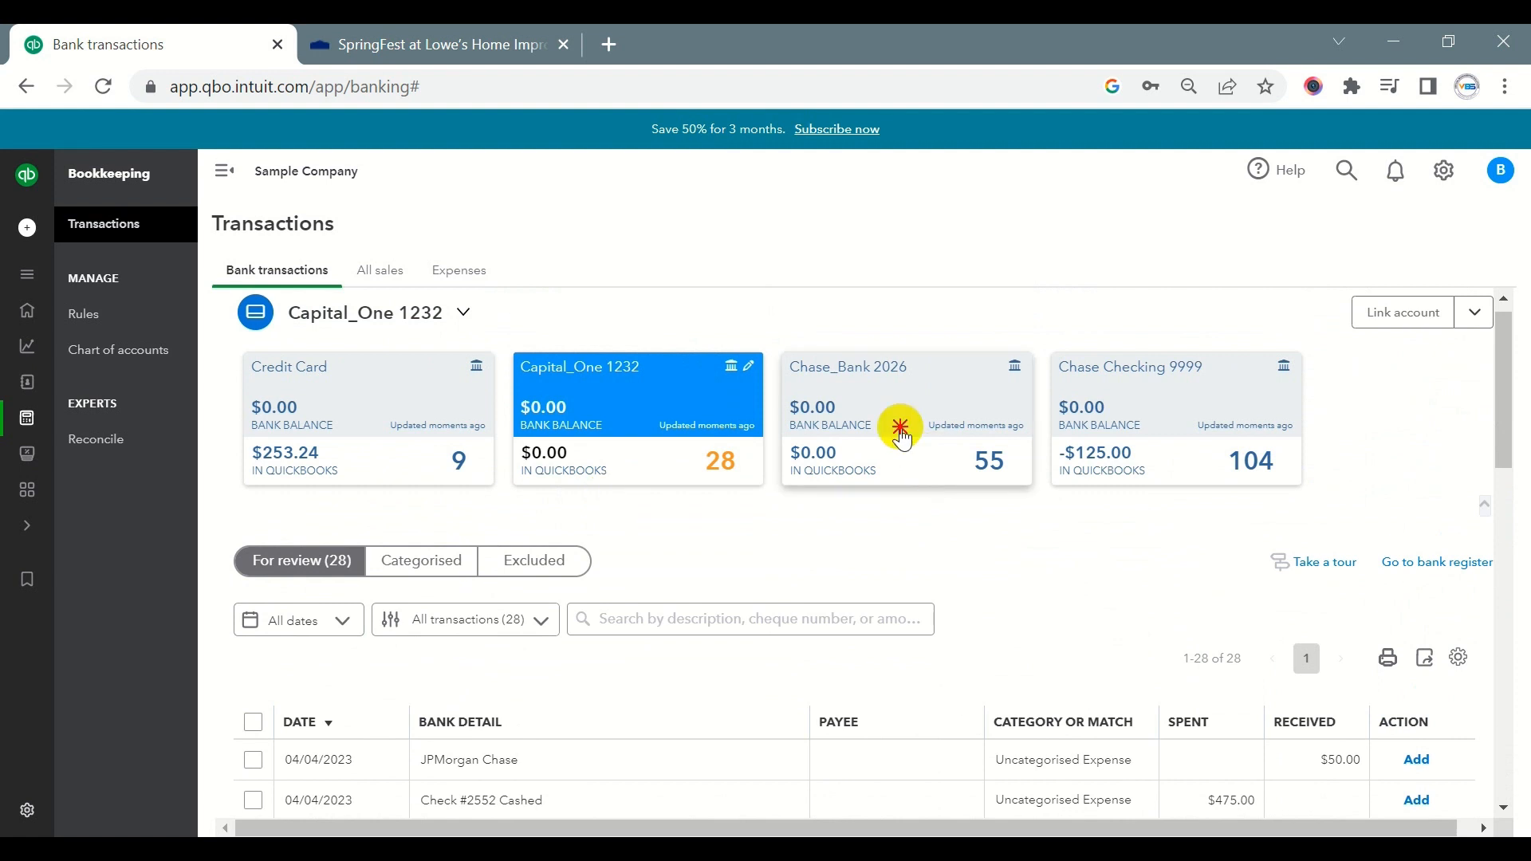
# - Examine the Chase_Bank for-review transactions for suggested matches, paired transfers and vendors needing categorisation
pyautogui.click(901, 429)
pyautogui.scroll(-4, 802, 490)
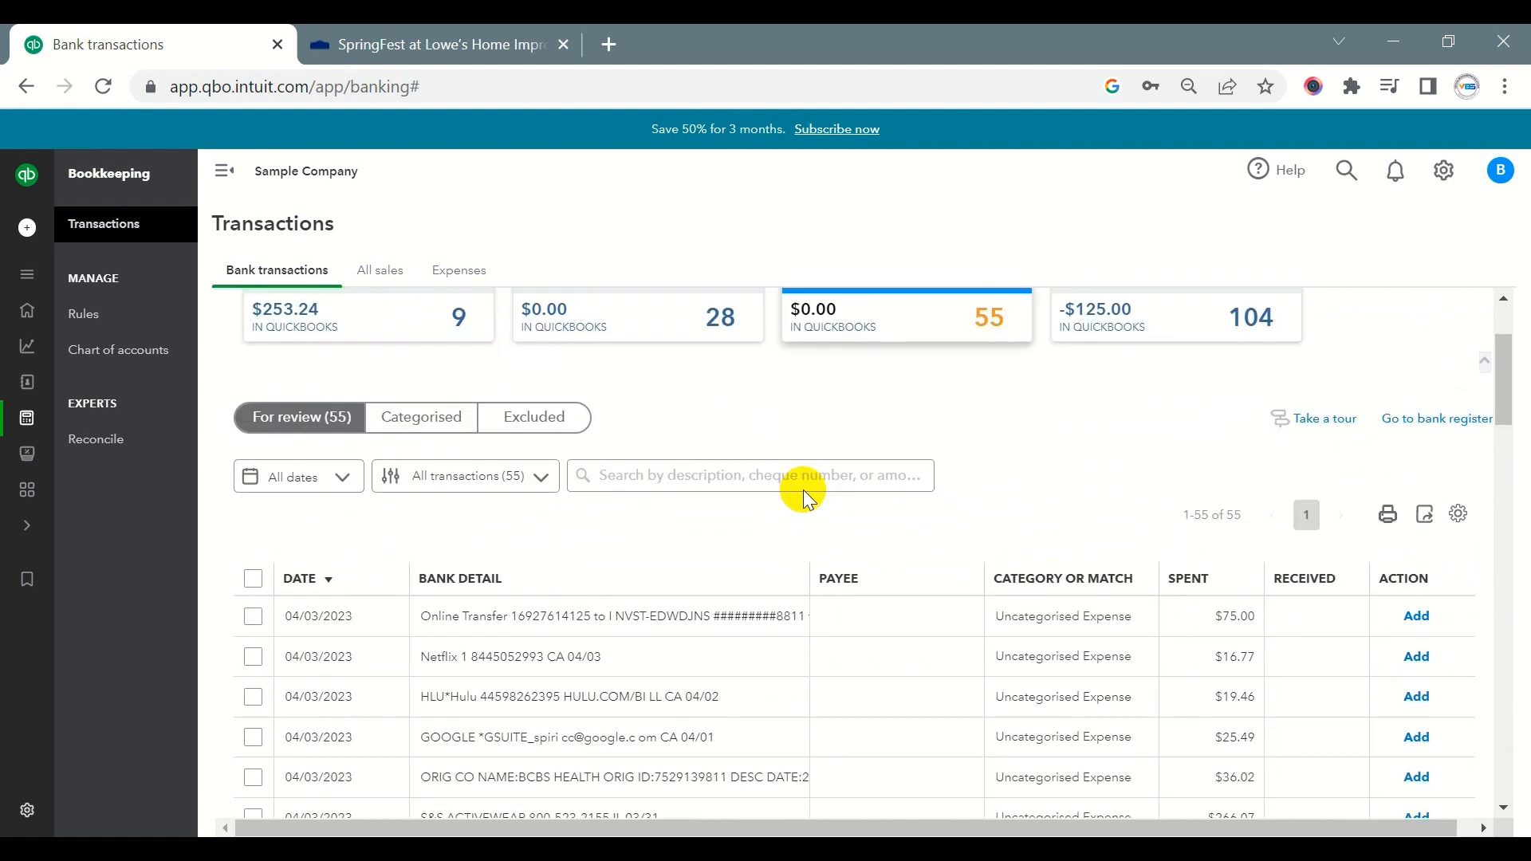
pyautogui.scroll(-6, 805, 494)
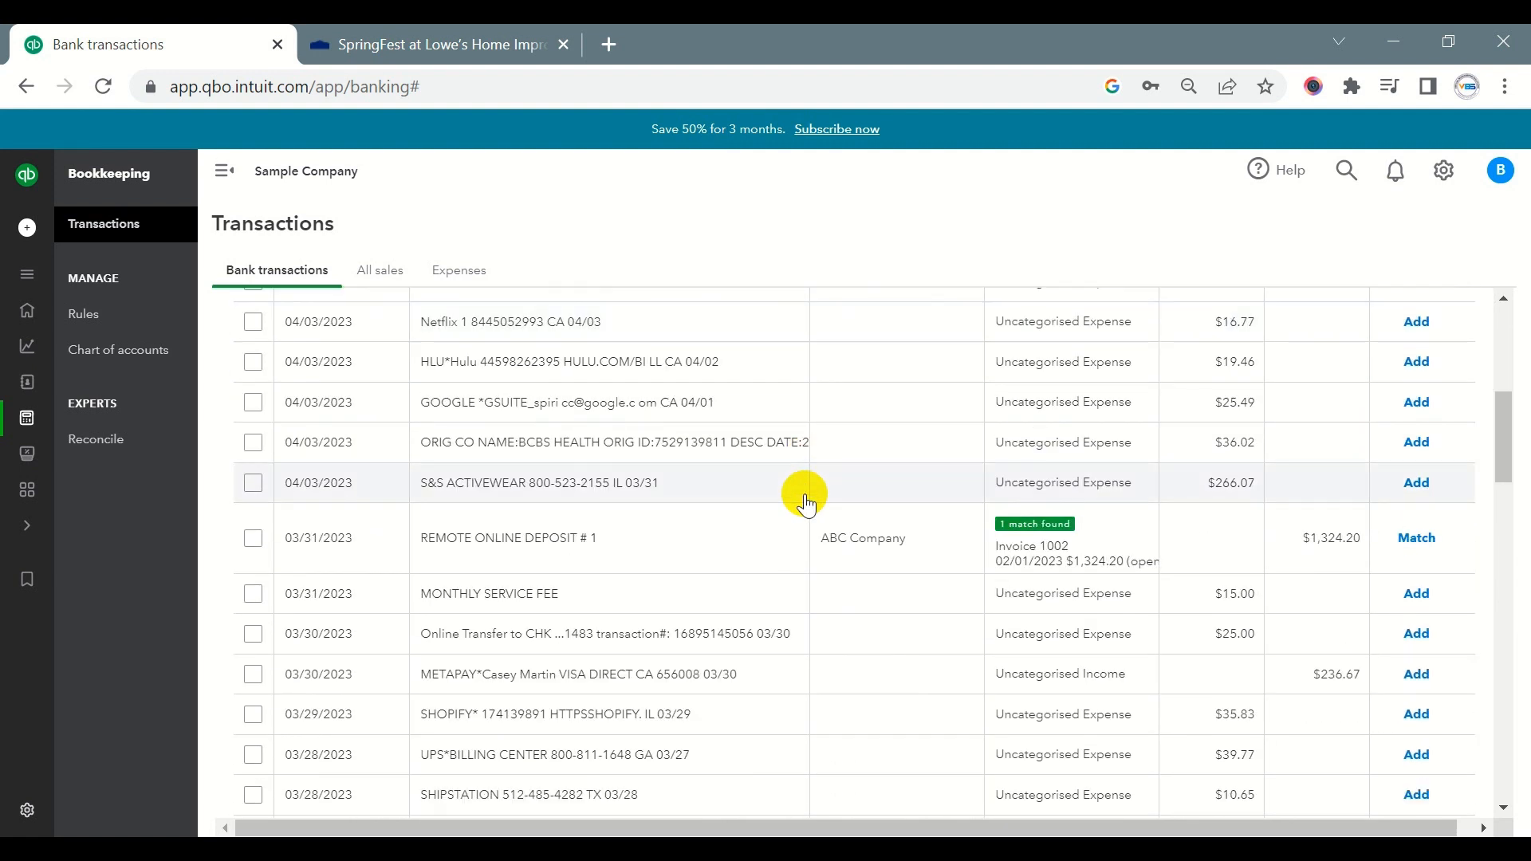
pyautogui.scroll(-4, 805, 504)
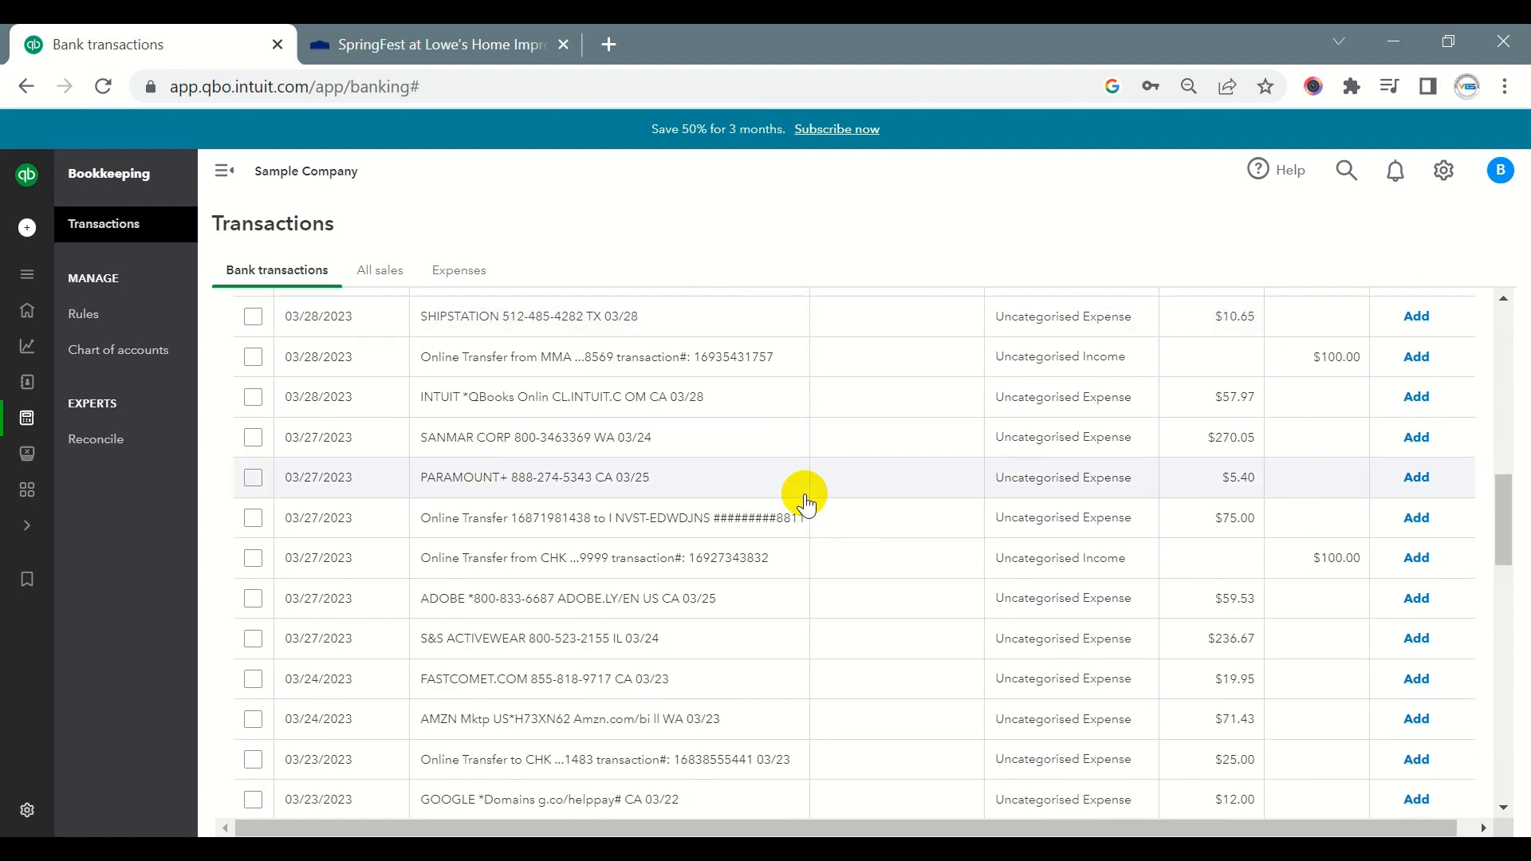
pyautogui.scroll(-6, 807, 504)
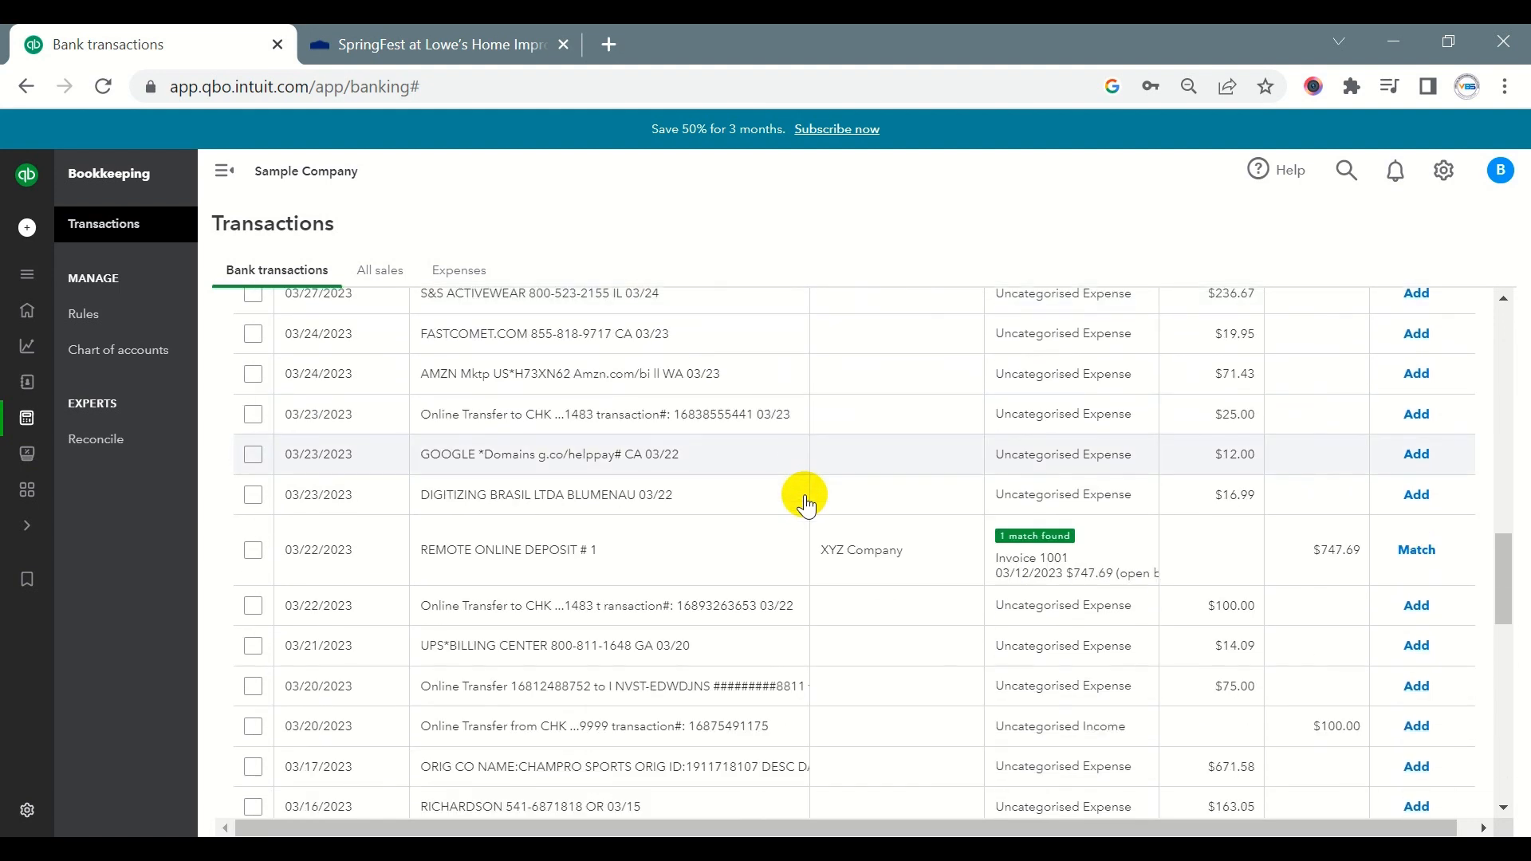
pyautogui.scroll(-6, 807, 505)
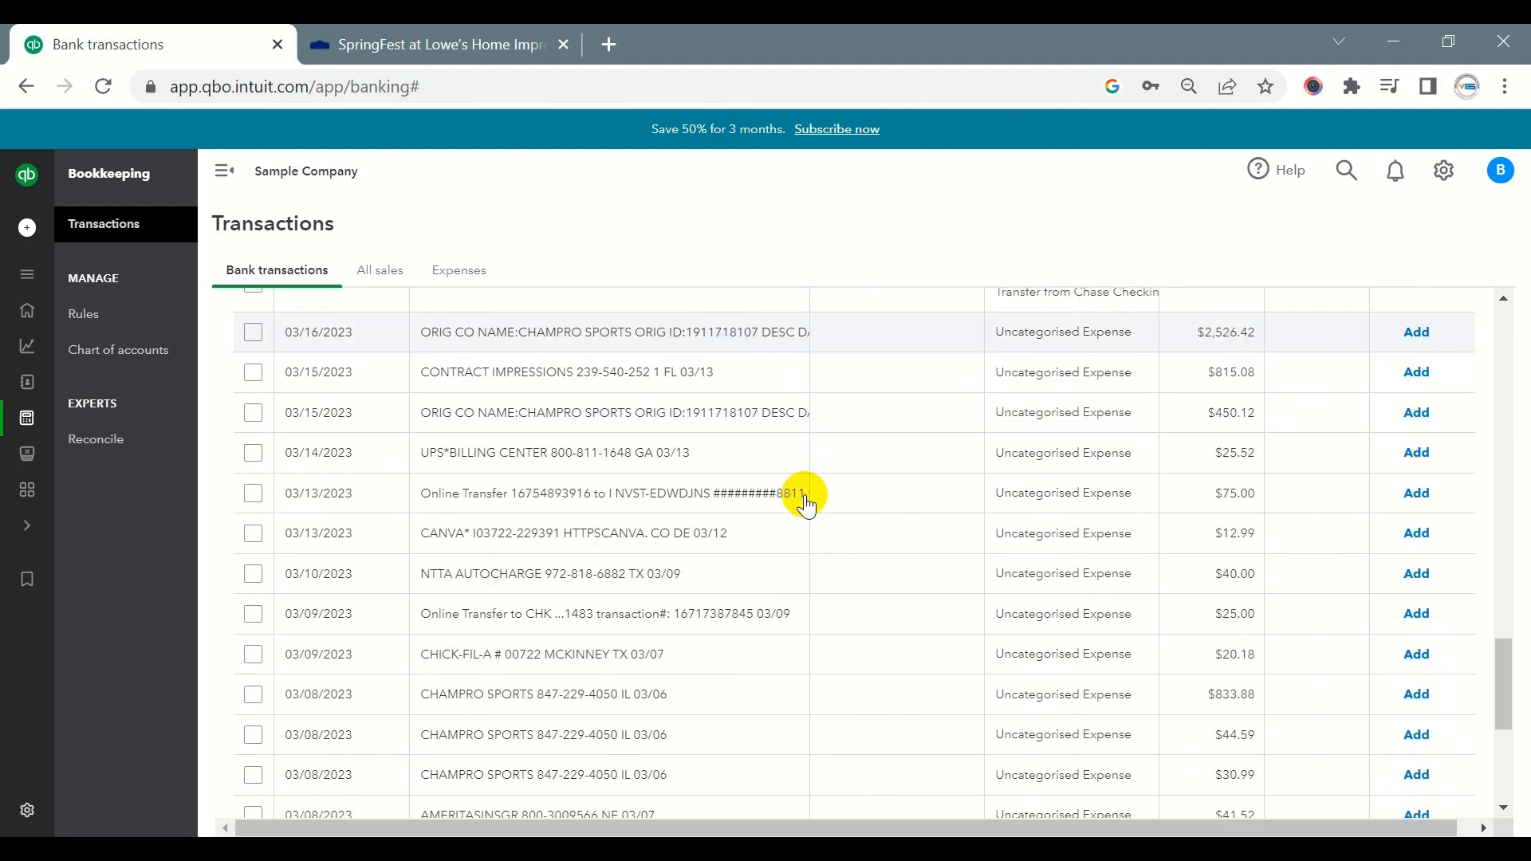
pyautogui.scroll(-2, 755, 529)
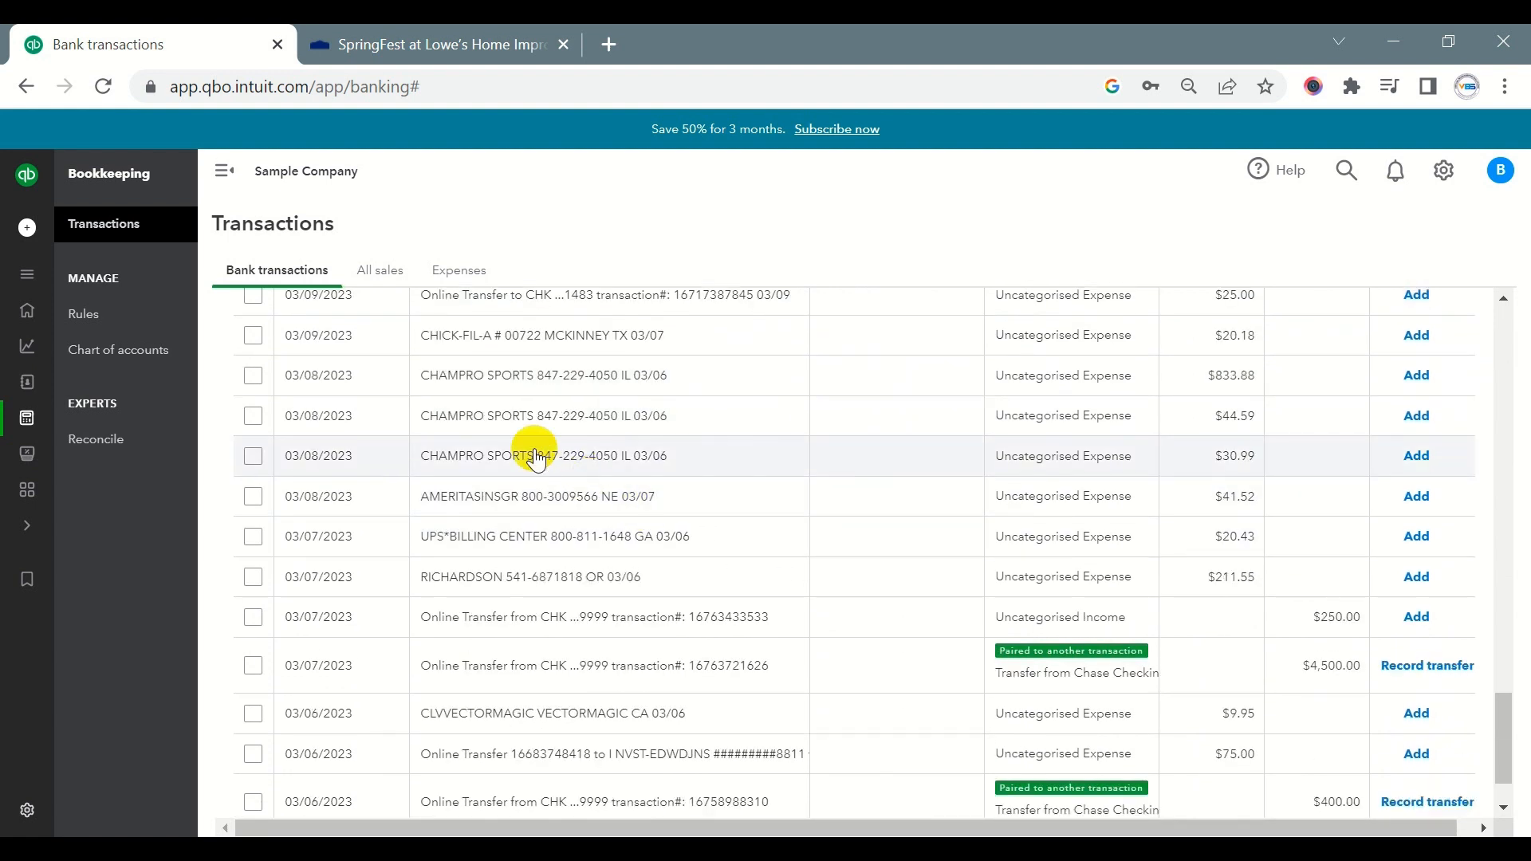
# - Expand the $833.88 CHAMPRO SPORTS transaction dated 03/08/2023 and add CHAMPRO SPORTS as a new supplier using the name from the memo
pyautogui.click(496, 386)
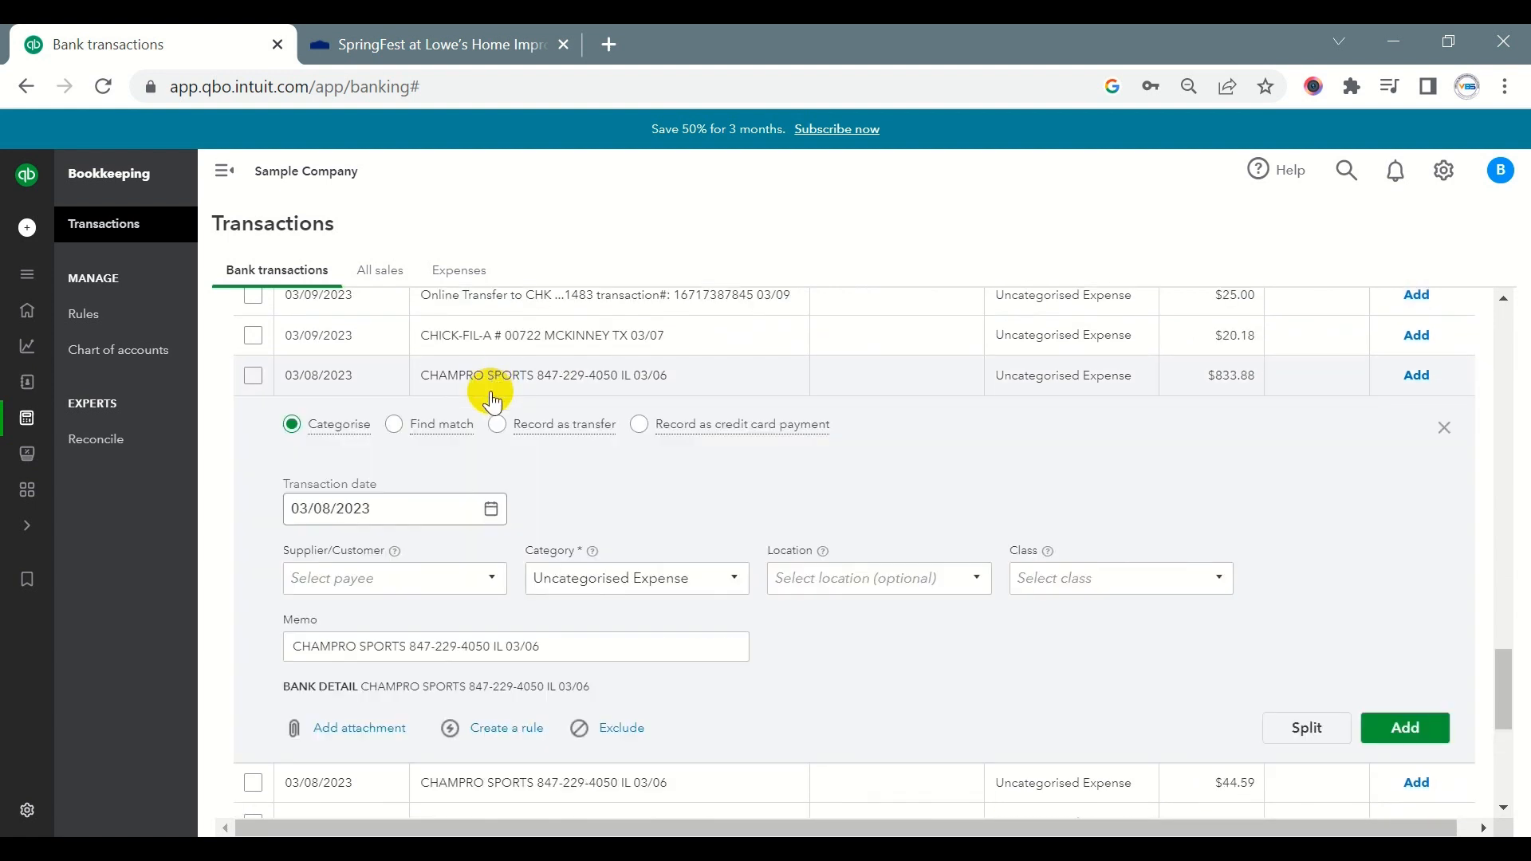
pyautogui.click(402, 647)
pyautogui.moveTo(402, 646); pyautogui.dragTo(301, 642)
pyautogui.hotkey('ctrl', 'c')
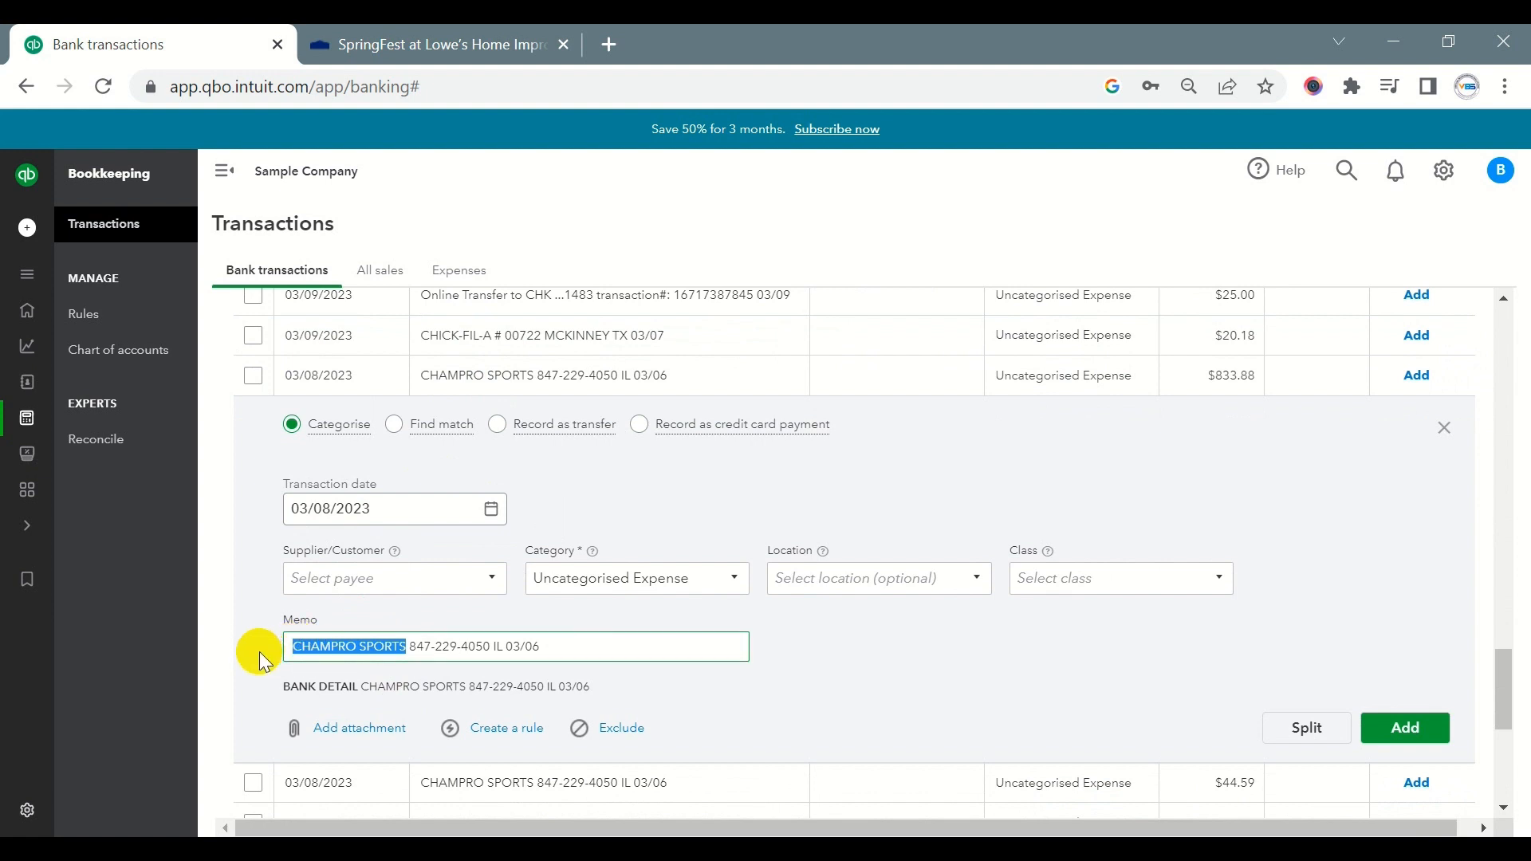
pyautogui.click(355, 576)
pyautogui.hotkey('ctrl', 'v')
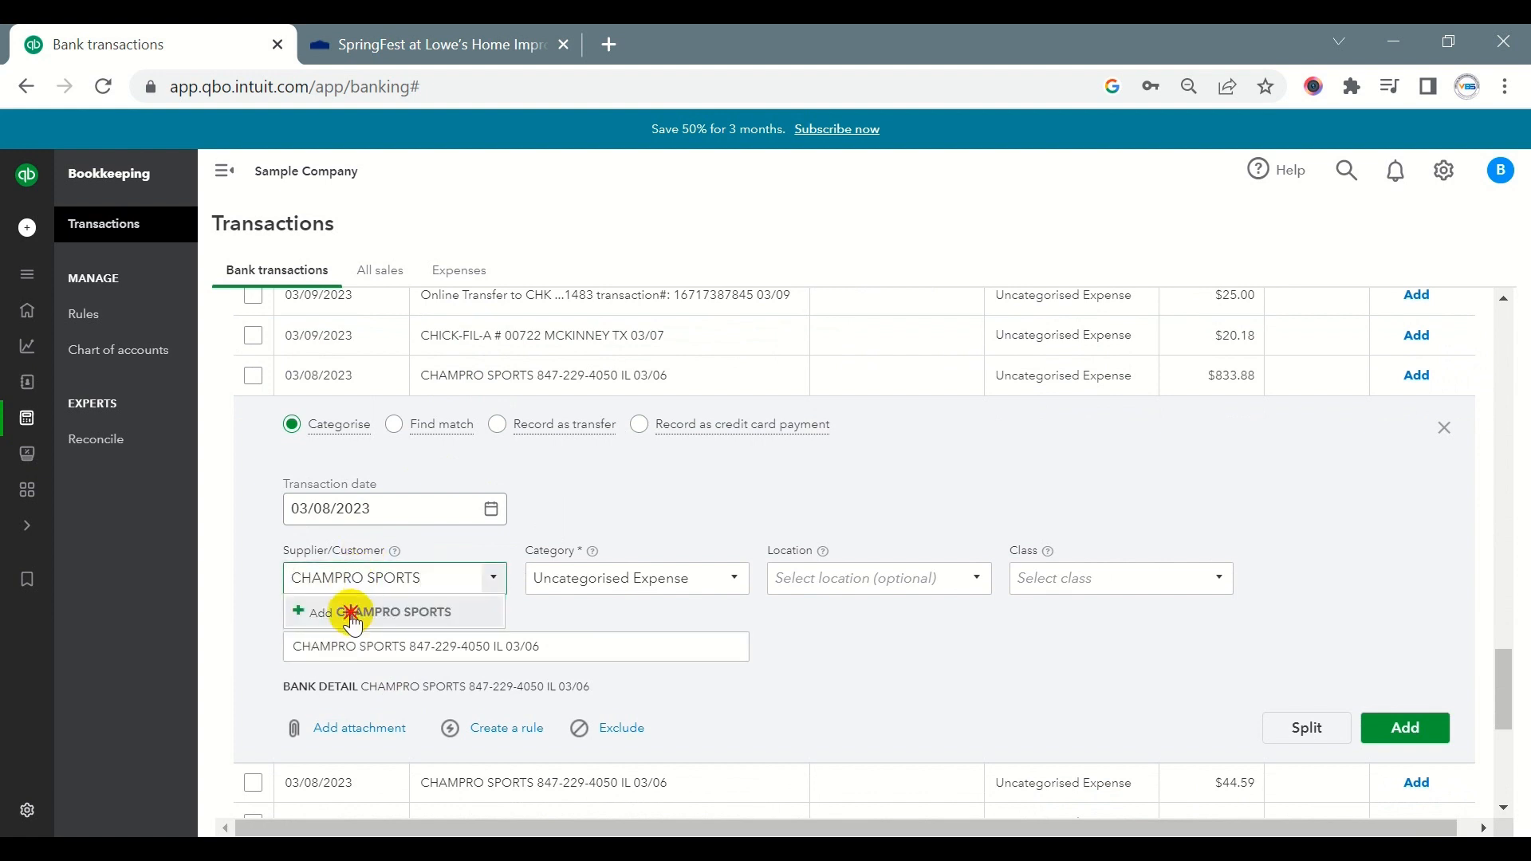
pyautogui.click(350, 612)
pyautogui.click(548, 338)
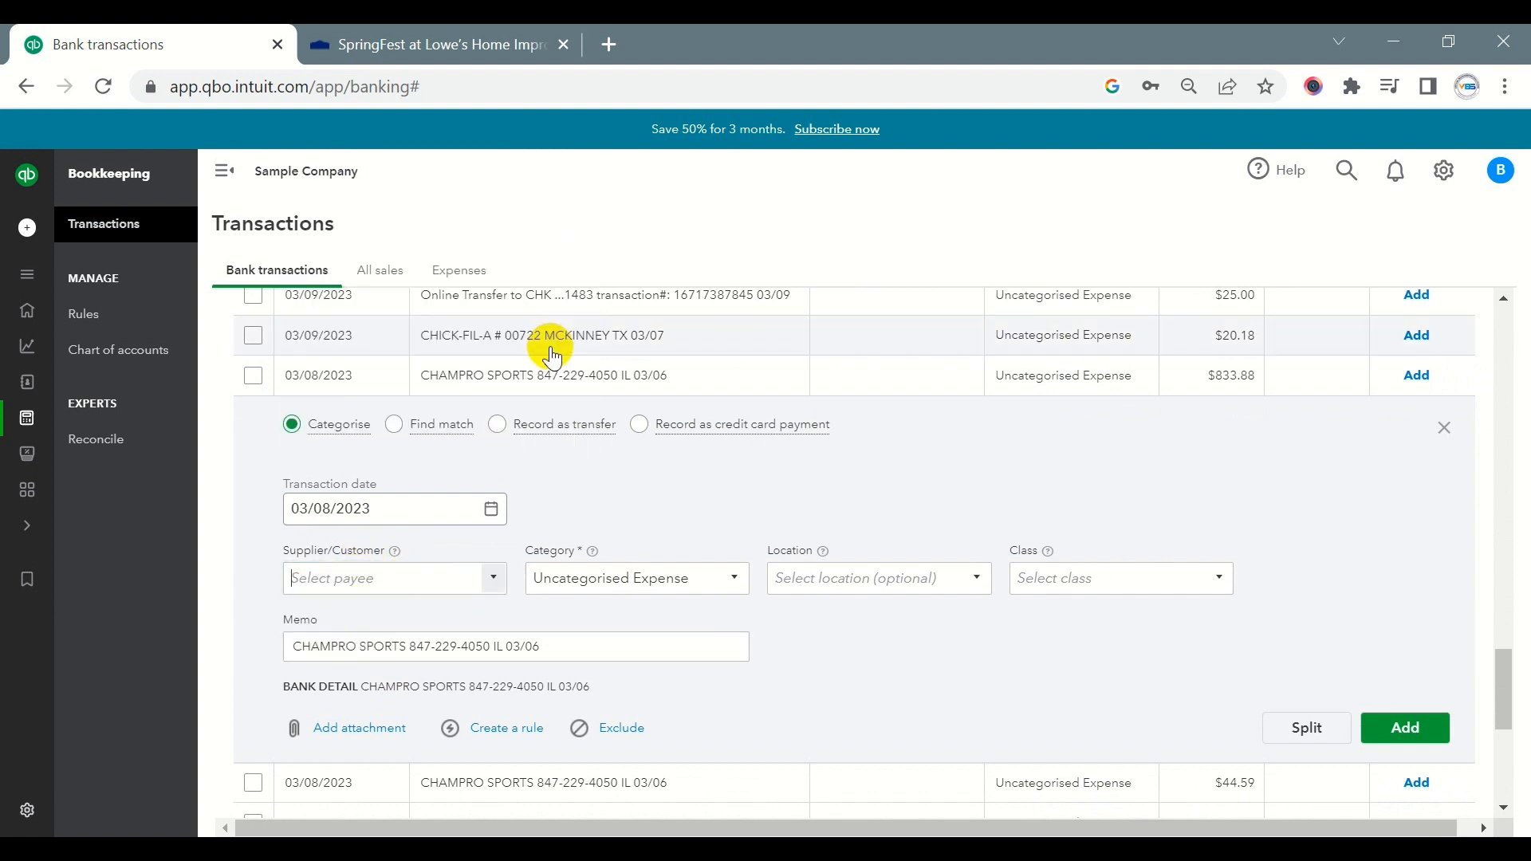
# - Search Google for CHAMPRO SPORTS in the other browser tab and examine what kind of products the supplier sells
pyautogui.hotkey('alt', 'Tab')
pyautogui.hotkey('alt', 'Tab')
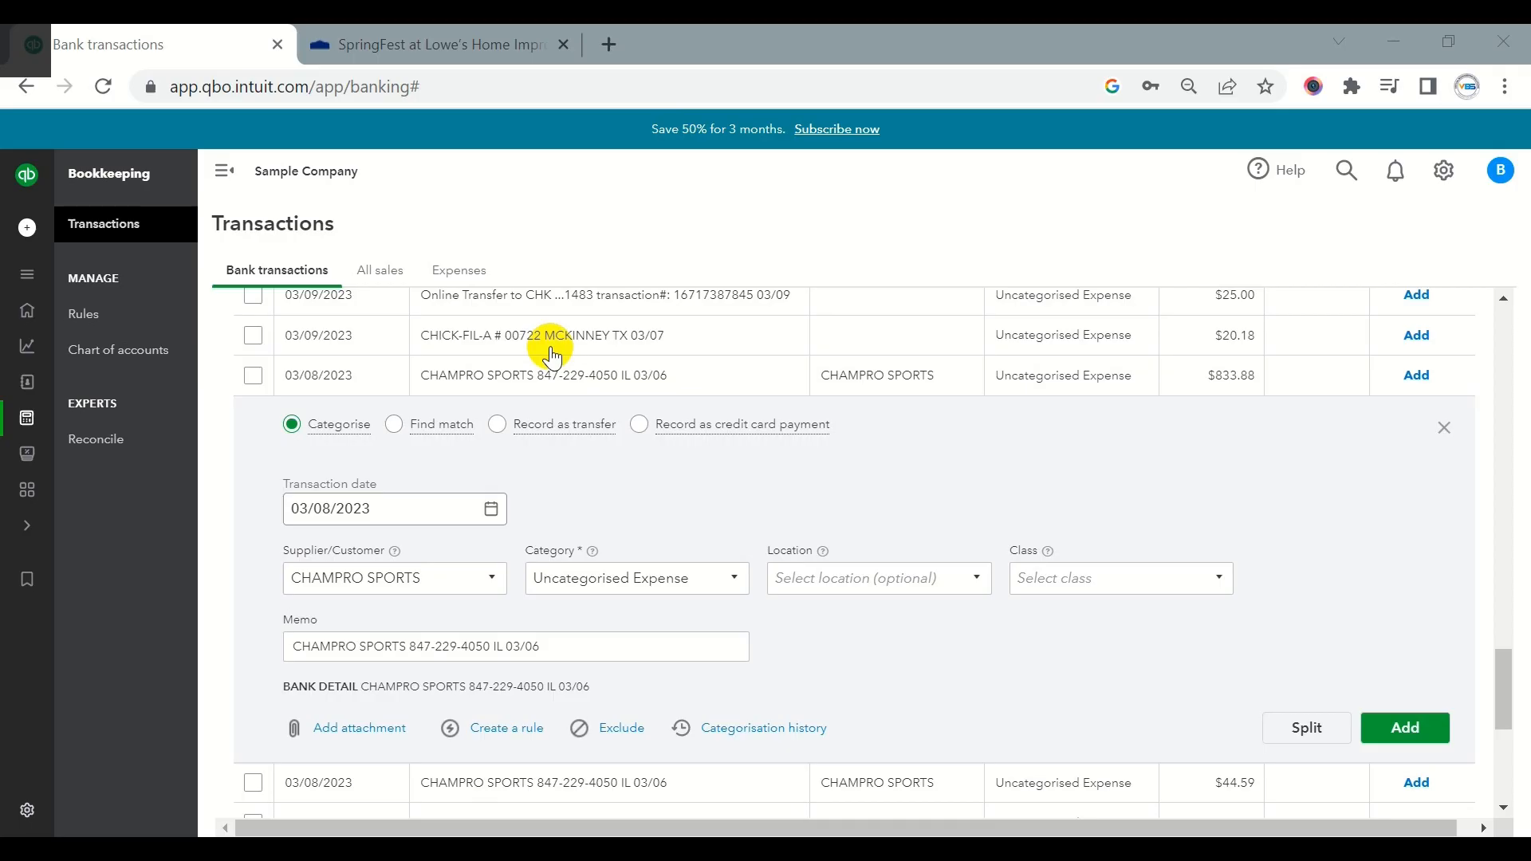
pyautogui.click(443, 43)
pyautogui.click(240, 86)
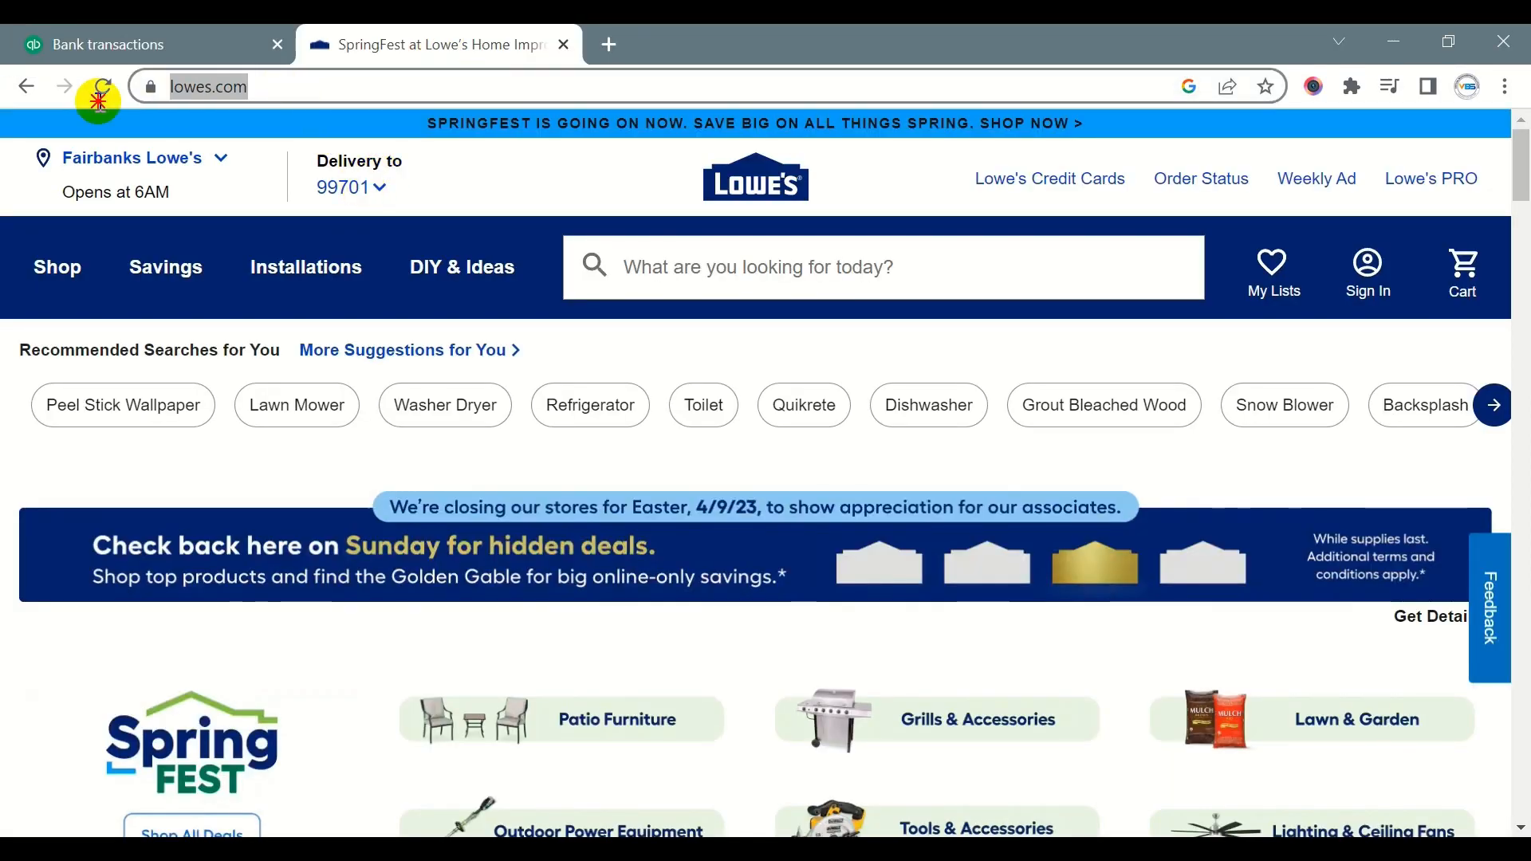
pyautogui.hotkey('ctrl', 'v')
pyautogui.press('Return')
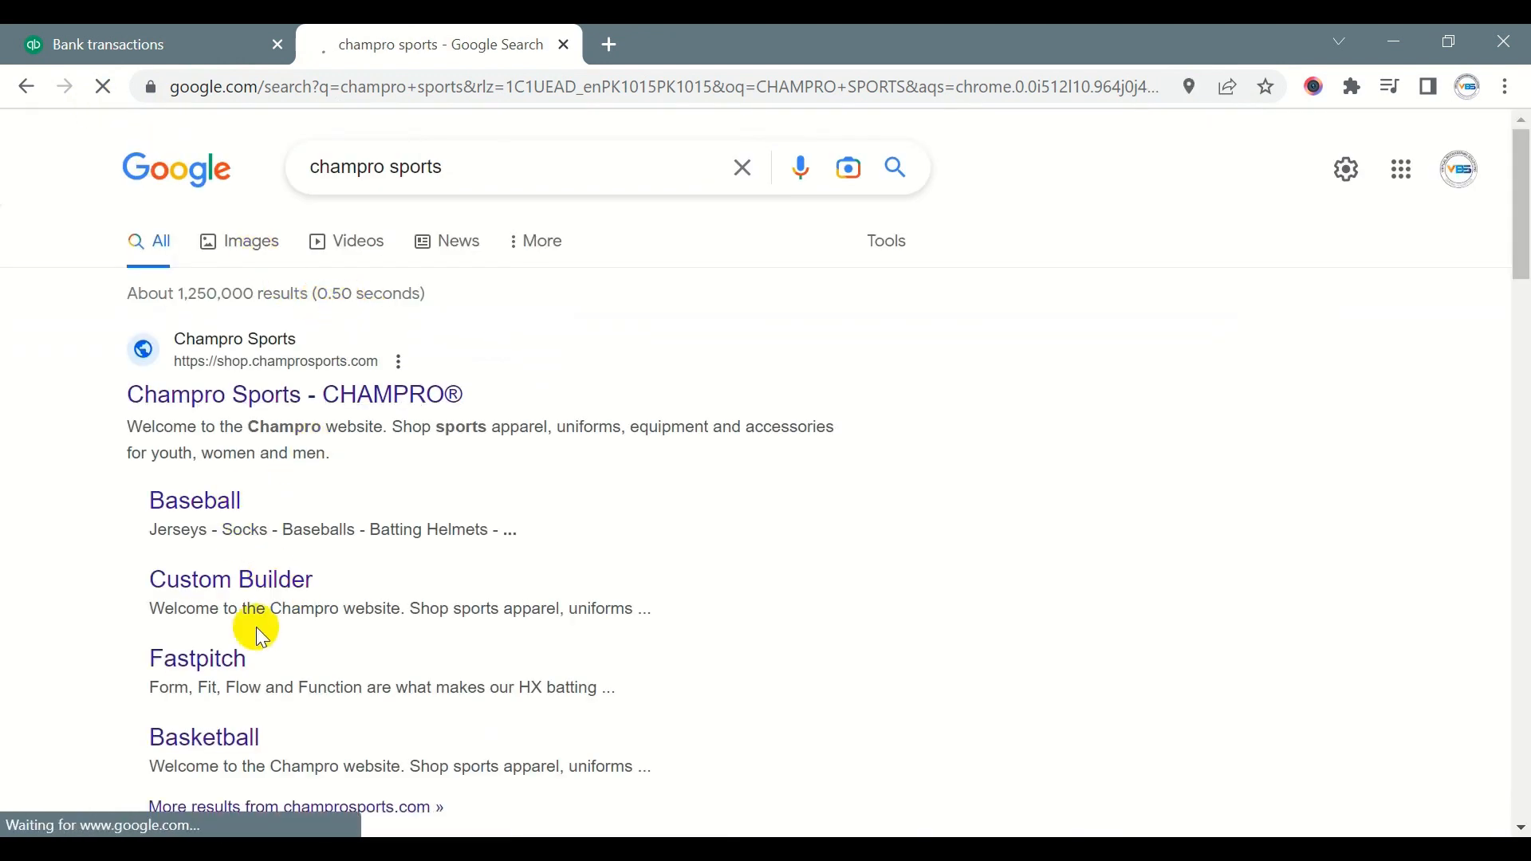
pyautogui.scroll(-3, 253, 523)
pyautogui.scroll(3, 253, 523)
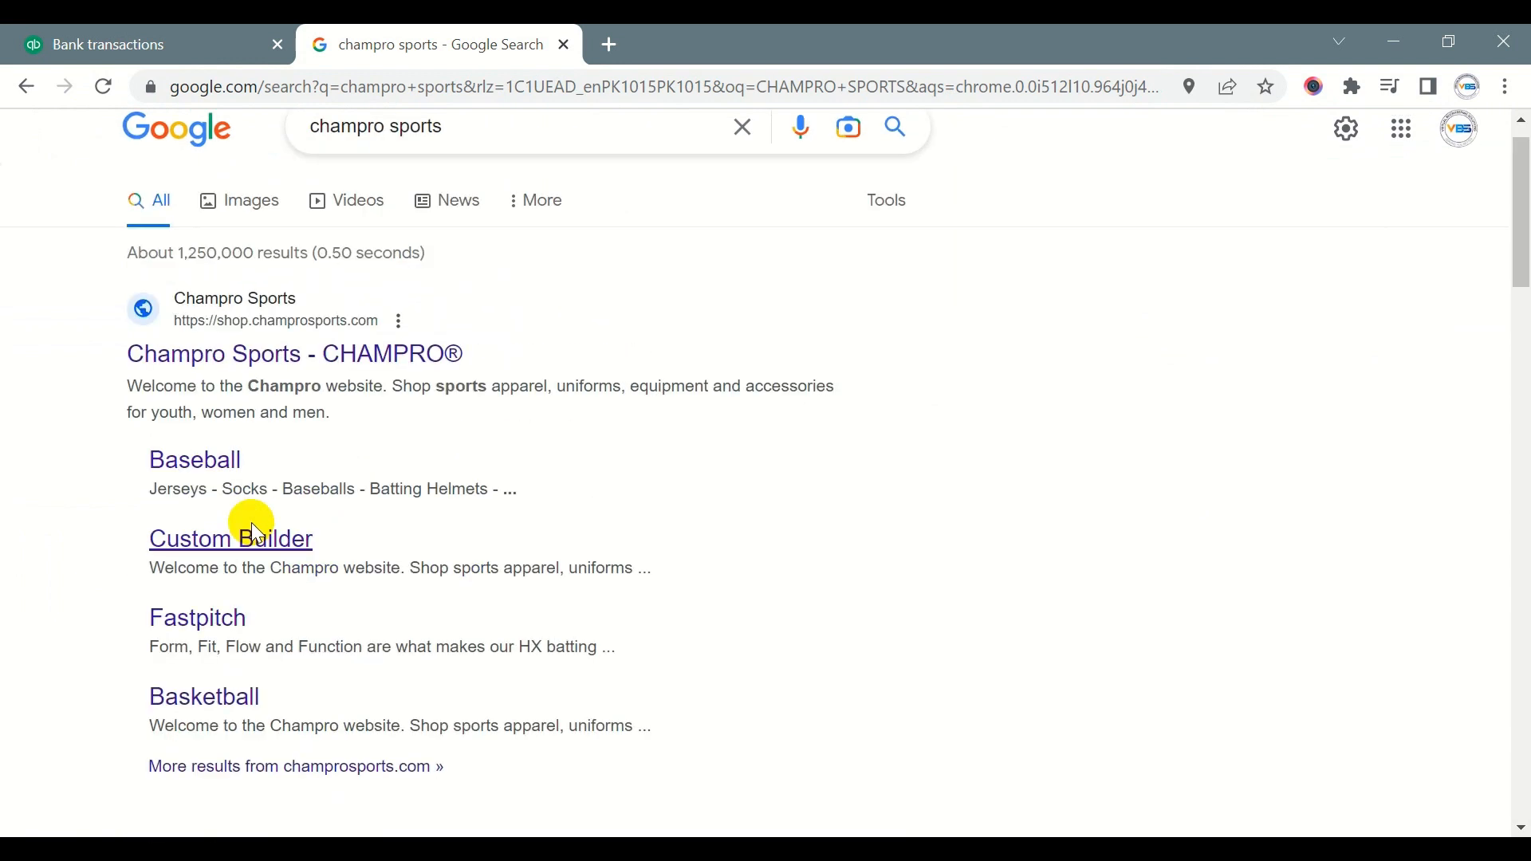
pyautogui.scroll(1, 251, 523)
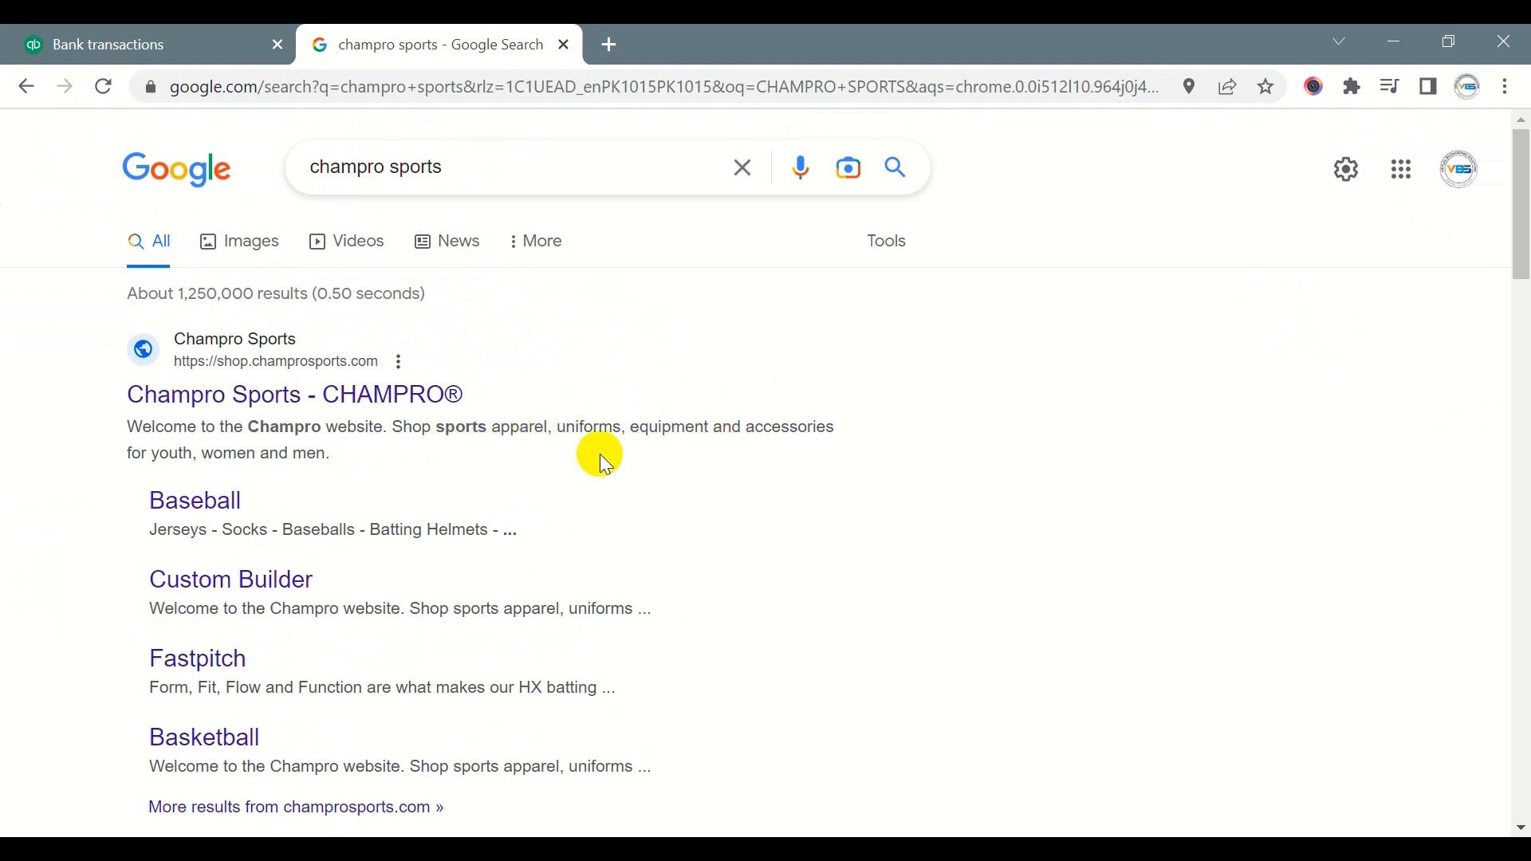
pyautogui.hotkey('alt', 'Tab')
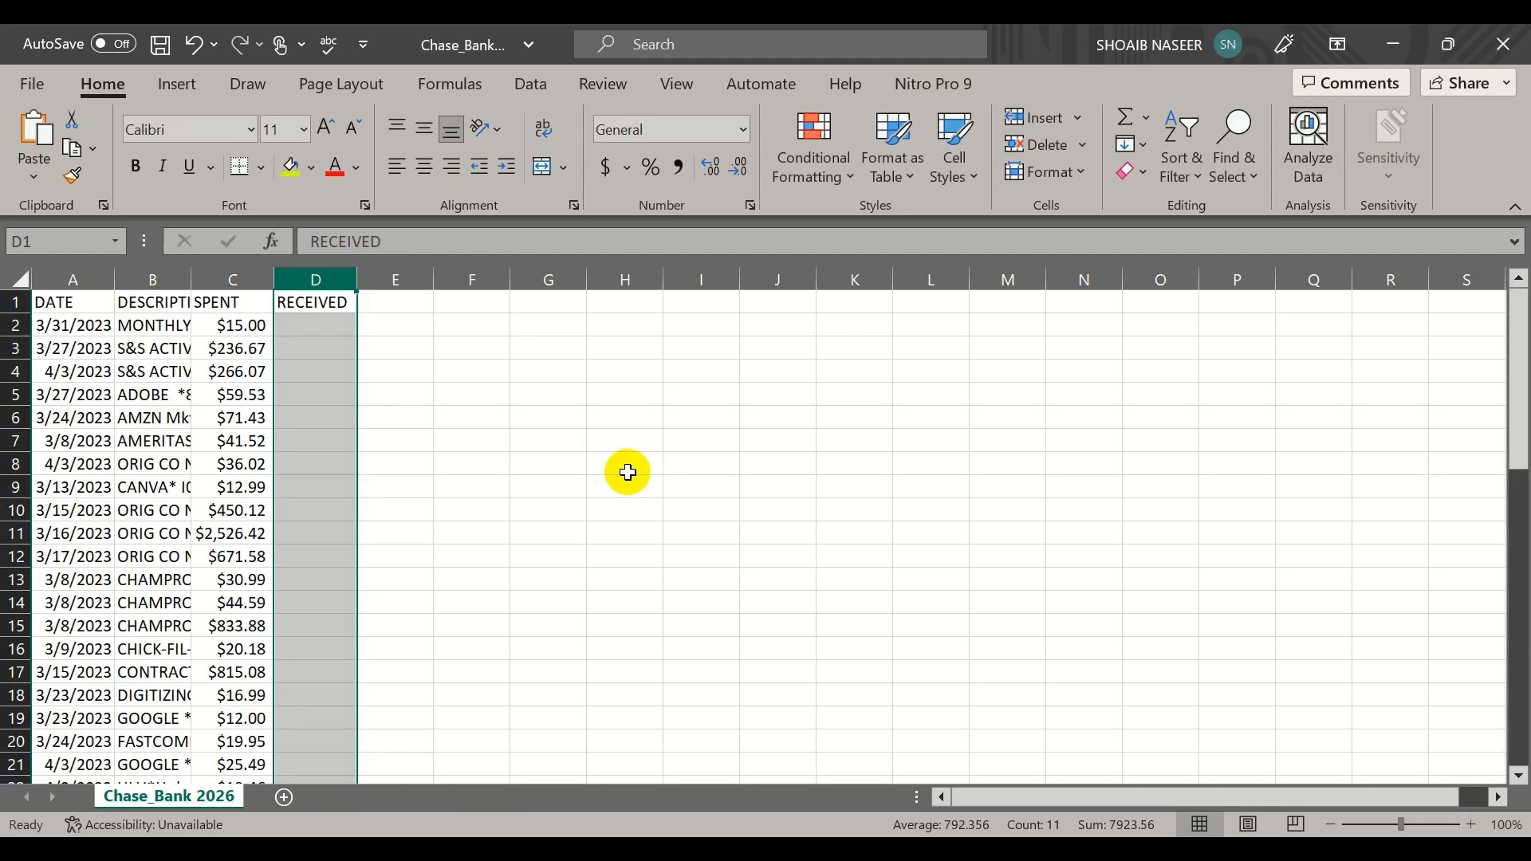
pyautogui.hotkey('alt', 'Tab')
# - Return to the bank transactions in QuickBooks and start a new category named Cost of Good Sold for the $833.88 CHAMPRO SPORTS transaction
pyautogui.click(174, 40)
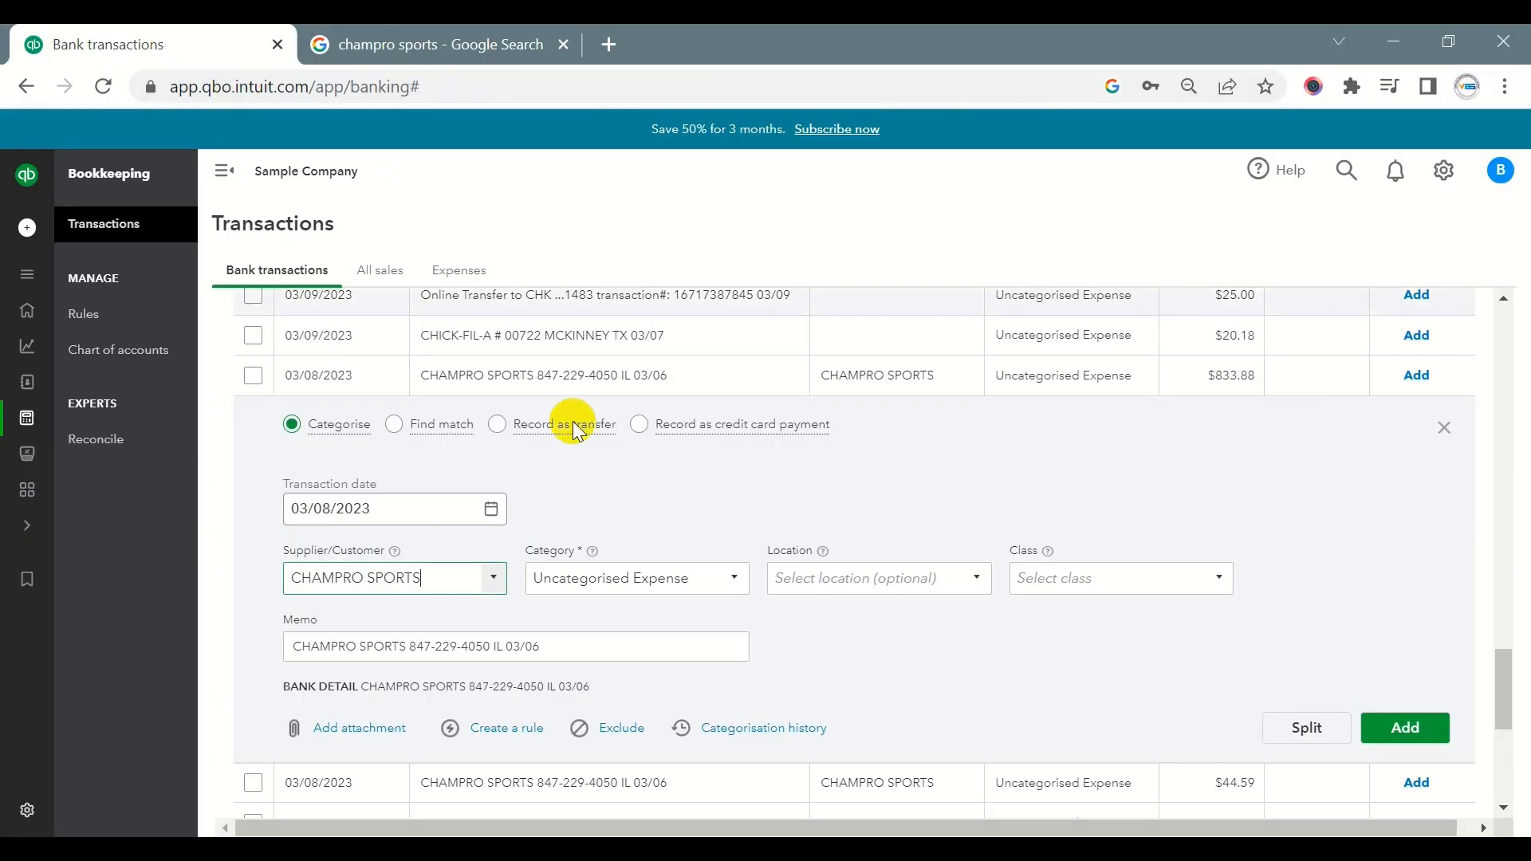
pyautogui.click(657, 586)
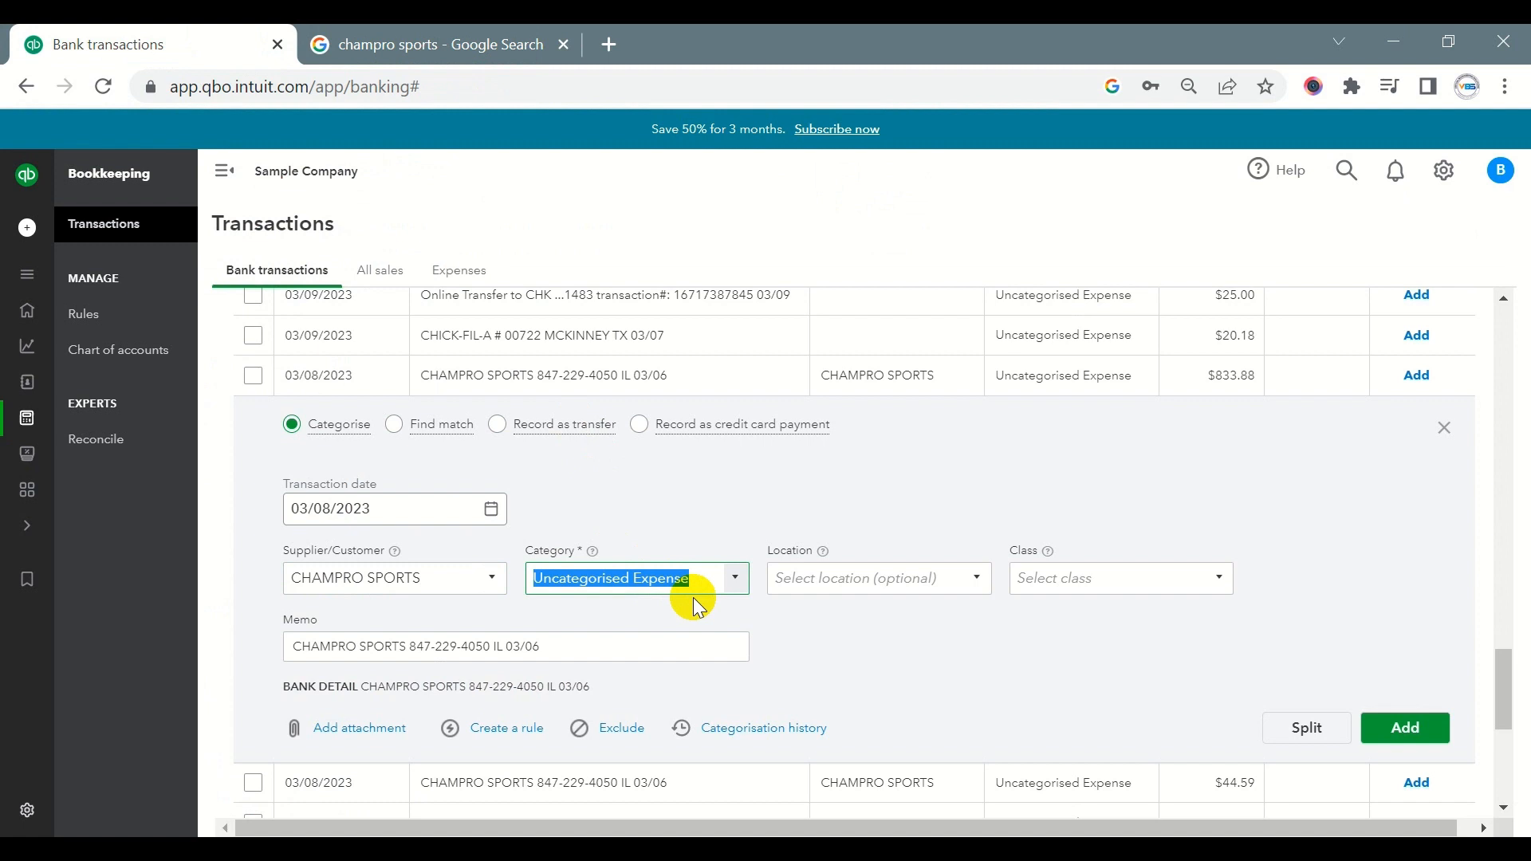
pyautogui.write('Co')
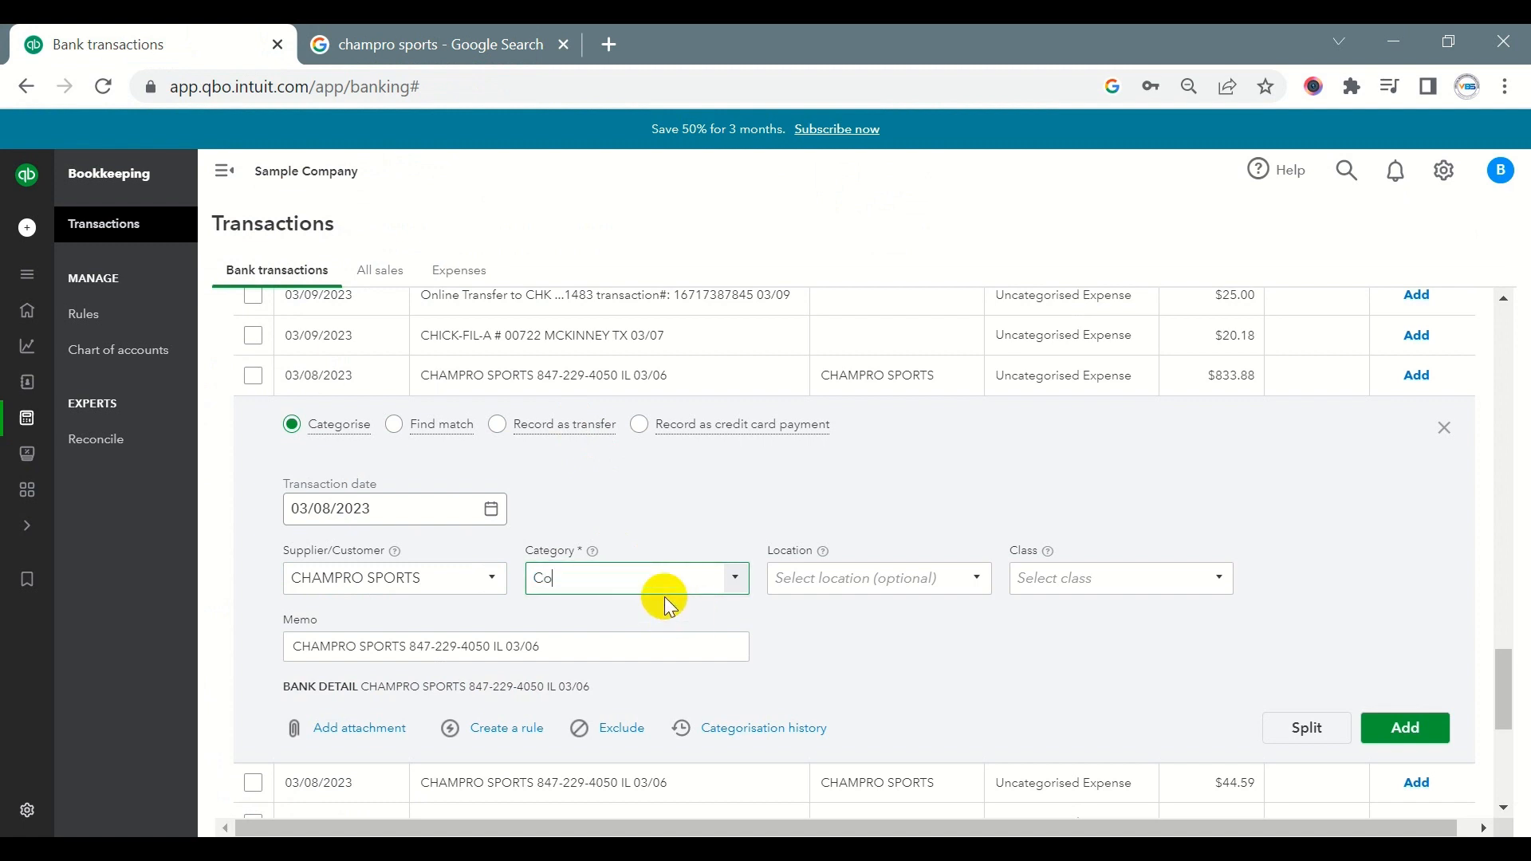
pyautogui.write('st of Good Sold')
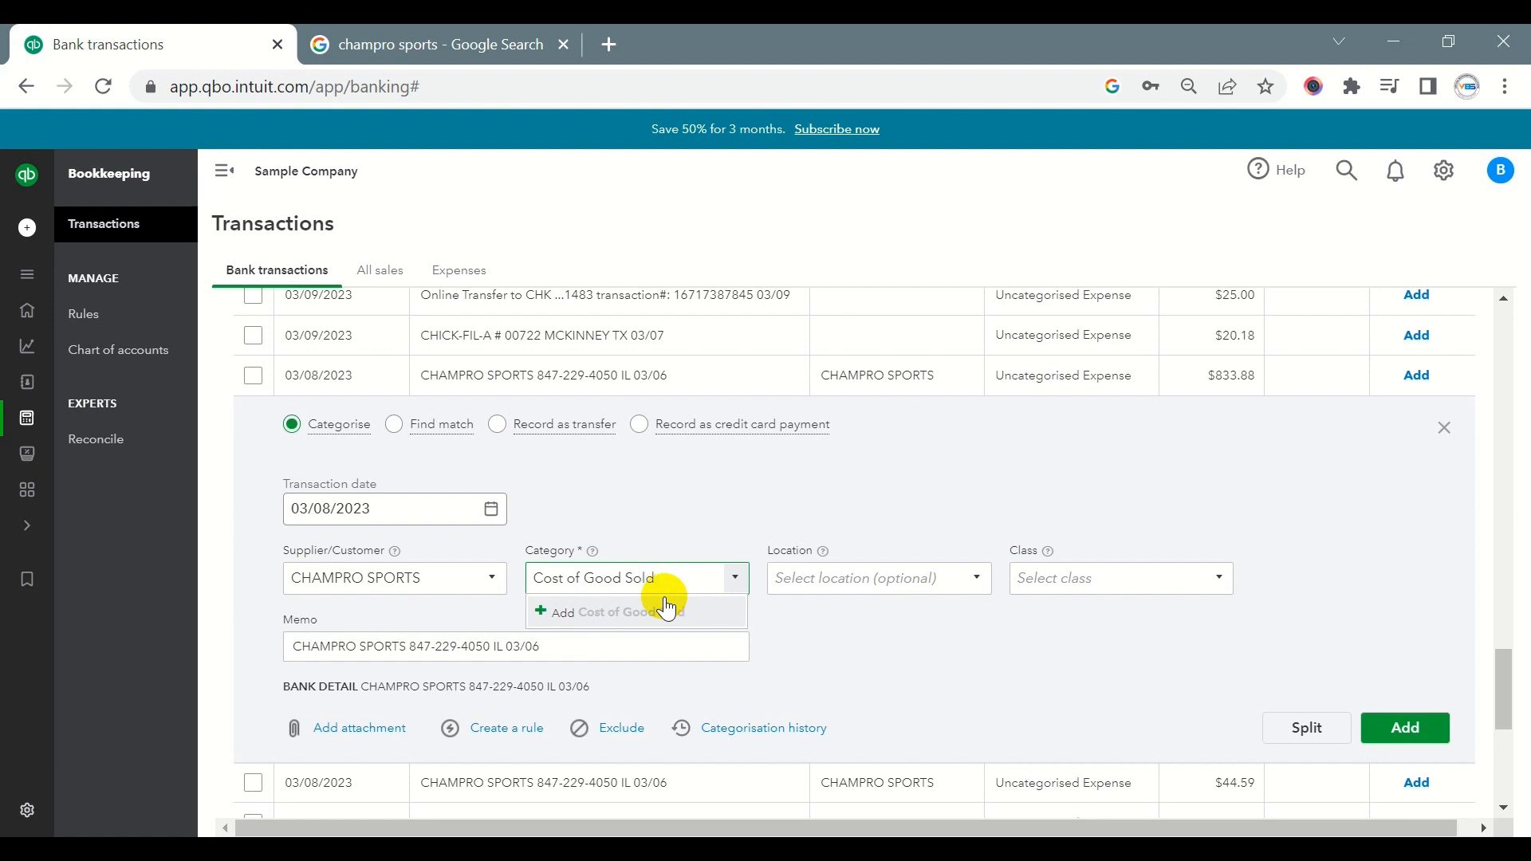
pyautogui.click(668, 610)
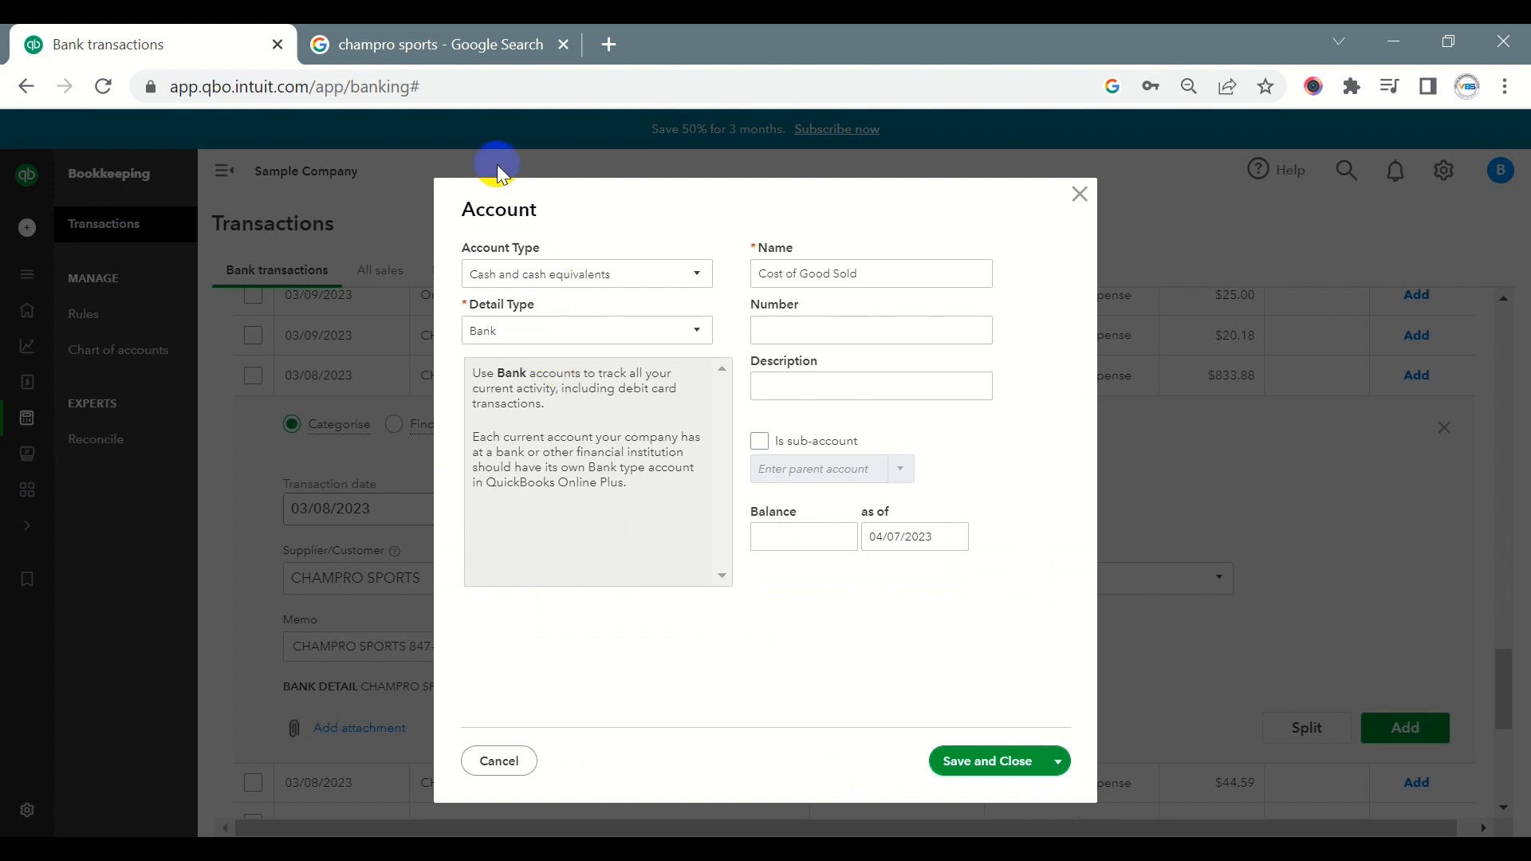
# - Set the new account's type to Cost of sales, detail type to Supplies and materials - COS and number to 1001, and save it
pyautogui.click(599, 271)
pyautogui.scroll(-2, 591, 523)
pyautogui.scroll(2, 582, 524)
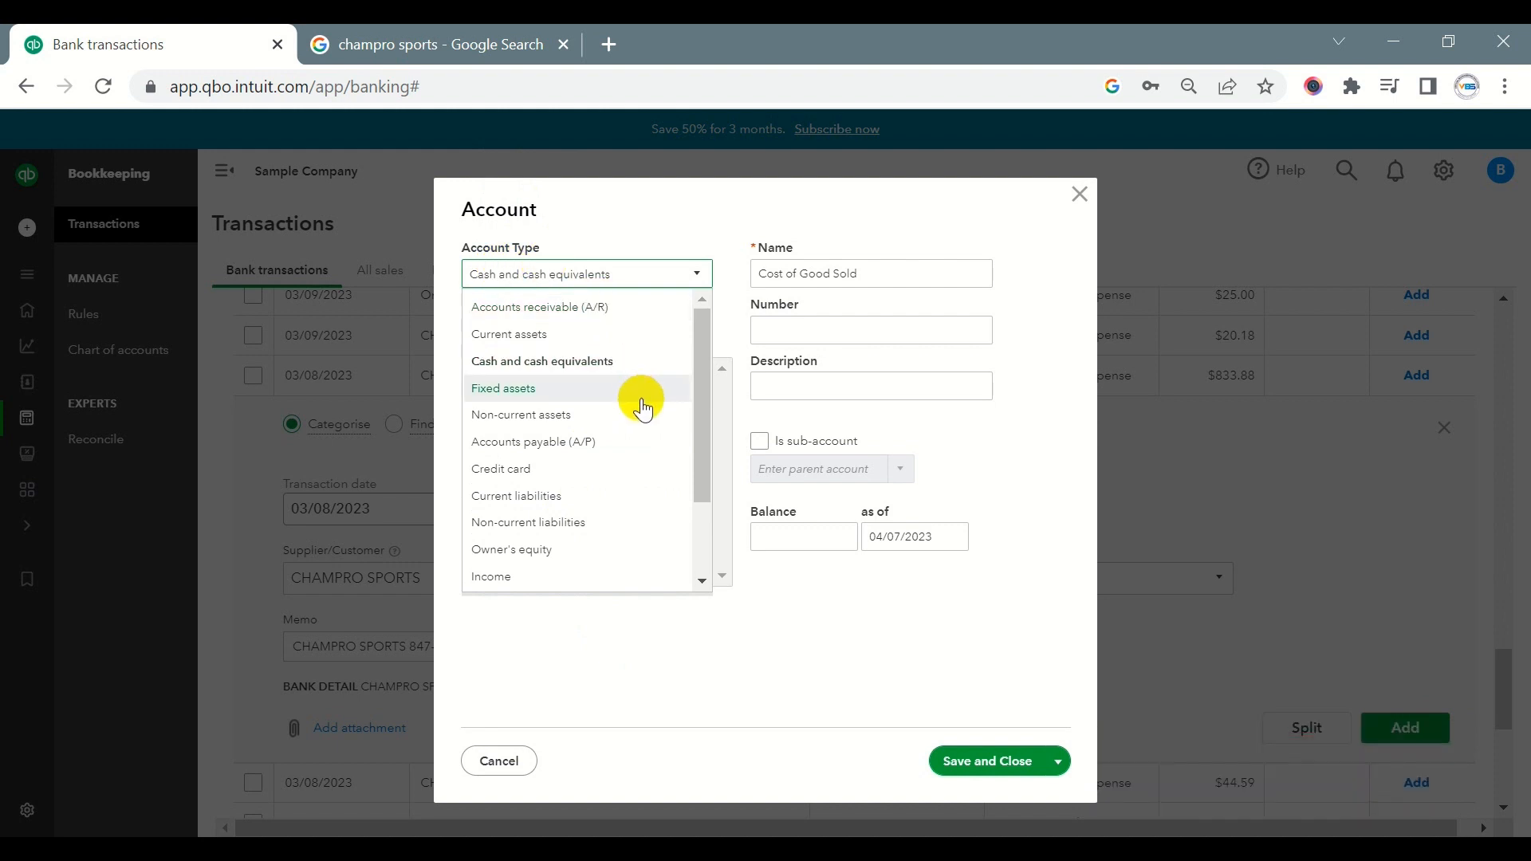
pyautogui.scroll(-2, 642, 408)
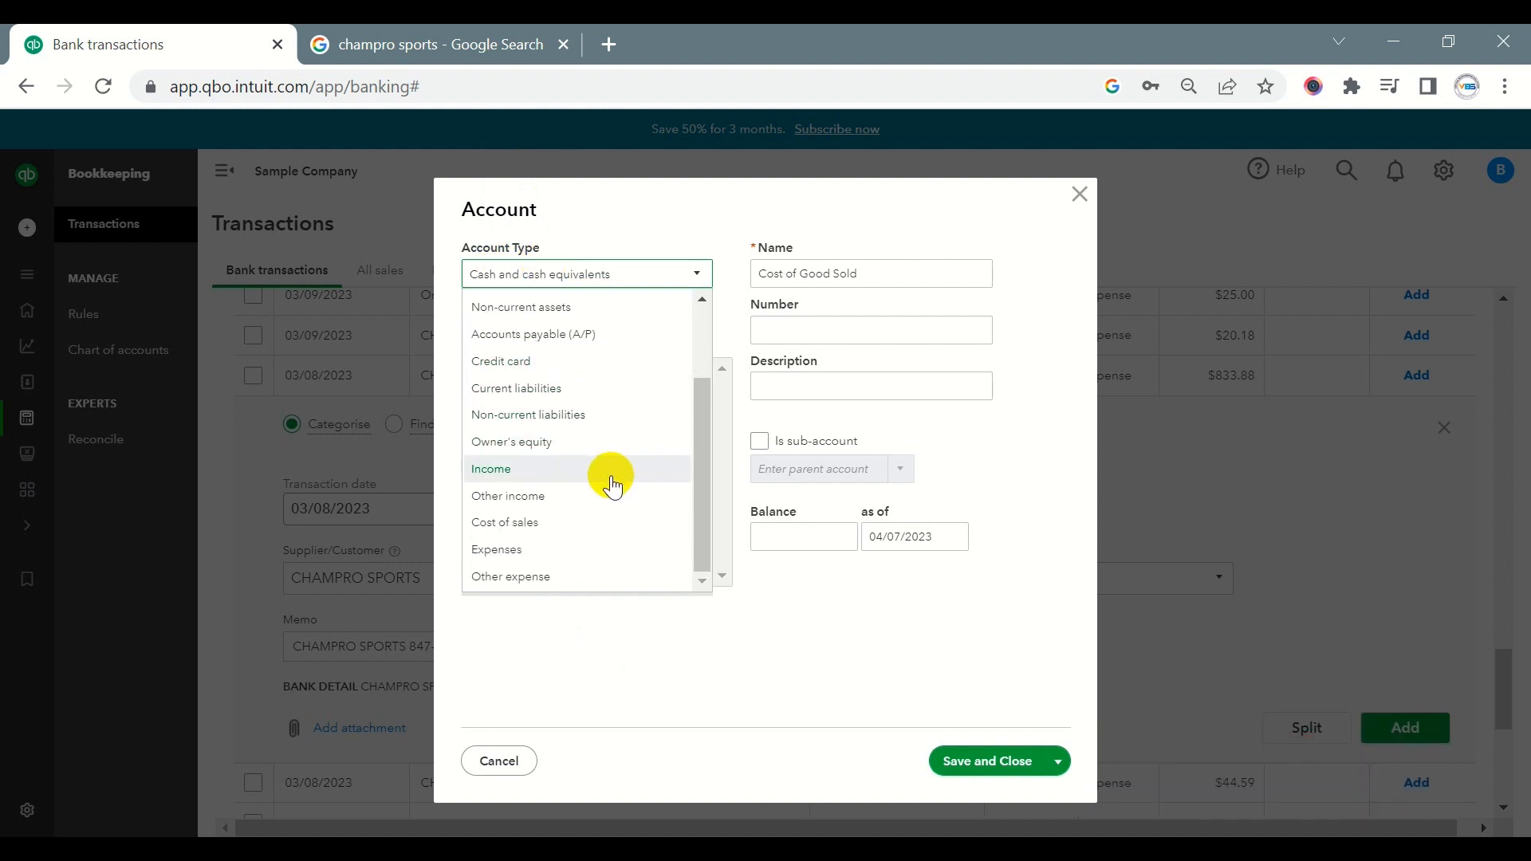
pyautogui.click(536, 523)
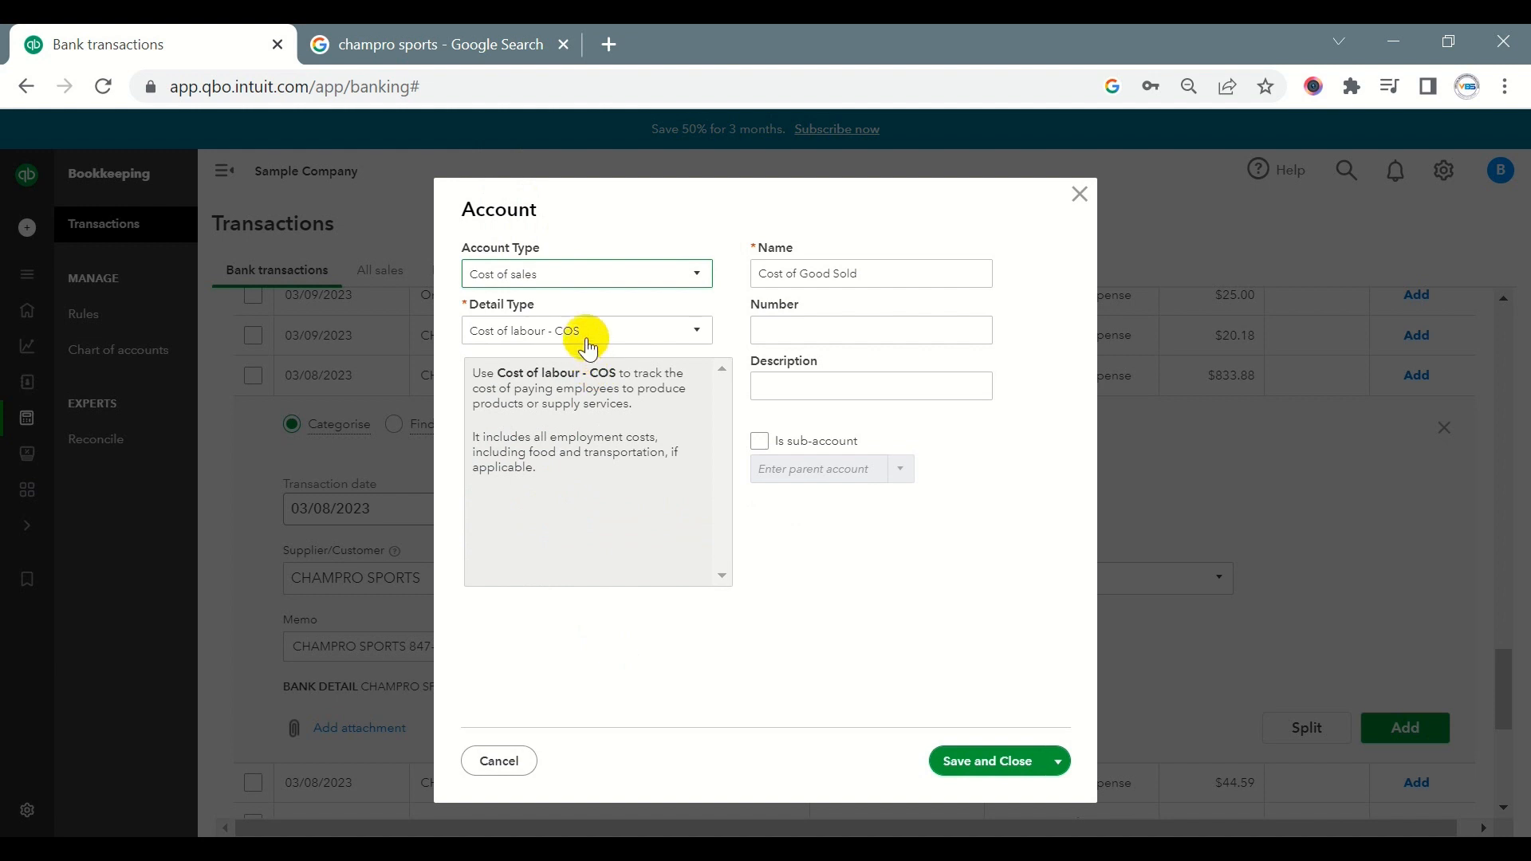
pyautogui.click(587, 342)
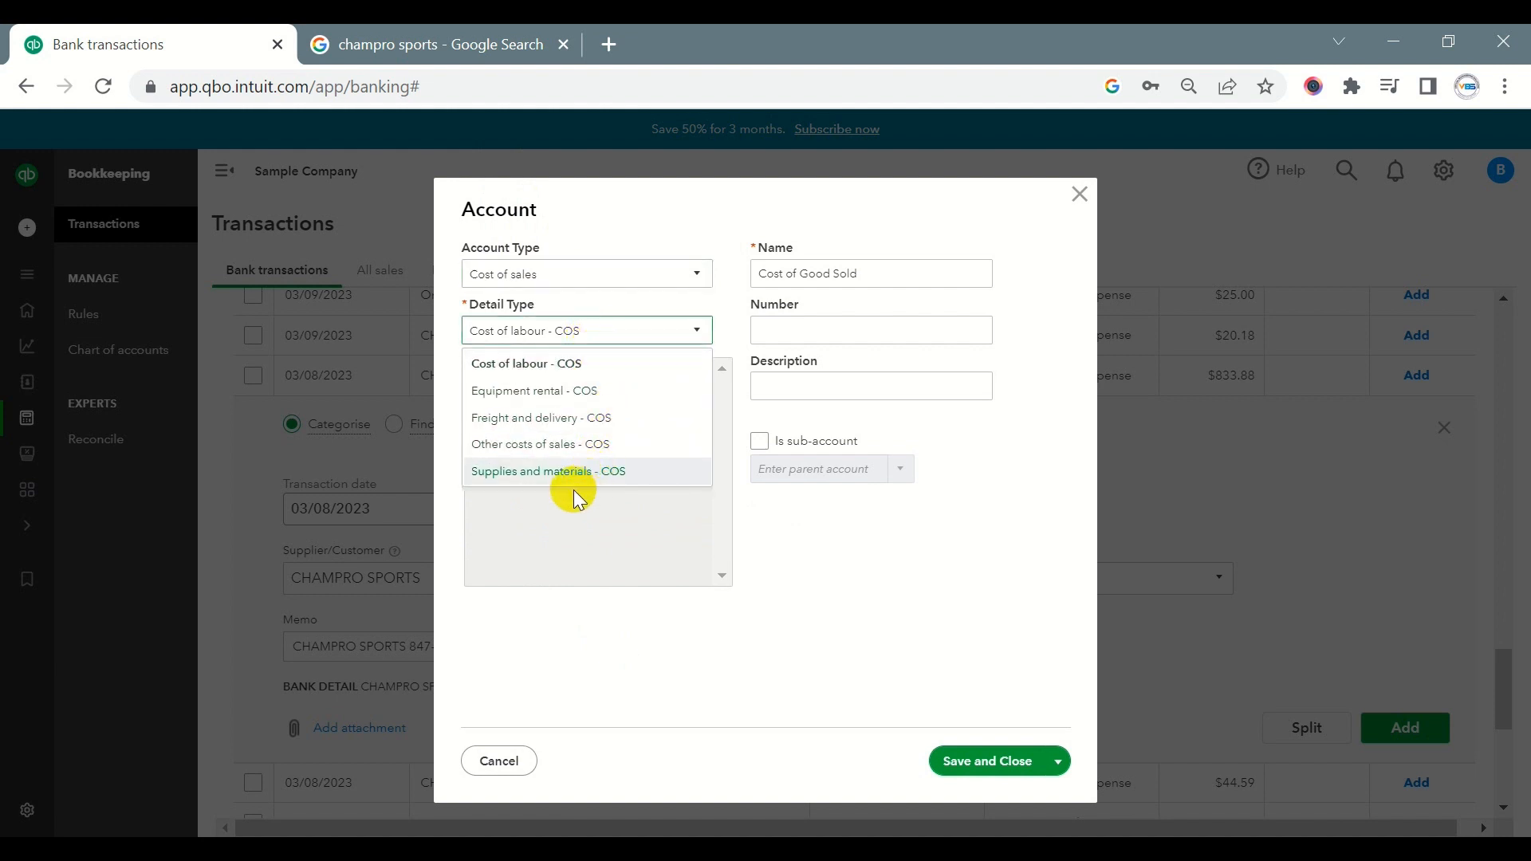
pyautogui.click(558, 472)
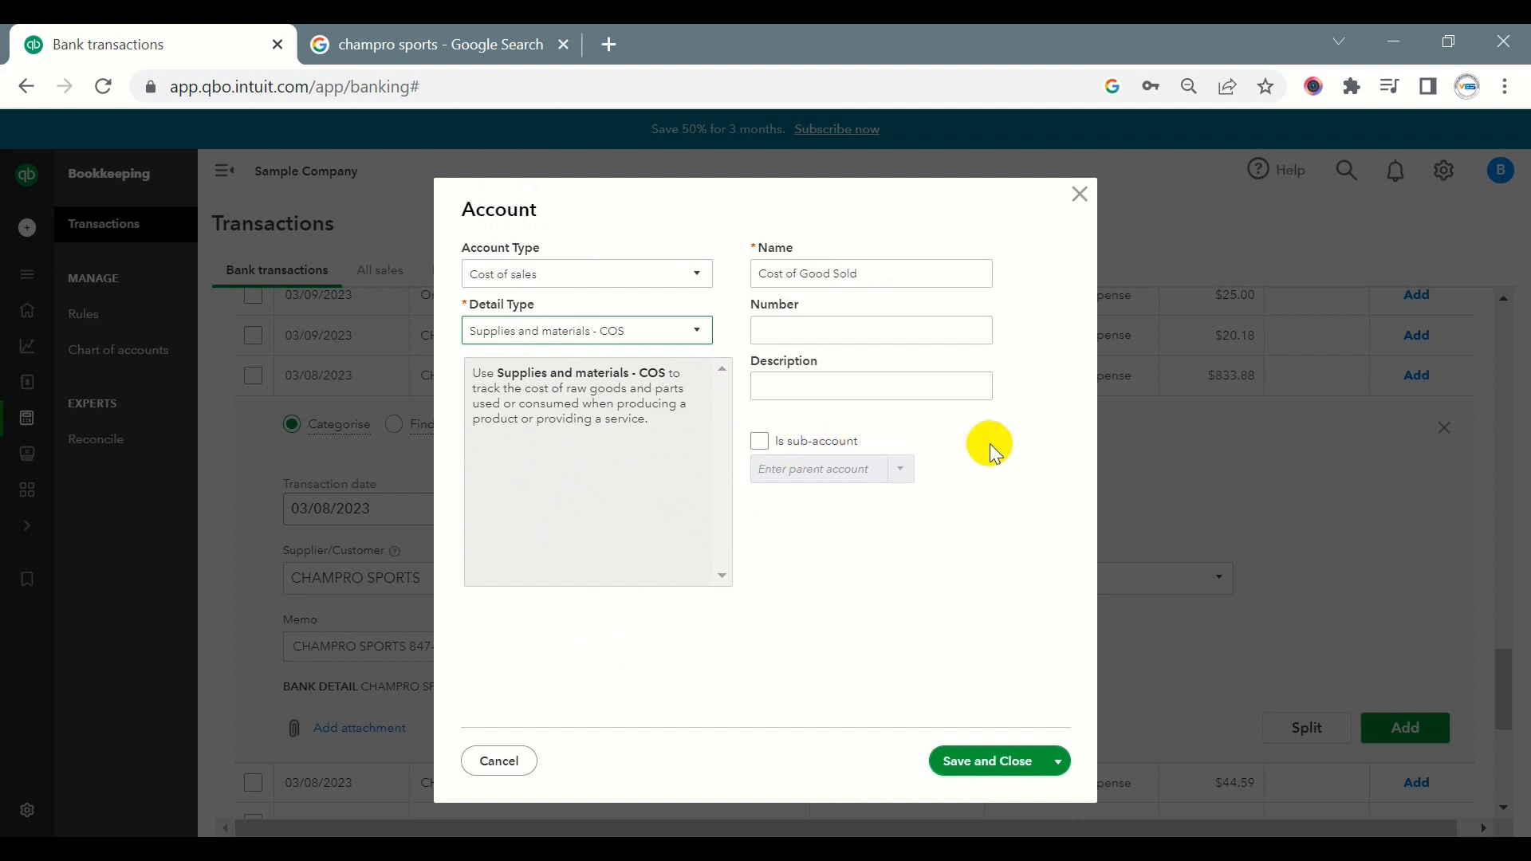
pyautogui.click(791, 332)
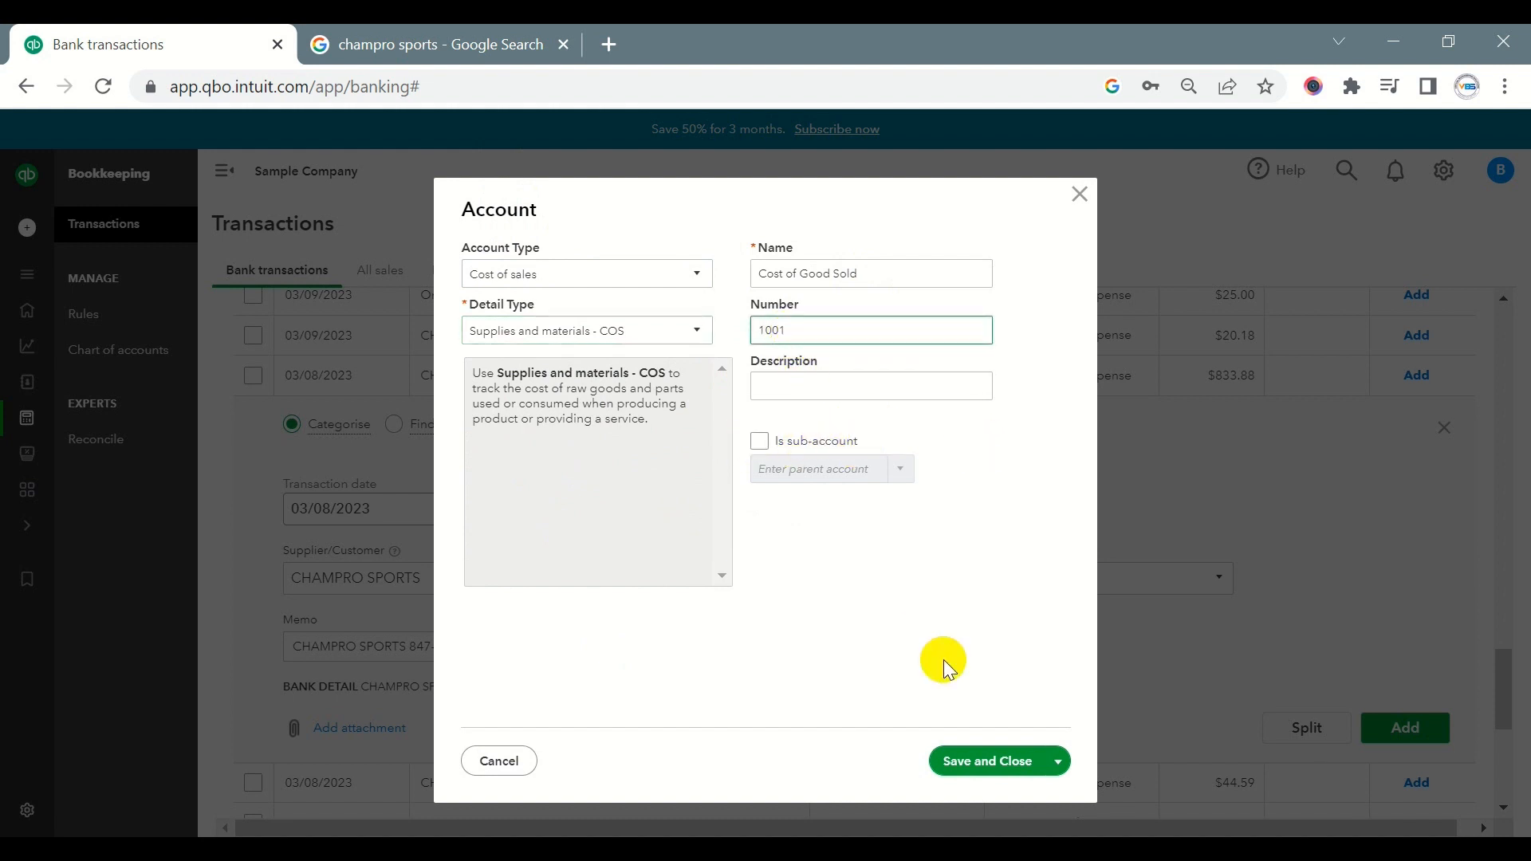
pyautogui.click(986, 762)
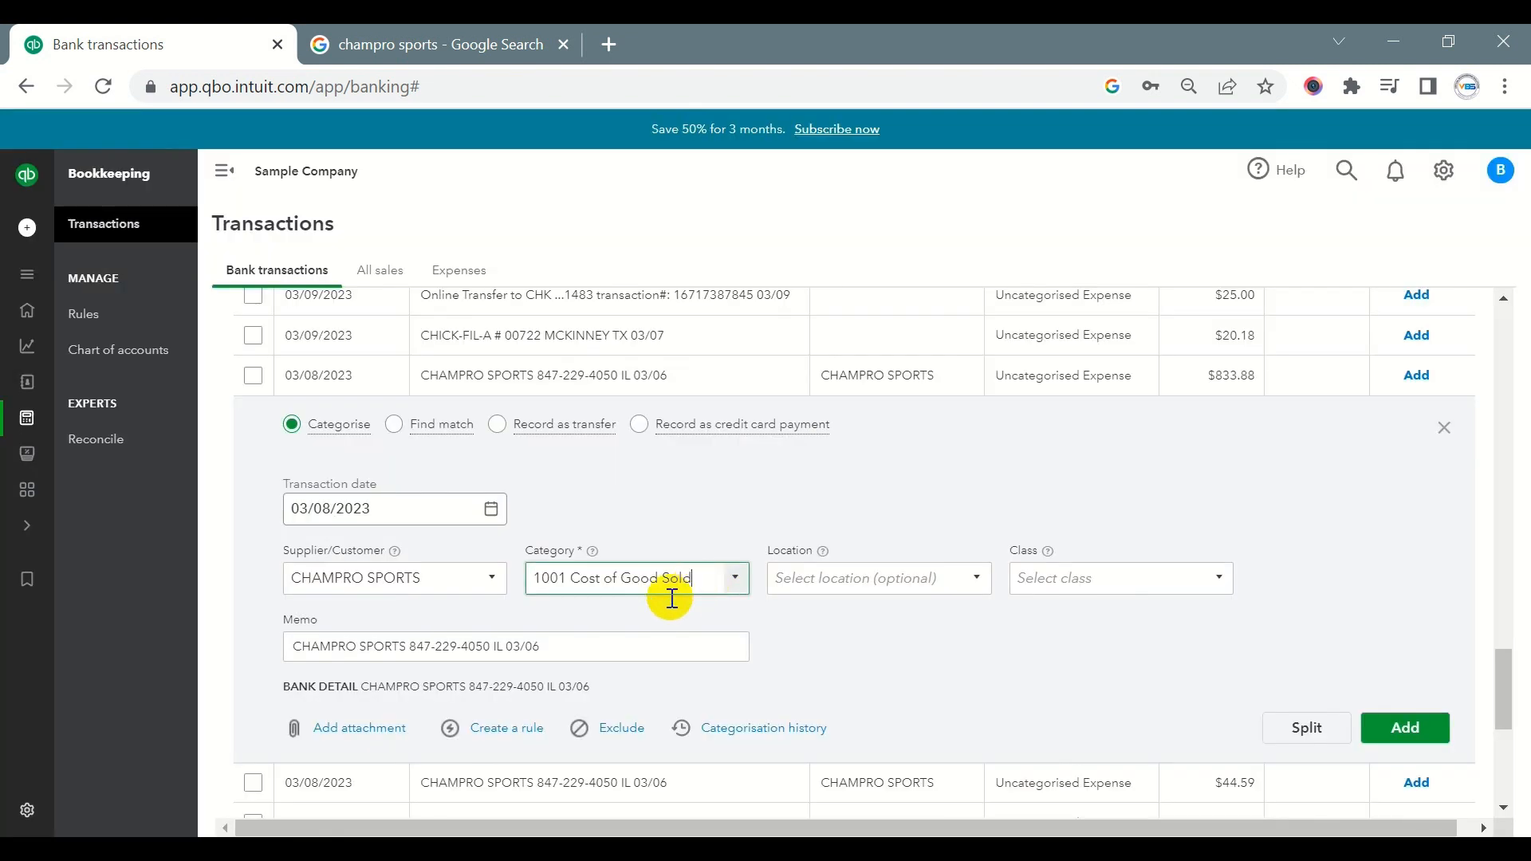
# - Try to add the $833.88 CHAMPRO SPORTS transaction with location and class left blank
pyautogui.click(809, 585)
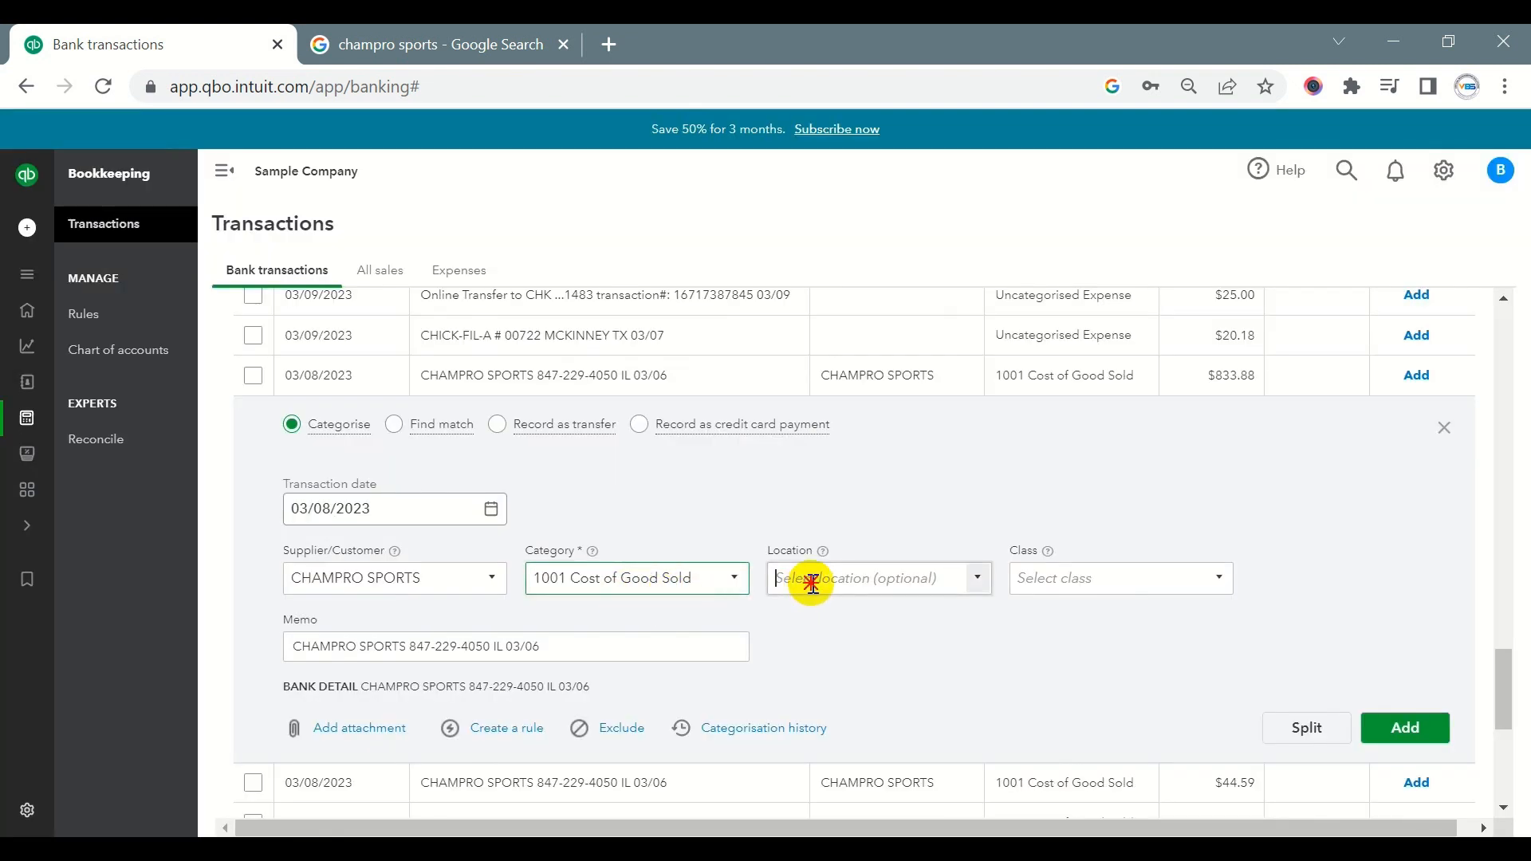
pyautogui.click(1049, 581)
pyautogui.scroll(-2, 1252, 630)
pyautogui.click(1408, 570)
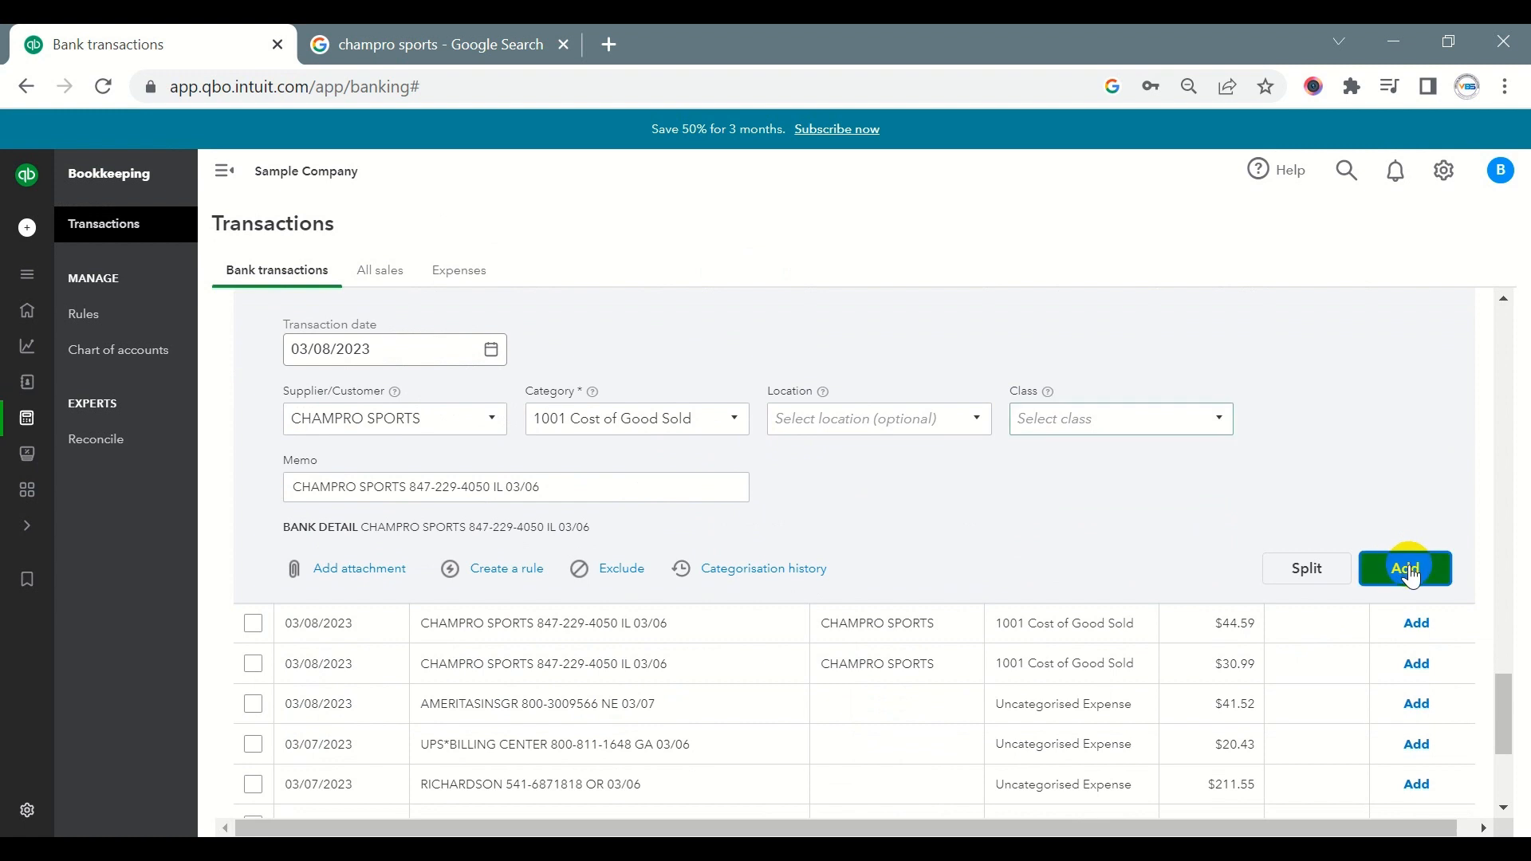
pyautogui.scroll(1, 1035, 486)
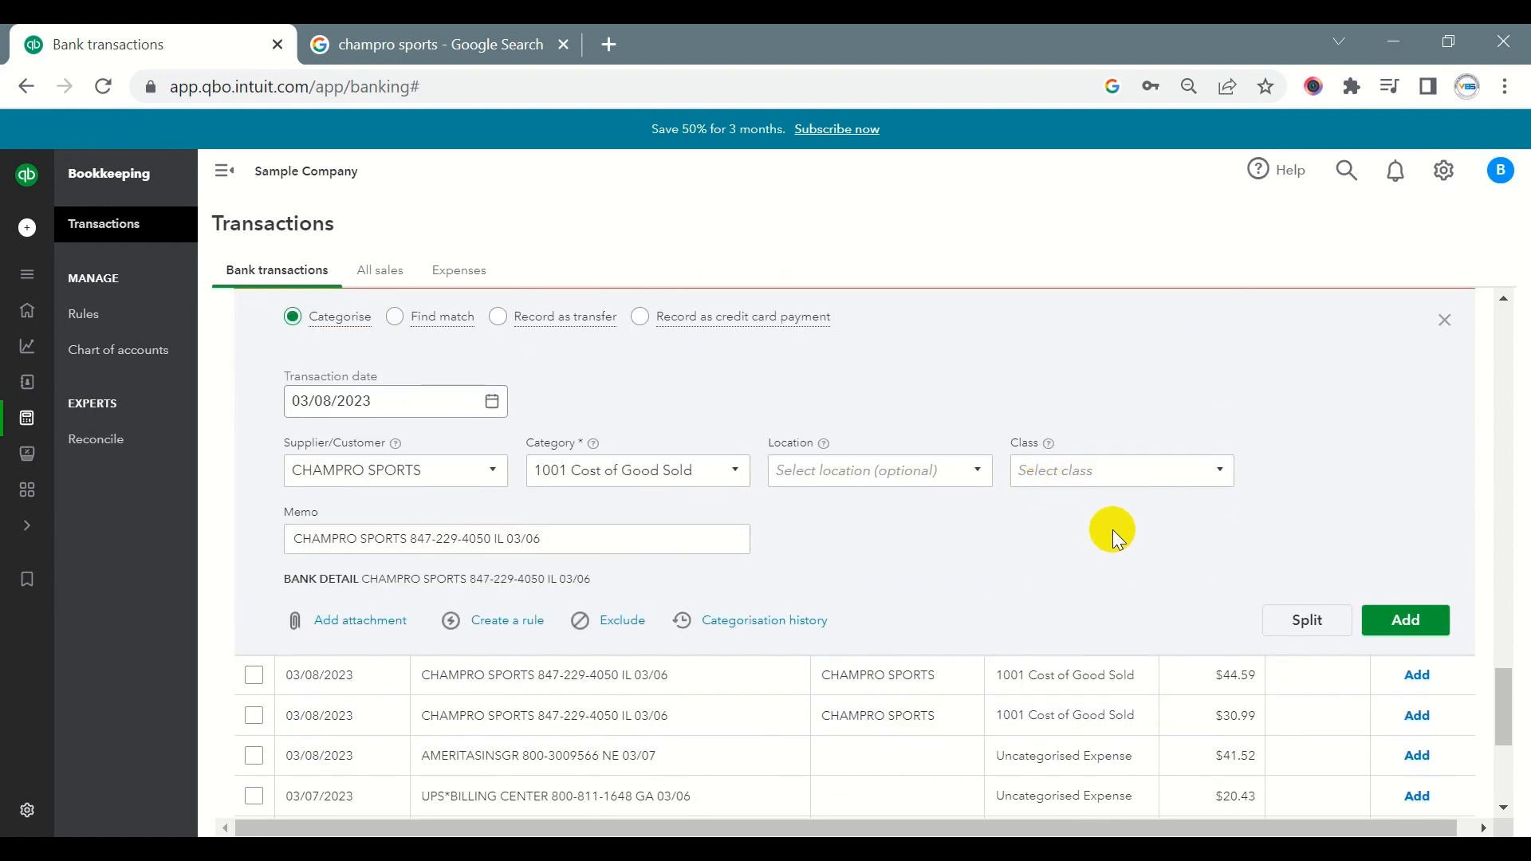
# - Create a rule from the transaction named CHAMPRO SPORTS, applying to money out in all bank accounts and matching any condition
pyautogui.click(507, 622)
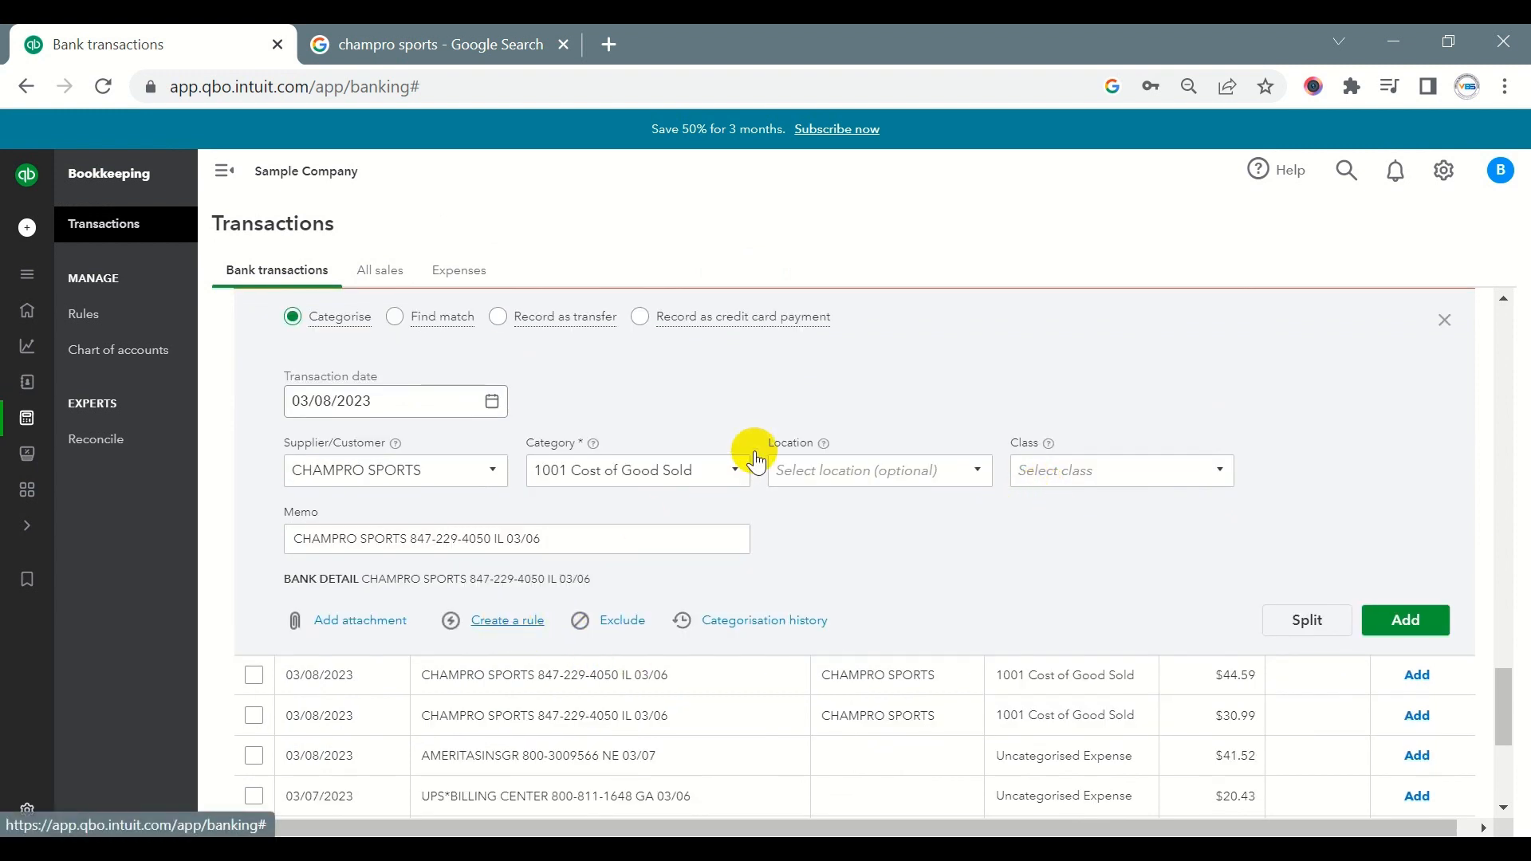
pyautogui.write('CHAMPRO SPORTS')
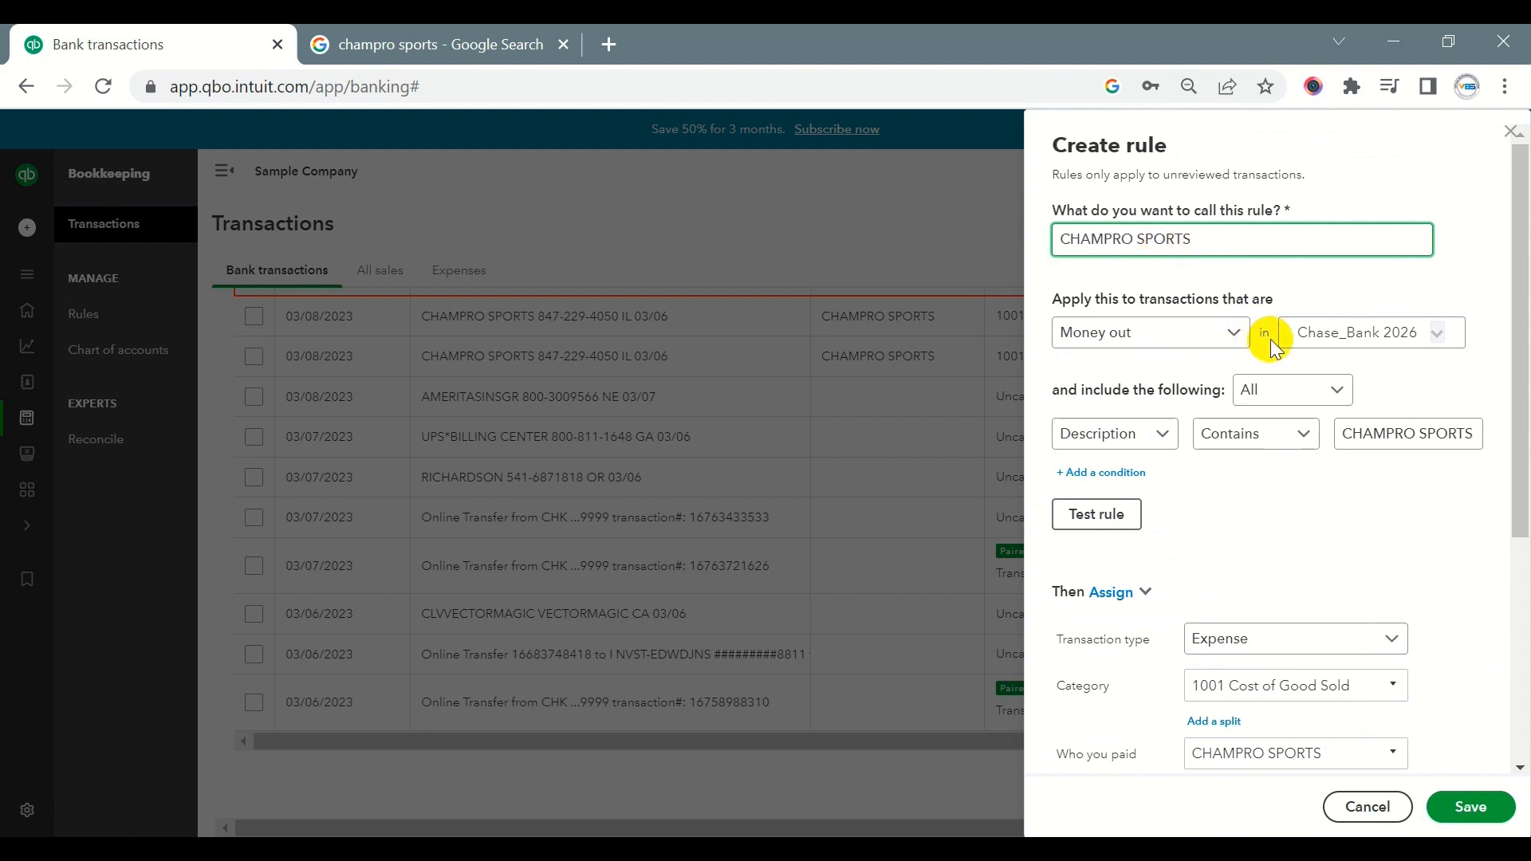
pyautogui.click(1302, 339)
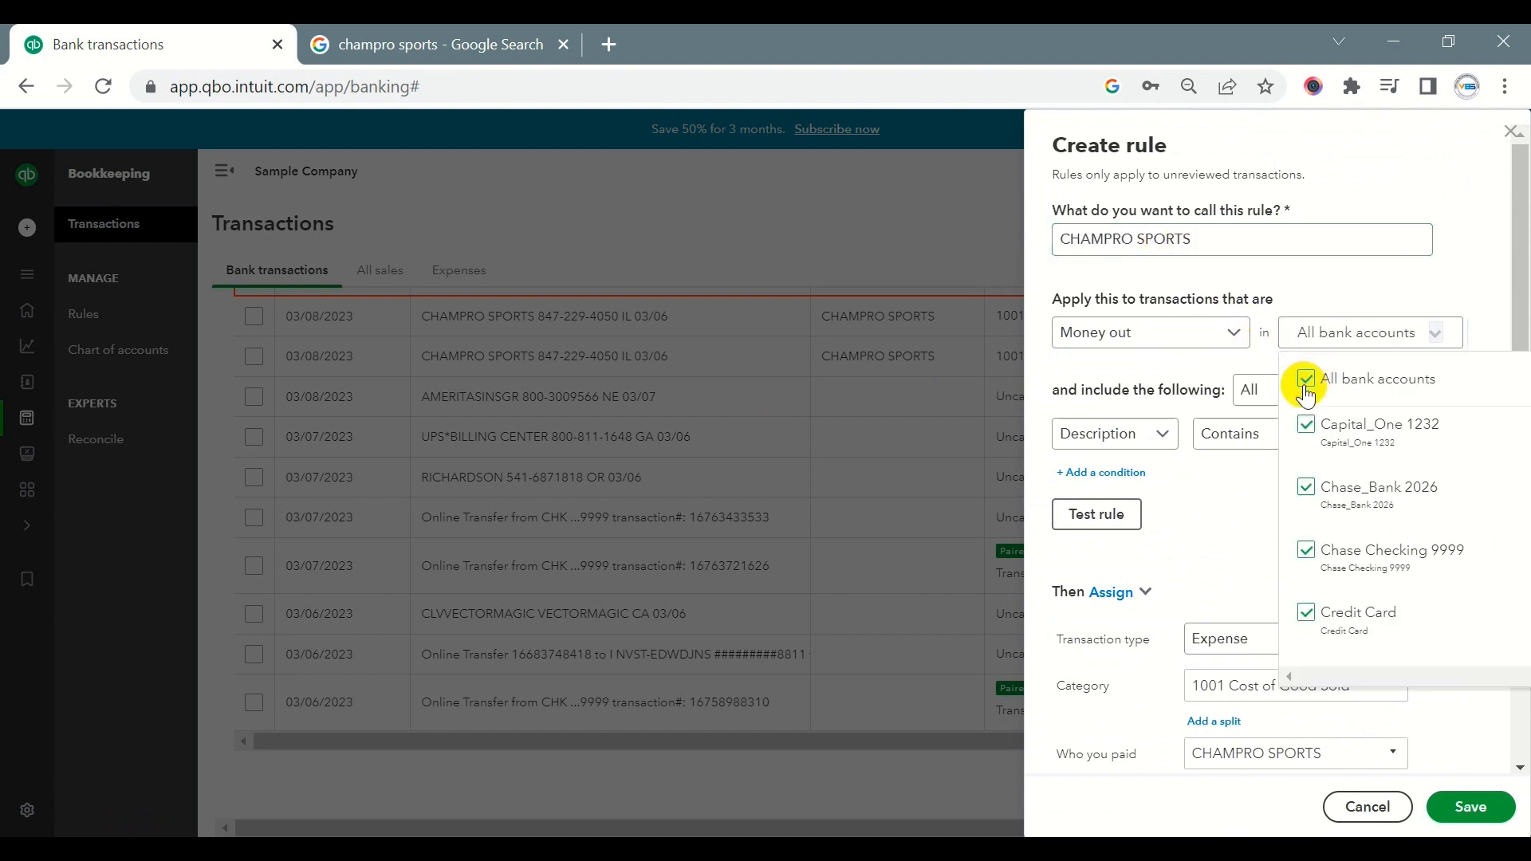
pyautogui.click(1260, 390)
pyautogui.click(1258, 432)
# - Set the rule's condition to bank text containing CHAMPRO SPORTS and save the rule
pyautogui.click(1135, 454)
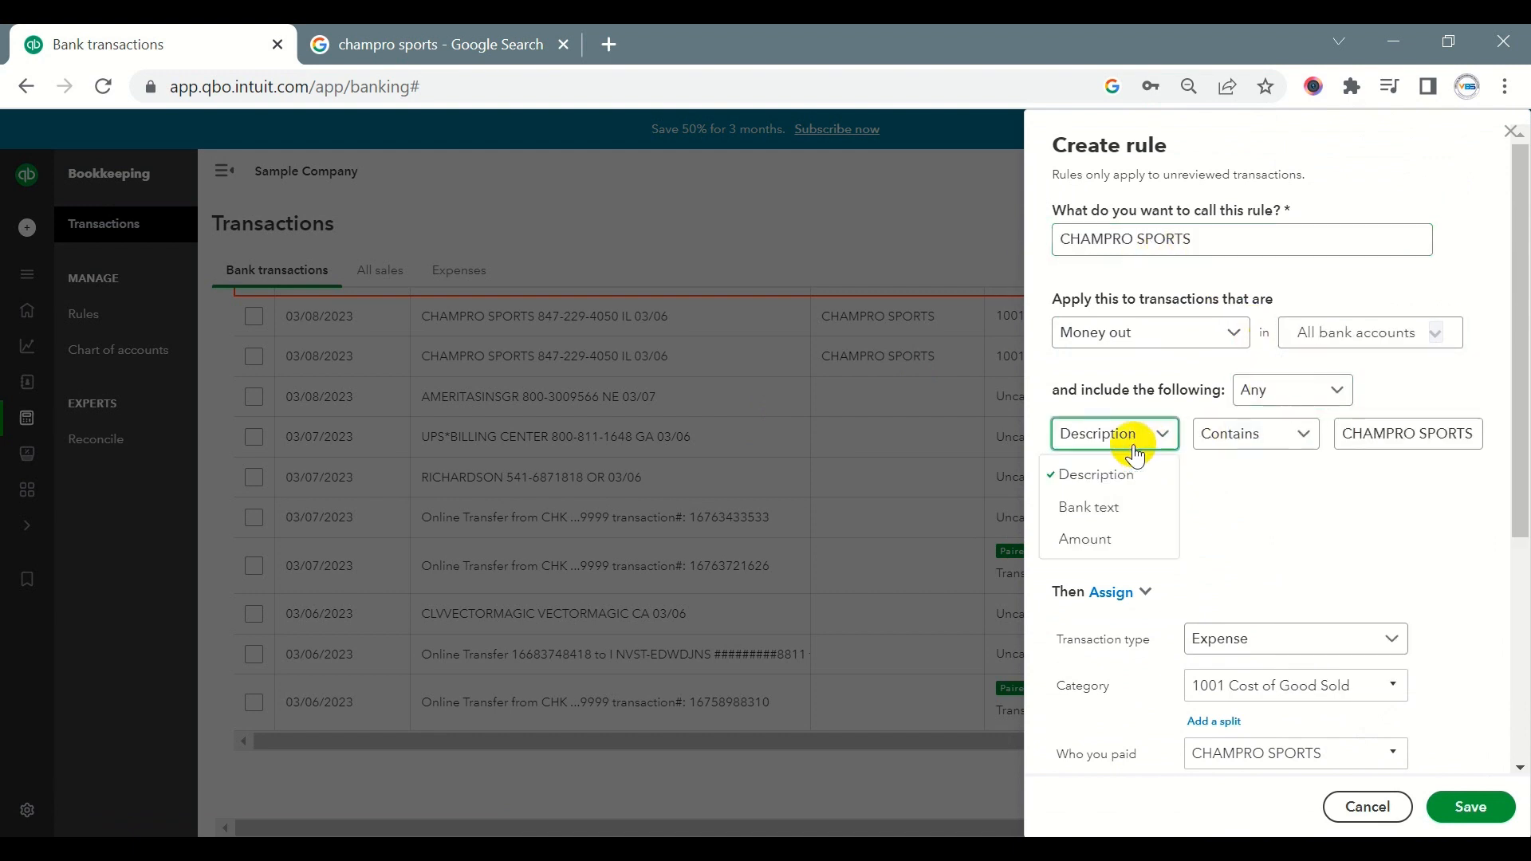
pyautogui.click(1085, 505)
pyautogui.click(1339, 435)
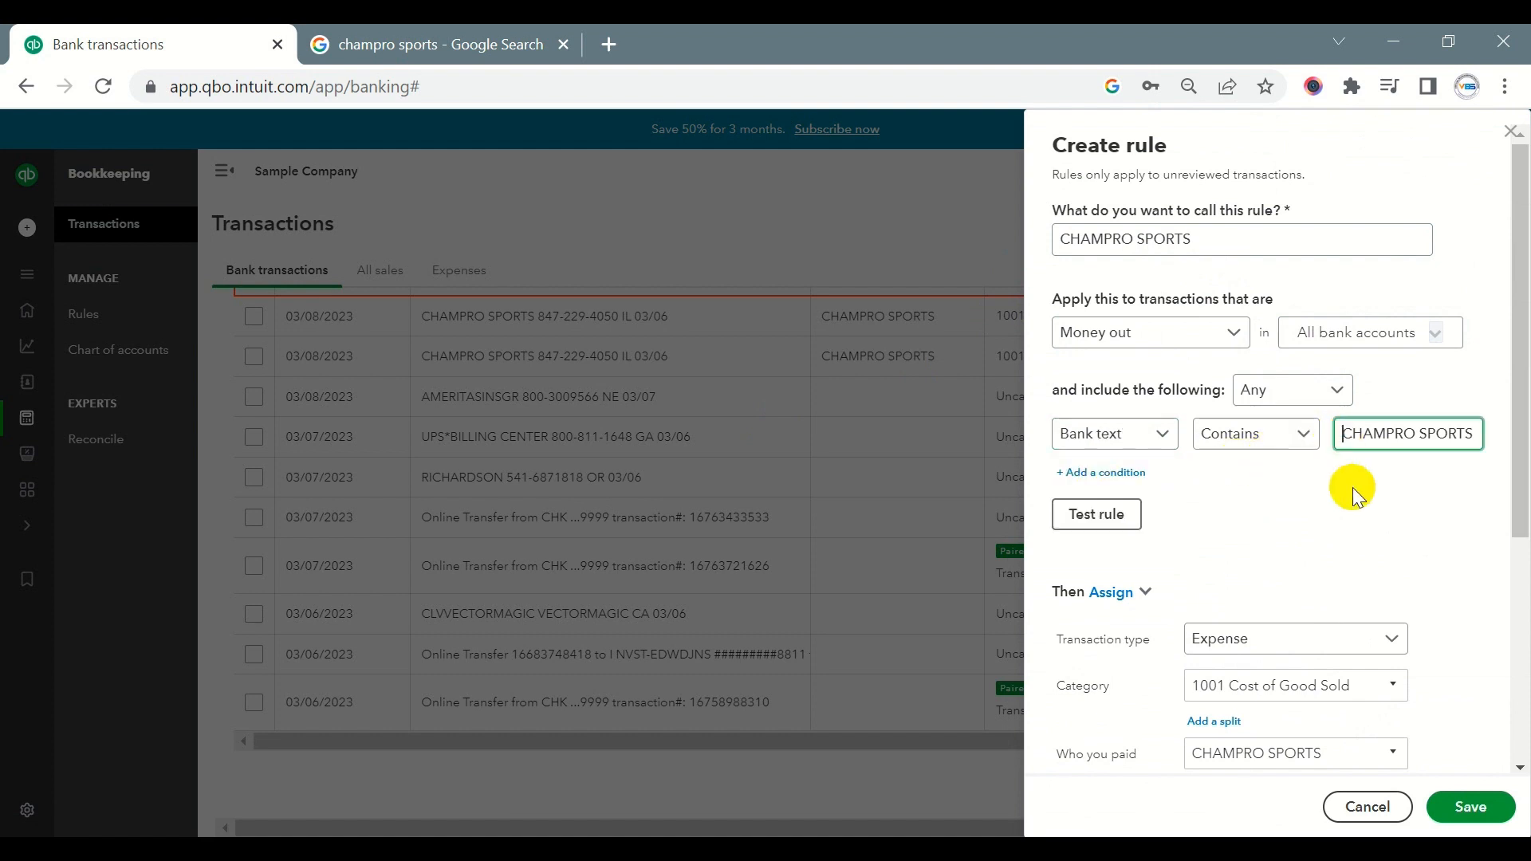
pyautogui.hotkey('shift', 'End')
pyautogui.press('End')
pyautogui.scroll(-2, 1341, 487)
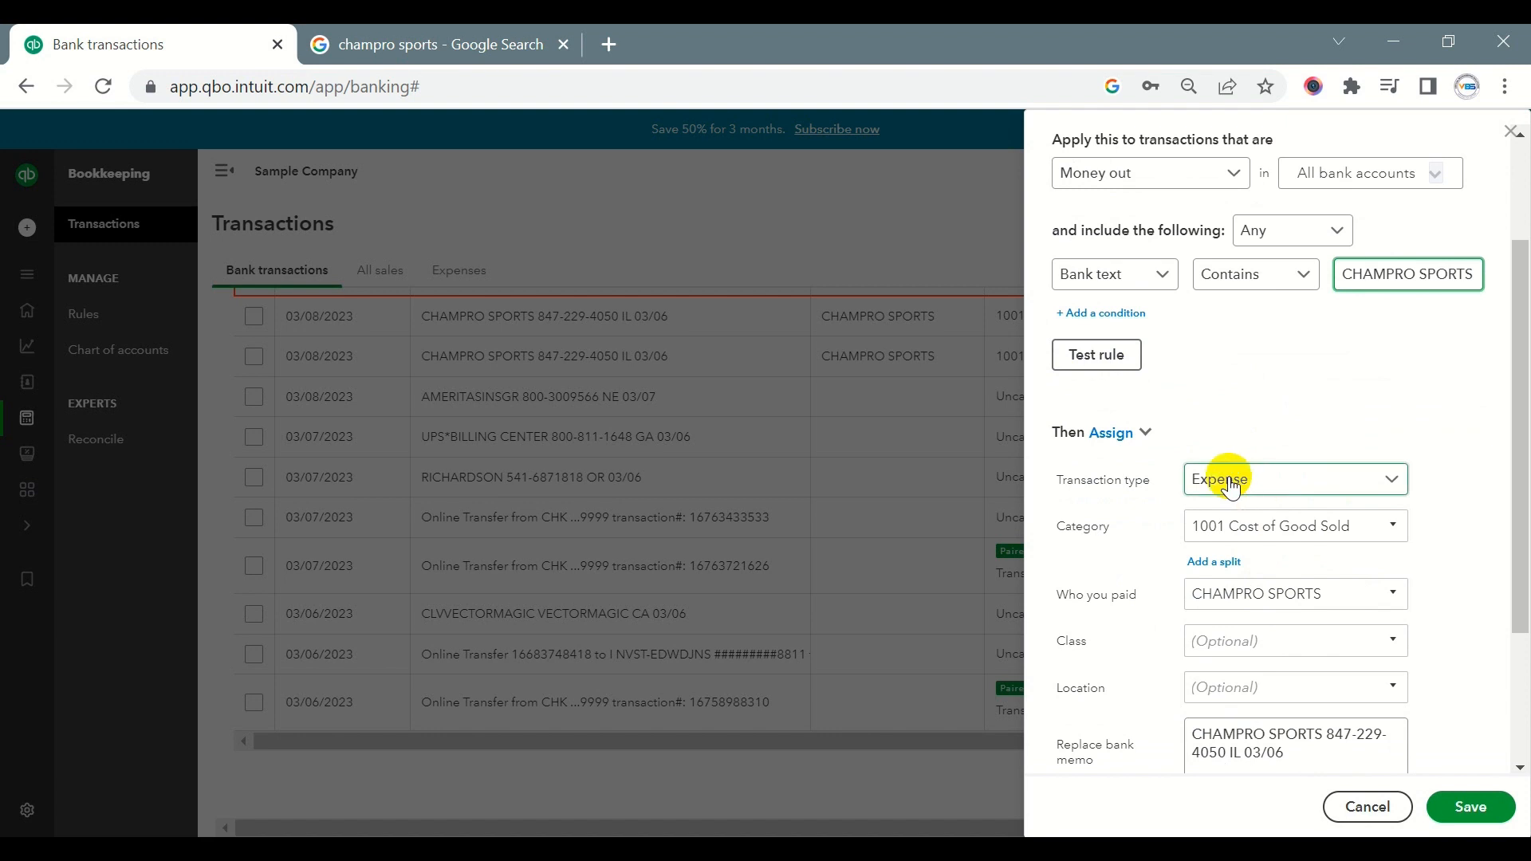
pyautogui.scroll(-2, 1268, 618)
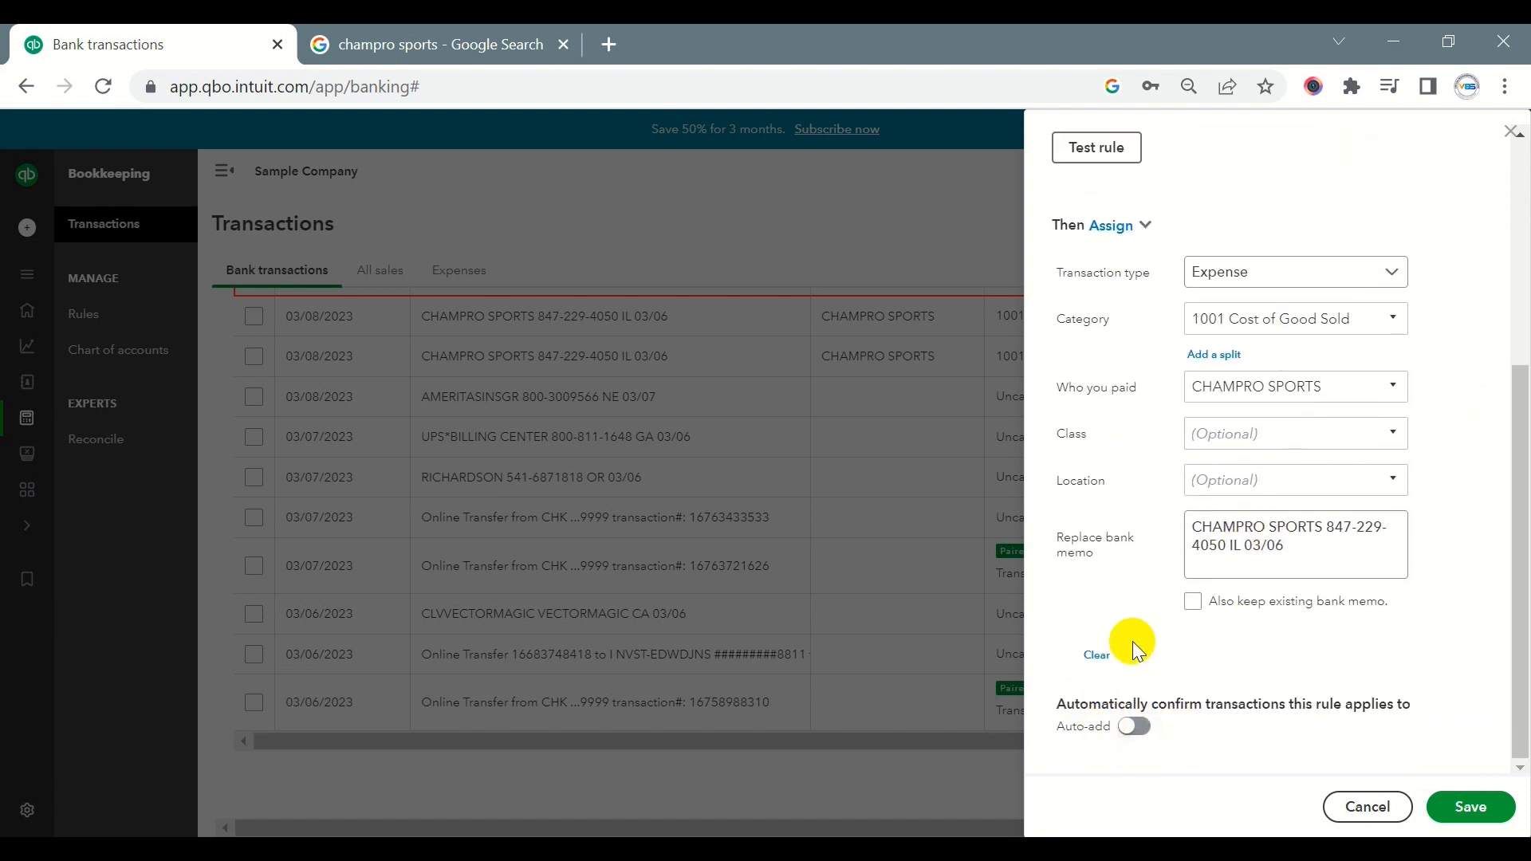
pyautogui.click(1471, 807)
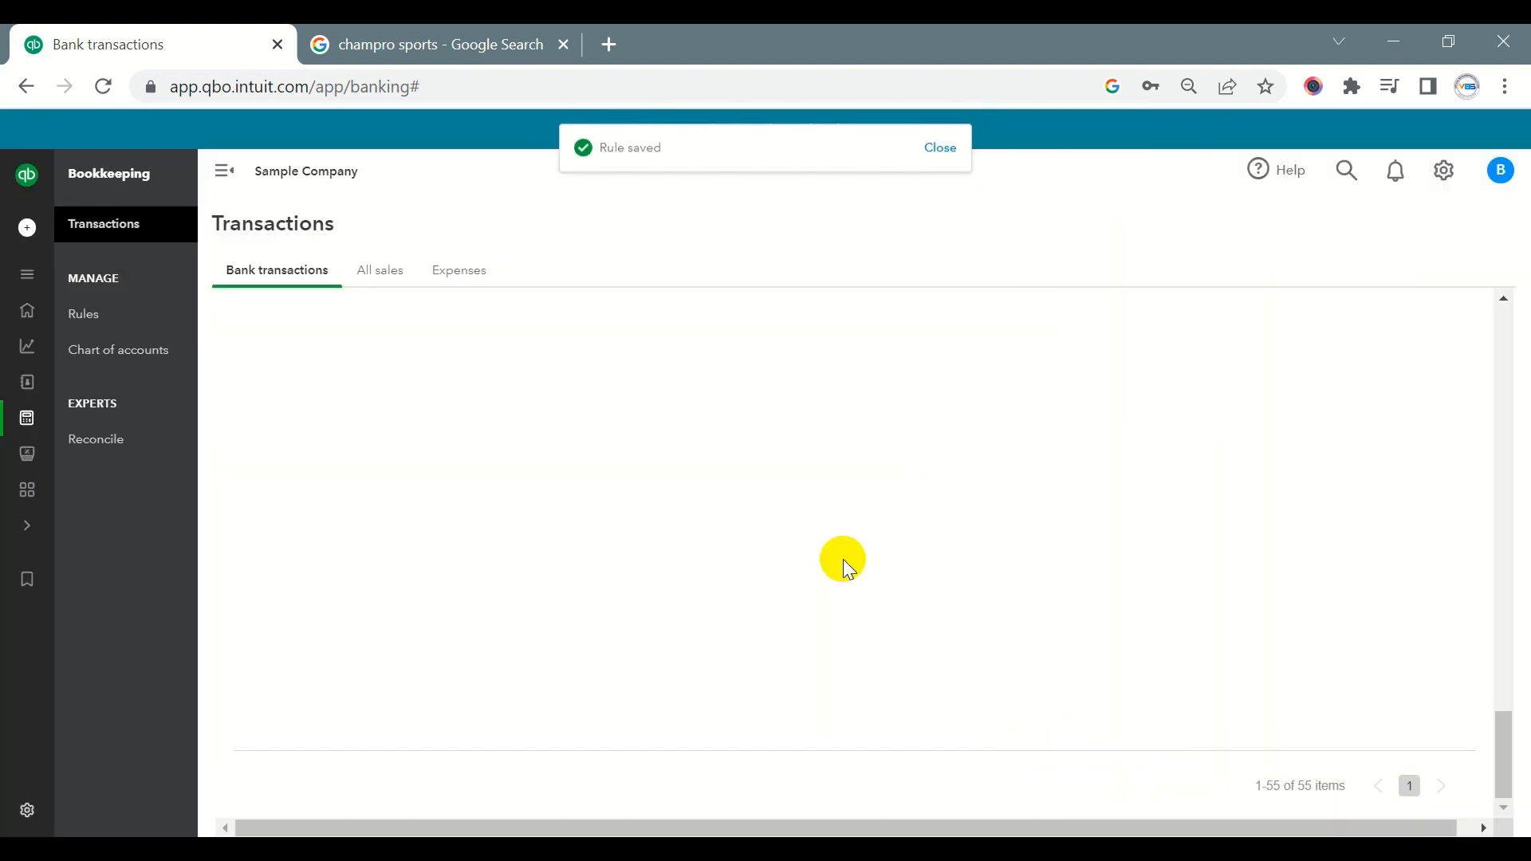
pyautogui.scroll(1, 885, 363)
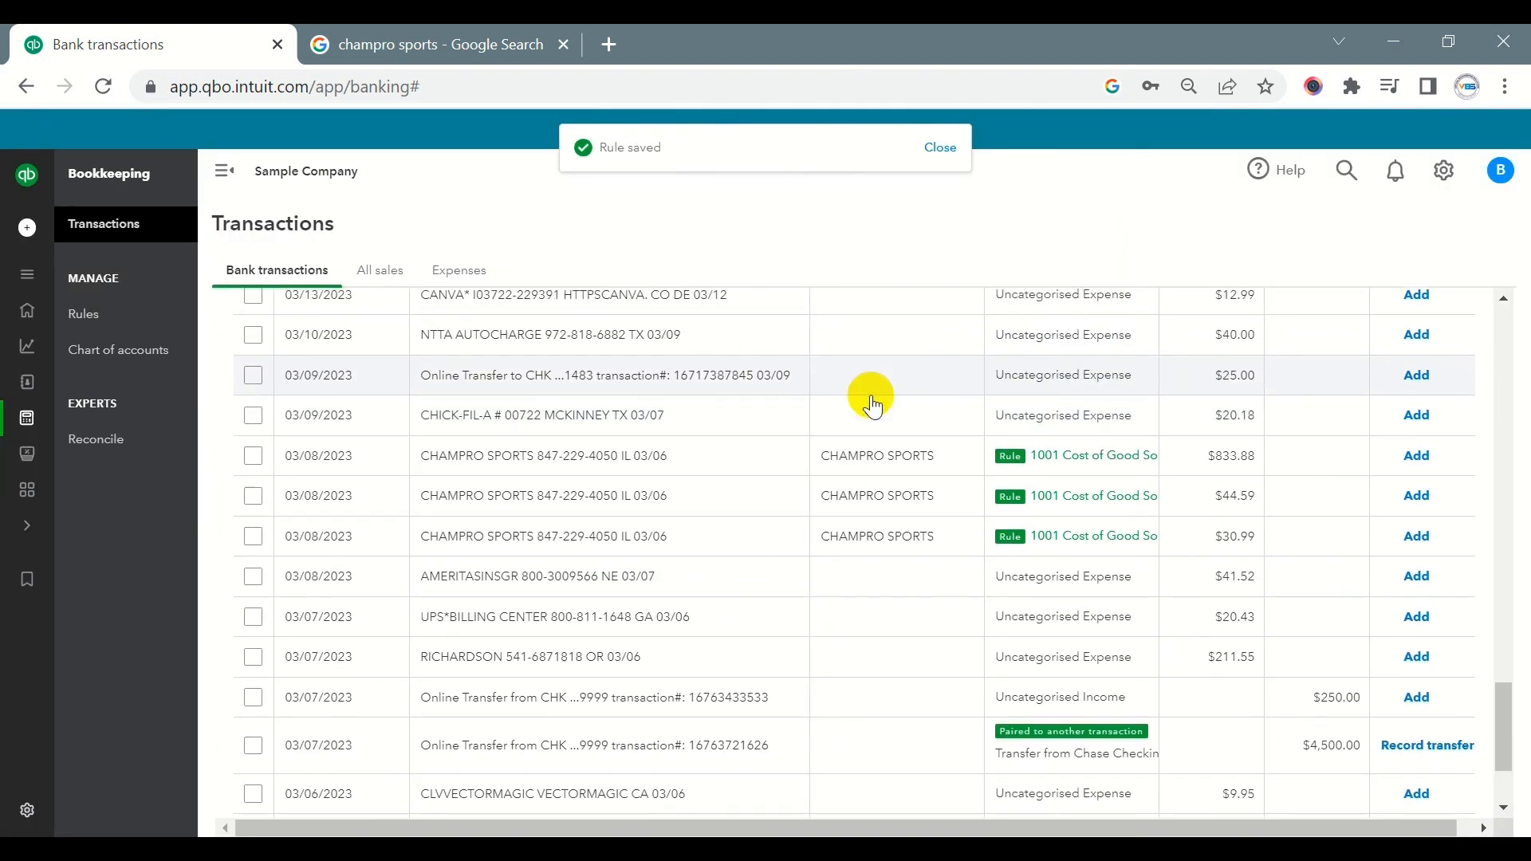
pyautogui.click(253, 456)
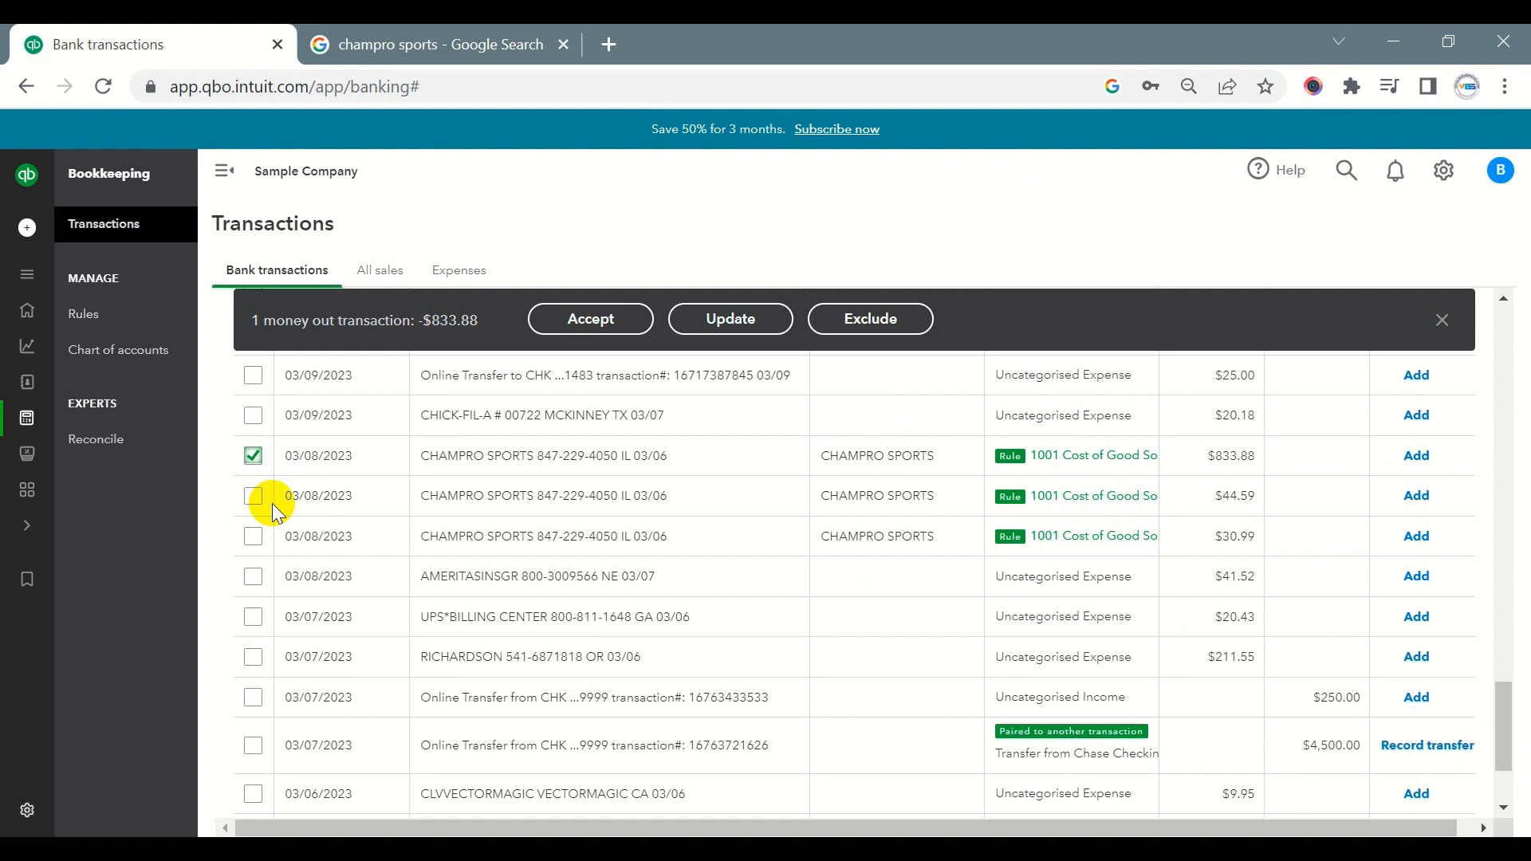
pyautogui.keyDown('shift'); pyautogui.click(253, 697); pyautogui.keyUp('shift')
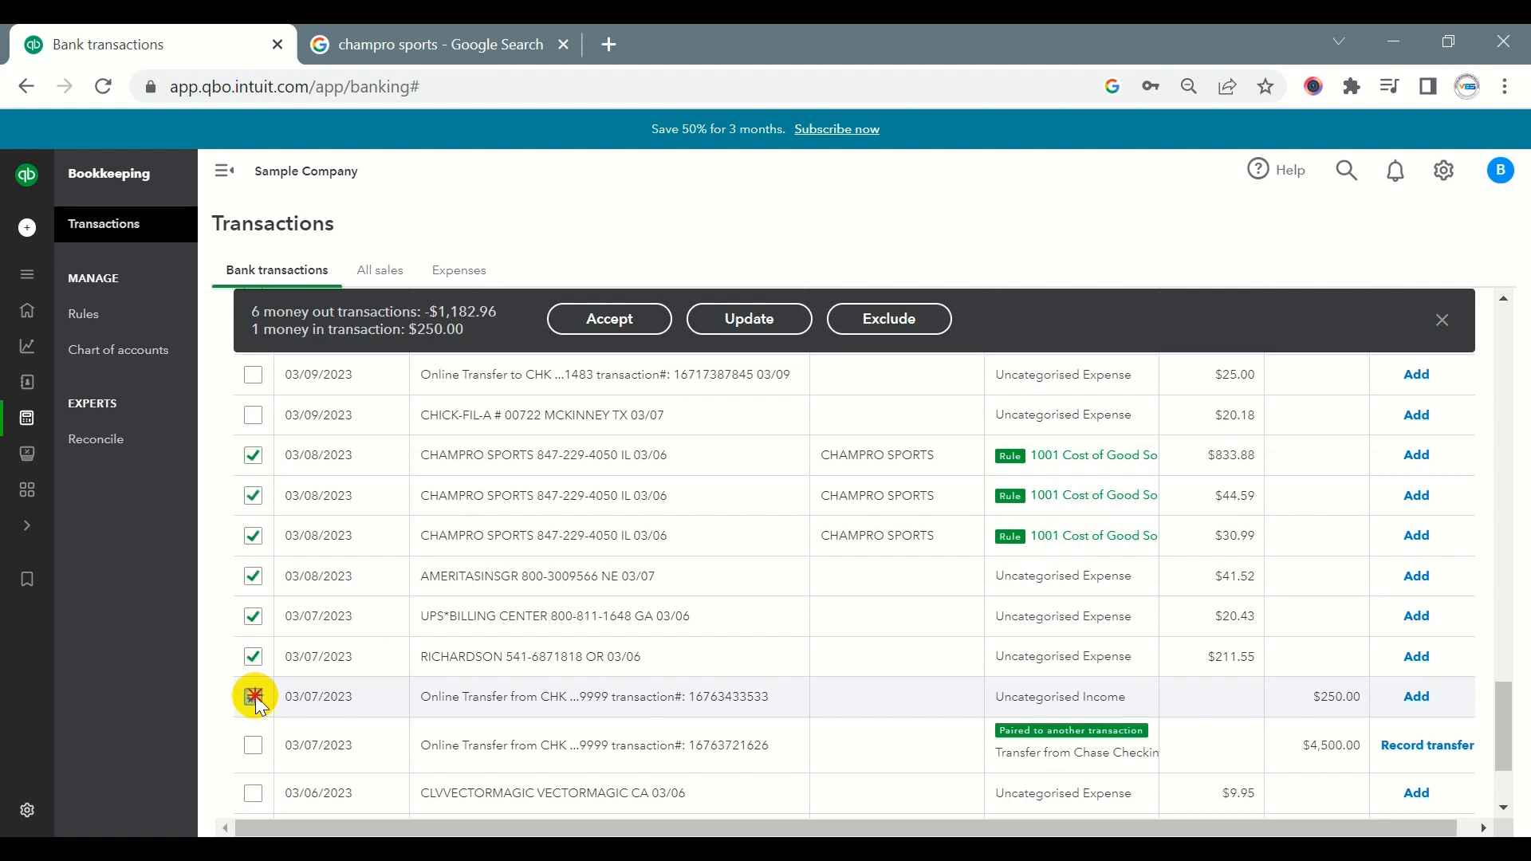
pyautogui.click(253, 696)
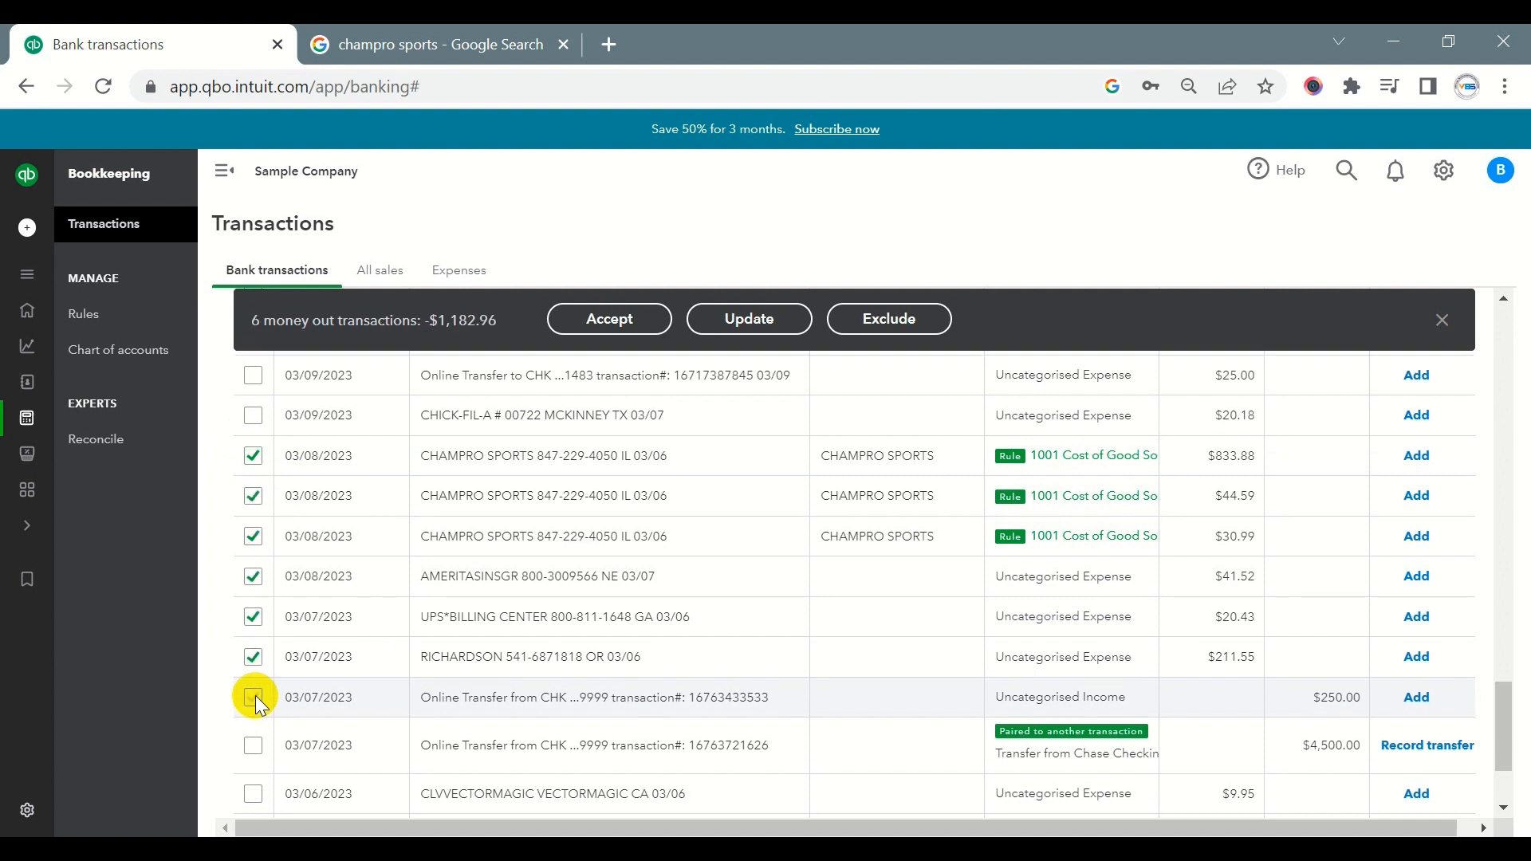
pyautogui.click(253, 456)
pyautogui.click(254, 496)
pyautogui.click(253, 536)
pyautogui.click(253, 575)
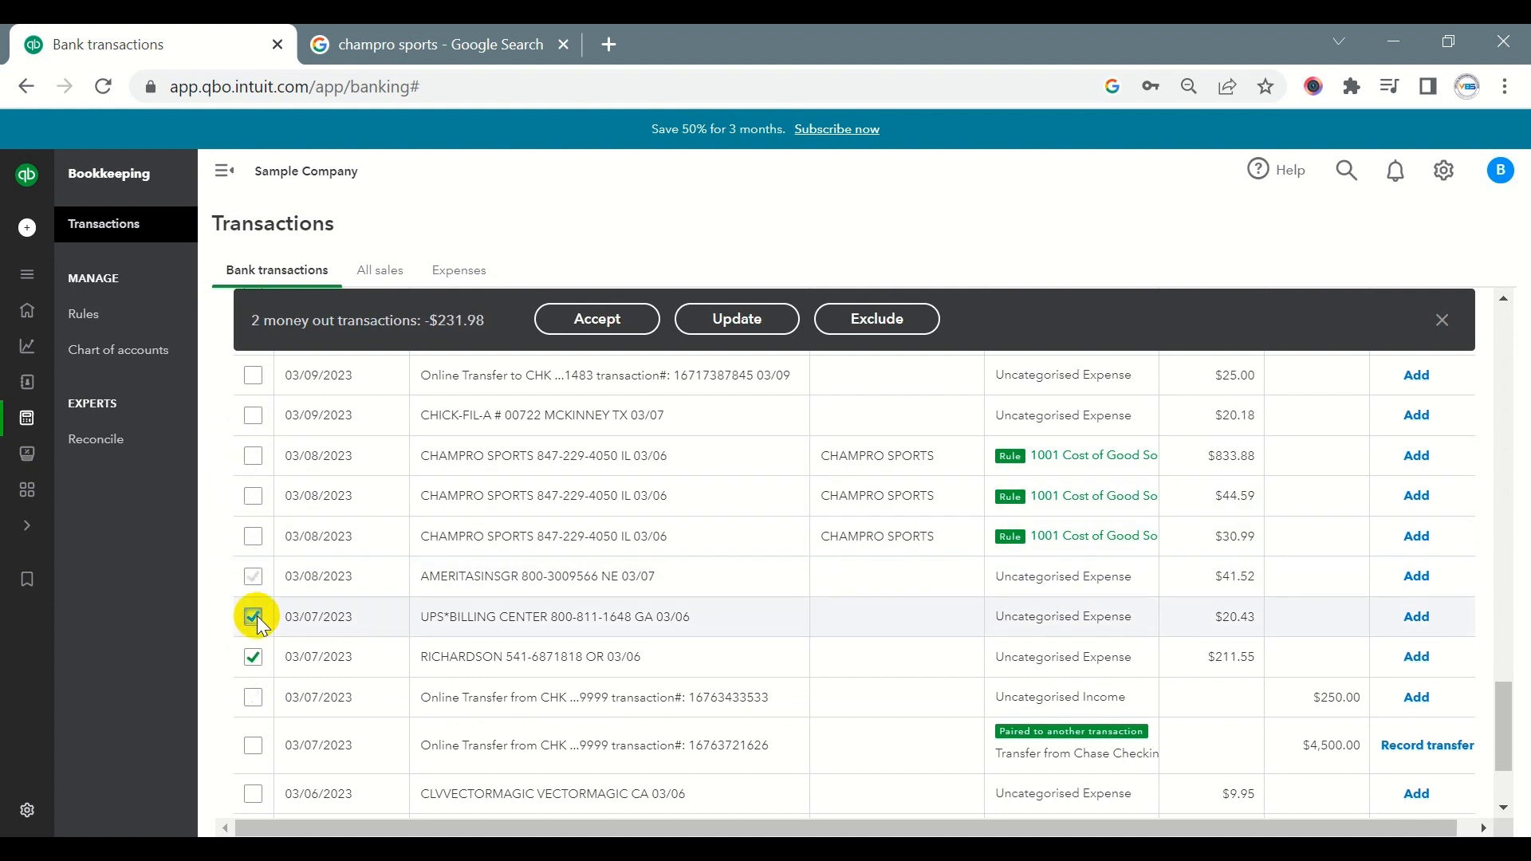
pyautogui.click(254, 617)
pyautogui.click(254, 648)
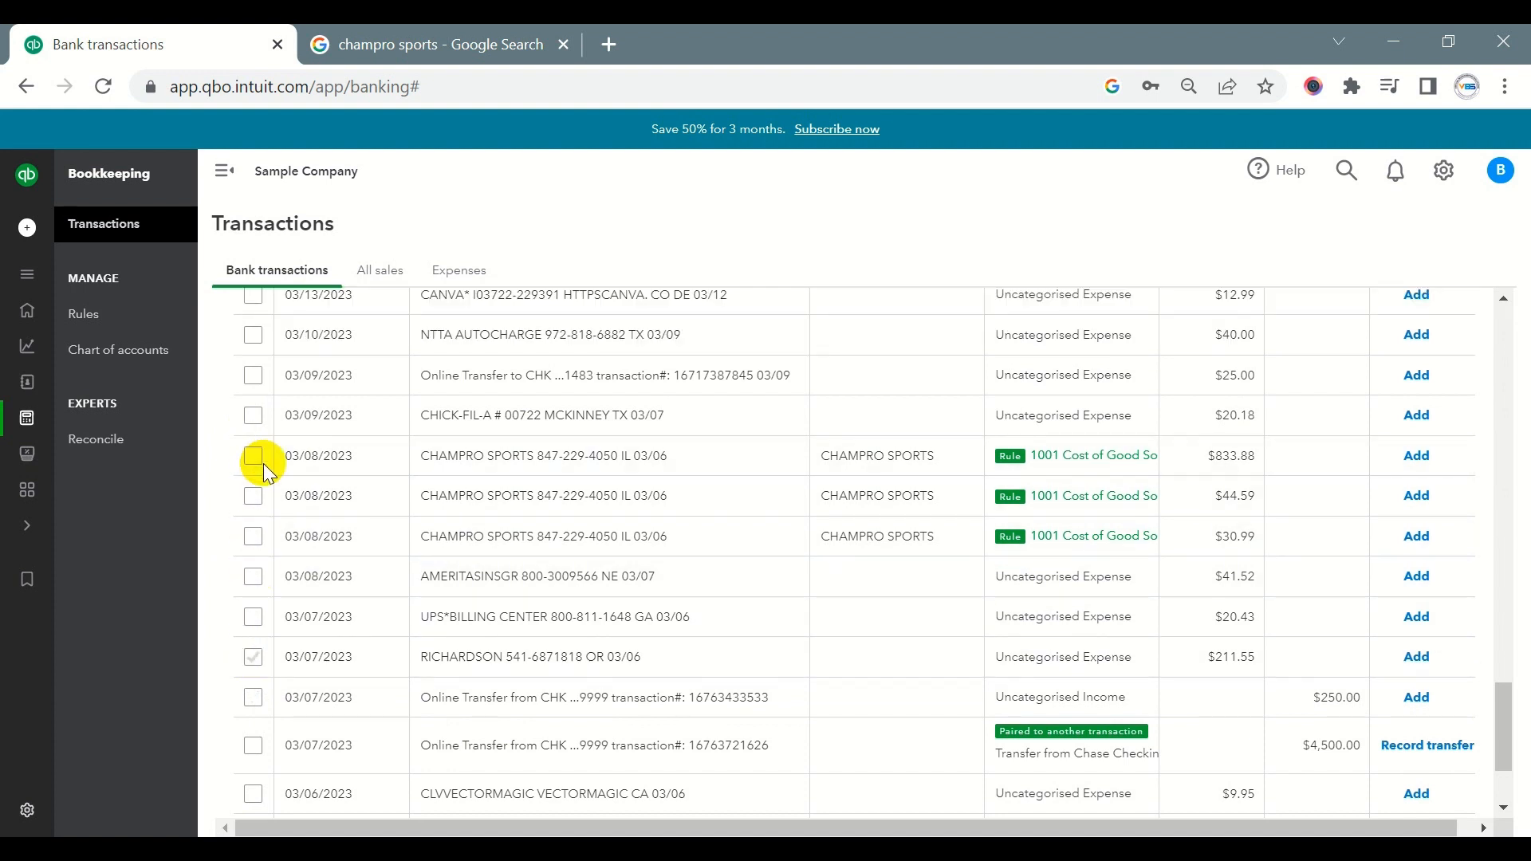
# - Batch-accept the three 03/08/2023 CHAMPRO SPORTS transactions of $833.88, $44.59 and $30.99, accepting them a second time without selecting a class
pyautogui.click(254, 456)
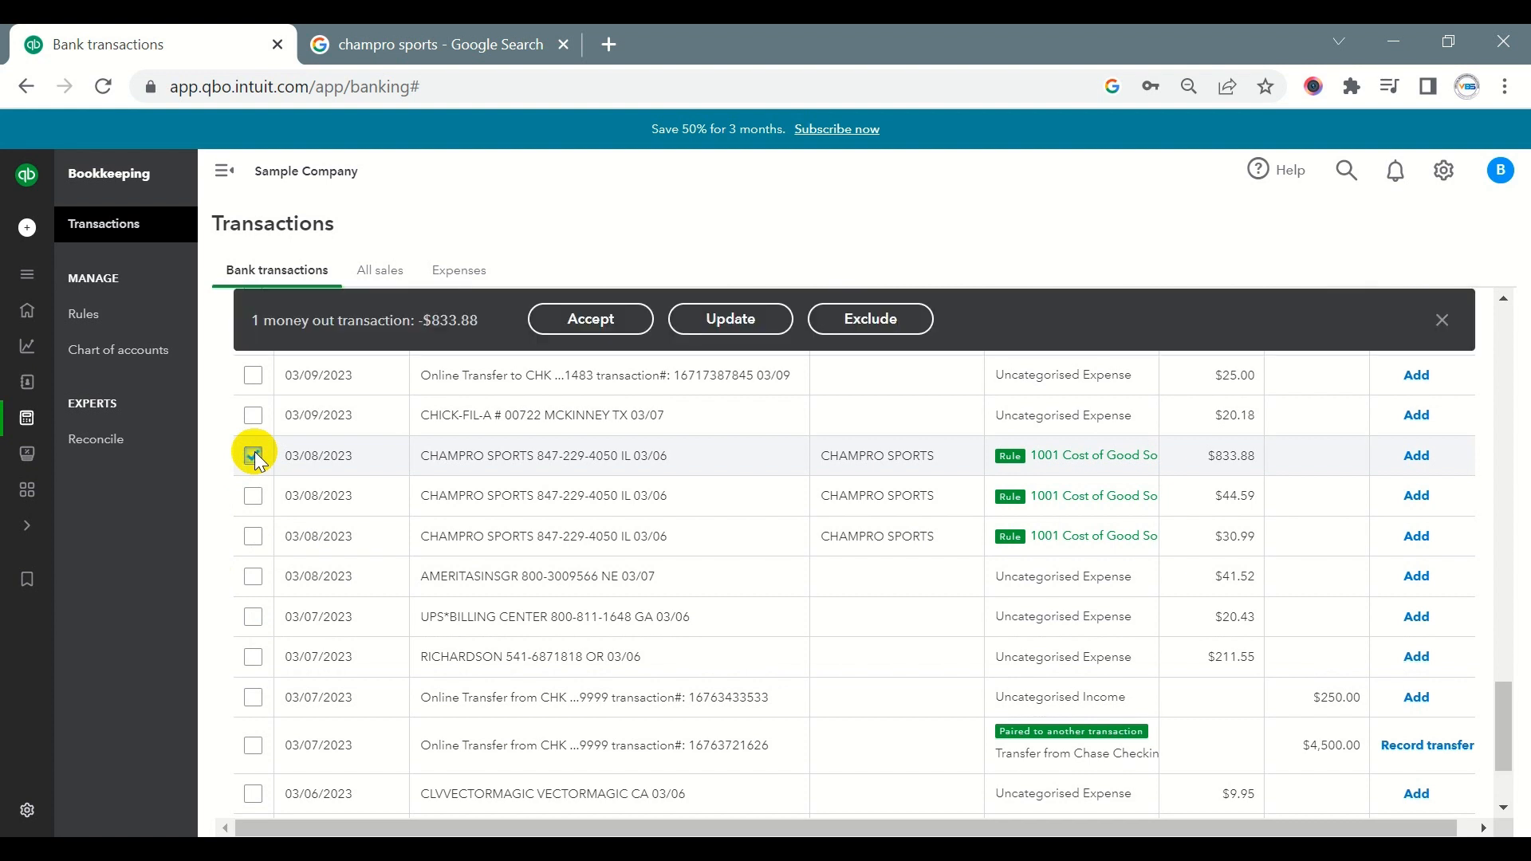
pyautogui.keyDown('shift'); pyautogui.click(252, 537); pyautogui.keyUp('shift')
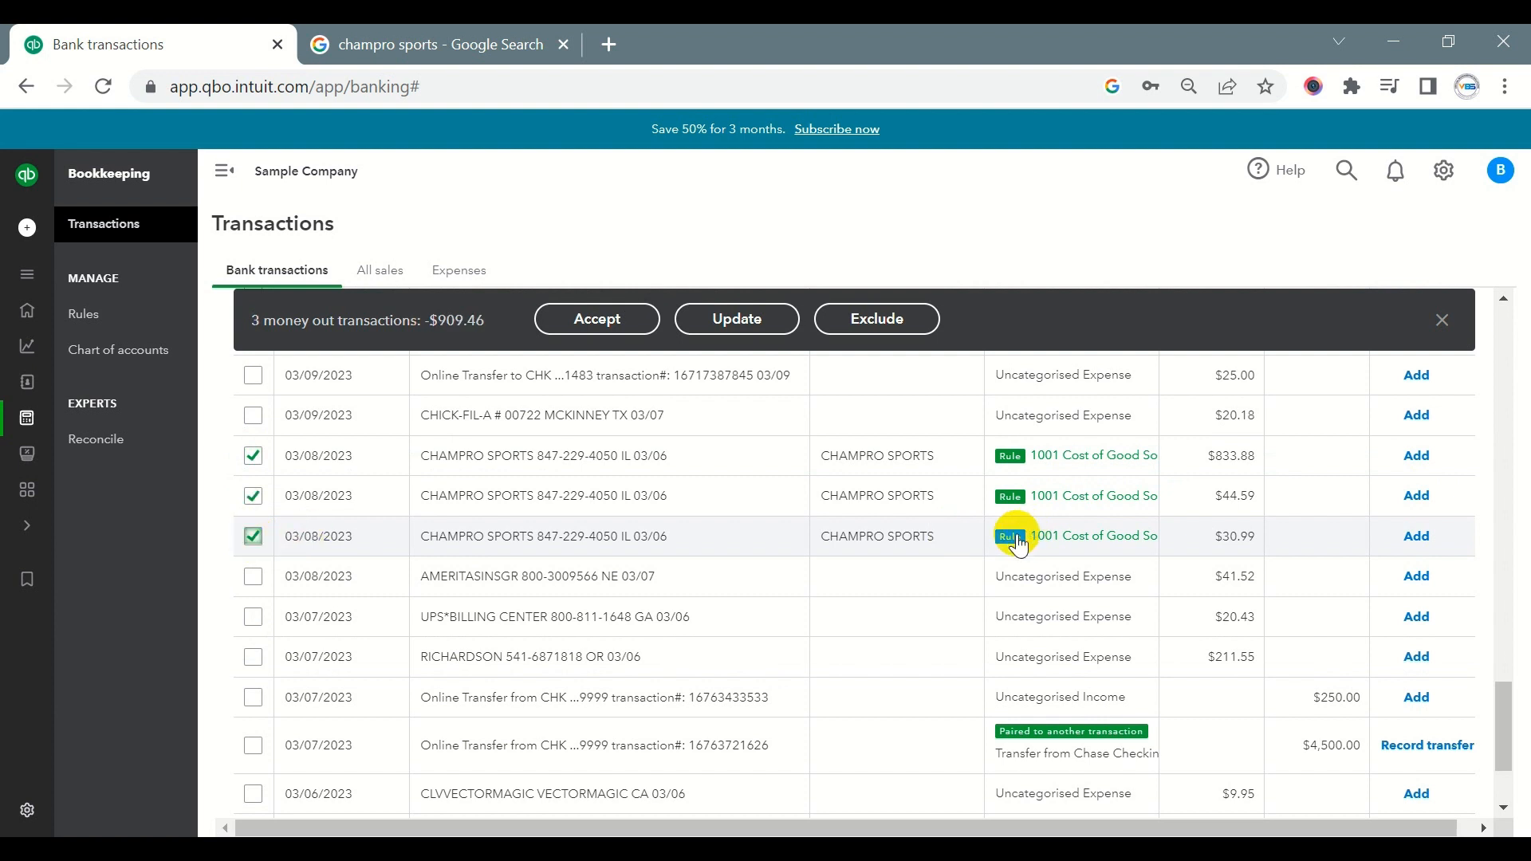
pyautogui.click(598, 320)
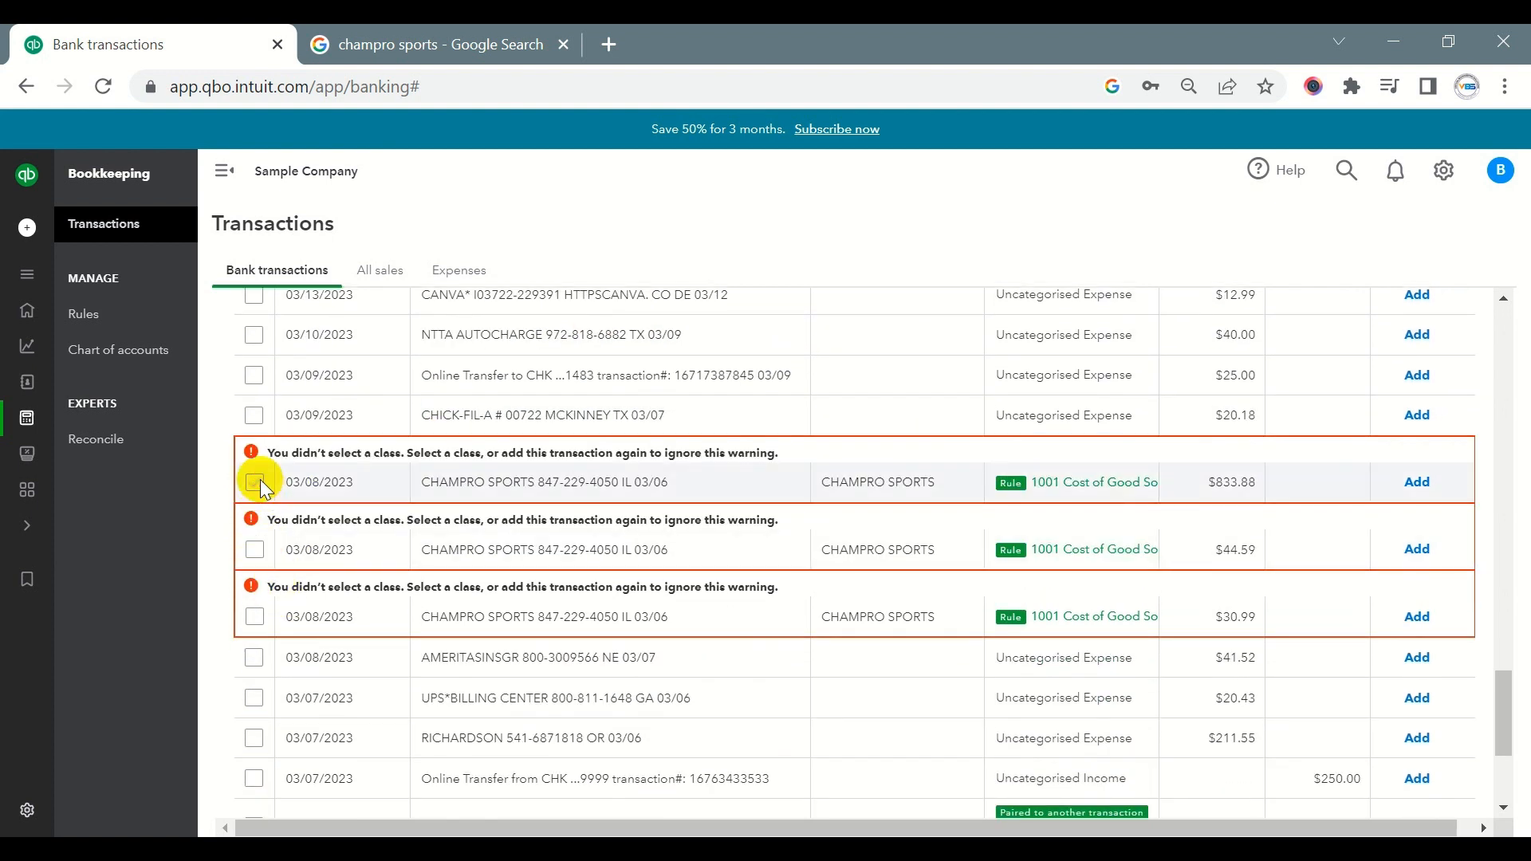
pyautogui.click(254, 482)
pyautogui.click(254, 550)
pyautogui.click(254, 616)
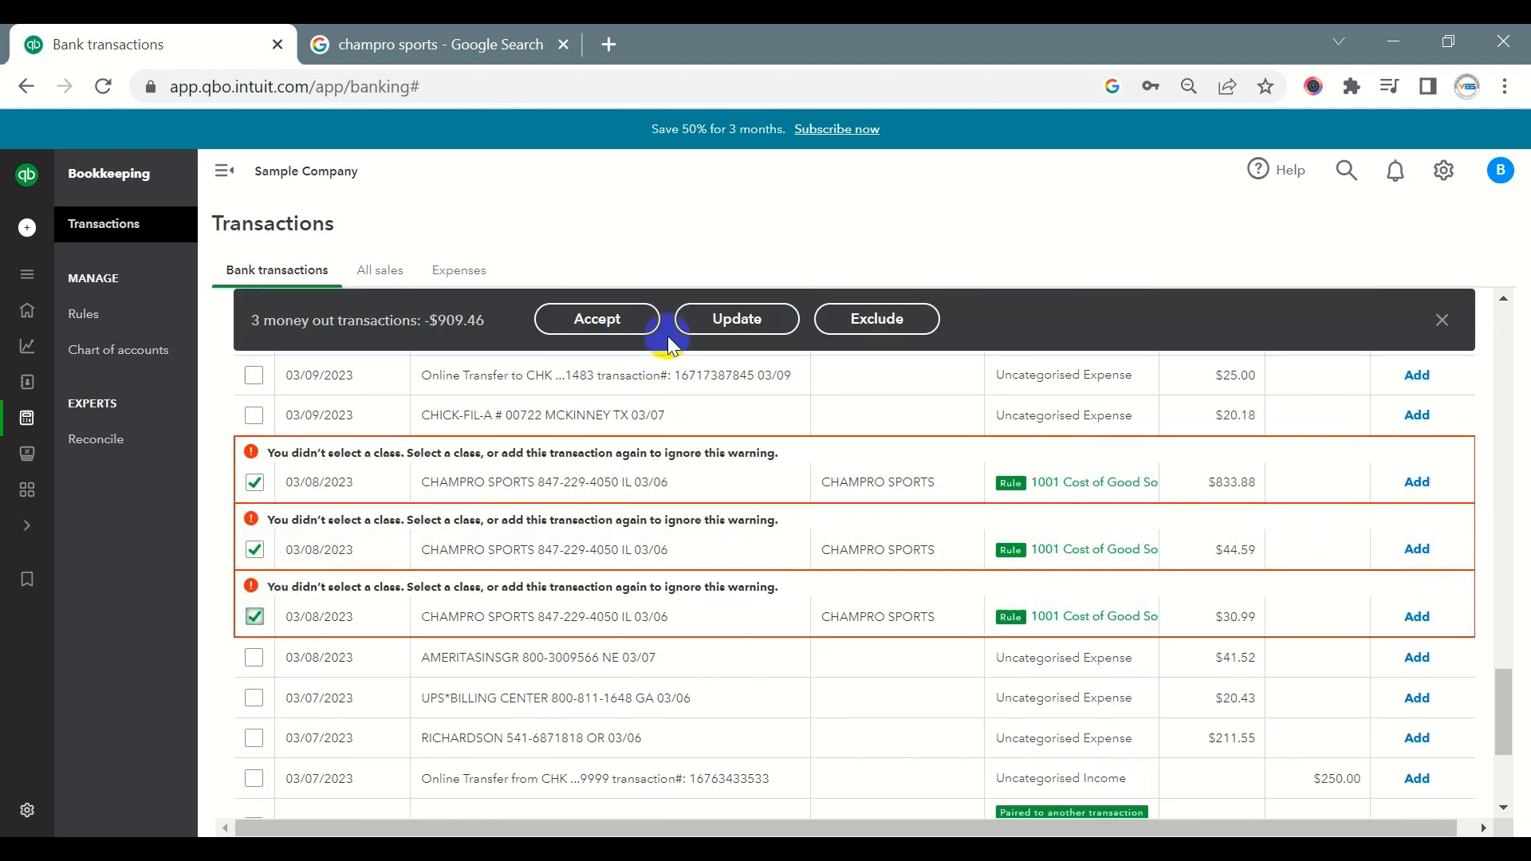
pyautogui.click(614, 321)
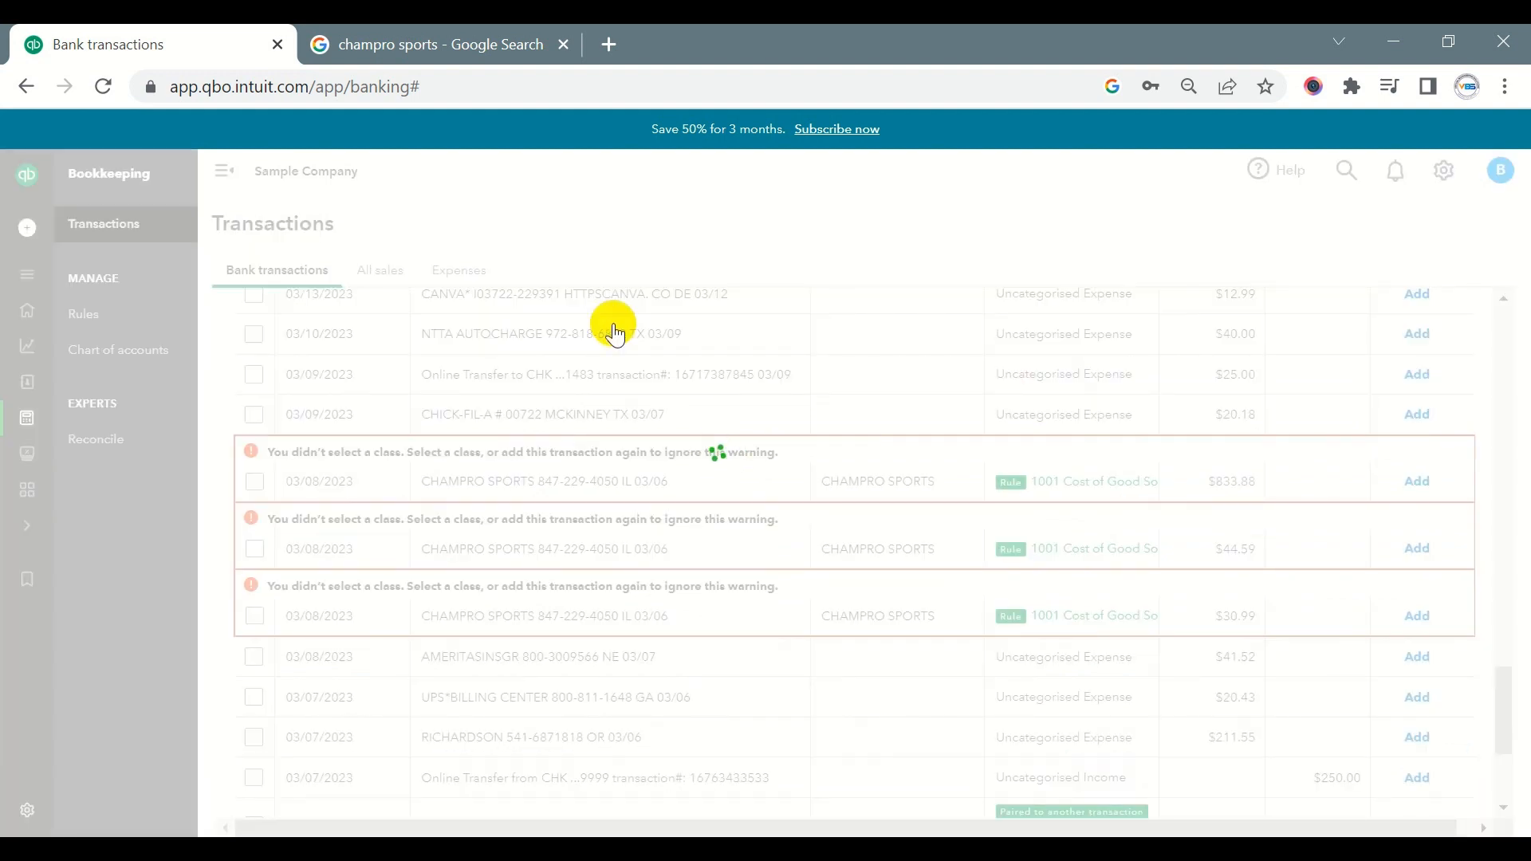
pyautogui.scroll(6, 618, 331)
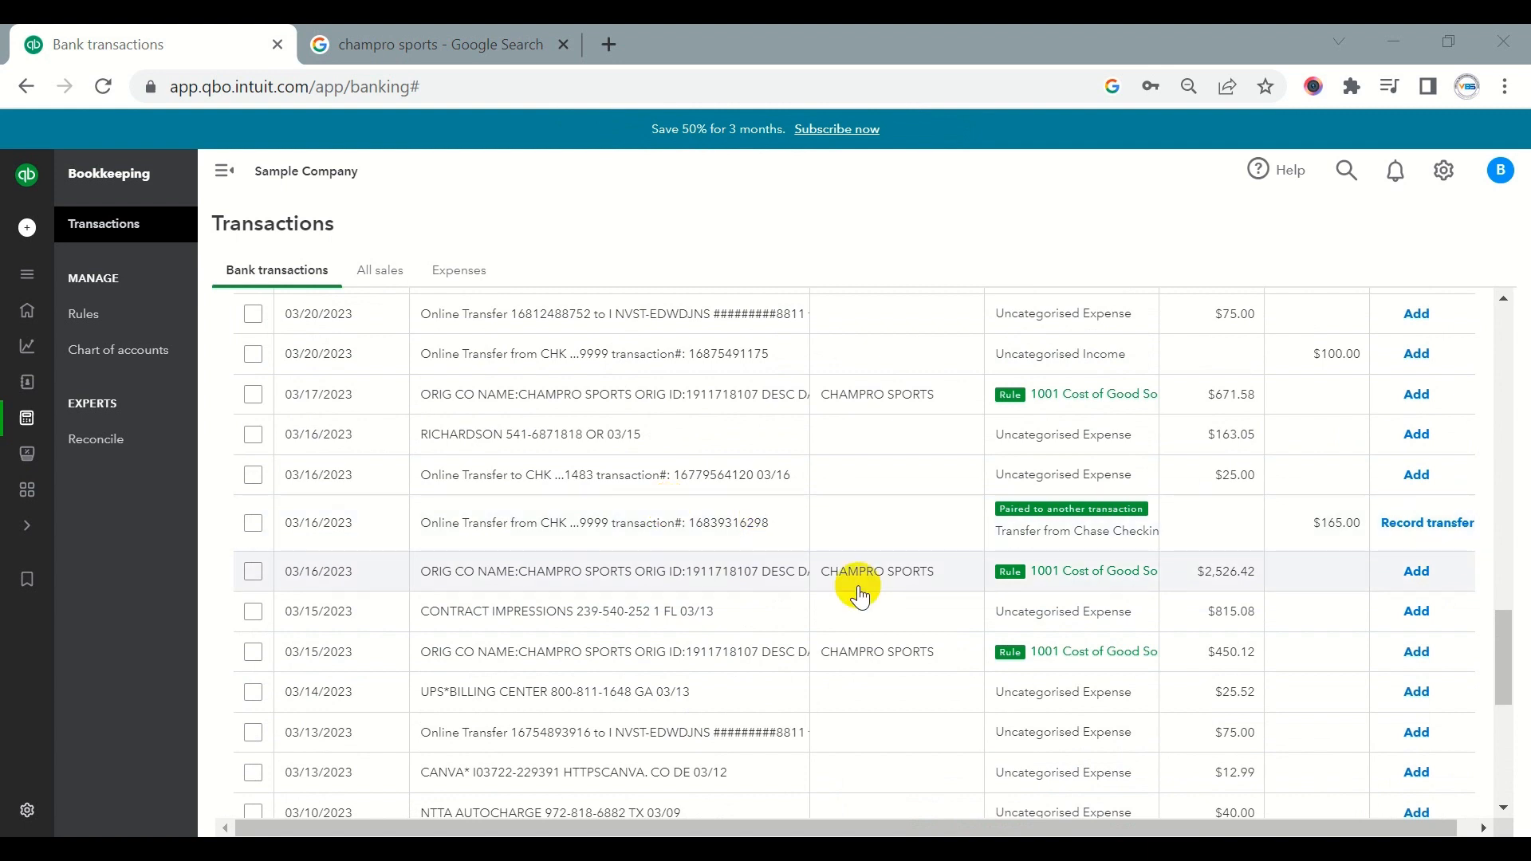
# - Examine the bank detail and applied rule of the 03/17/2023 CHAMPRO SPORTS transaction, then close its details
pyautogui.scroll(4, 916, 636)
pyautogui.scroll(-4, 872, 556)
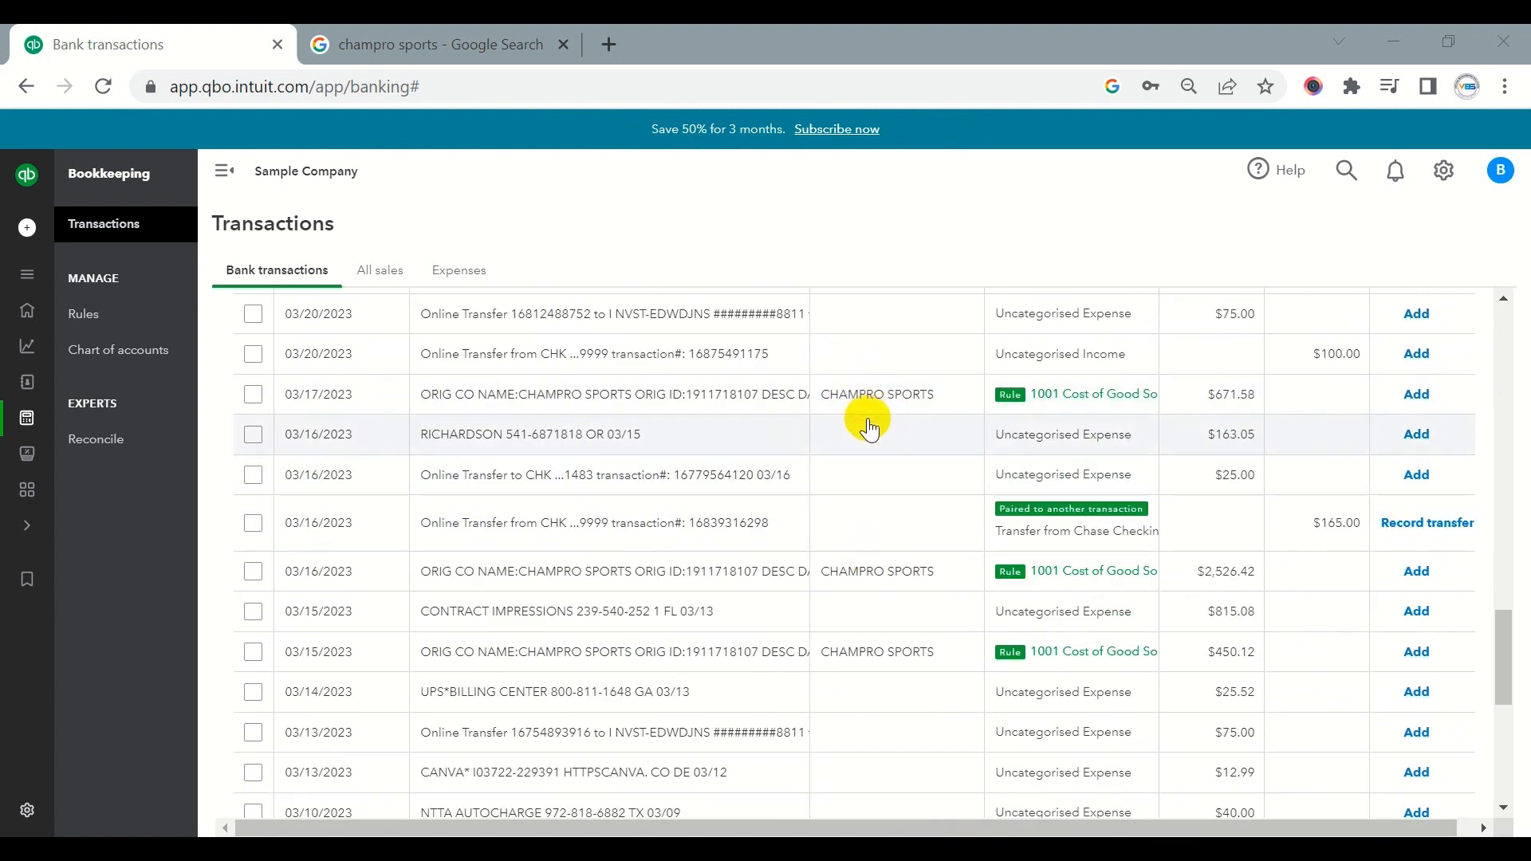
pyautogui.click(527, 394)
pyautogui.moveTo(527, 393); pyautogui.dragTo(624, 394)
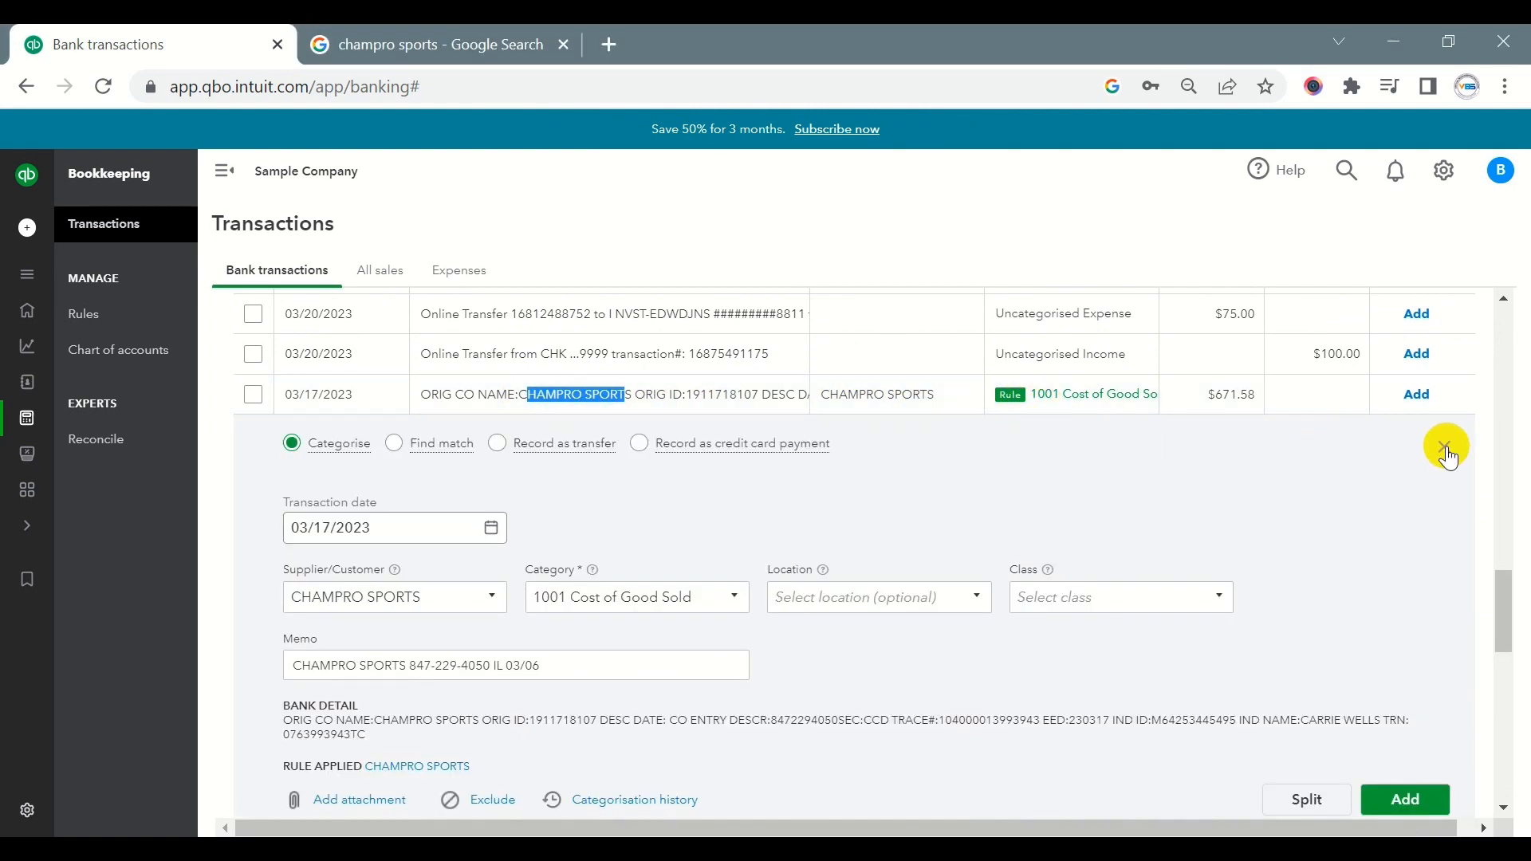
pyautogui.click(1449, 456)
# - Sort the transactions awaiting review in ascending order by bank detail
pyautogui.scroll(13, 734, 462)
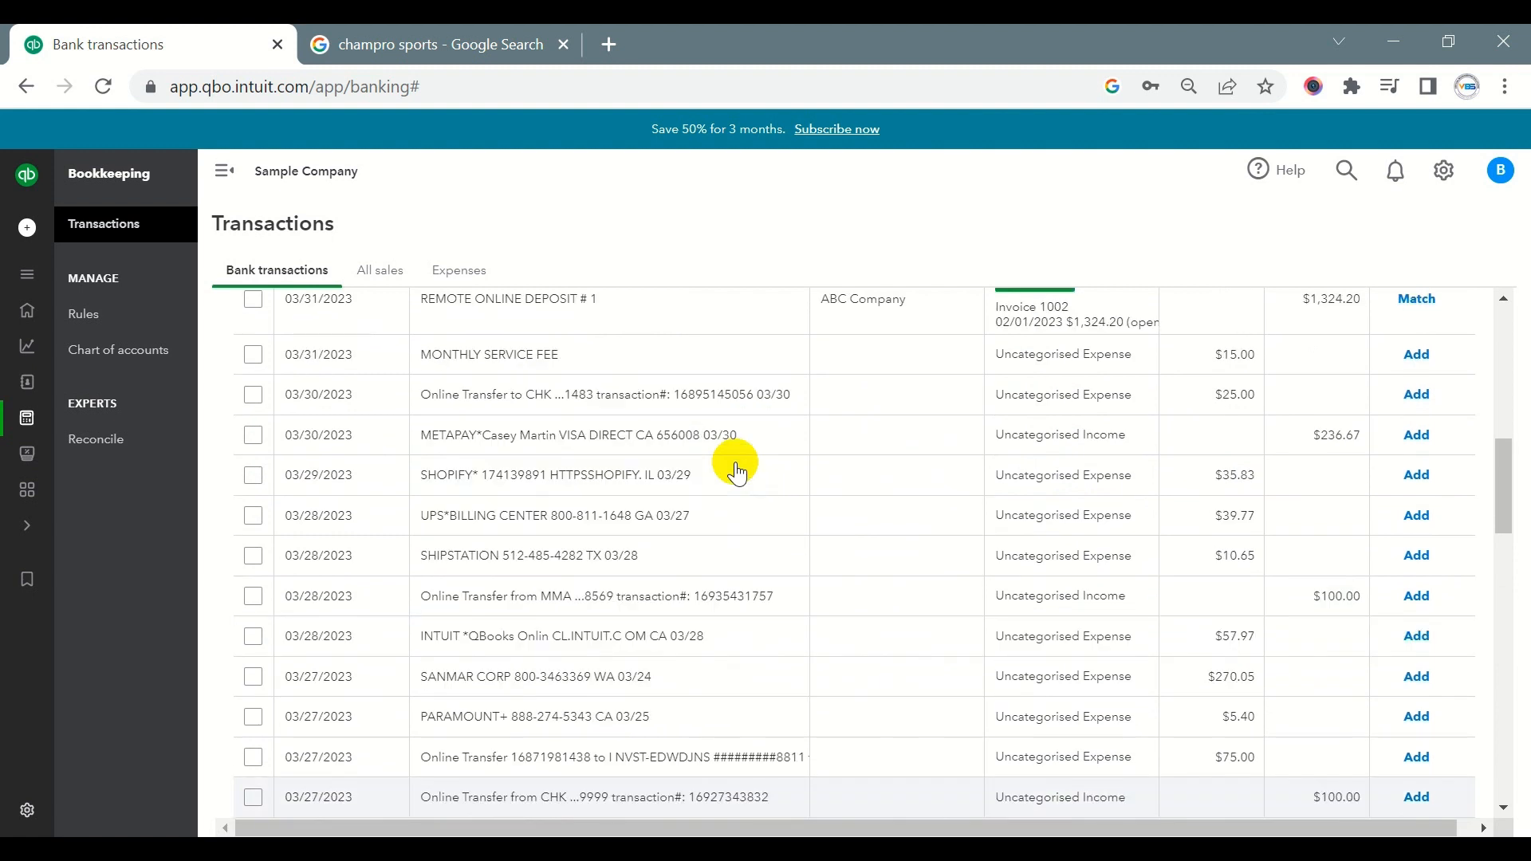
pyautogui.scroll(10, 735, 465)
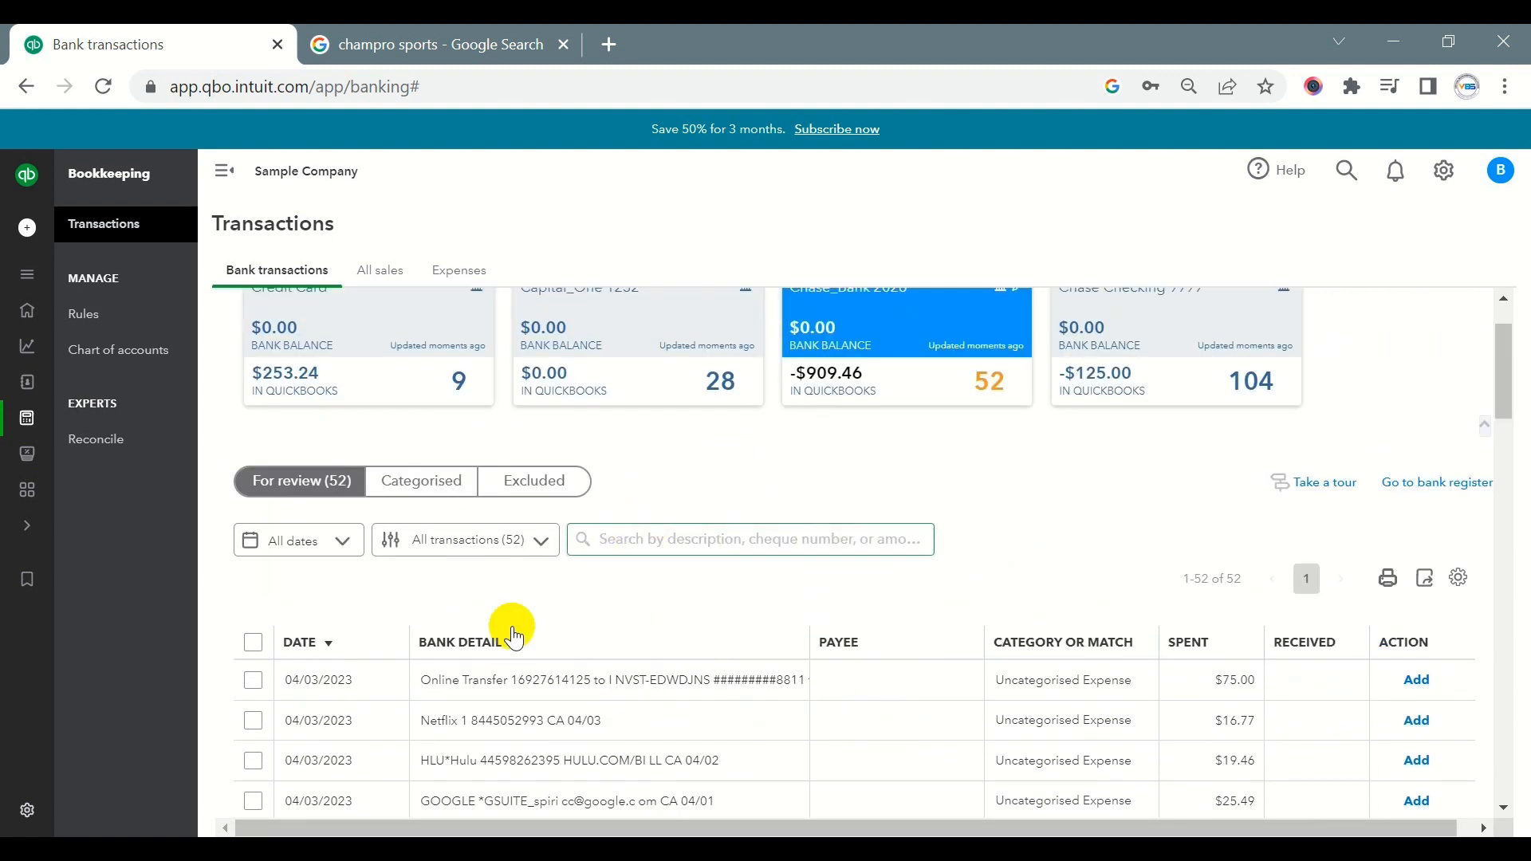
pyautogui.click(441, 642)
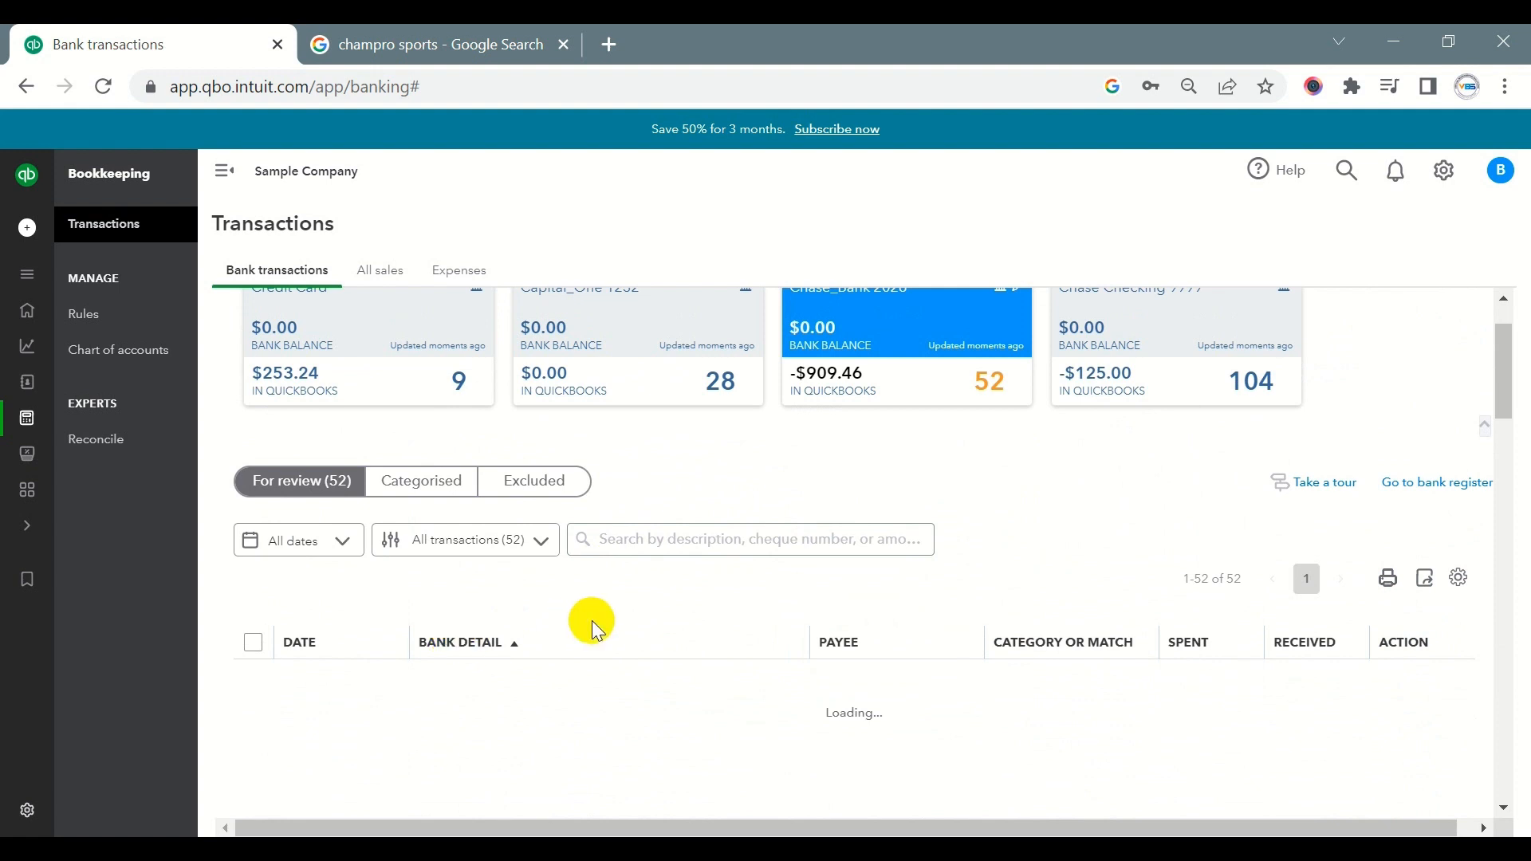
# - Look through the sorted list for similar bank details grouped together, including online transfers and CHAMPRO SPORTS payments
pyautogui.scroll(-4, 594, 618)
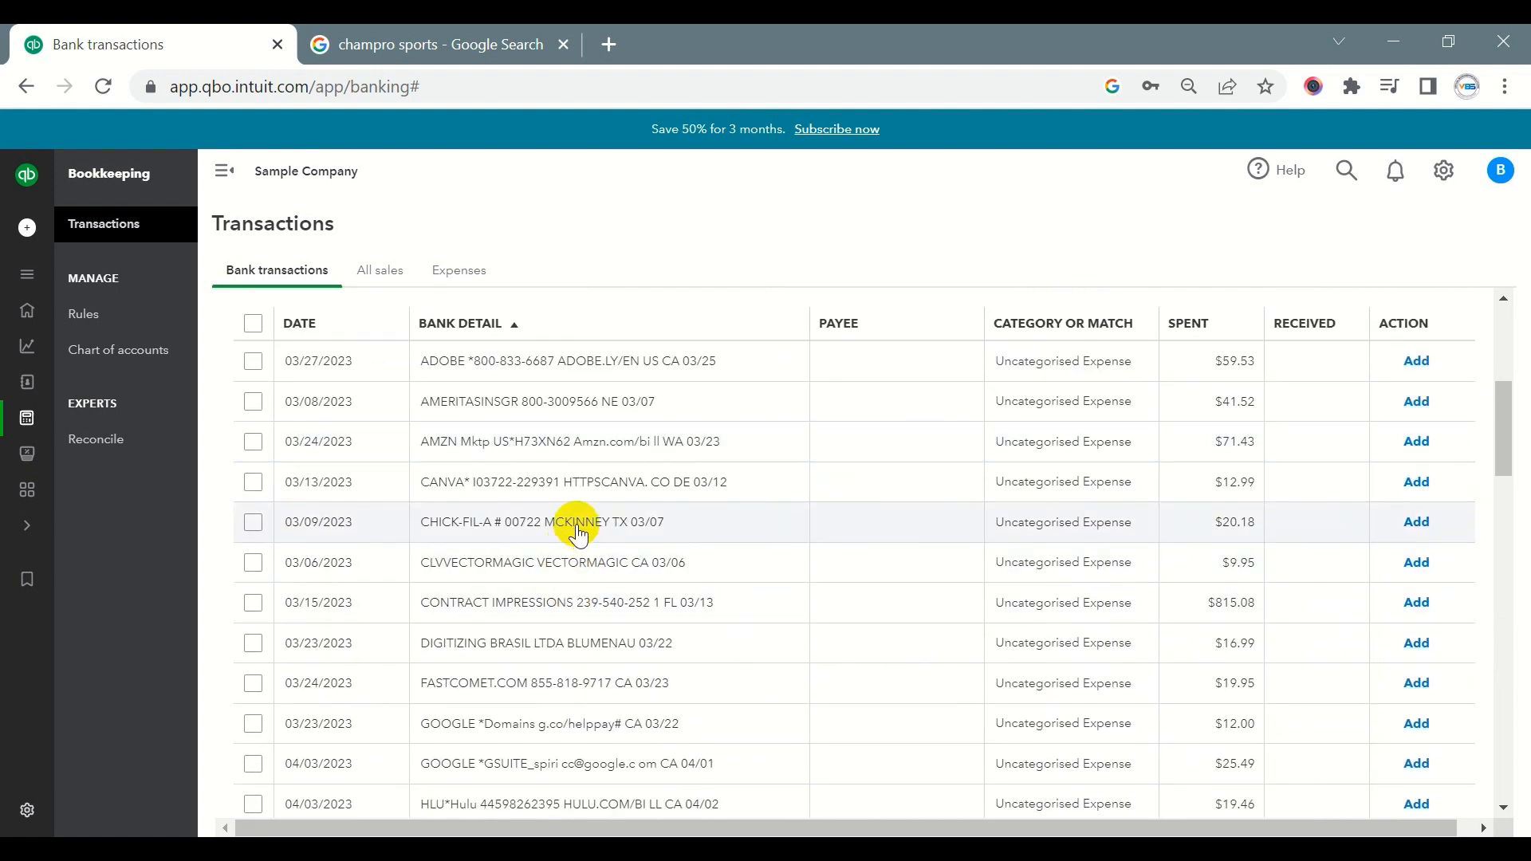
pyautogui.scroll(-6, 581, 474)
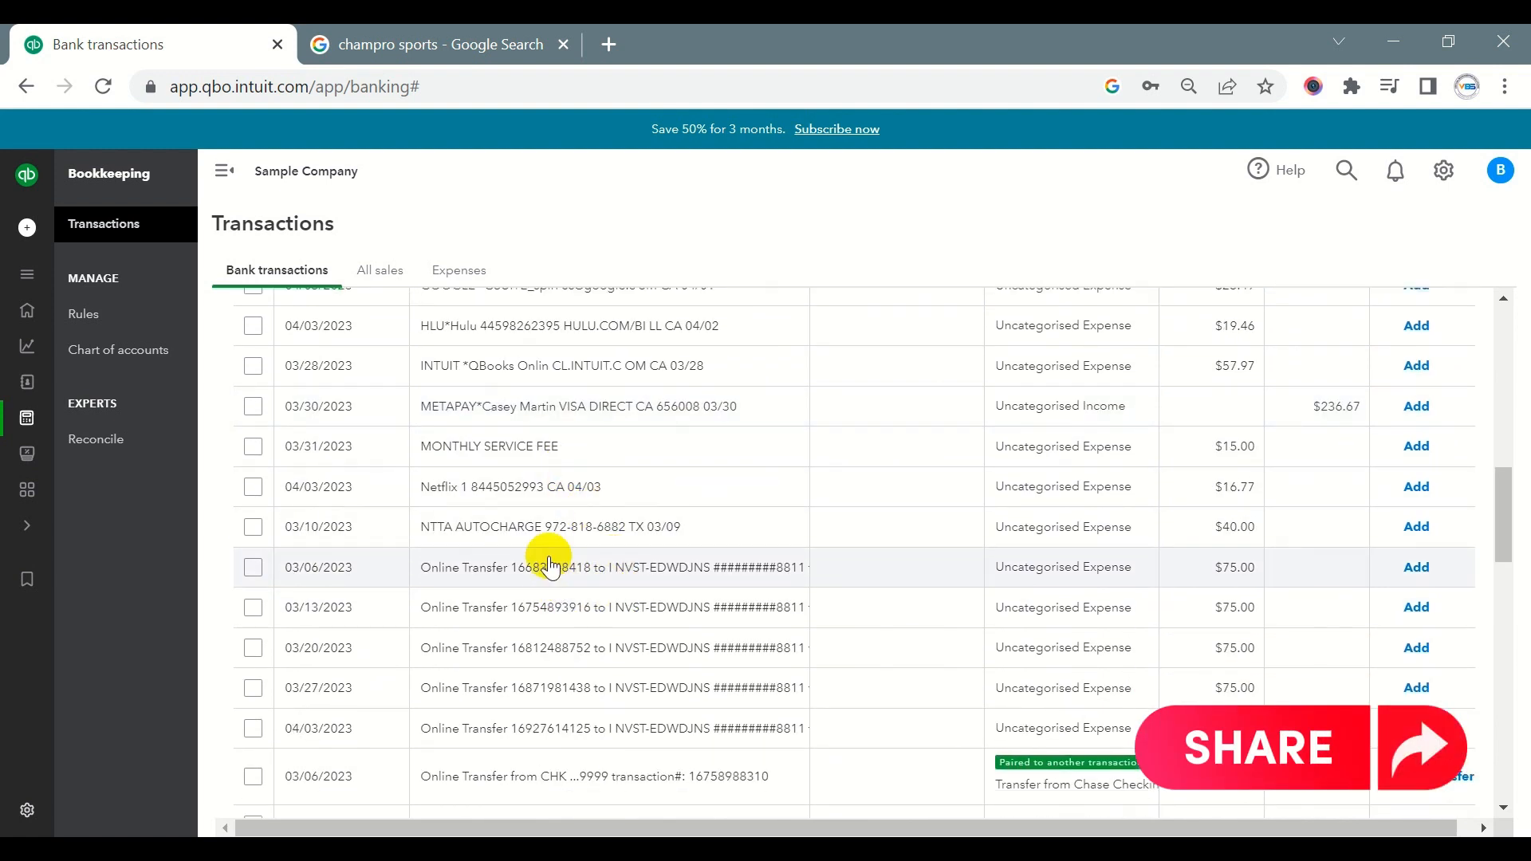
pyautogui.scroll(-2, 549, 558)
pyautogui.scroll(-2, 549, 606)
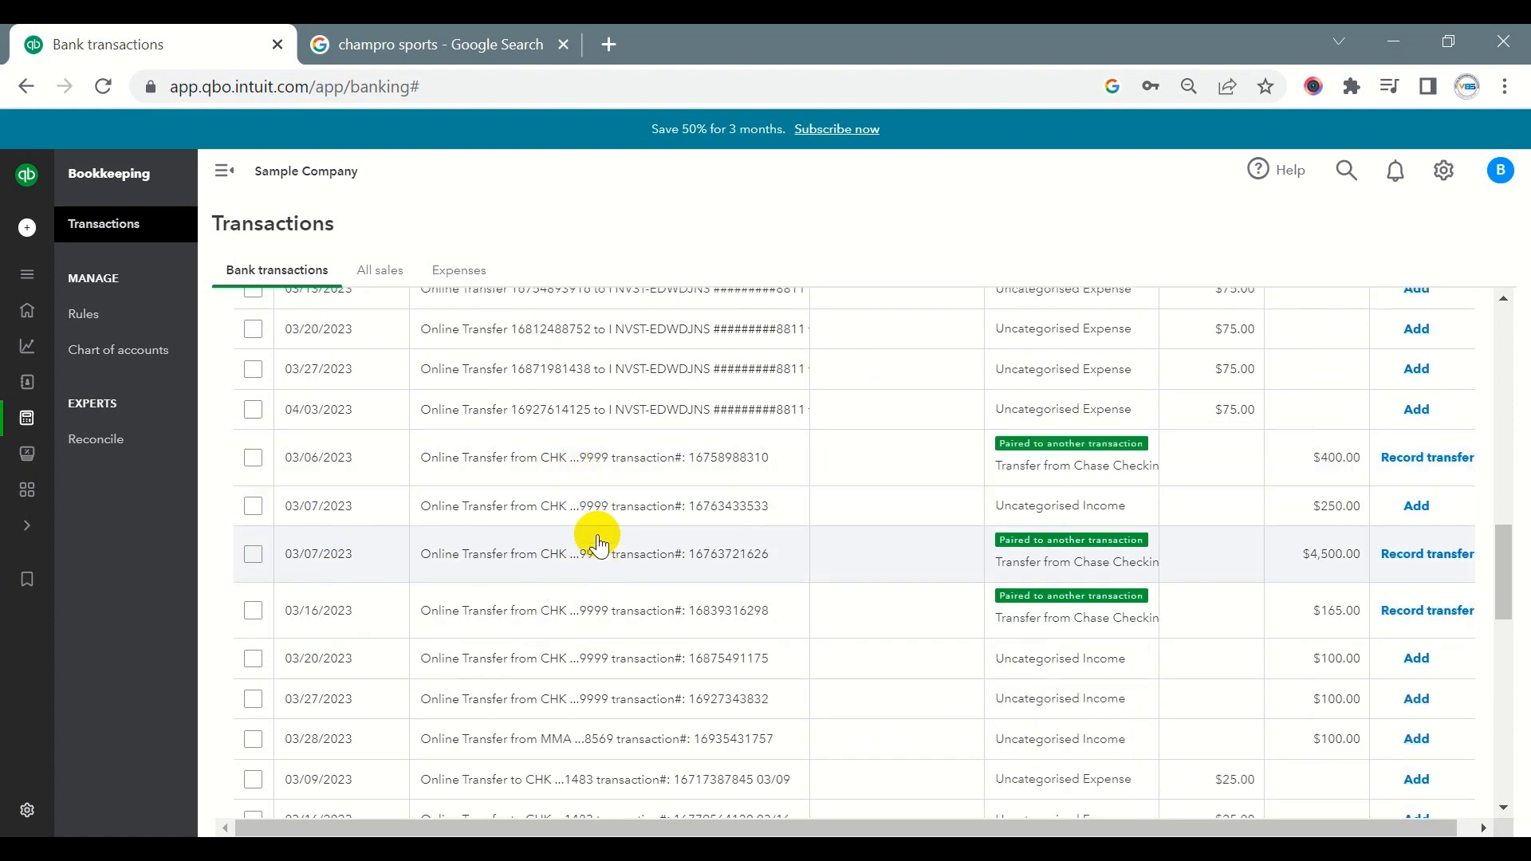
pyautogui.scroll(-2, 617, 474)
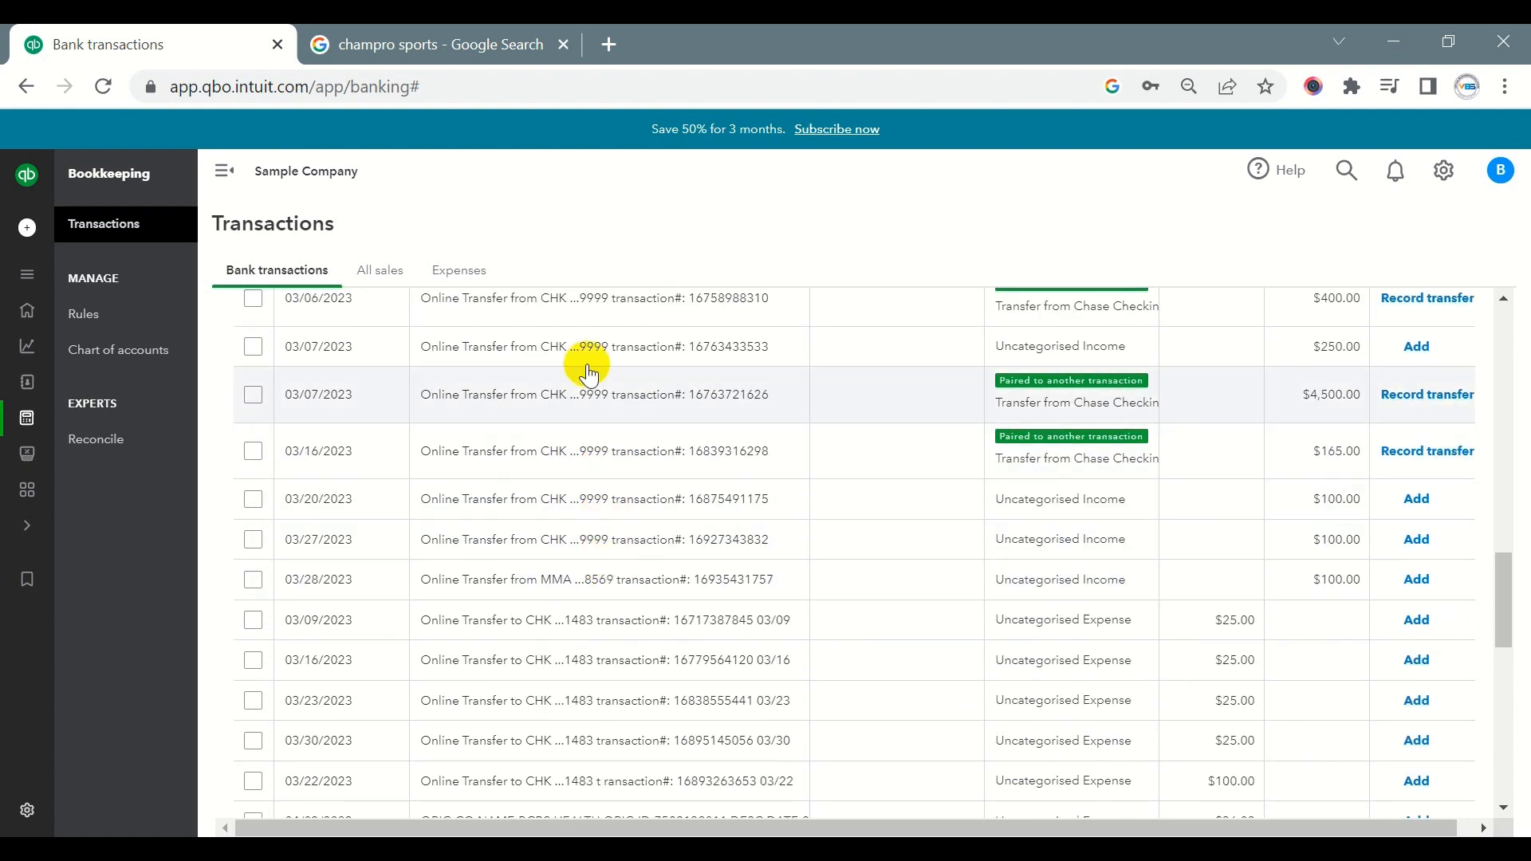
pyautogui.scroll(-4, 606, 610)
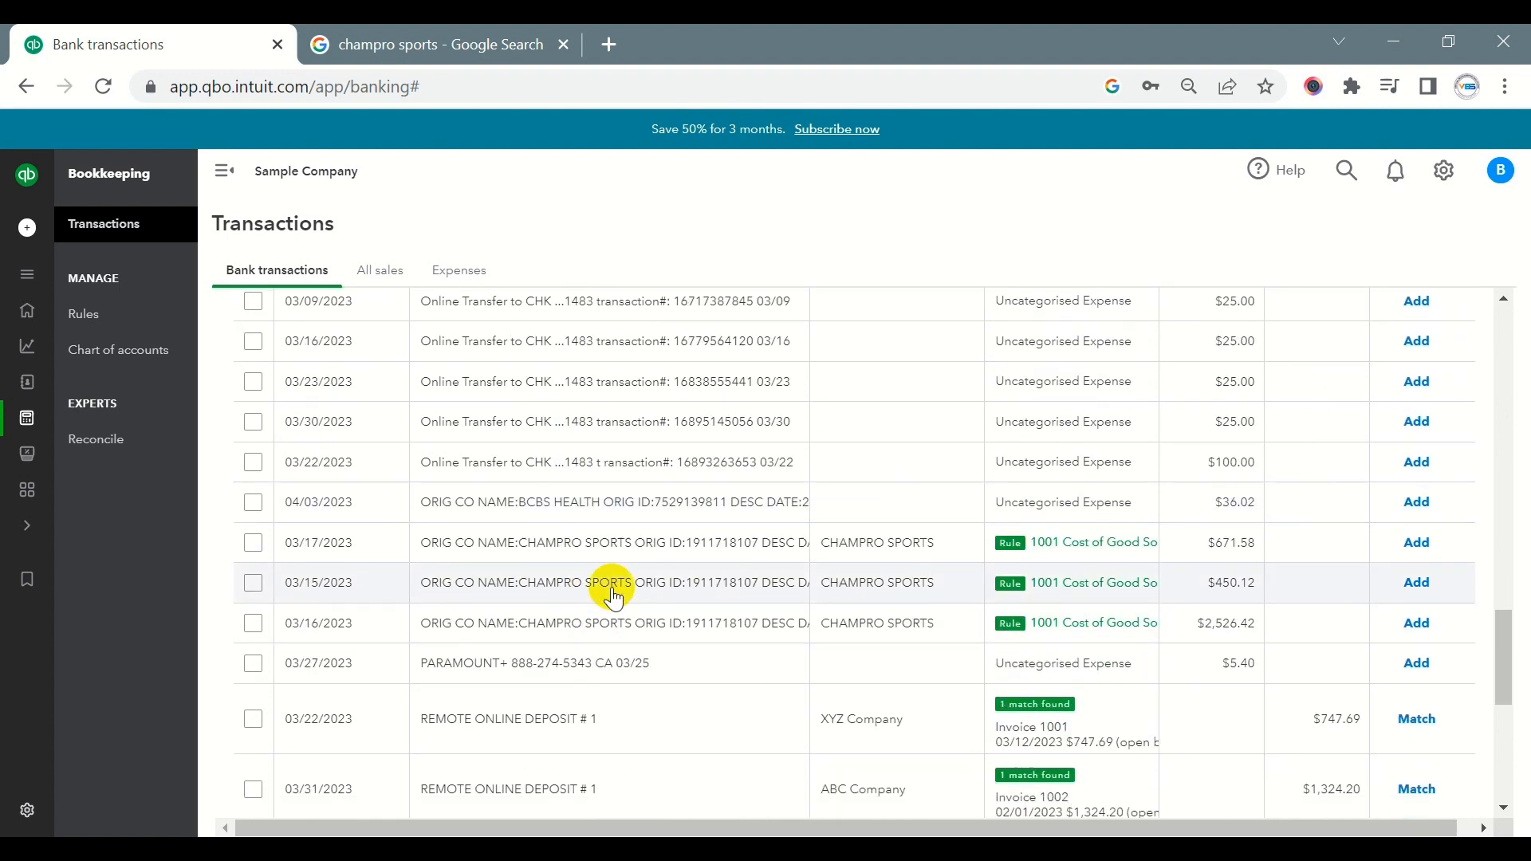
pyautogui.scroll(-2, 606, 622)
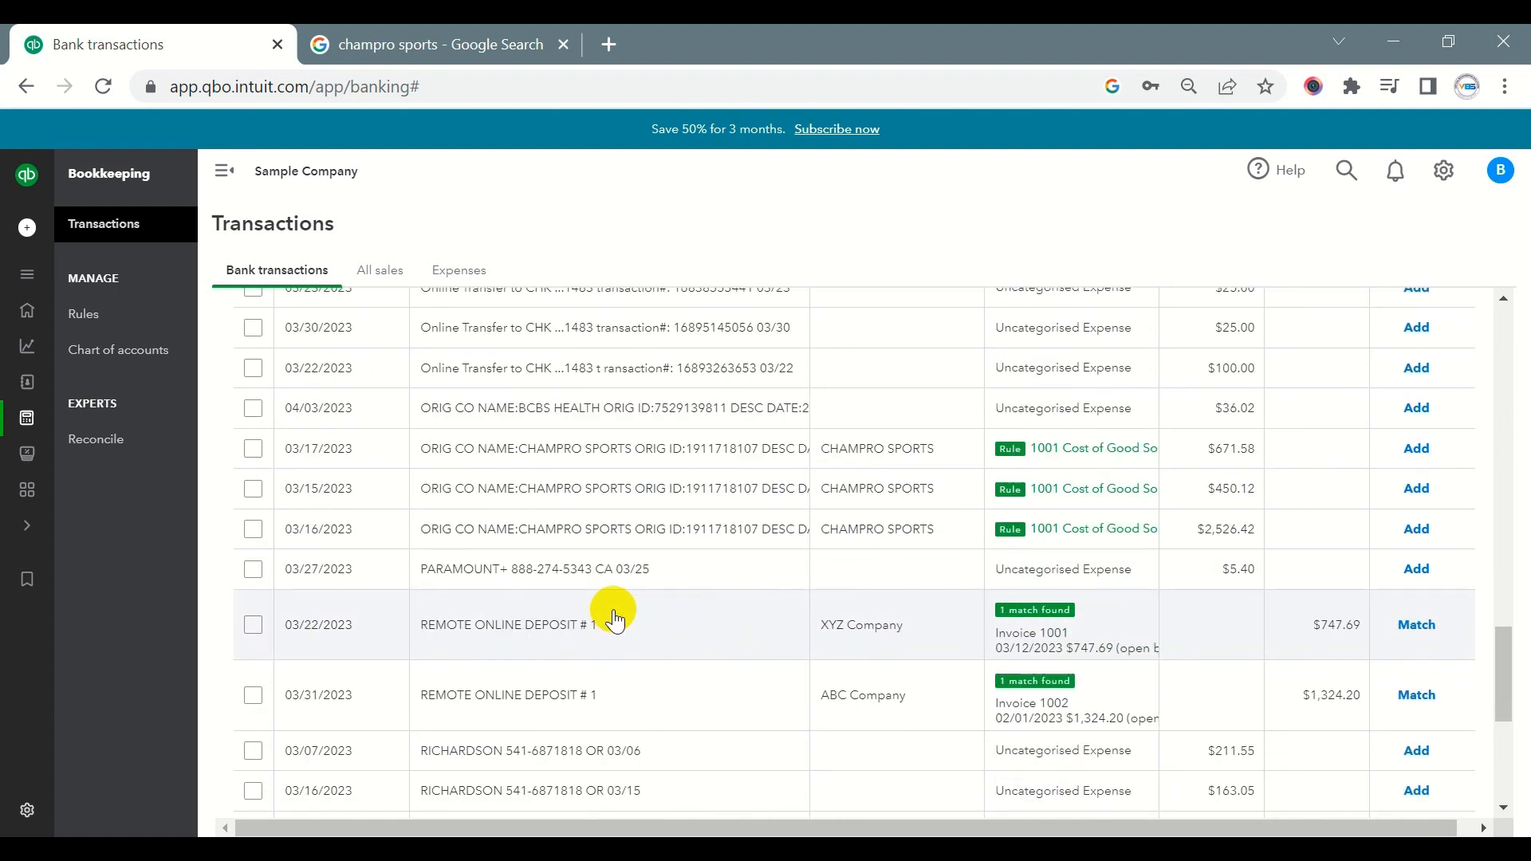
pyautogui.scroll(12, 623, 504)
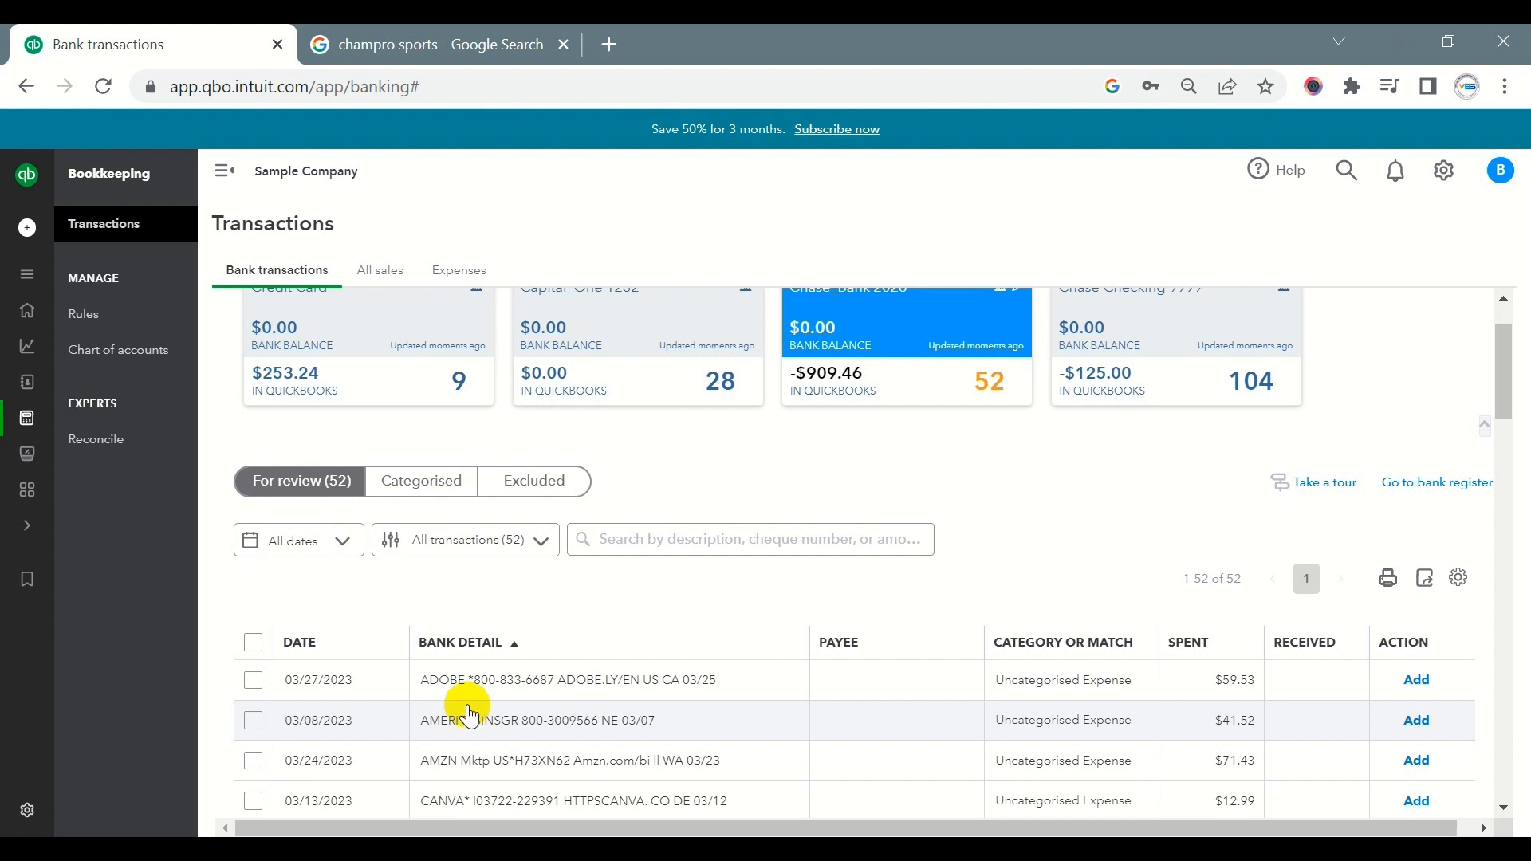
# - Open the 03/27/2023 ADOBE transaction and set its supplier to ADOBE, copied from the memo
pyautogui.scroll(-2, 263, 650)
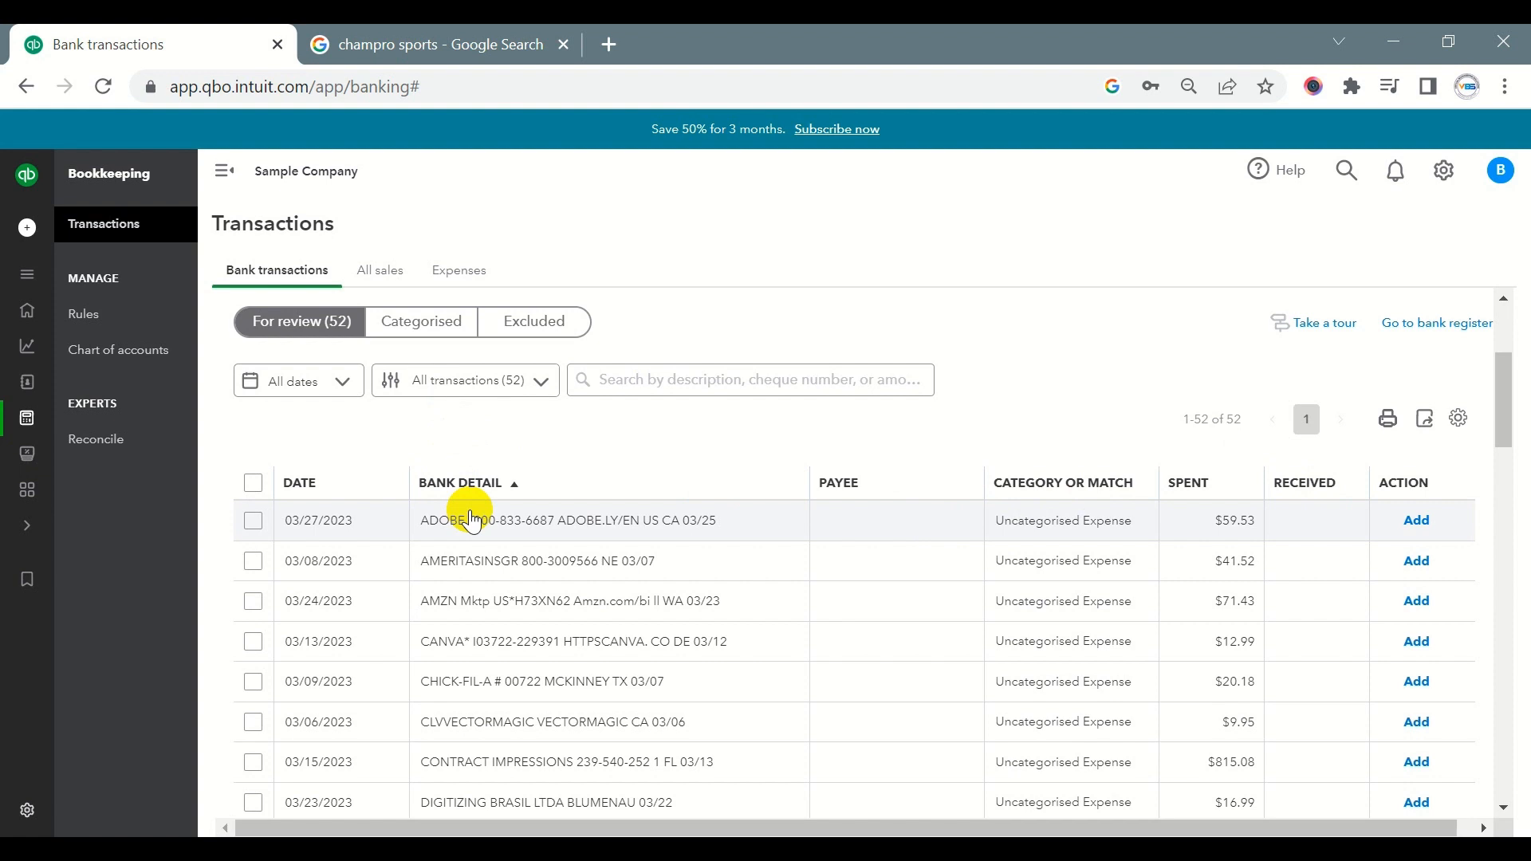
pyautogui.scroll(-2, 479, 534)
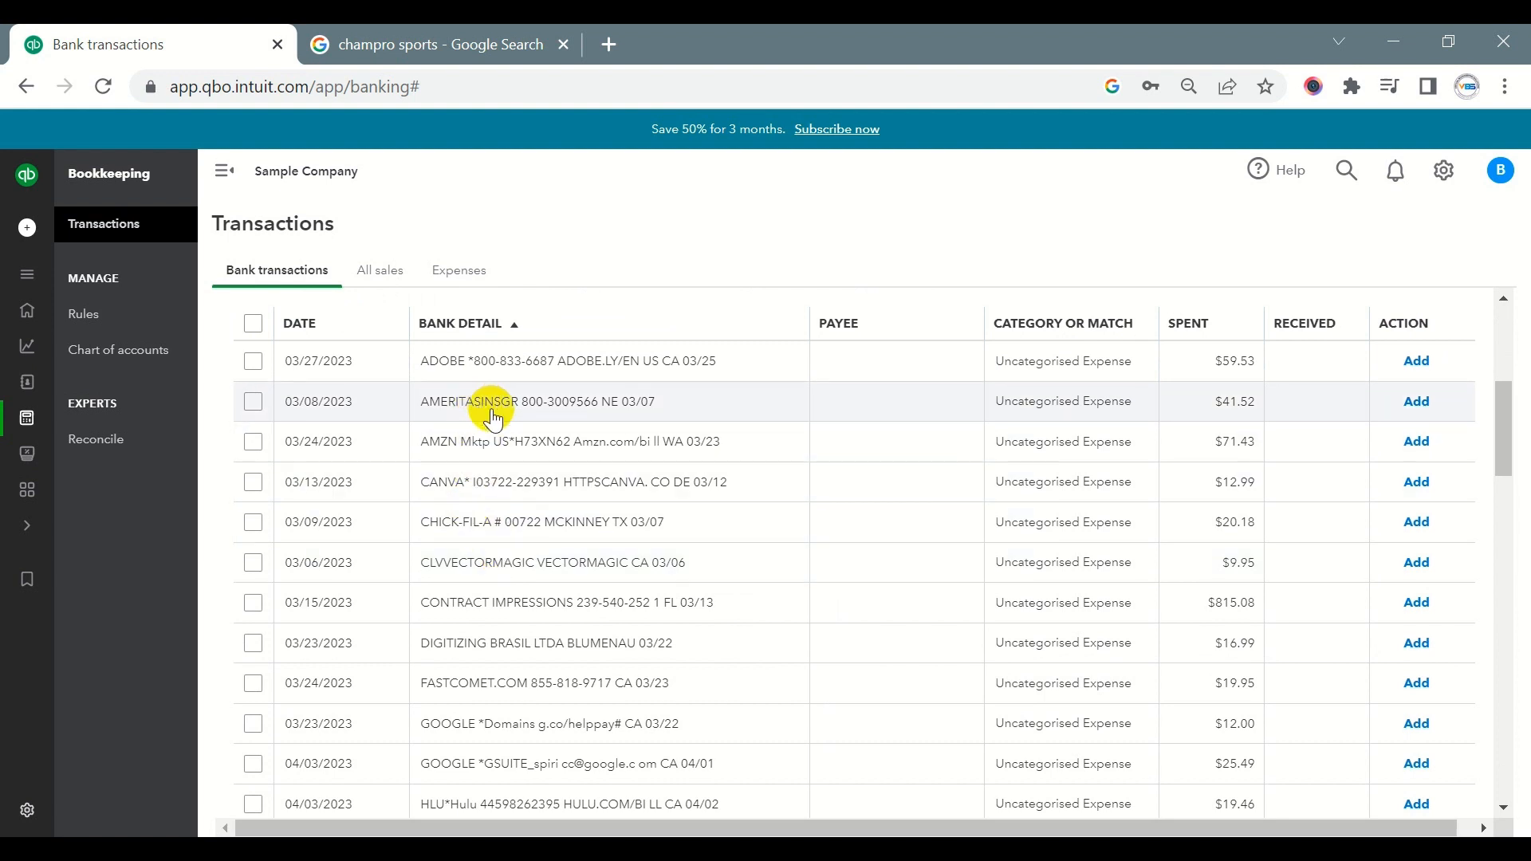
pyautogui.click(468, 360)
pyautogui.scroll(-2, 430, 518)
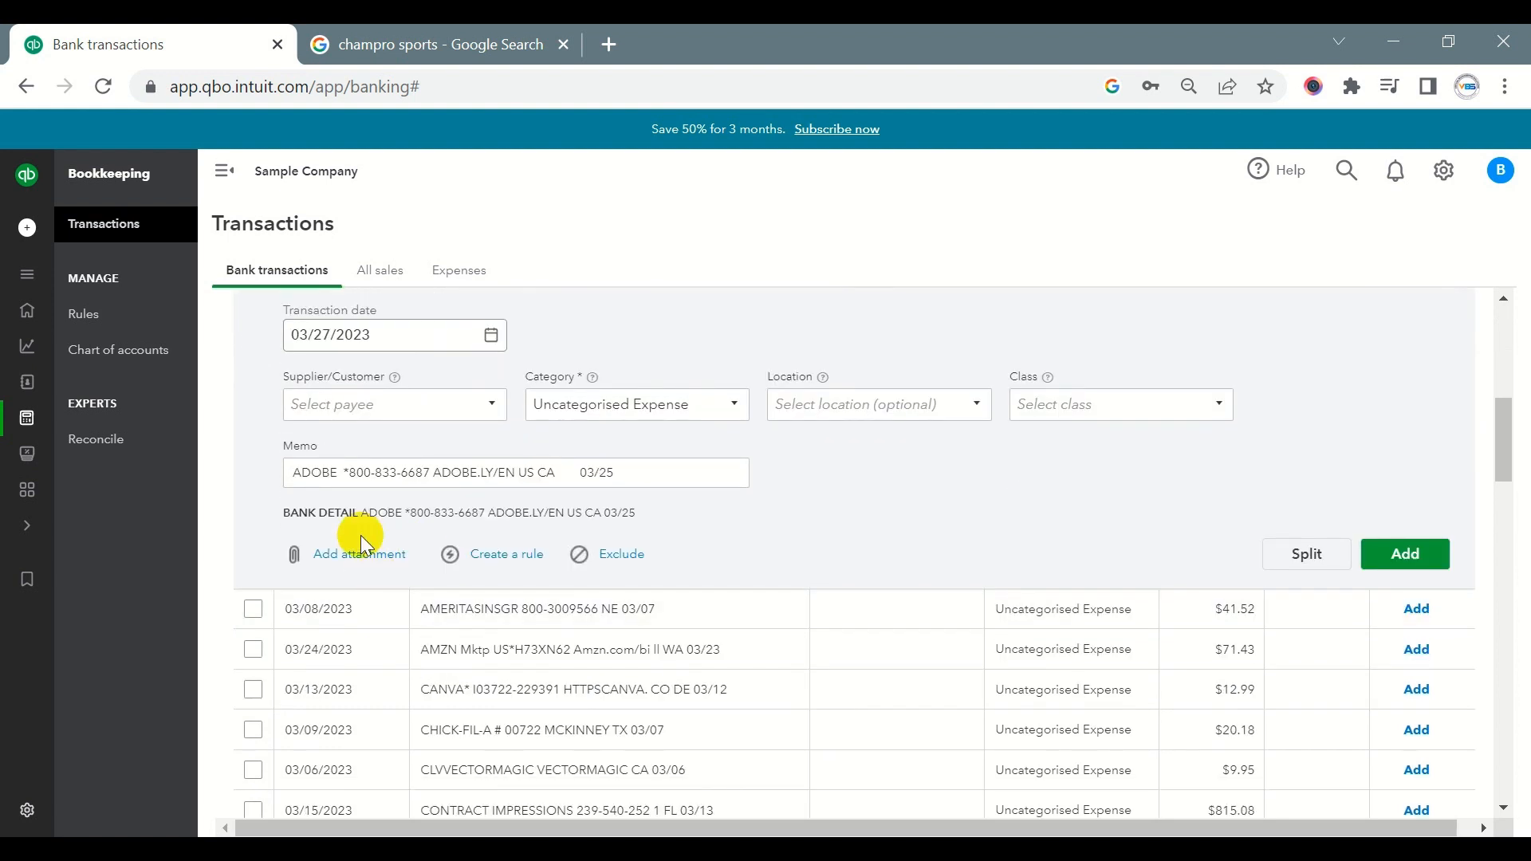
pyautogui.doubleClick(338, 473)
pyautogui.hotkey('ctrl', 'c')
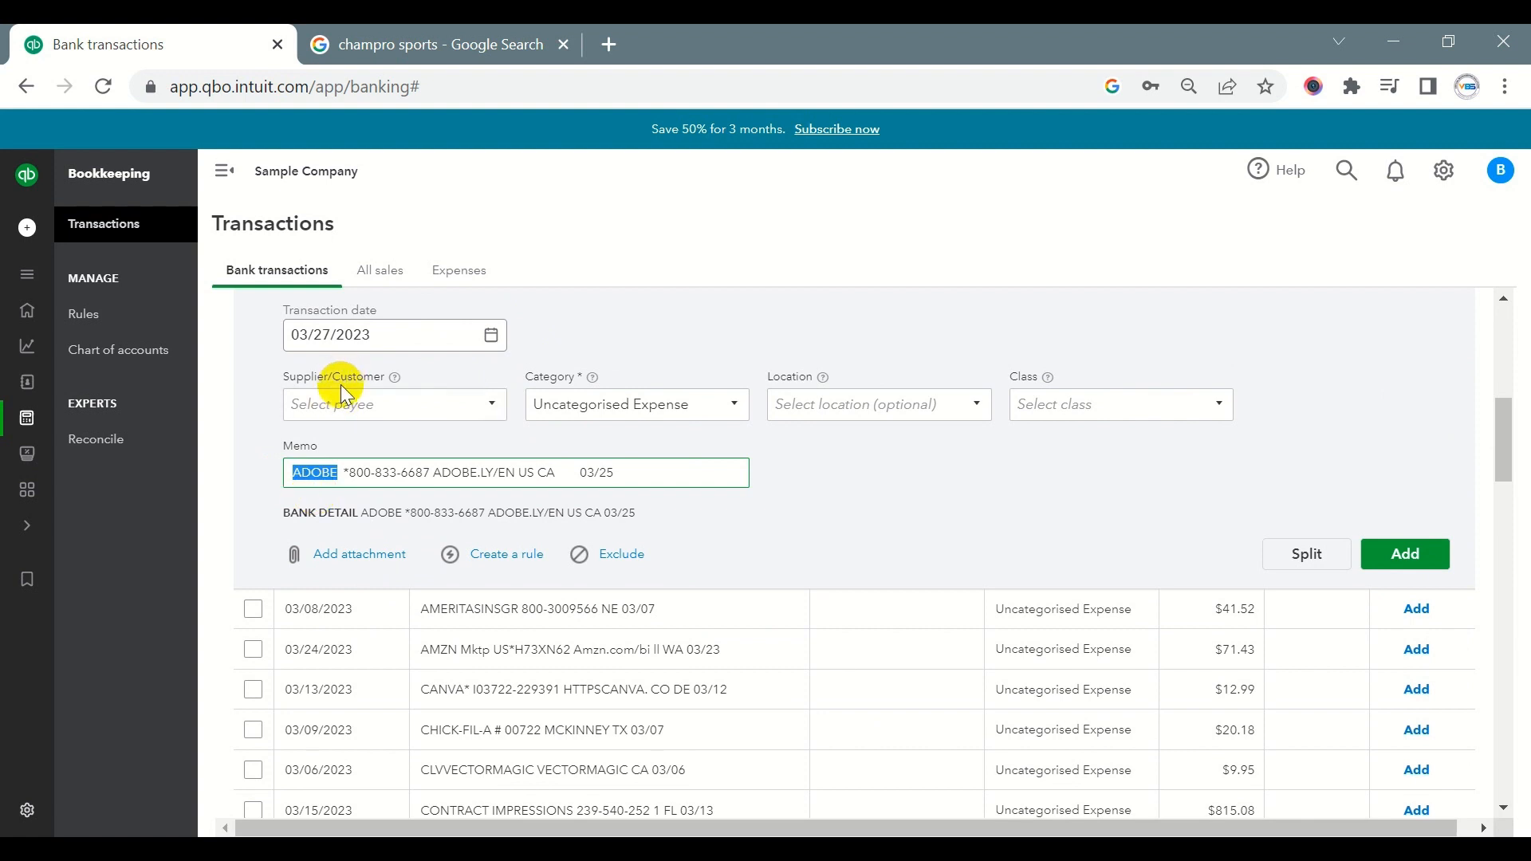
pyautogui.click(378, 408)
pyautogui.hotkey('ctrl', 'v')
pyautogui.click(376, 437)
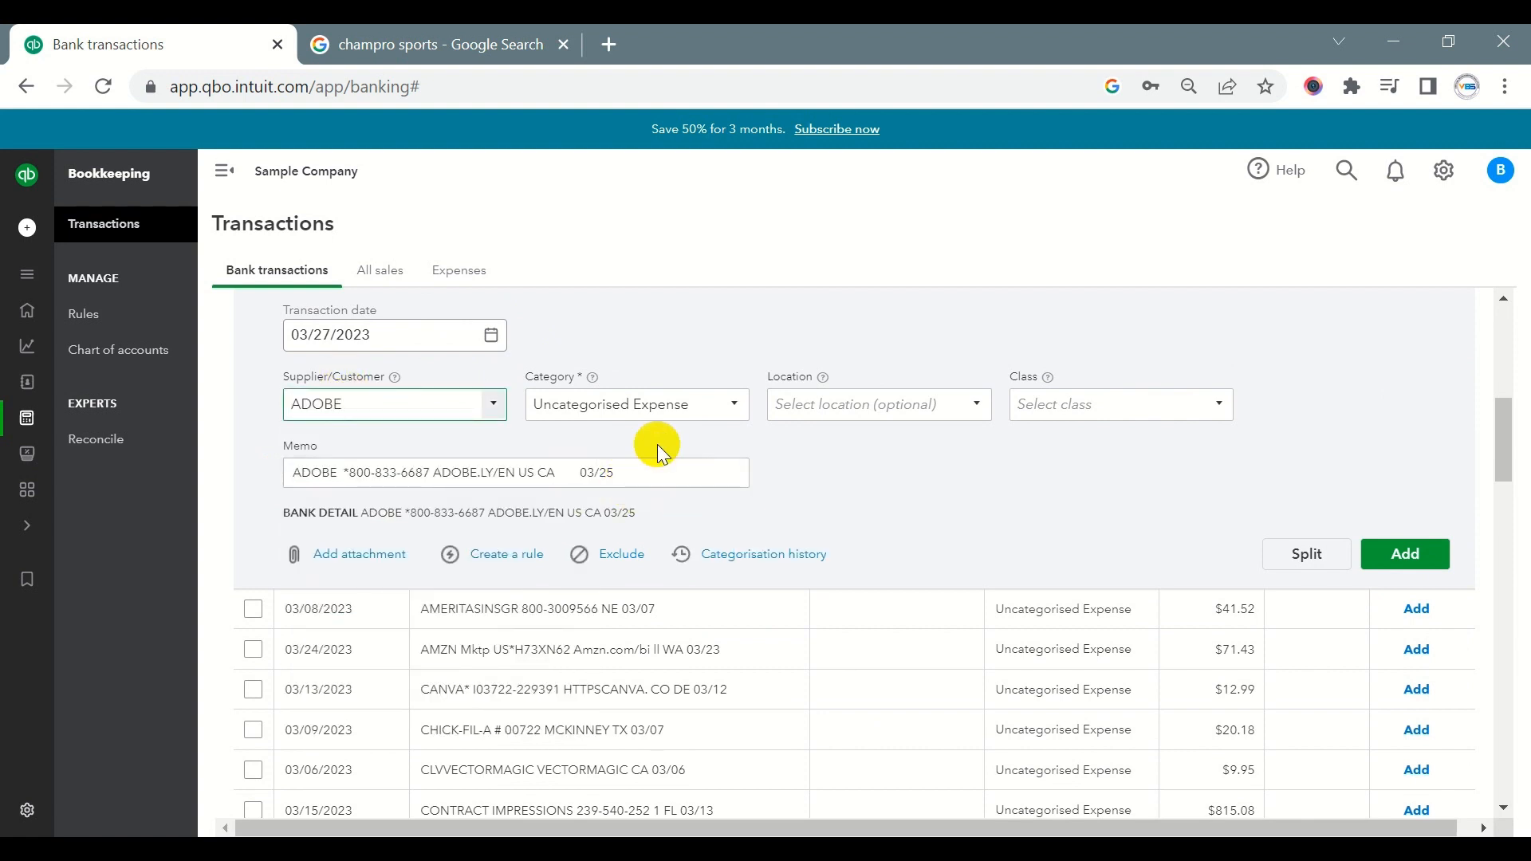
# - Create a category named Software & App for the ADOBE transaction, with account type Expenses and detail type Dues and Subscriptions
pyautogui.click(679, 413)
pyautogui.write('Soft')
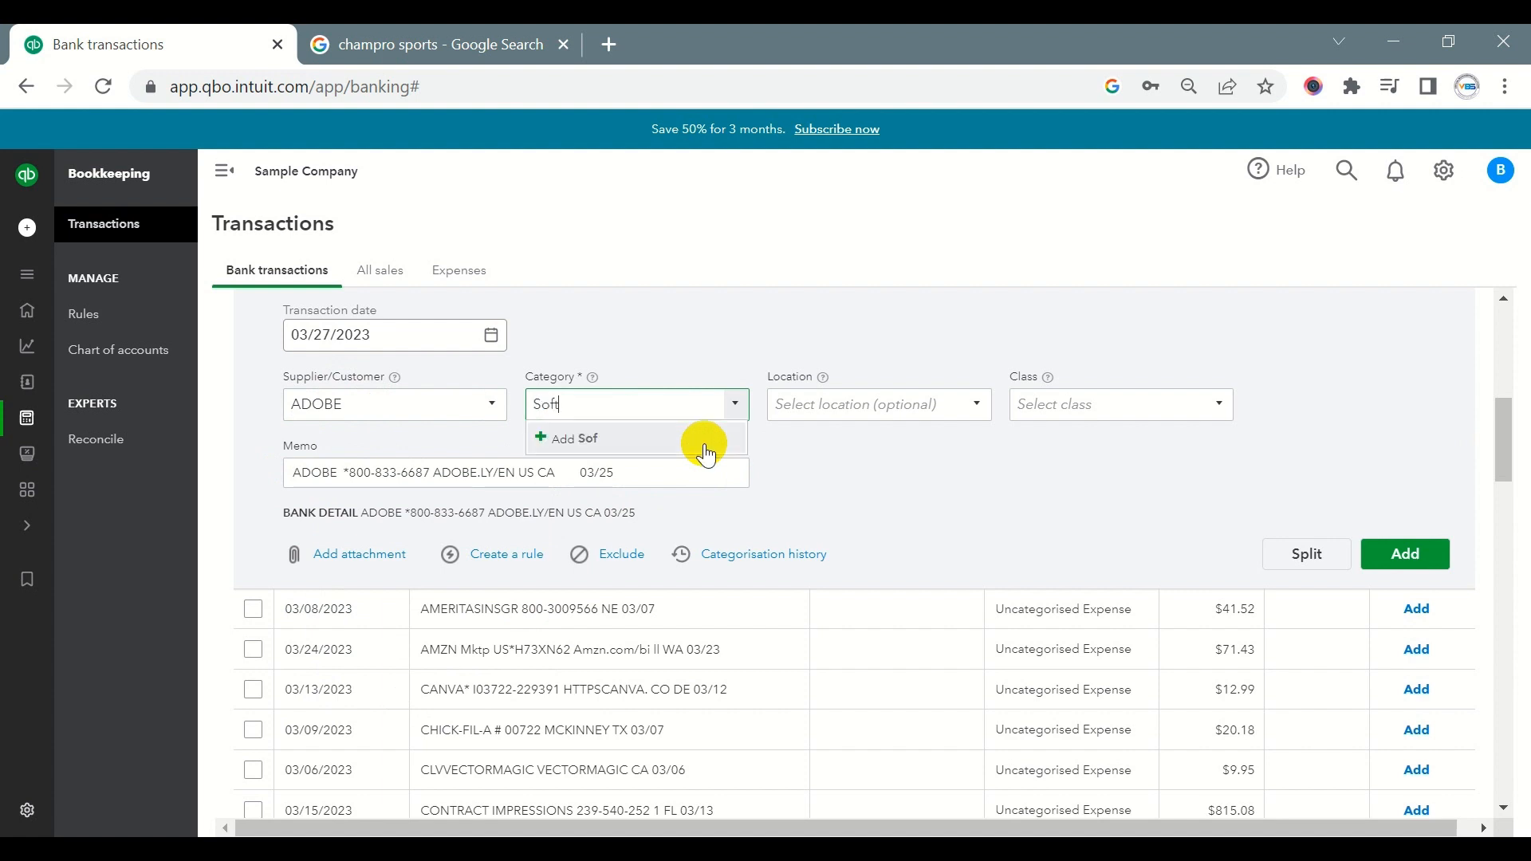
pyautogui.write('ware & App')
pyautogui.click(660, 438)
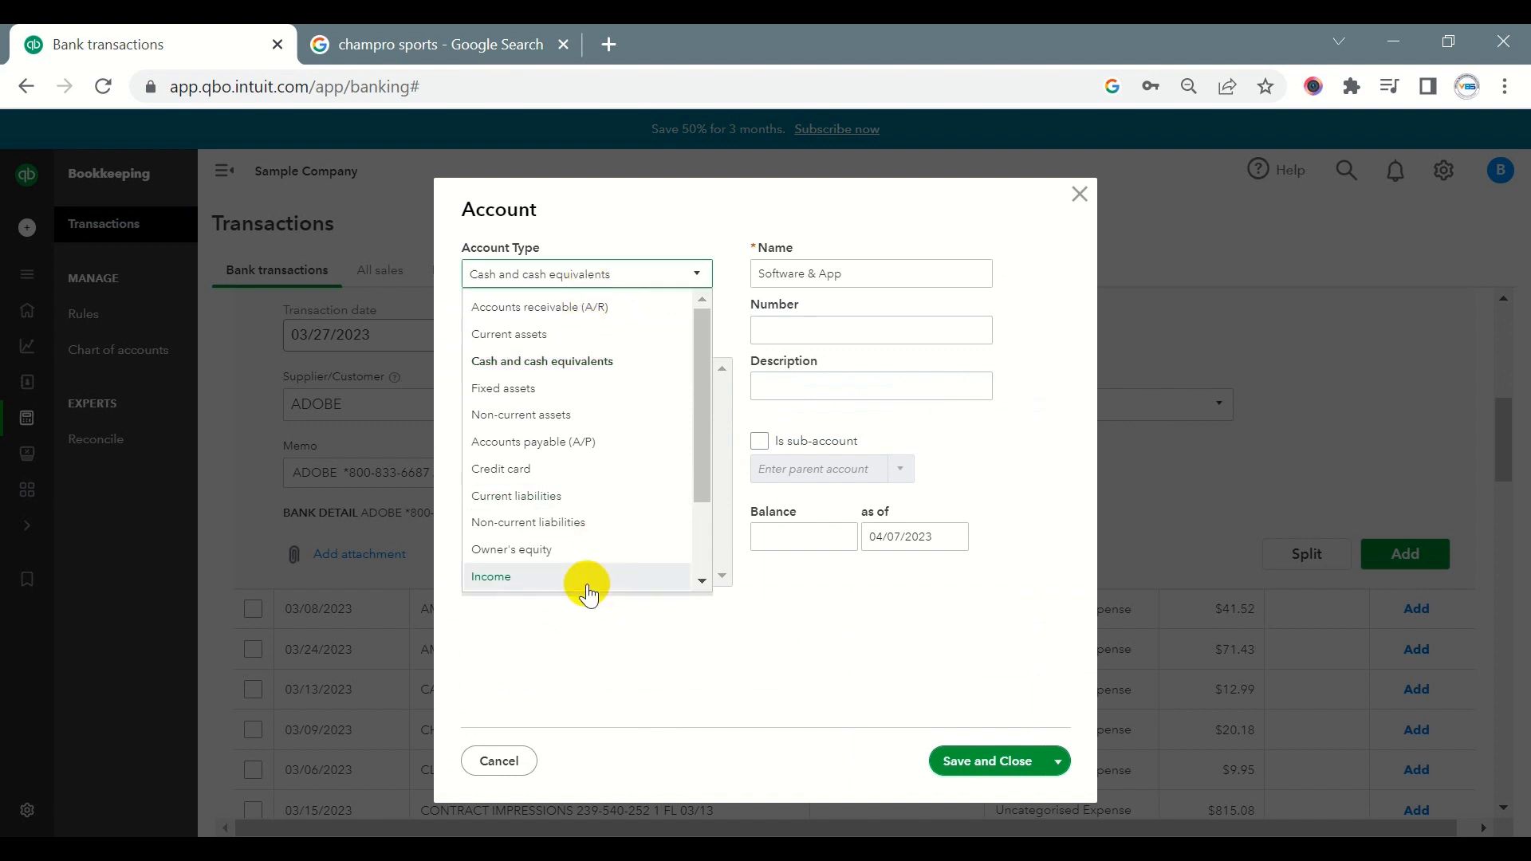
pyautogui.scroll(-2, 578, 566)
pyautogui.click(547, 540)
pyautogui.click(574, 338)
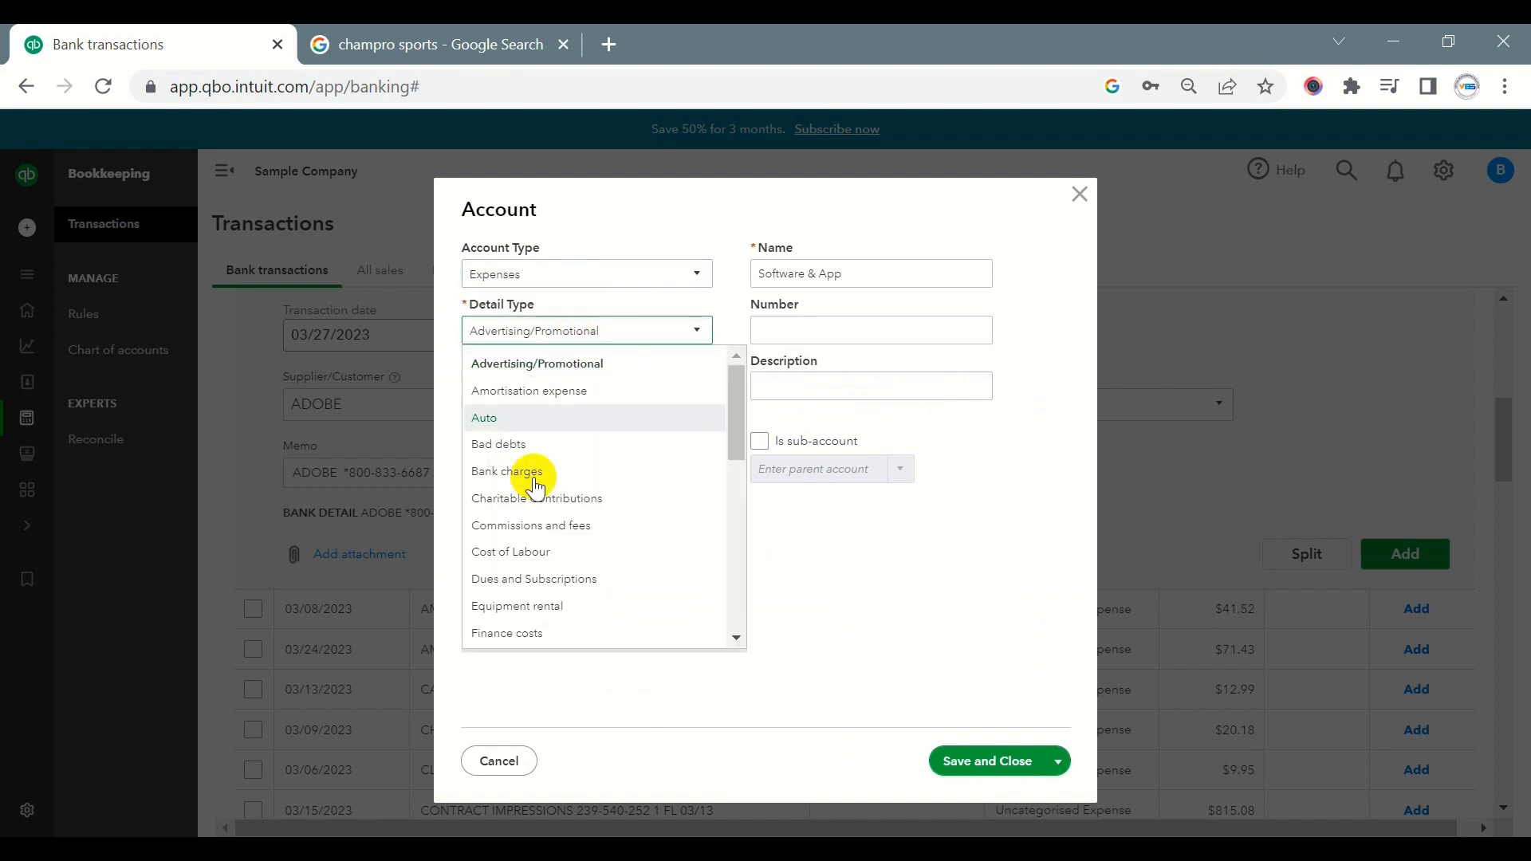
pyautogui.click(536, 579)
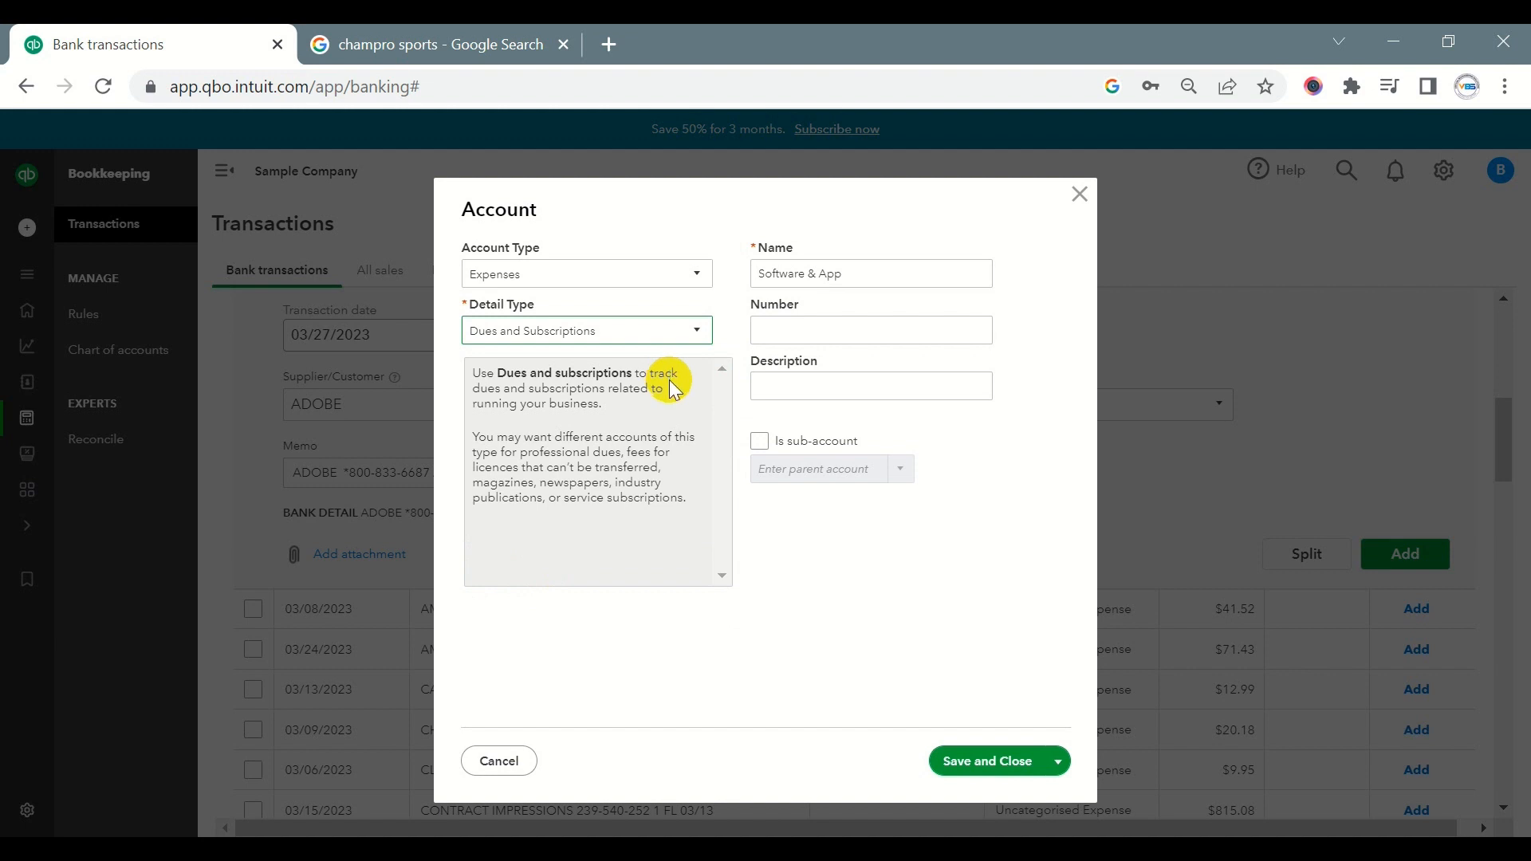
pyautogui.click(981, 766)
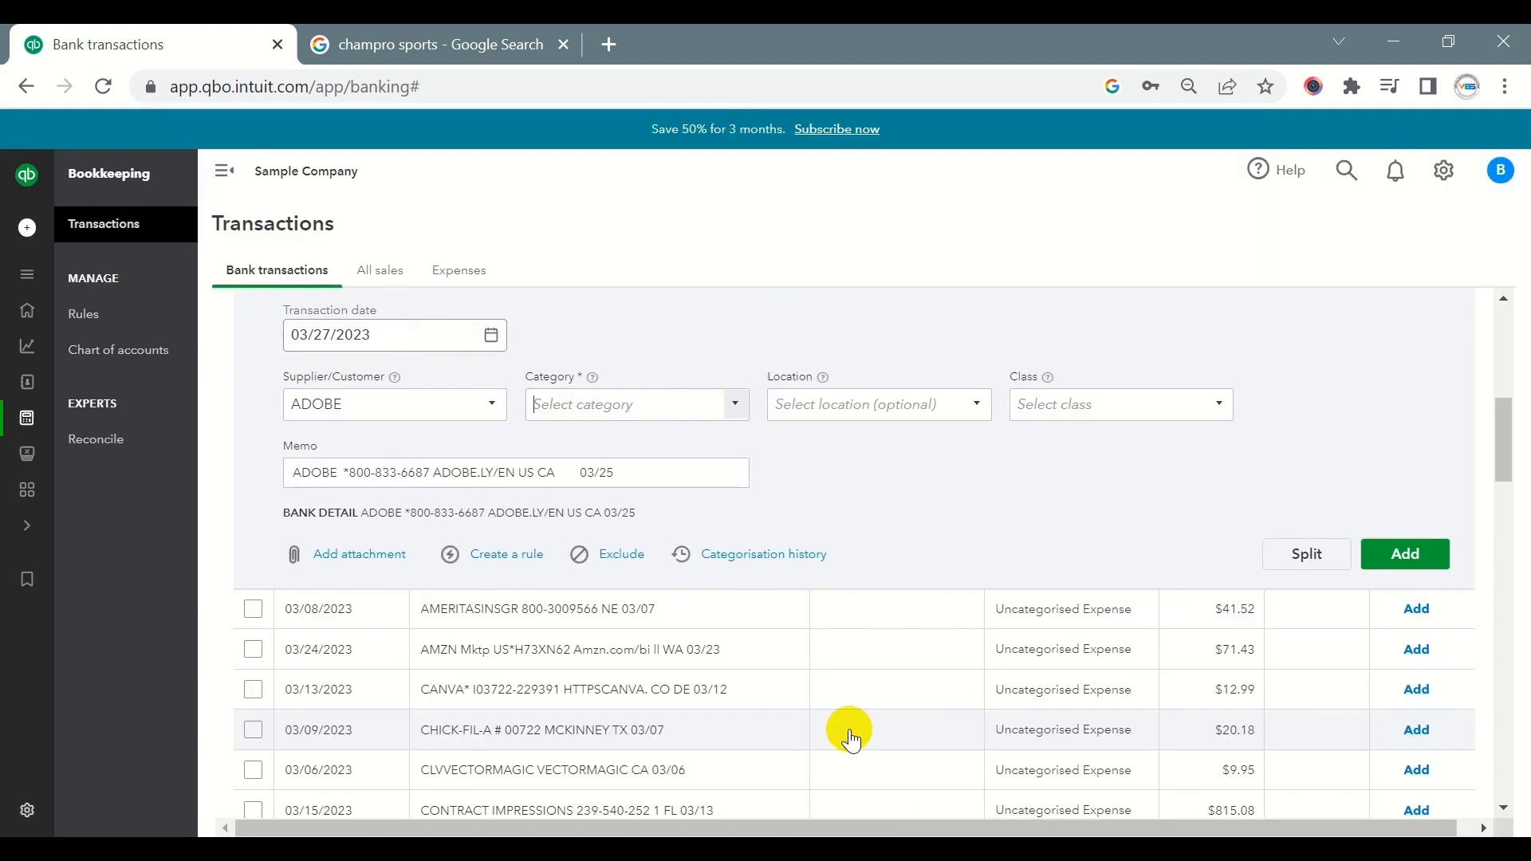
# - Add the 03/27/2023 ADOBE transaction with location and class left blank, submitting it a second time
pyautogui.click(961, 405)
pyautogui.click(989, 478)
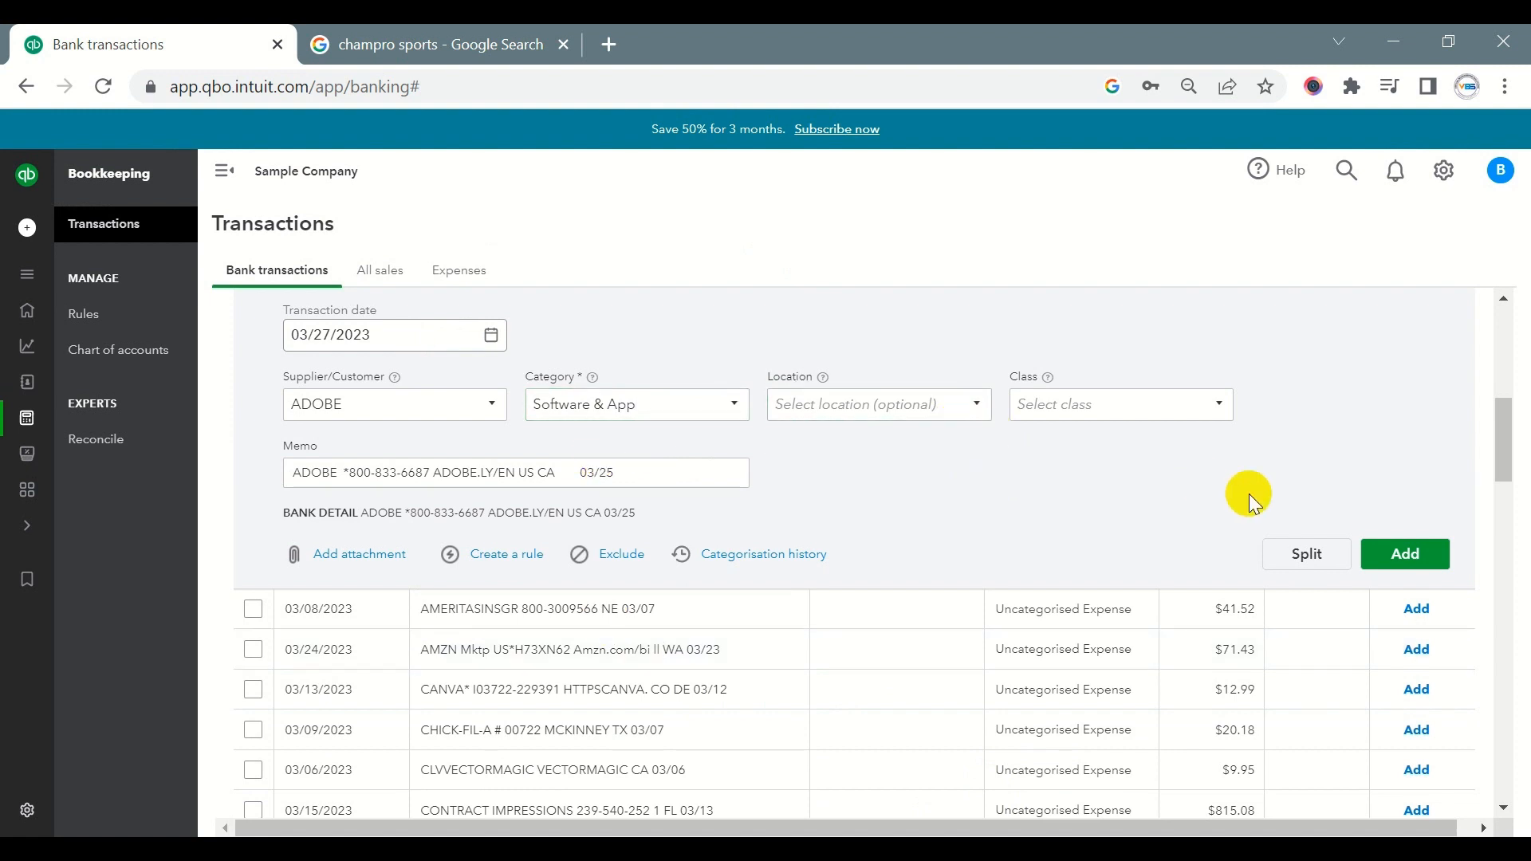
pyautogui.click(1404, 556)
pyautogui.click(1404, 619)
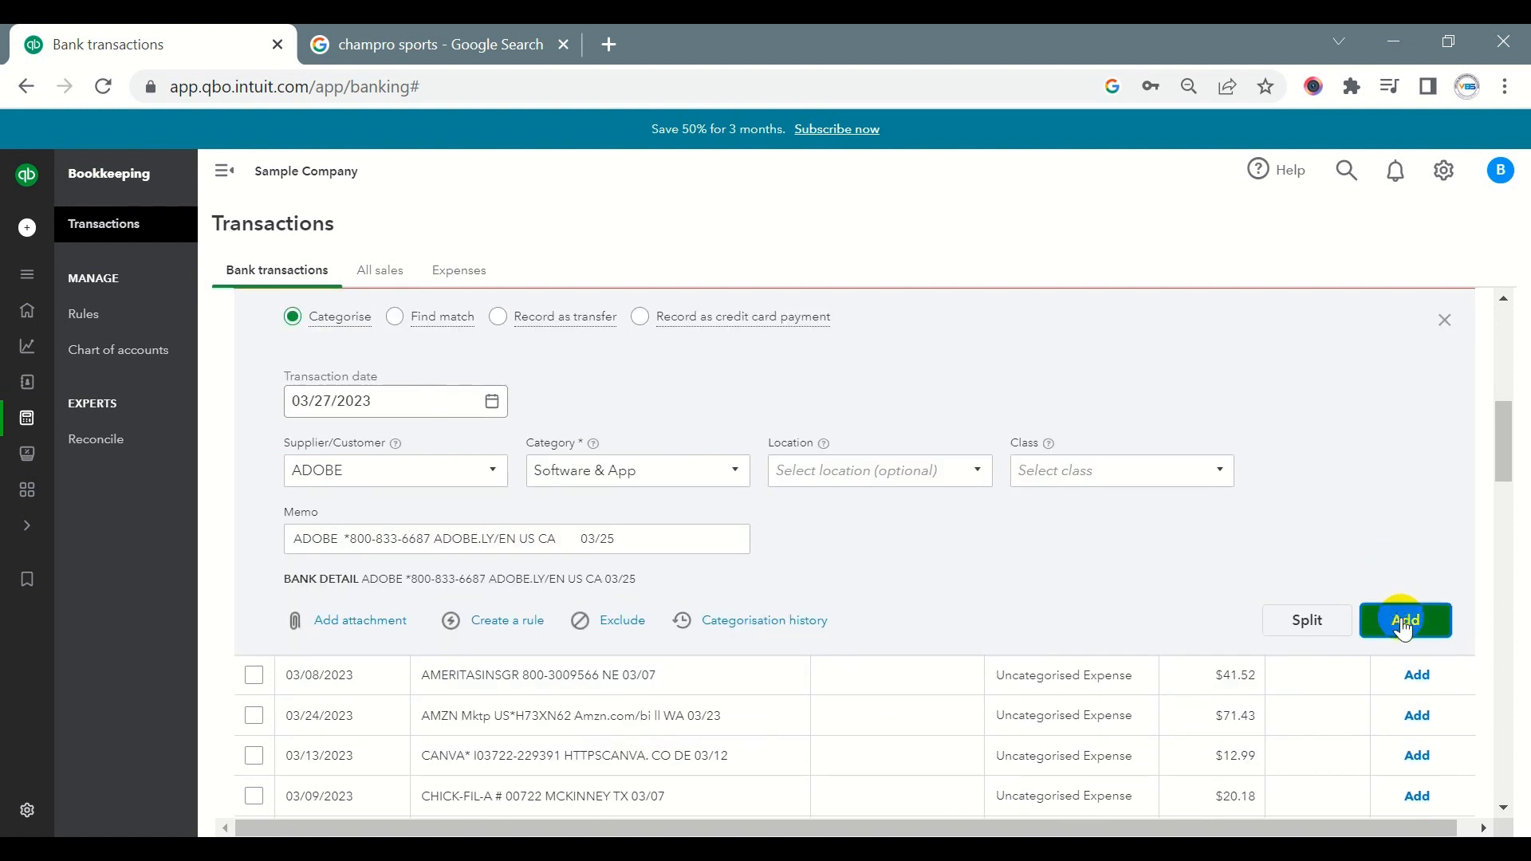
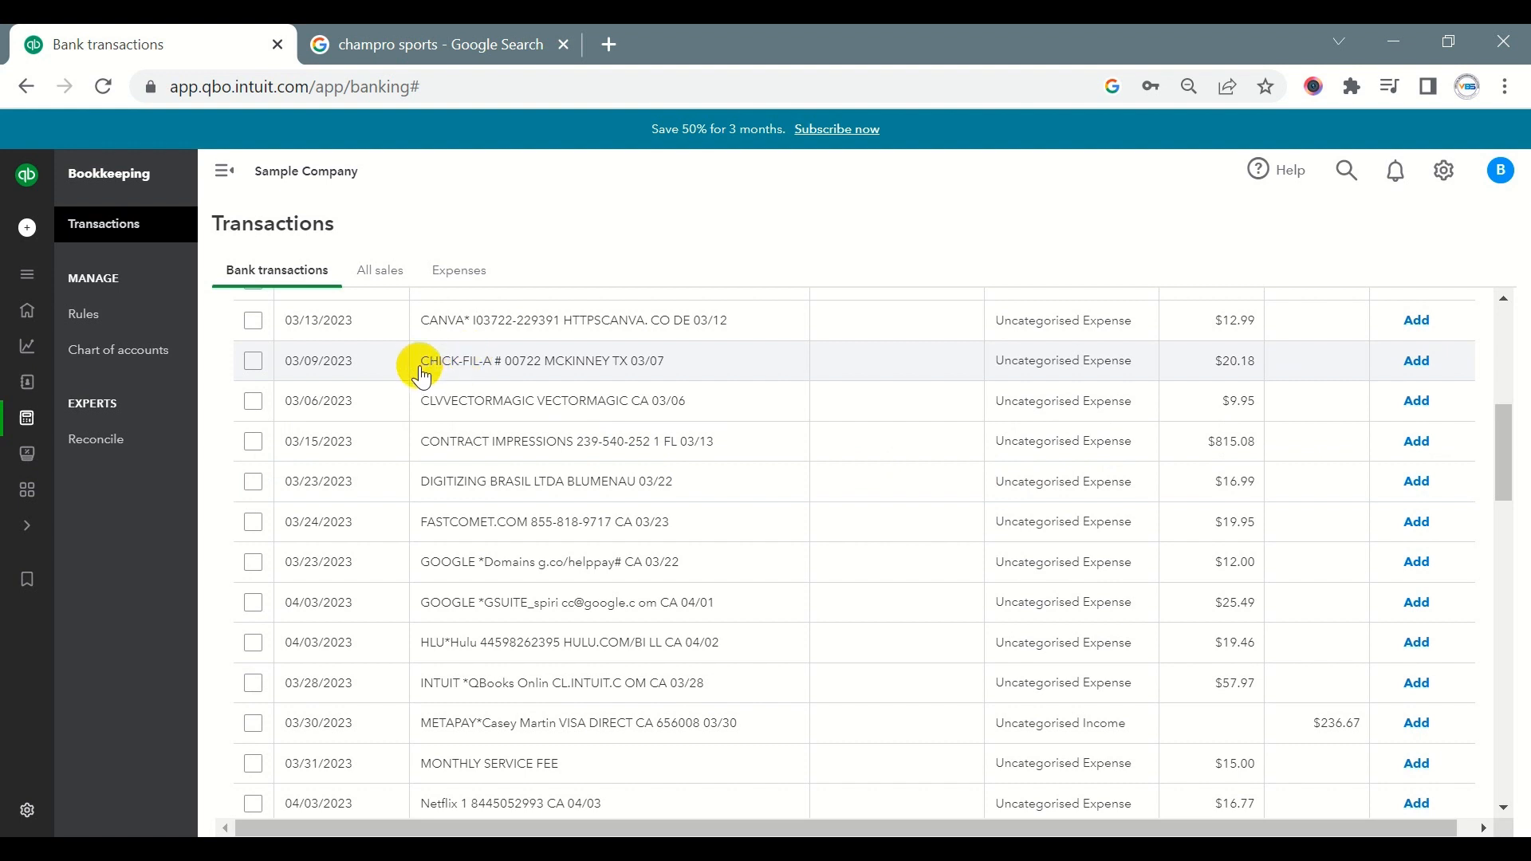
# - Copy CHICK-FIL-A from the 03/09/2023 transaction's bank detail and search Google for it to identify the business
pyautogui.moveTo(422, 368); pyautogui.dragTo(488, 361)
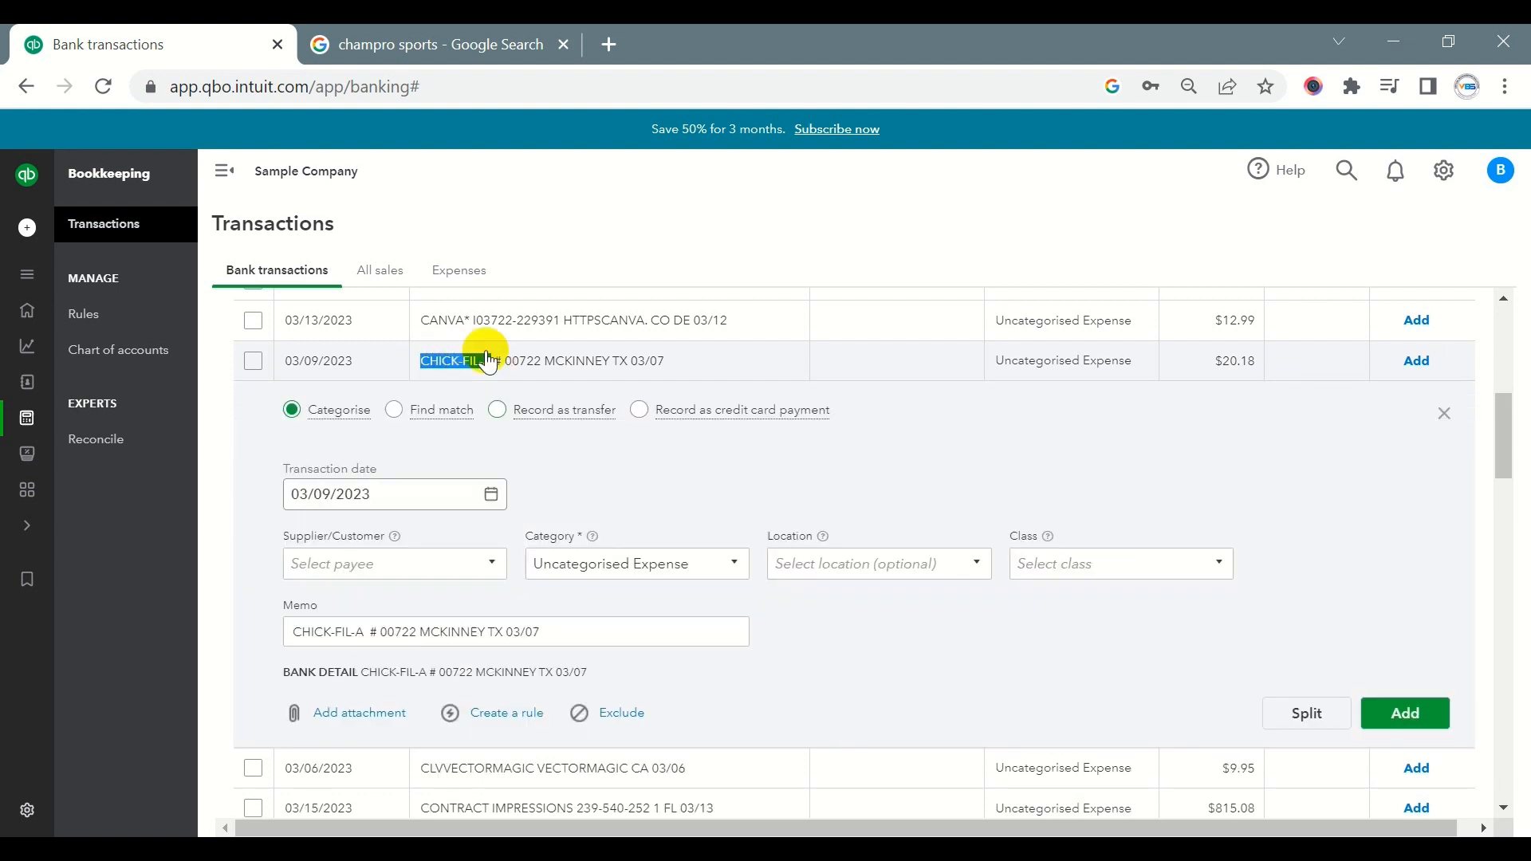
pyautogui.hotkey('ctrl', 'c')
pyautogui.click(443, 46)
pyautogui.moveTo(437, 166); pyautogui.dragTo(293, 179)
pyautogui.hotkey('ctrl', 'v')
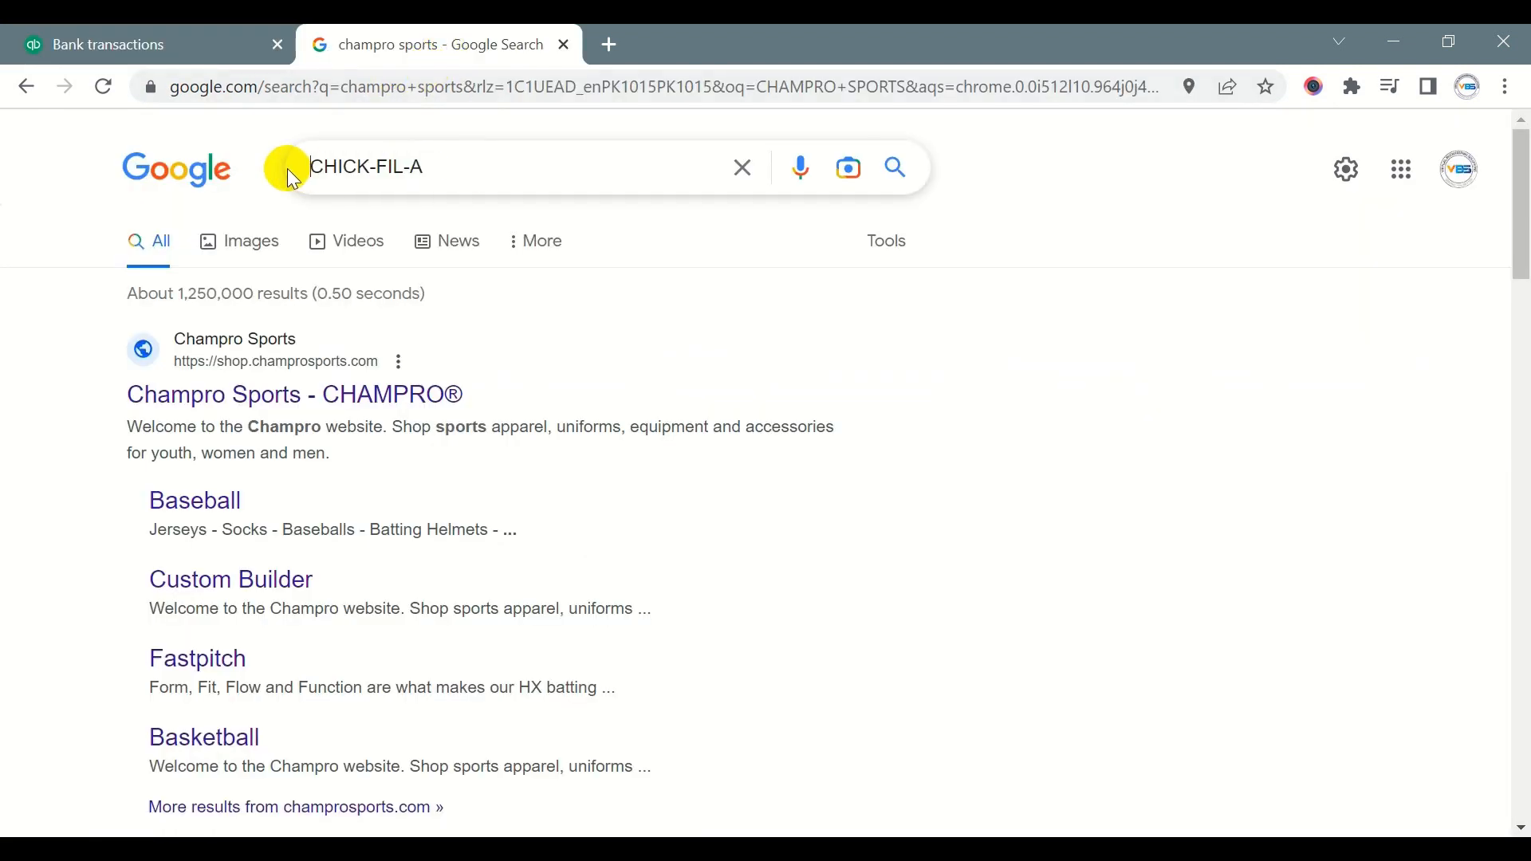
pyautogui.press('Return')
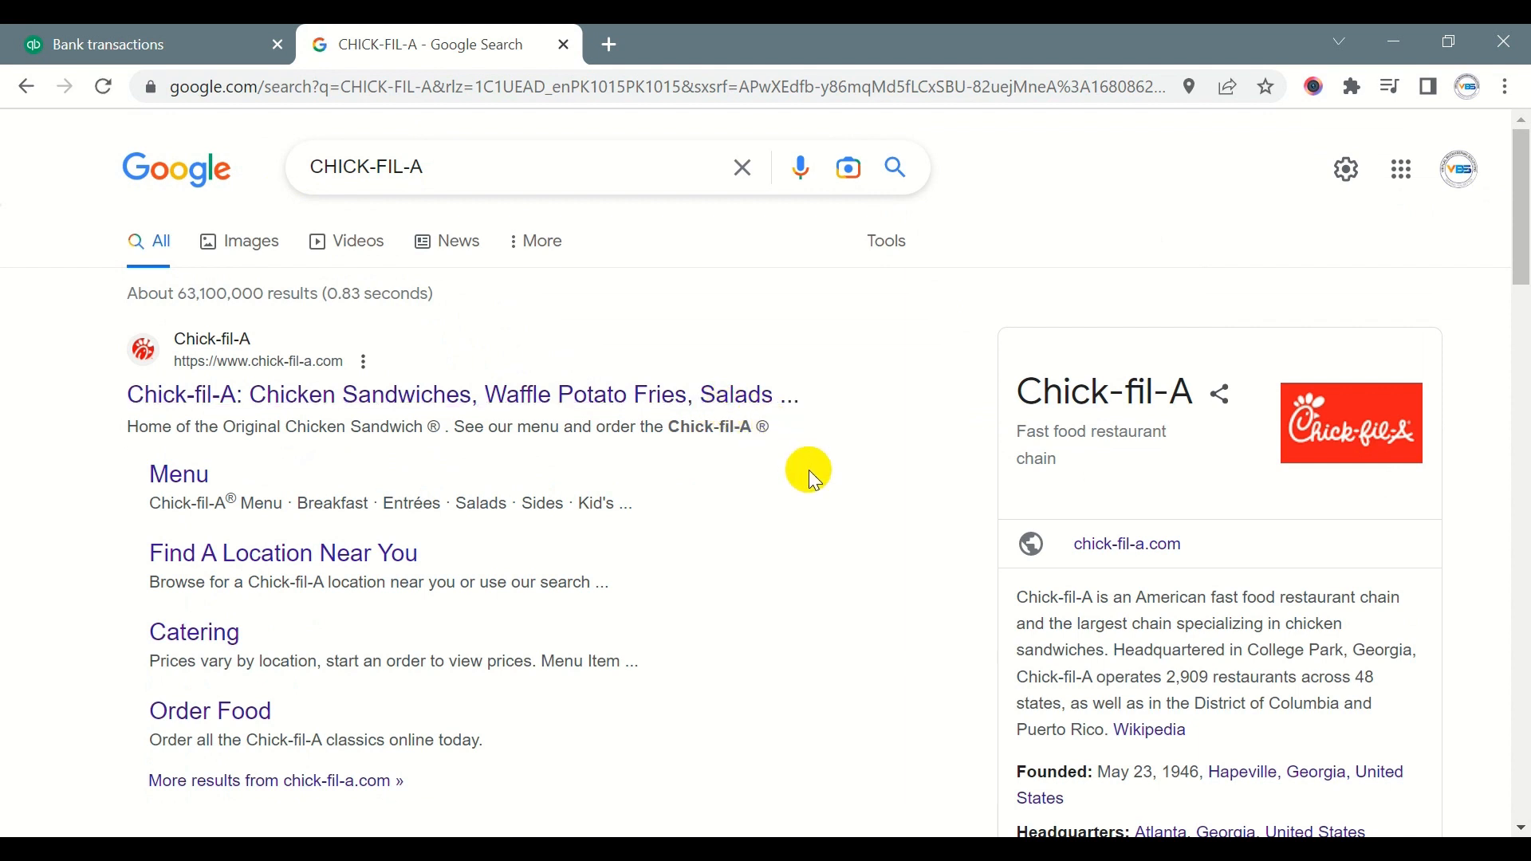
# - Return to the bank transactions and create CHICK-FIL-A as a new supplier on the 03/09/2023 transaction
pyautogui.click(218, 43)
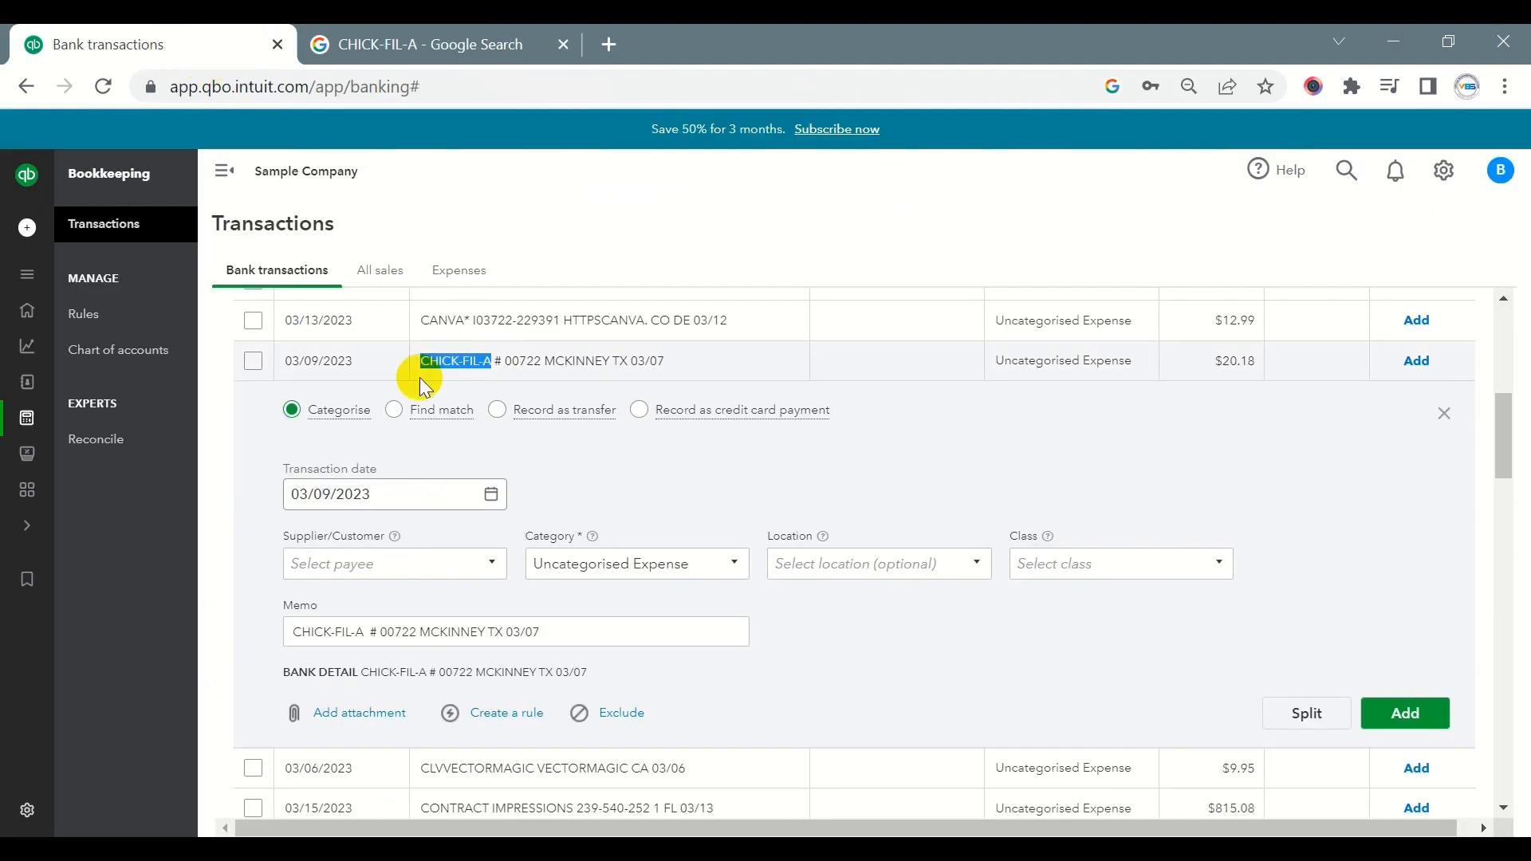
pyautogui.click(381, 565)
pyautogui.hotkey('ctrl', 'v')
pyautogui.click(393, 590)
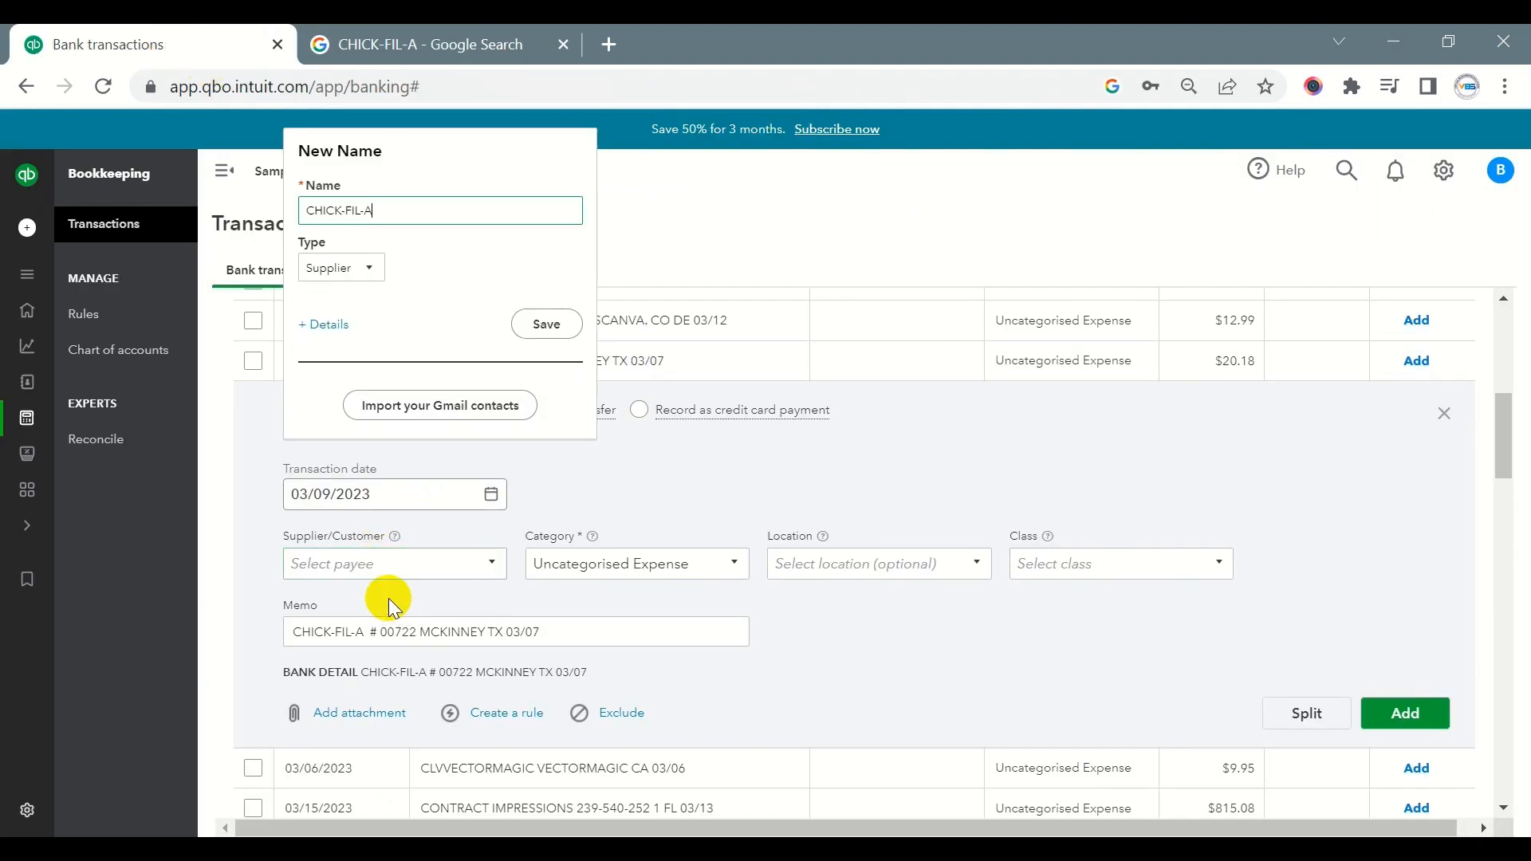
pyautogui.click(547, 326)
# - Start a new category named Meal and Entertainment for the CHICK-FIL-A transaction
pyautogui.click(675, 569)
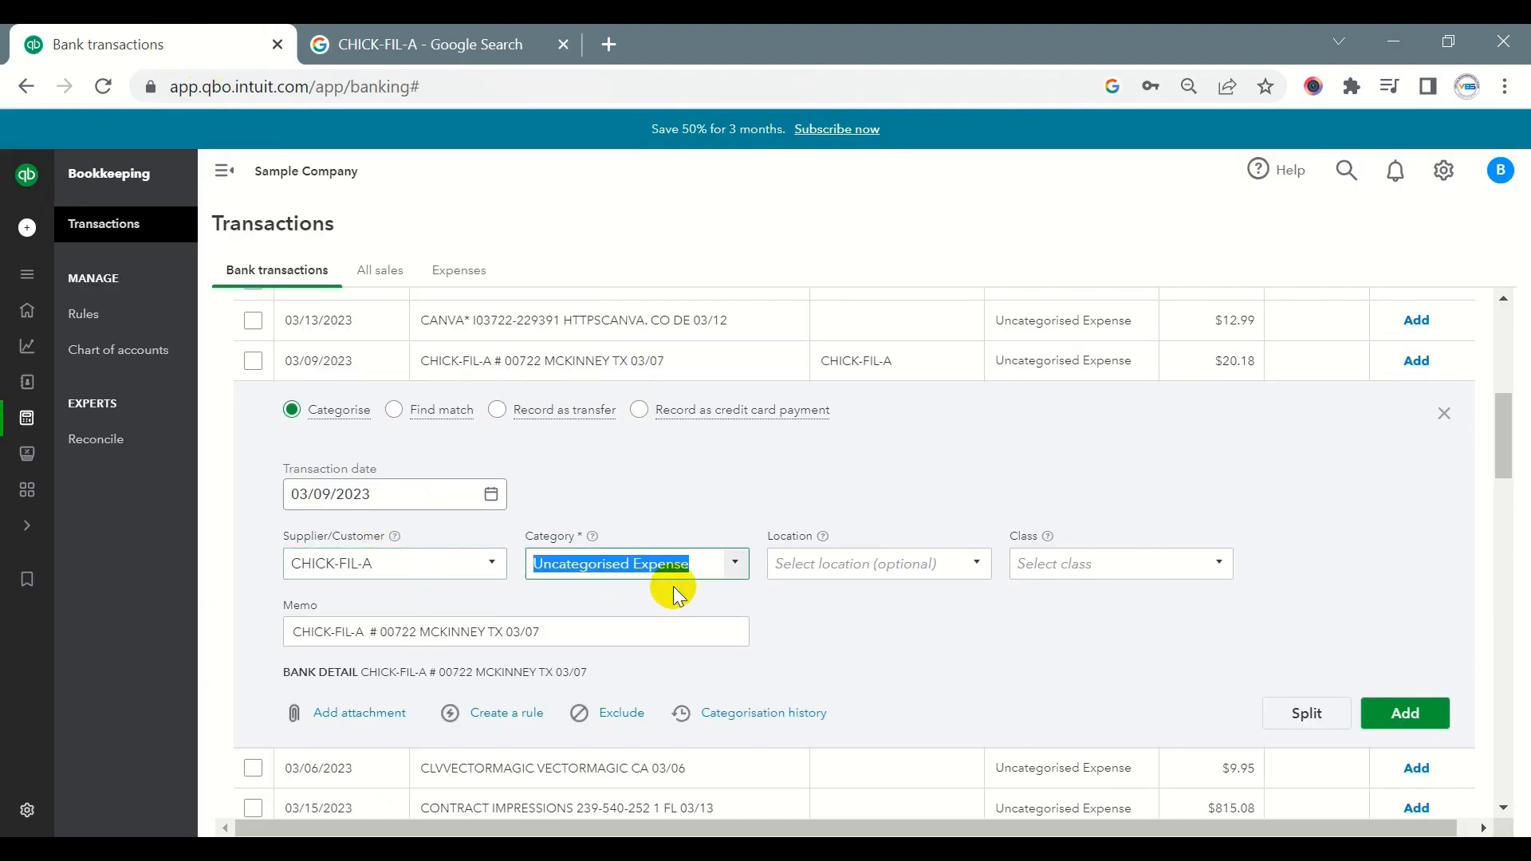
pyautogui.write('meal a')
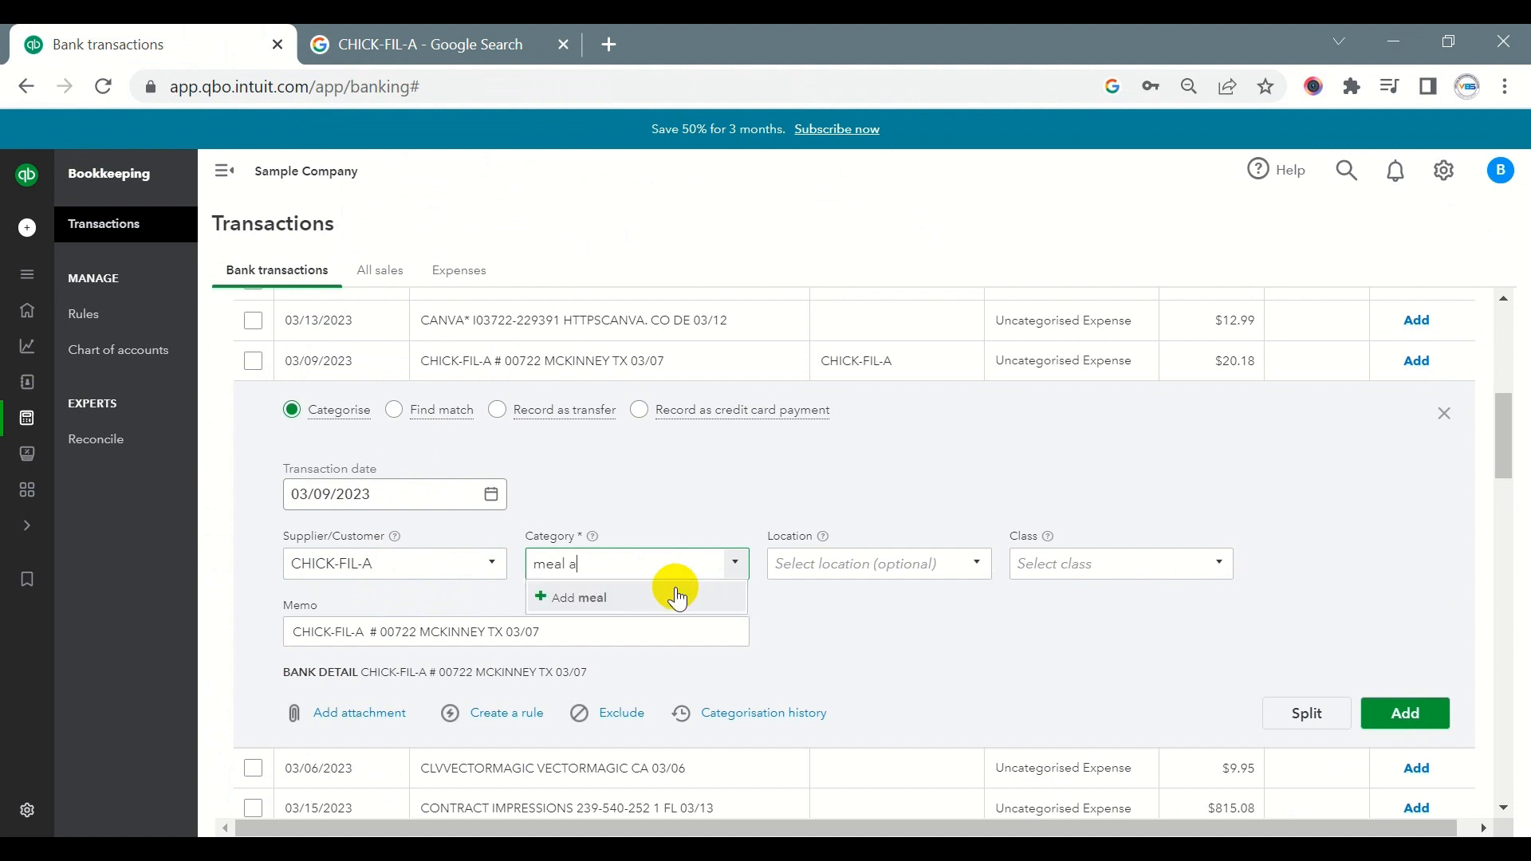
pyautogui.write('nd Entertainment')
pyautogui.moveTo(547, 563); pyautogui.dragTo(494, 563)
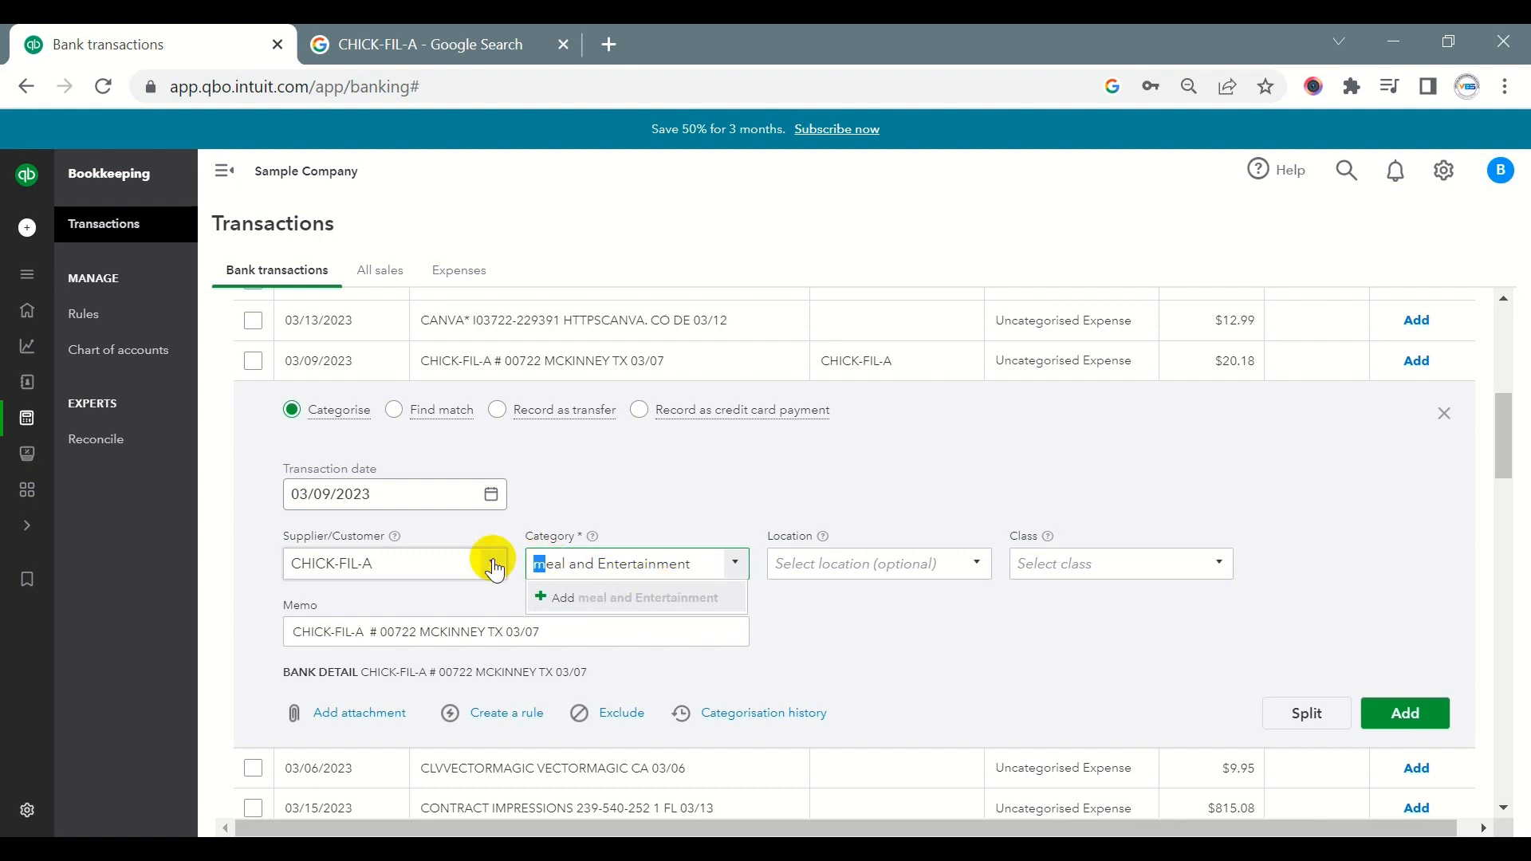
pyautogui.write('M')
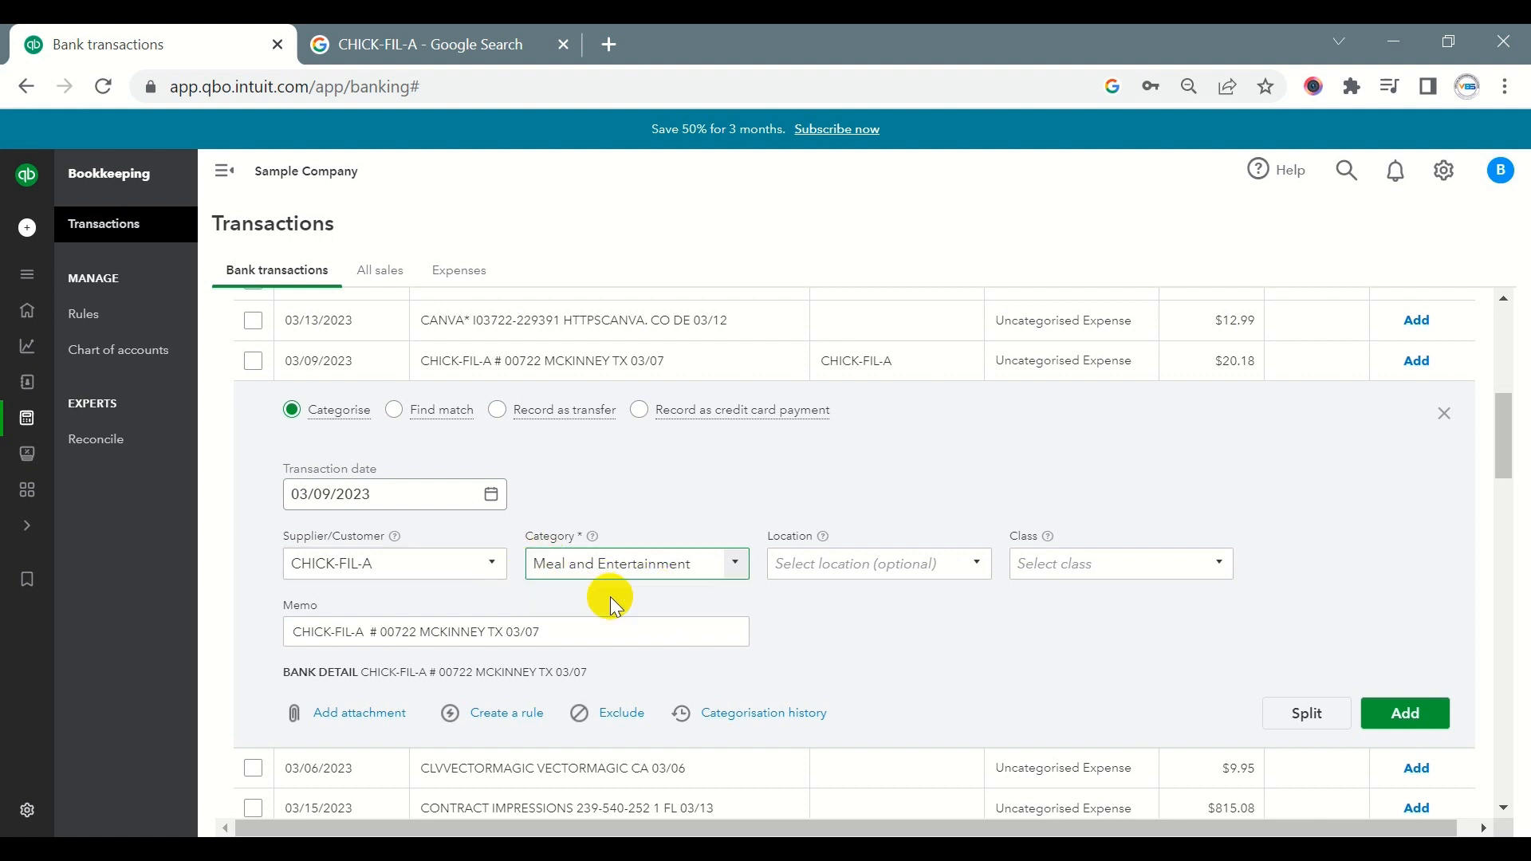
pyautogui.click(610, 596)
# - Save the new category as Expenses with detail type Meals and entertainment, and add the CHICK-FIL-A transaction without a class, submitting it twice
pyautogui.click(519, 274)
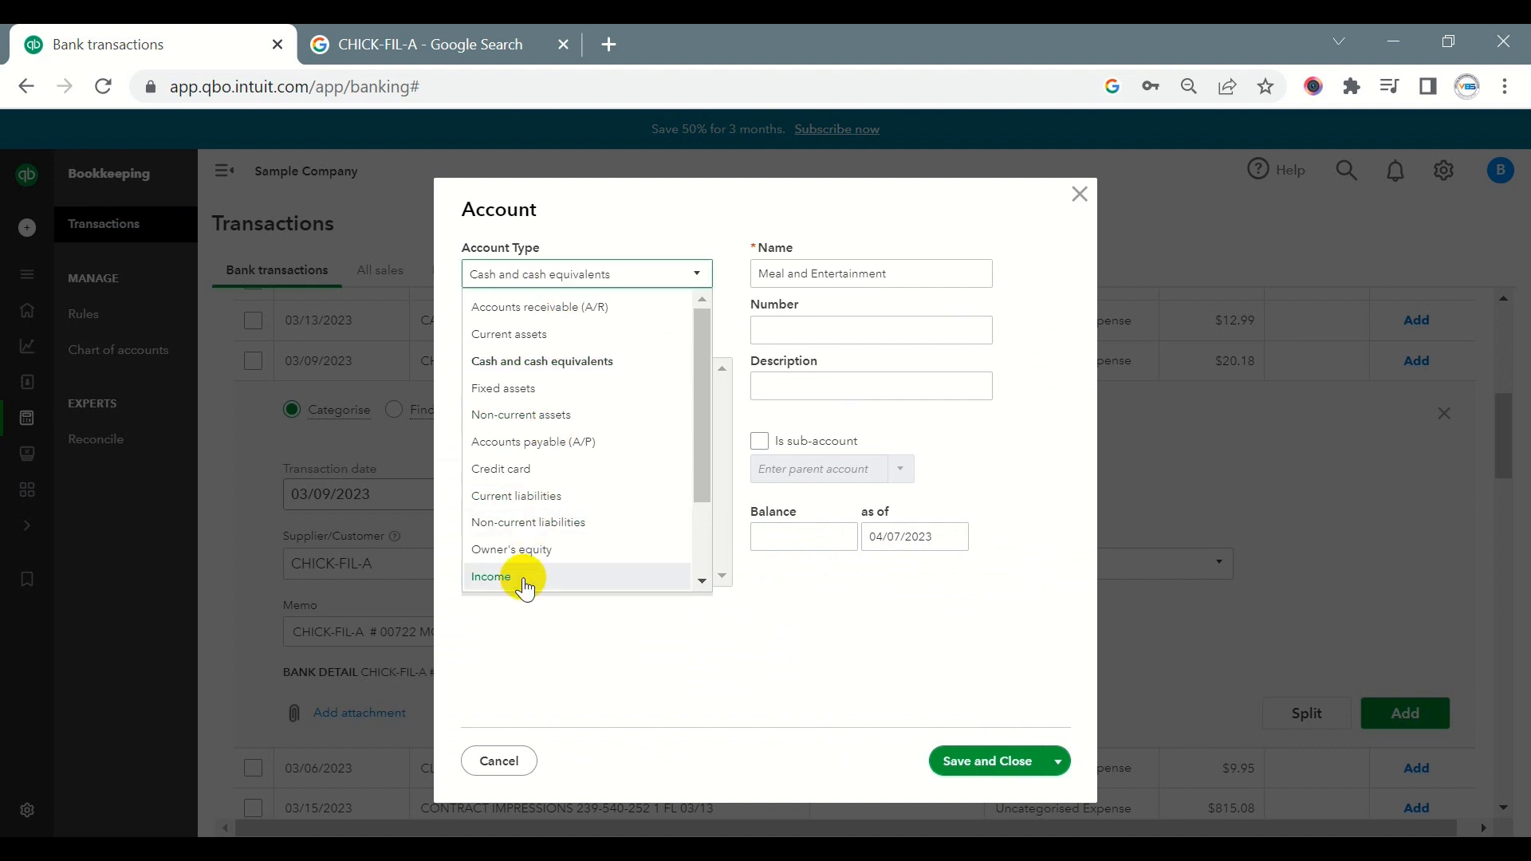
pyautogui.scroll(-3, 523, 570)
pyautogui.click(518, 554)
pyautogui.click(563, 343)
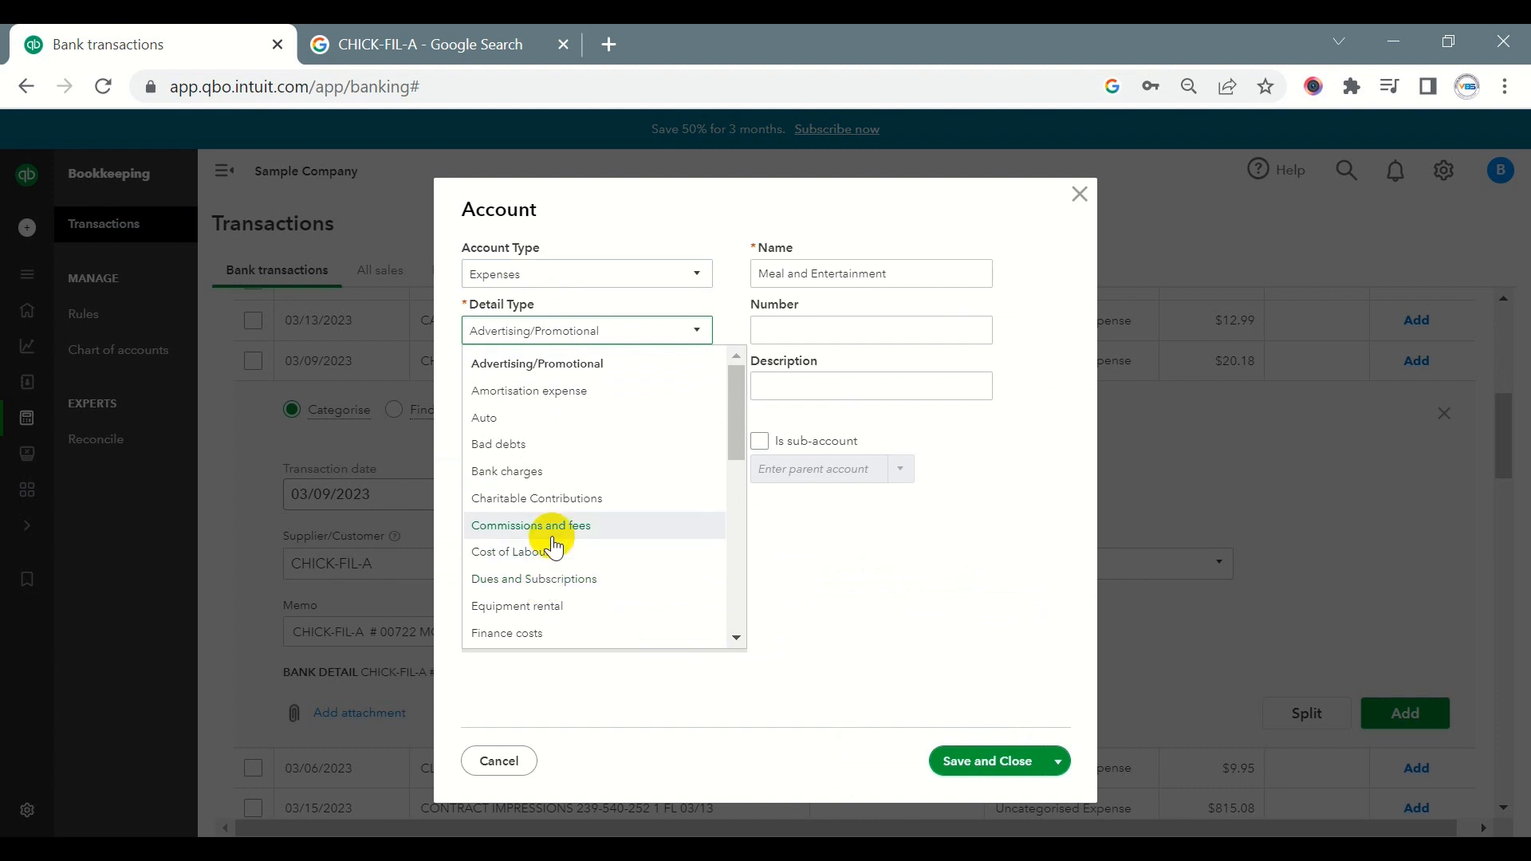
pyautogui.scroll(-5, 555, 547)
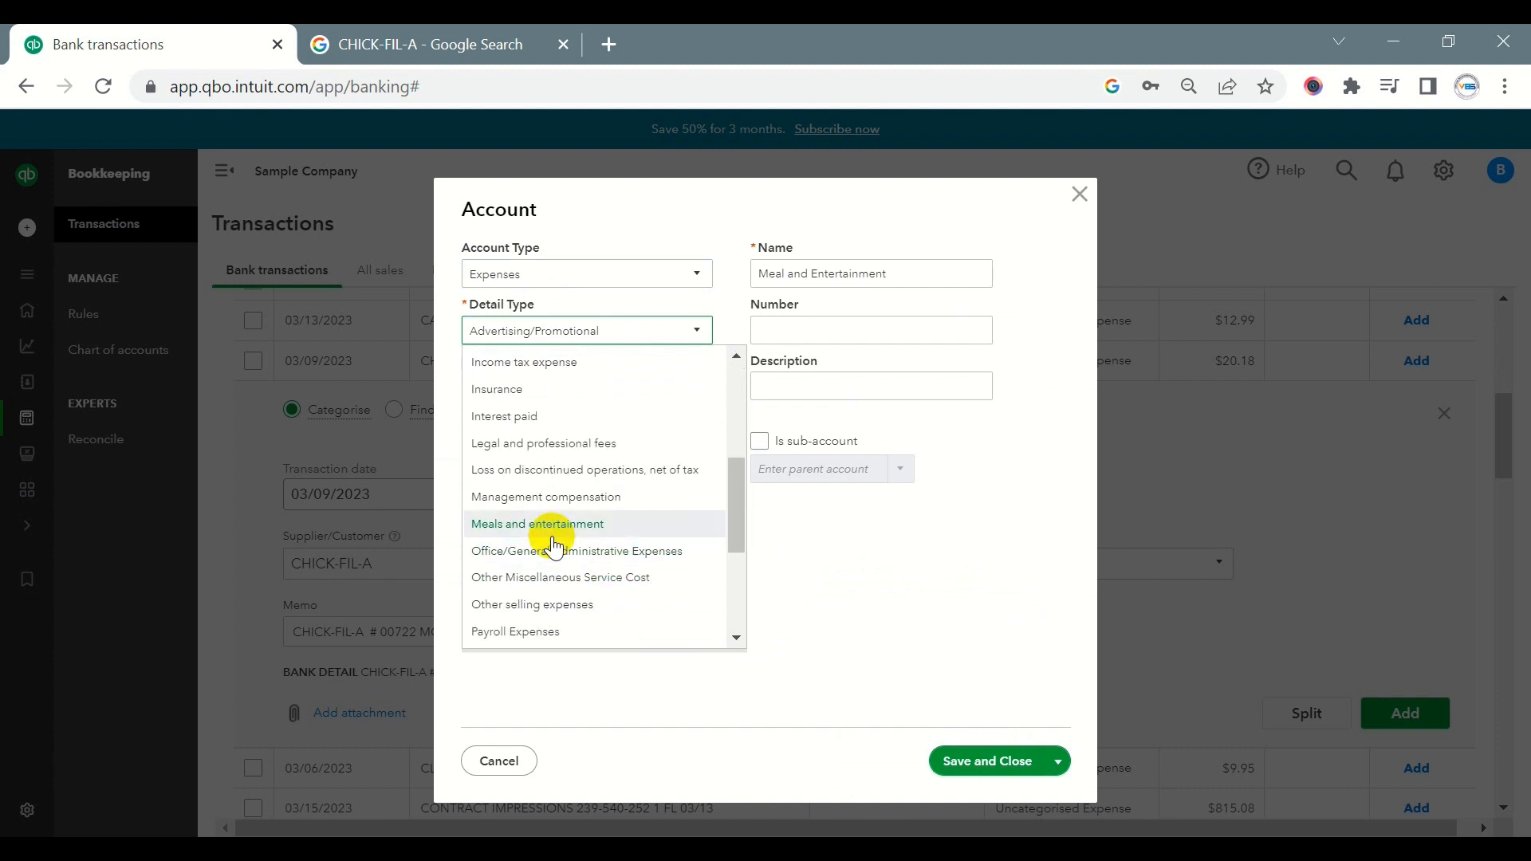
pyautogui.click(549, 527)
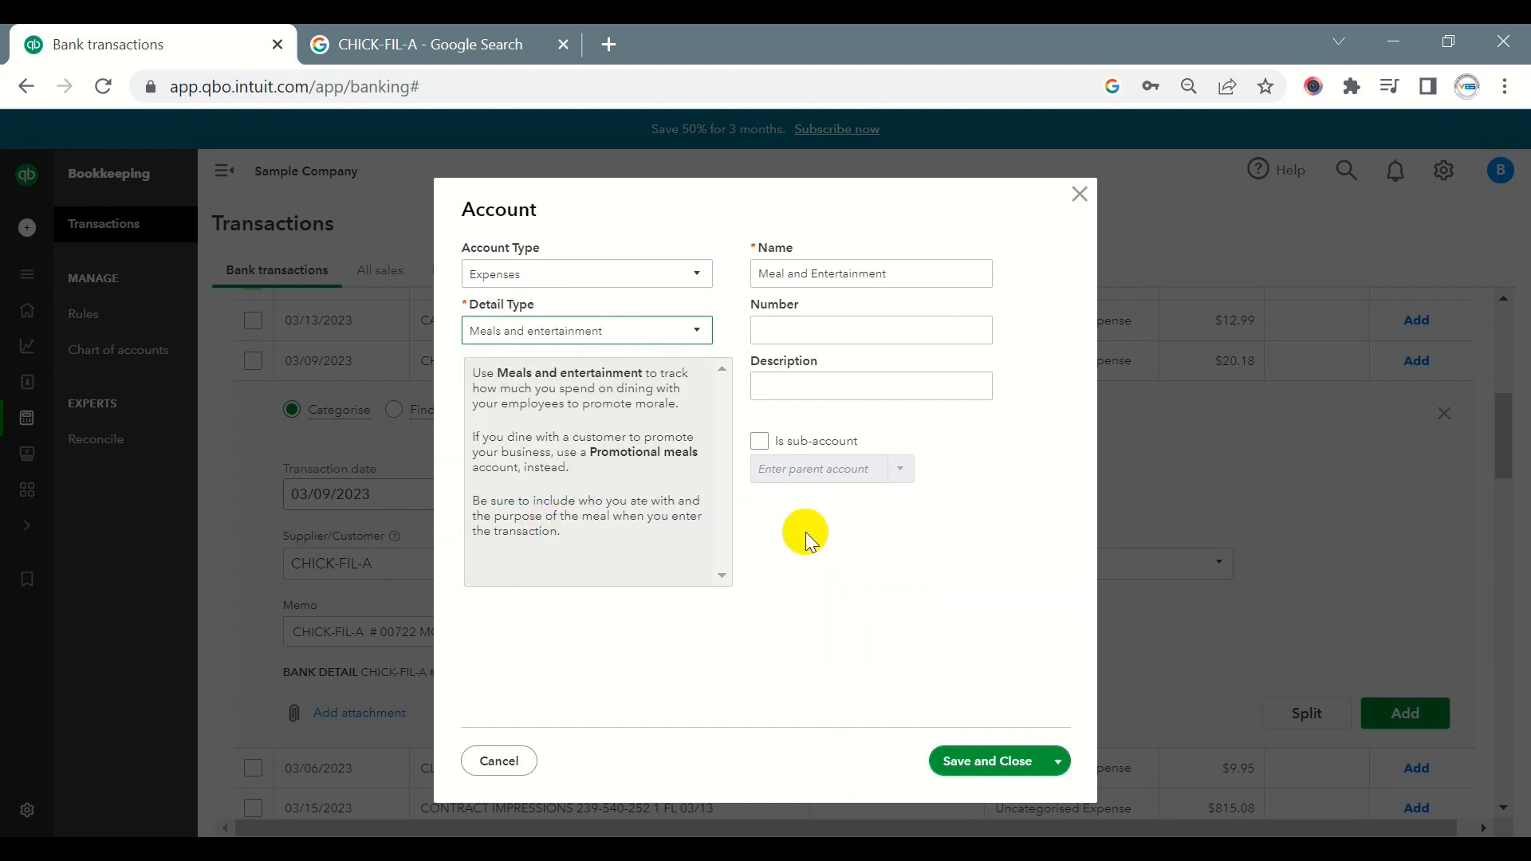
pyautogui.click(978, 766)
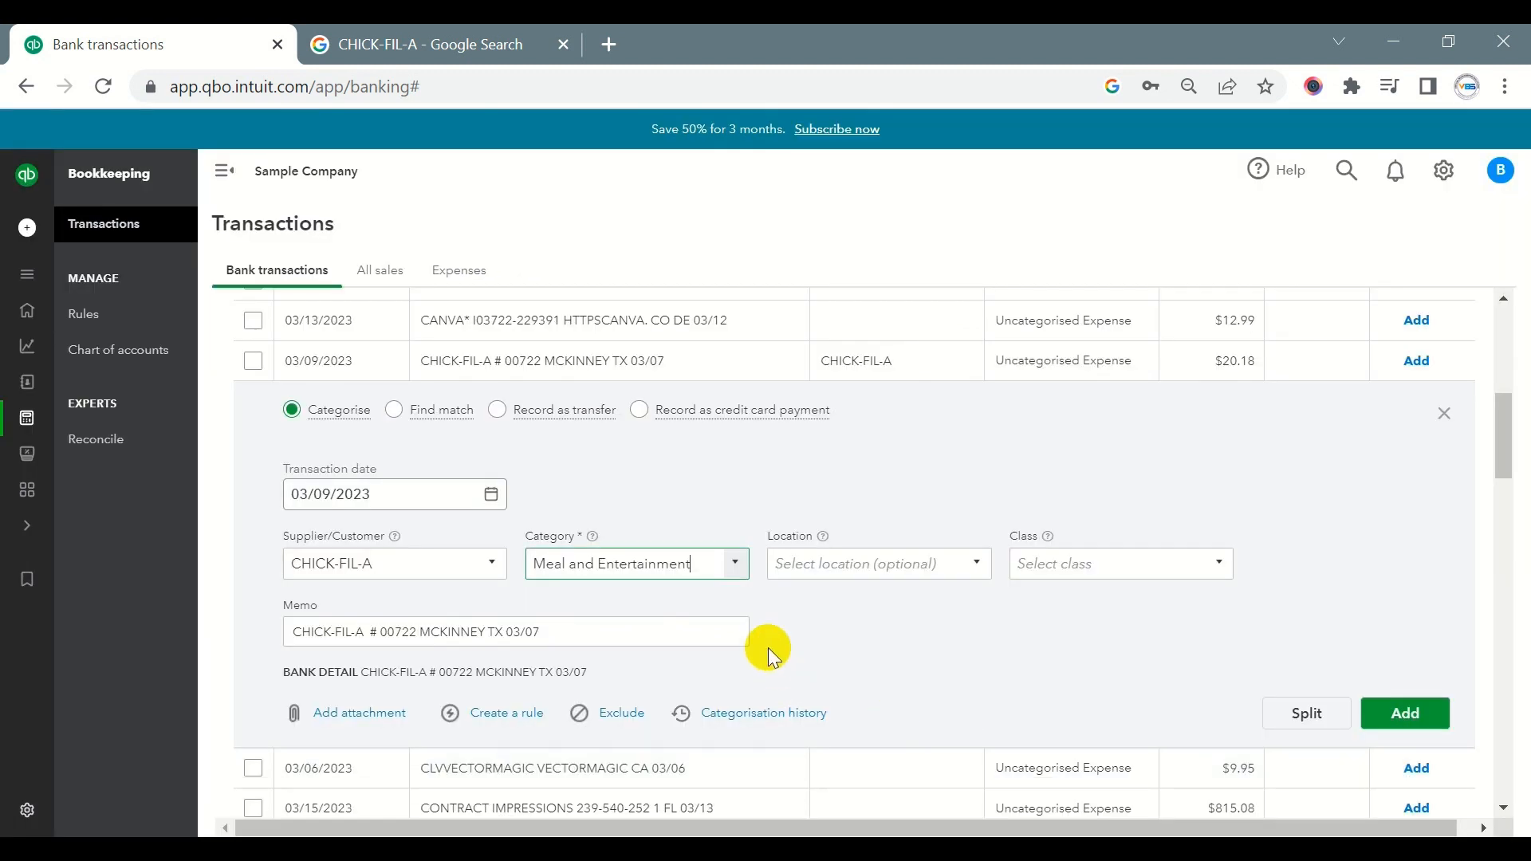
pyautogui.click(1406, 715)
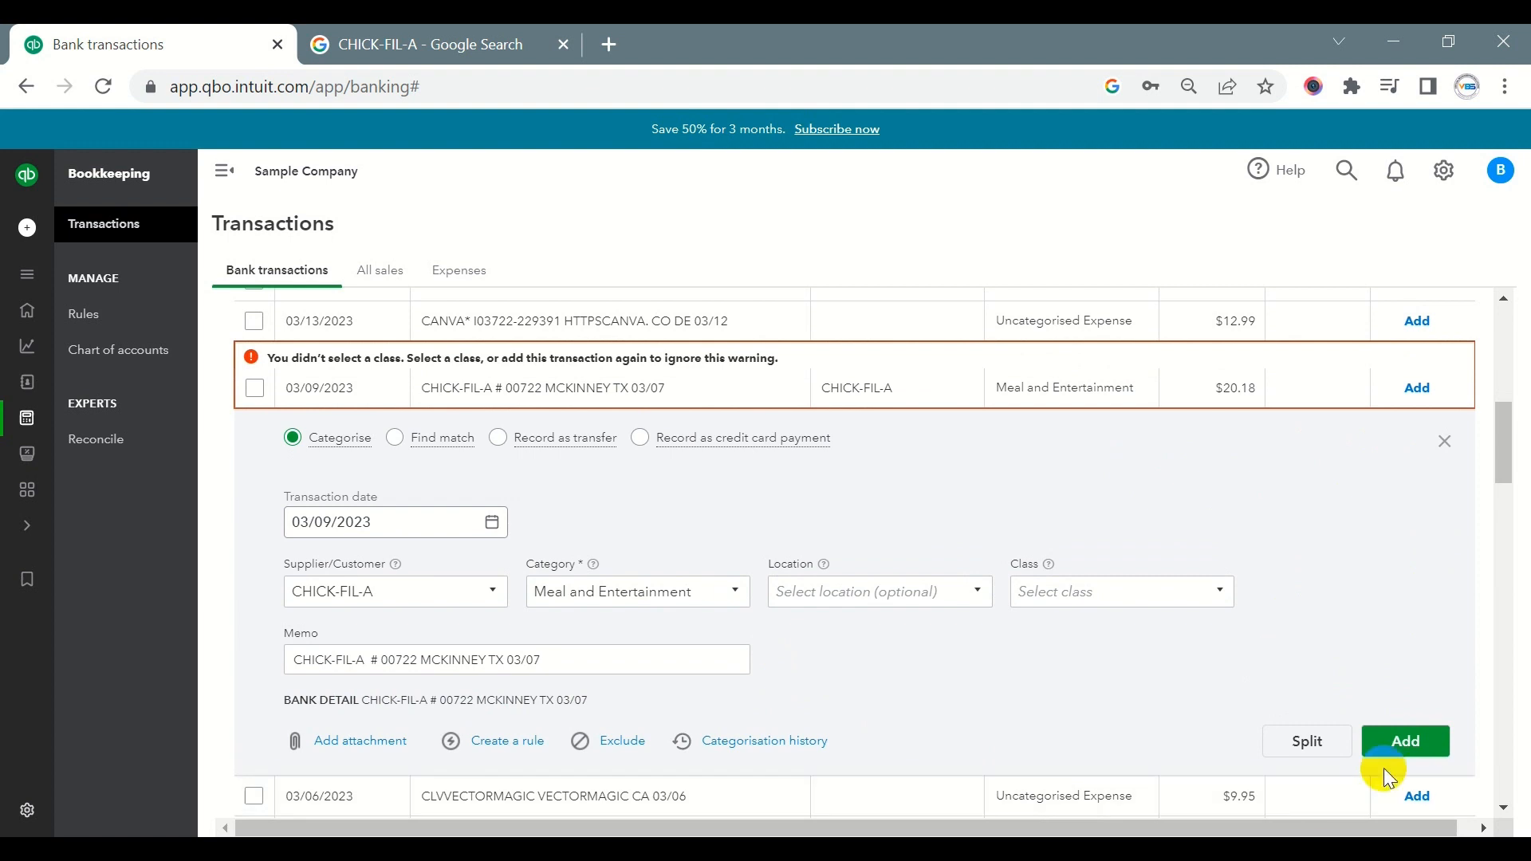
pyautogui.click(1386, 741)
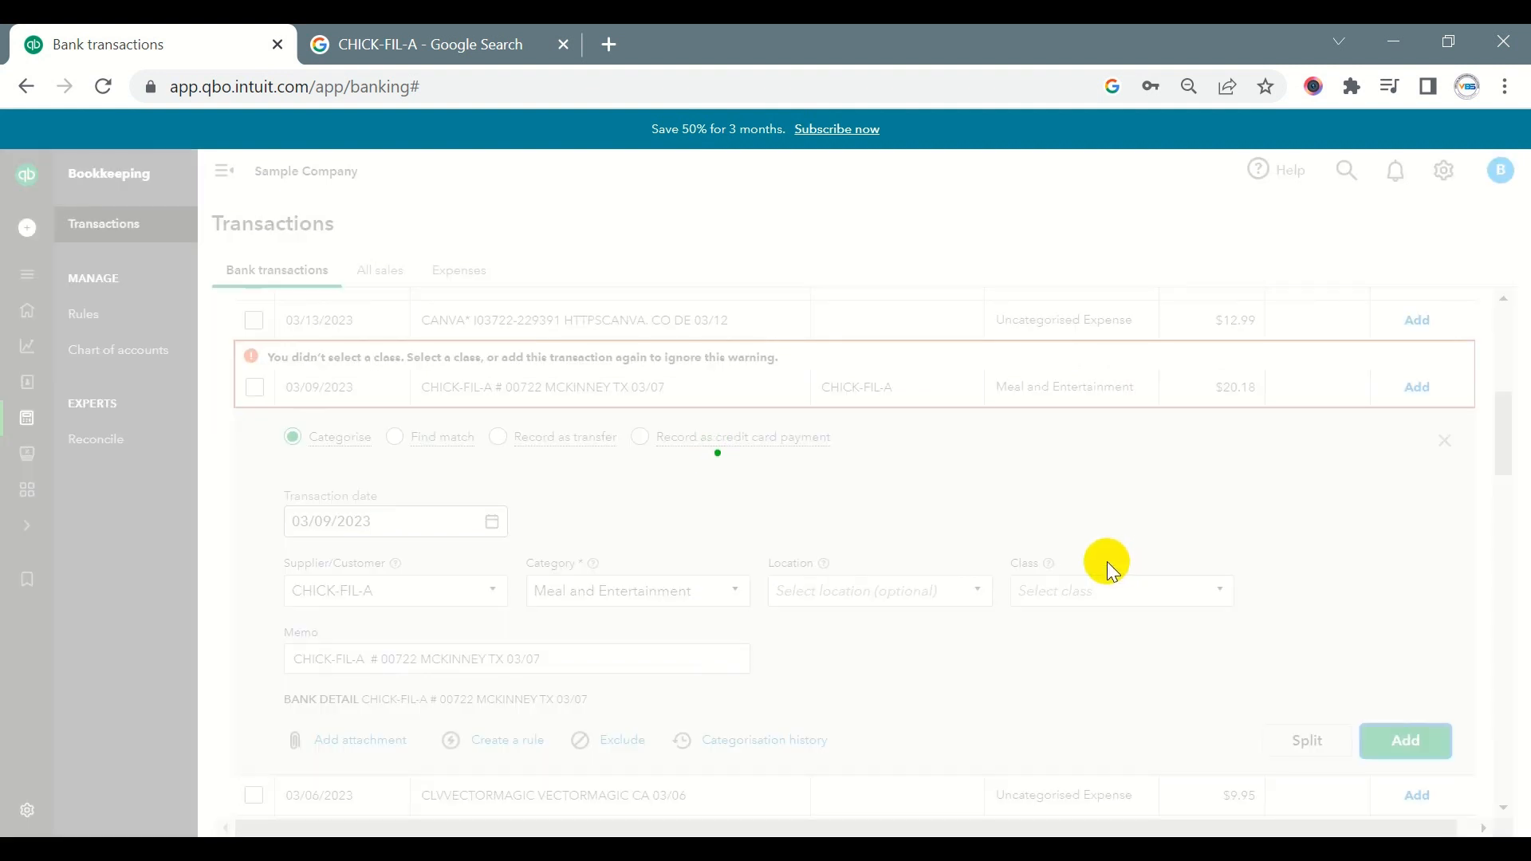
# - Examine the online transfers in Chase_Bank 2026, comparing their bank details and paired transactions with the account names
pyautogui.scroll(-4, 887, 526)
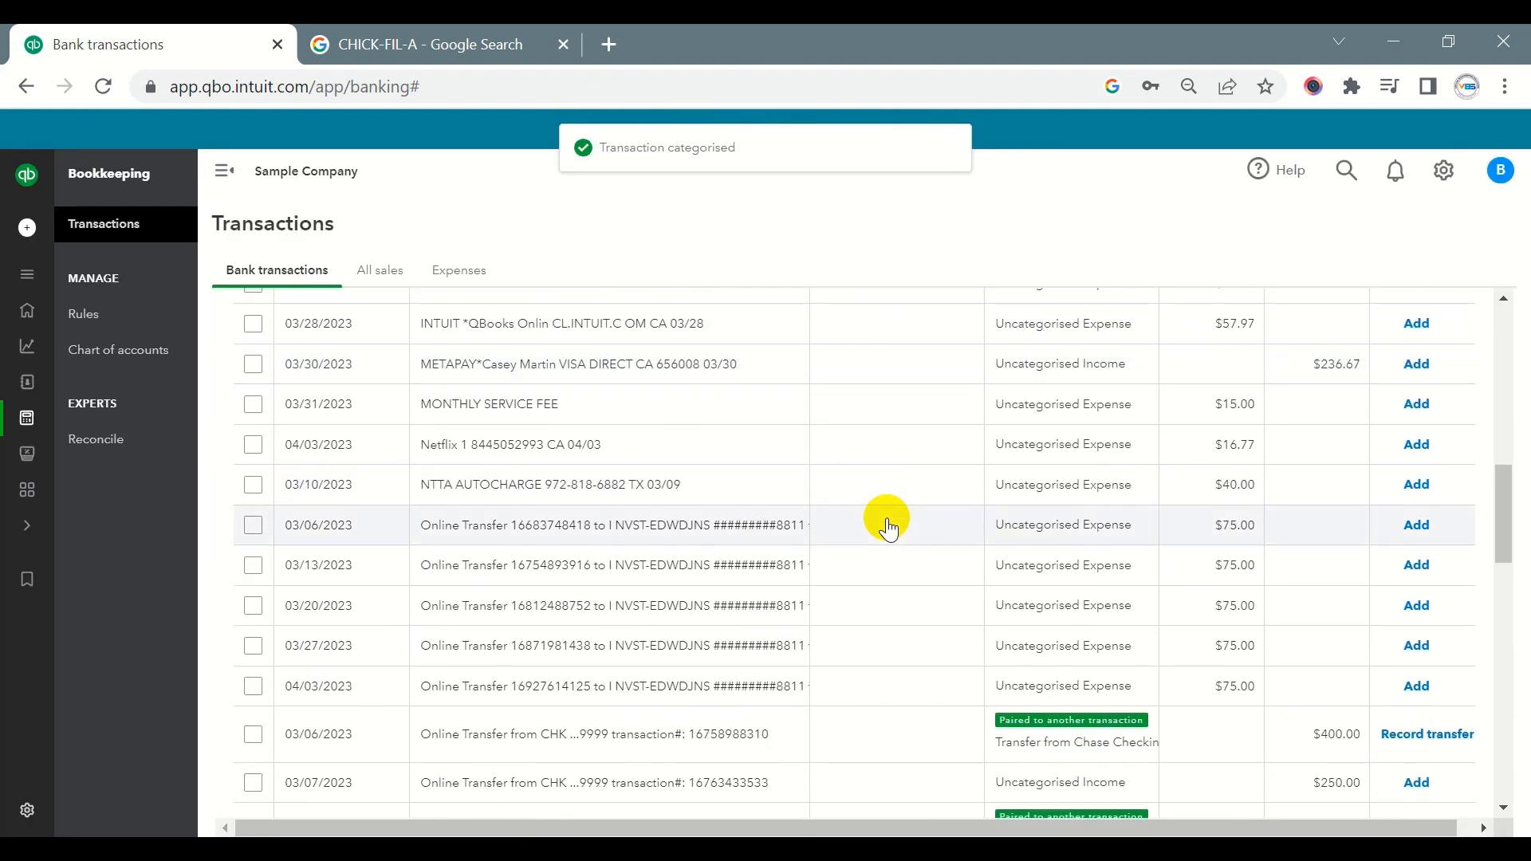
pyautogui.scroll(-2, 888, 526)
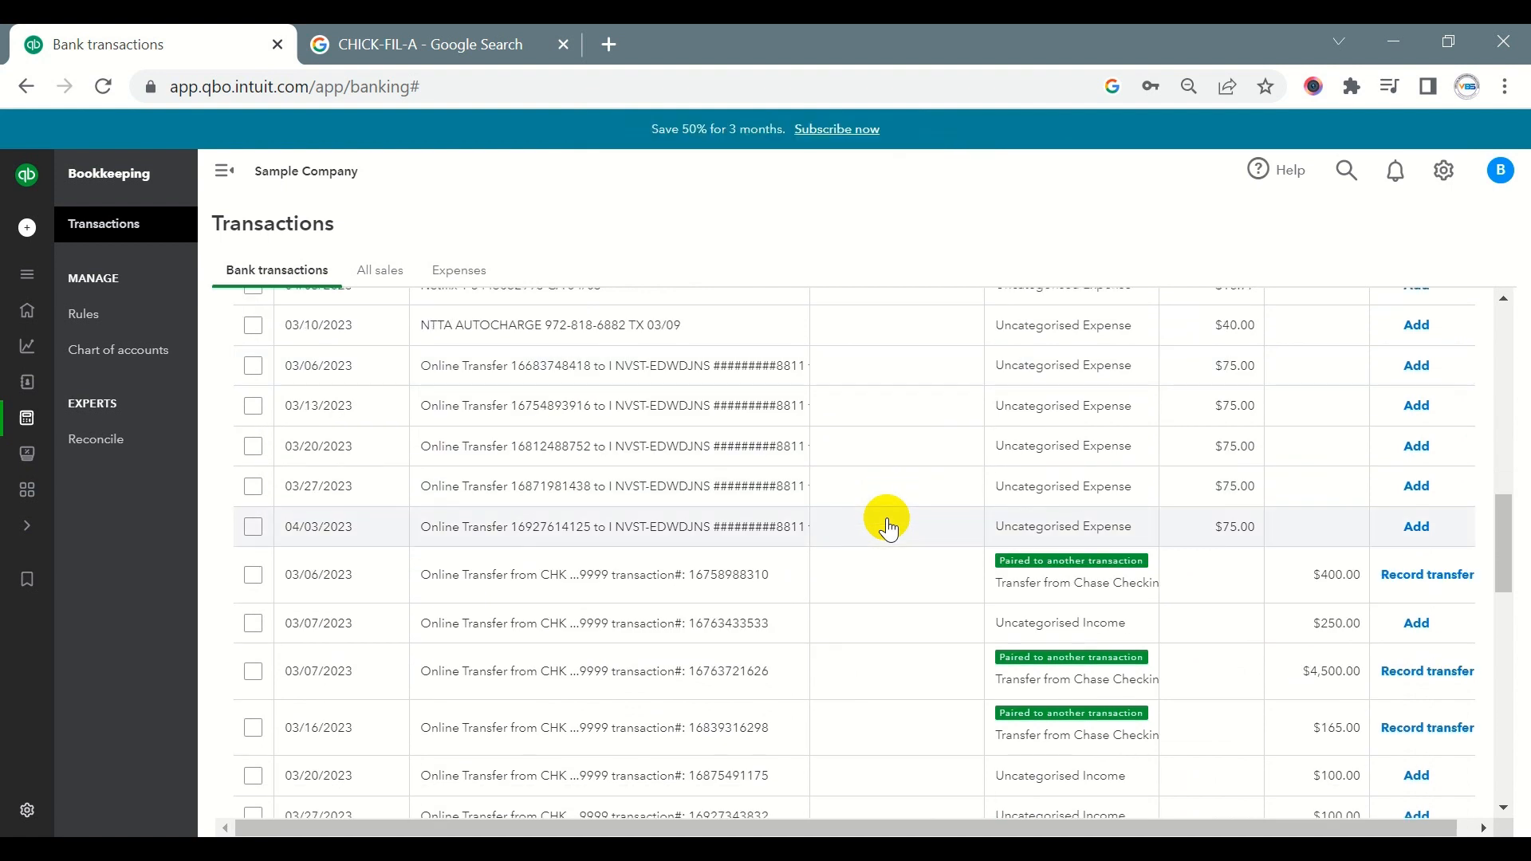
pyautogui.scroll(-2, 888, 581)
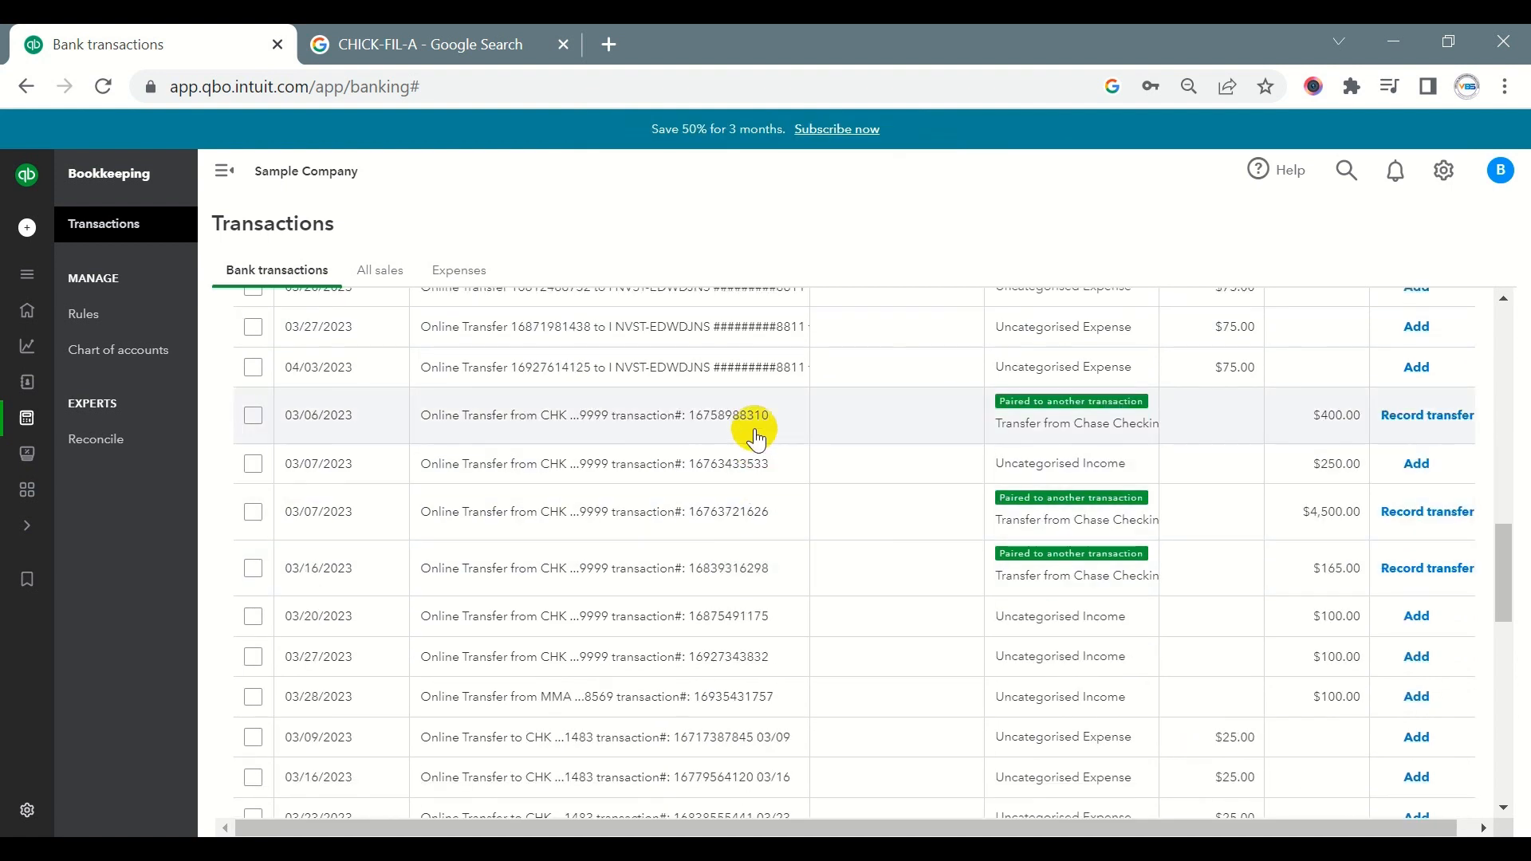
pyautogui.scroll(10, 867, 470)
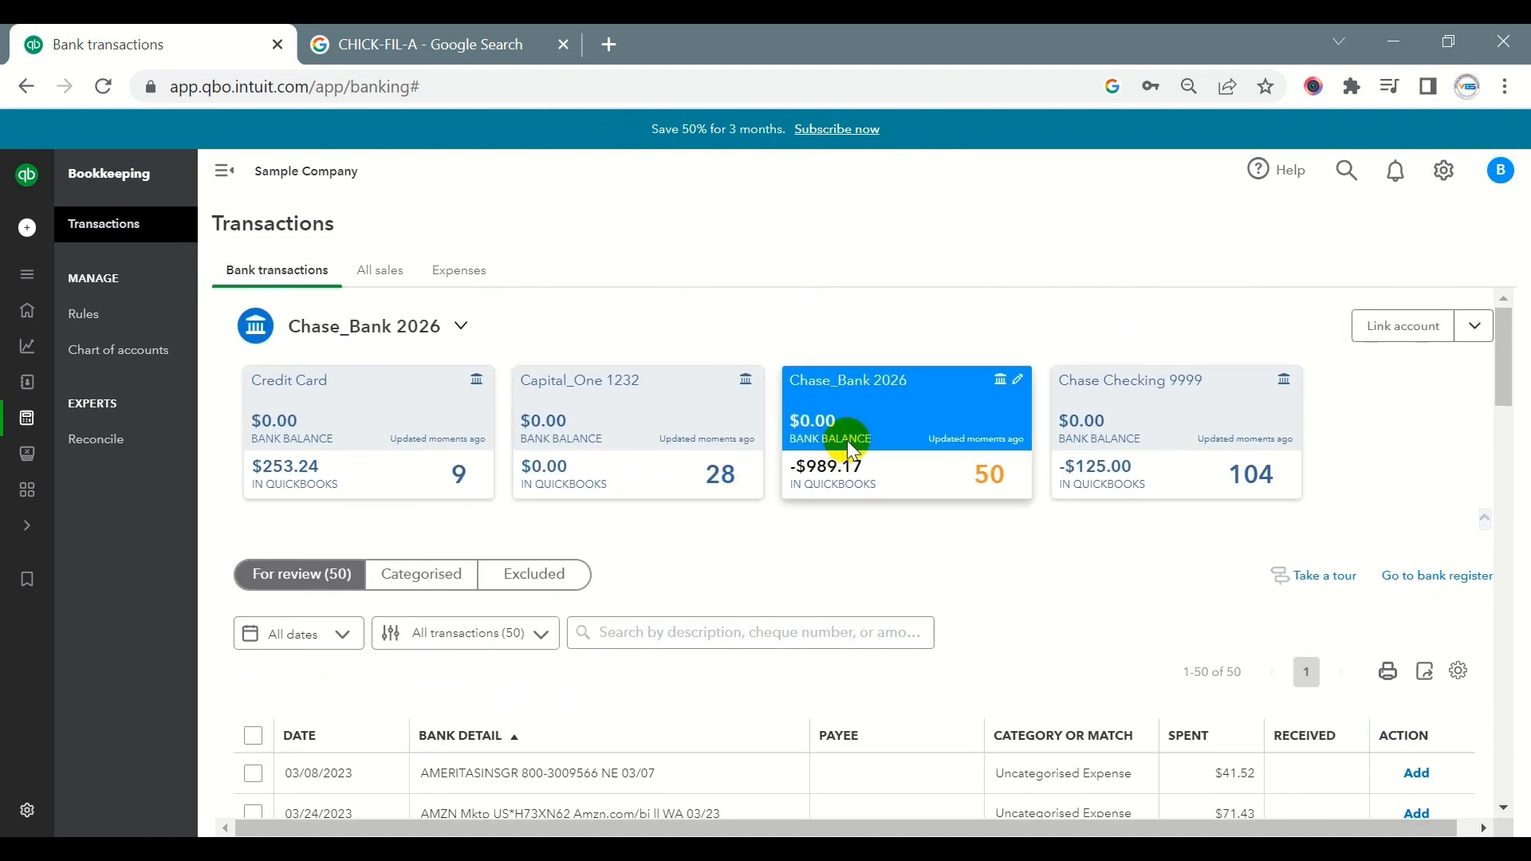
pyautogui.scroll(-10, 893, 429)
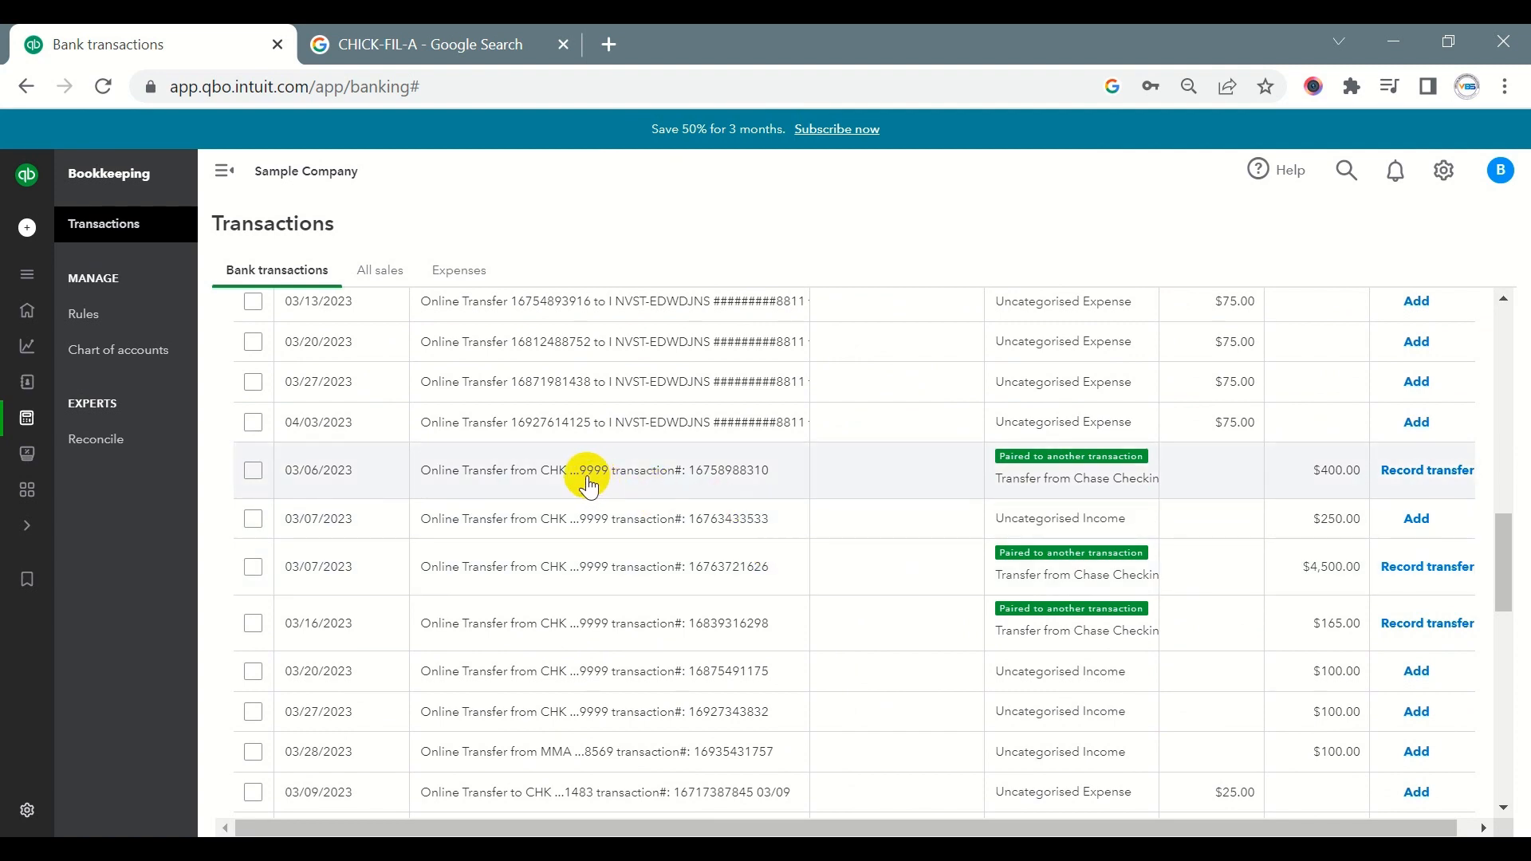
pyautogui.scroll(10, 638, 478)
pyautogui.scroll(-6, 710, 486)
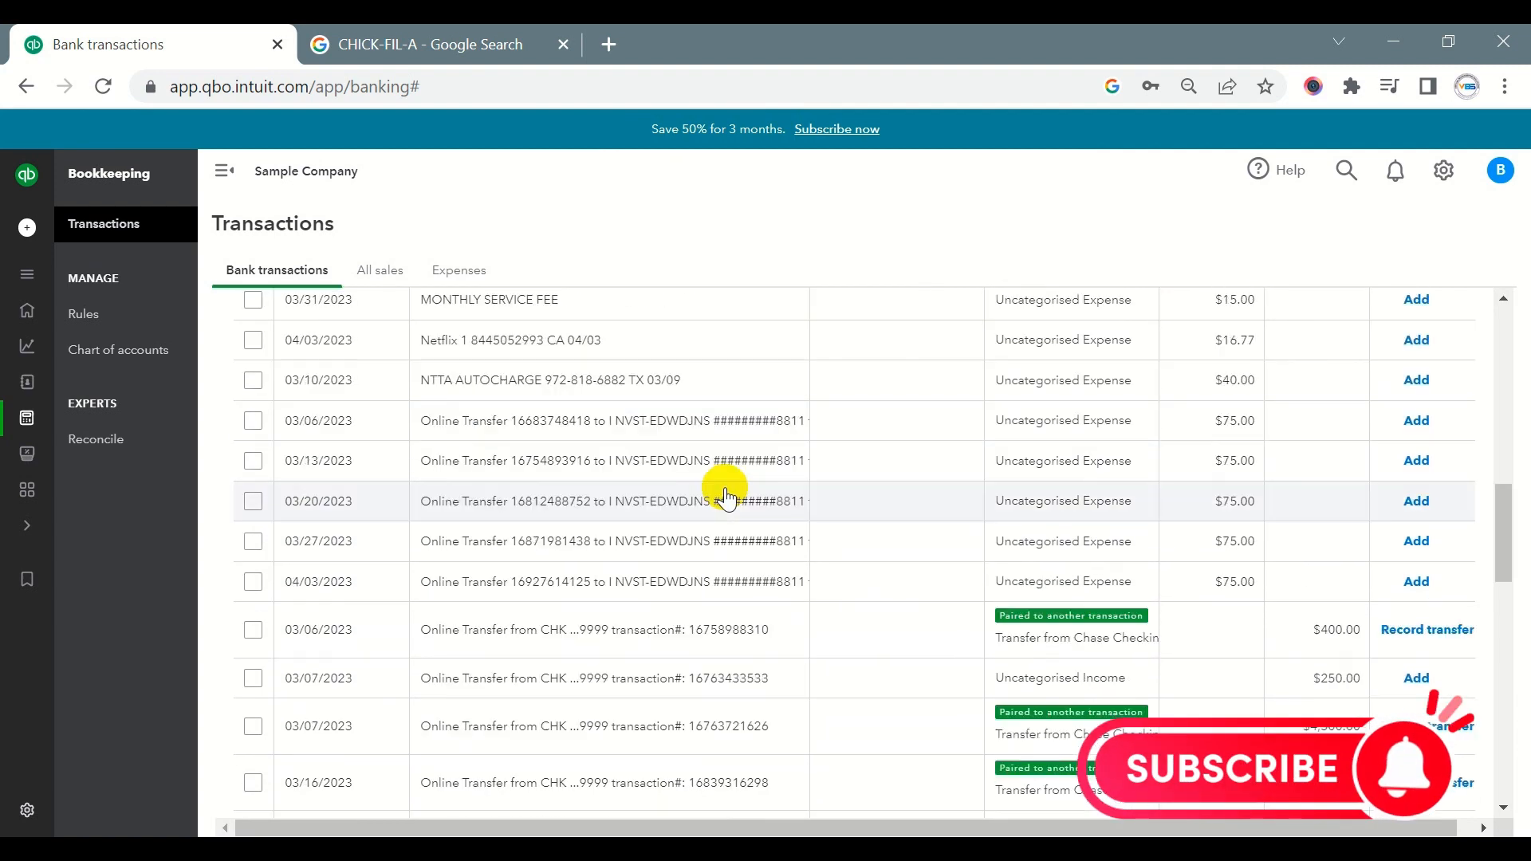
pyautogui.scroll(-4, 765, 491)
pyautogui.scroll(2, 901, 486)
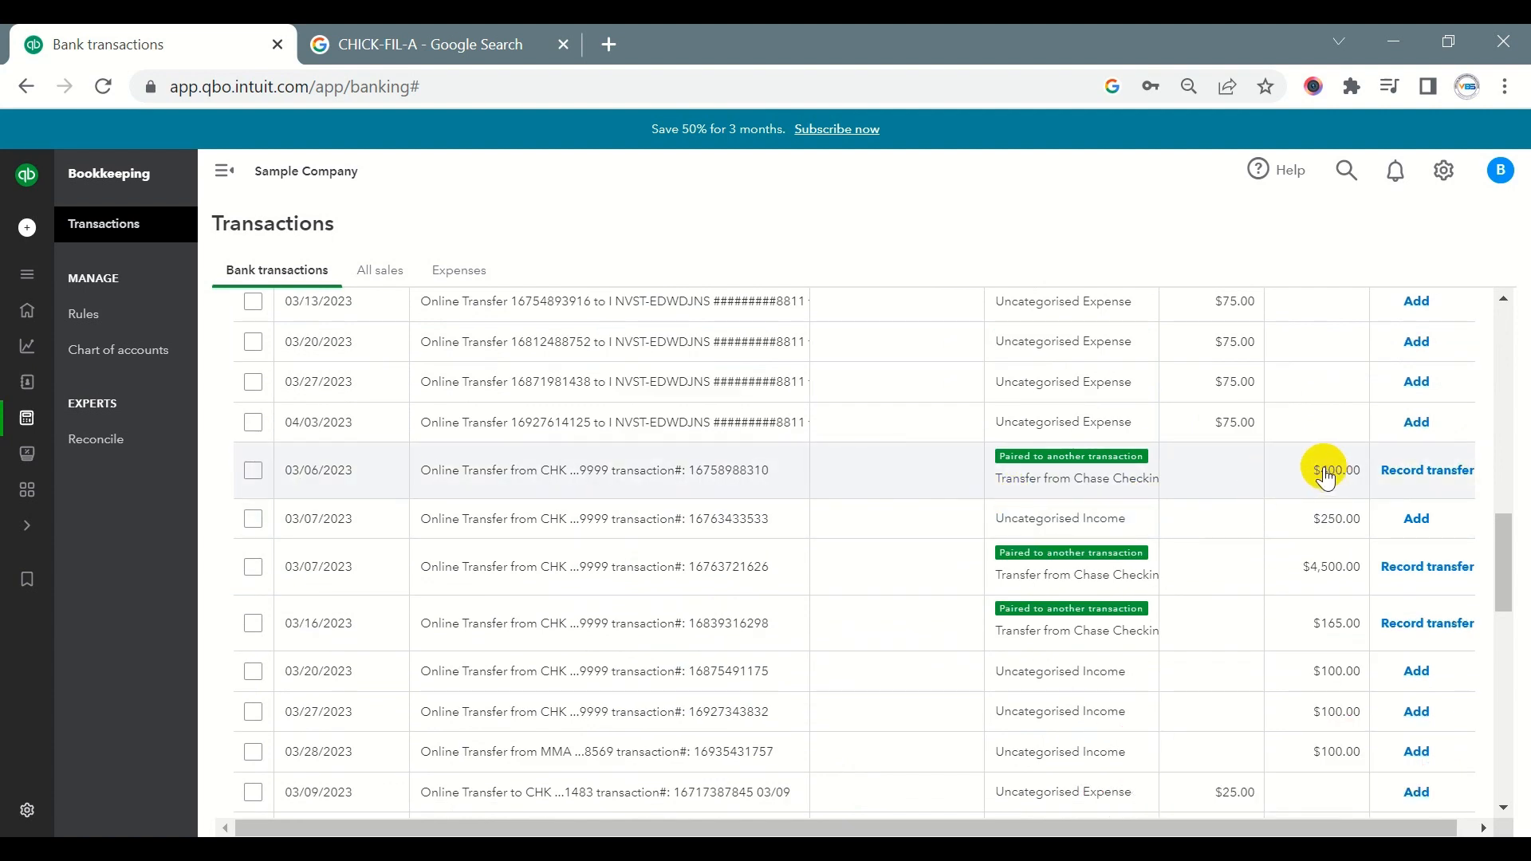
# - Take the 400.00 amount of the 03/06/2023 transfer and find its counterpart in the Chase Checking 9999 transactions
pyautogui.moveTo(1322, 470); pyautogui.dragTo(1359, 470)
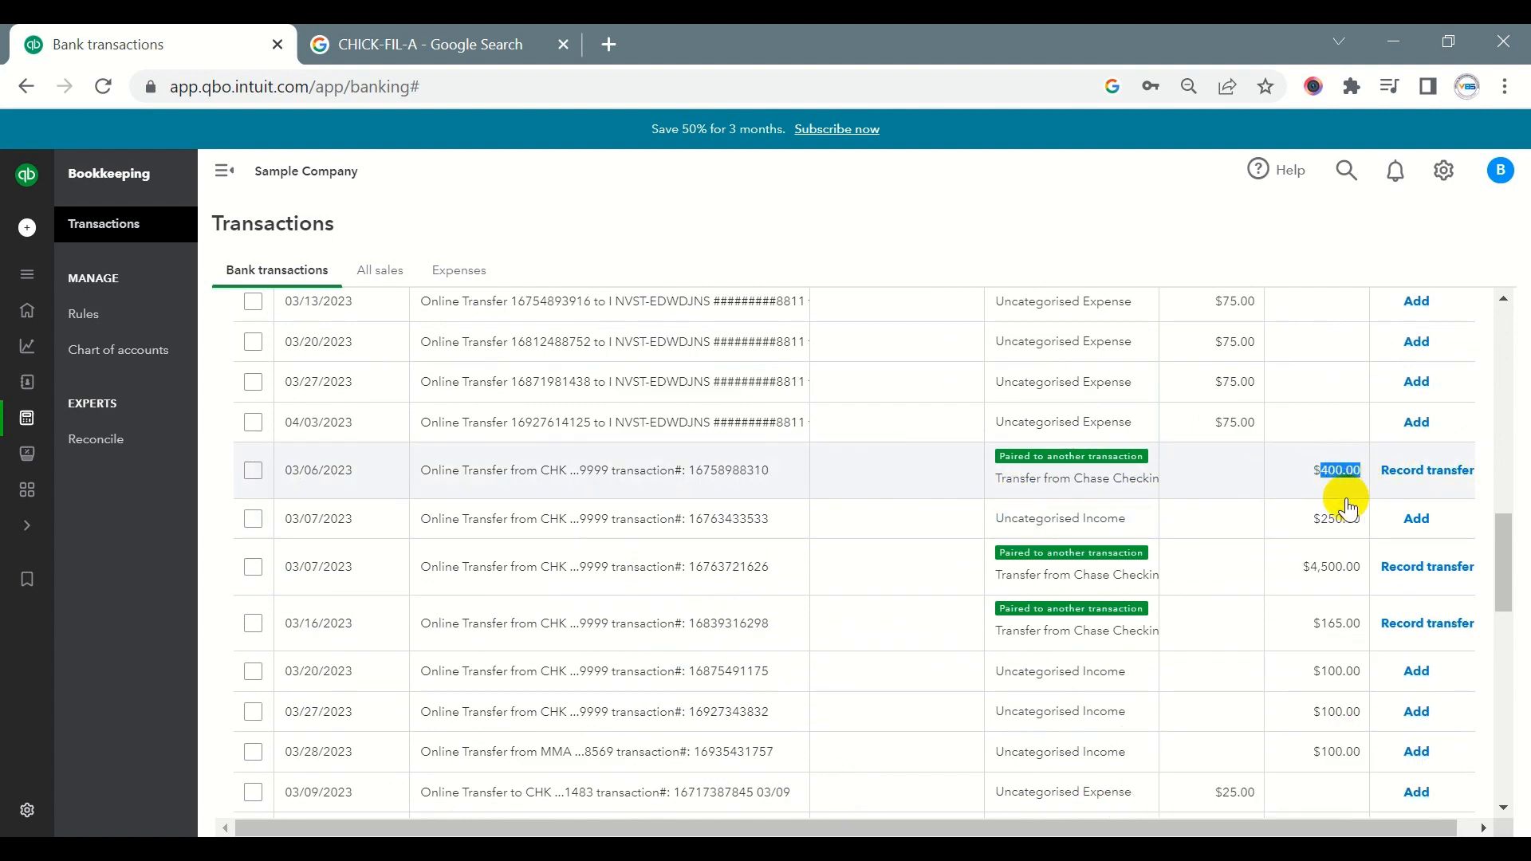
pyautogui.scroll(15, 1276, 495)
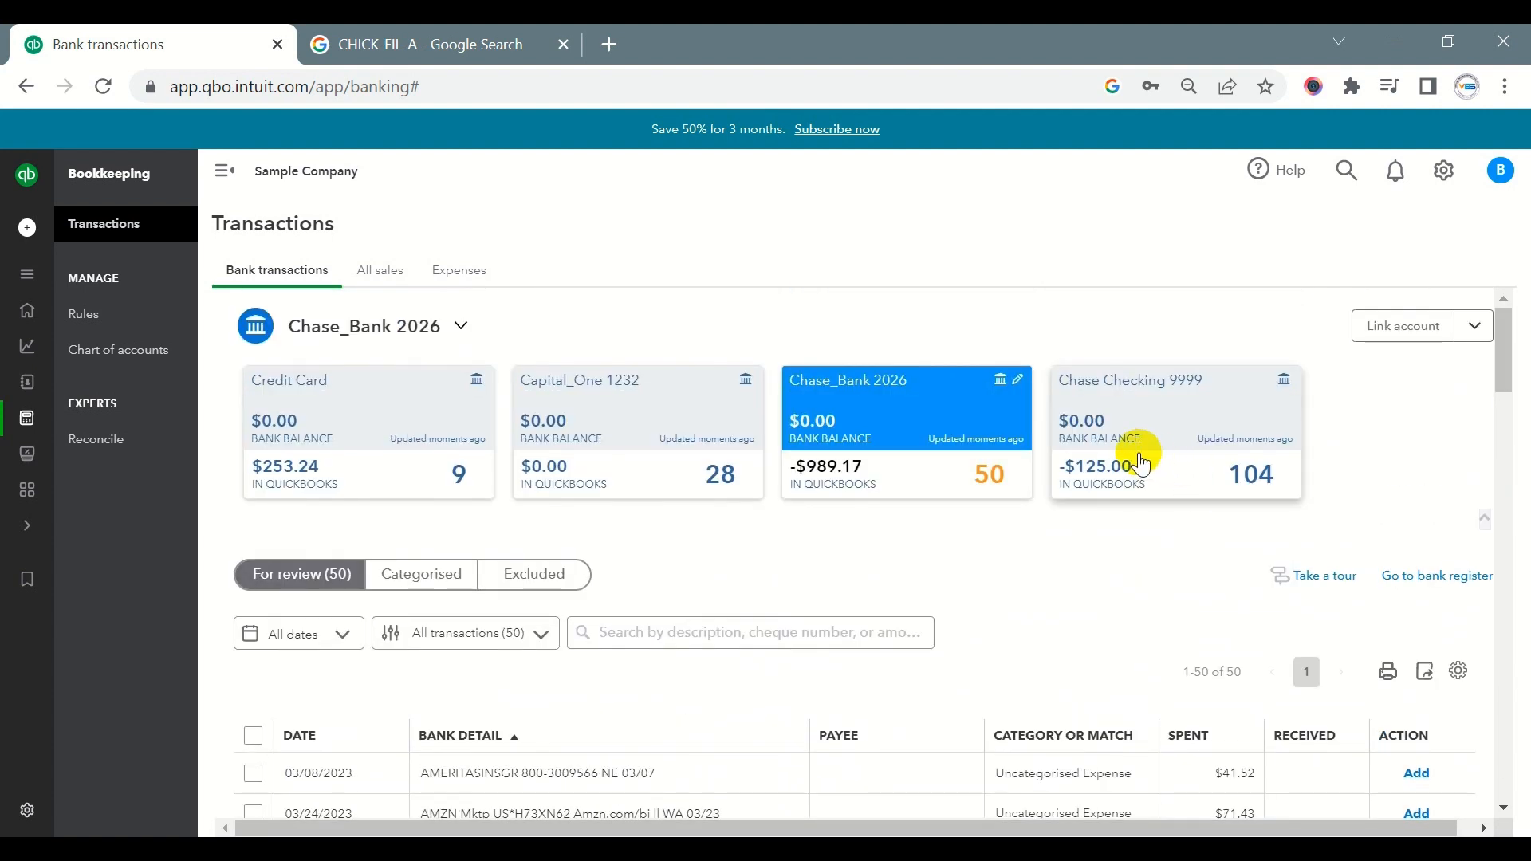
pyautogui.click(1102, 469)
pyautogui.scroll(-4, 1102, 467)
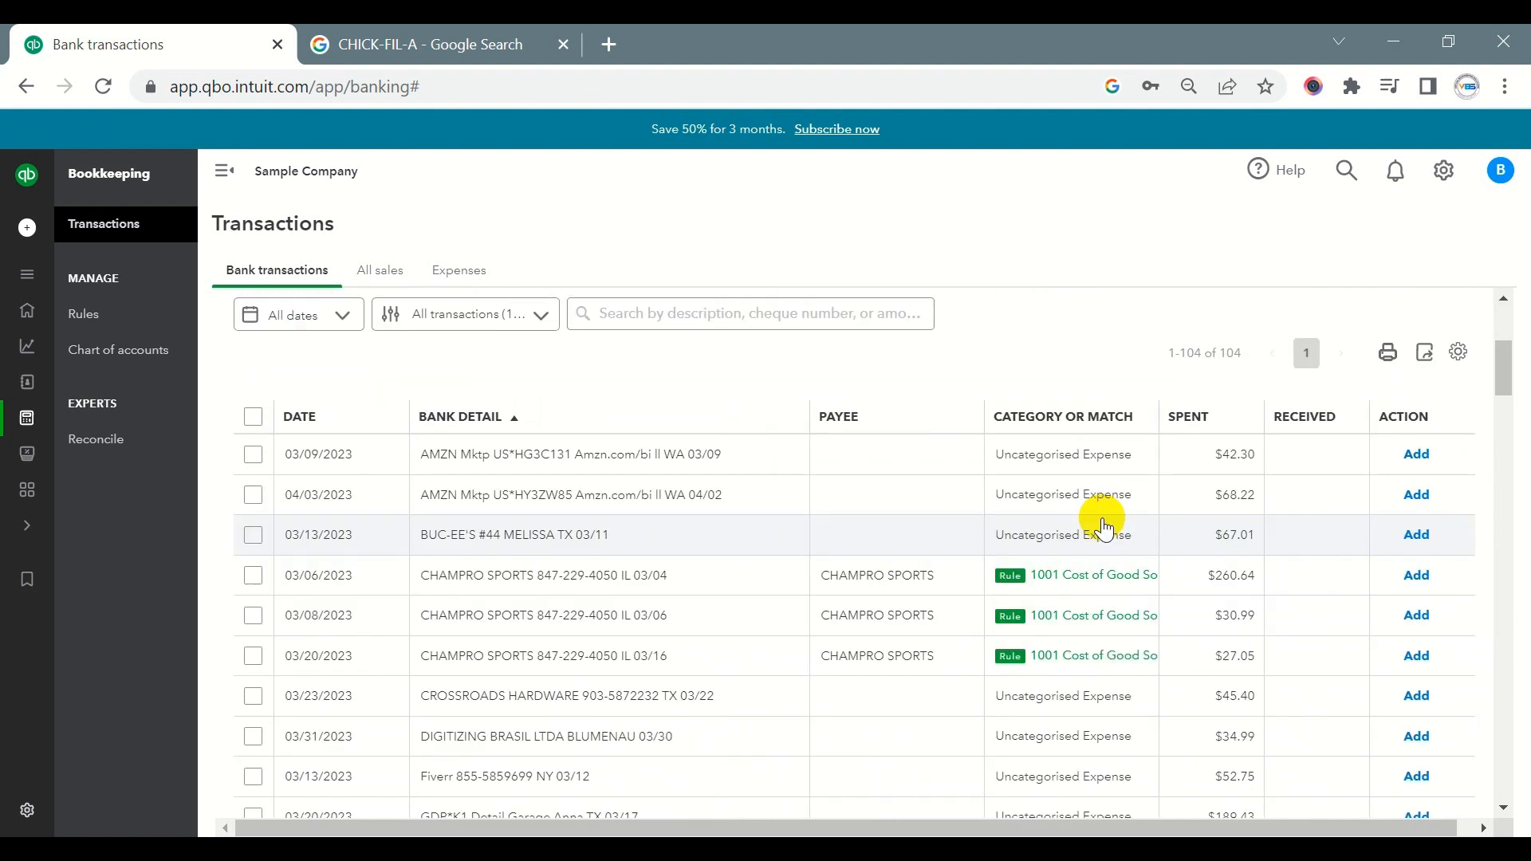
pyautogui.hotkey('ctrl', 'f')
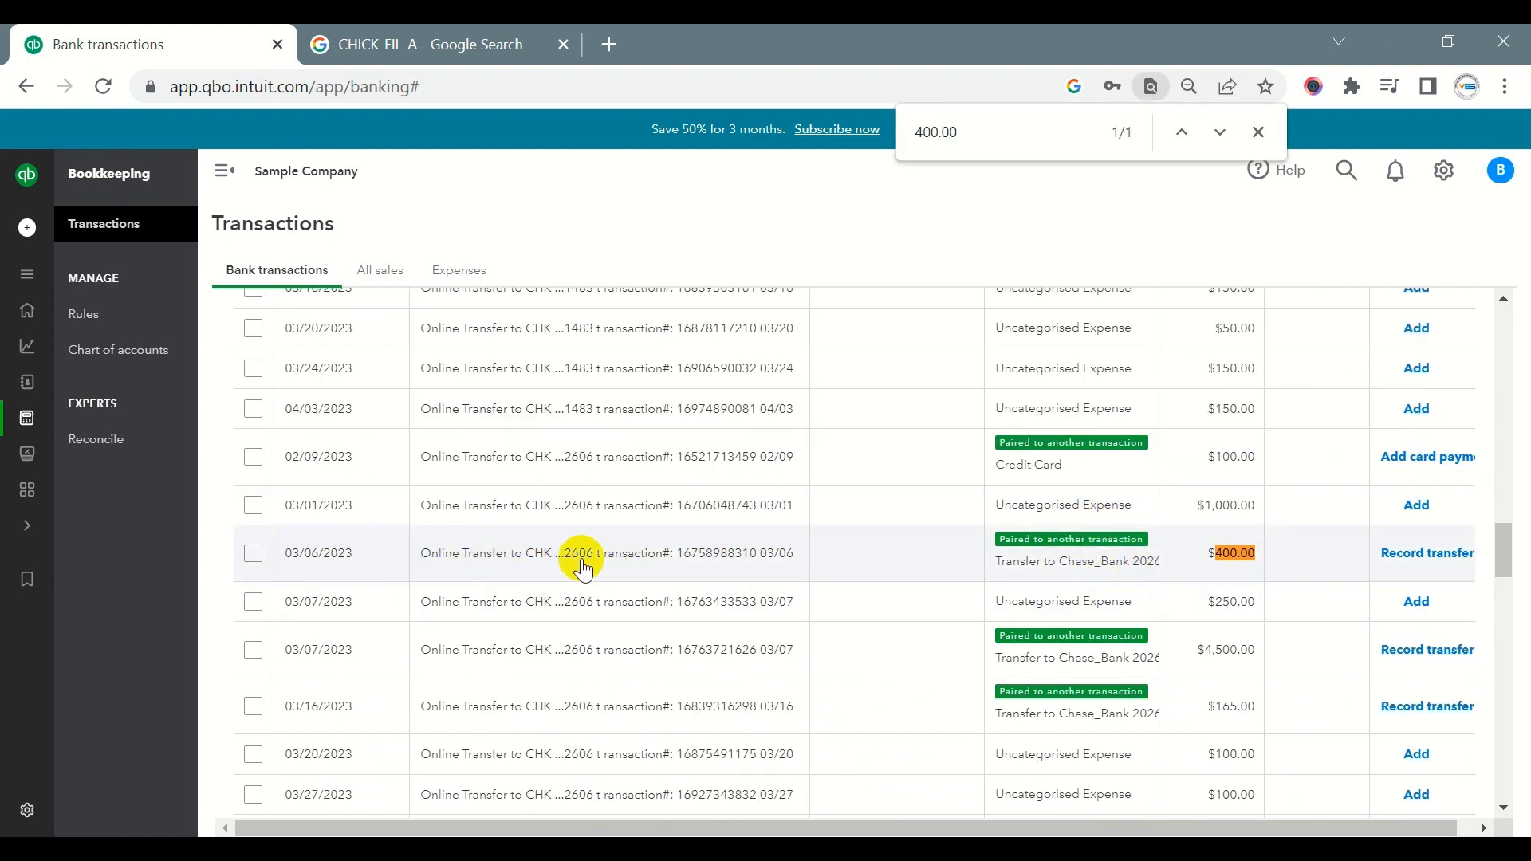
pyautogui.doubleClick(1233, 558)
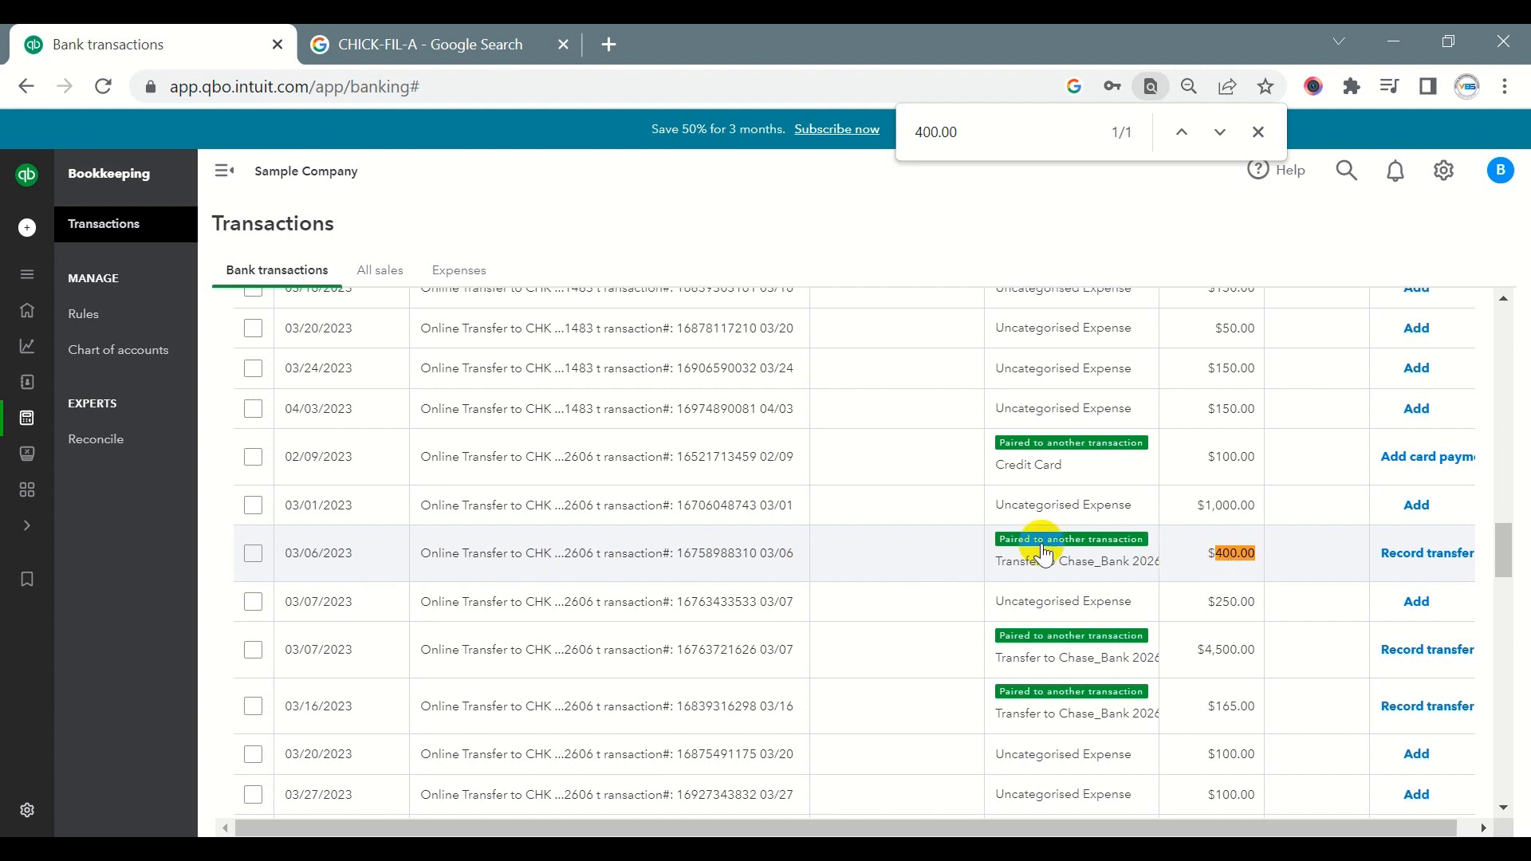
# - Record the 03/06/2023 $400.00 paired transaction as a transfer to Chase_Bank 2026, and close the page search
pyautogui.click(832, 558)
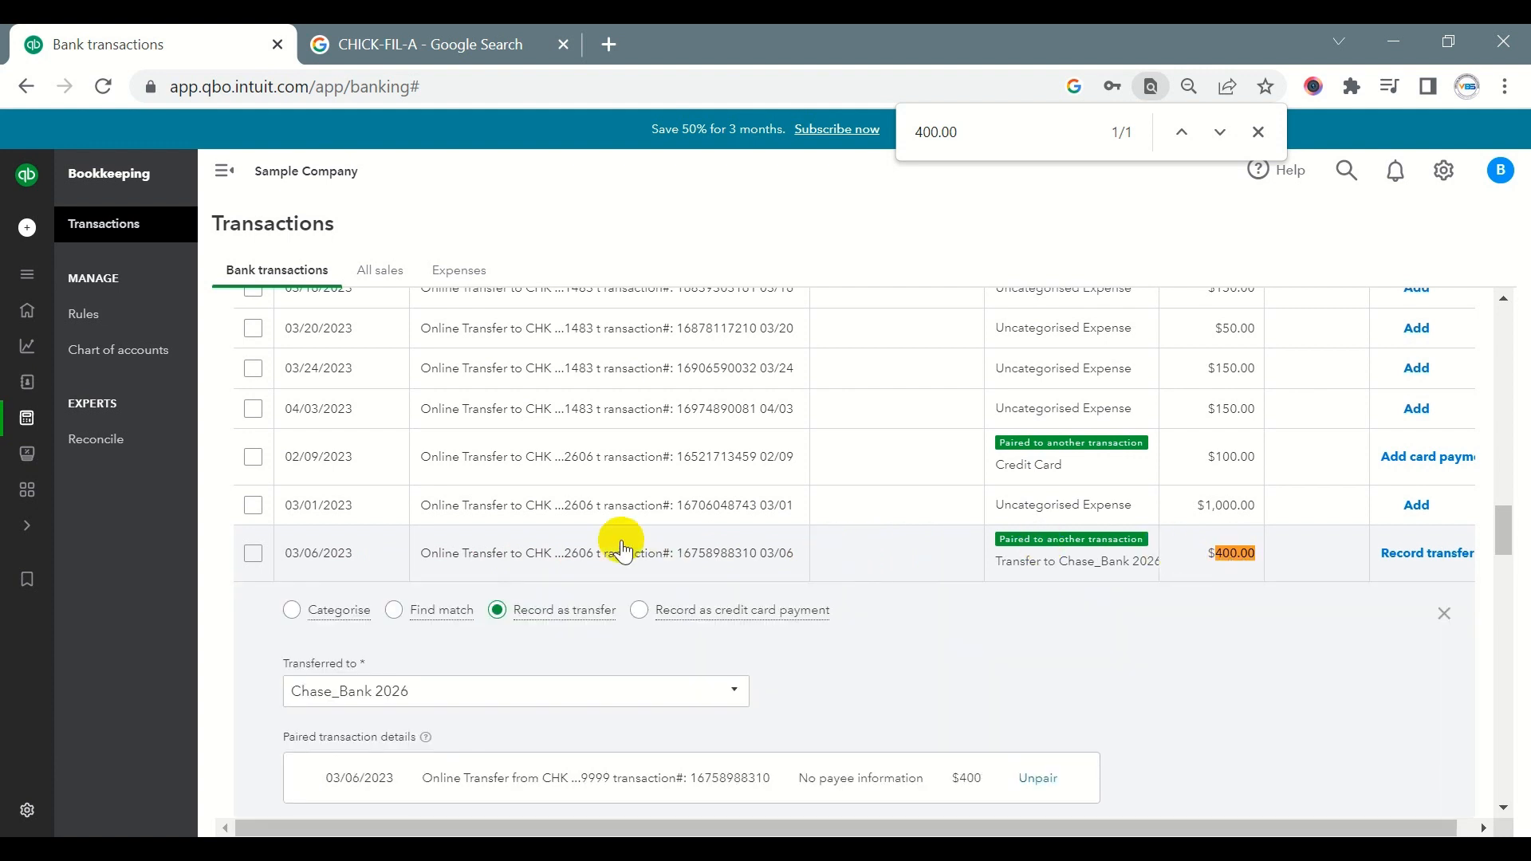
pyautogui.scroll(-2, 438, 673)
pyautogui.scroll(-2, 1140, 571)
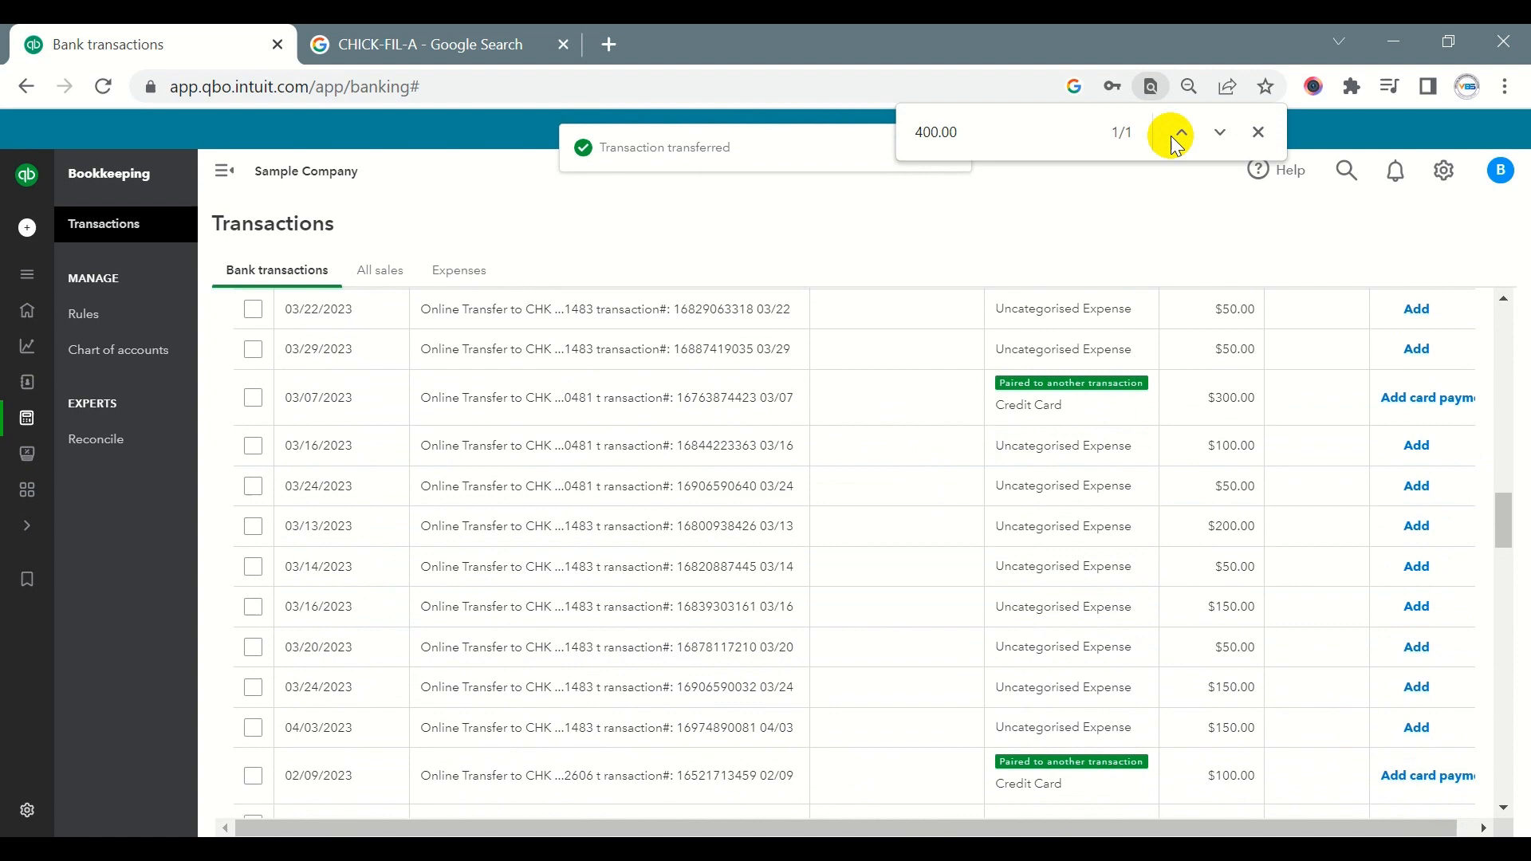
pyautogui.click(1259, 132)
# - Record the 03/07/2023 $250.00 online transfer in Chase_Bank 2026 as a transfer from Chase Checking 9999
pyautogui.scroll(10, 919, 386)
pyautogui.scroll(3, 922, 391)
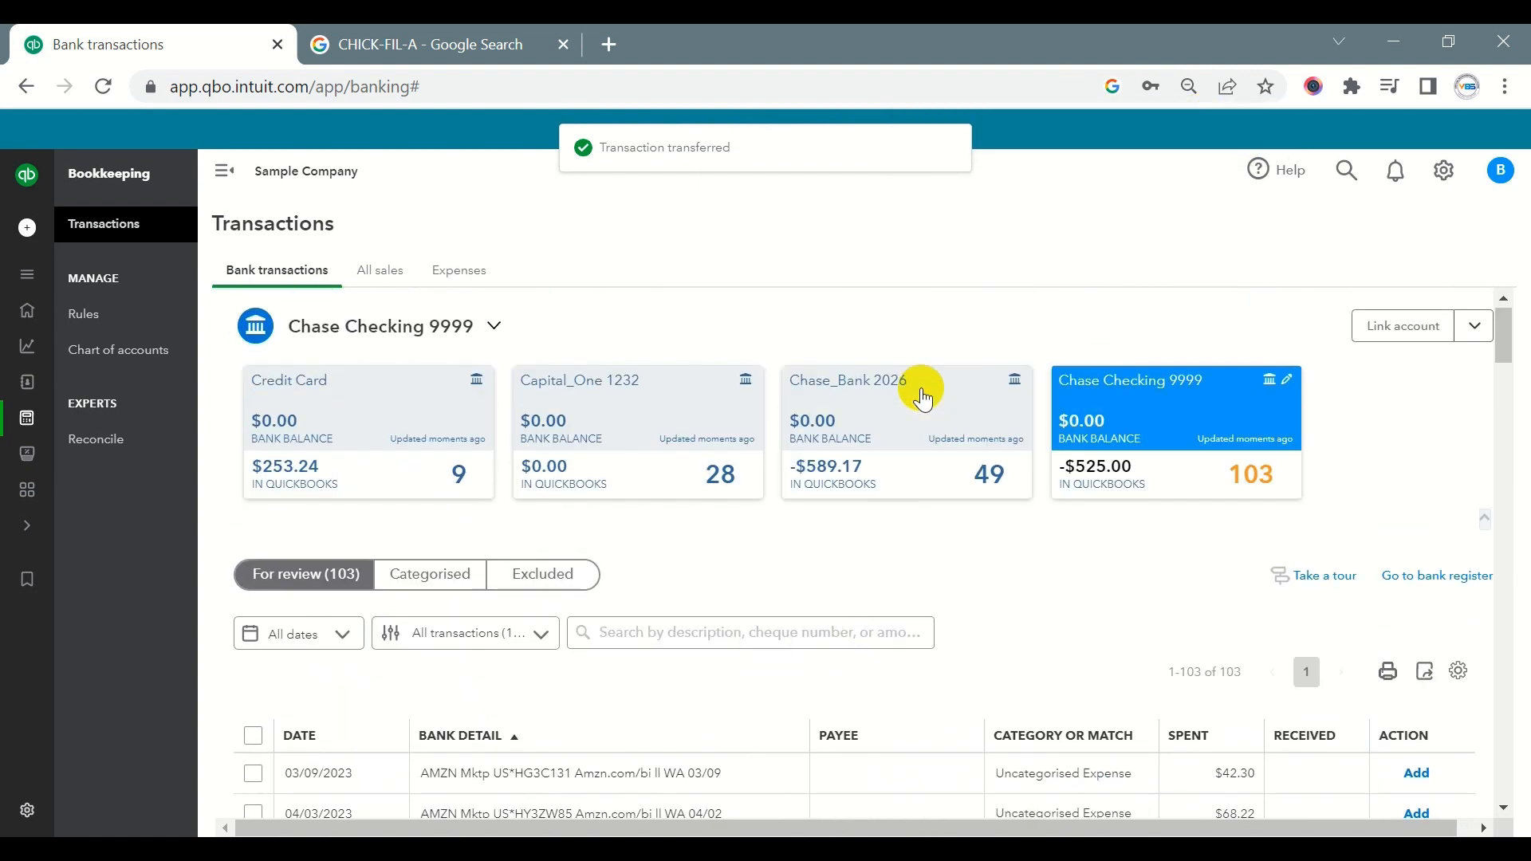
pyautogui.click(897, 414)
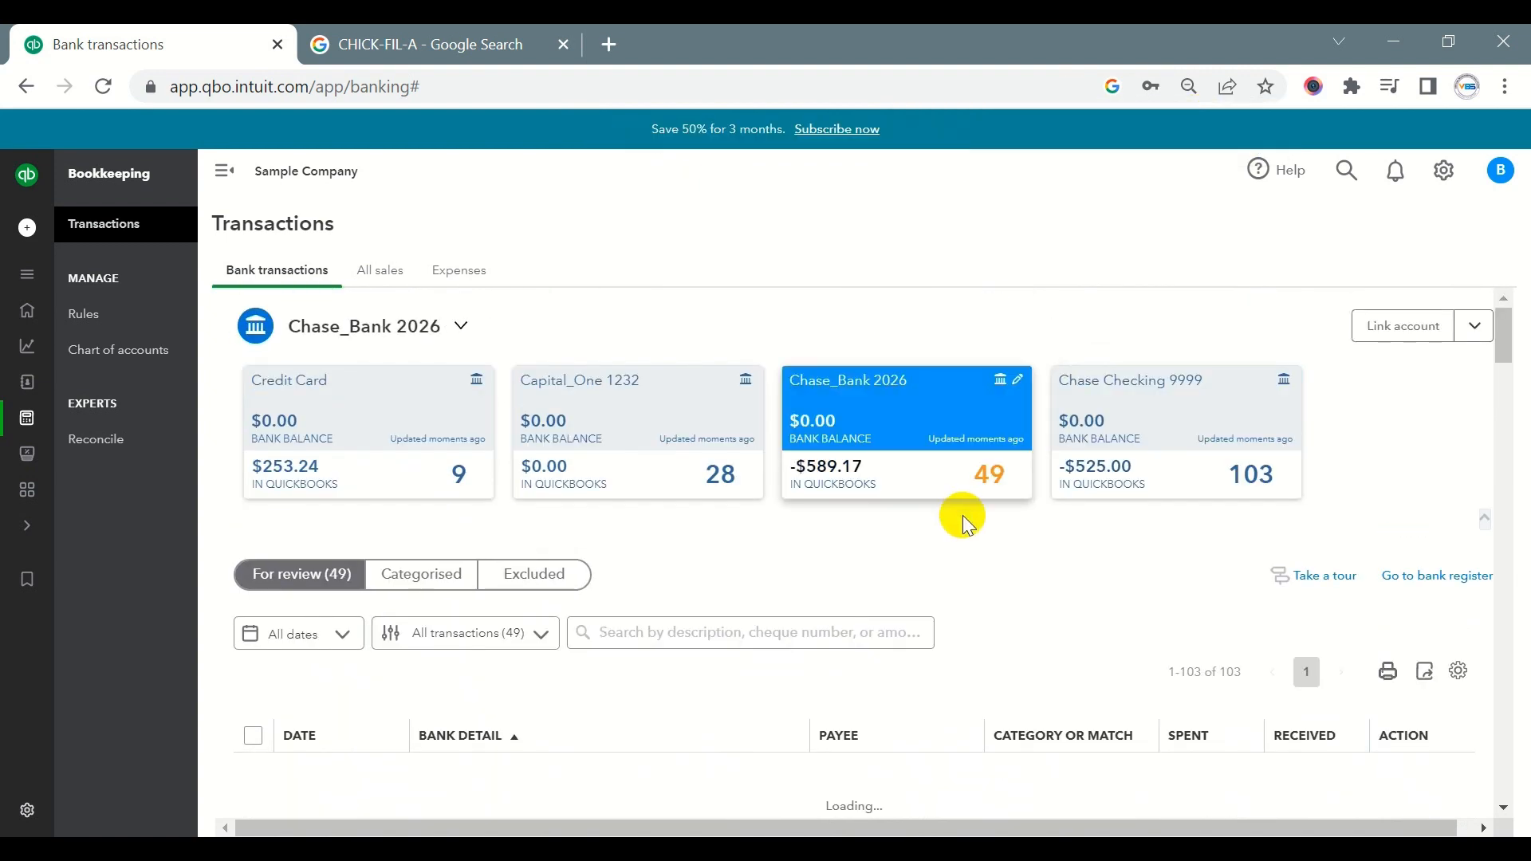
pyautogui.scroll(-10, 966, 518)
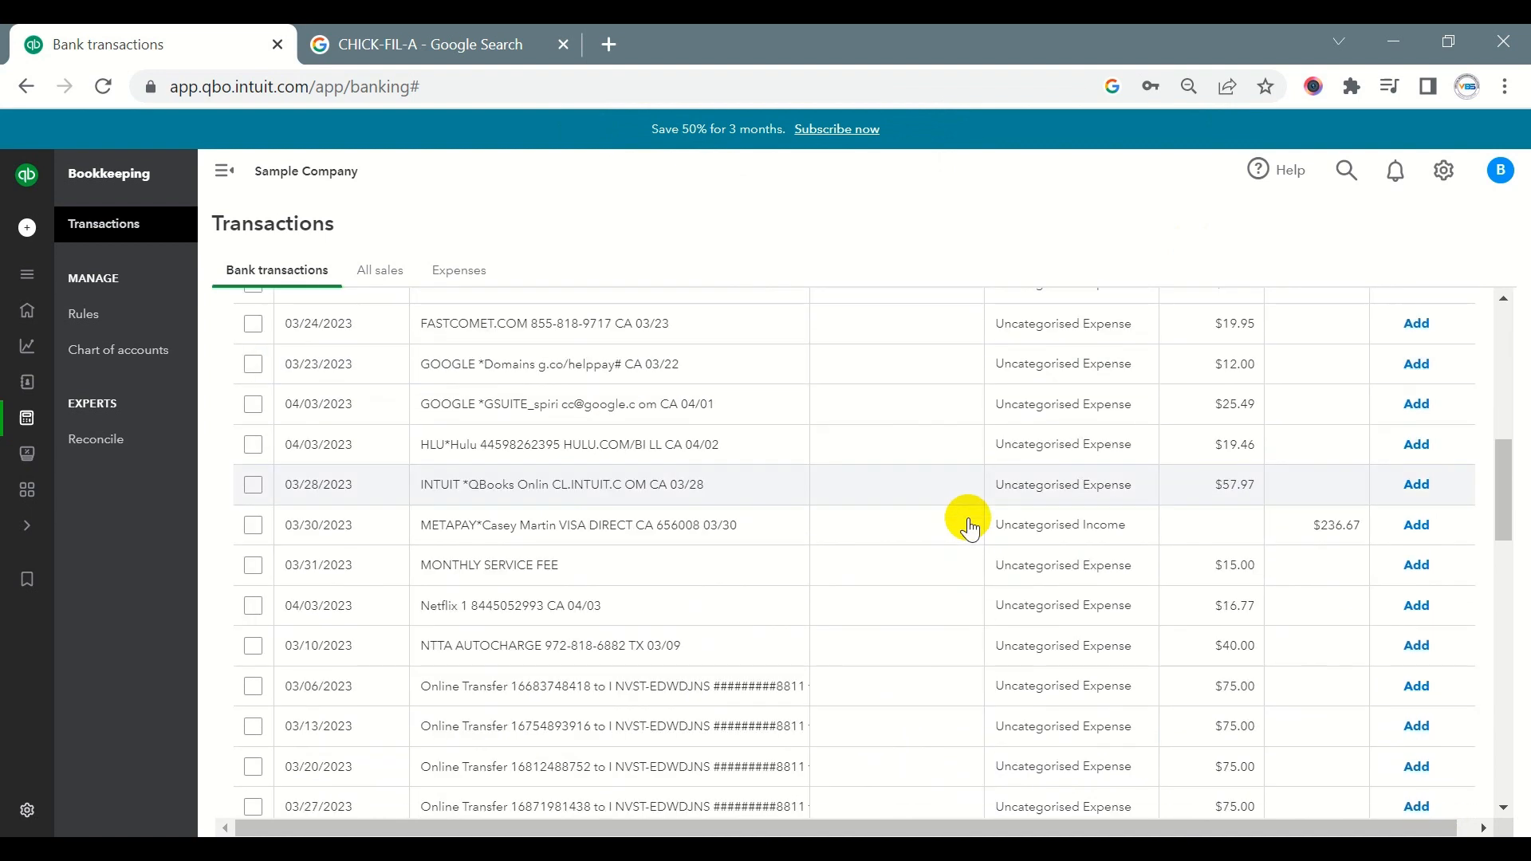
pyautogui.scroll(-5, 970, 528)
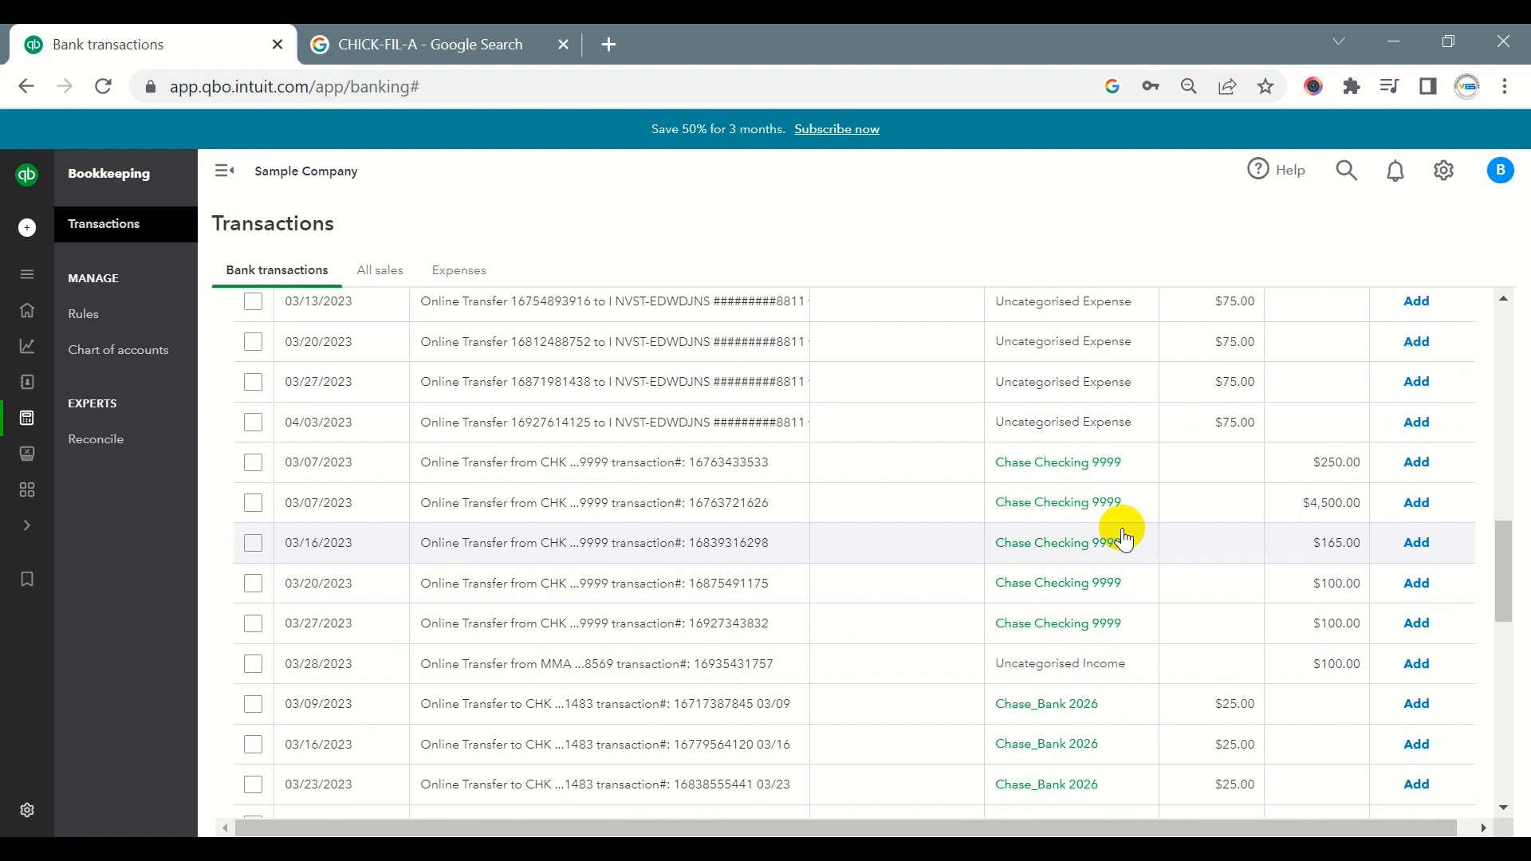
pyautogui.click(674, 472)
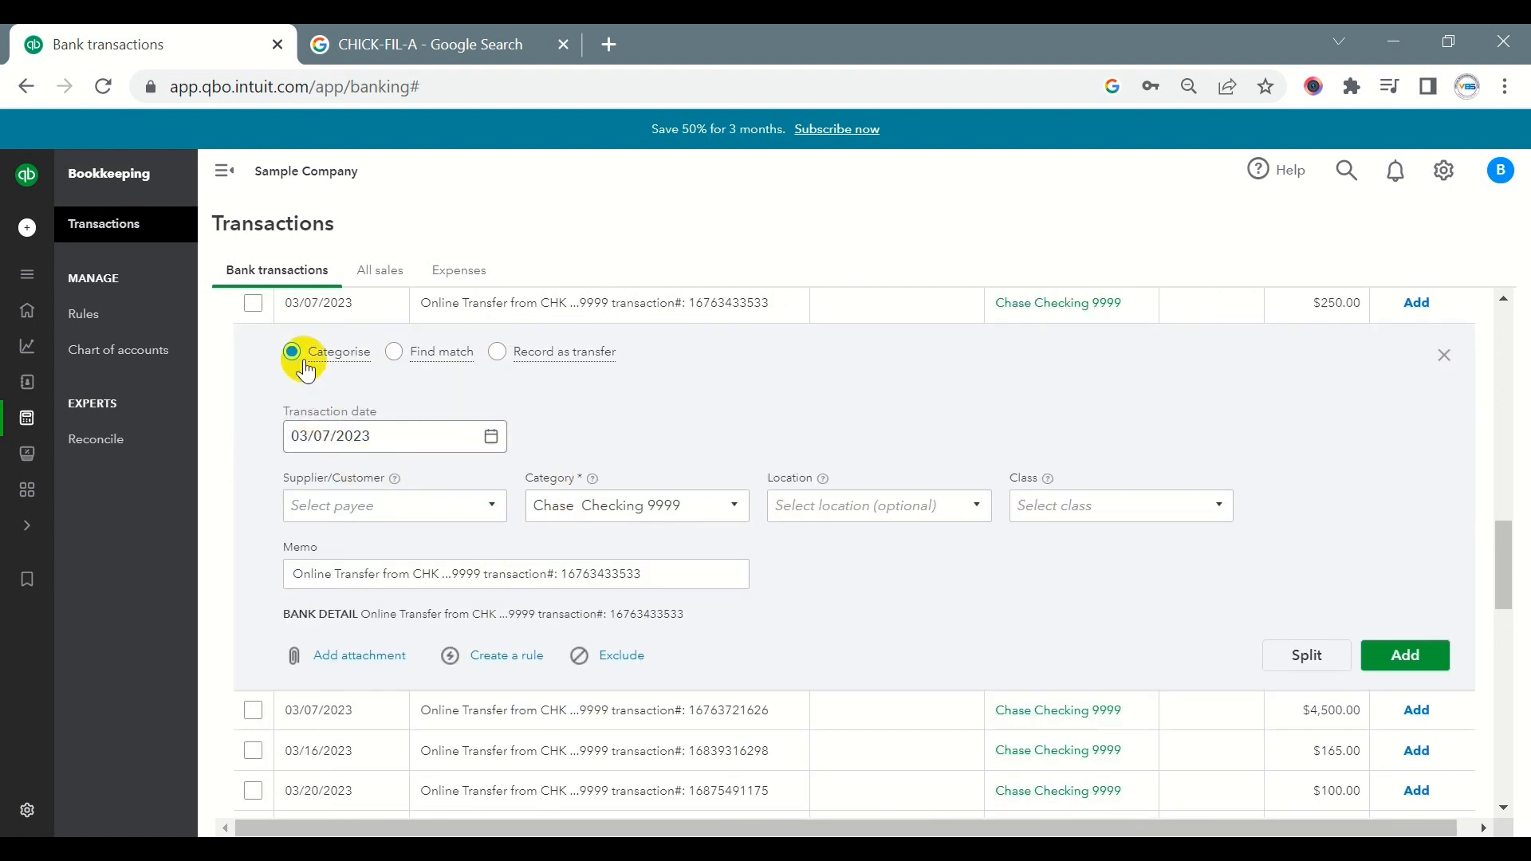
pyautogui.click(503, 356)
pyautogui.click(461, 434)
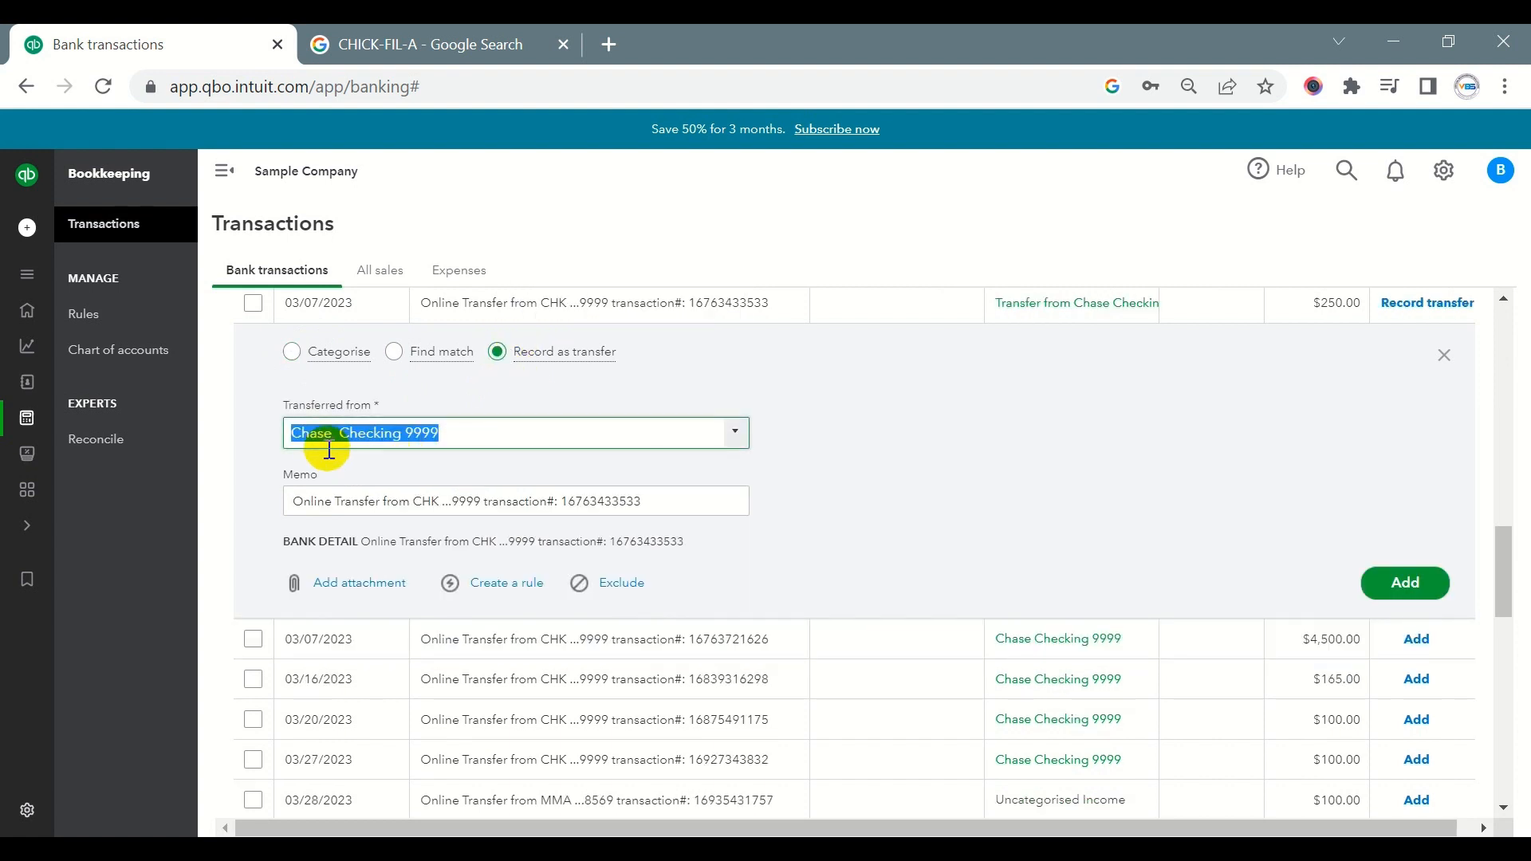
pyautogui.doubleClick(455, 500)
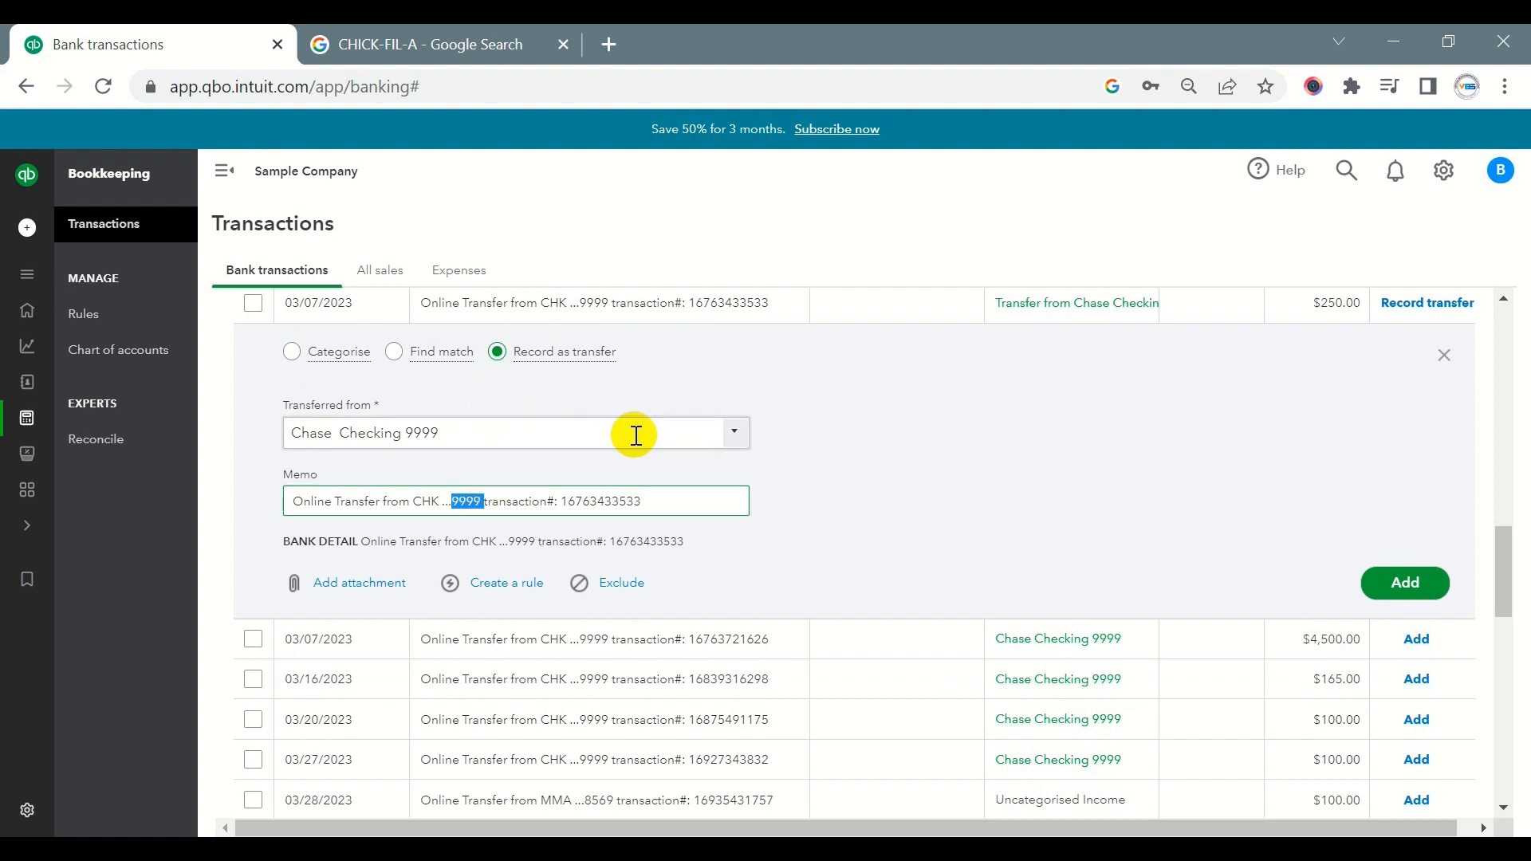
pyautogui.doubleClick(408, 428)
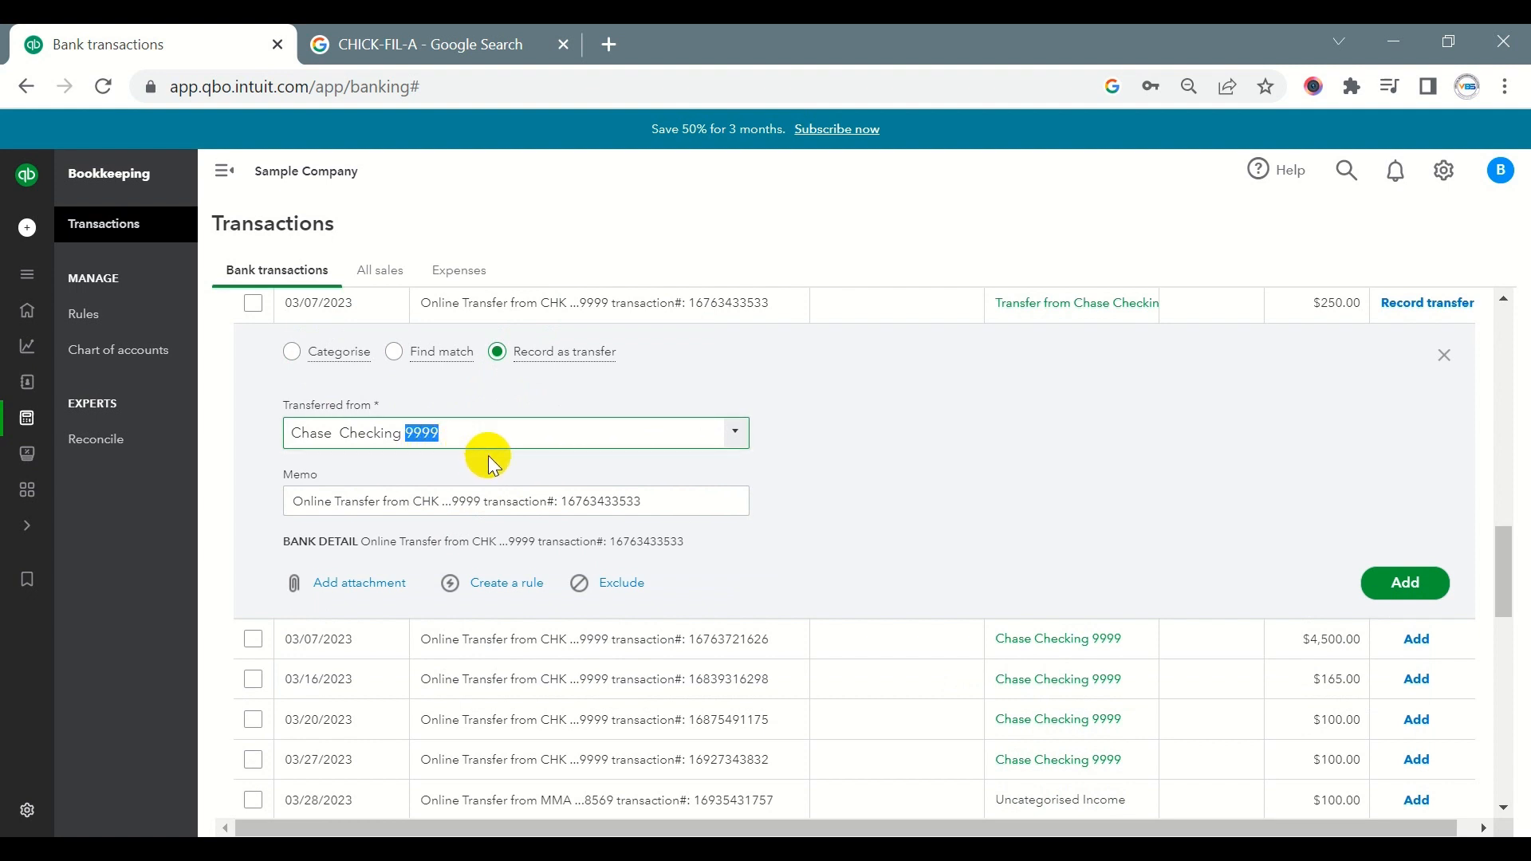
pyautogui.scroll(2, 1142, 586)
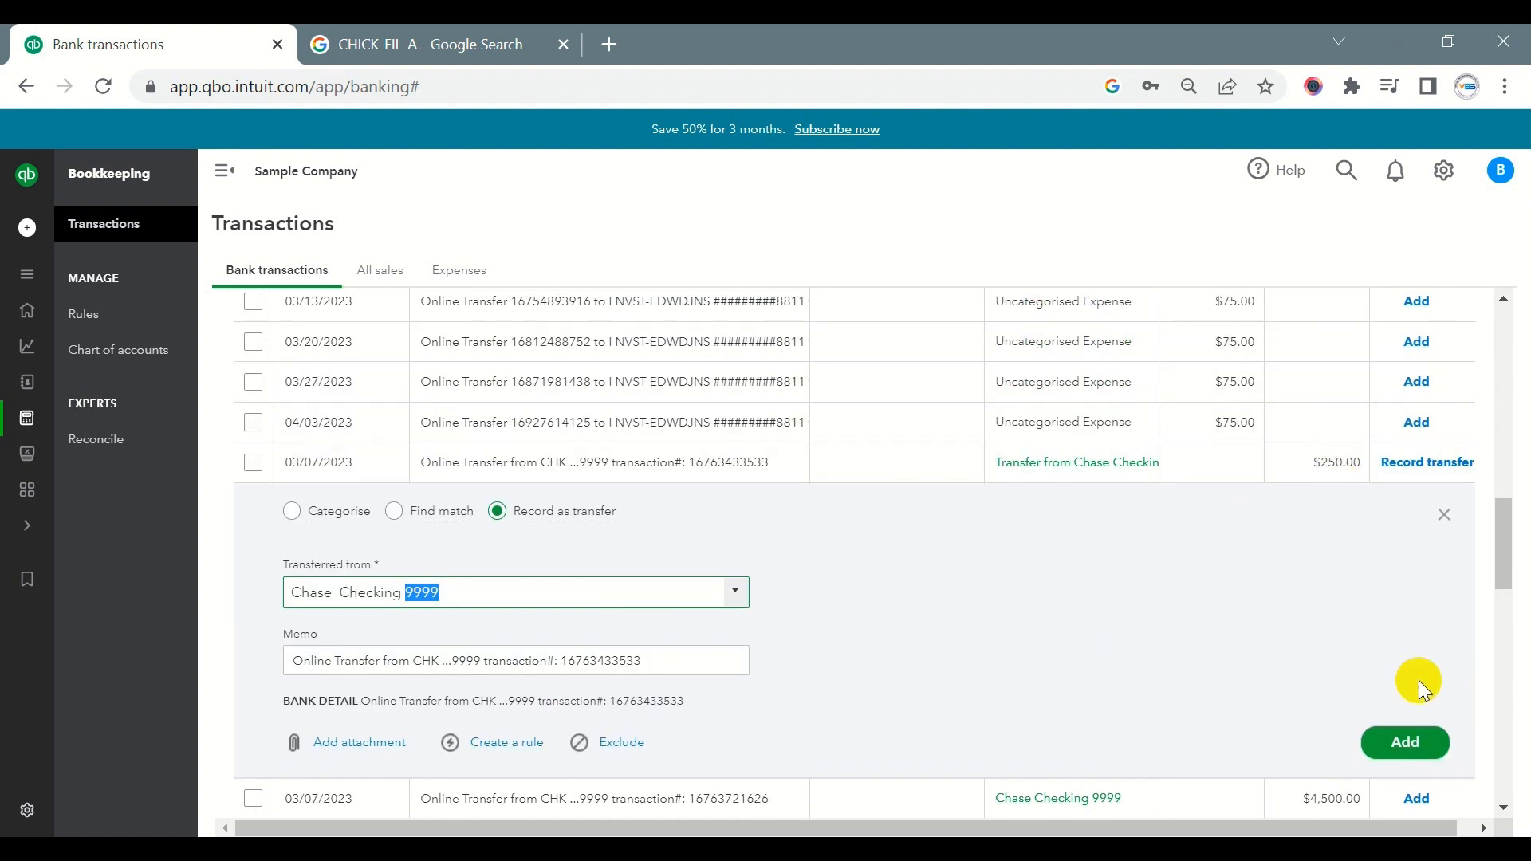
pyautogui.click(1405, 741)
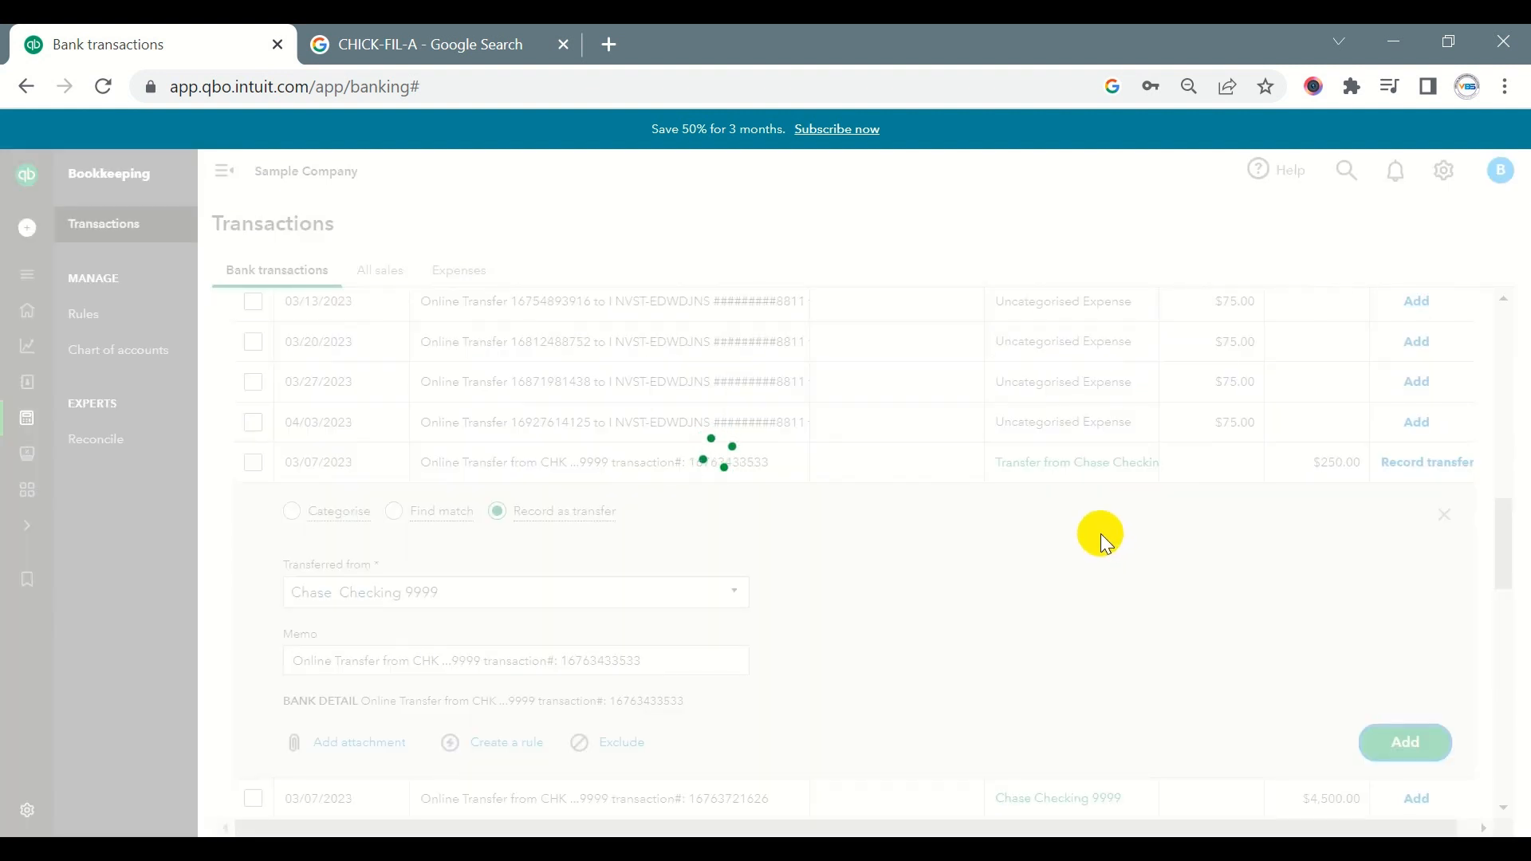
# - In Chase Checking 9999, match the 03/08/2023 $250.00 Online Realtime Transfer with its suggested 03/07/2023 transfer
pyautogui.scroll(10, 1100, 533)
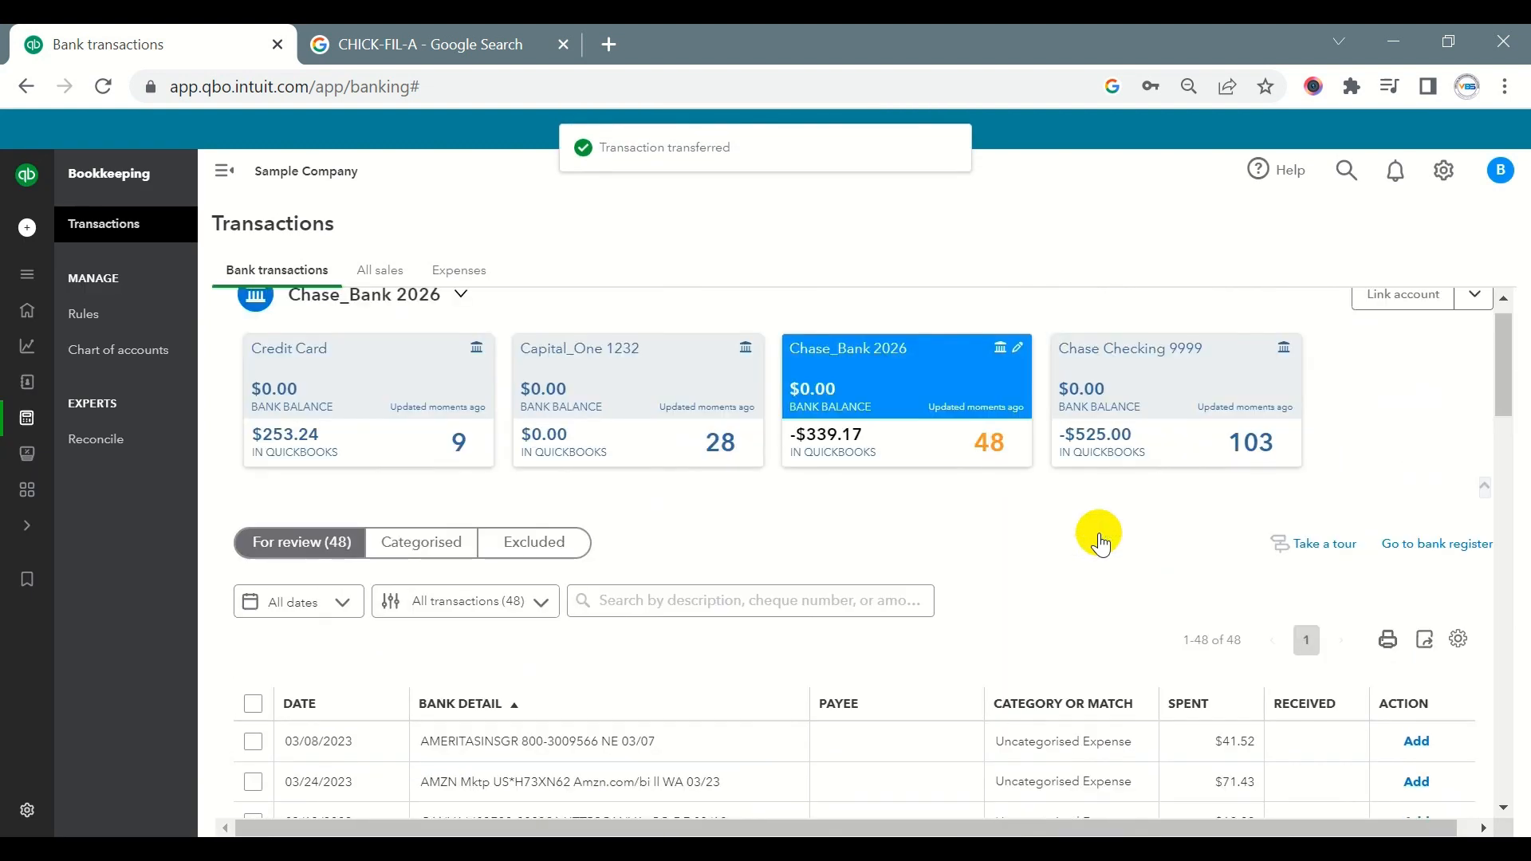
pyautogui.click(1188, 453)
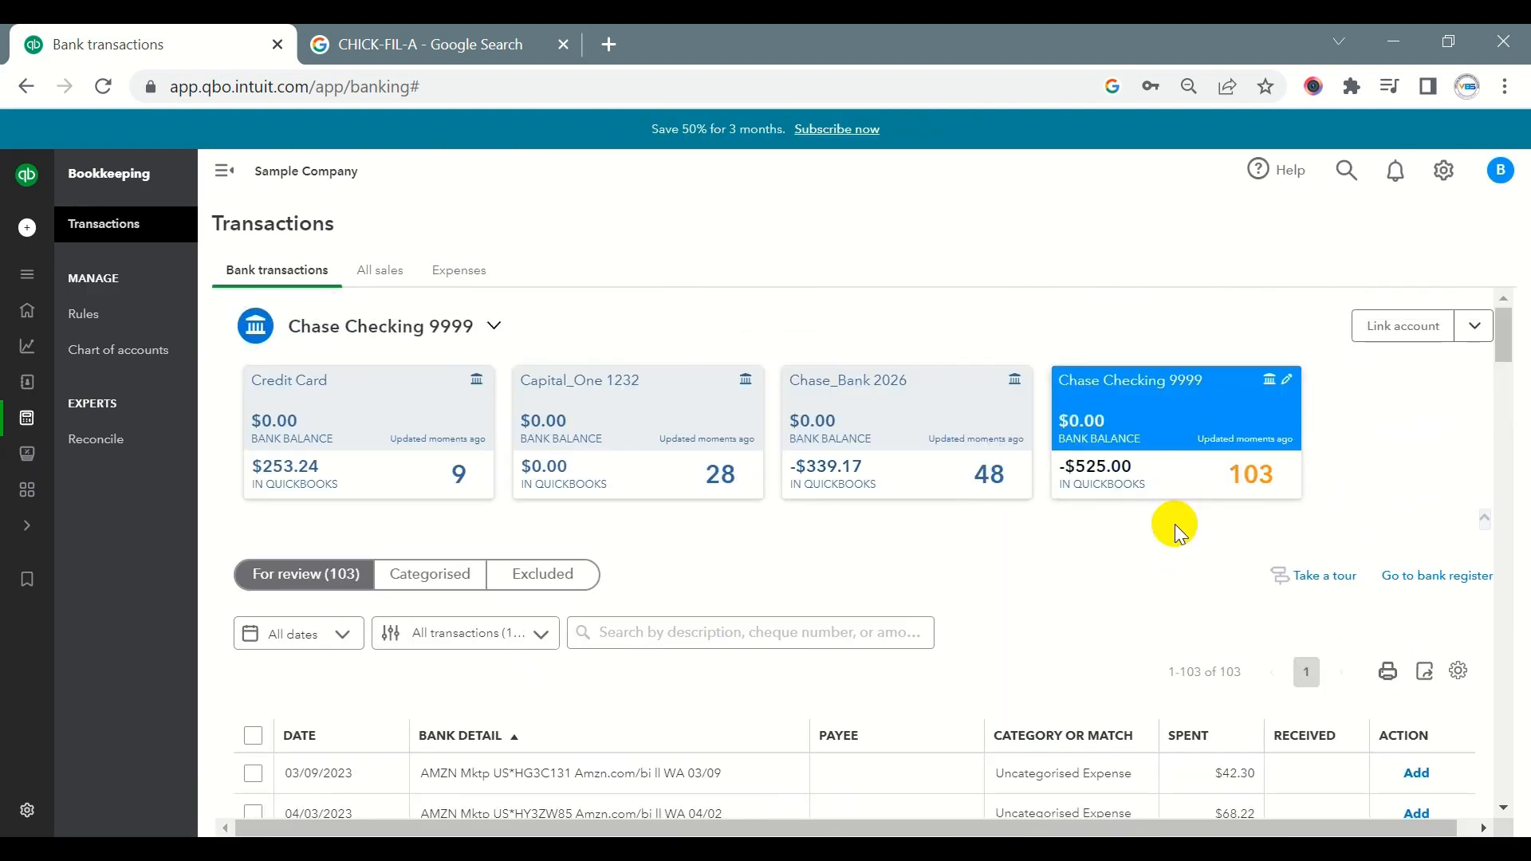
pyautogui.scroll(-8, 1175, 524)
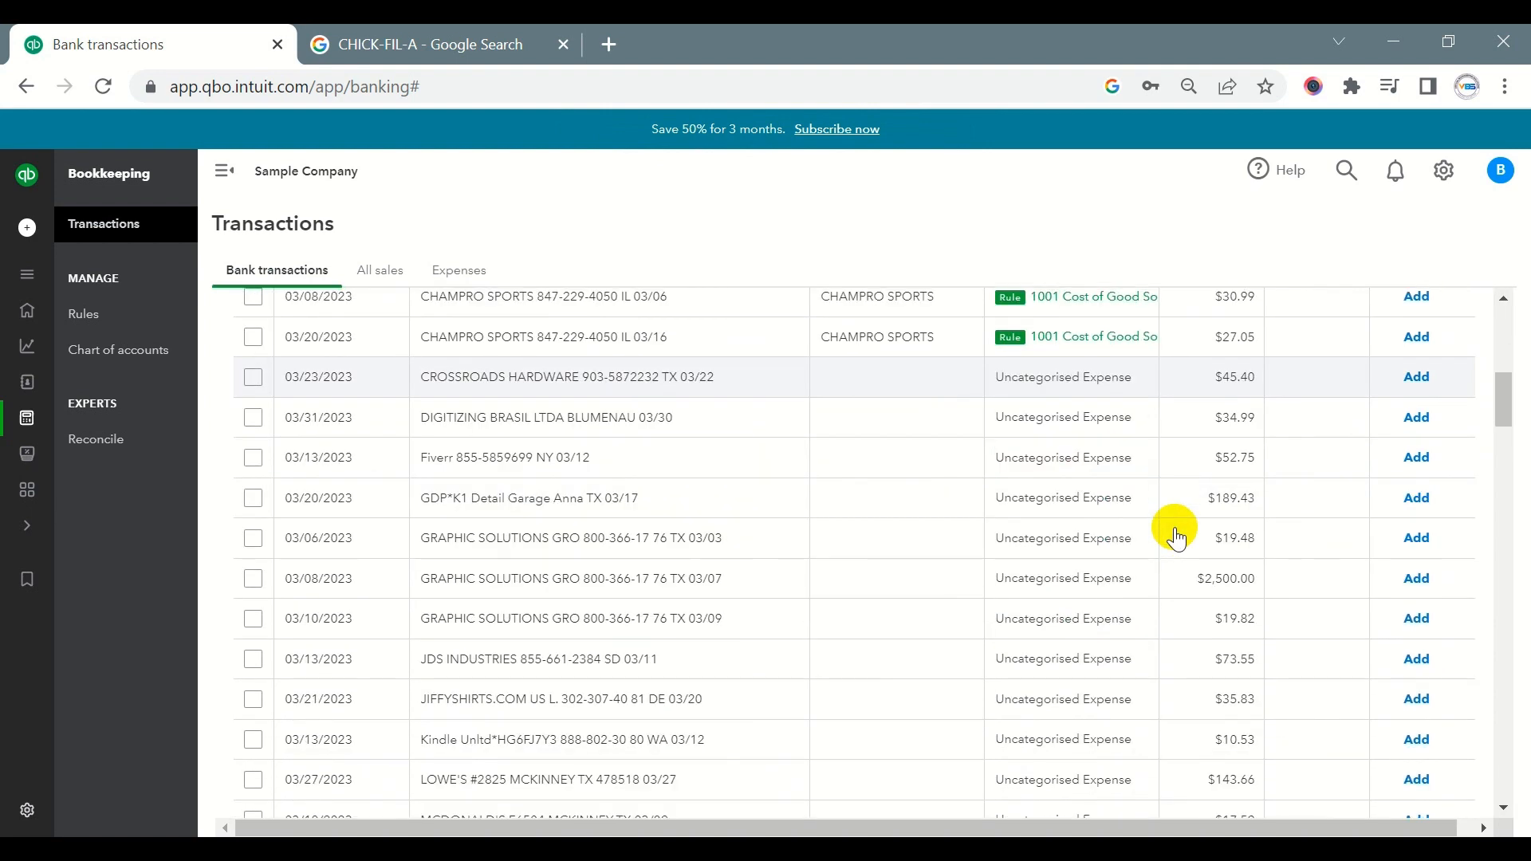
pyautogui.scroll(-6, 1177, 539)
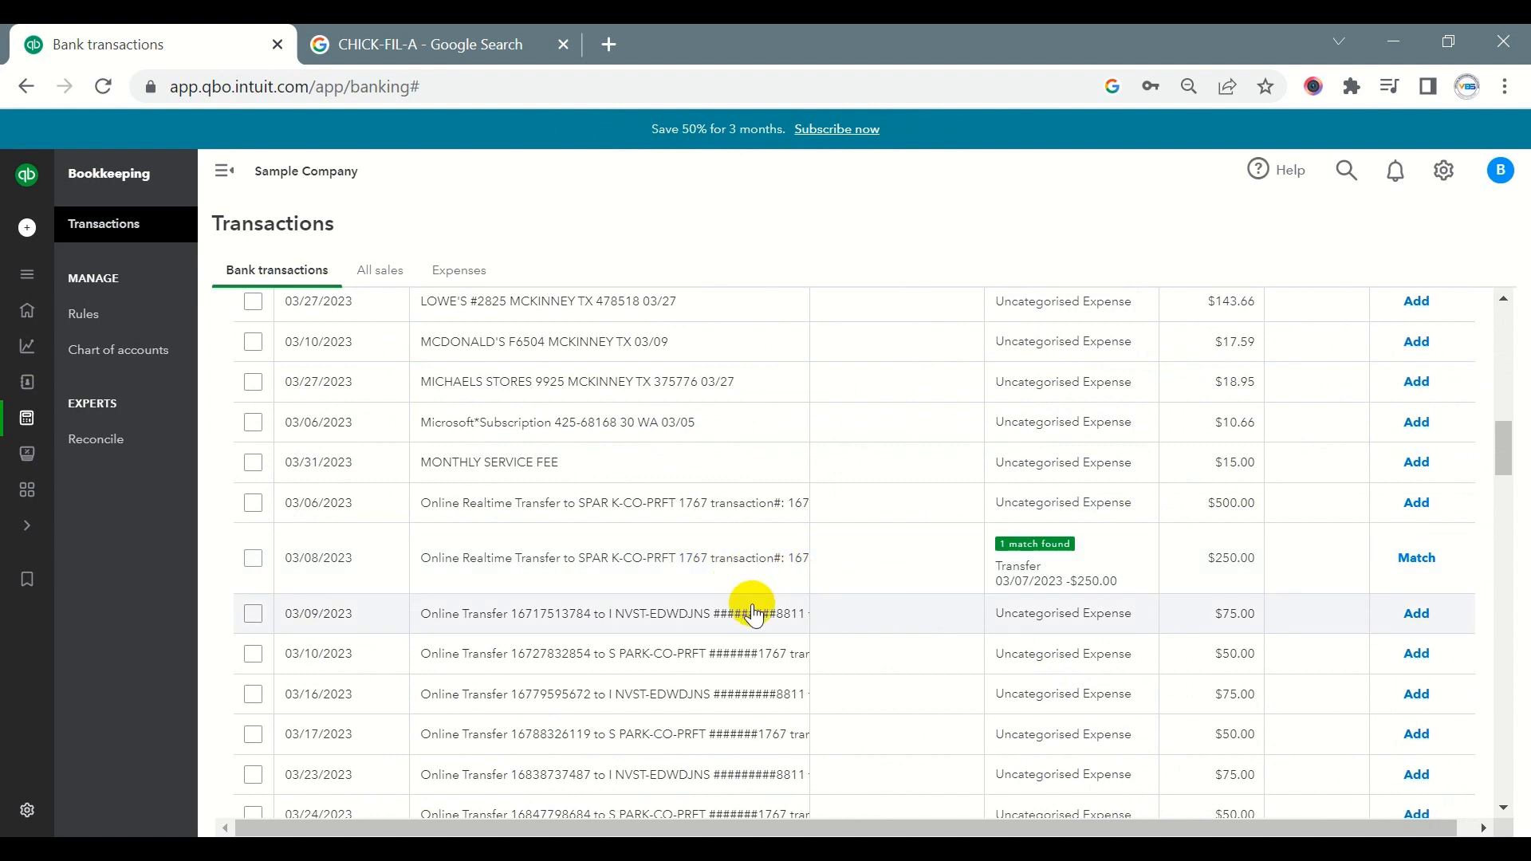
pyautogui.scroll(2, 754, 614)
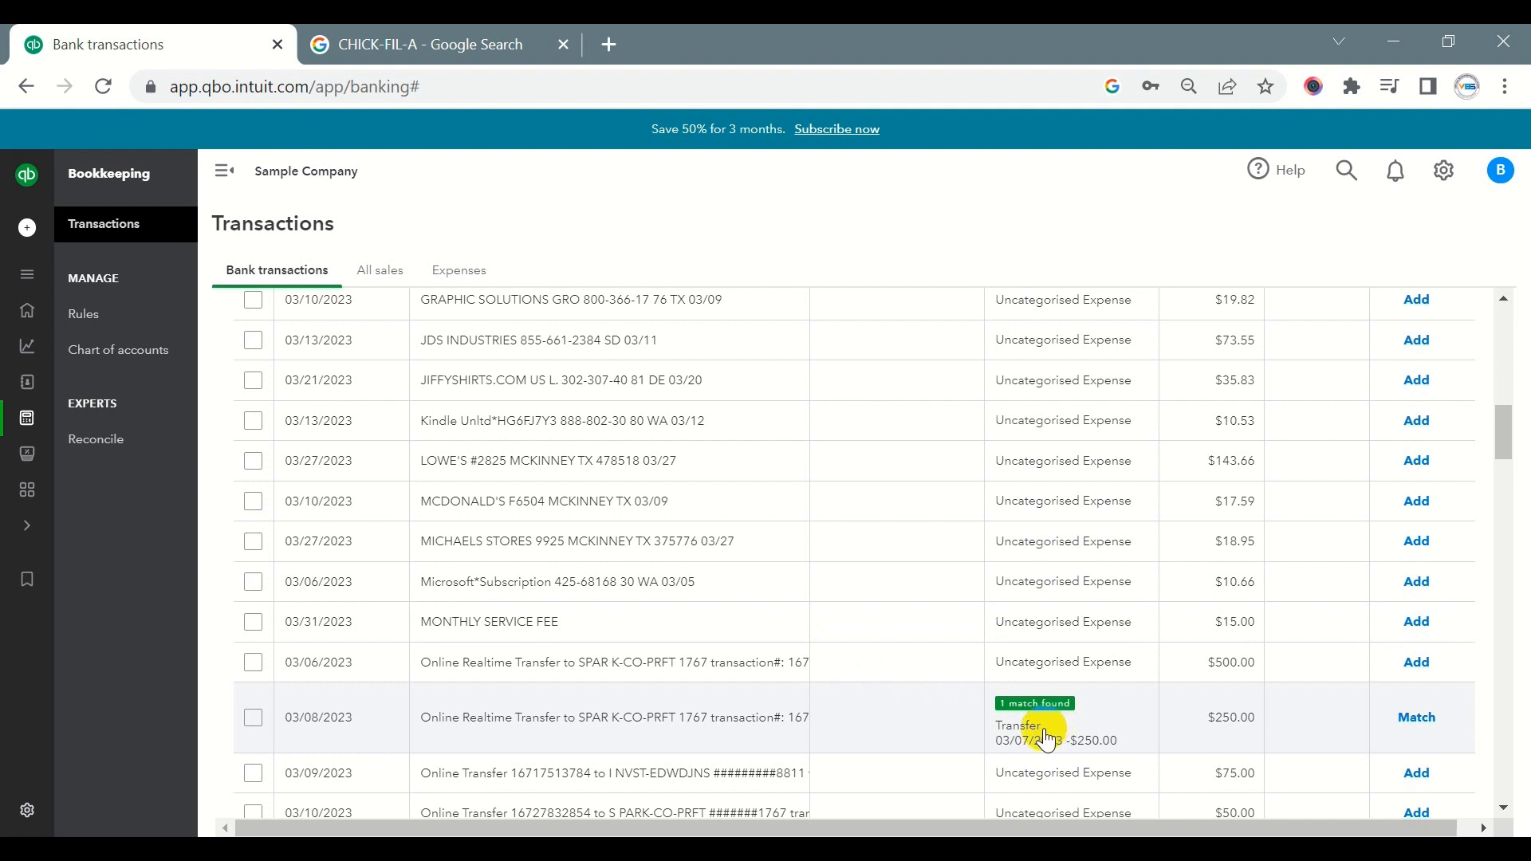
pyautogui.click(1417, 718)
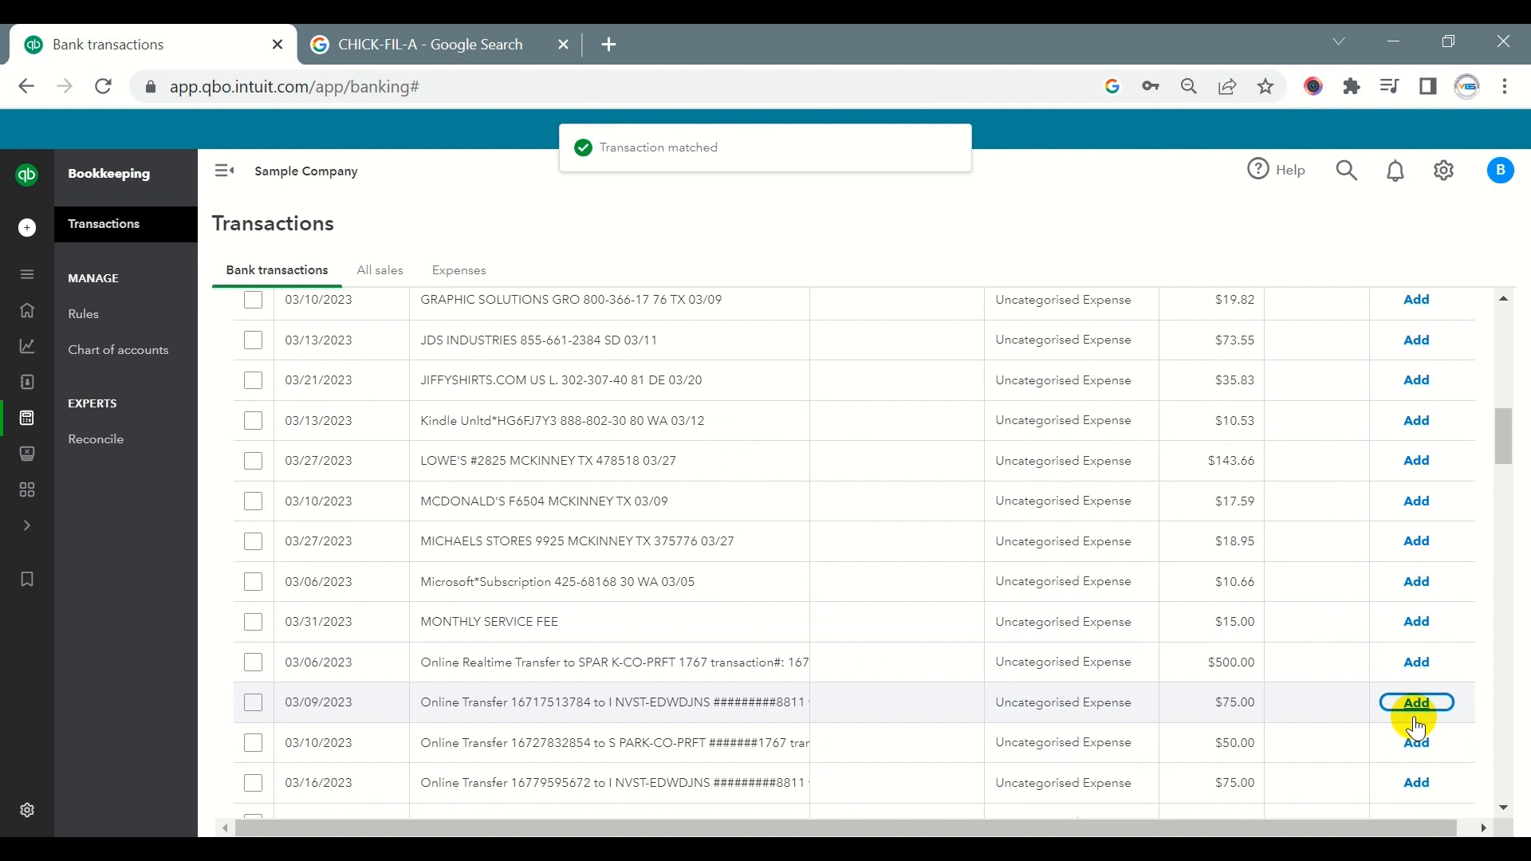
# - Open the 03/06/2023 $260.64 CHAMPRO SPORTS transaction and compare its supplier with the name in the memo
pyautogui.scroll(6, 707, 581)
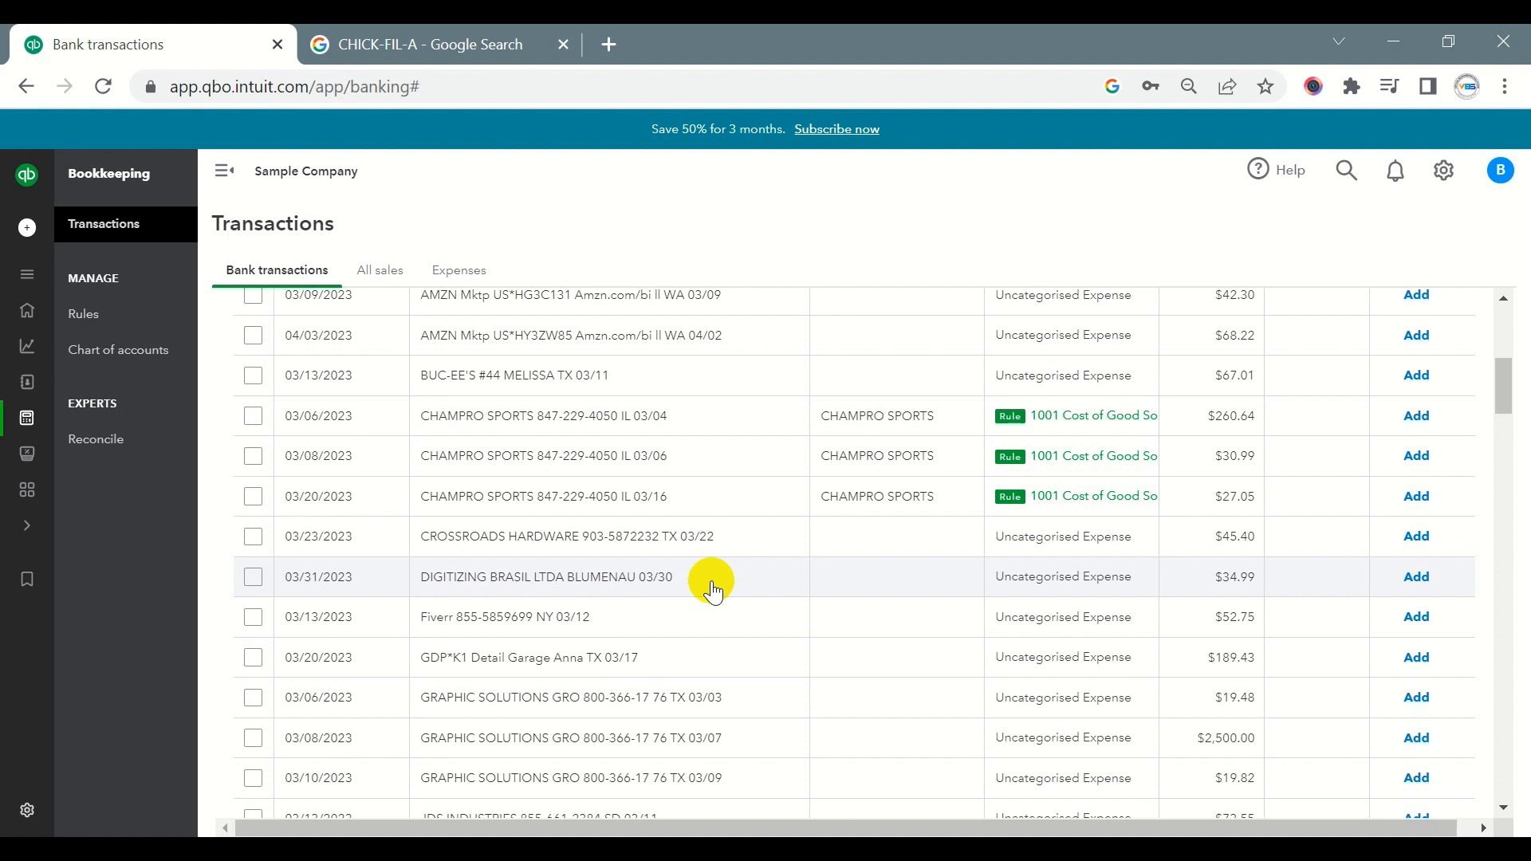
pyautogui.click(852, 429)
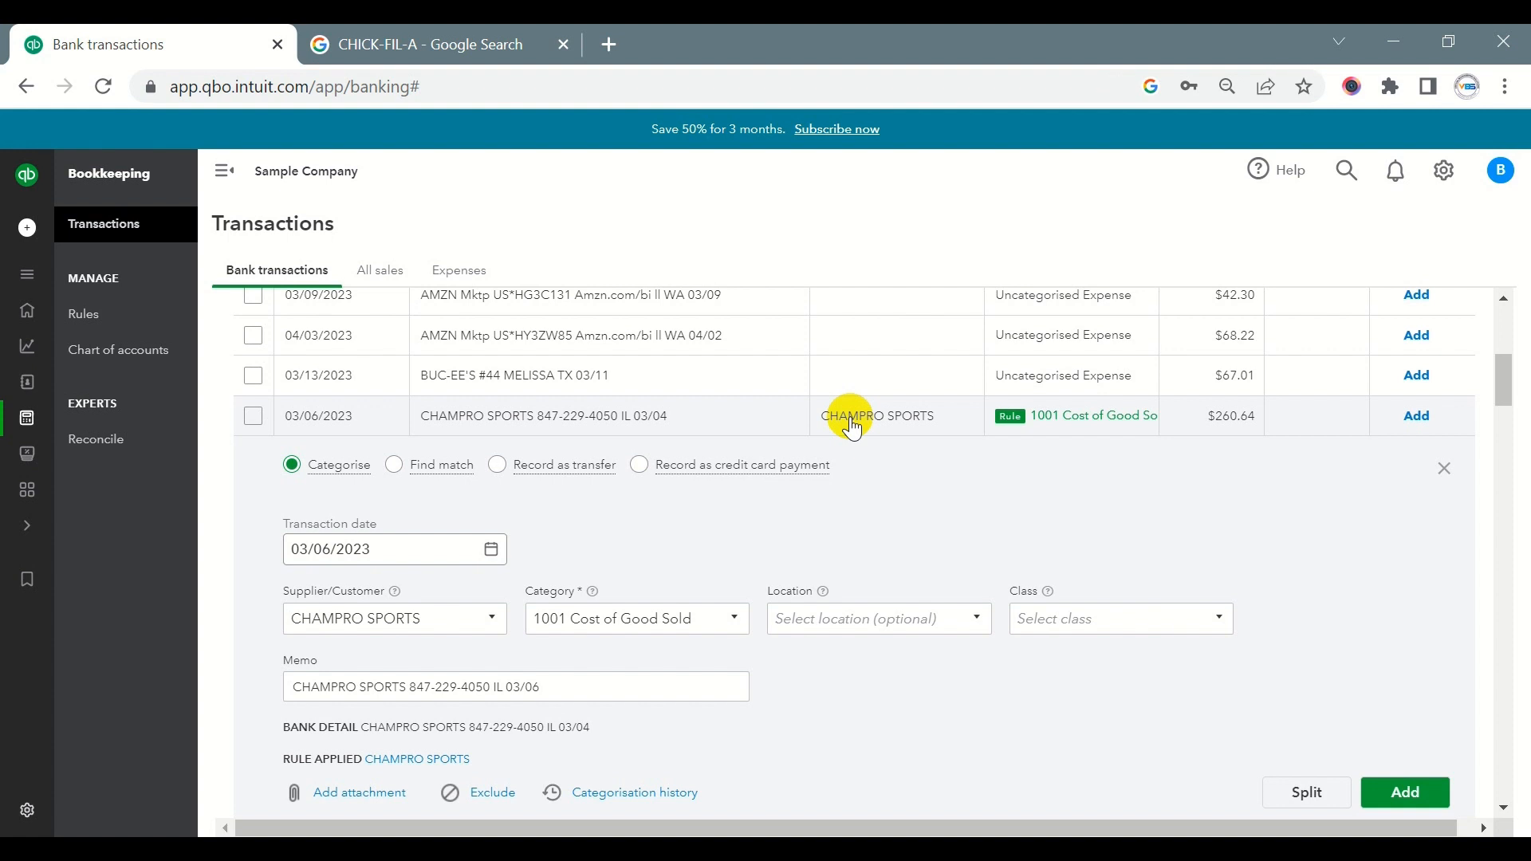
pyautogui.scroll(-4, 540, 519)
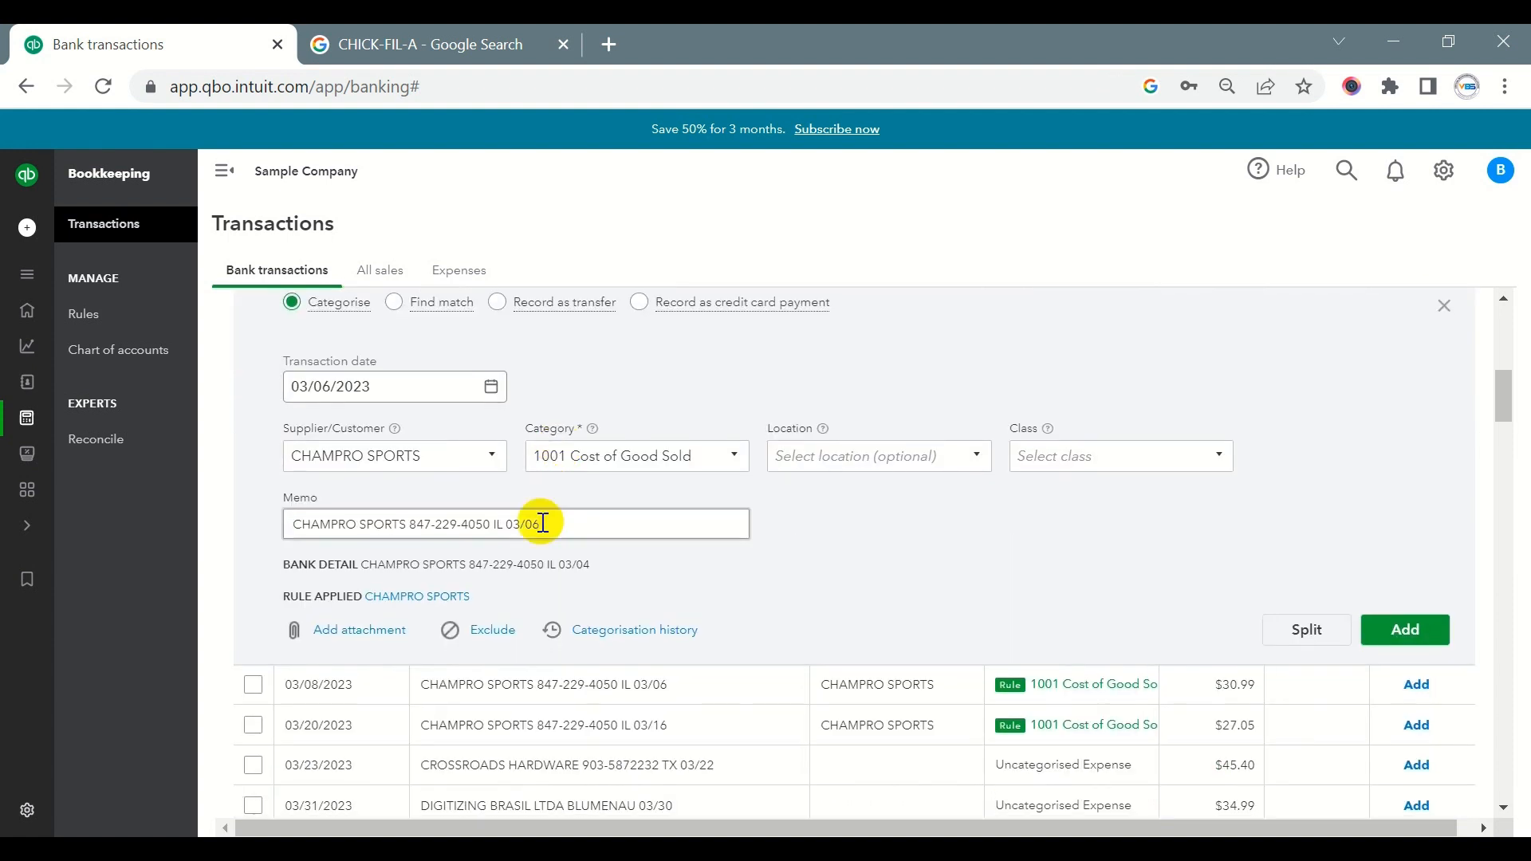
pyautogui.scroll(2, 387, 393)
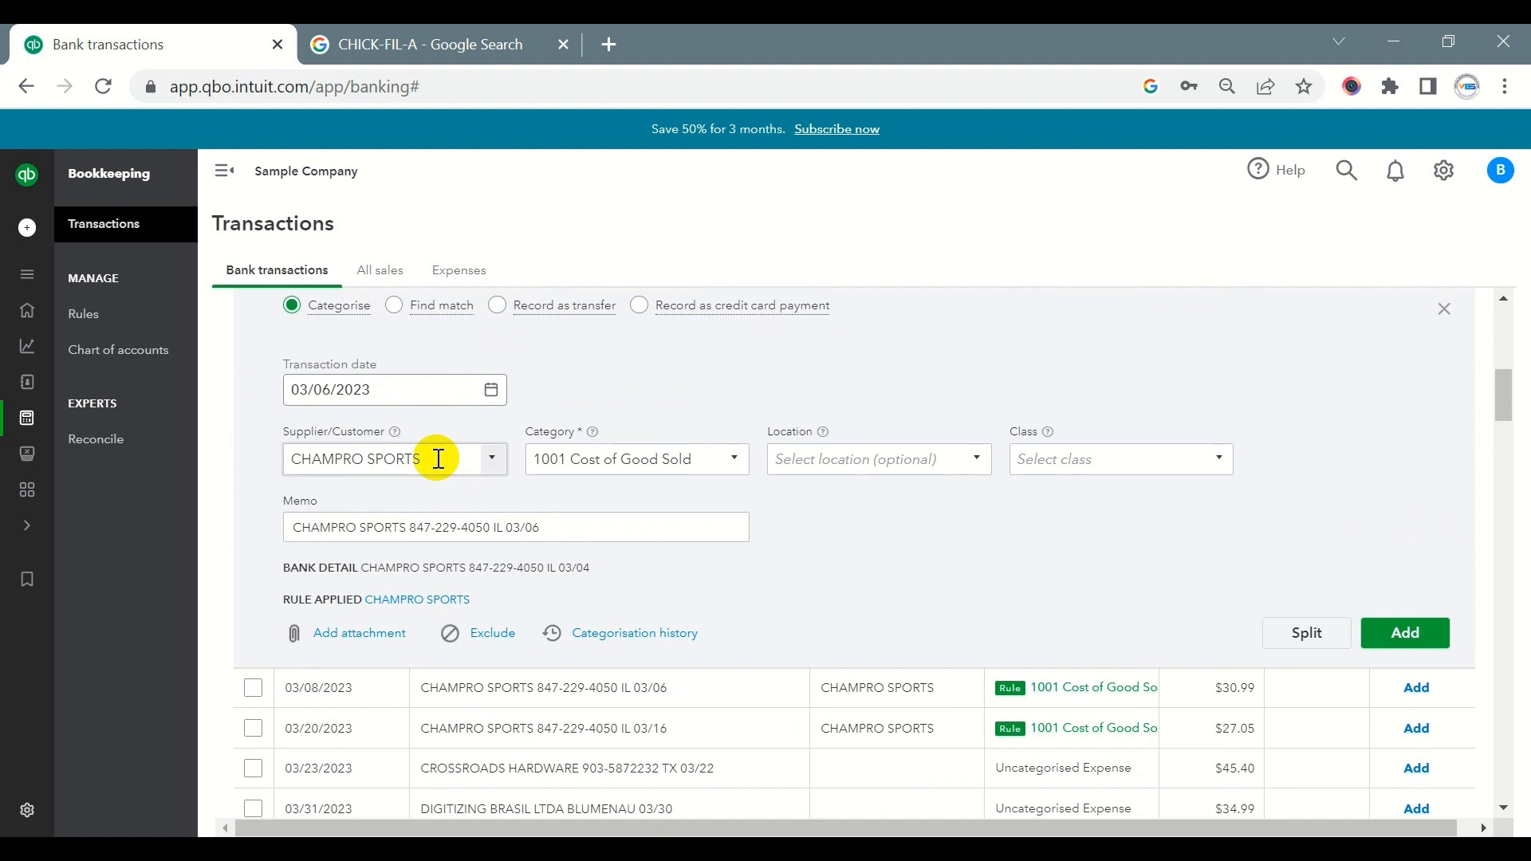
pyautogui.moveTo(439, 459); pyautogui.dragTo(286, 459)
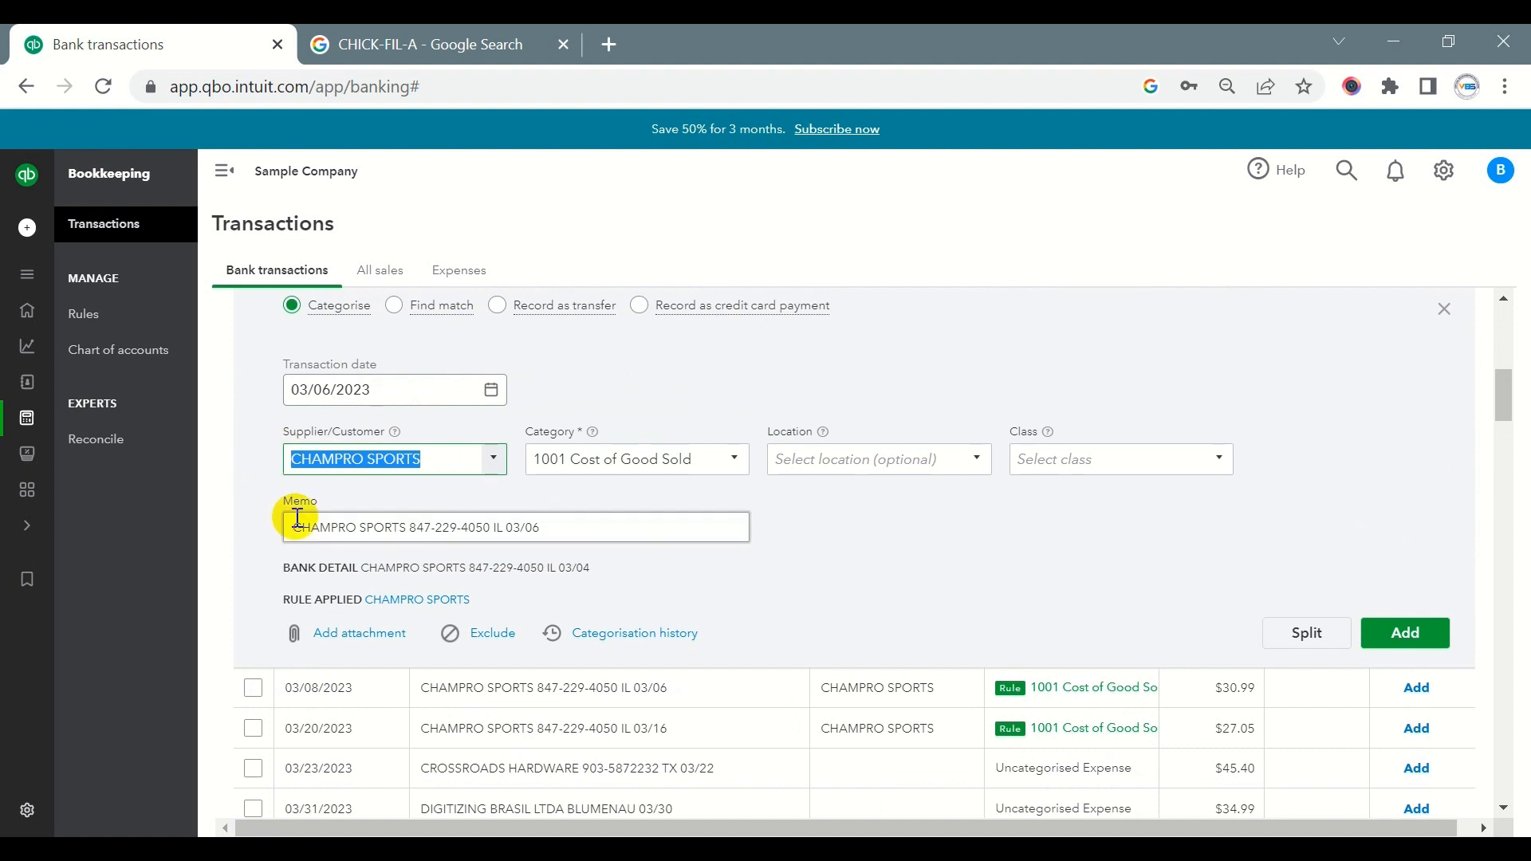
pyautogui.moveTo(406, 527); pyautogui.dragTo(280, 527)
pyautogui.moveTo(438, 460); pyautogui.dragTo(230, 461)
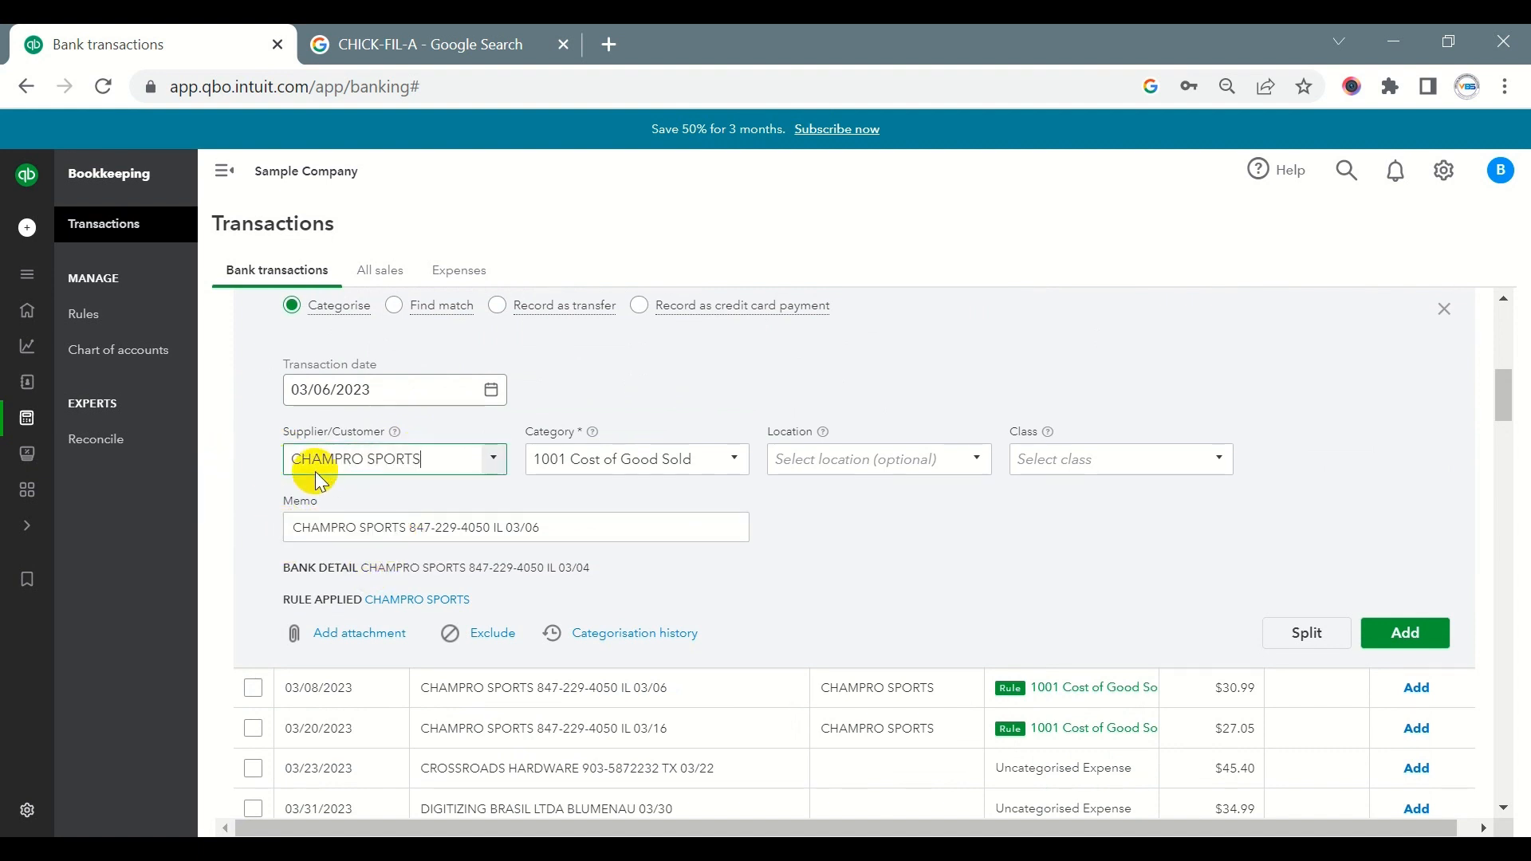
pyautogui.click(387, 467)
pyautogui.click(393, 519)
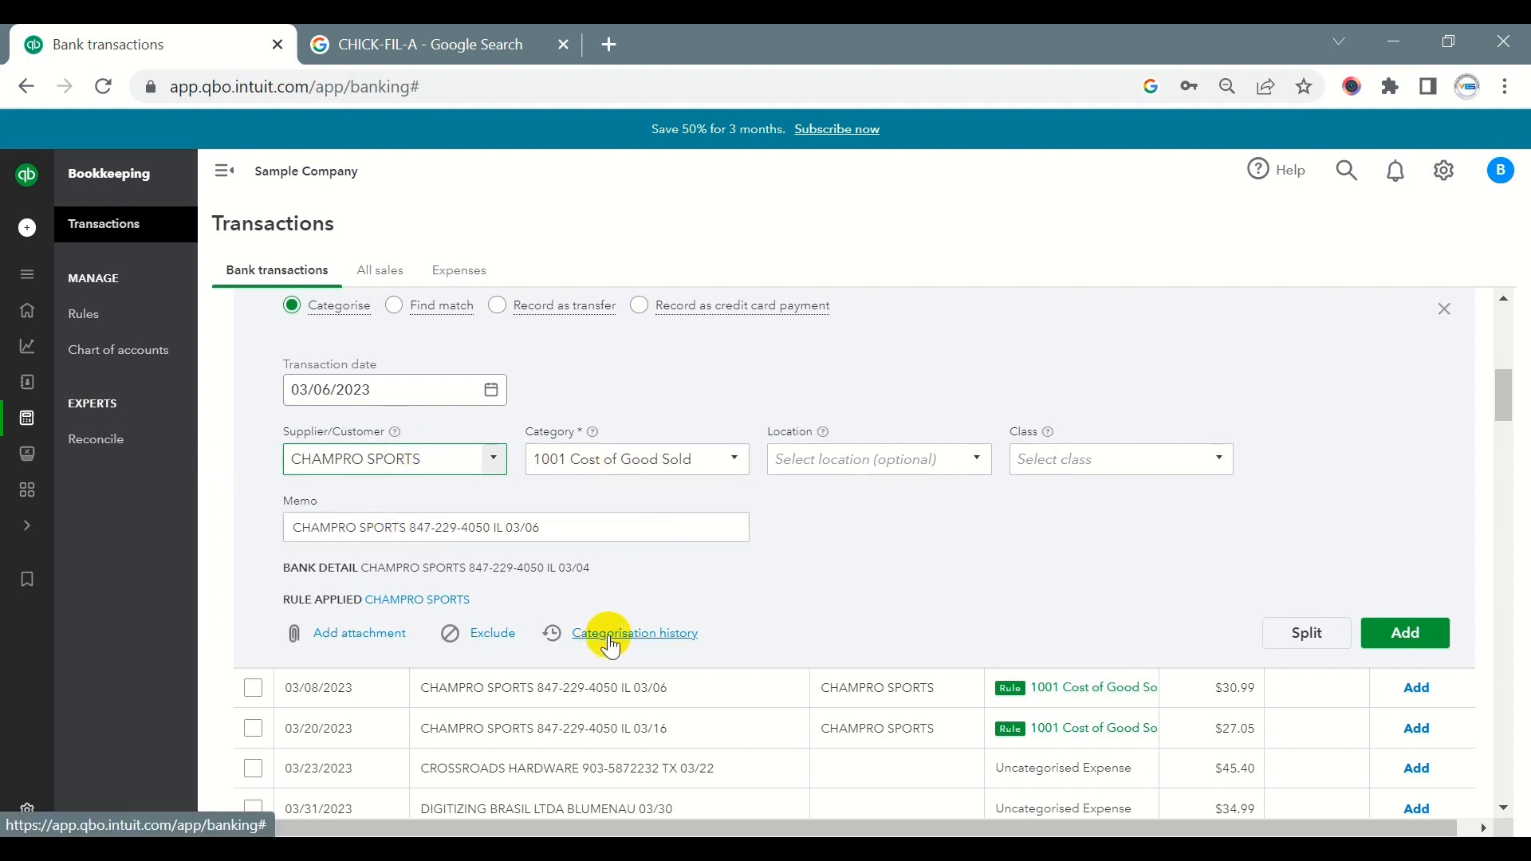
# - View the CHAMPRO SPORTS categorisation history without assigning anything, and check the transaction's category, memo and supplier
pyautogui.click(664, 638)
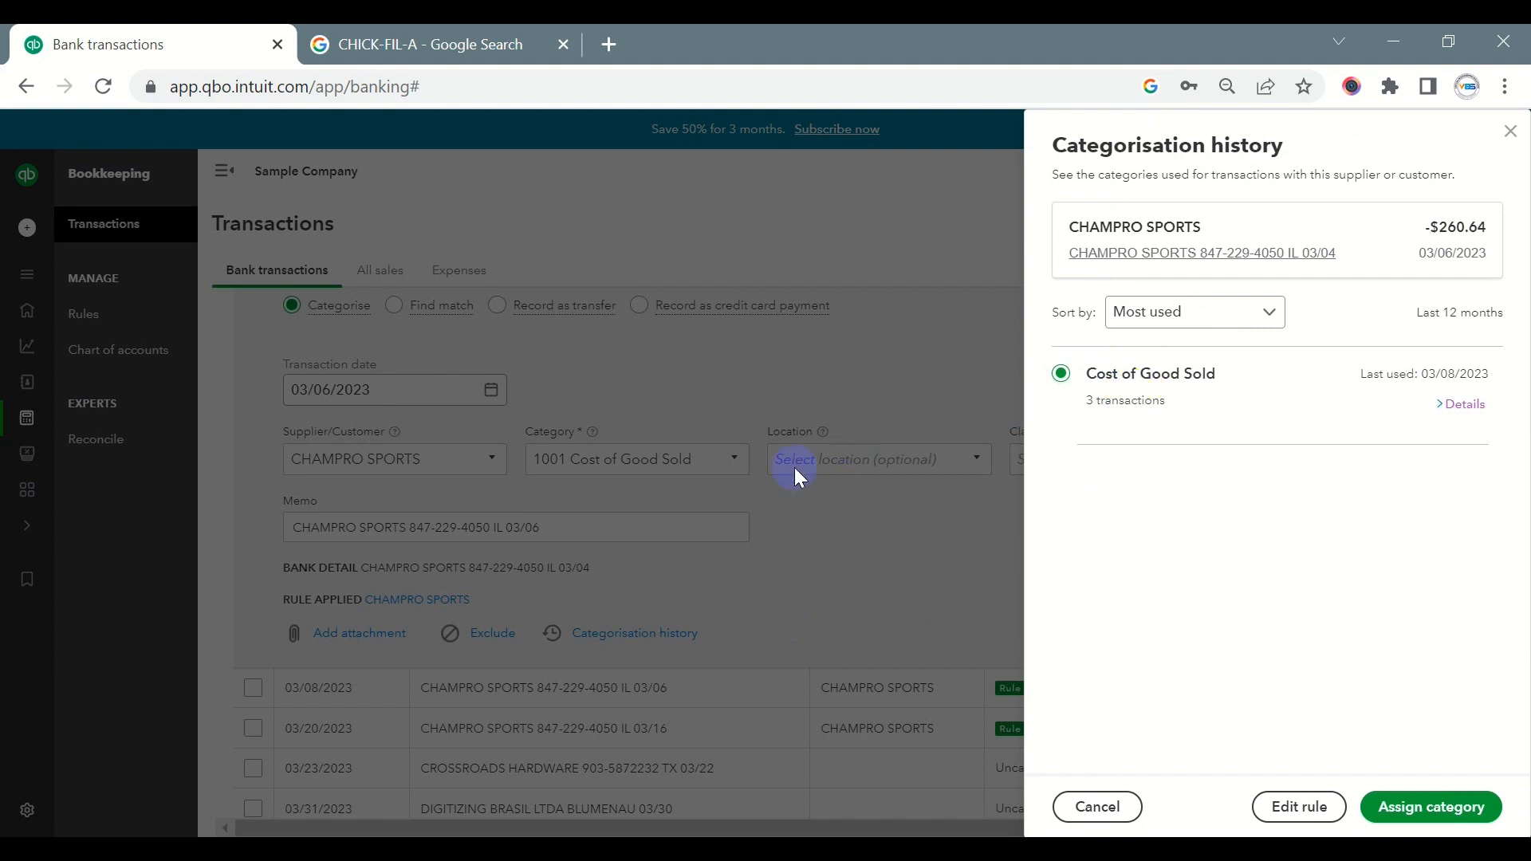
pyautogui.click(1097, 806)
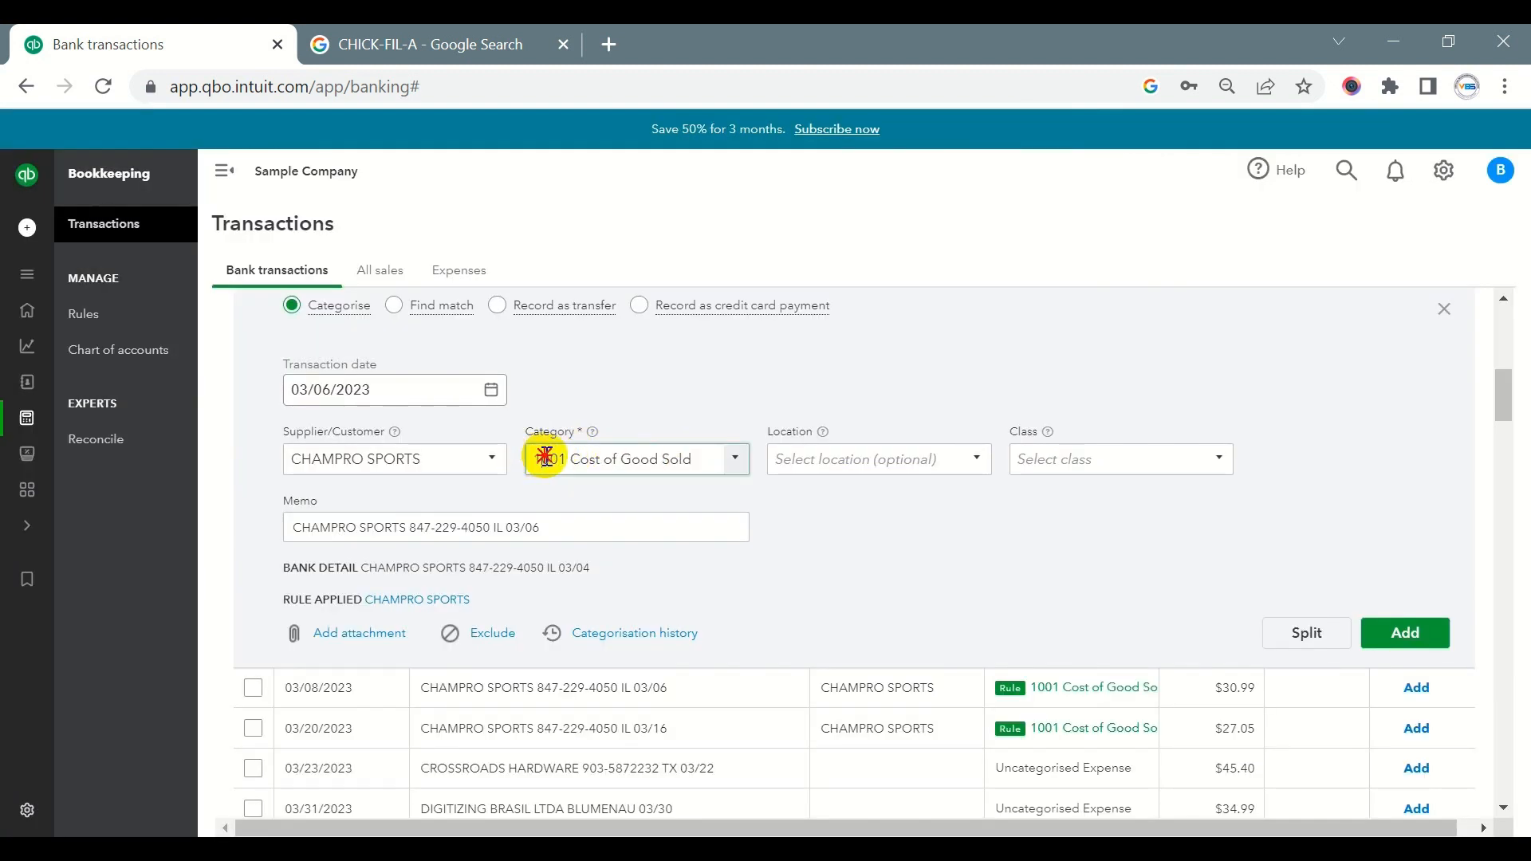
pyautogui.moveTo(542, 460); pyautogui.dragTo(694, 459)
pyautogui.click(847, 520)
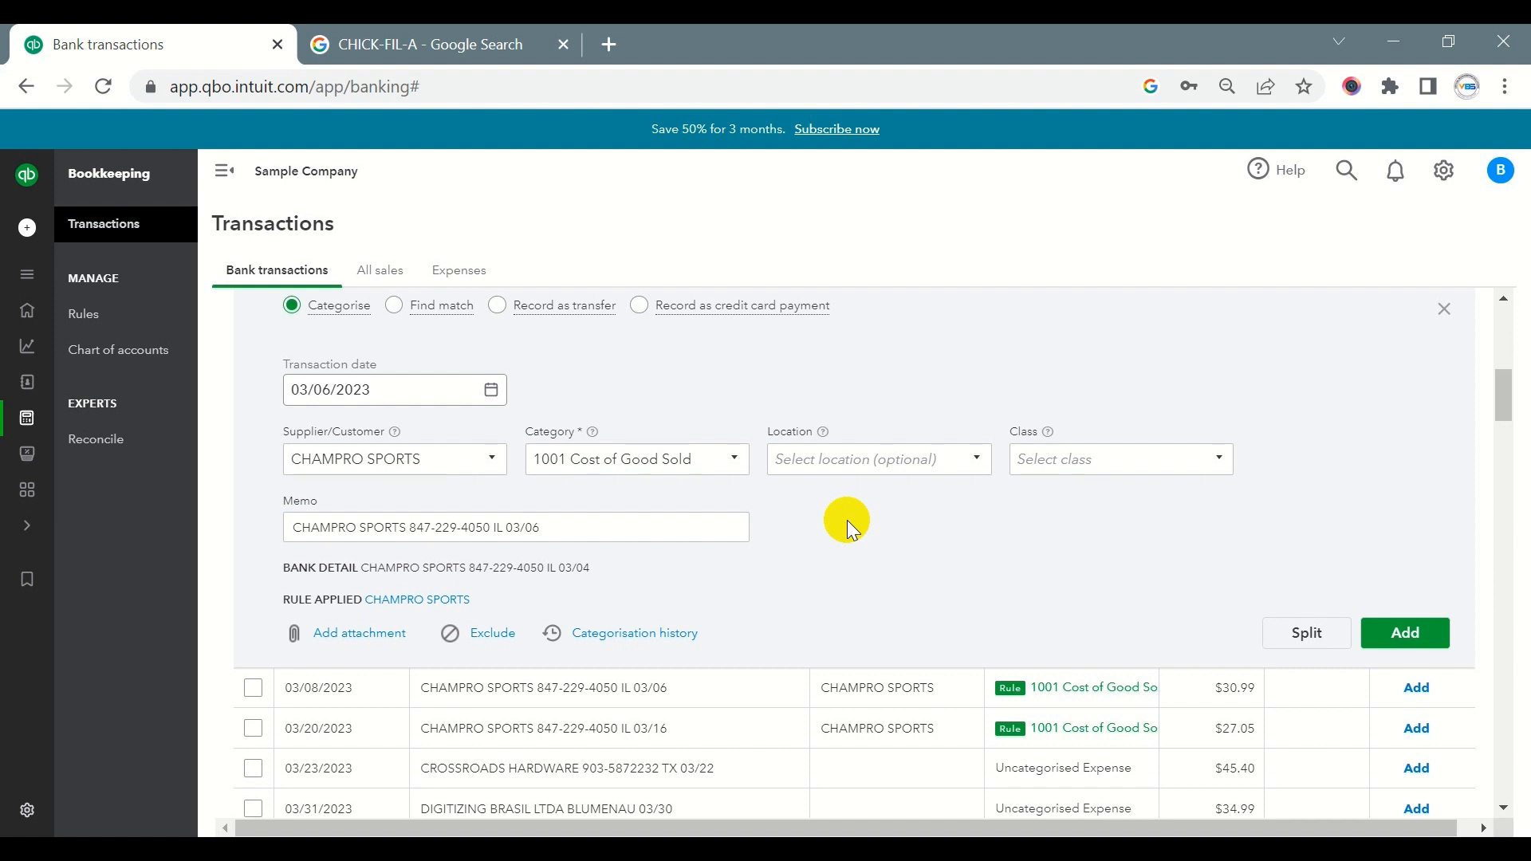
pyautogui.click(388, 528)
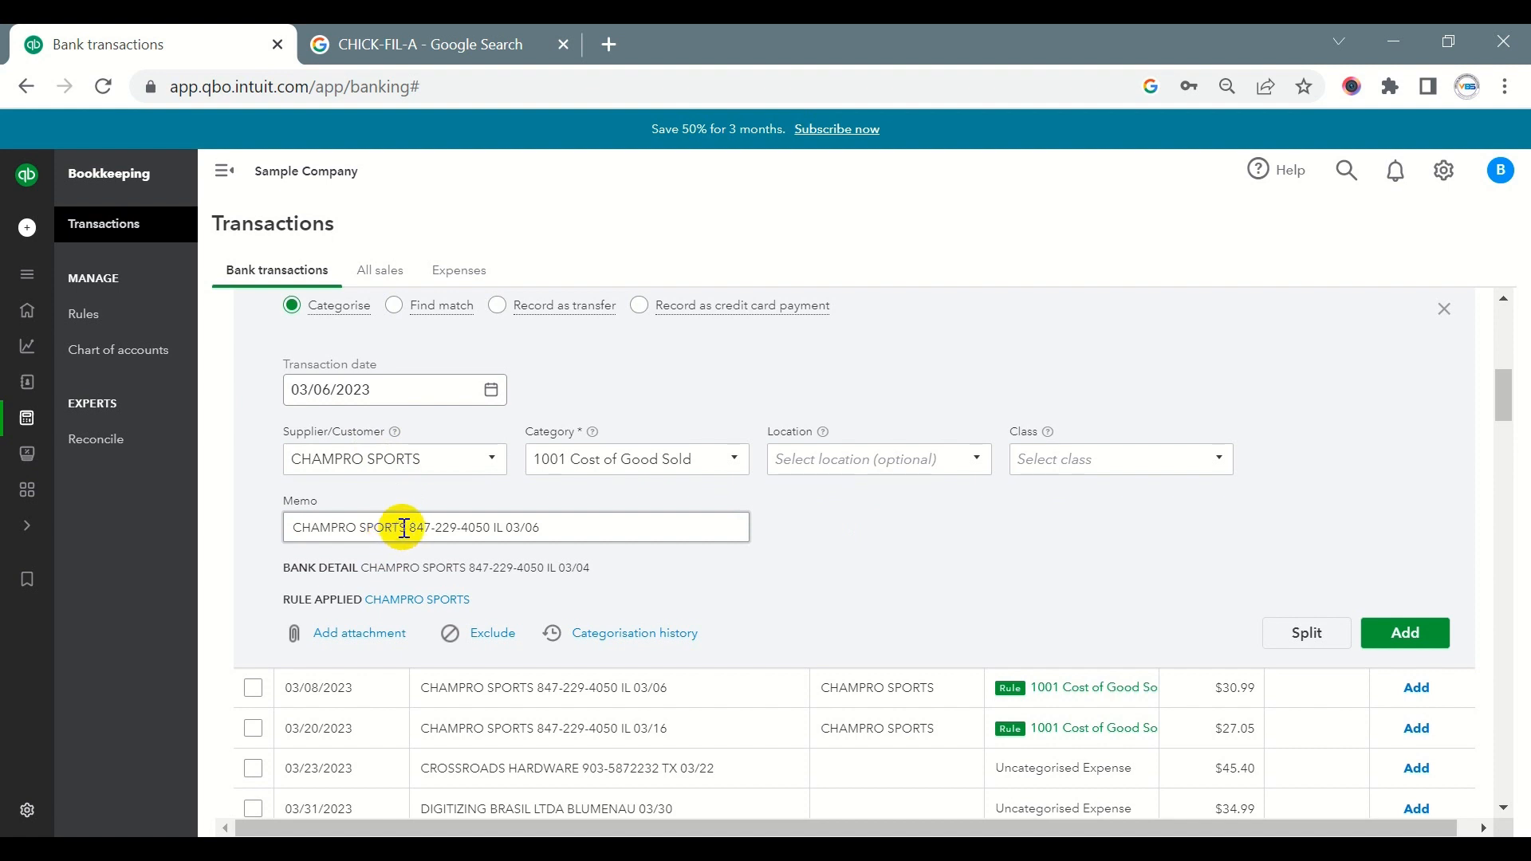
pyautogui.moveTo(404, 528); pyautogui.dragTo(301, 526)
pyautogui.moveTo(423, 458); pyautogui.dragTo(296, 460)
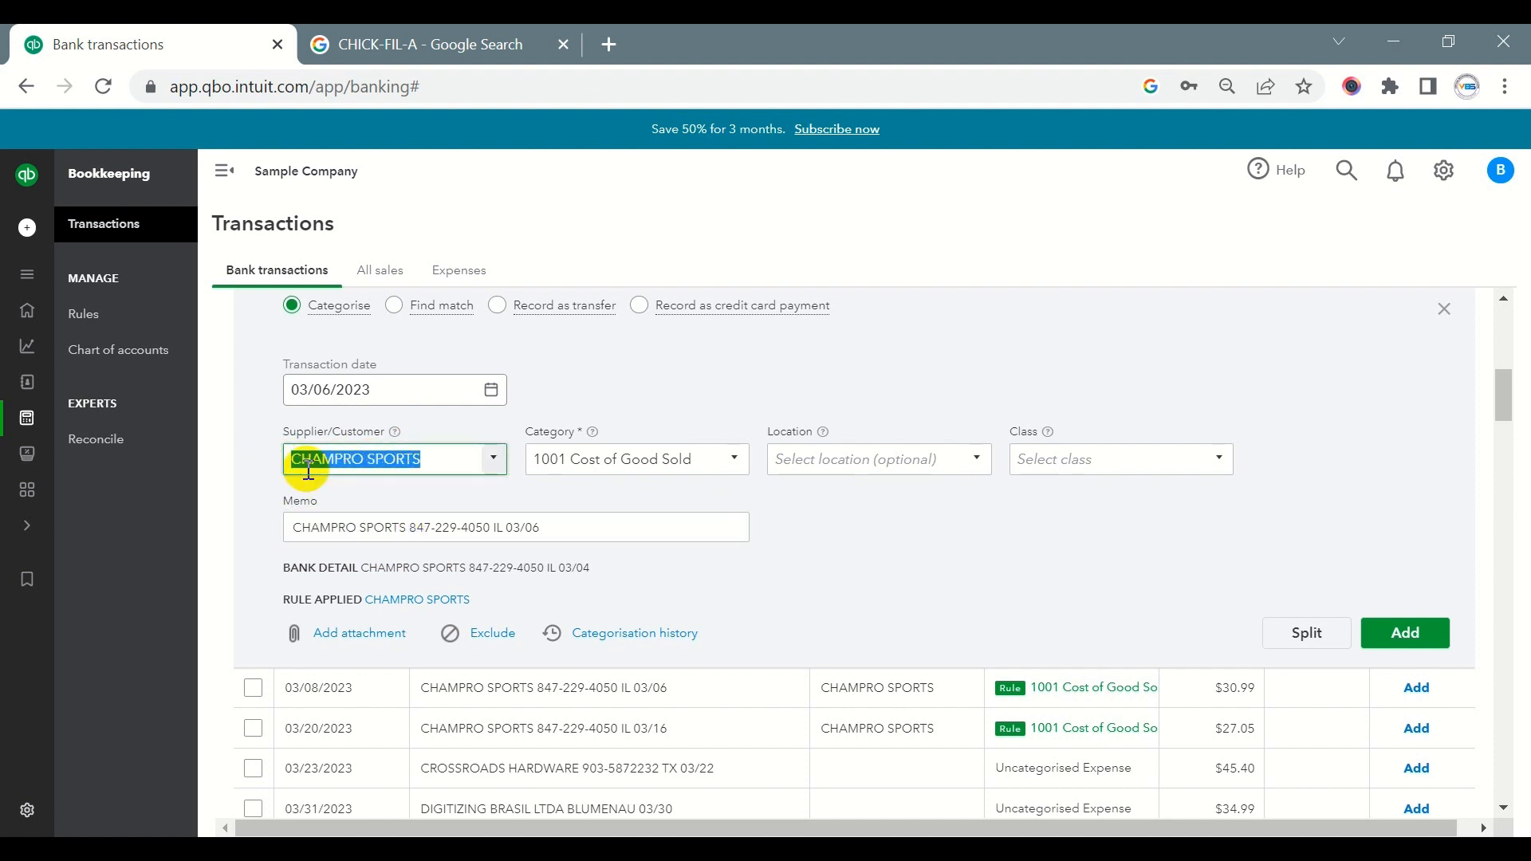
# - Assign the Cost of Good Sold category from the categorisation history to the 03/06/2023 CHAMPRO SPORTS transaction and add it
pyautogui.click(604, 635)
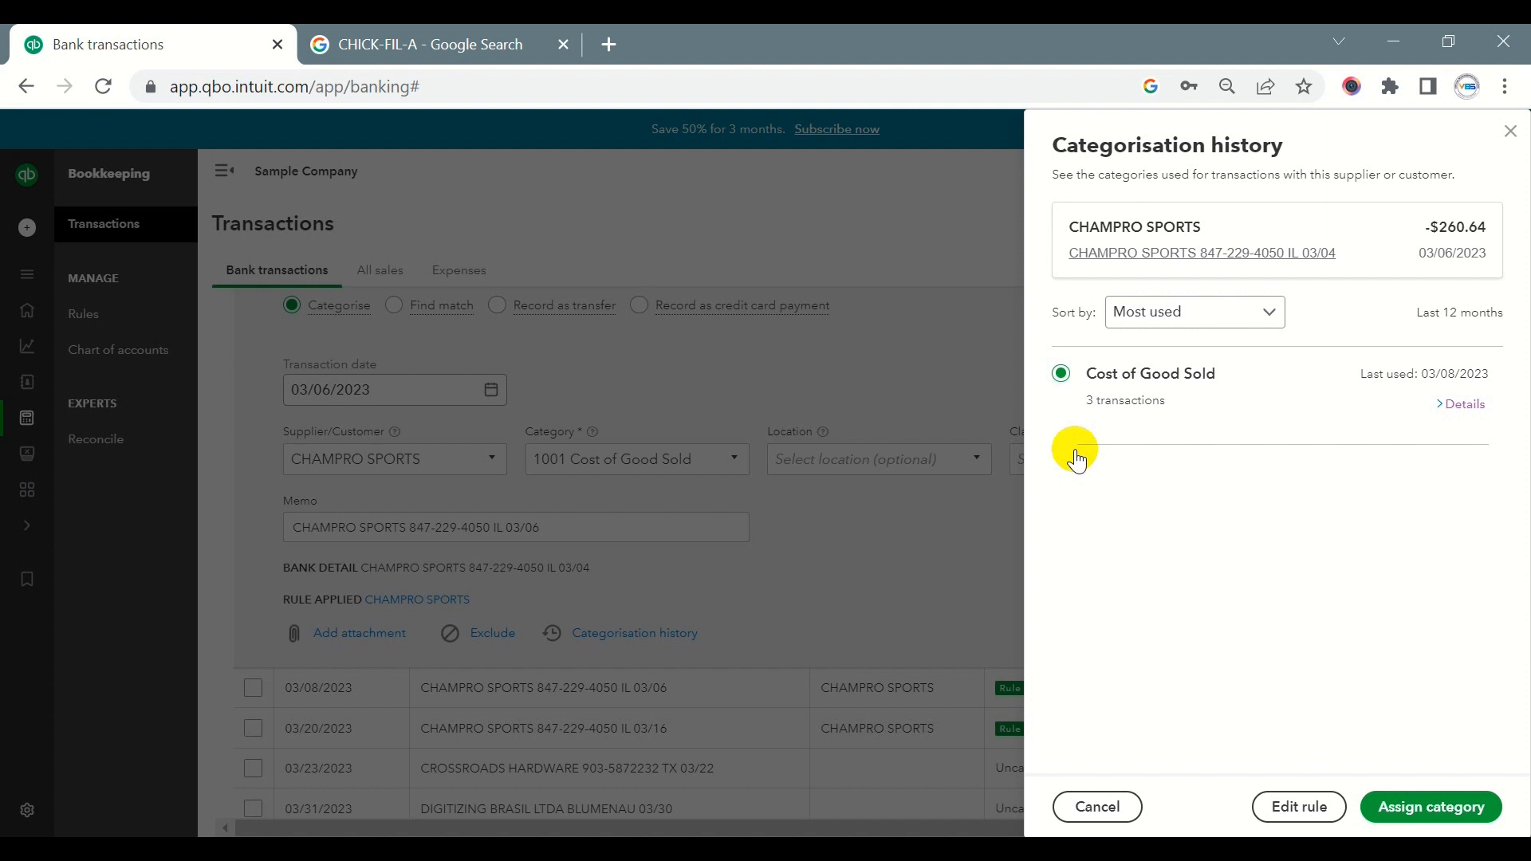
pyautogui.click(1419, 819)
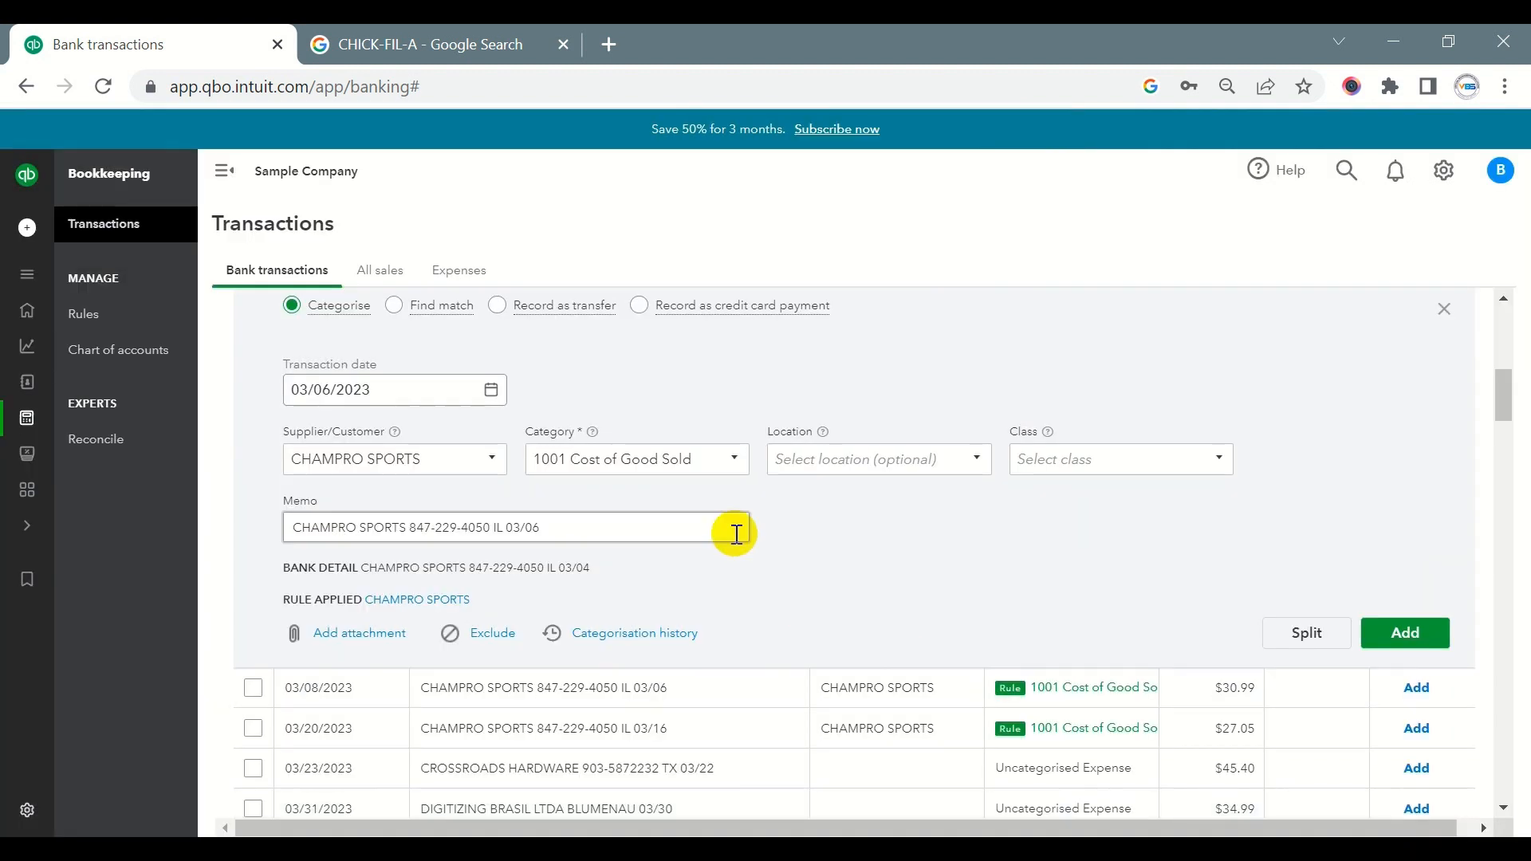
pyautogui.click(615, 463)
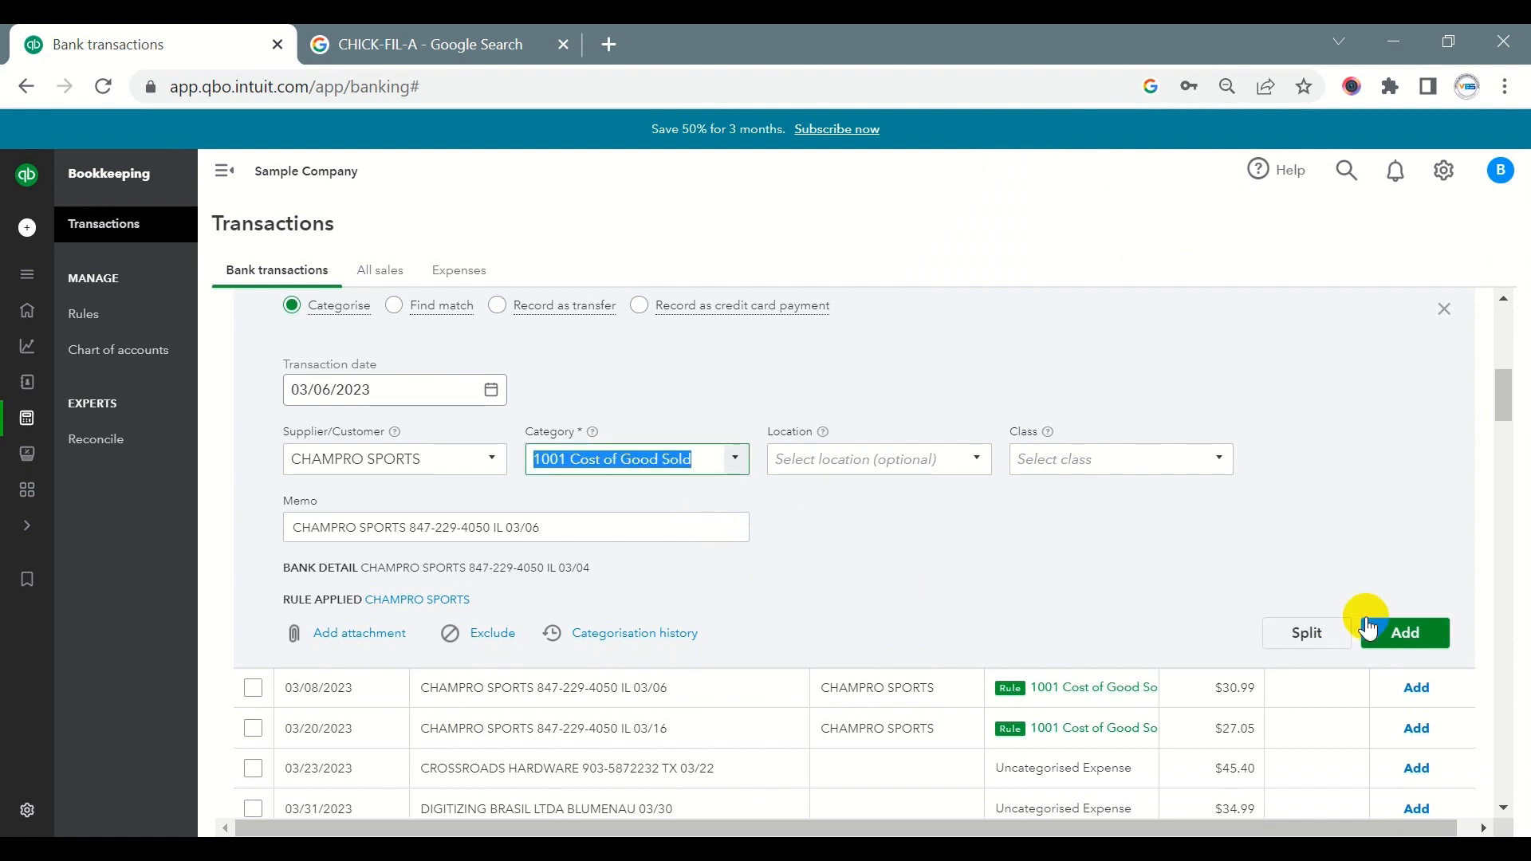
pyautogui.click(1400, 636)
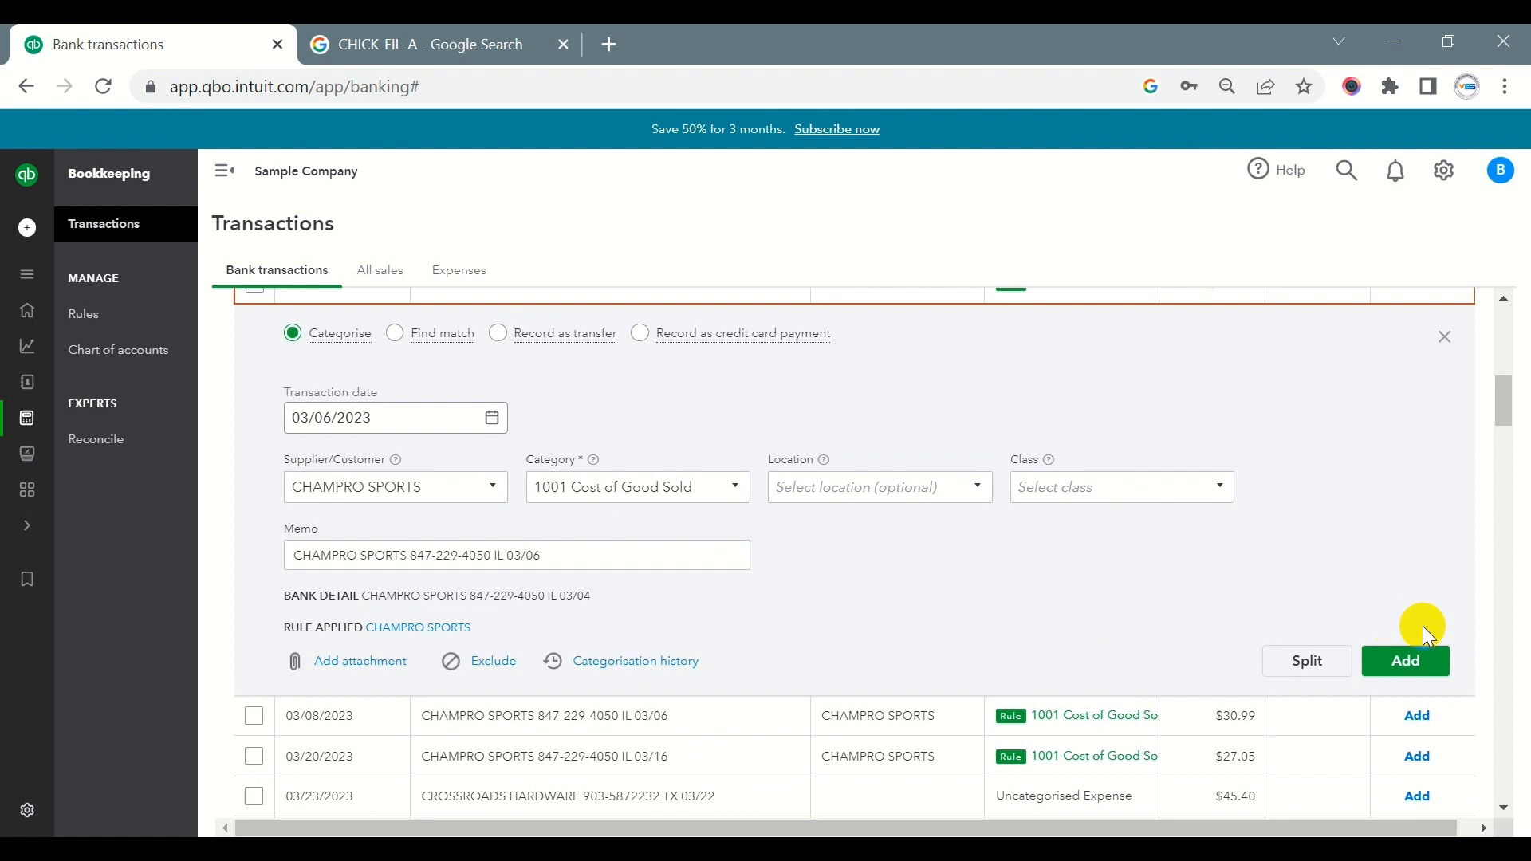
pyautogui.click(1403, 662)
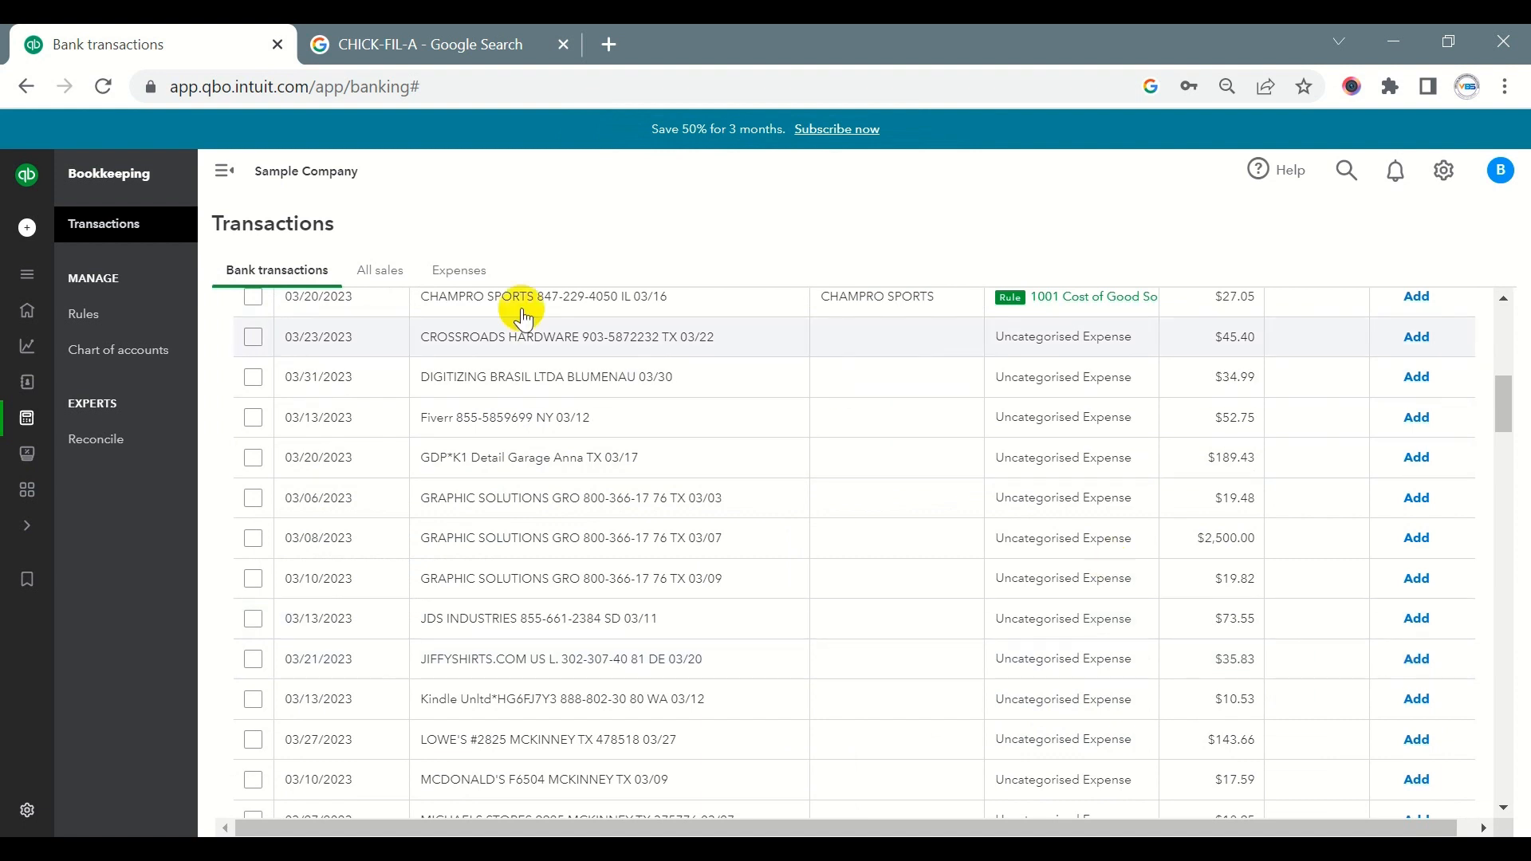
# - Duplicate the Bank transactions browser tab and return to the original one
pyautogui.rightClick(154, 36)
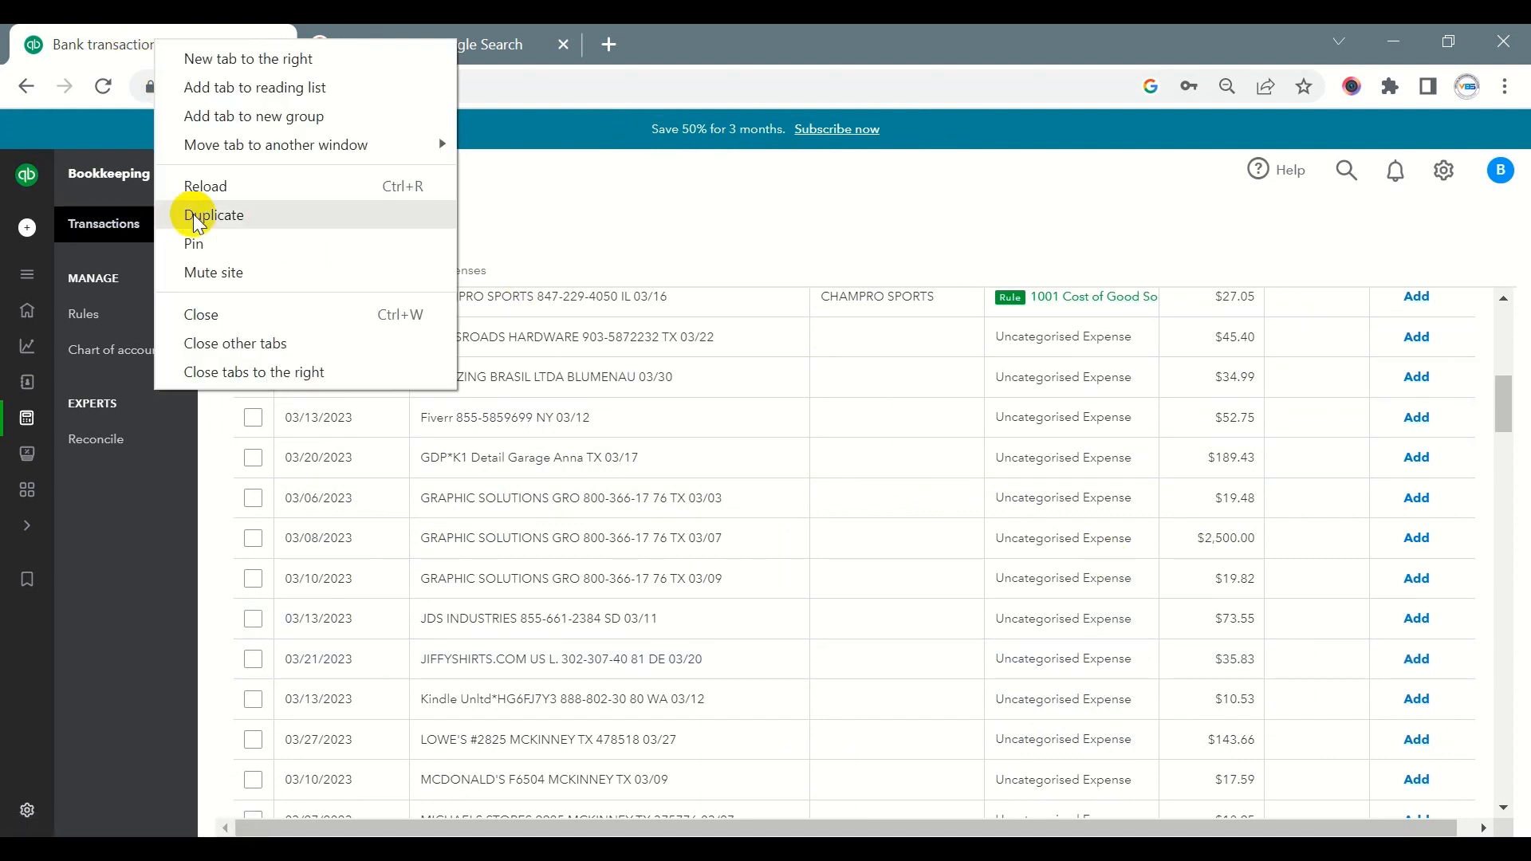
pyautogui.click(375, 214)
pyautogui.click(119, 47)
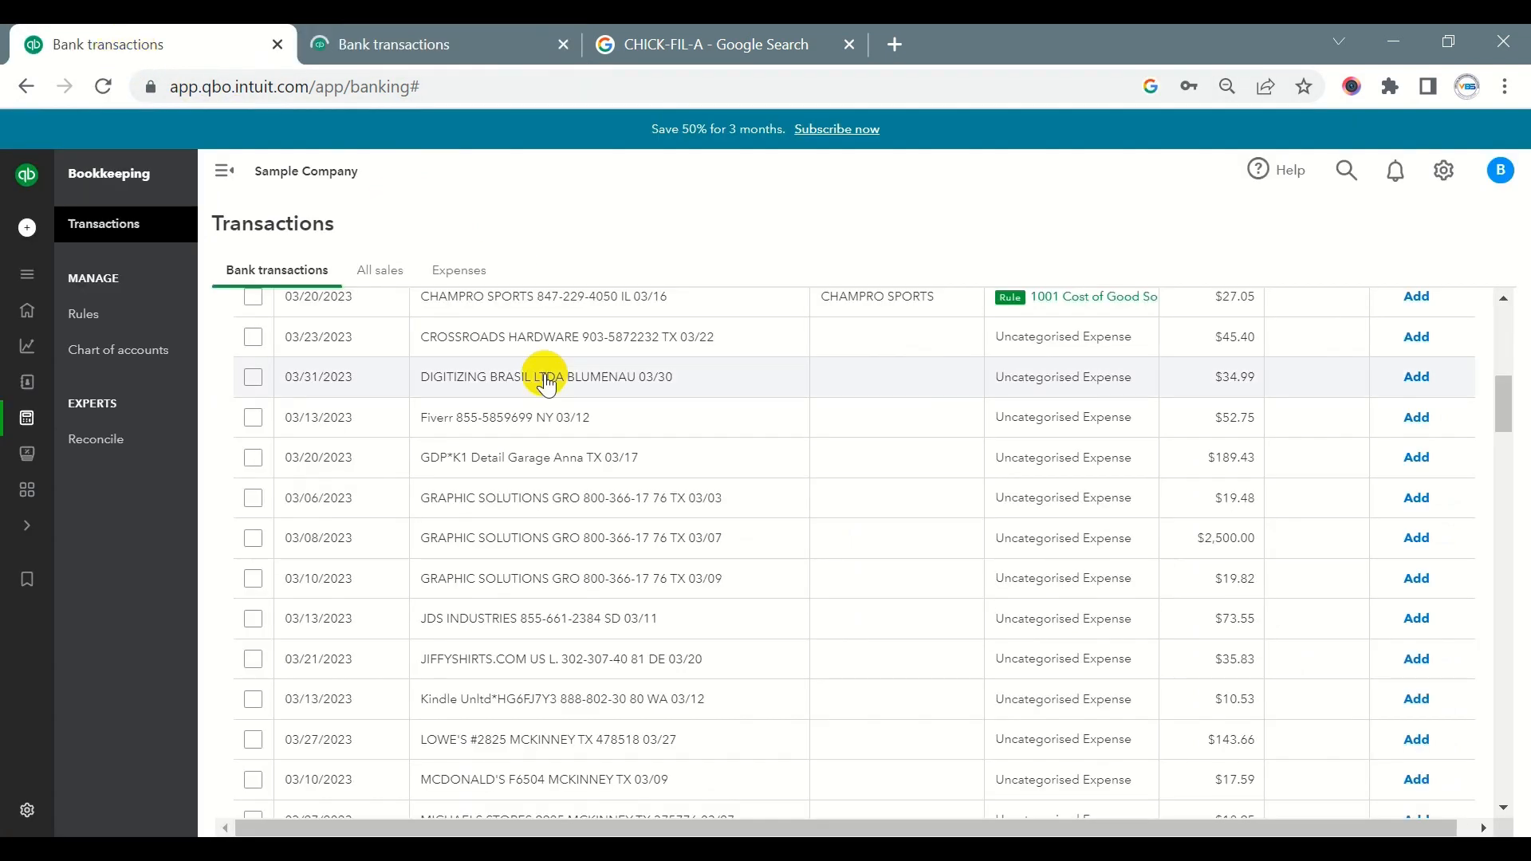
# - Copy the CHAMPRO SPORTS payee name from the 03/08/2023 $30.99 transaction and open the advanced search in the duplicated browser tab
pyautogui.scroll(5, 558, 431)
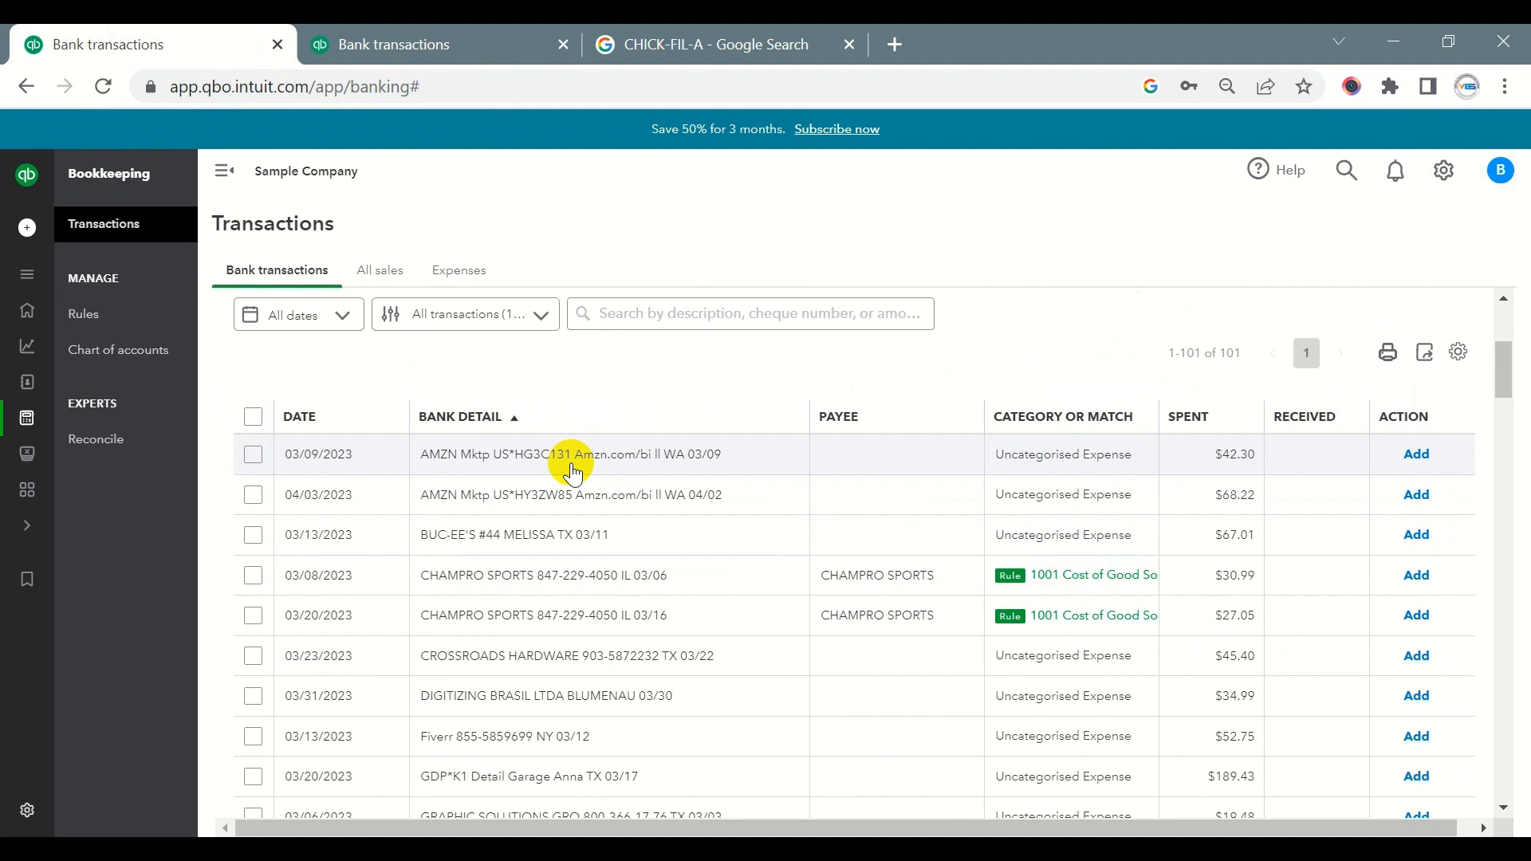
pyautogui.moveTo(967, 577); pyautogui.dragTo(825, 587)
pyautogui.hotkey('ctrl', 'c')
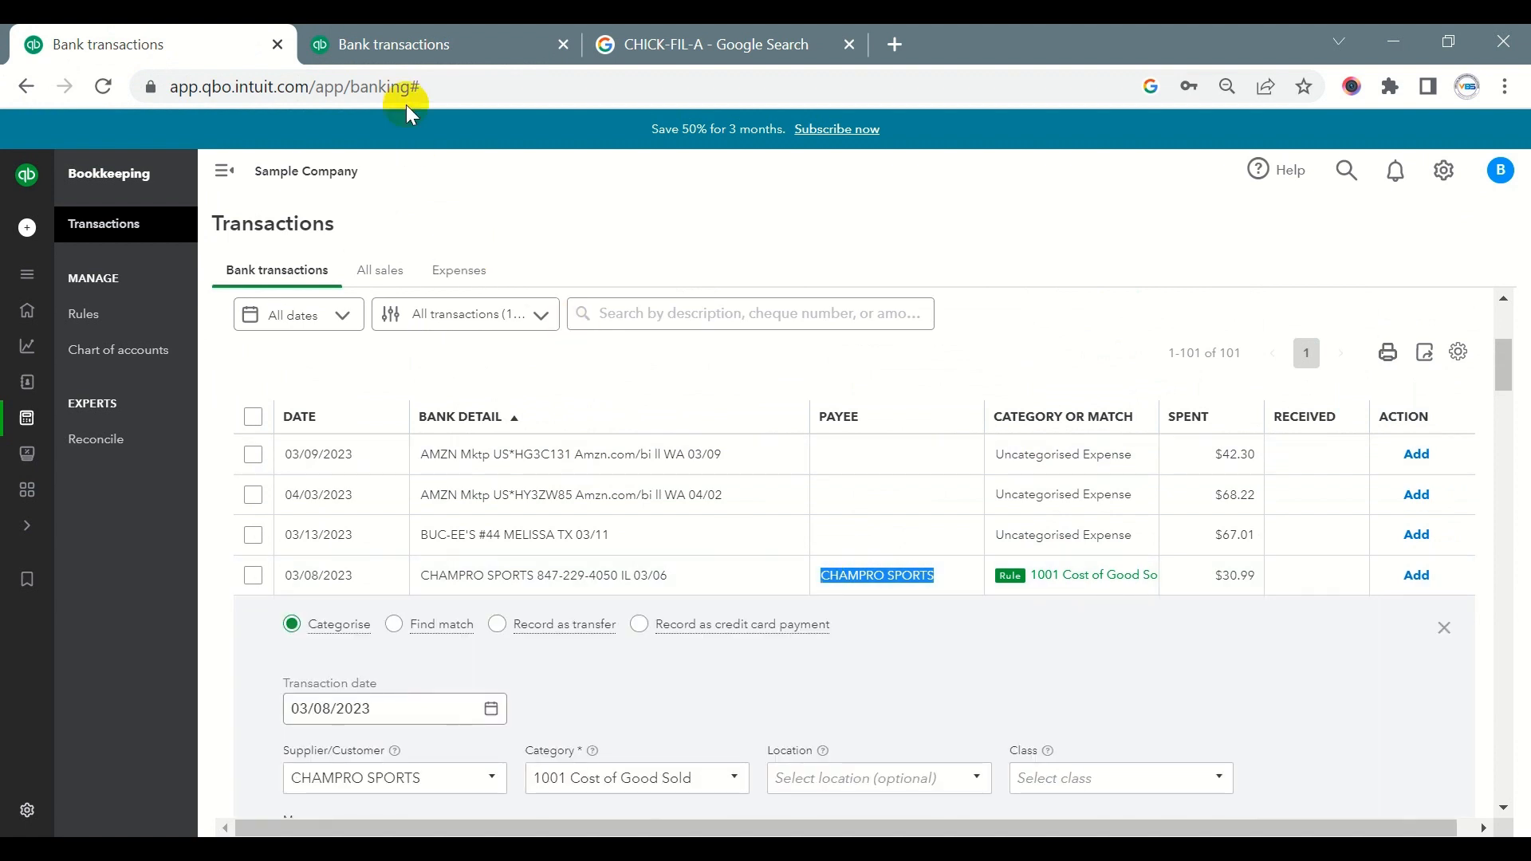
pyautogui.click(402, 45)
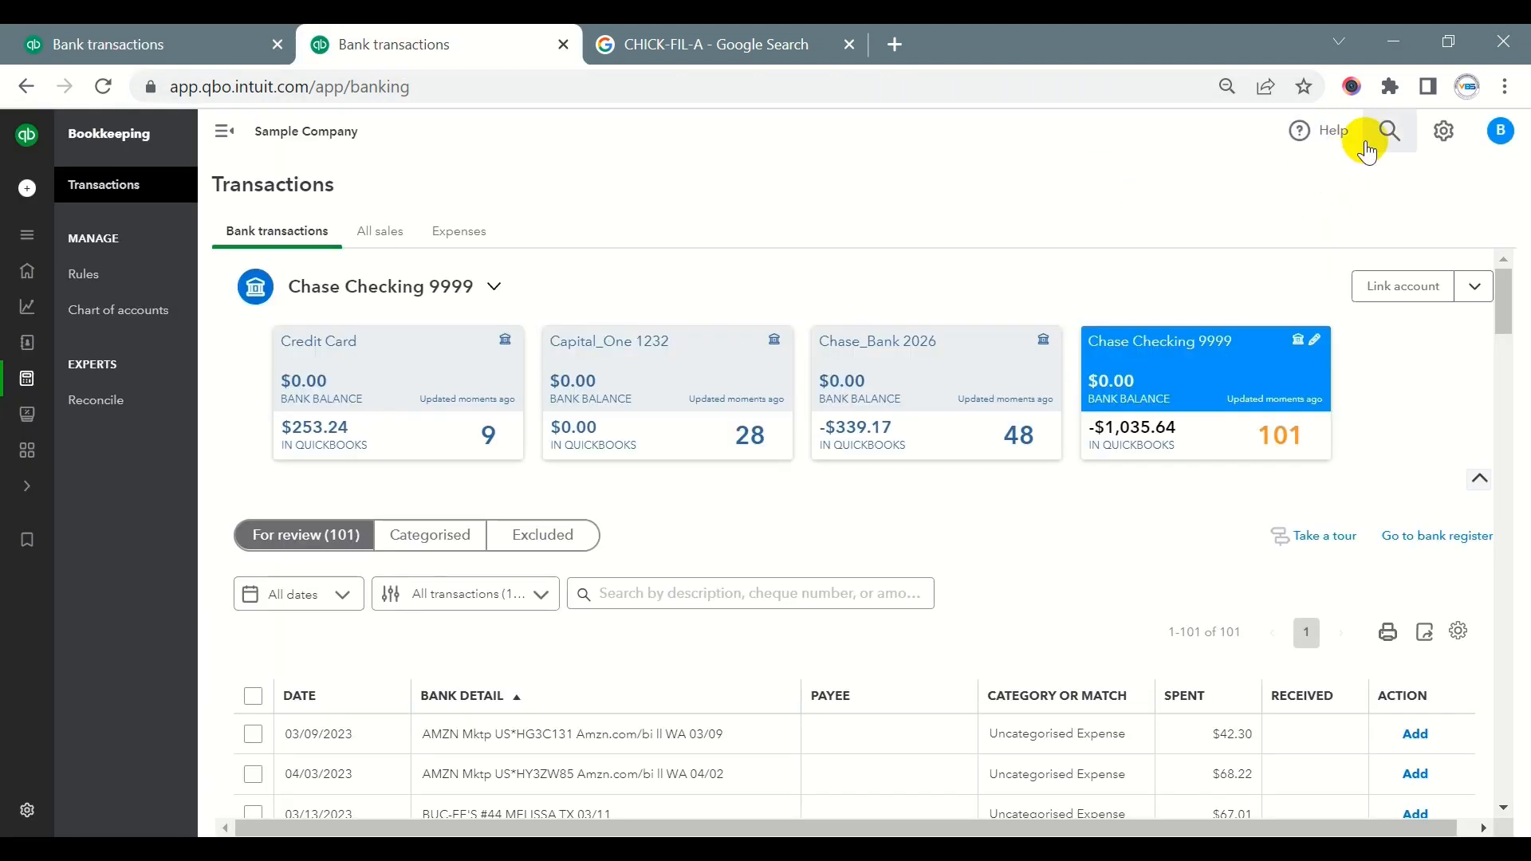
pyautogui.click(1392, 130)
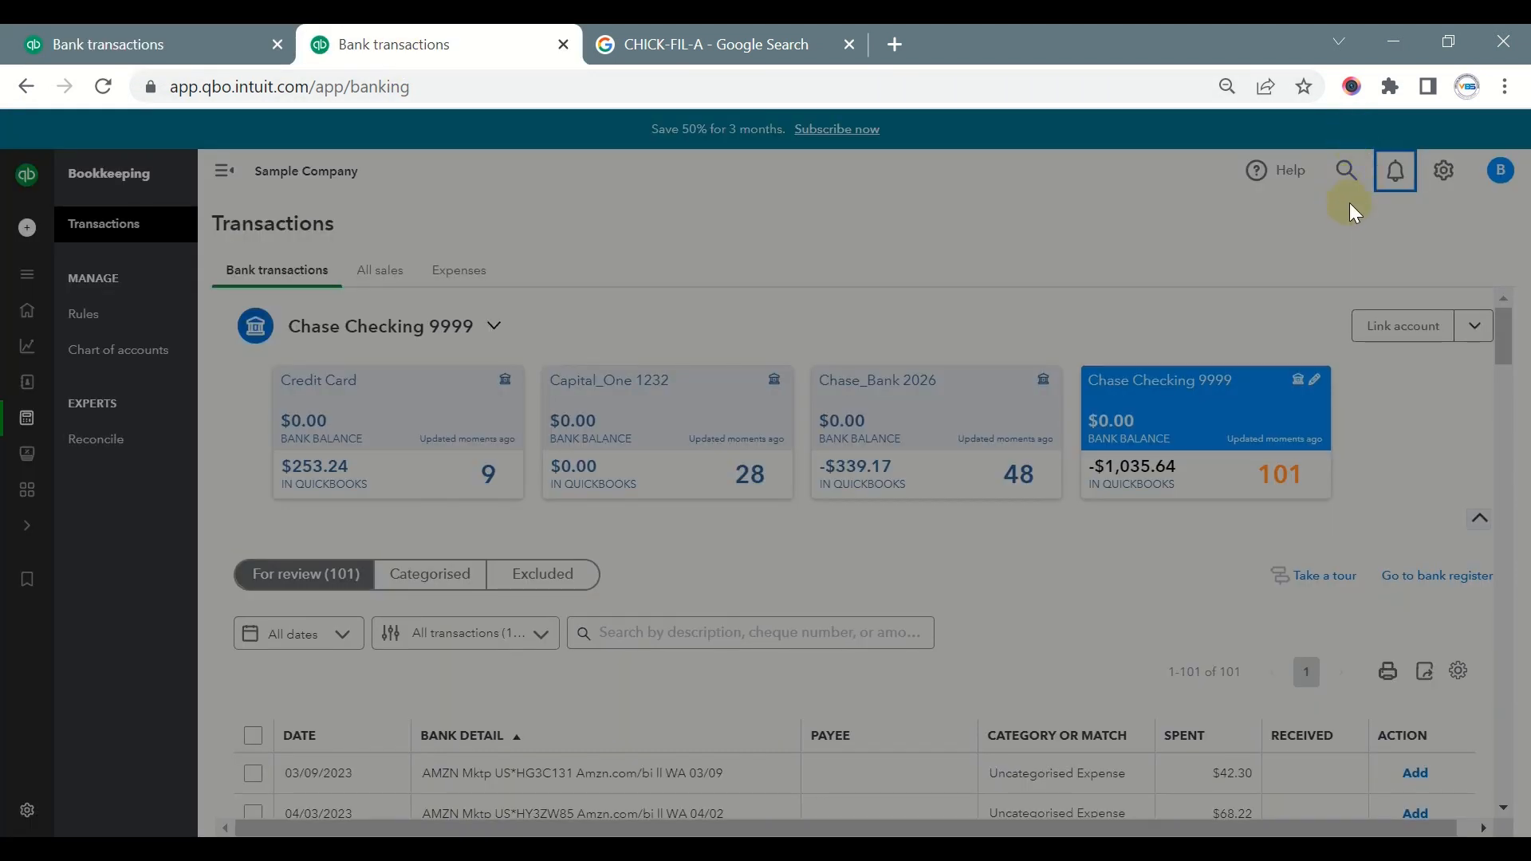
pyautogui.click(1384, 185)
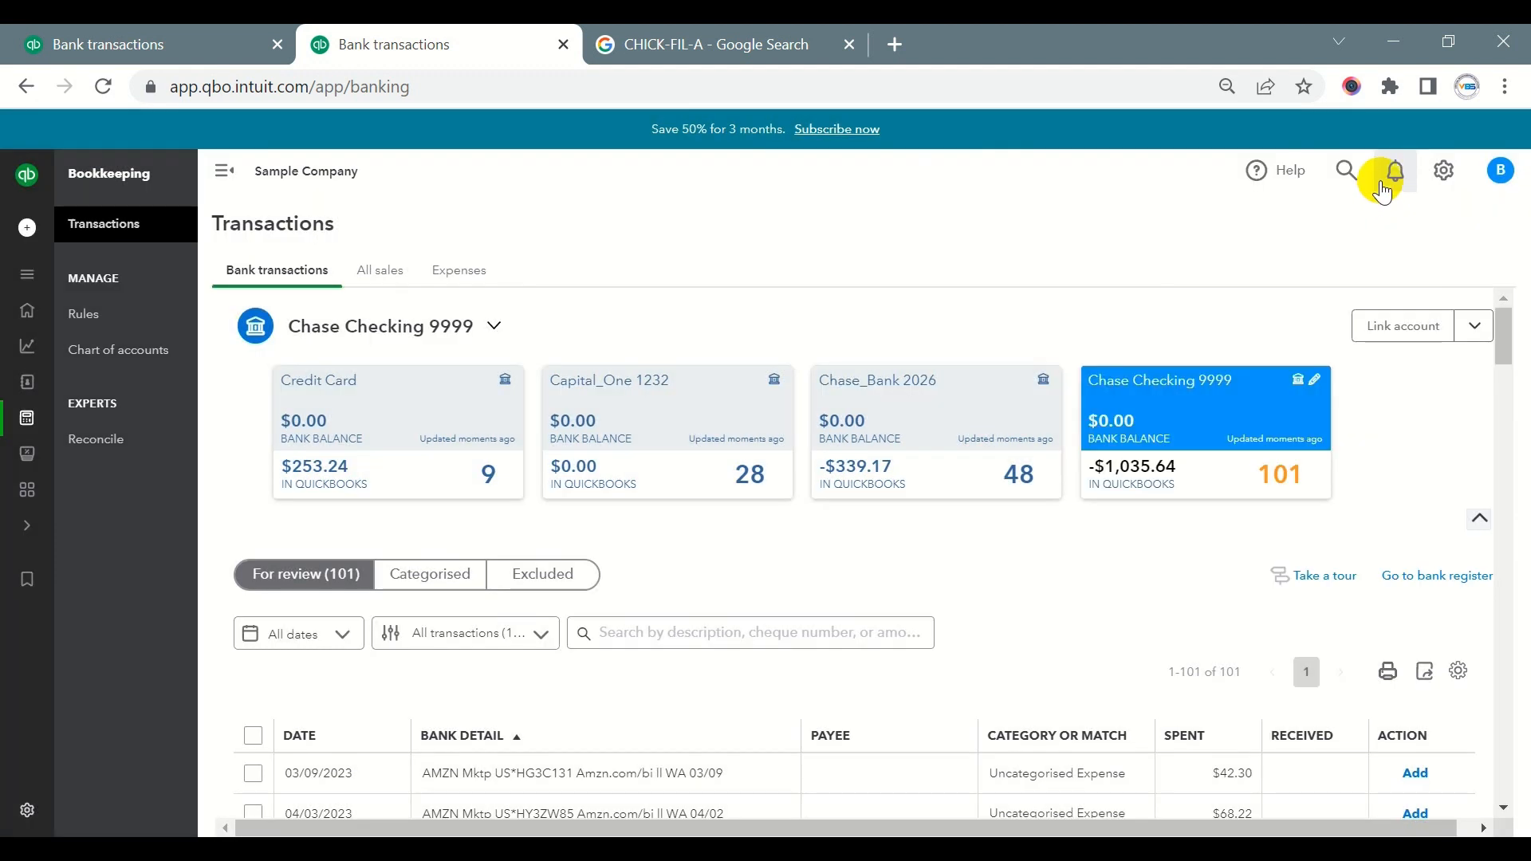
pyautogui.click(1348, 171)
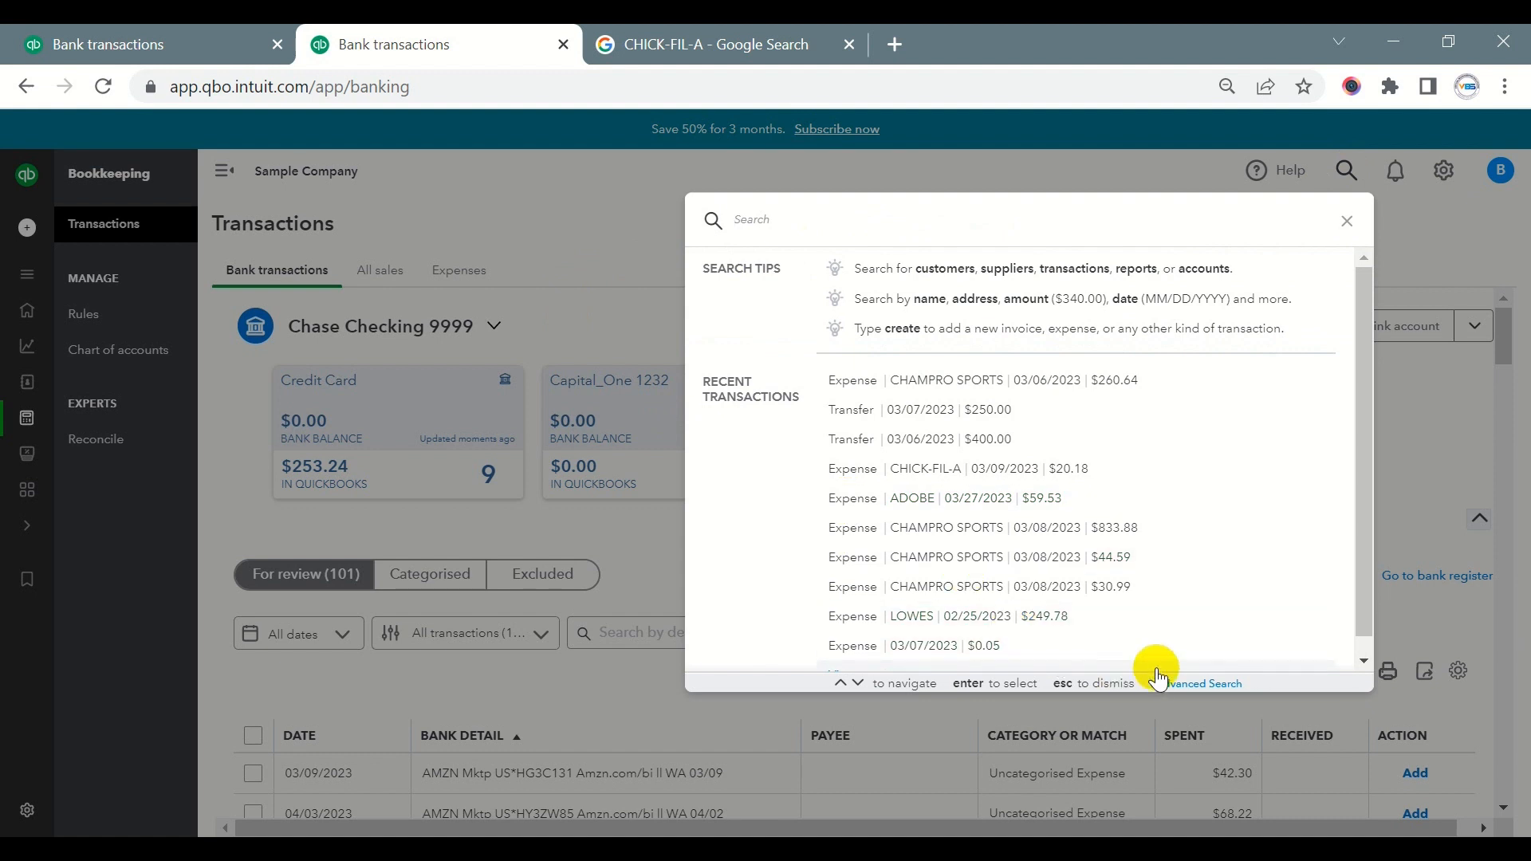
pyautogui.click(1176, 677)
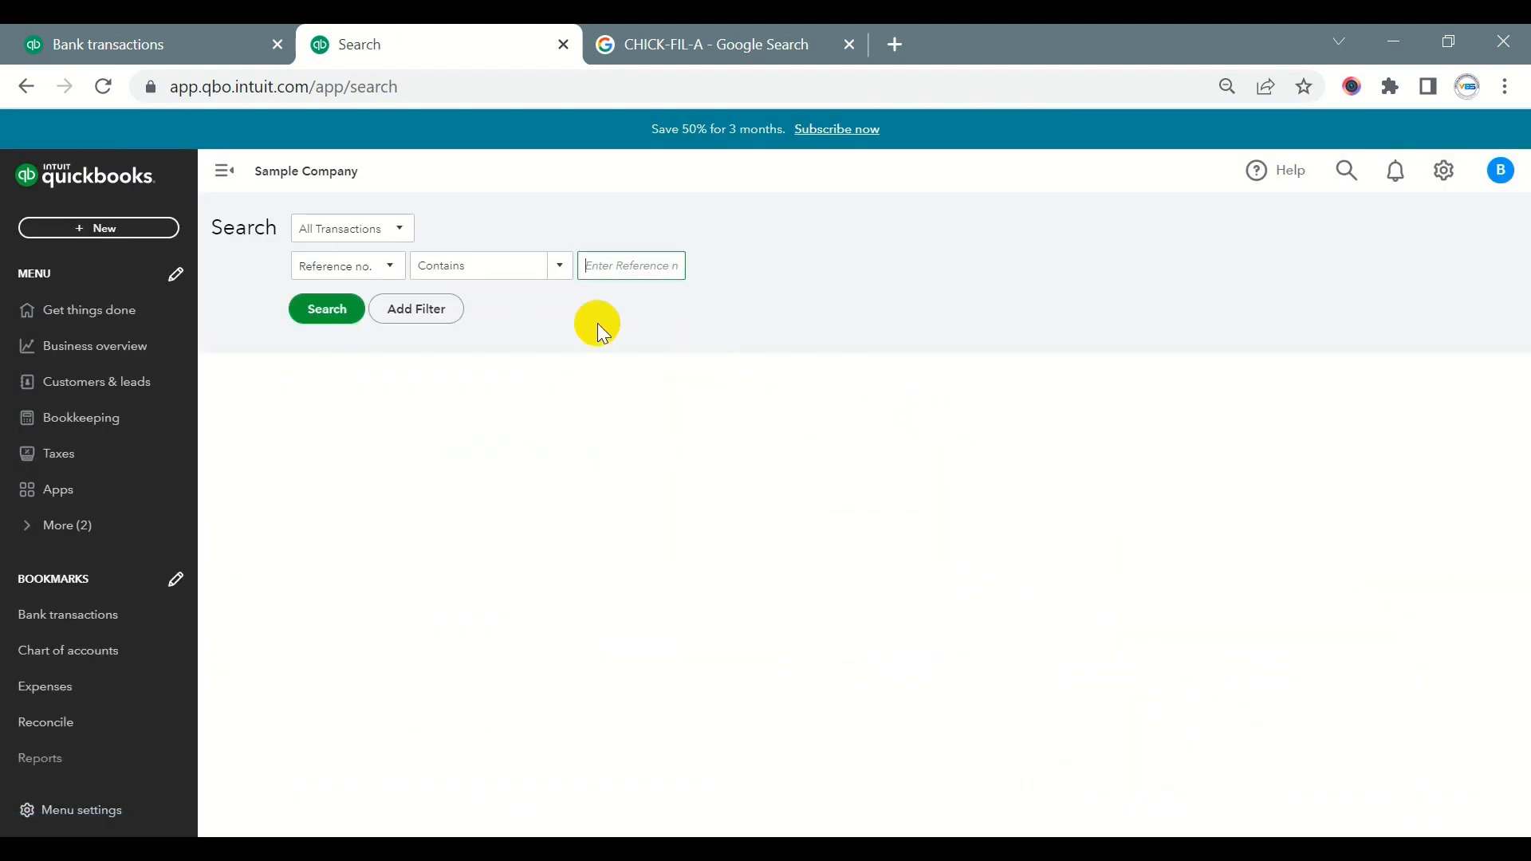
# - Search all transactions for a line description containing CHAMPRO SPORTS
pyautogui.click(390, 268)
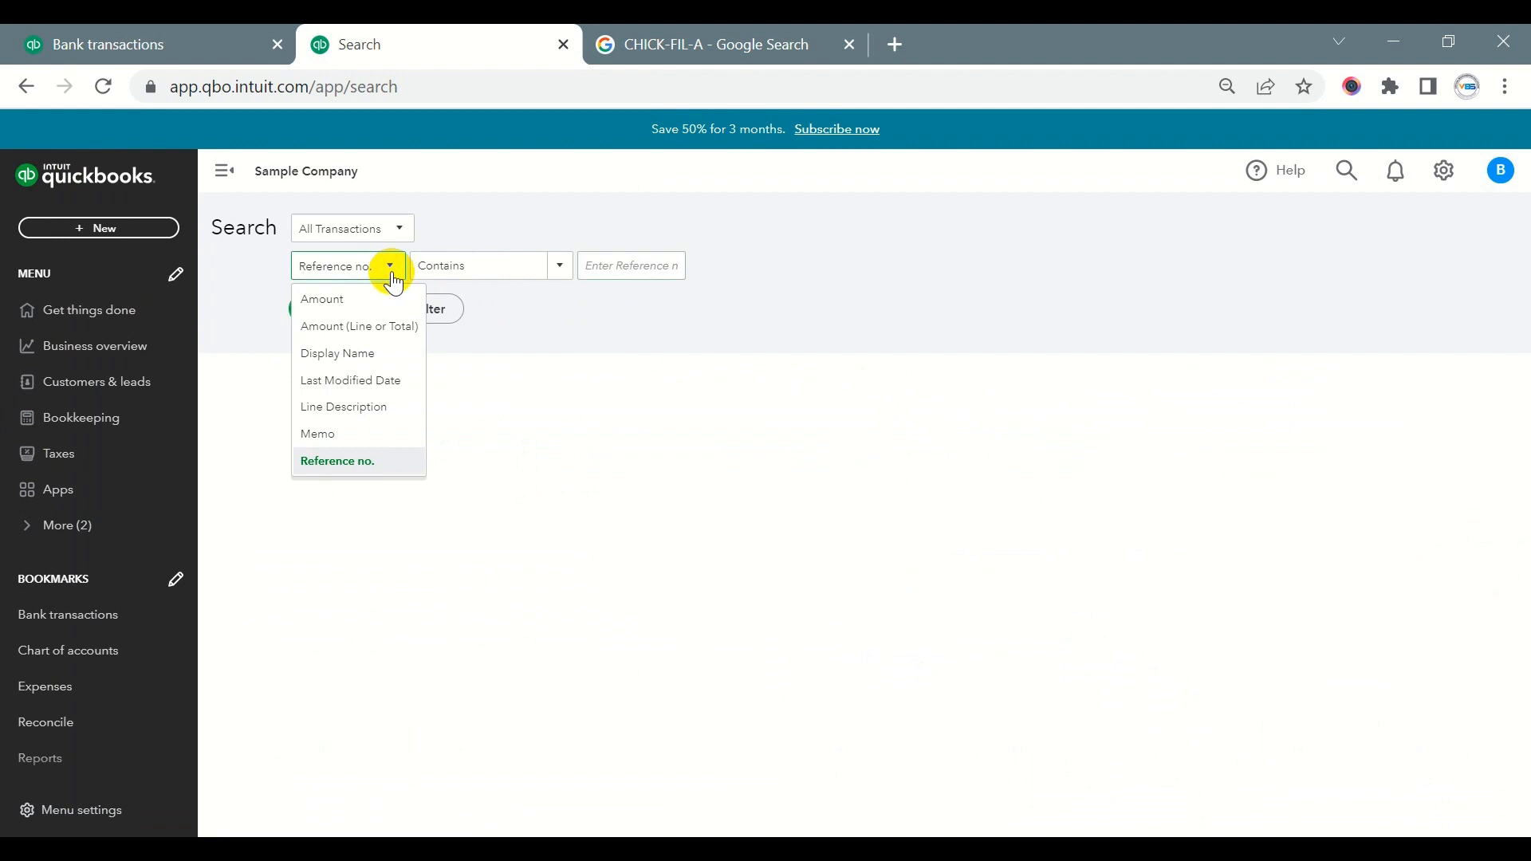
pyautogui.click(365, 407)
pyautogui.click(603, 271)
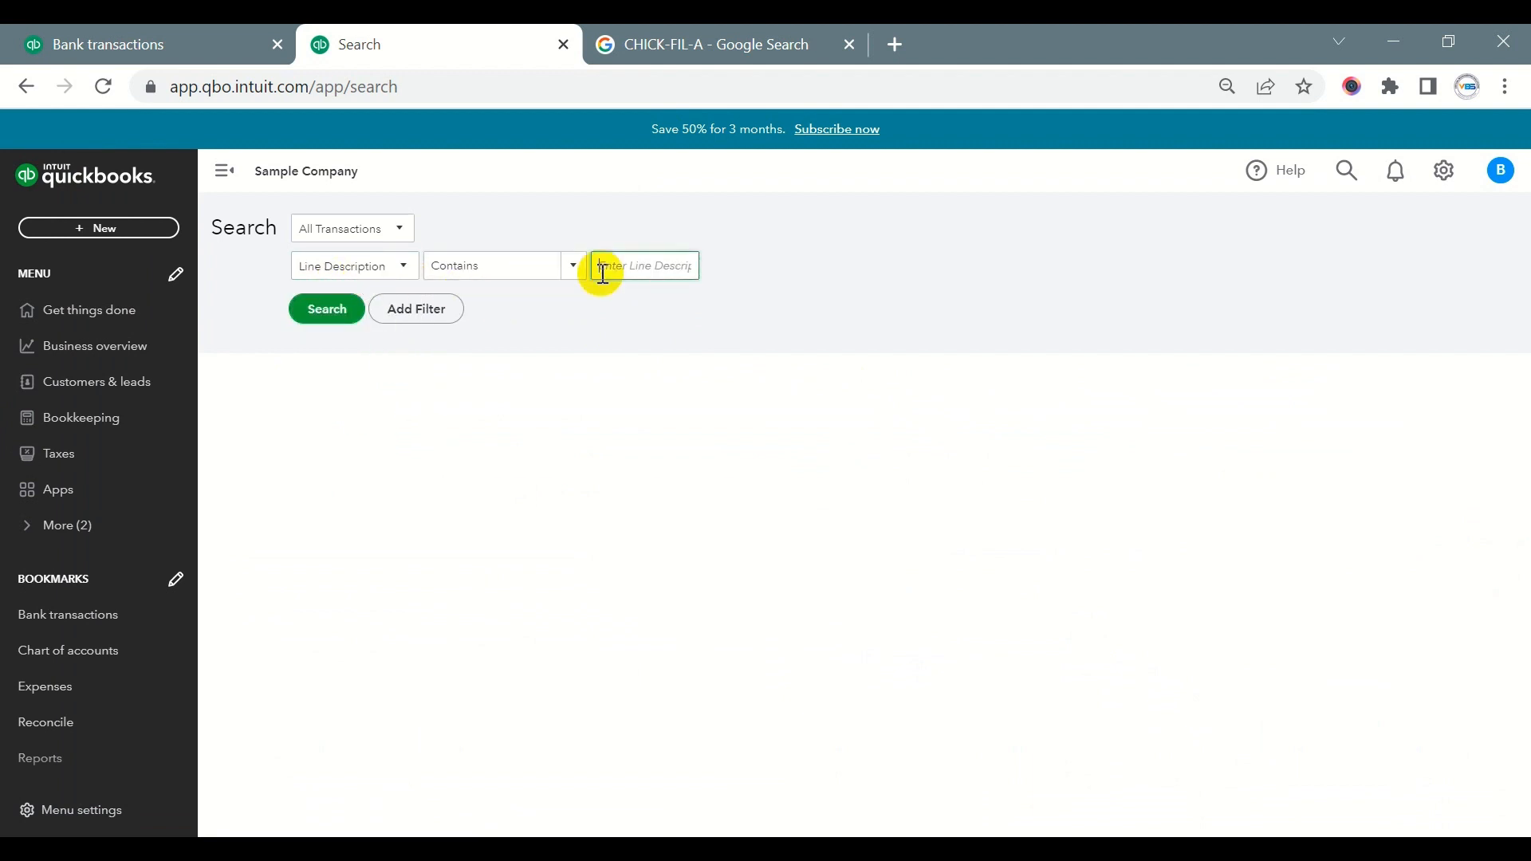
pyautogui.hotkey('ctrl', 'v')
pyautogui.click(317, 307)
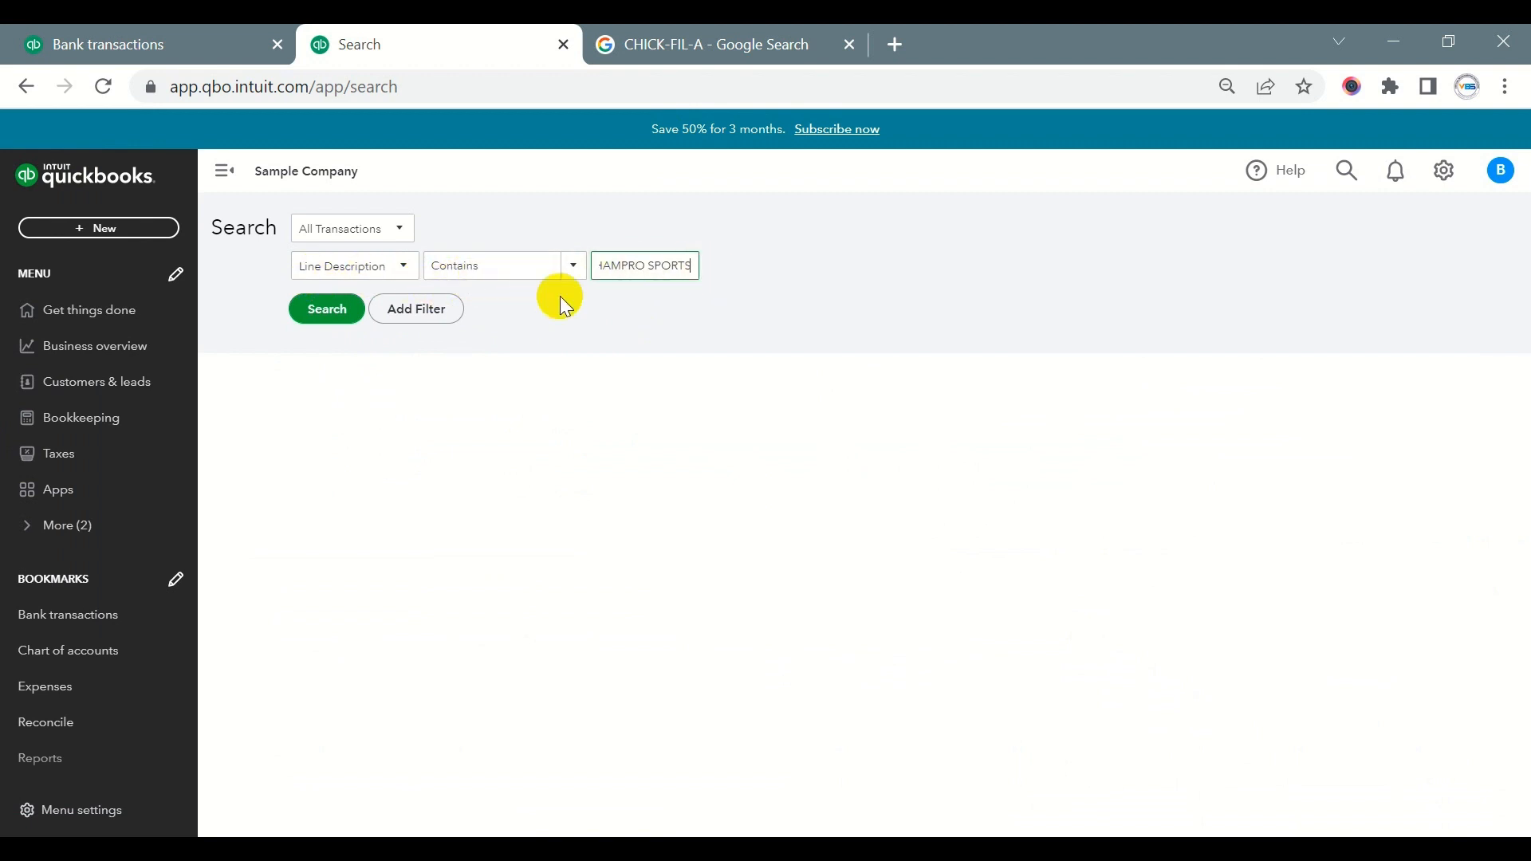
pyautogui.click(335, 307)
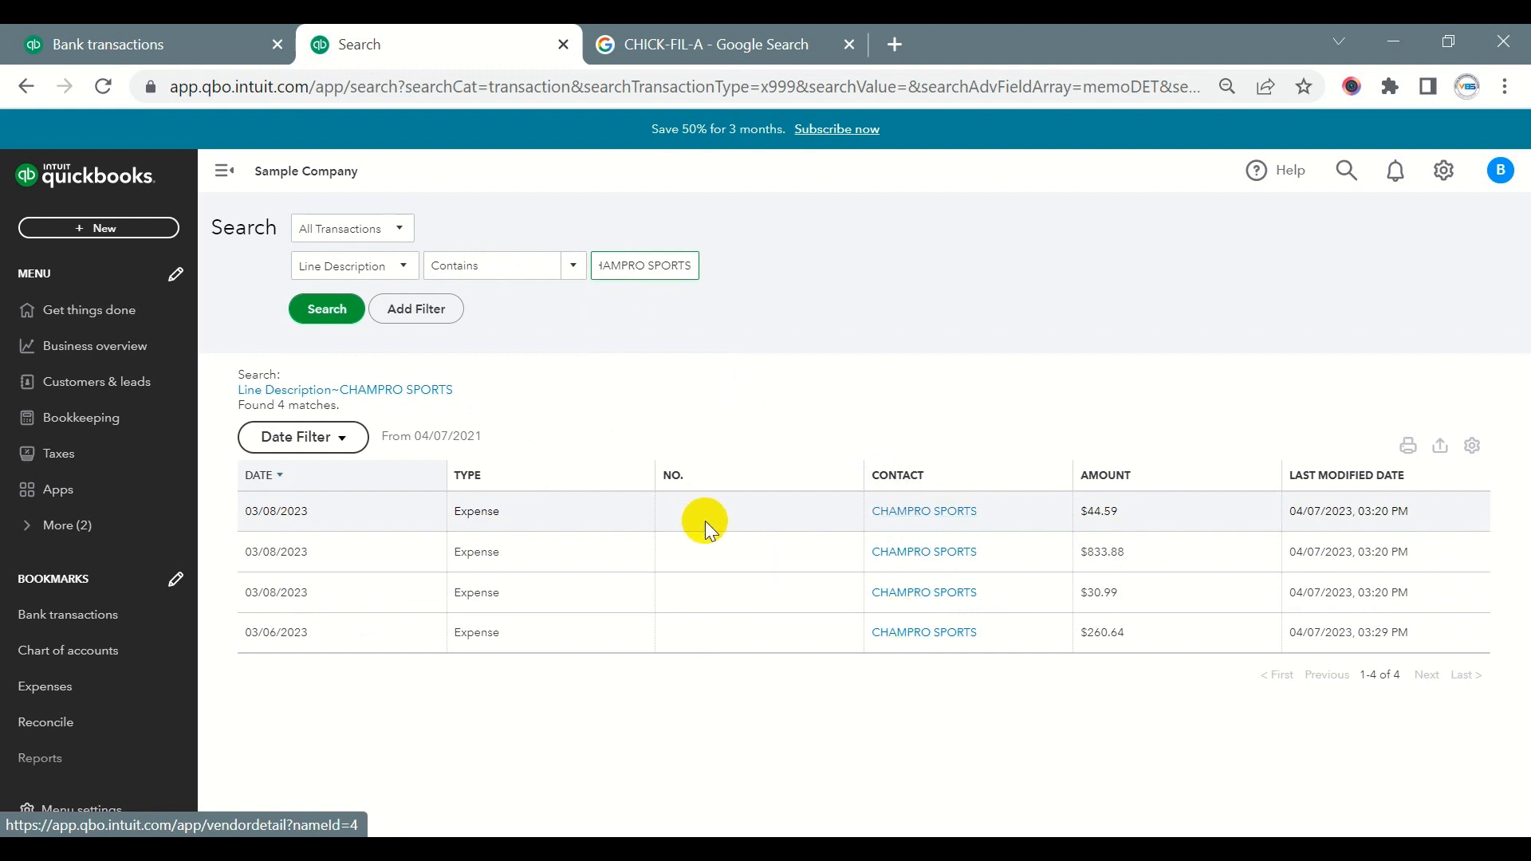
# - View the $44.59 expense and its supplier from the search results, and return to Bank transactions, closing the expanded CHAMPRO SPORTS entry
pyautogui.click(678, 515)
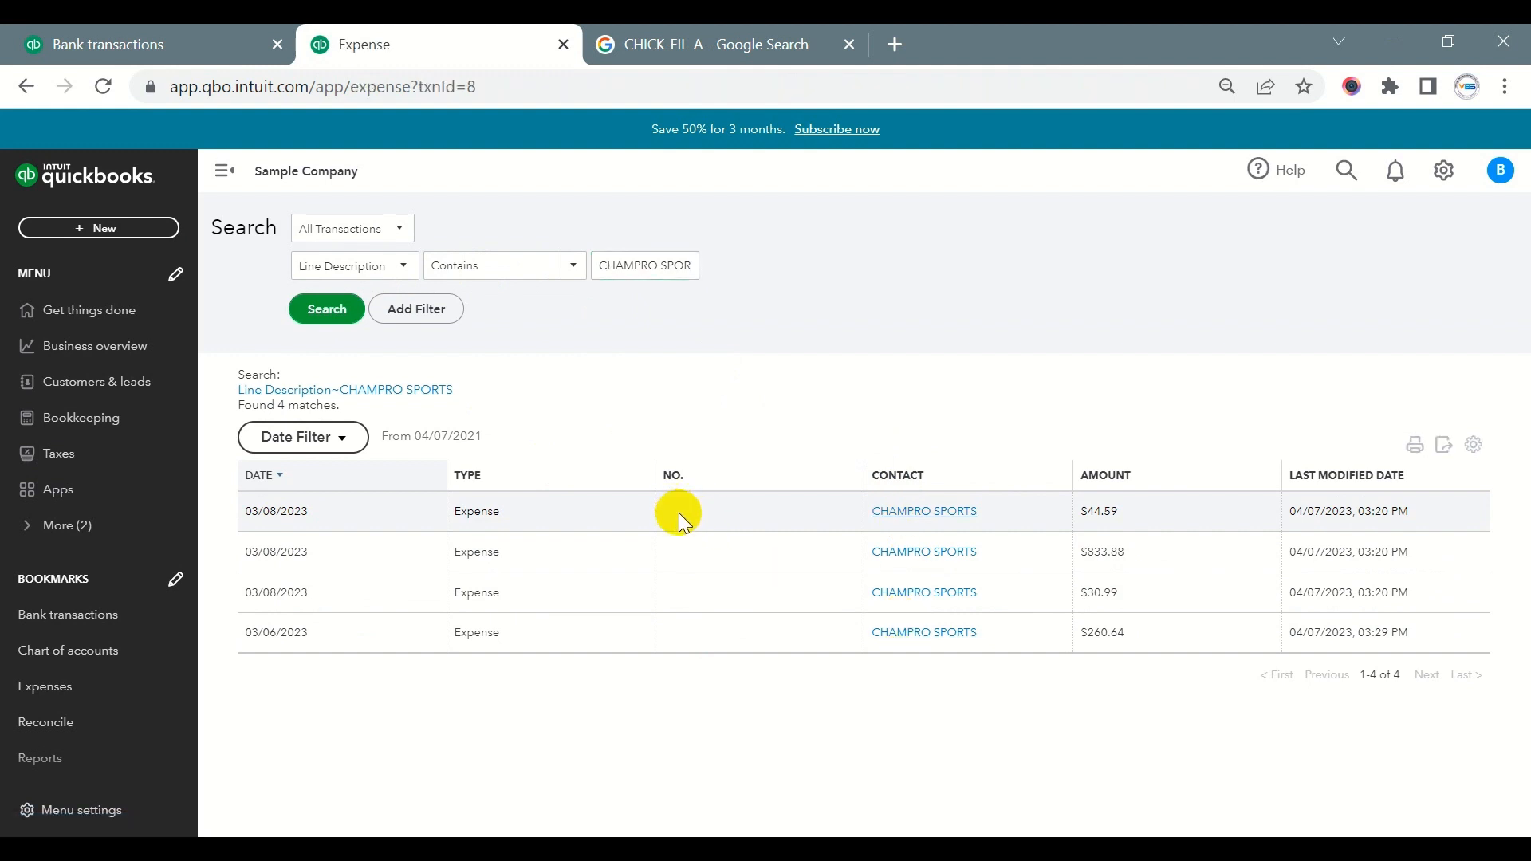
pyautogui.click(871, 514)
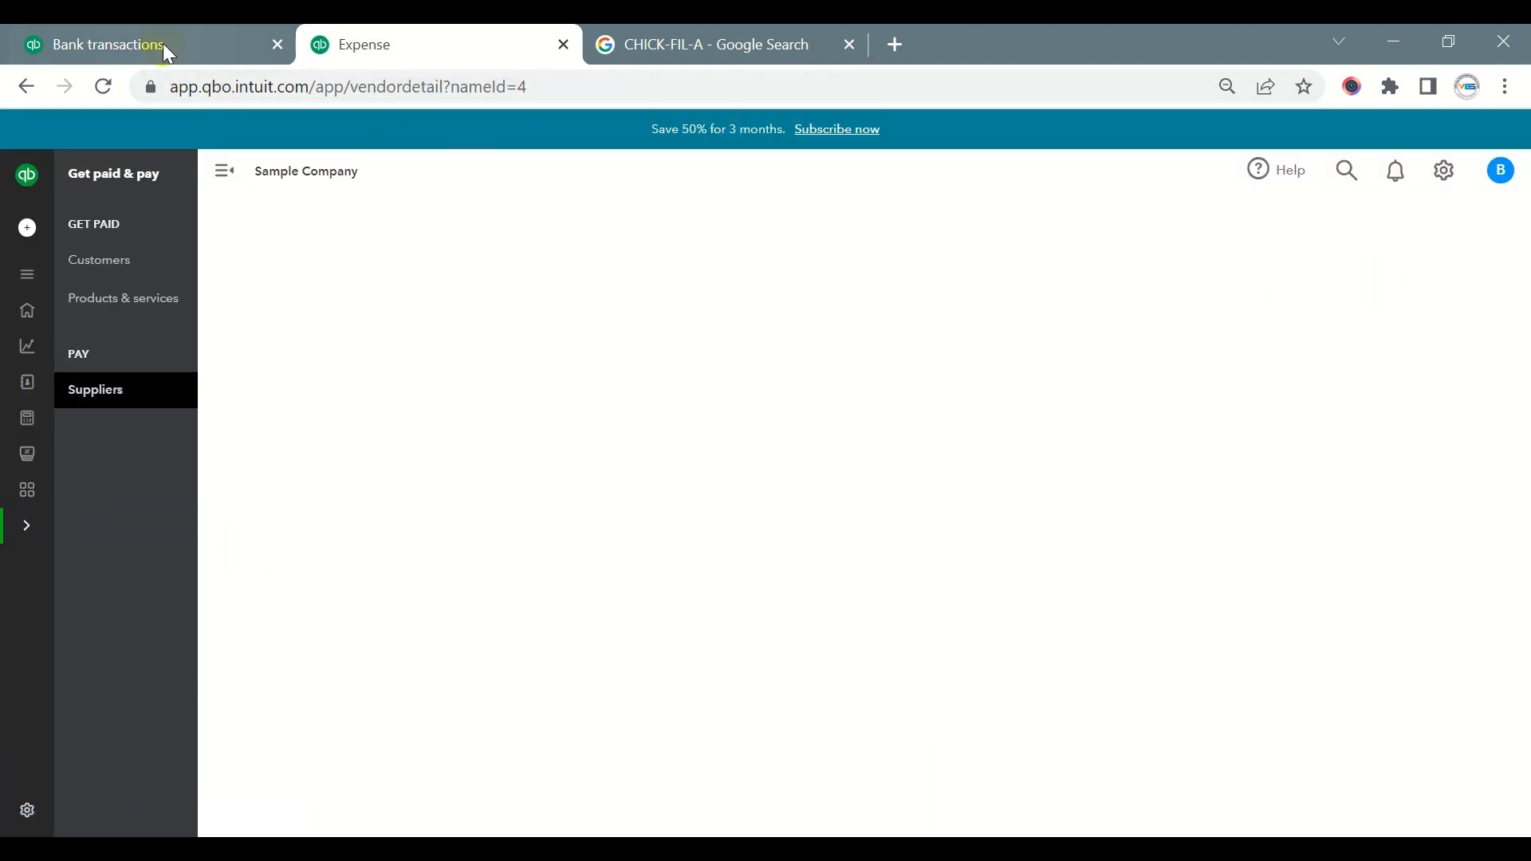
pyautogui.click(163, 45)
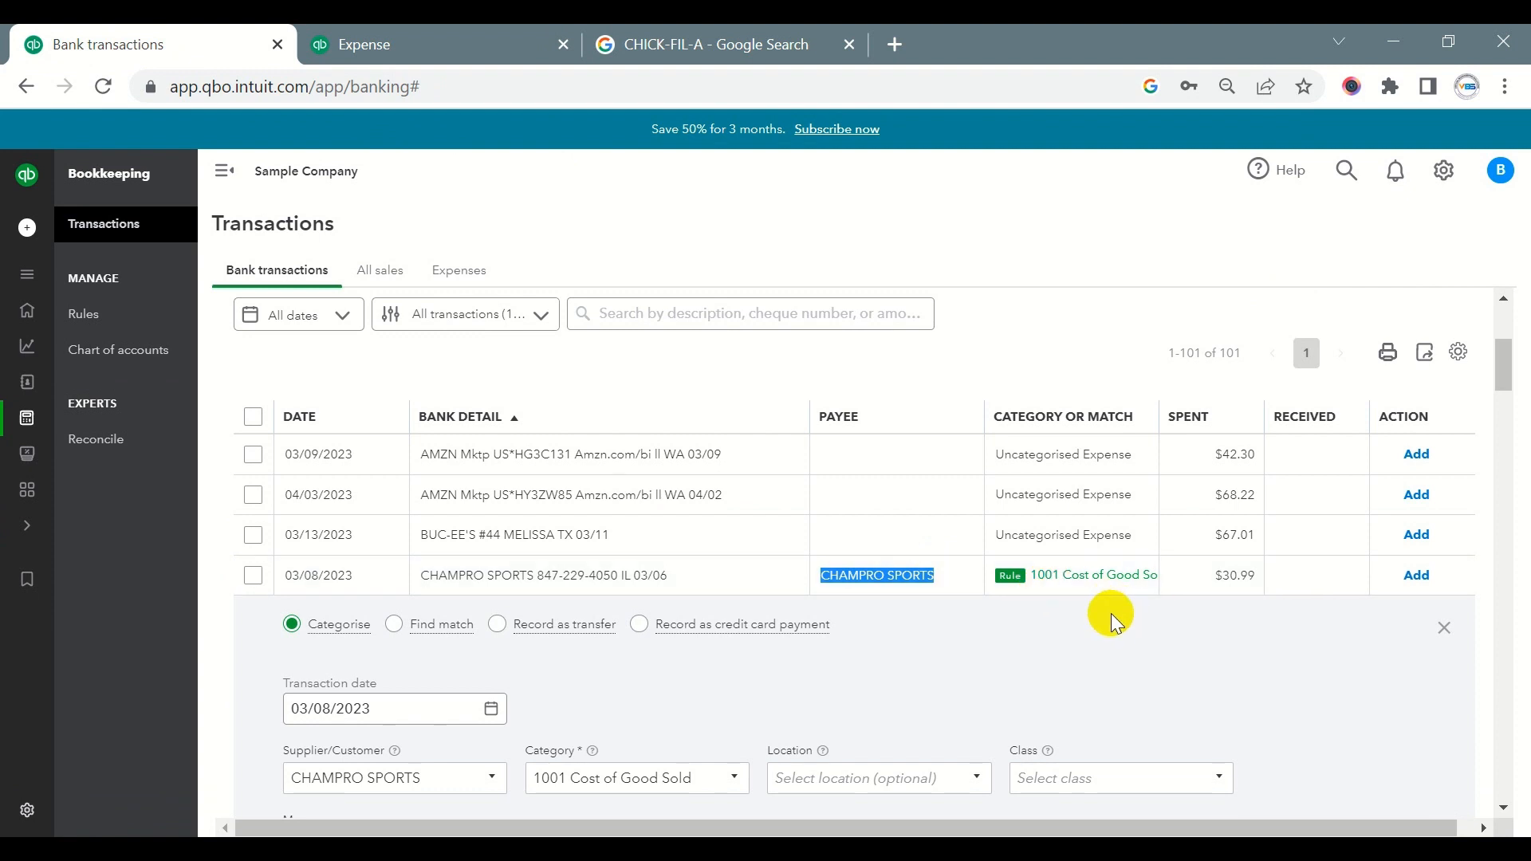
pyautogui.click(1444, 628)
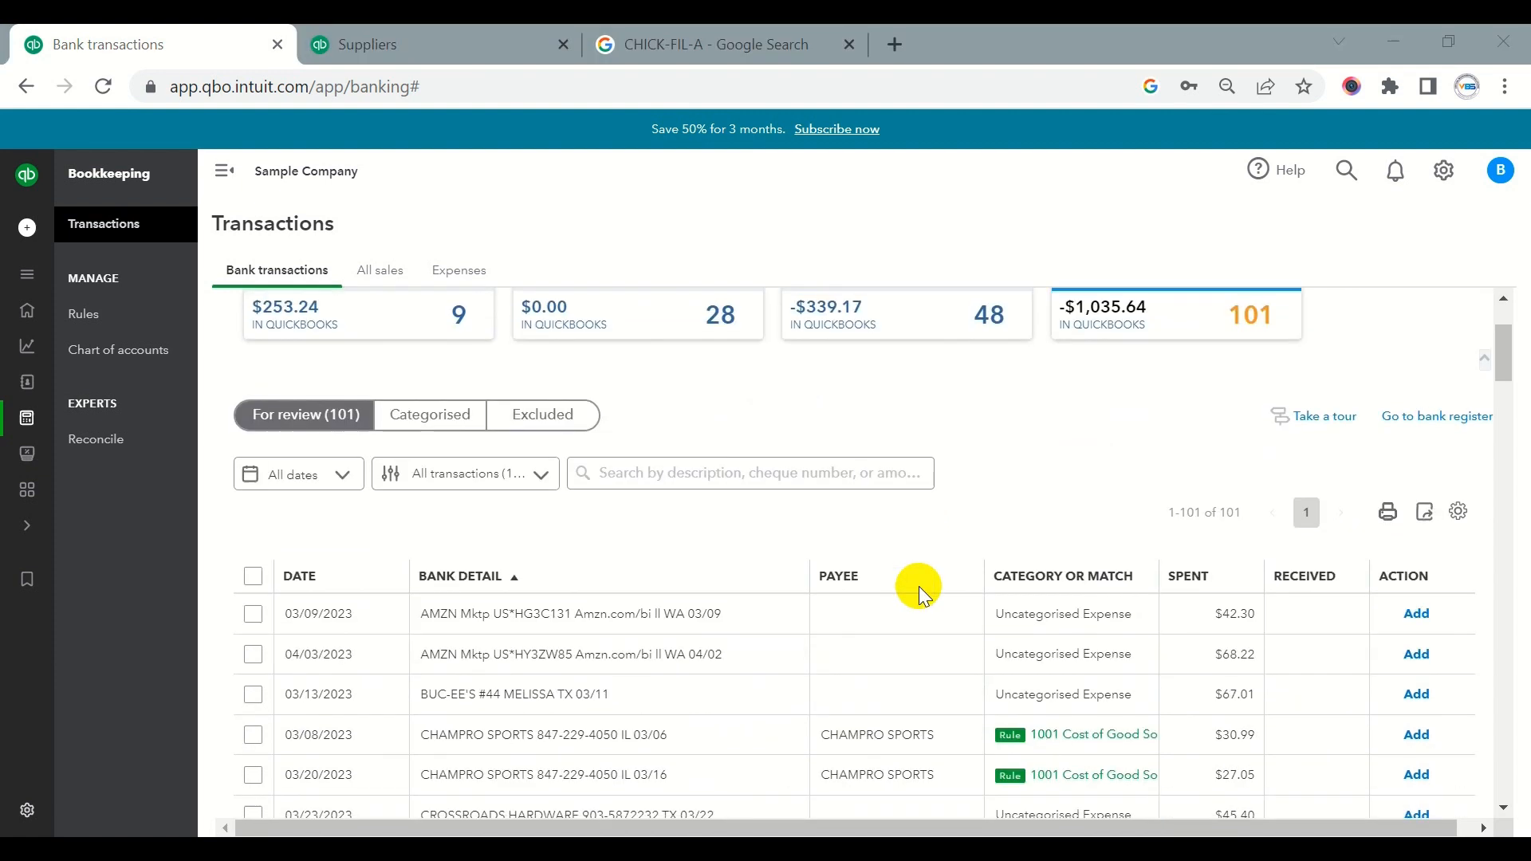
# - Switch to the Chase_Bank 2026 account and locate the remote online deposits in its For review list
pyautogui.scroll(-3, 917, 588)
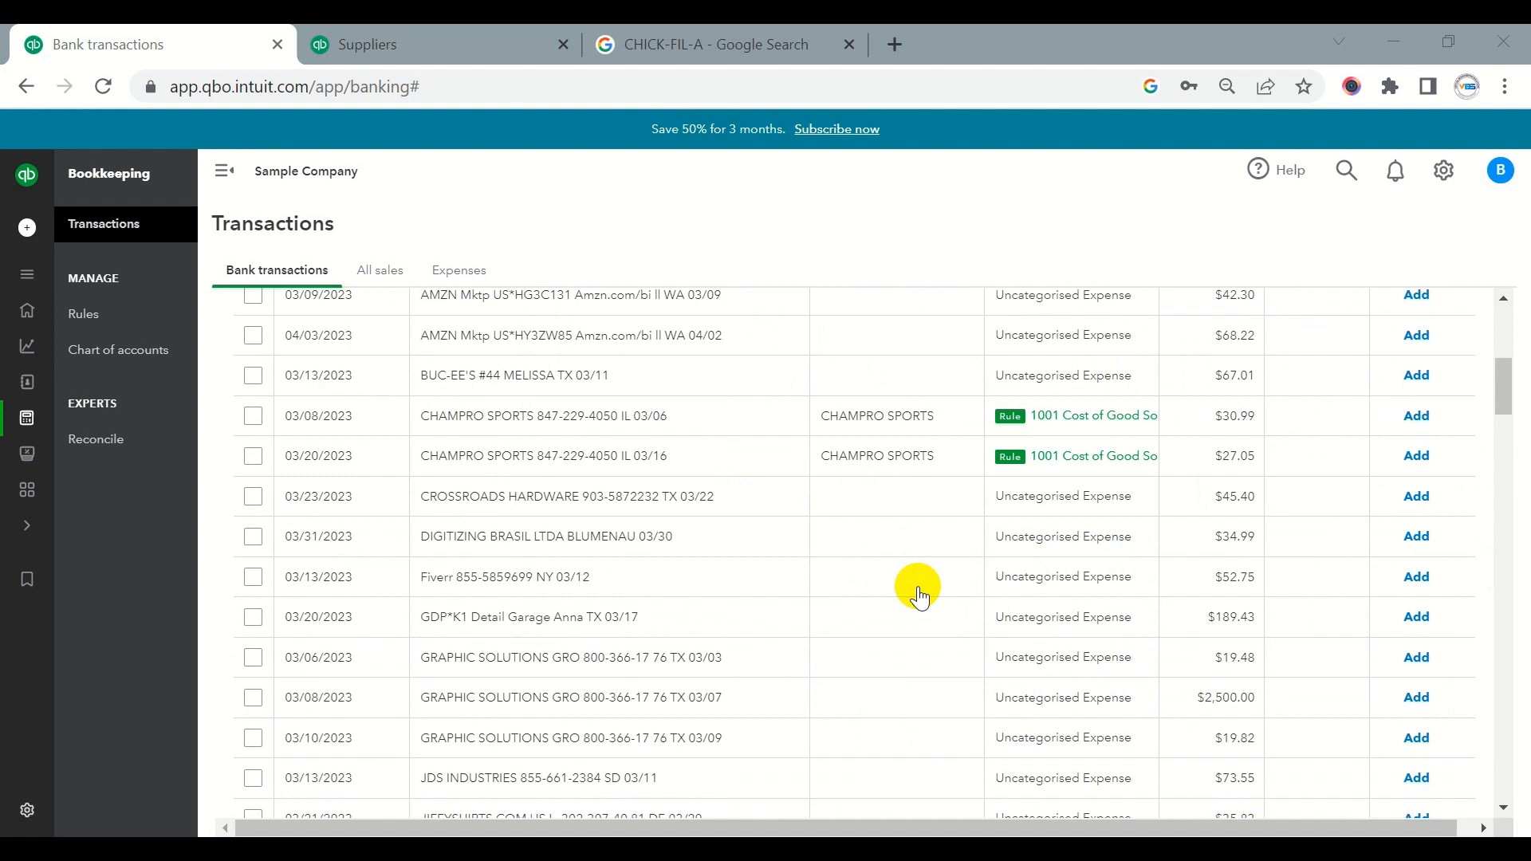
pyautogui.scroll(6, 917, 591)
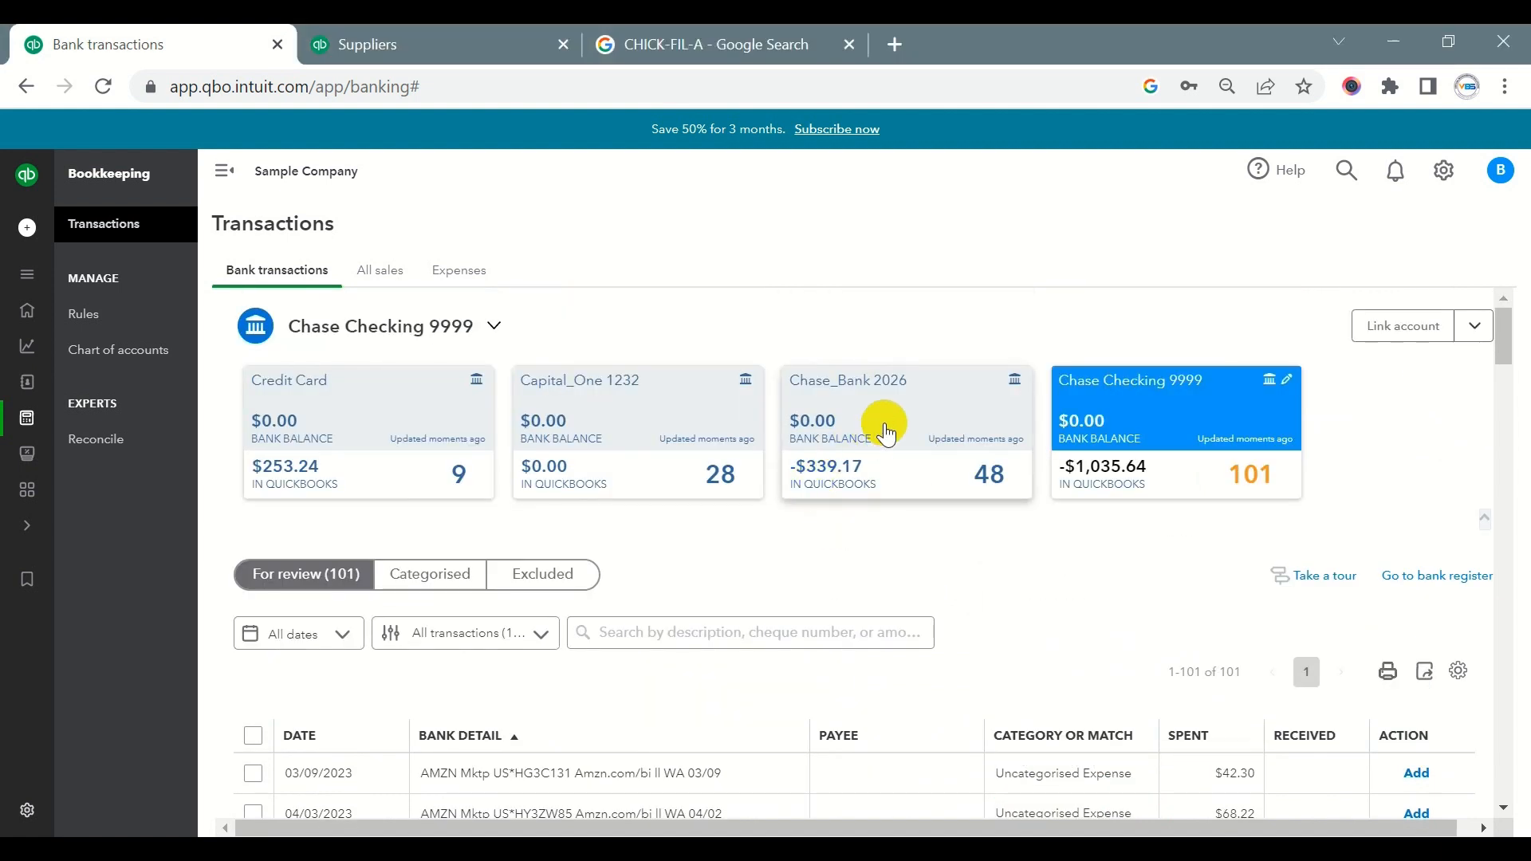
pyautogui.click(887, 433)
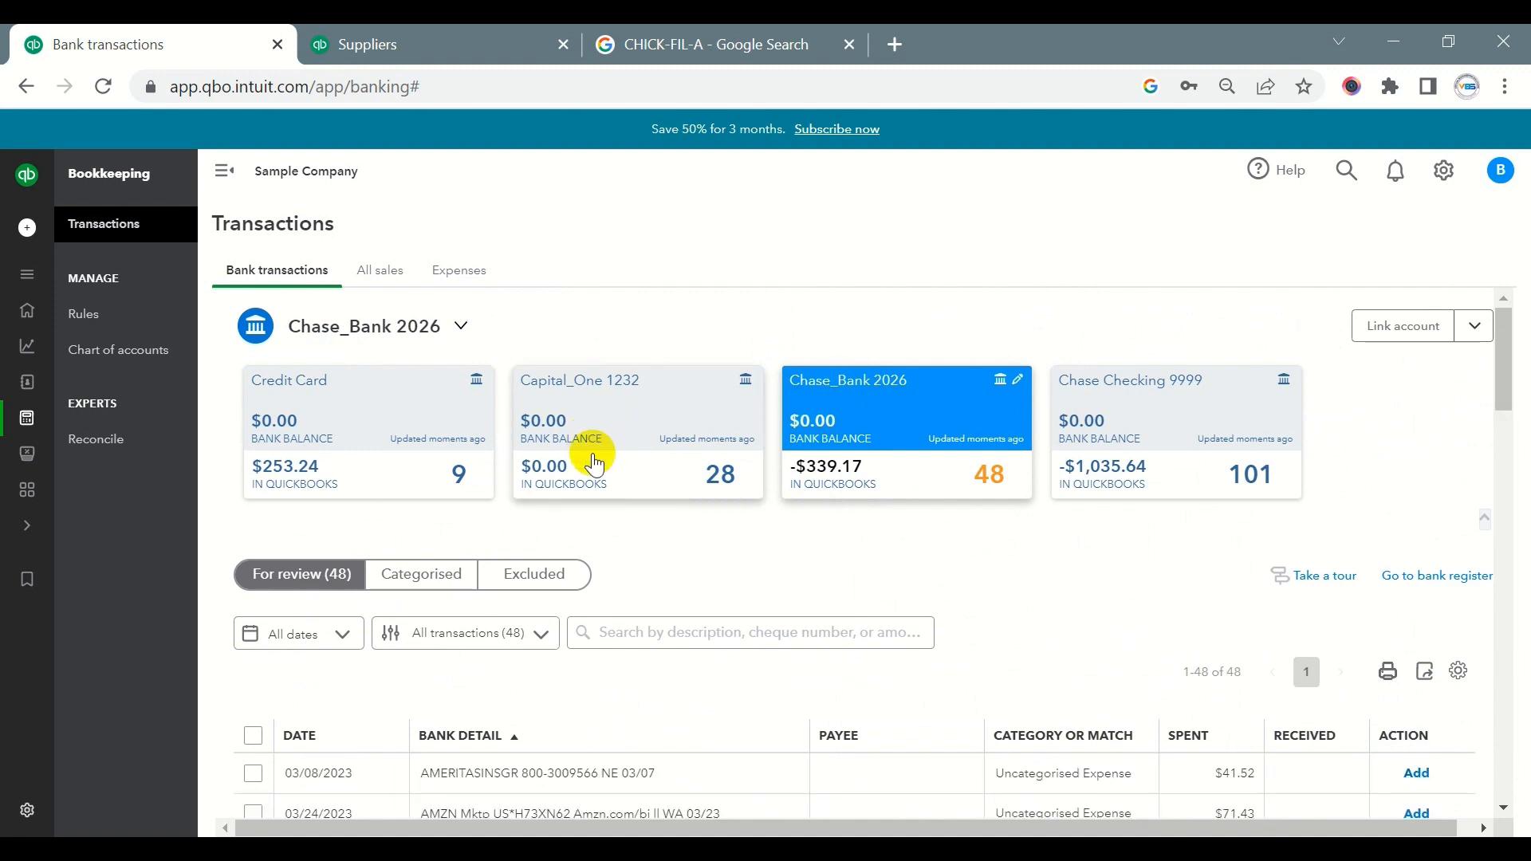
pyautogui.scroll(-13, 625, 454)
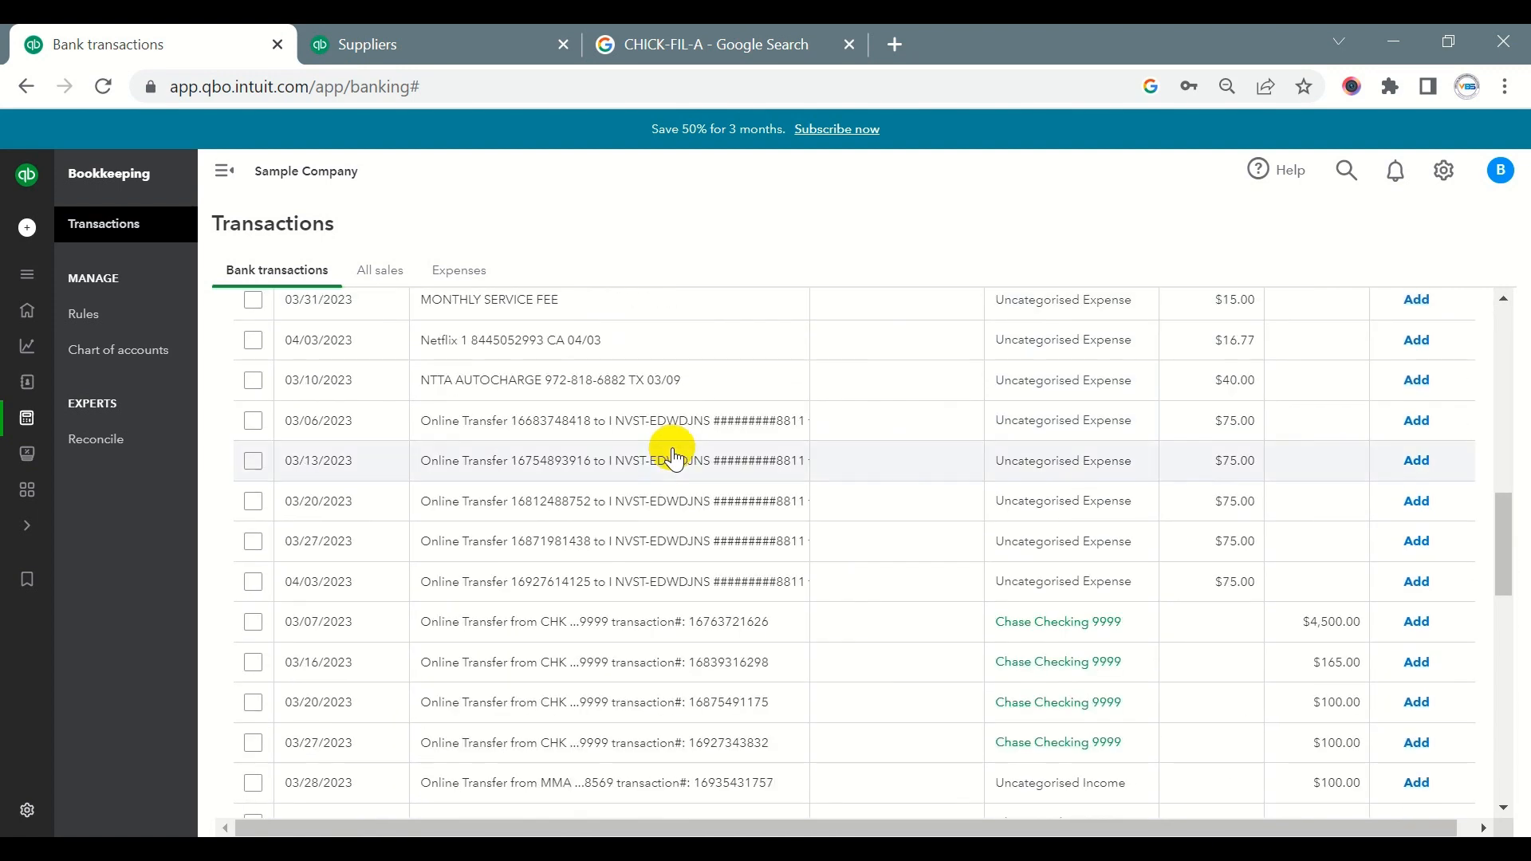
pyautogui.scroll(-10, 673, 458)
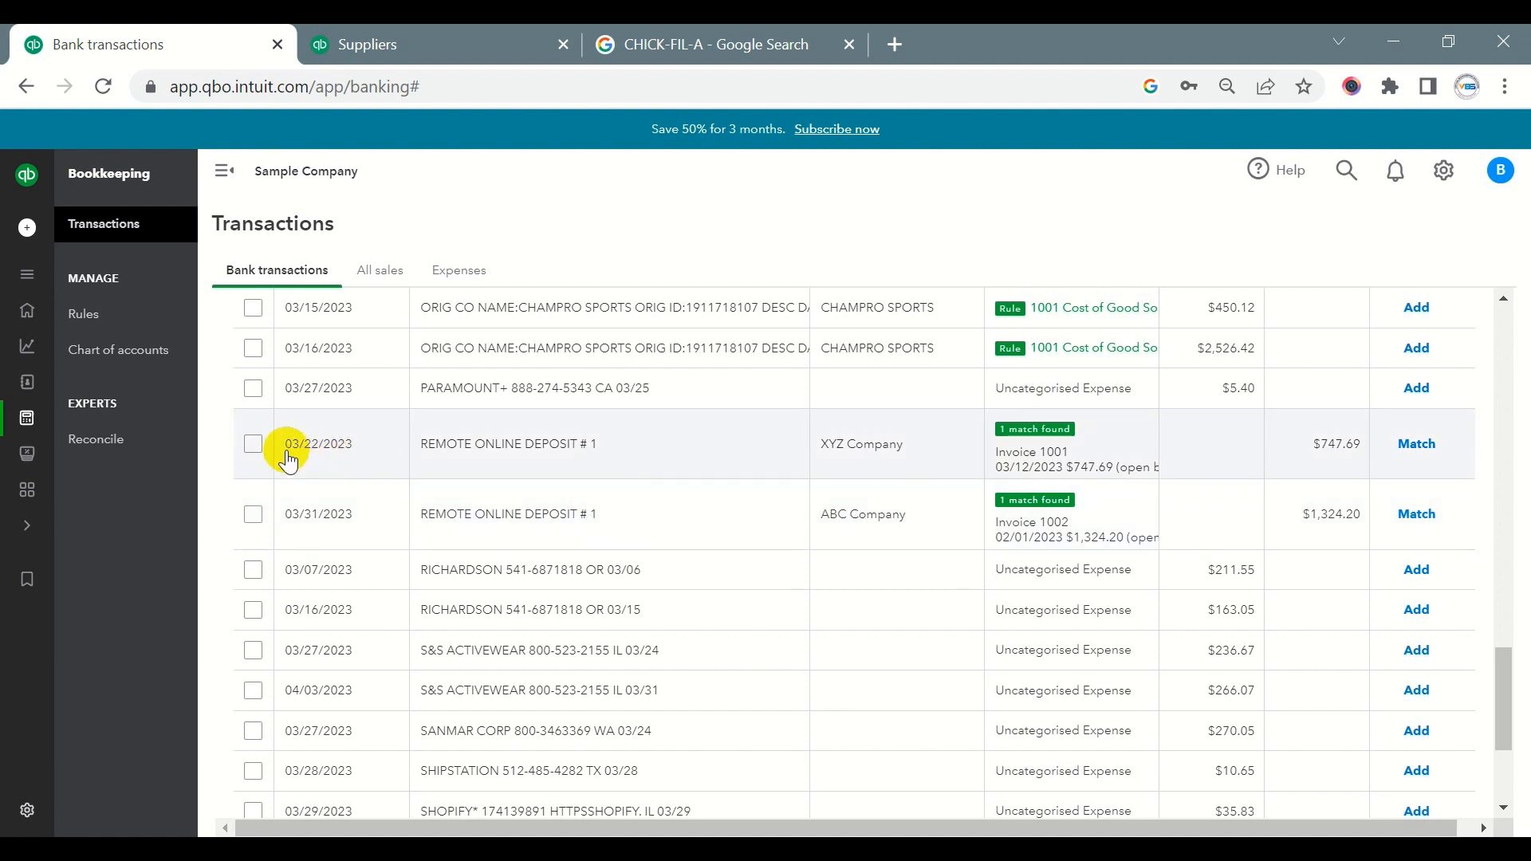
# - Compare the date and amount of the 03/22/2023 XYZ Company deposit with Invoice 1001 and match the two
pyautogui.moveTo(287, 444); pyautogui.dragTo(357, 462)
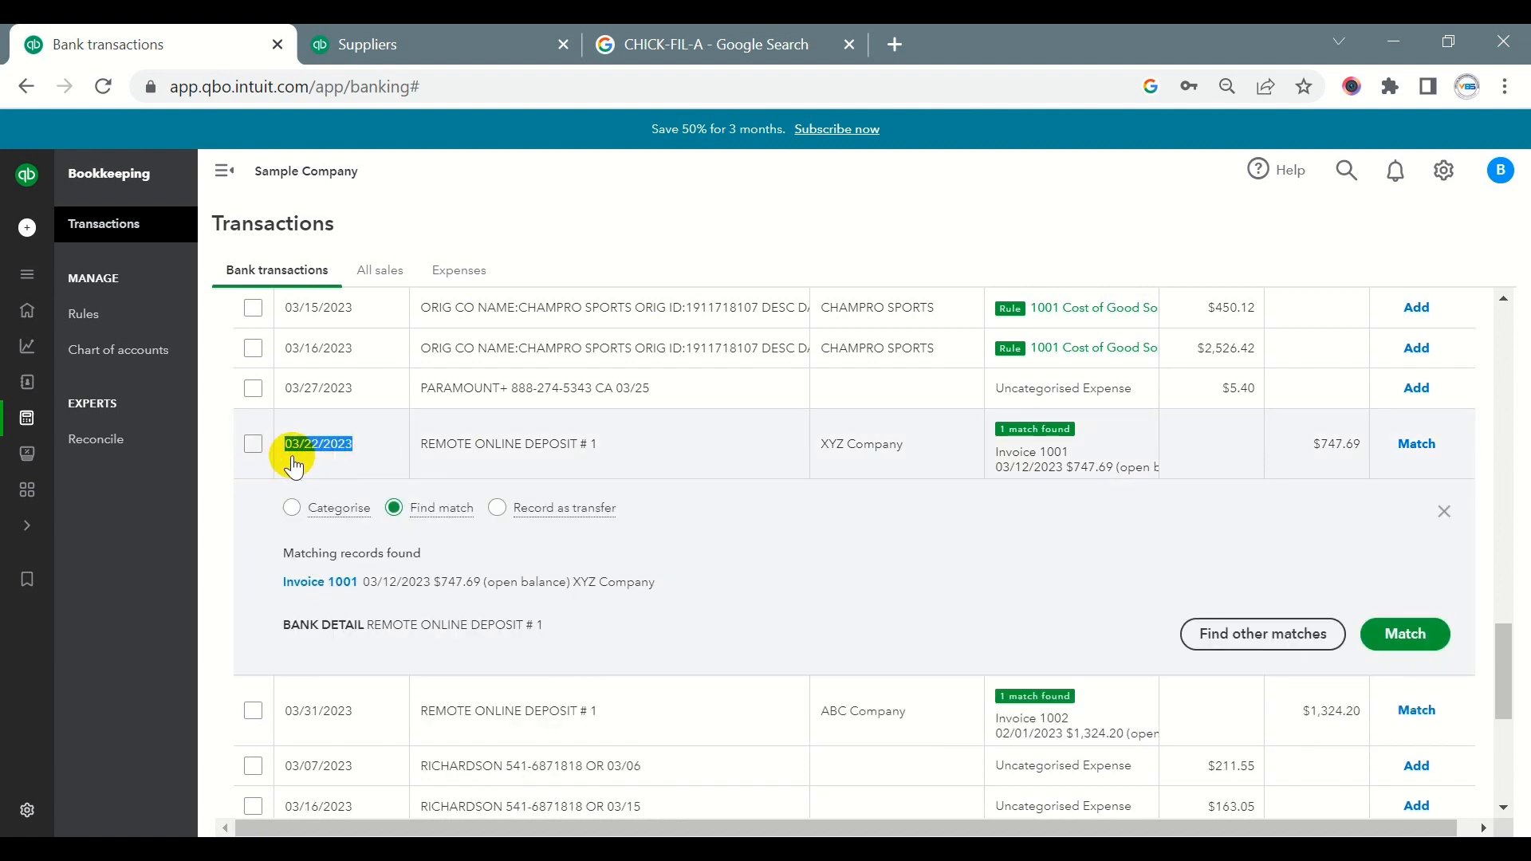
pyautogui.click(1445, 511)
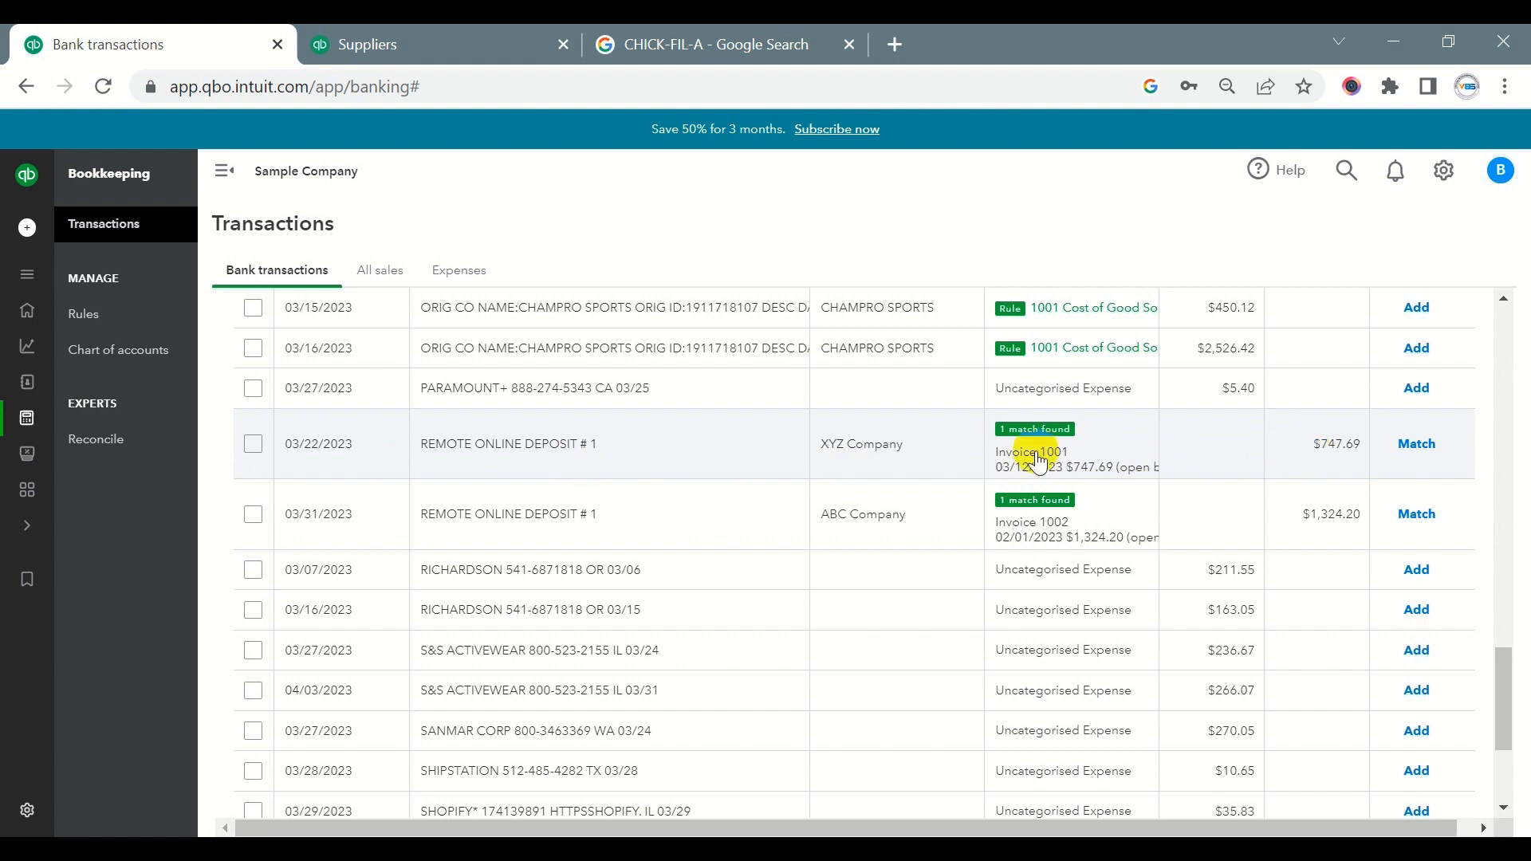
pyautogui.moveTo(1073, 469); pyautogui.dragTo(1094, 468)
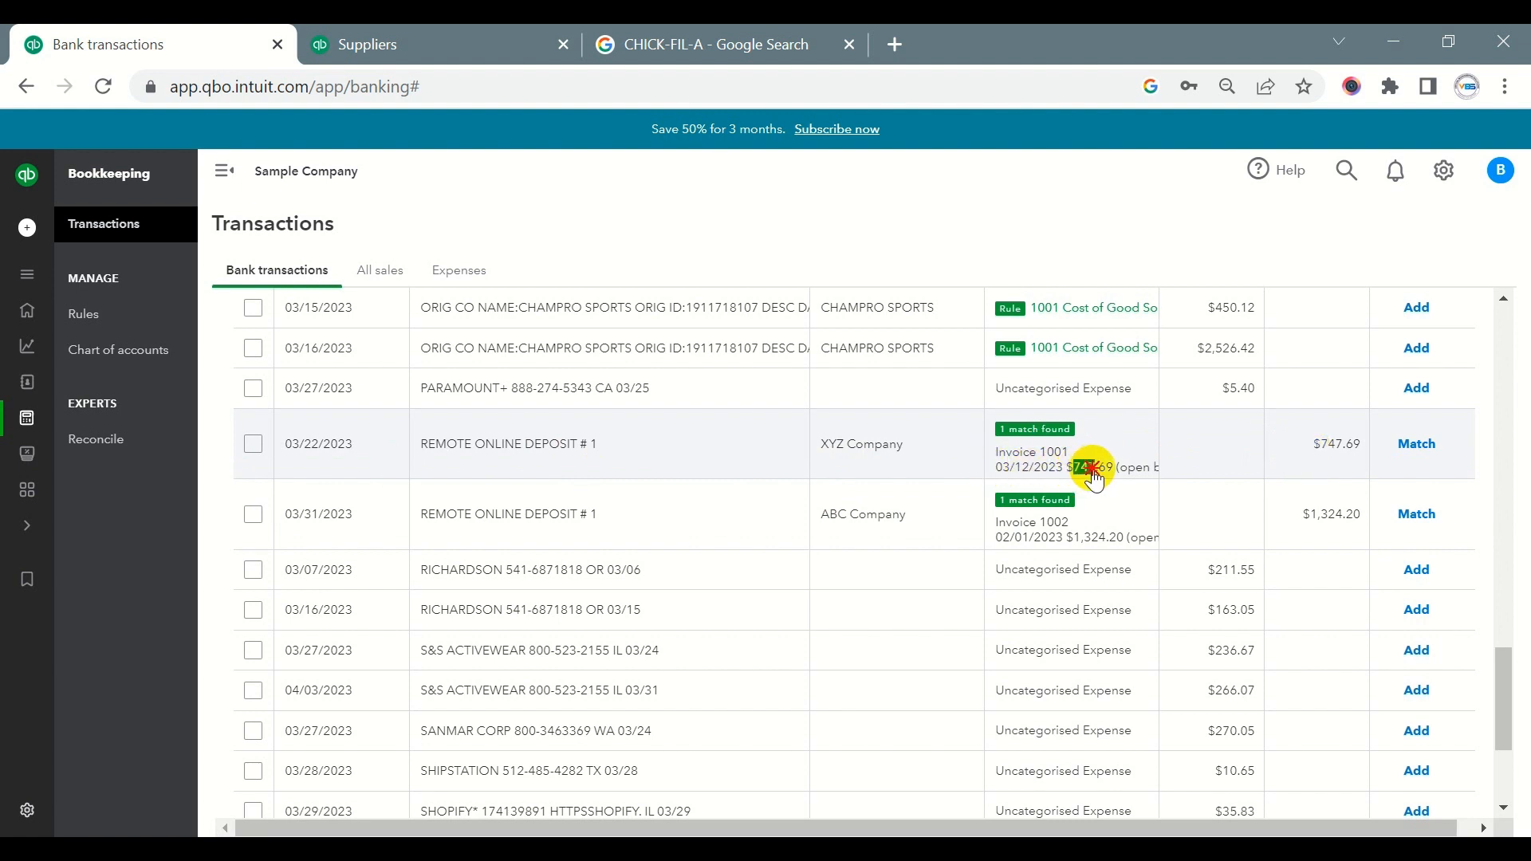
pyautogui.doubleClick(1341, 444)
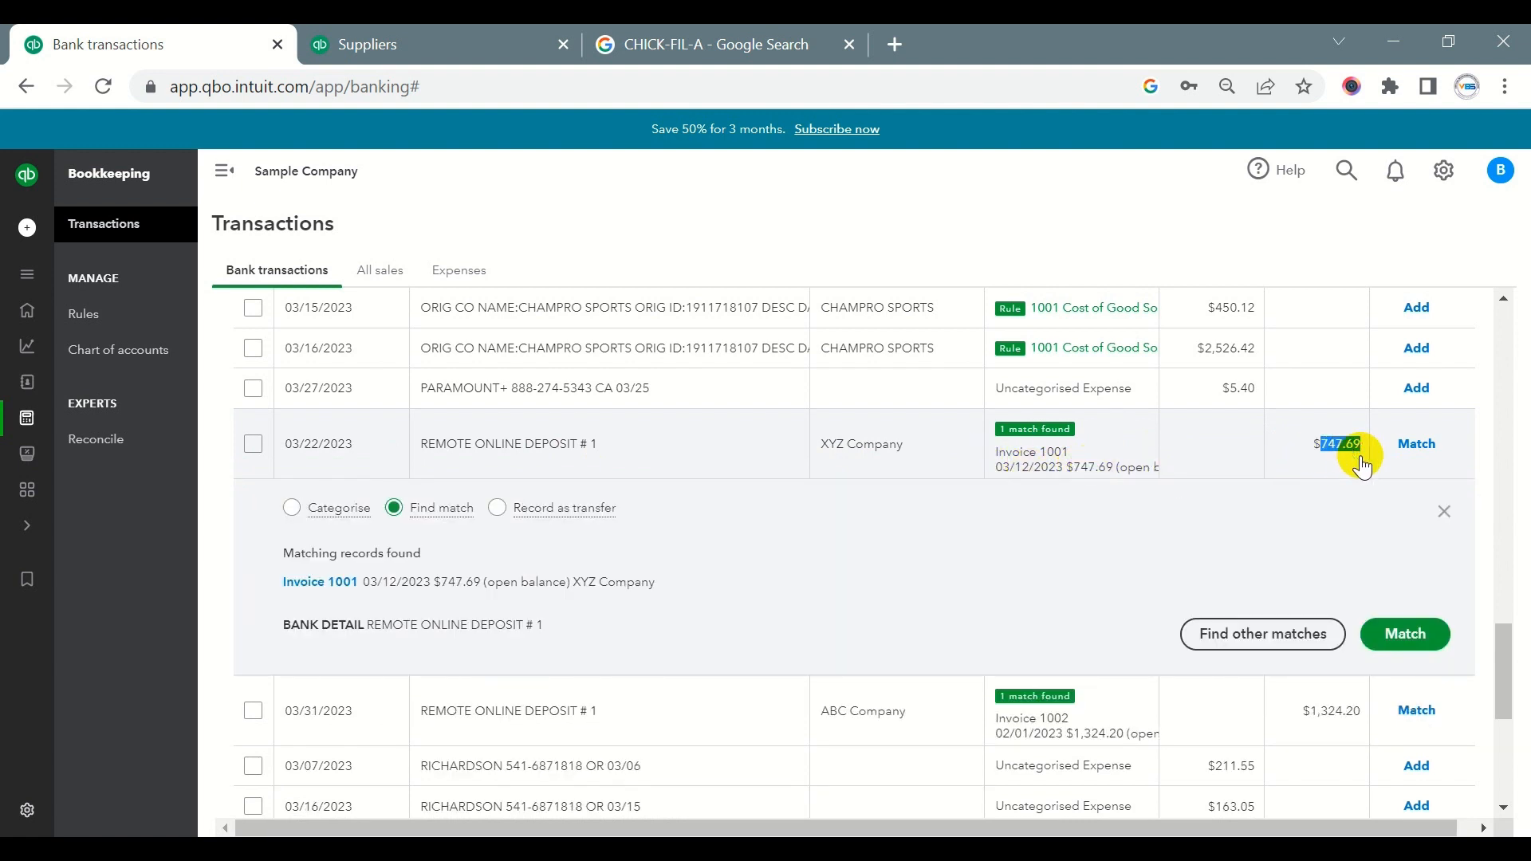
pyautogui.click(1416, 443)
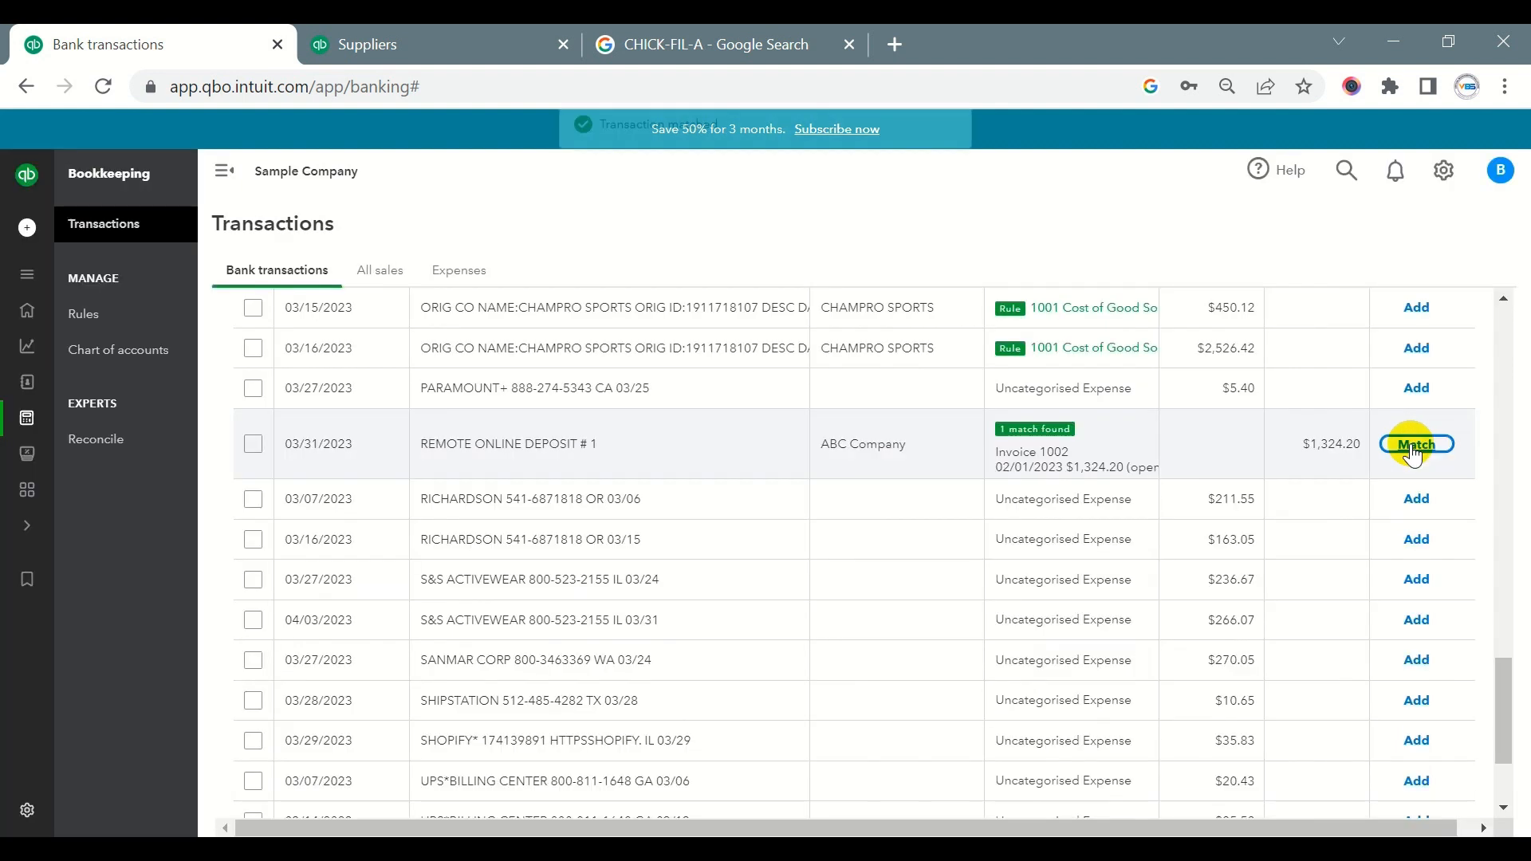
# - Review the bank detail of the 03/31/2023 ABC Company deposit for $1,324.20 and match it to Invoice 1002
pyautogui.click(1314, 448)
pyautogui.moveTo(1314, 449); pyautogui.dragTo(1354, 456)
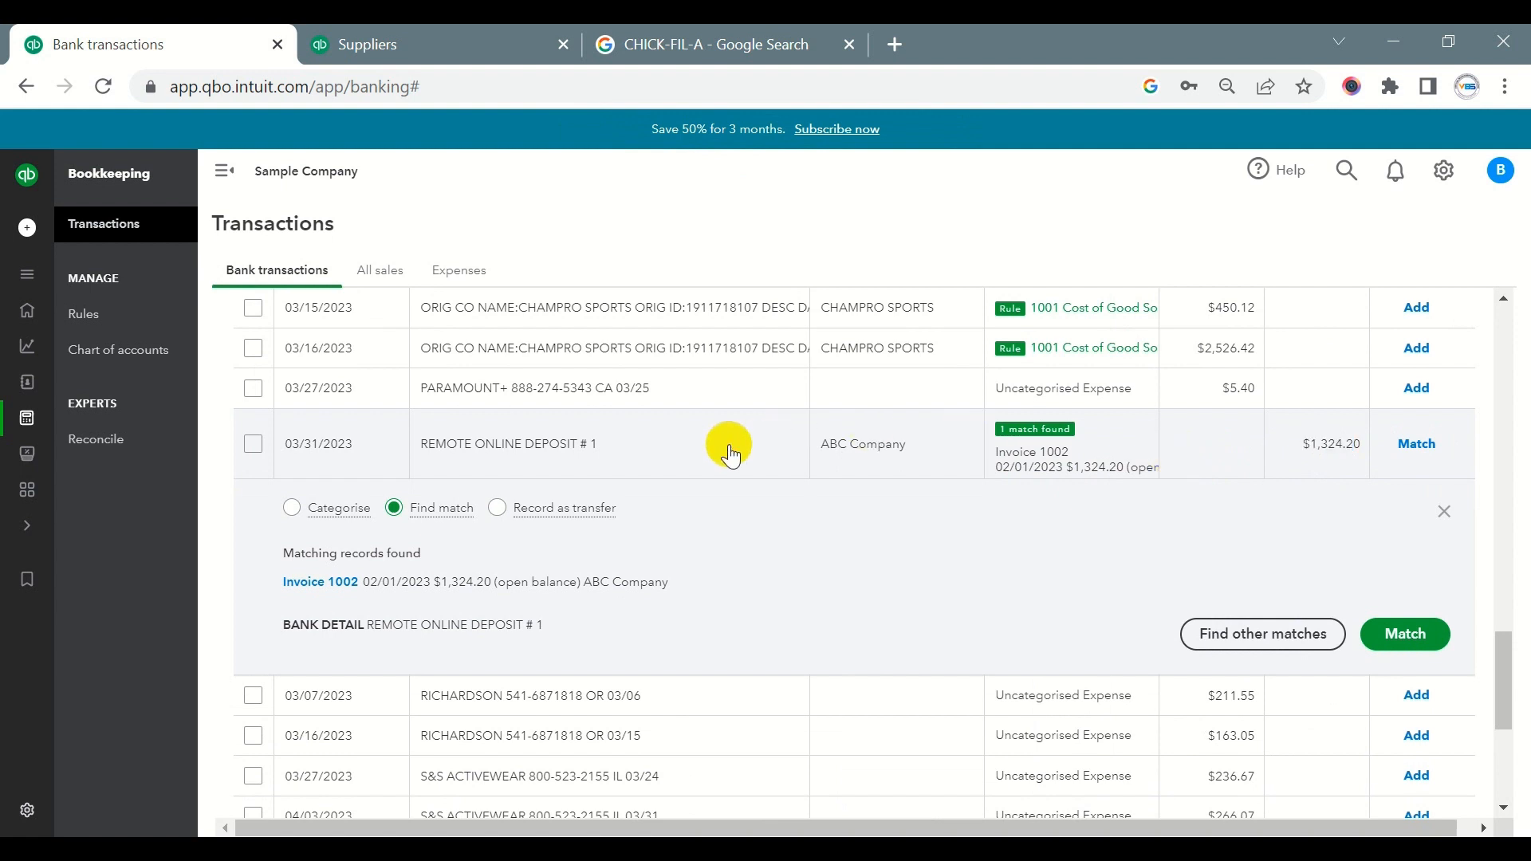
pyautogui.click(559, 460)
pyautogui.click(530, 446)
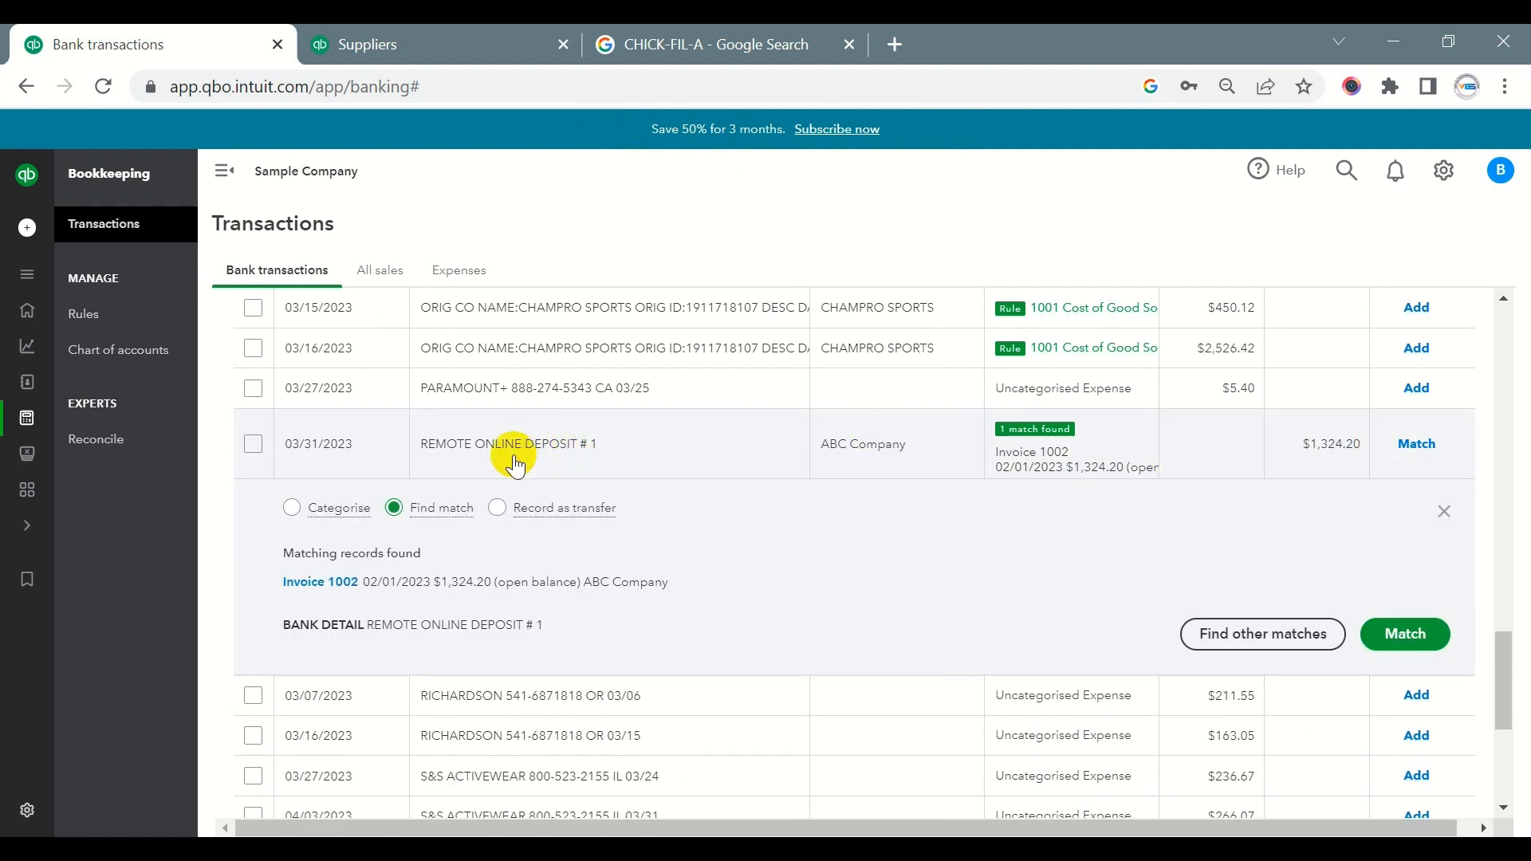
pyautogui.click(393, 515)
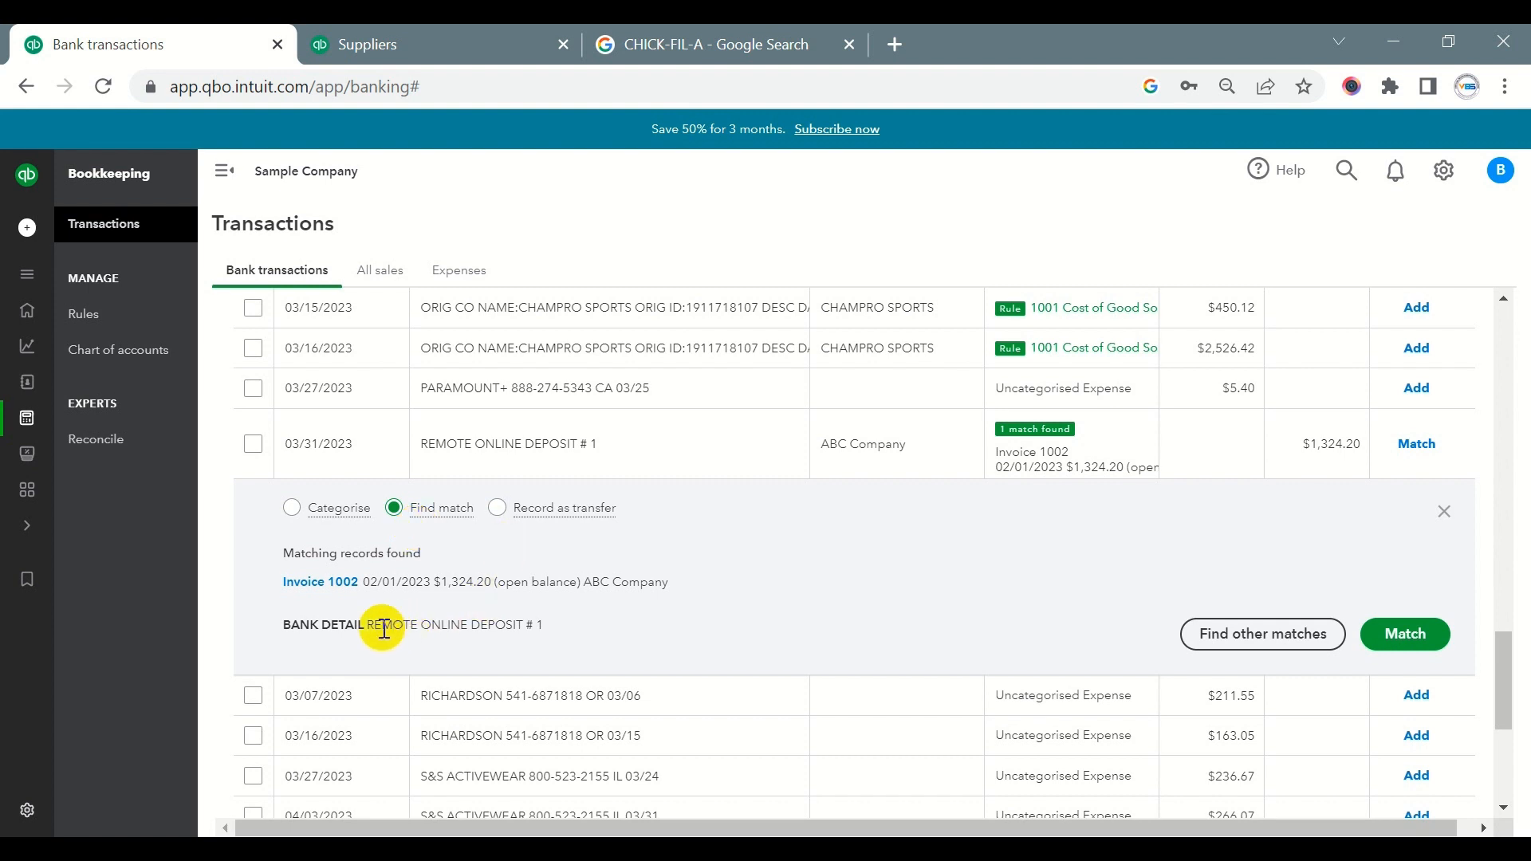
pyautogui.moveTo(373, 622); pyautogui.dragTo(561, 620)
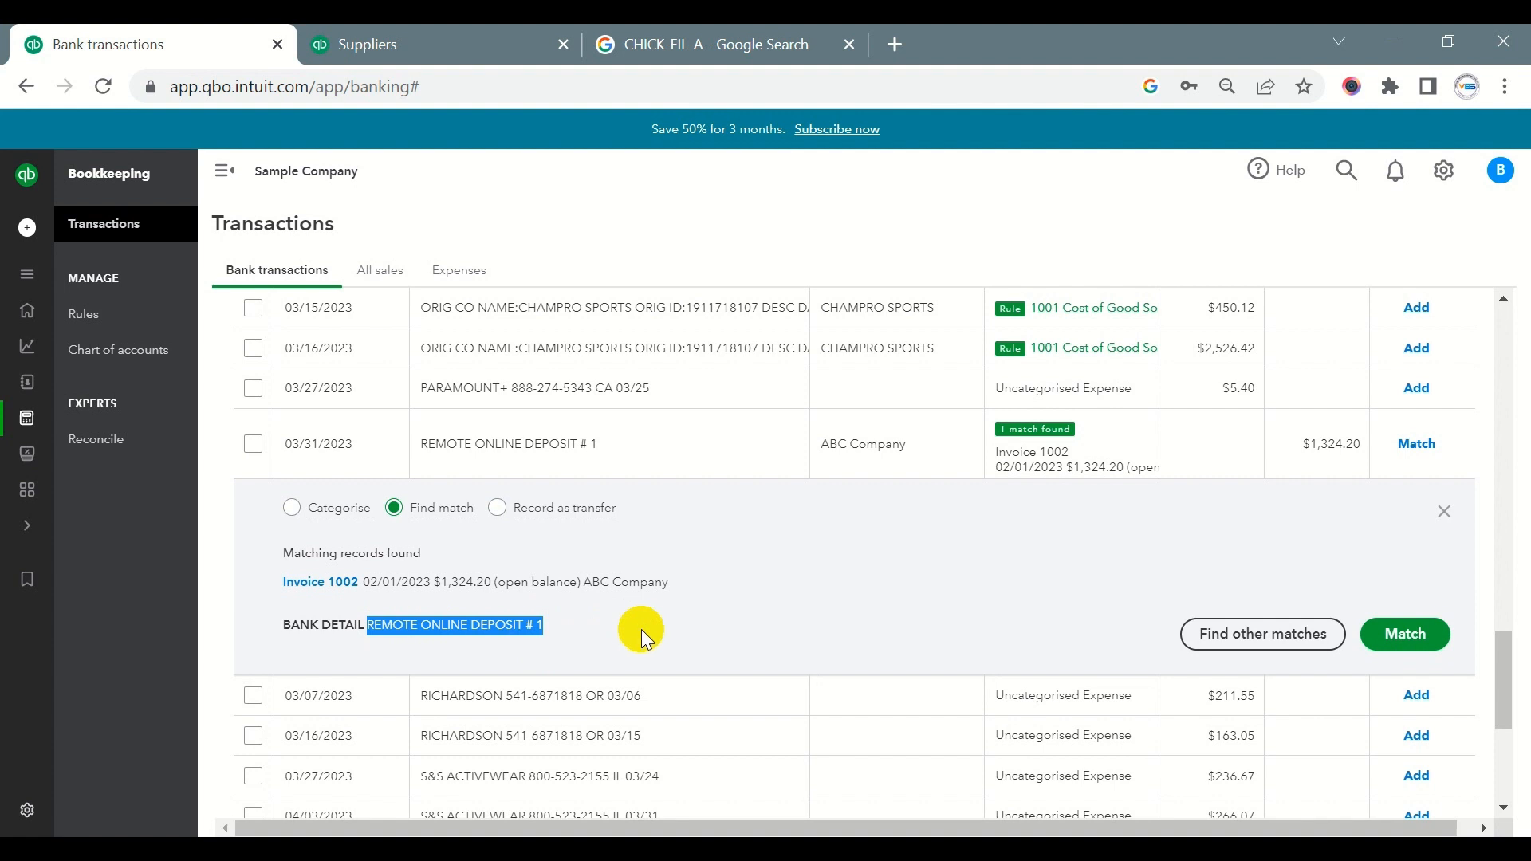
pyautogui.moveTo(539, 625); pyautogui.dragTo(564, 634)
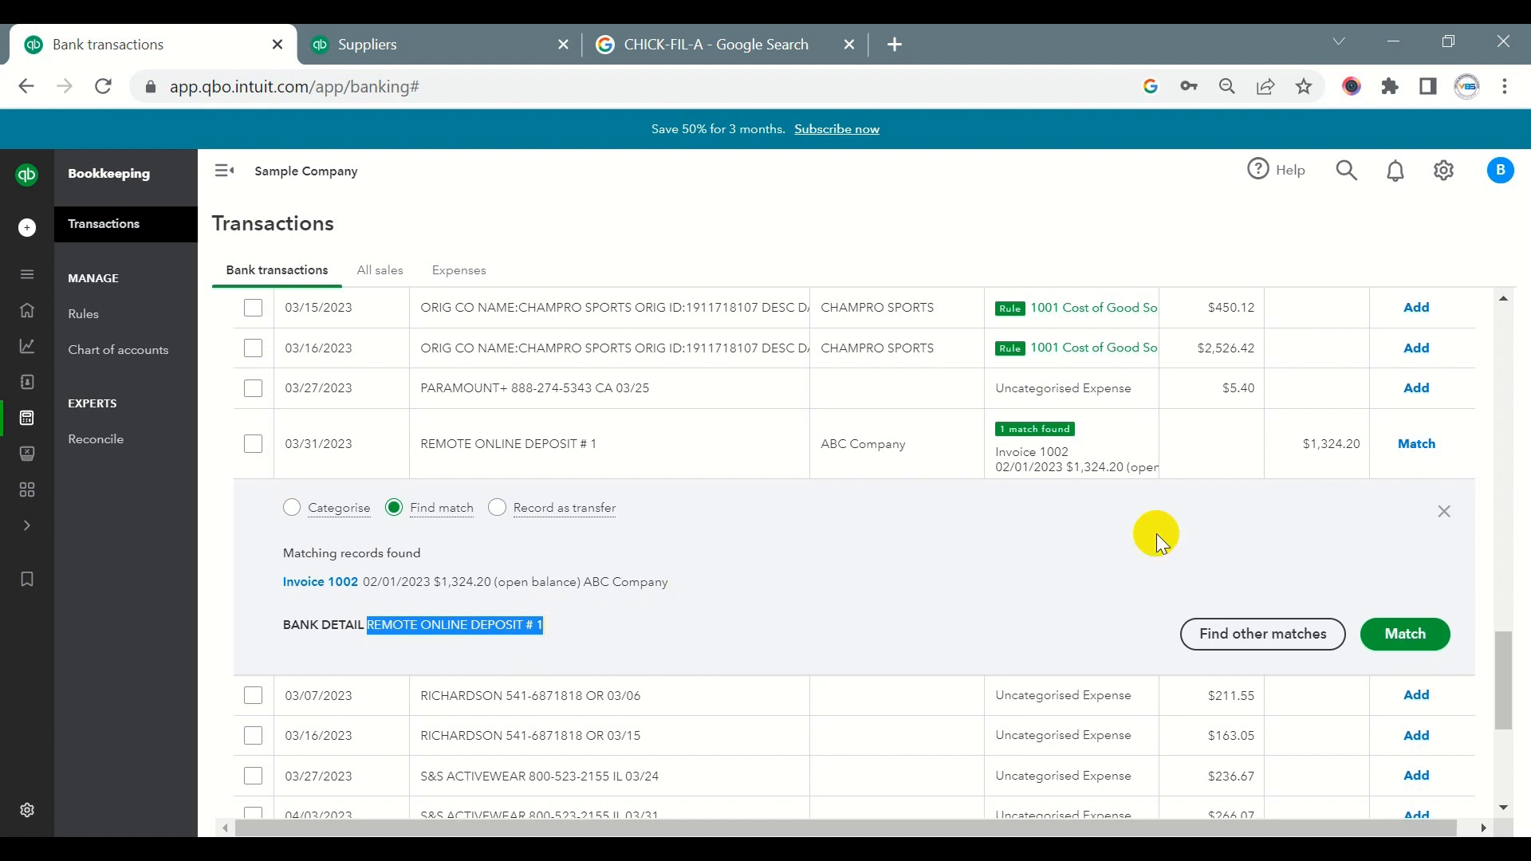
pyautogui.click(1422, 636)
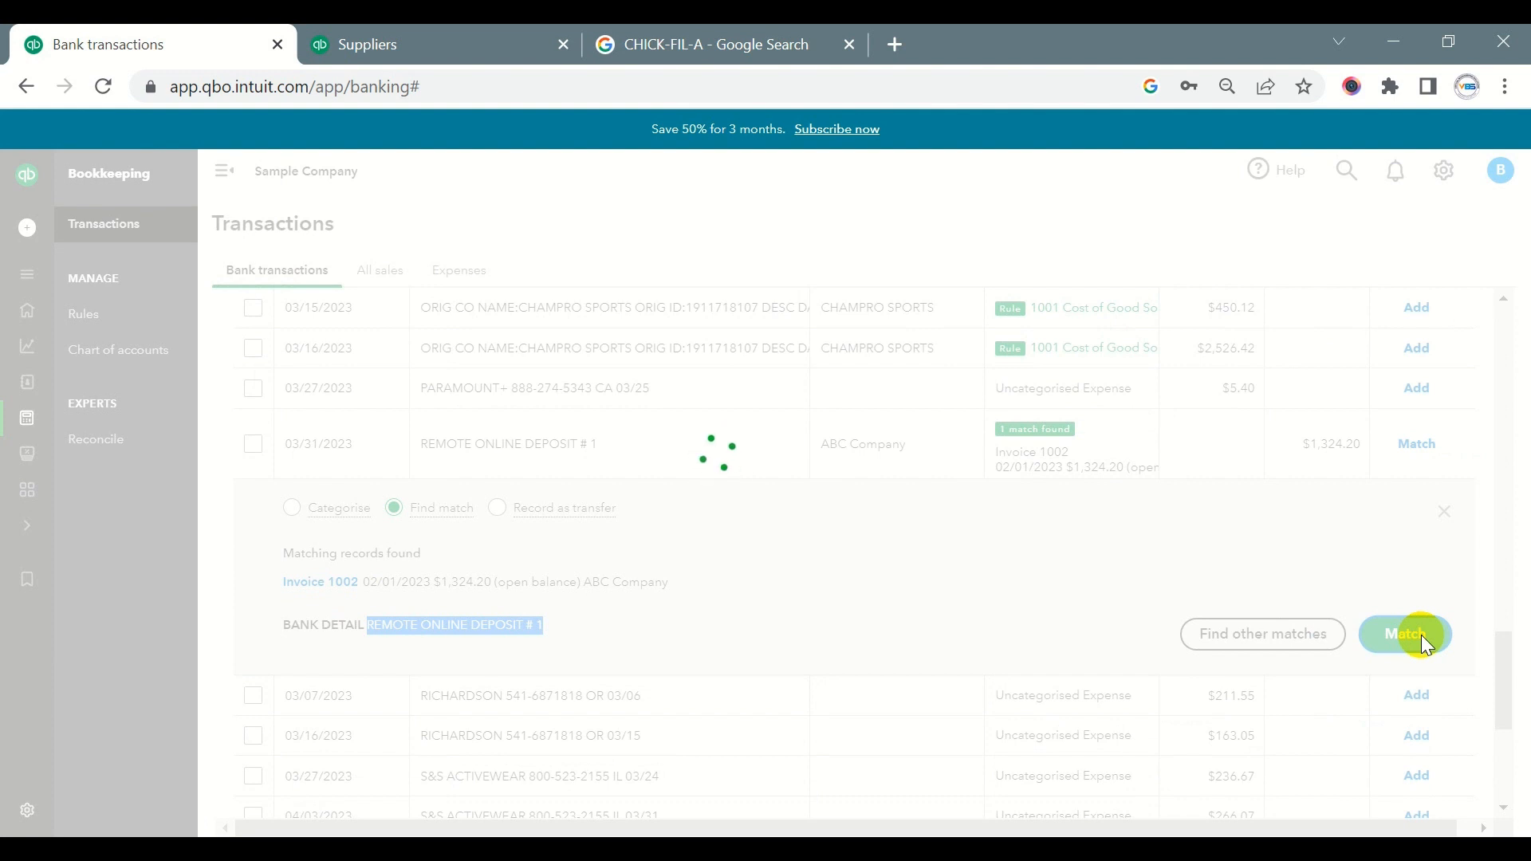
# - Locate the 03/06/2023 online transfer of $75.00 to I NVST-EDWDJNS in the review list and open its category for editing
pyautogui.scroll(4, 1082, 606)
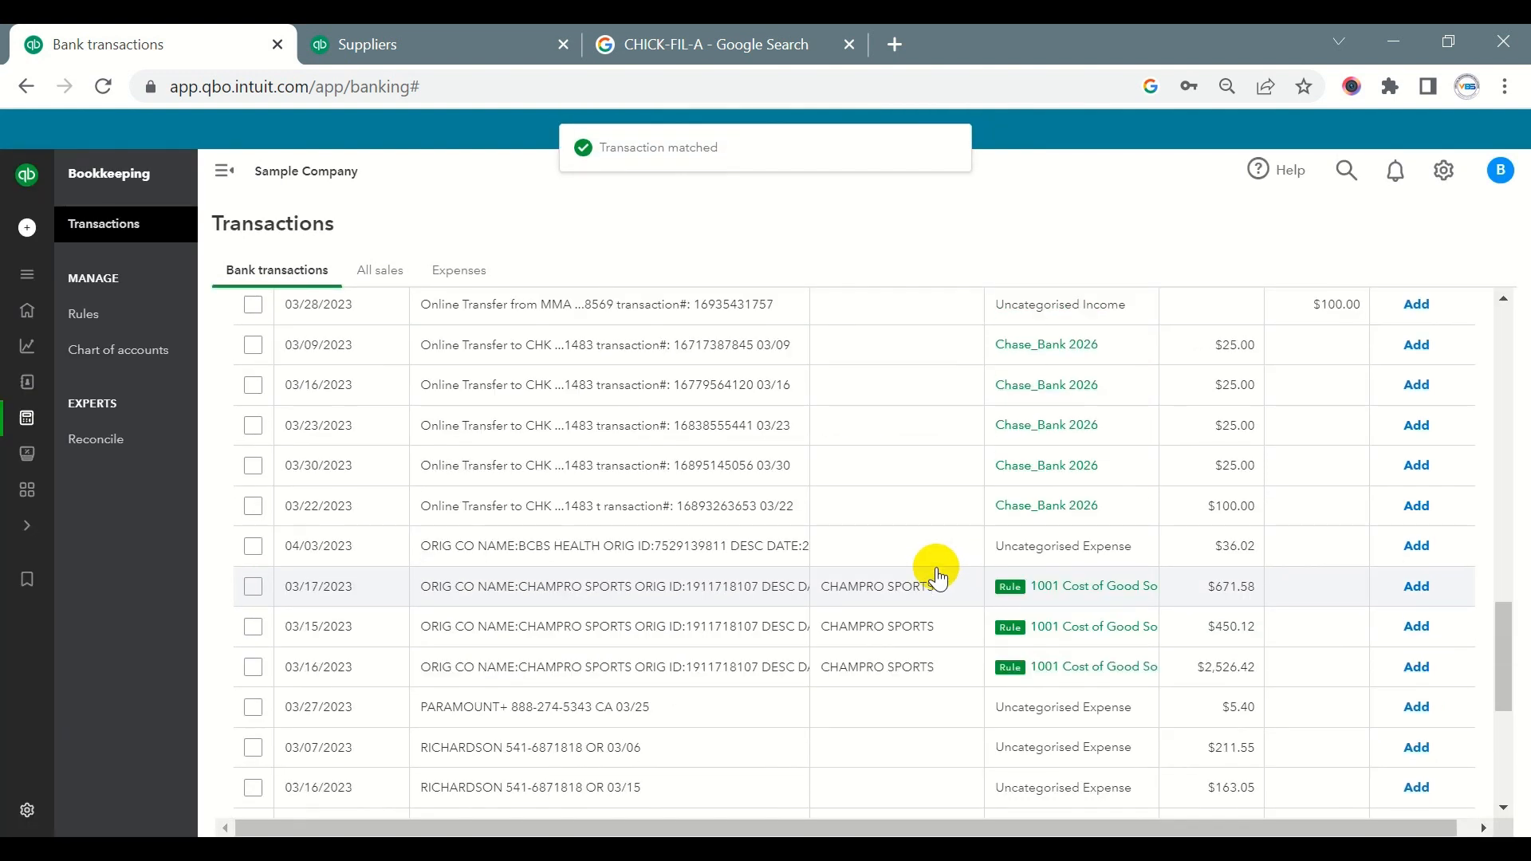
pyautogui.scroll(-5, 957, 607)
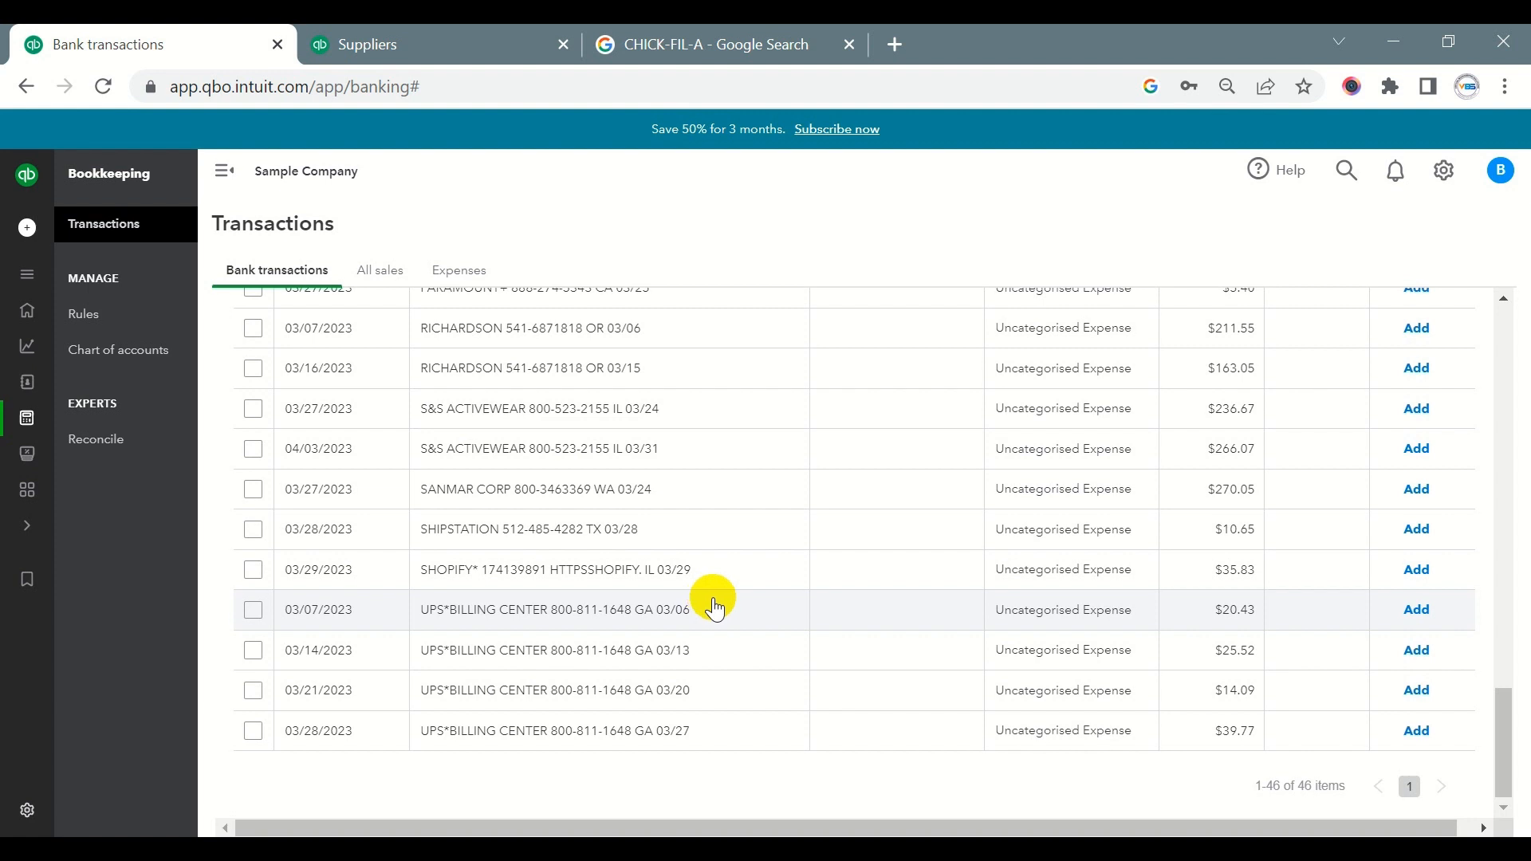
pyautogui.scroll(10, 581, 598)
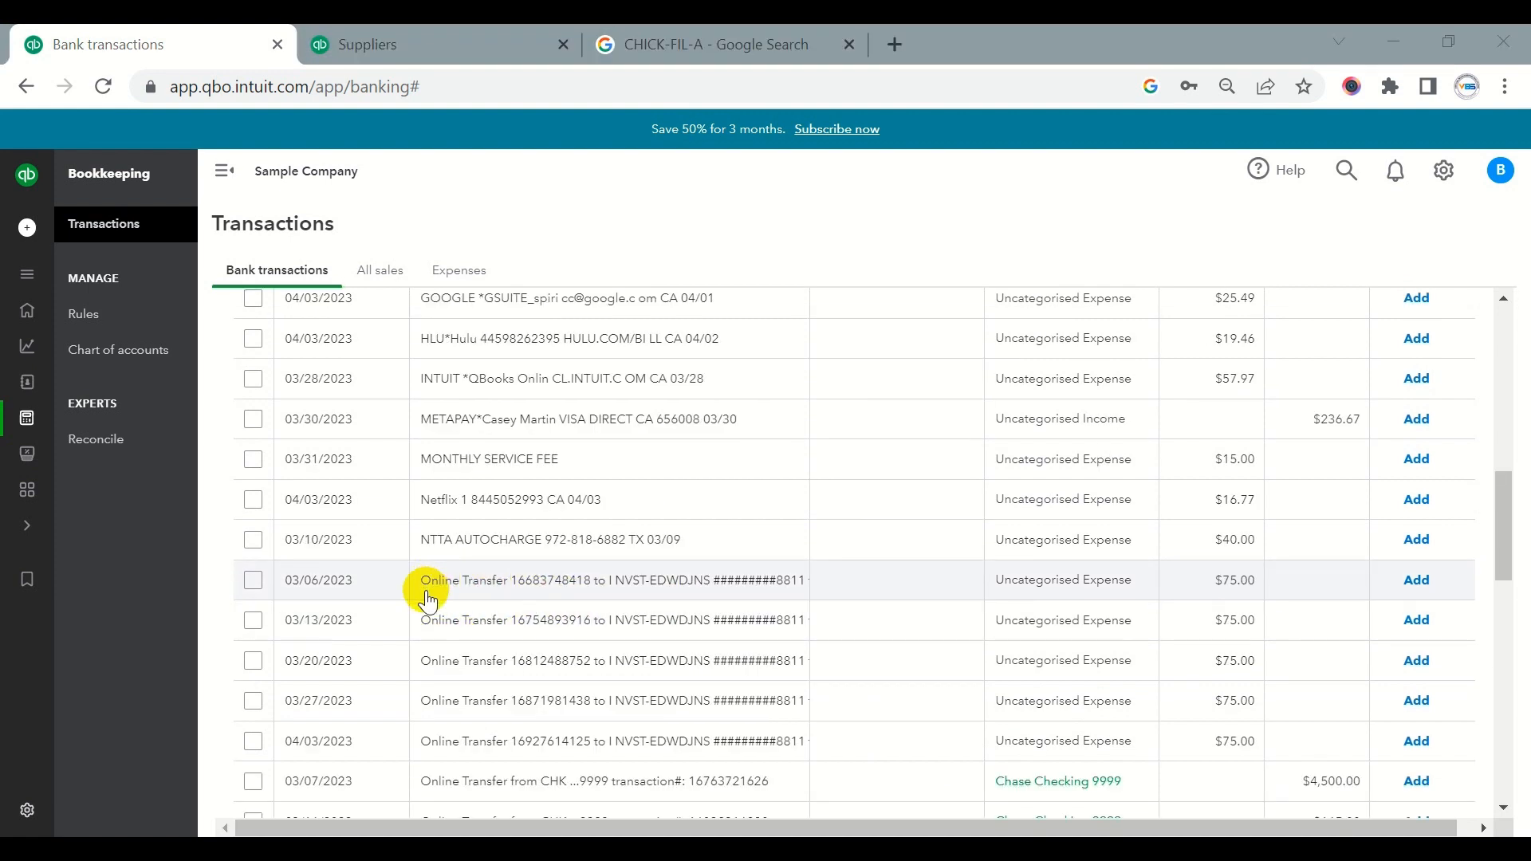
pyautogui.moveTo(420, 582); pyautogui.dragTo(826, 620)
pyautogui.click(728, 564)
pyautogui.click(684, 619)
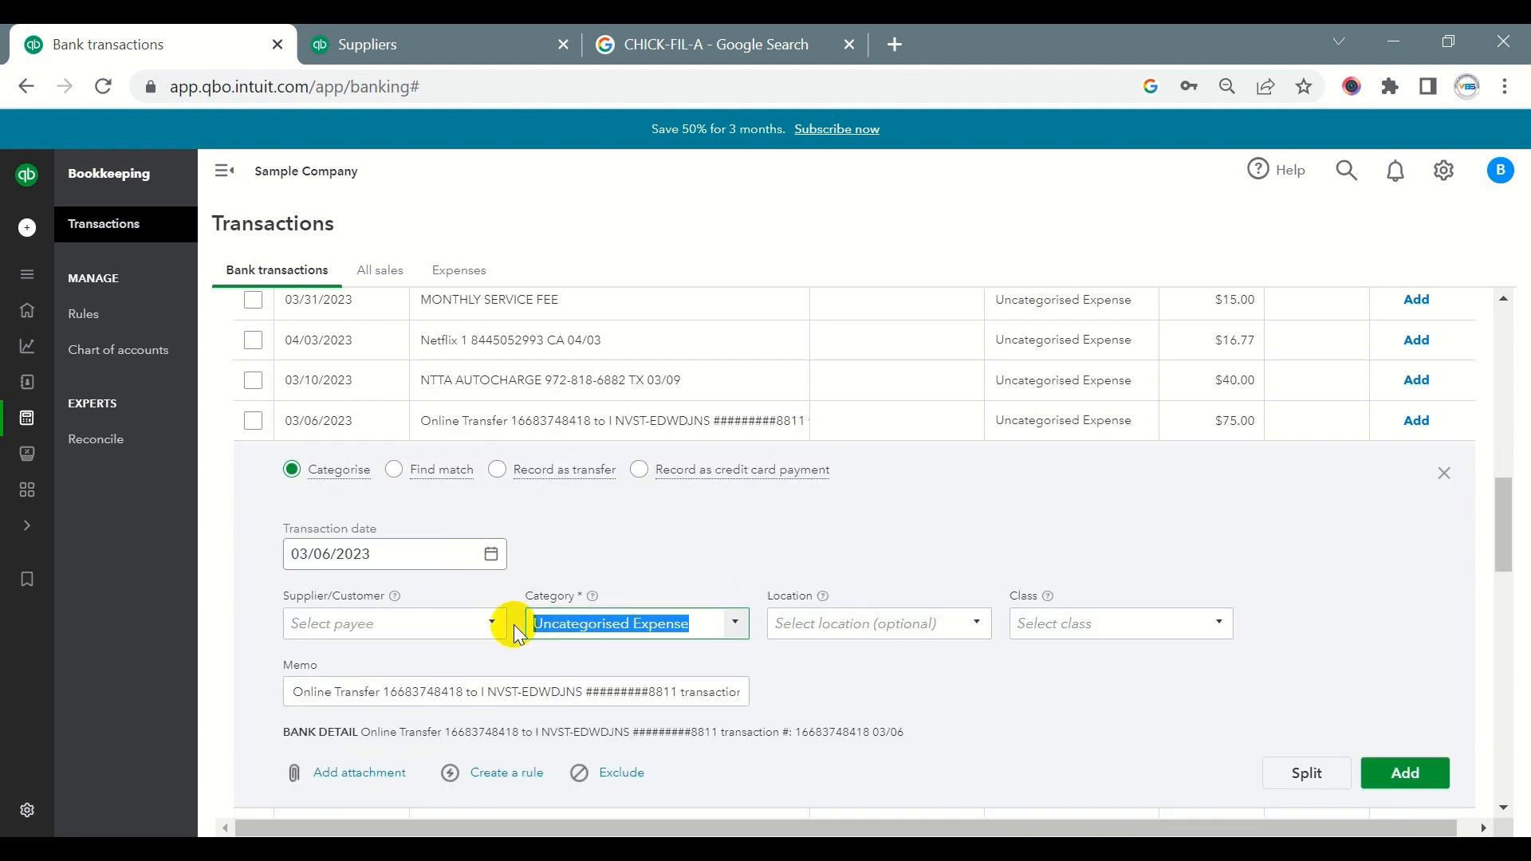
# - Enter Owner Equity as the transfer's category and start creating it as a new account
pyautogui.write('OW')
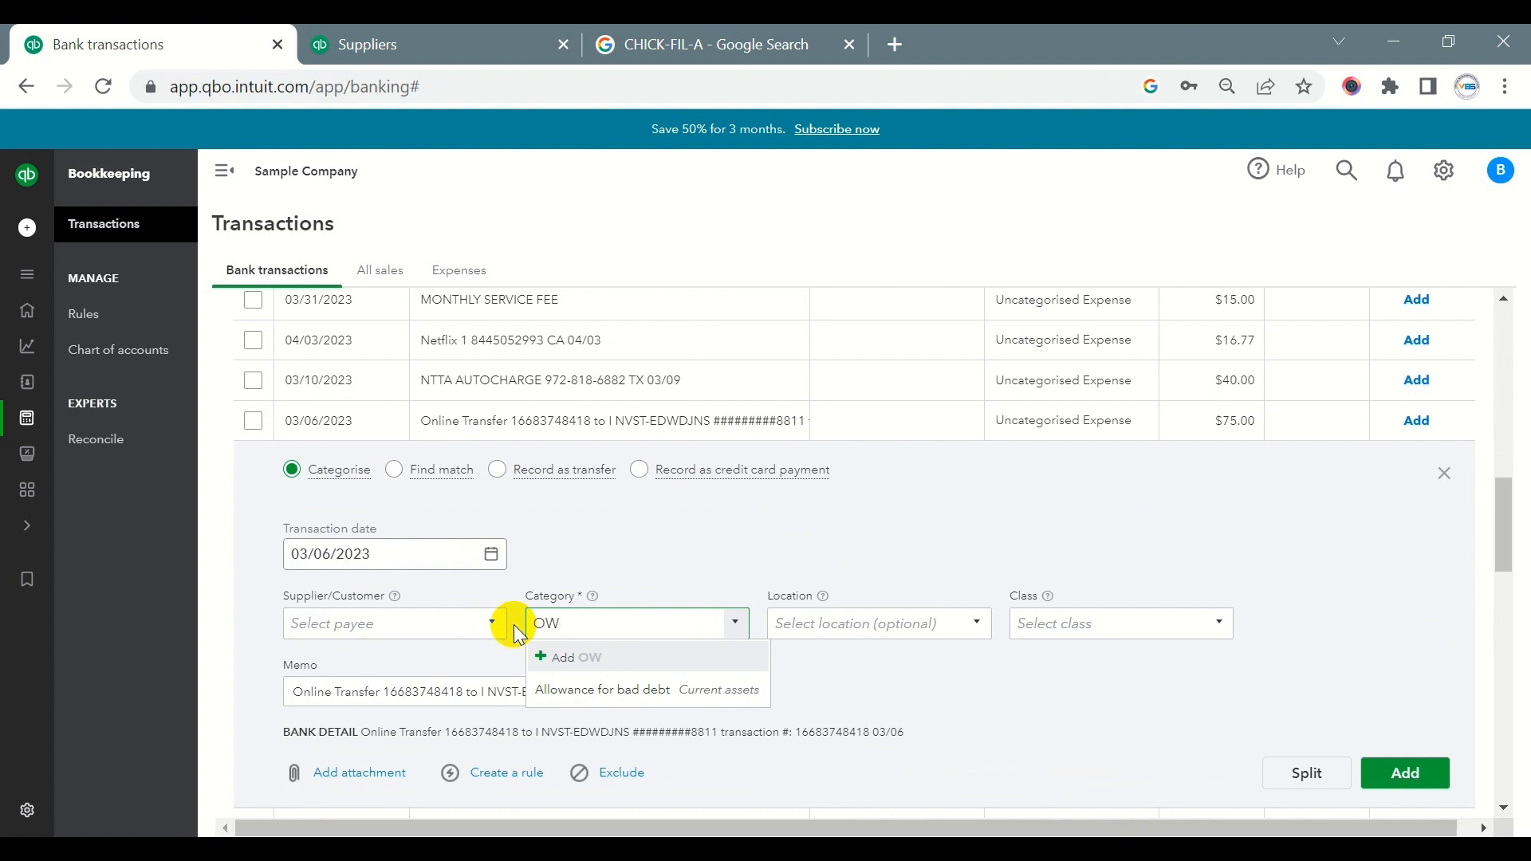
pyautogui.press('BackSpace')
pyautogui.press('BackSpace')
pyautogui.write('o')
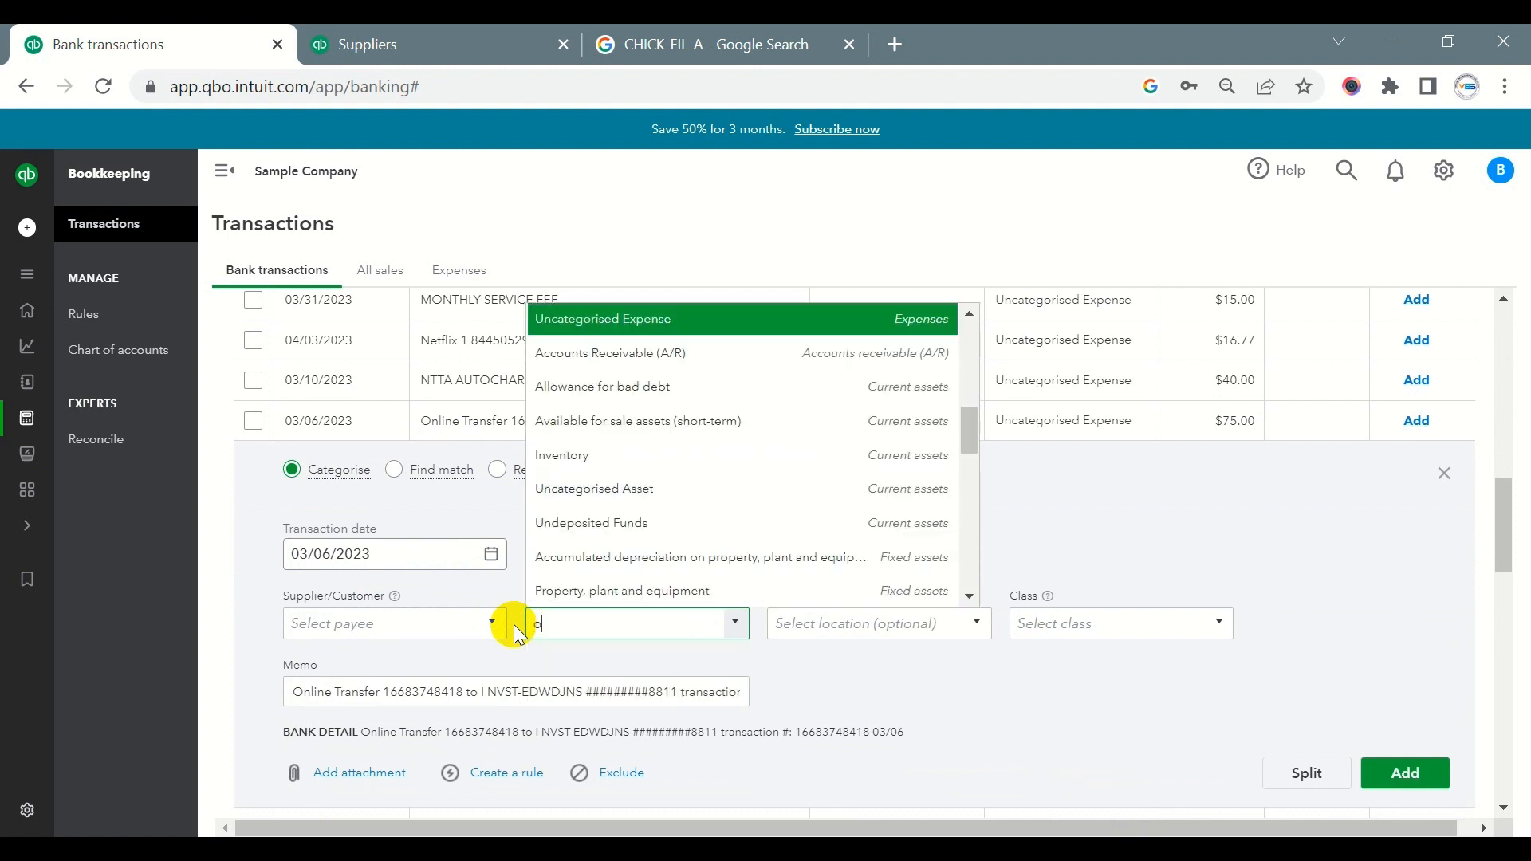
pyautogui.press('BackSpace')
pyautogui.write('Owner Equity')
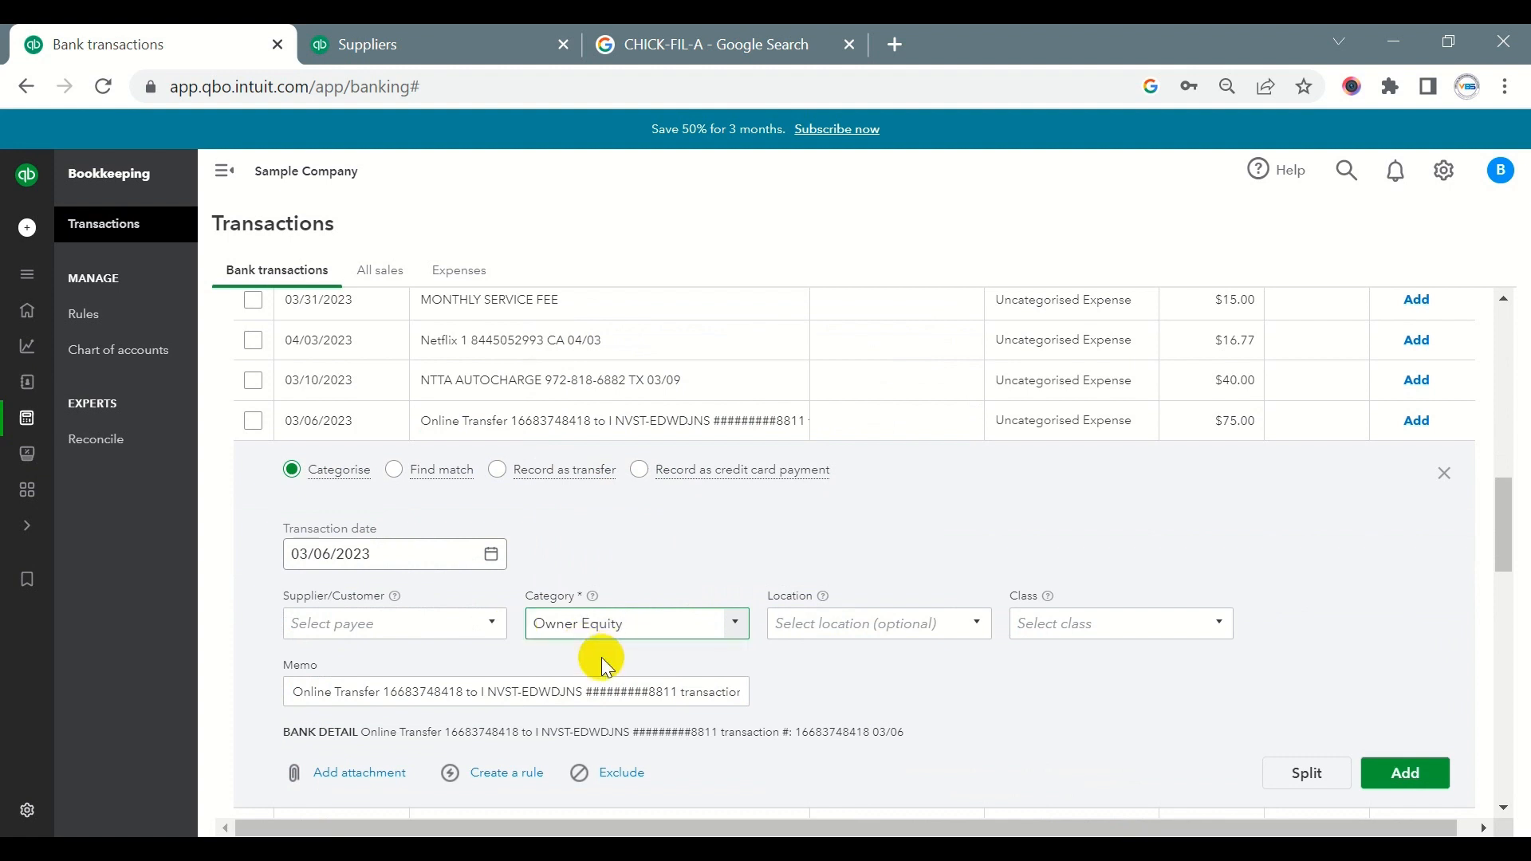
pyautogui.click(601, 657)
# - Set the new account's type to Owner's equity and its detail type to Partner Distributions, and save it
pyautogui.click(547, 274)
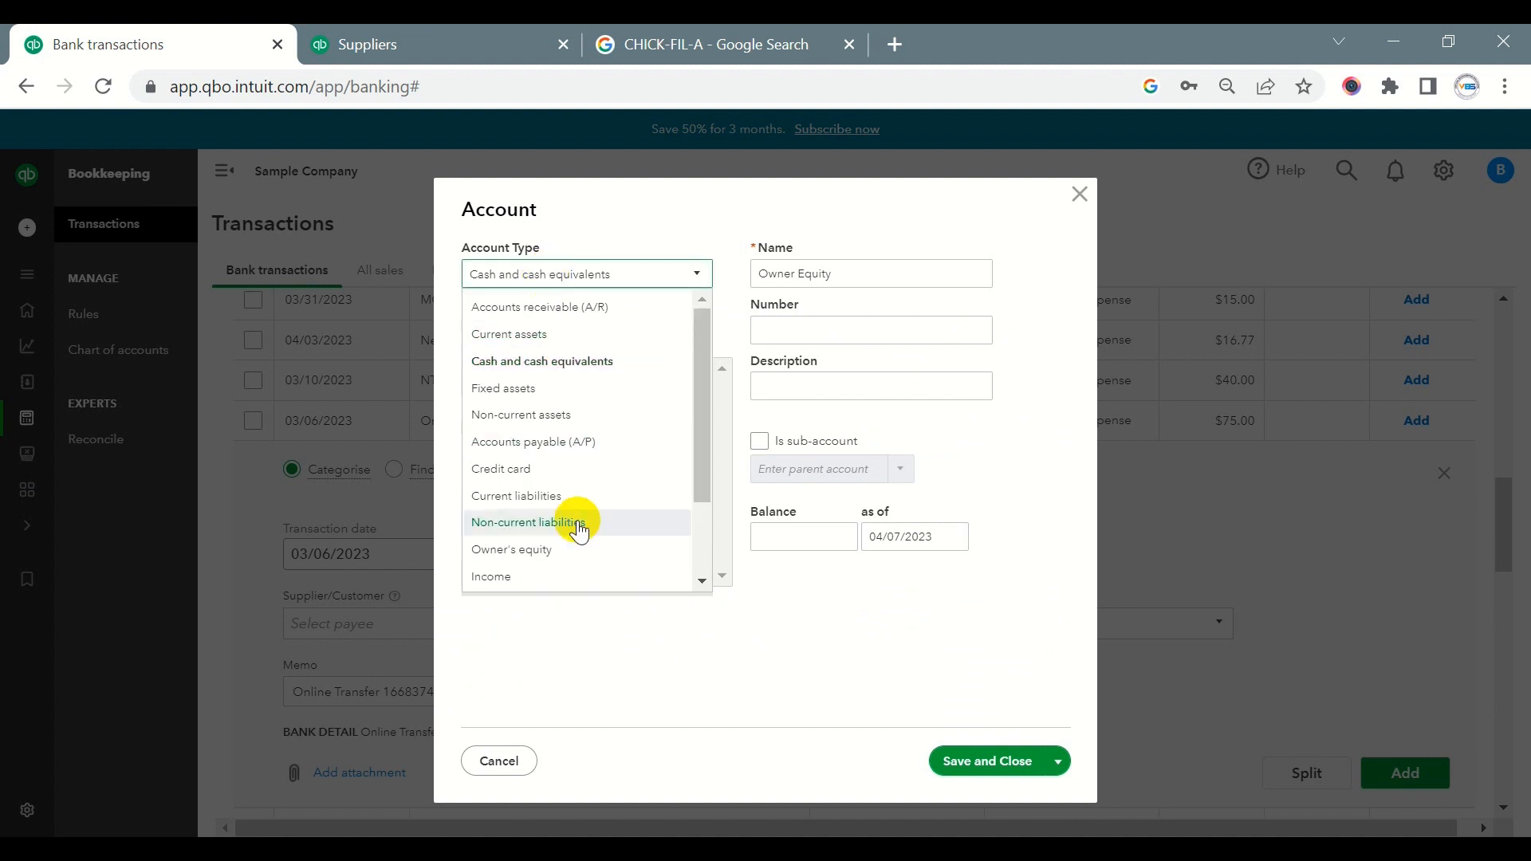
pyautogui.scroll(-2, 569, 543)
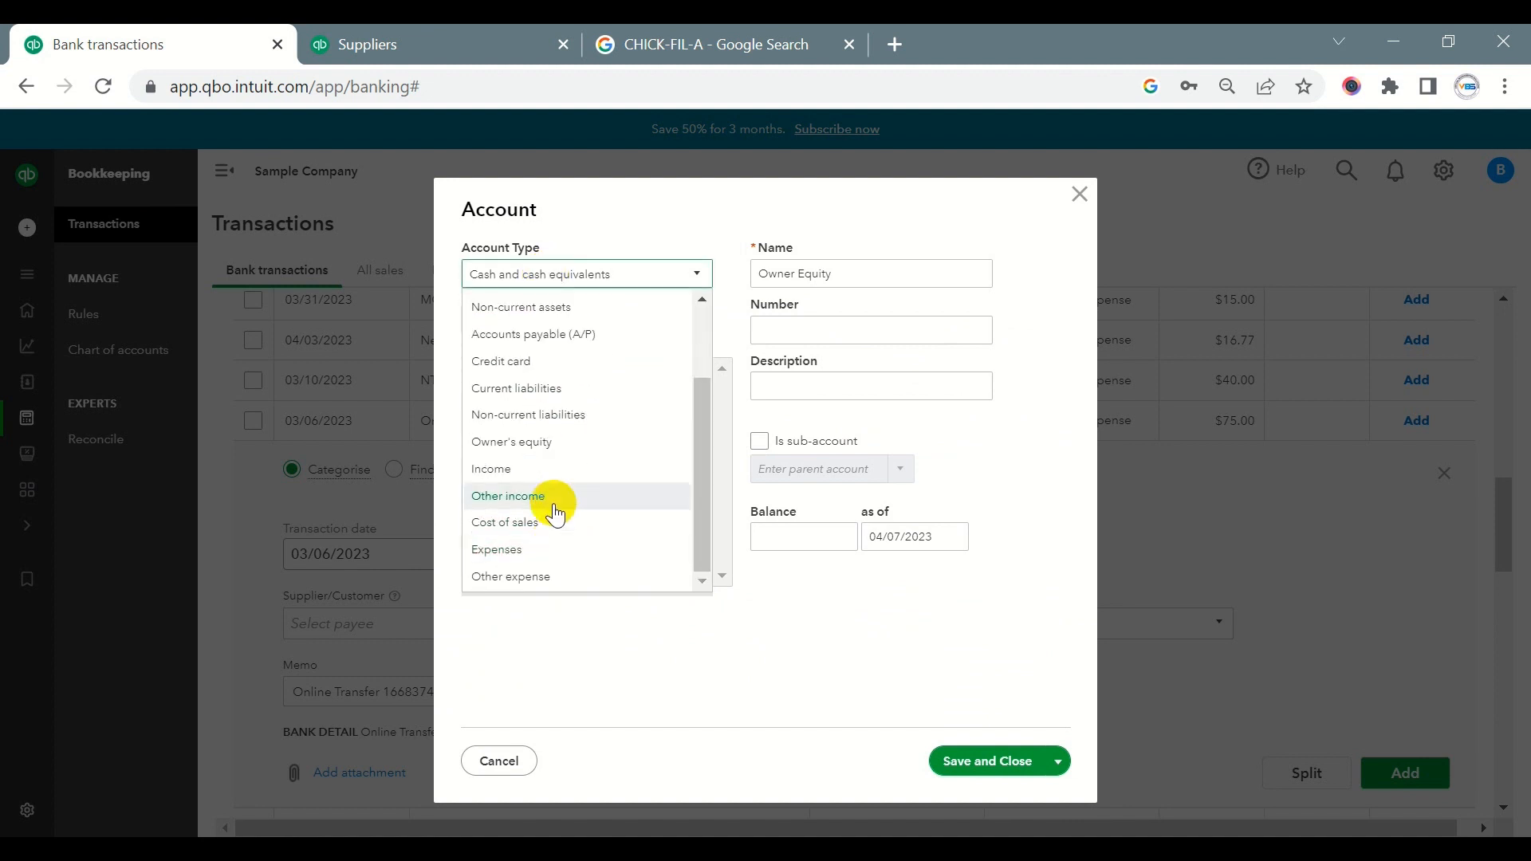
pyautogui.click(533, 442)
pyautogui.click(556, 340)
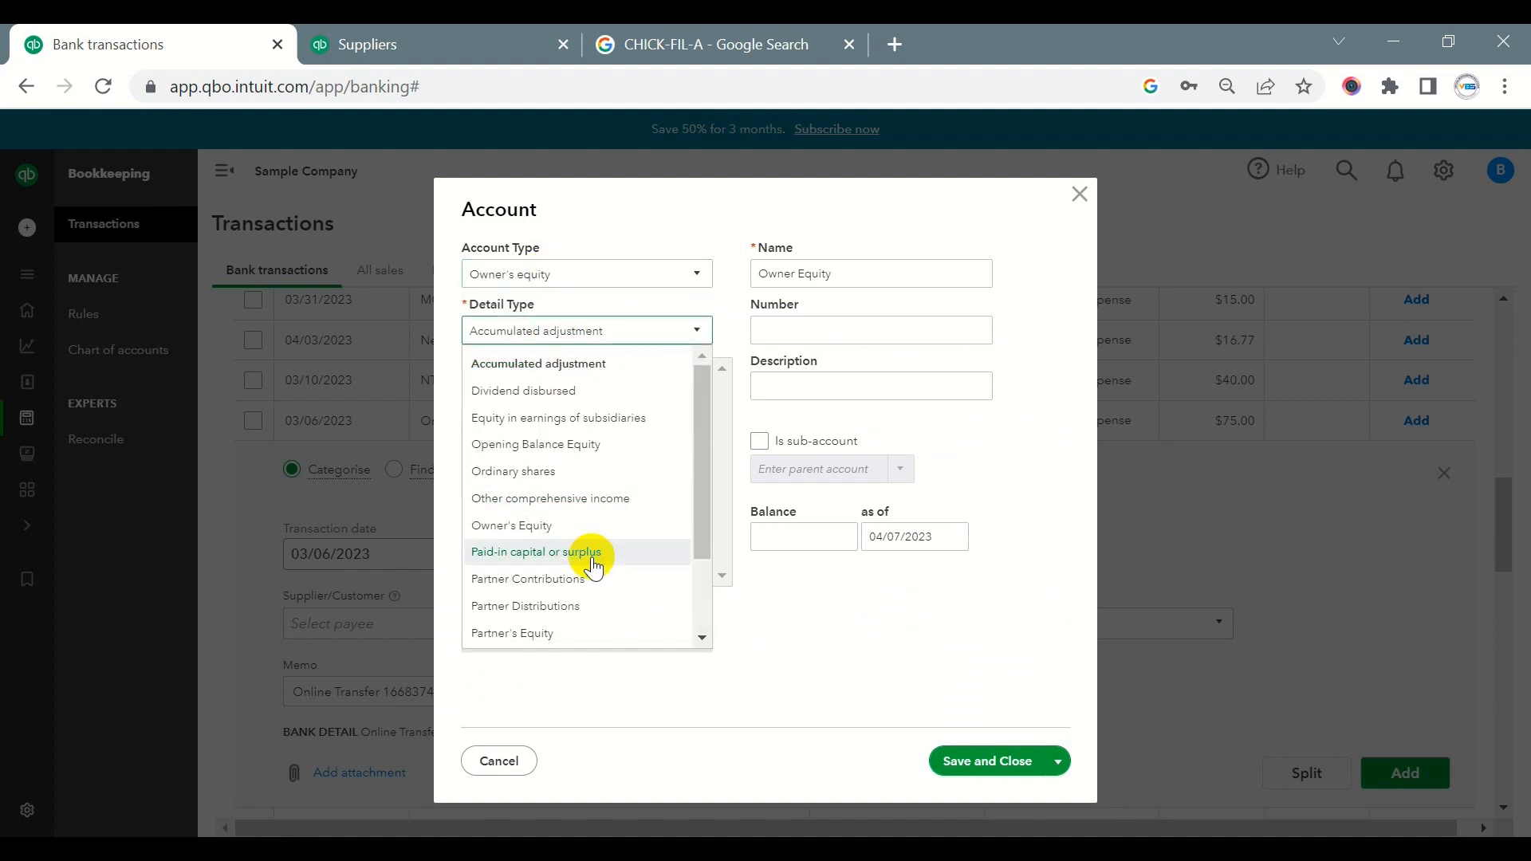
pyautogui.click(568, 606)
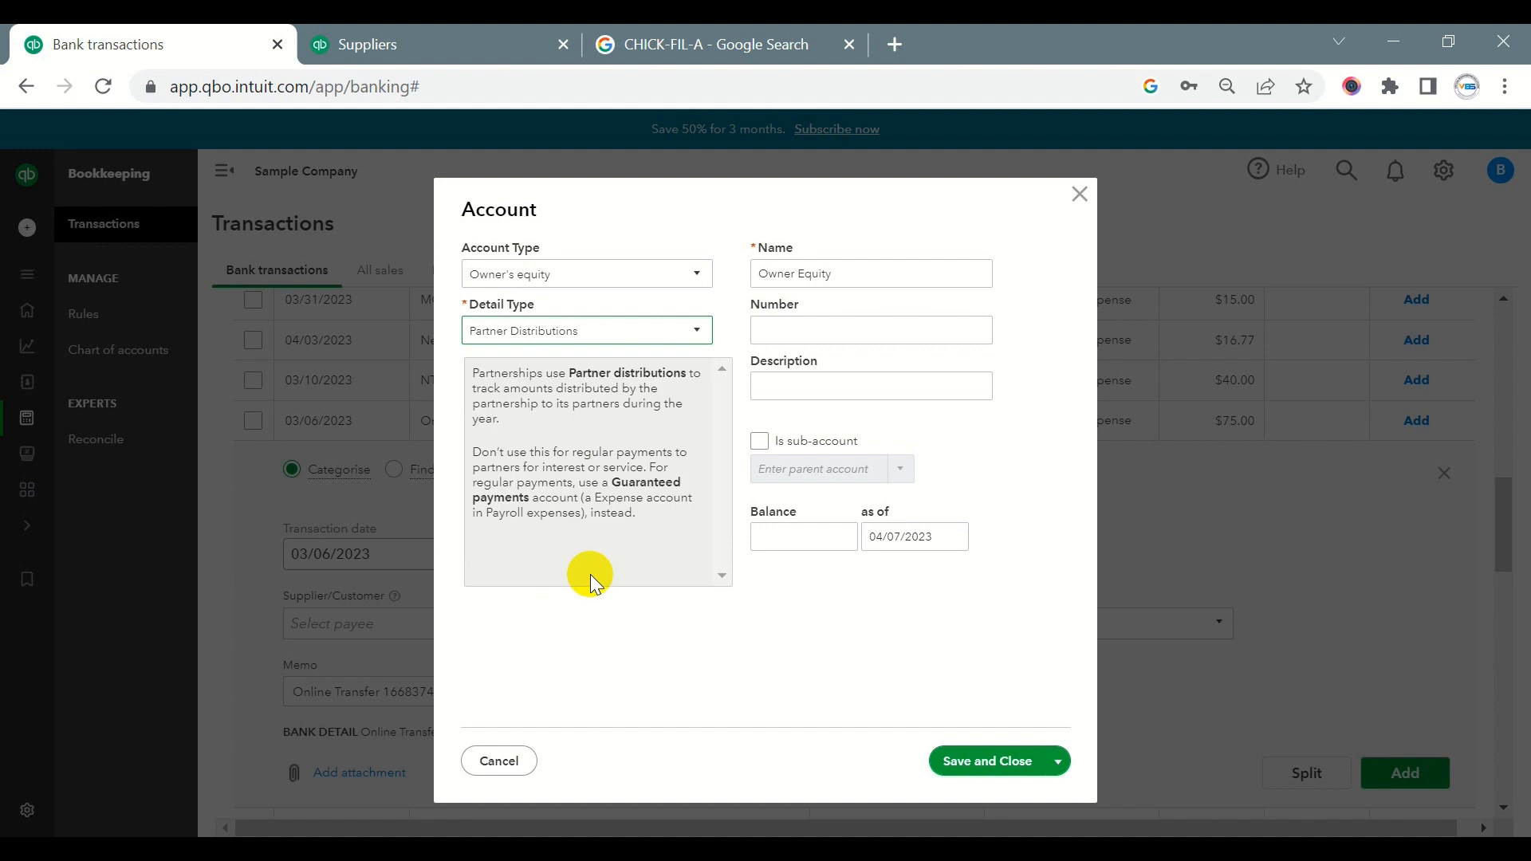
pyautogui.click(983, 761)
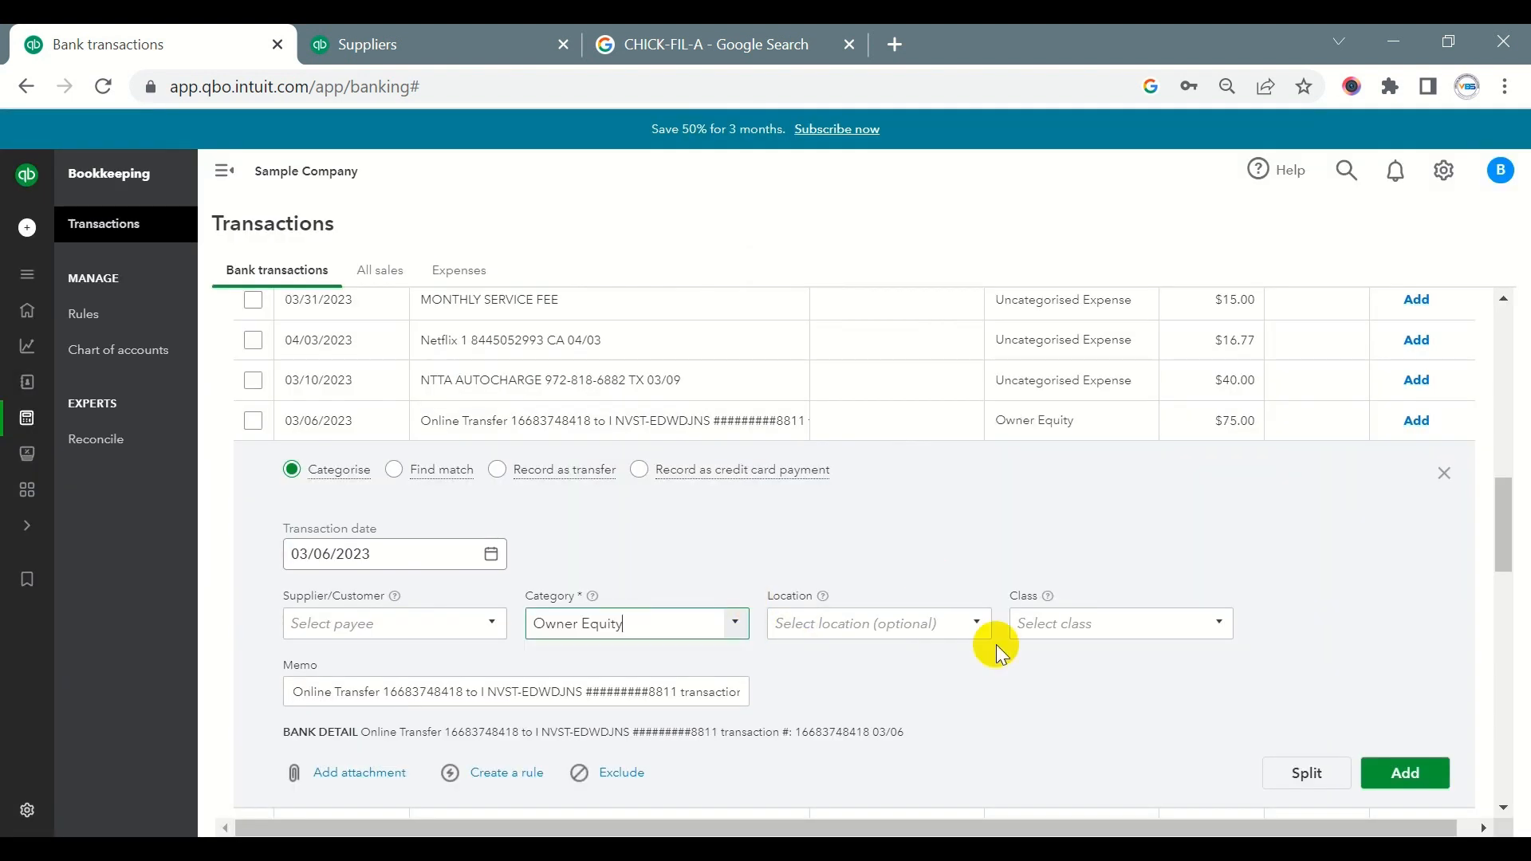
# - Check the memo of the 03/06/2023 $75.00 transfer and add the transaction under Owner Equity
pyautogui.scroll(-2, 877, 630)
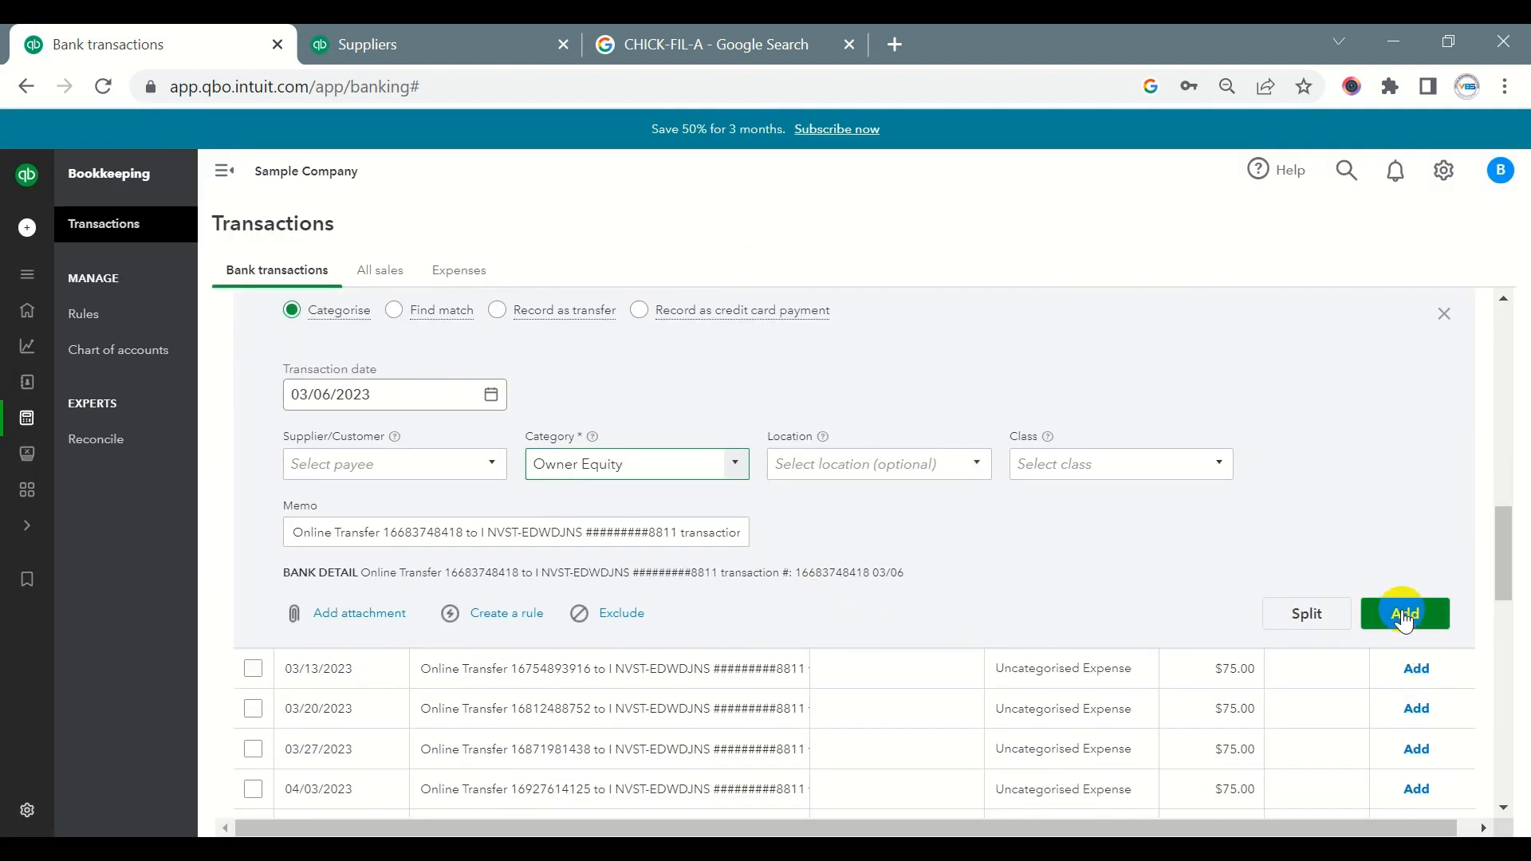
pyautogui.moveTo(635, 532); pyautogui.dragTo(985, 547)
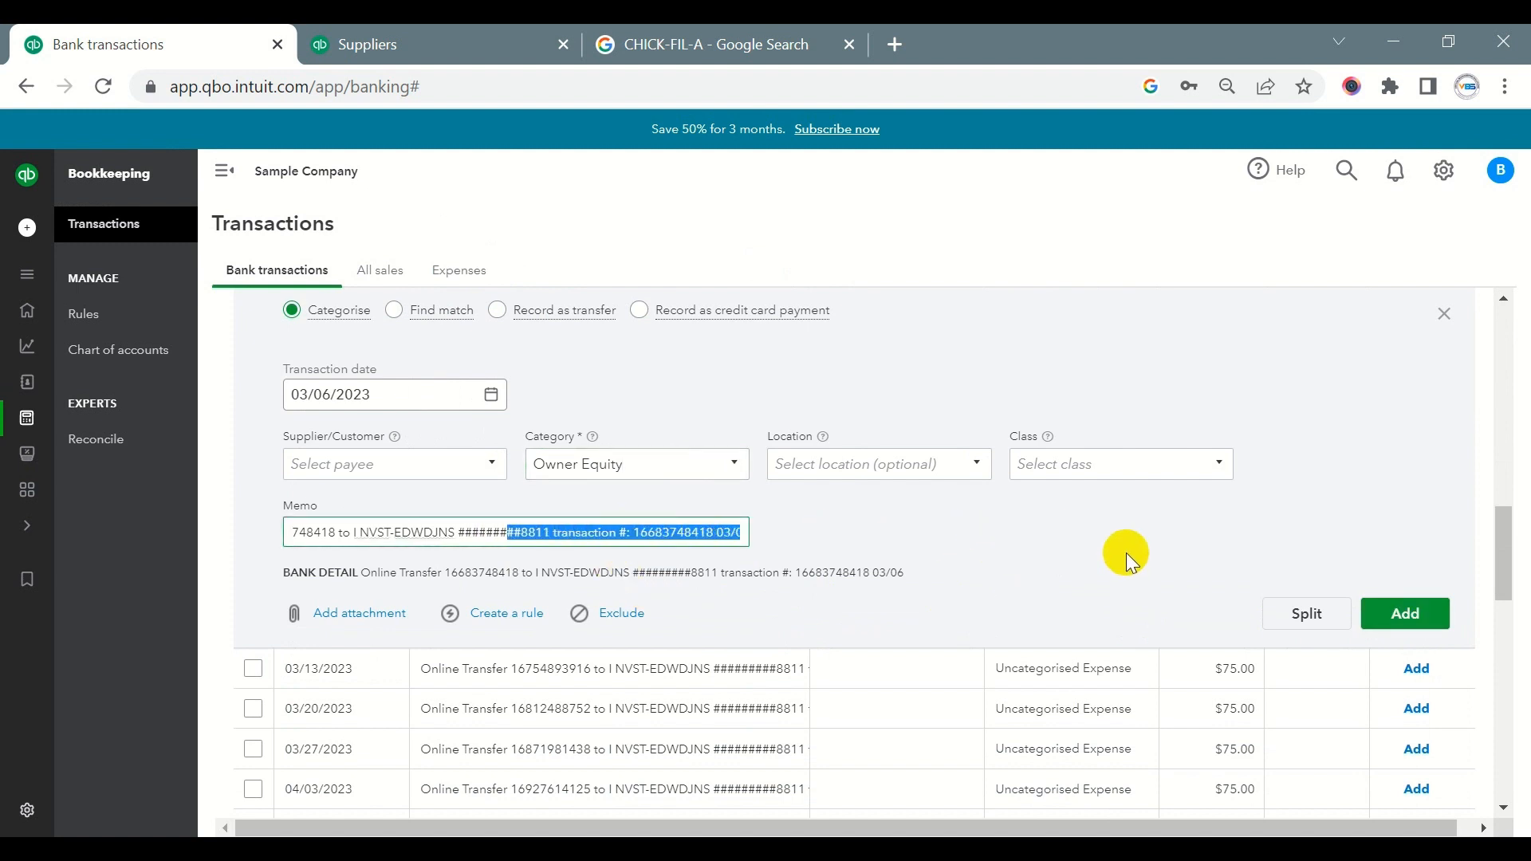
pyautogui.click(1407, 615)
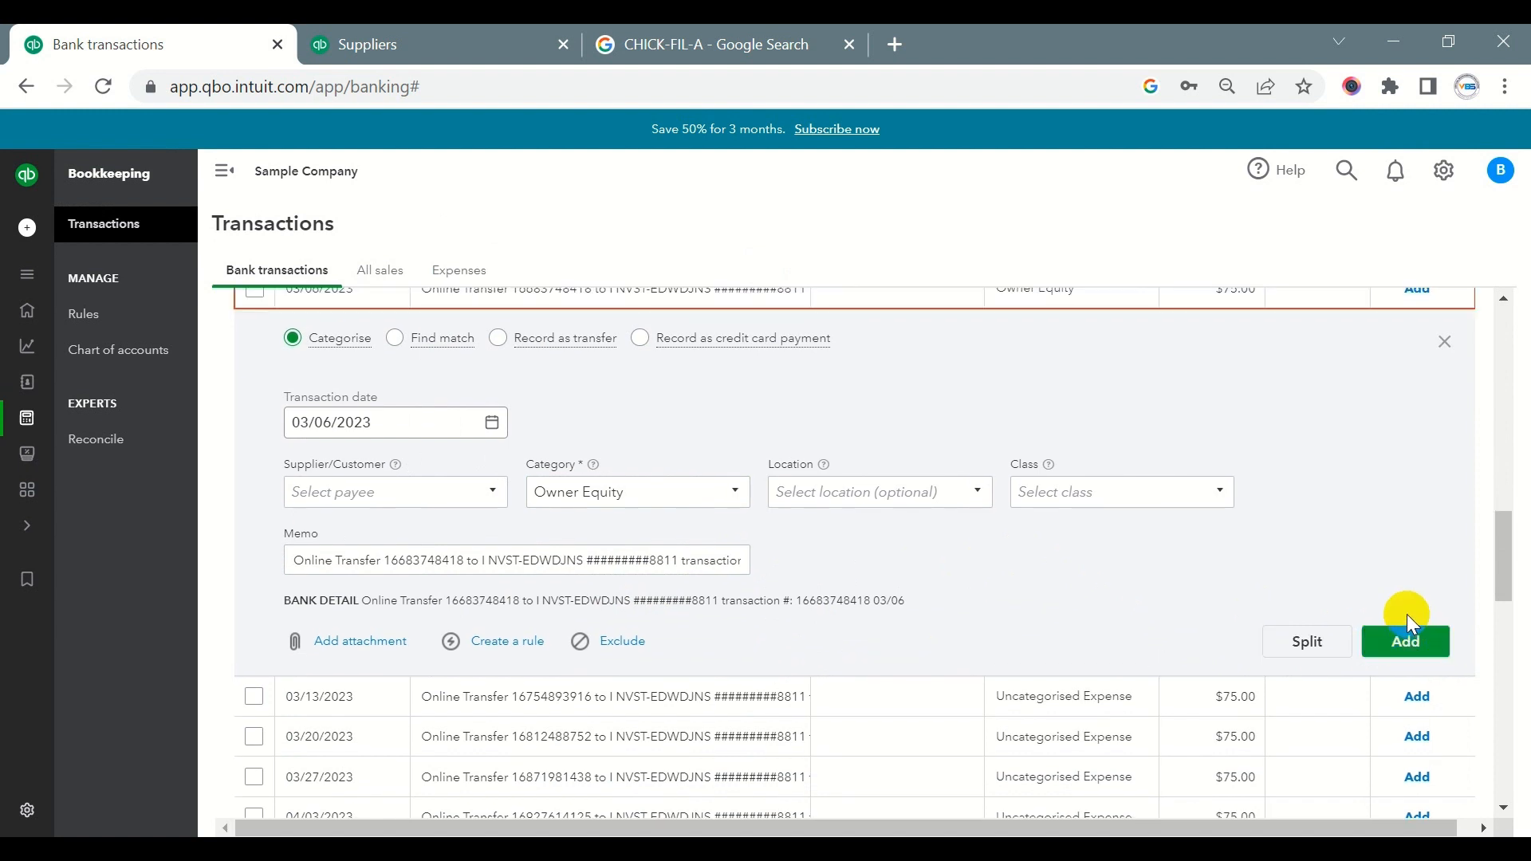
pyautogui.click(1403, 638)
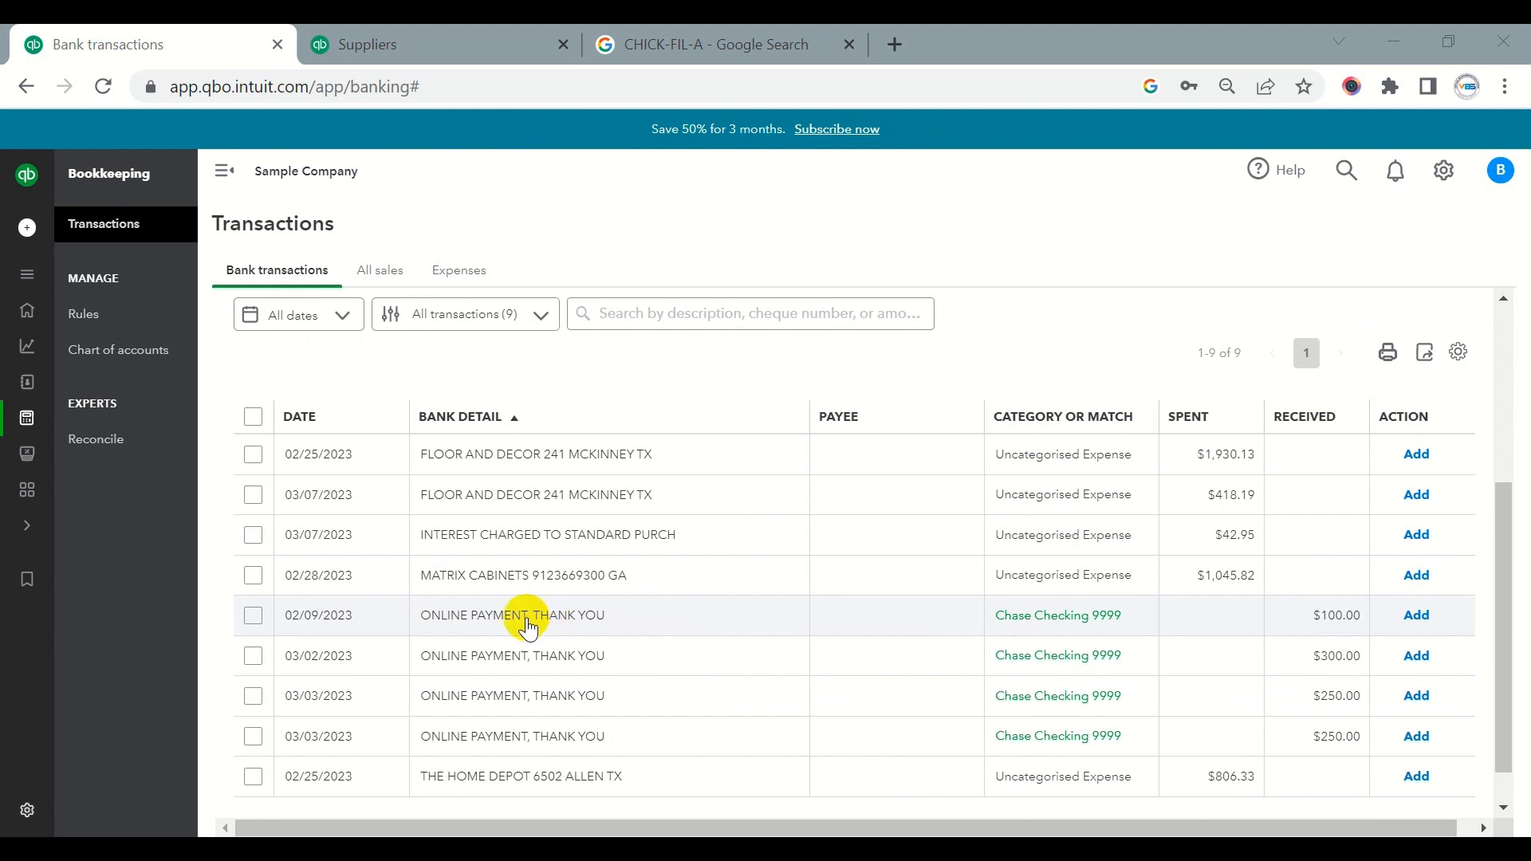
# - Examine the online payments in the Credit Card account's review list, including the 03/02/2023 payment of $300.00
pyautogui.scroll(4, 594, 584)
pyautogui.scroll(-4, 593, 585)
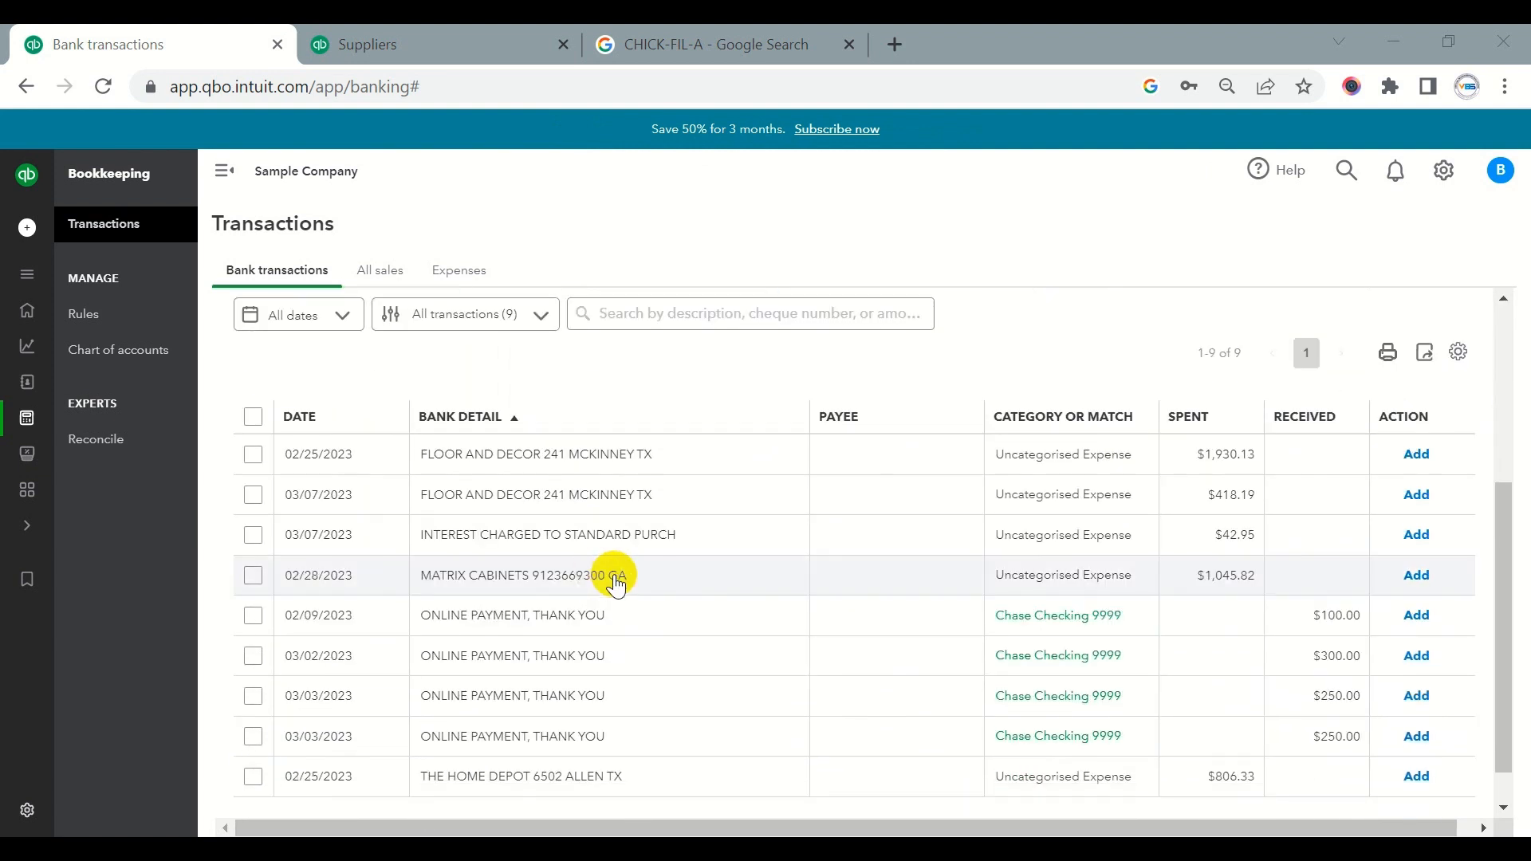
pyautogui.scroll(4, 615, 574)
pyautogui.click(1158, 443)
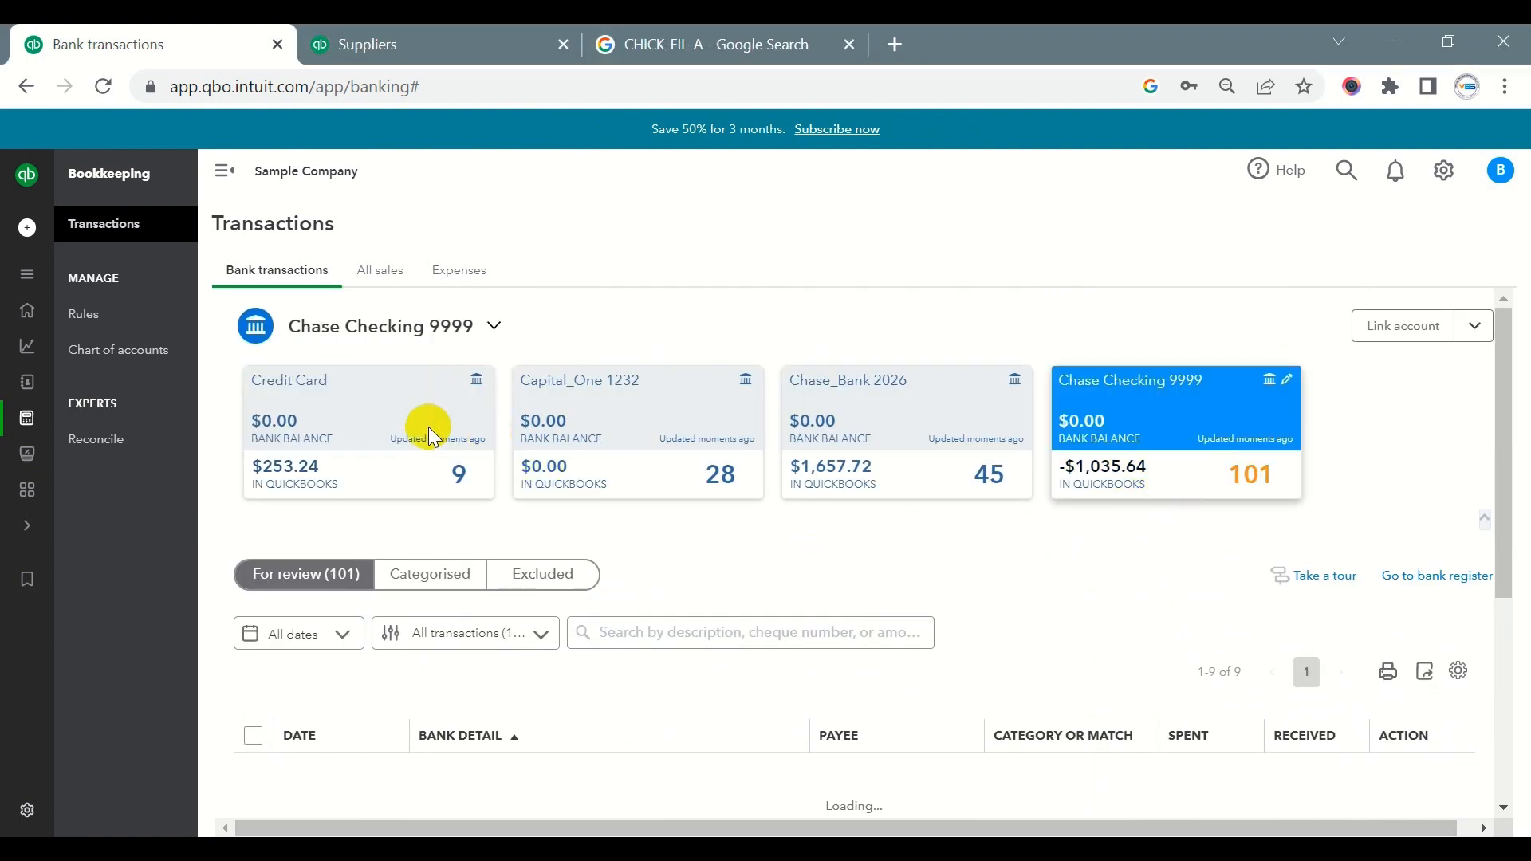
pyautogui.click(400, 427)
pyautogui.scroll(-2, 829, 533)
pyautogui.scroll(-3, 830, 539)
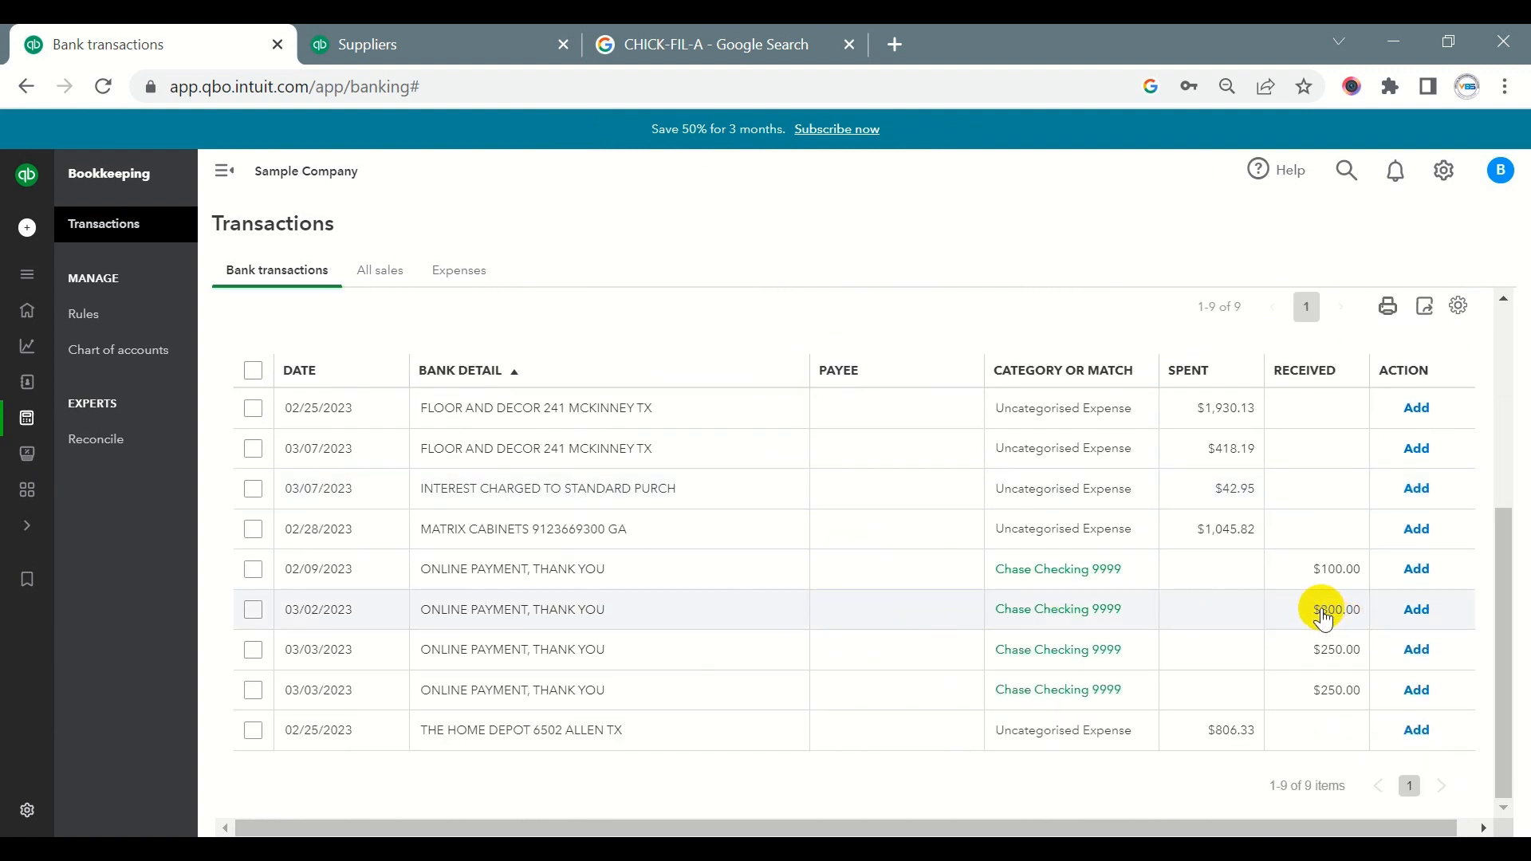
pyautogui.moveTo(1317, 610); pyautogui.dragTo(1357, 606)
pyautogui.scroll(4, 1204, 578)
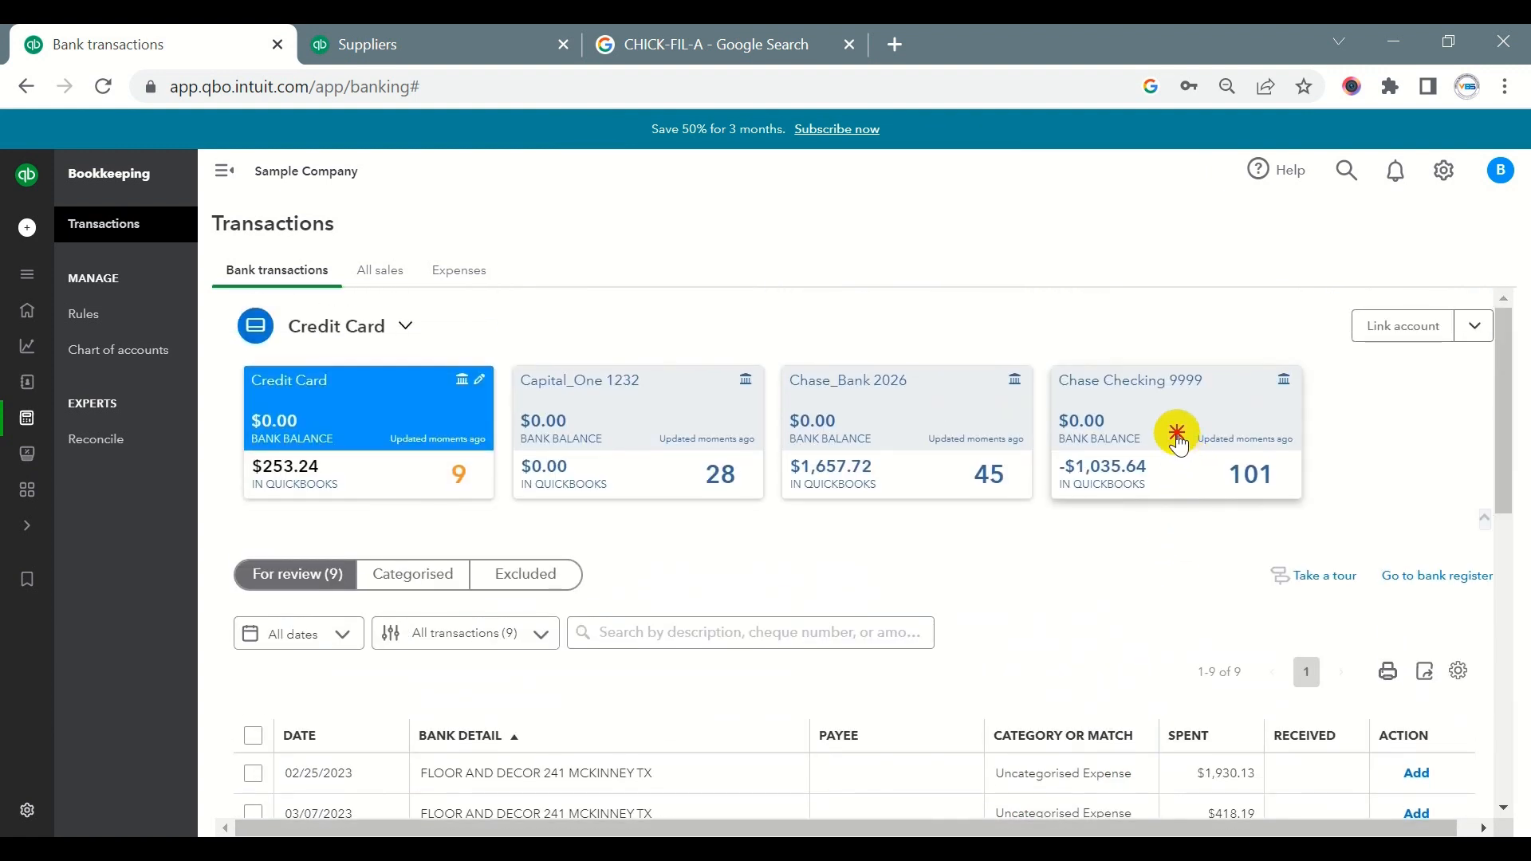
# - Switch to the Chase Checking 9999 account and expand the 03/07/2023 online transfer of $300.00
pyautogui.click(1177, 432)
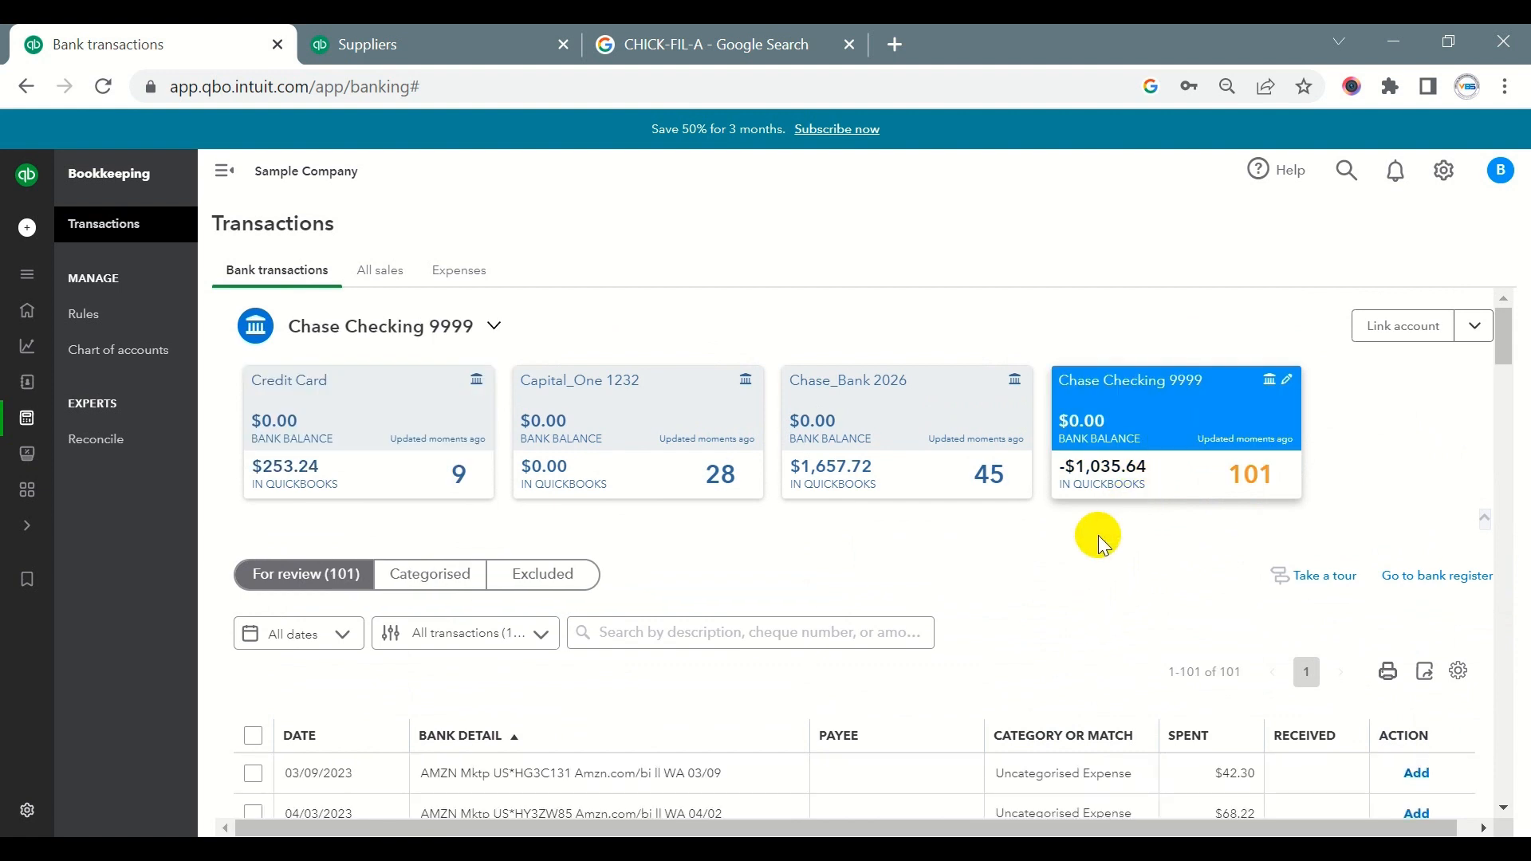
pyautogui.scroll(-5, 1072, 558)
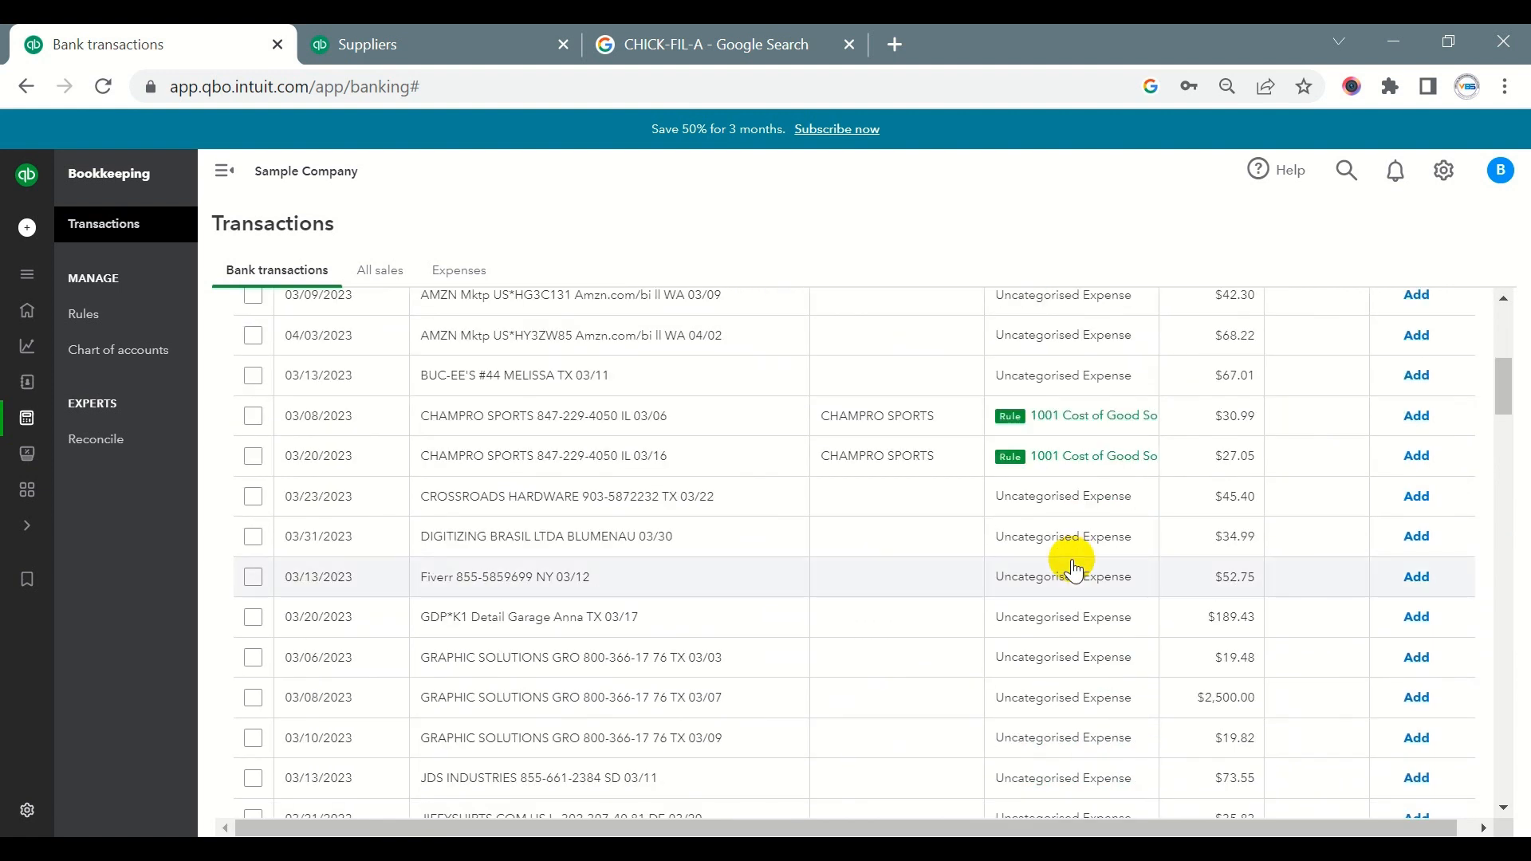
pyautogui.scroll(-2, 1076, 571)
pyautogui.scroll(-6, 1078, 573)
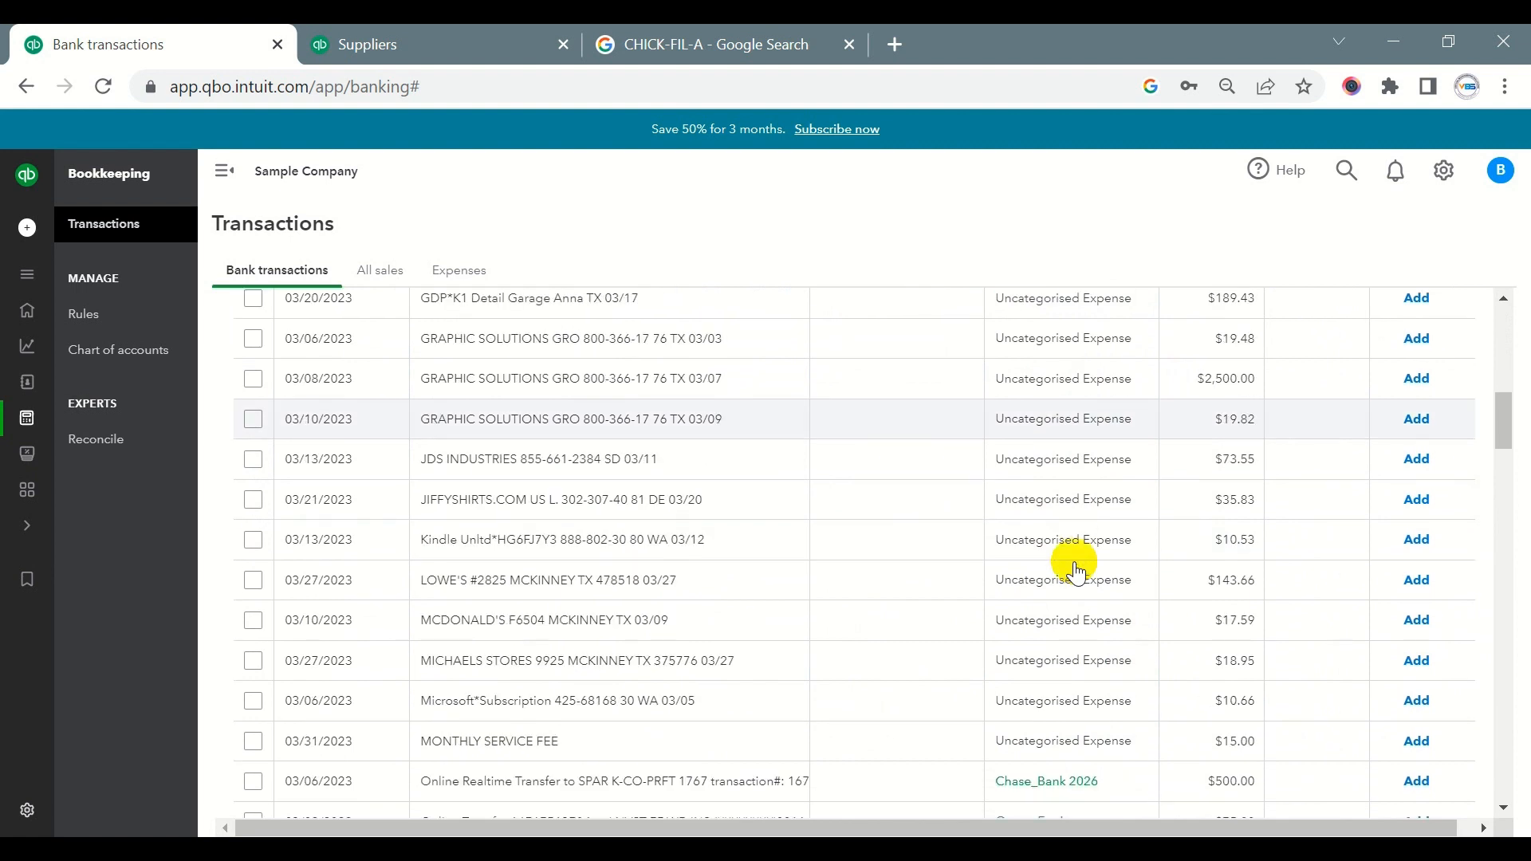
pyautogui.scroll(-6, 1078, 573)
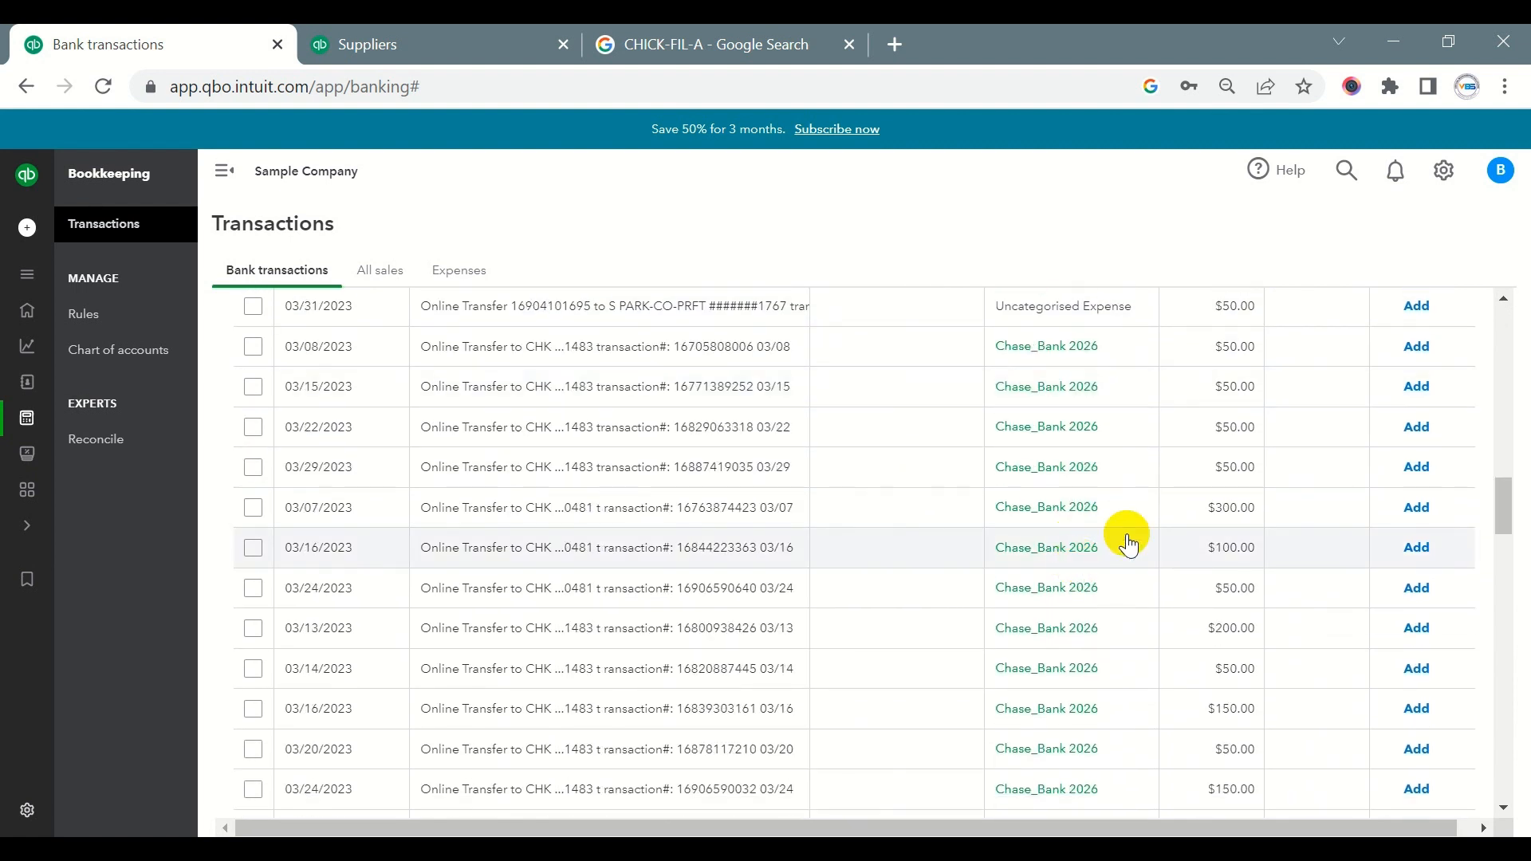
pyautogui.click(735, 526)
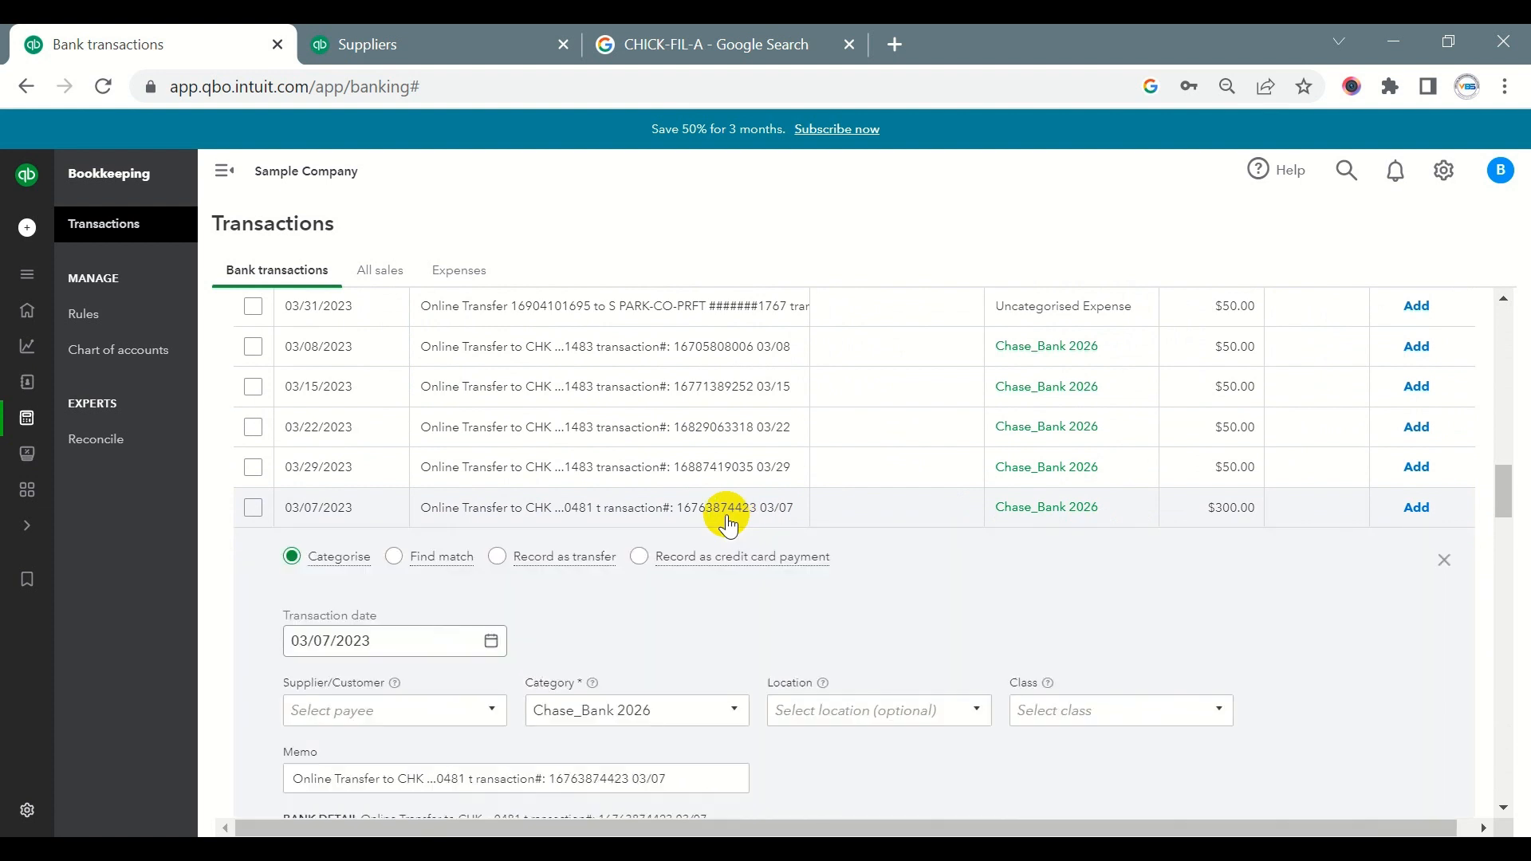
# - Set the category of the 03/07/2023 $300.00 transfer to Capital_One 1232
pyautogui.click(674, 551)
pyautogui.write('cr')
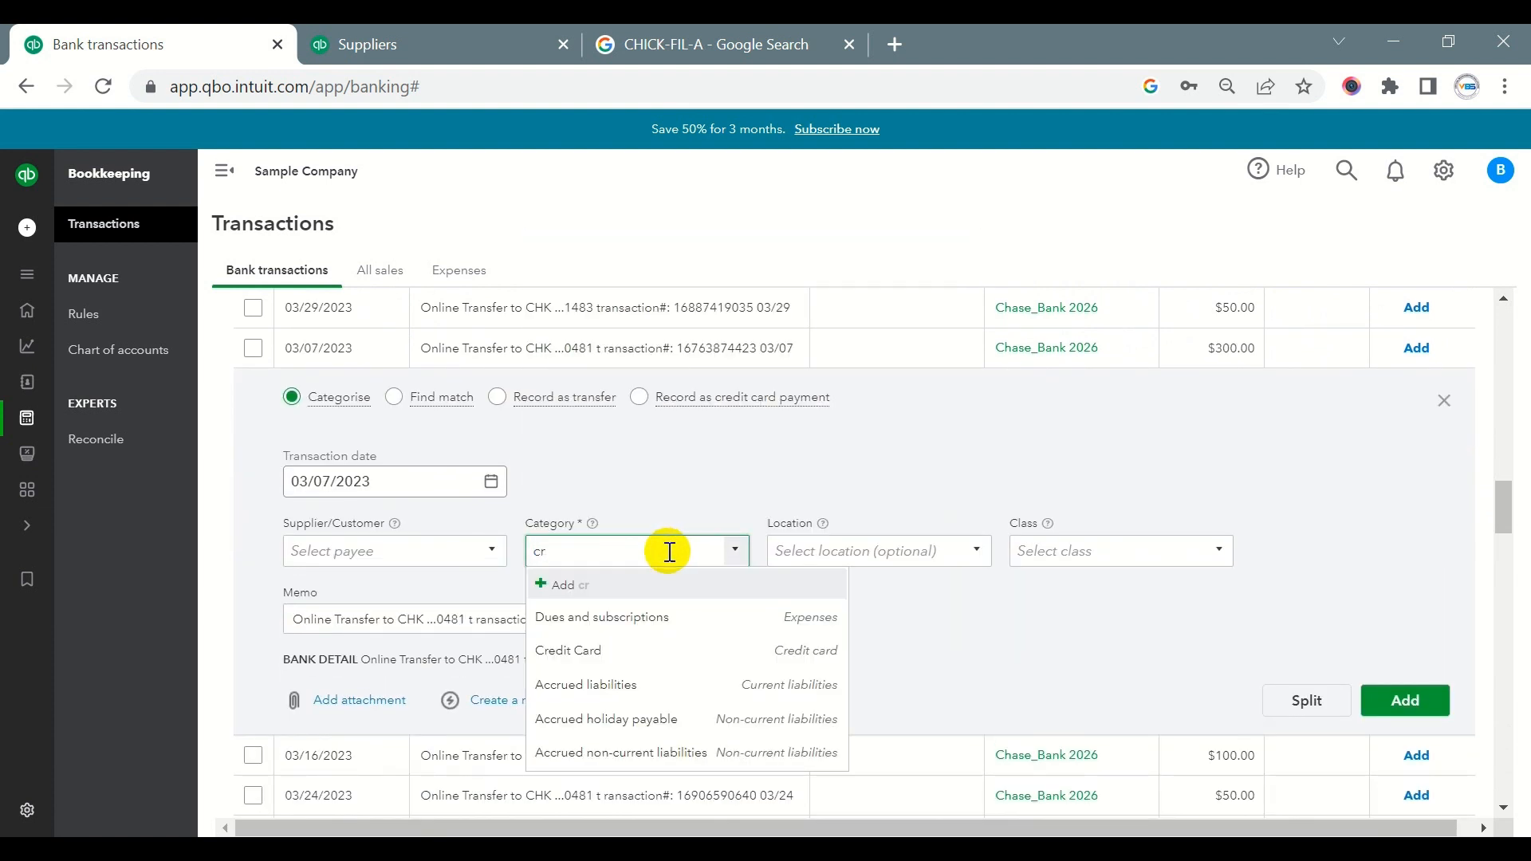
pyautogui.moveTo(670, 551); pyautogui.dragTo(519, 552)
pyautogui.write('12')
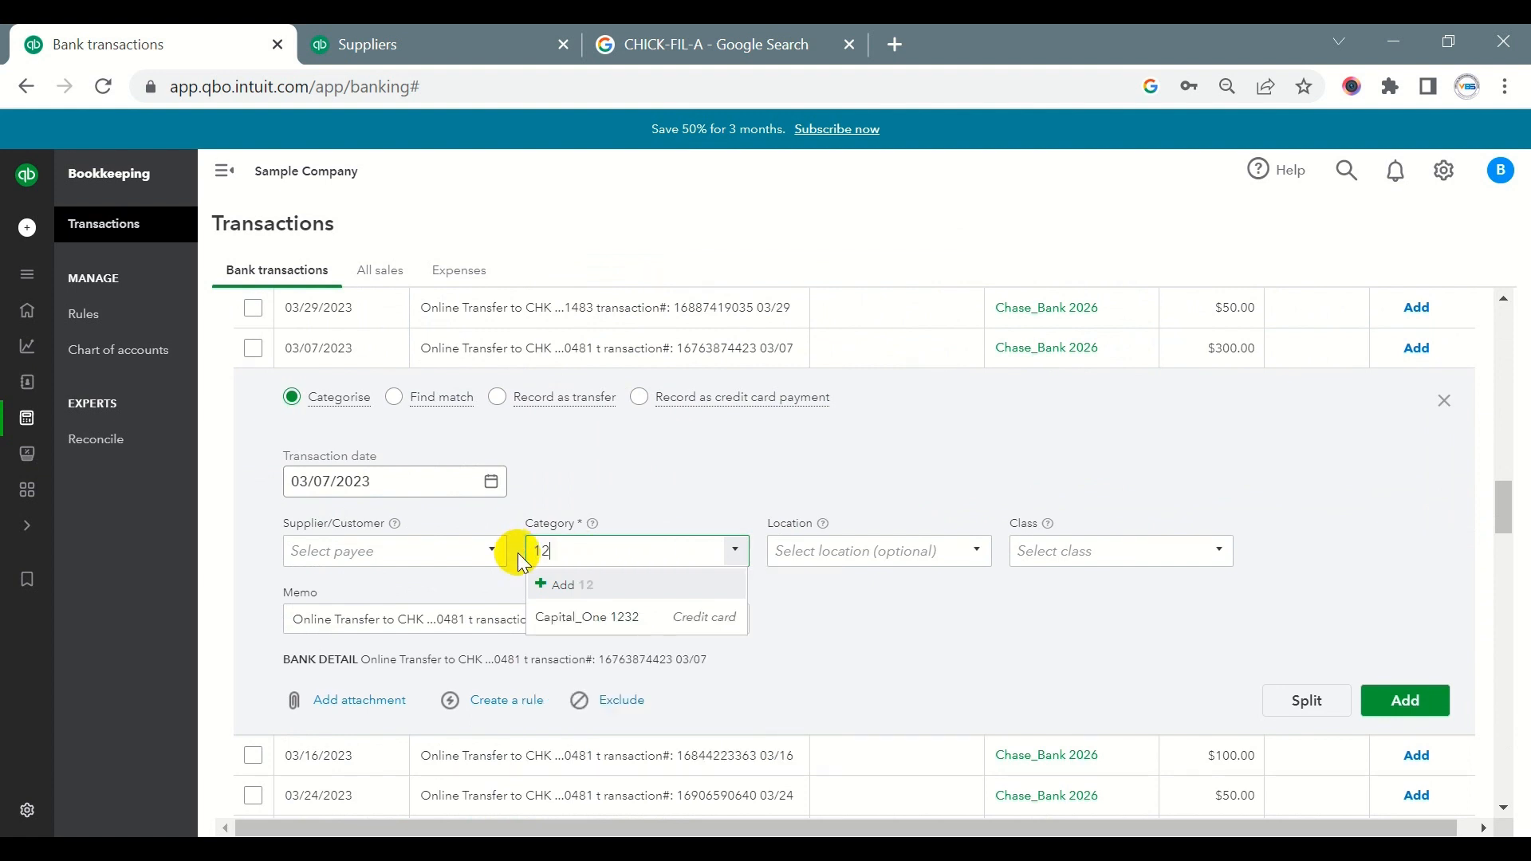
pyautogui.click(571, 615)
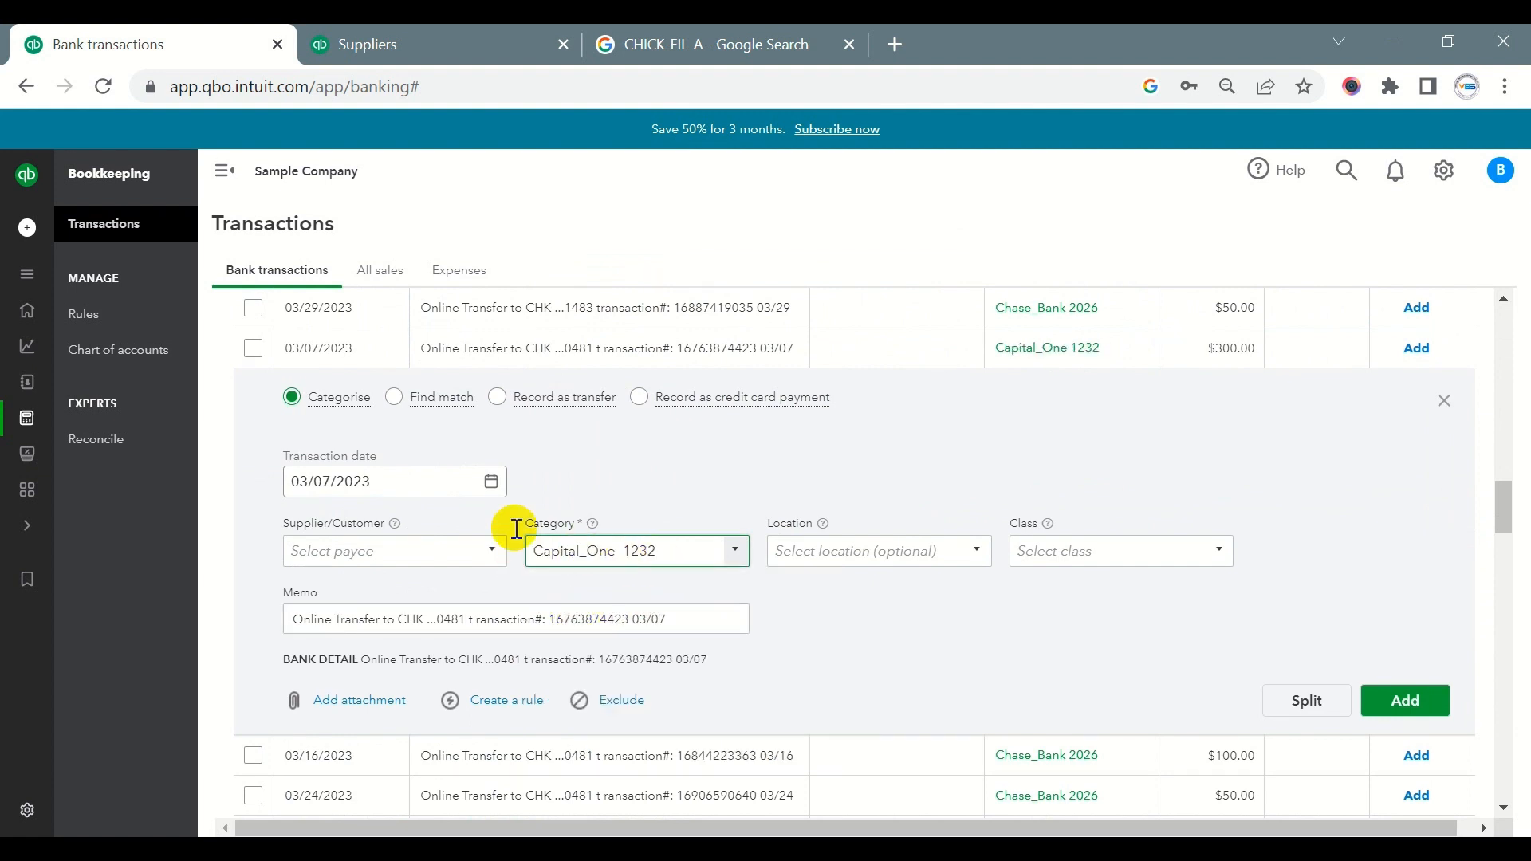
# - Record the 03/07/2023 $300.00 transfer as a credit card payment to Capital_One 1232, leaving the supplier blank, and add it
pyautogui.click(641, 398)
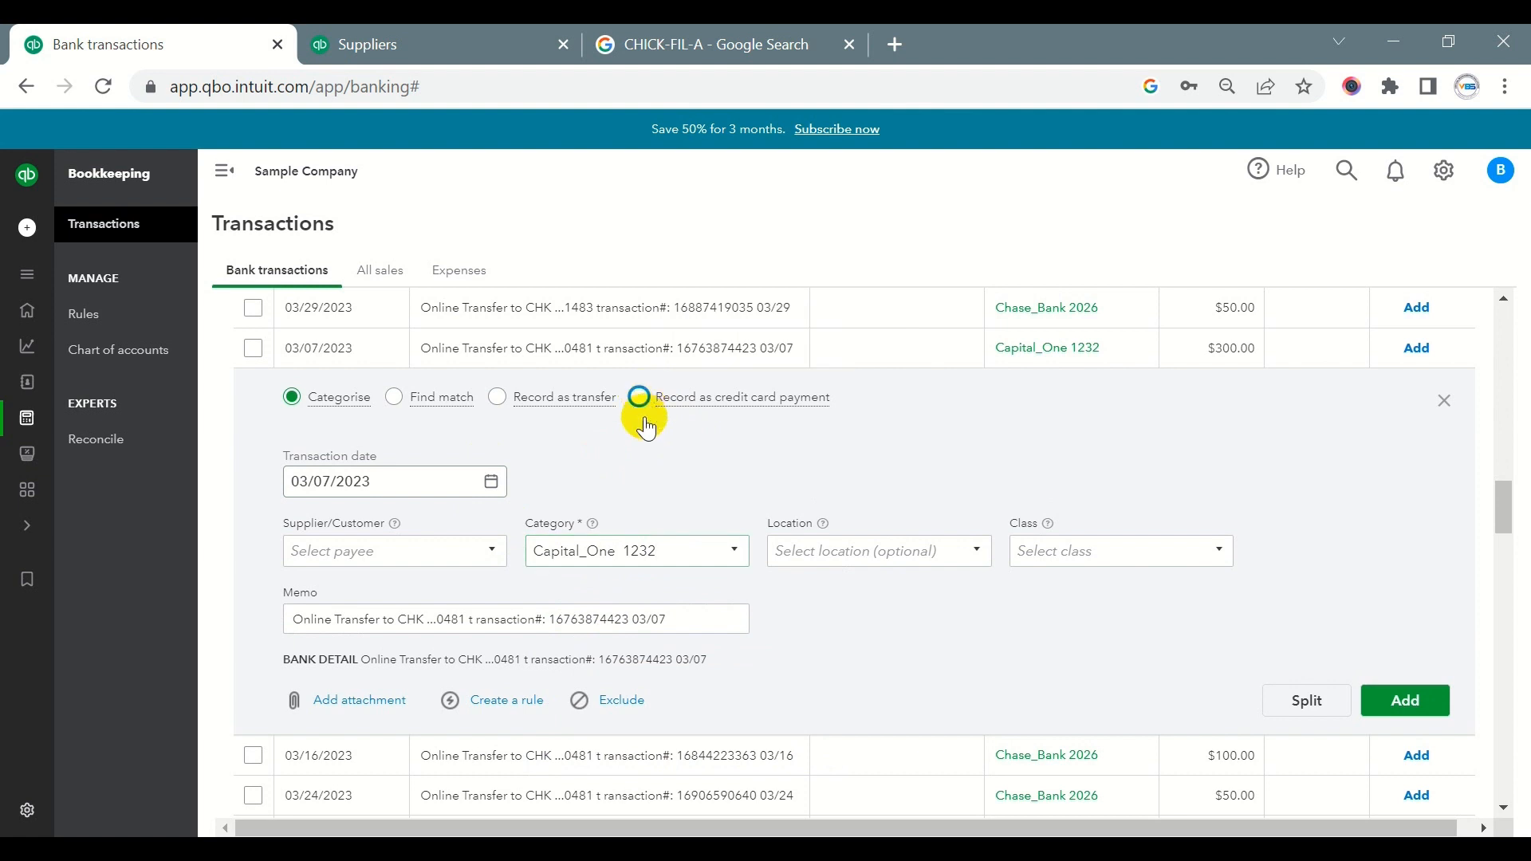
pyautogui.click(649, 498)
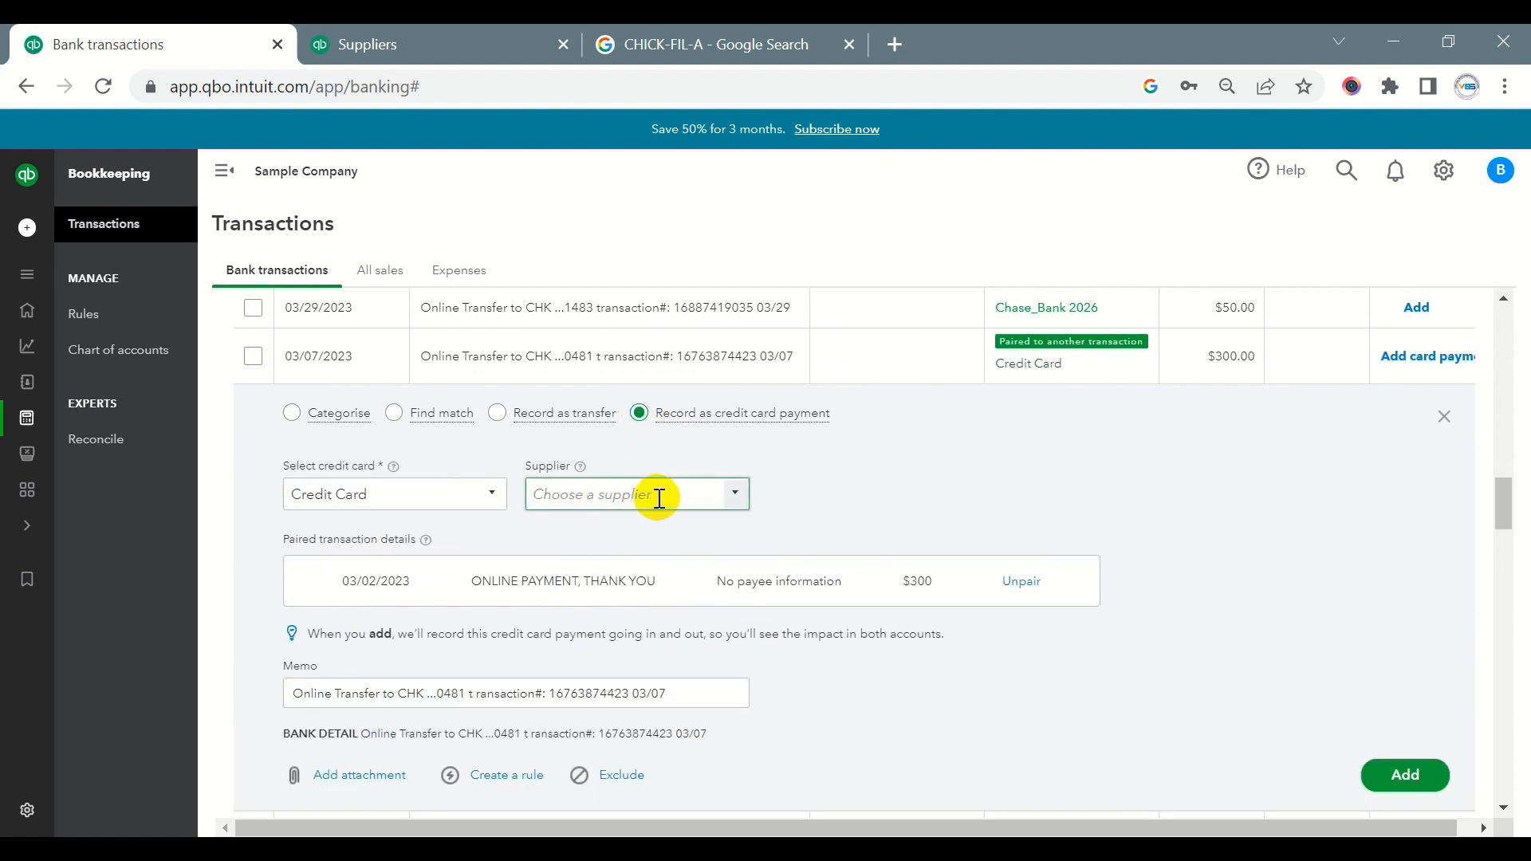
pyautogui.click(438, 493)
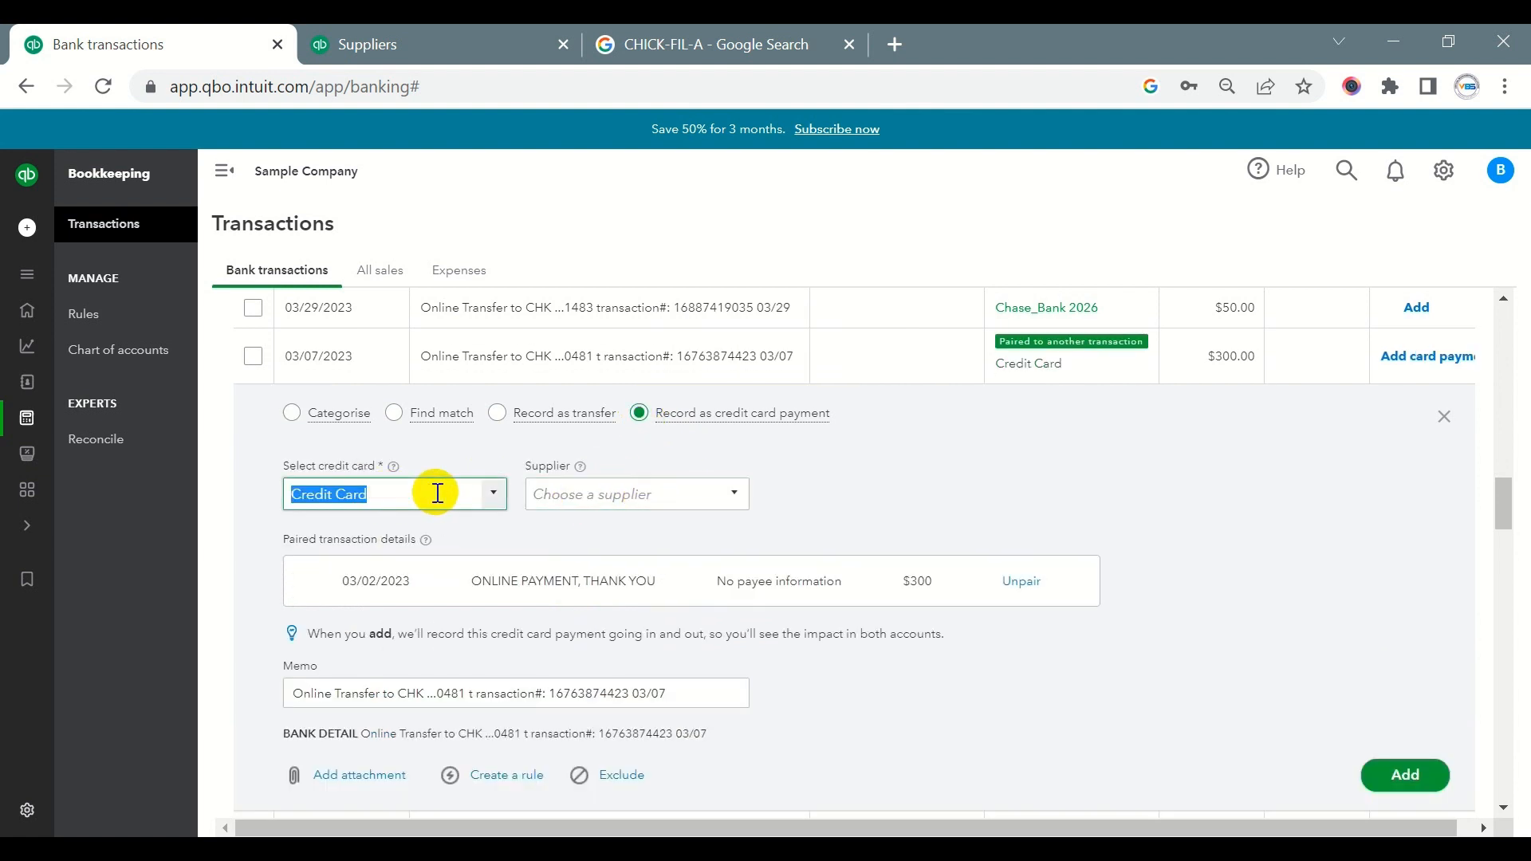
pyautogui.write('12')
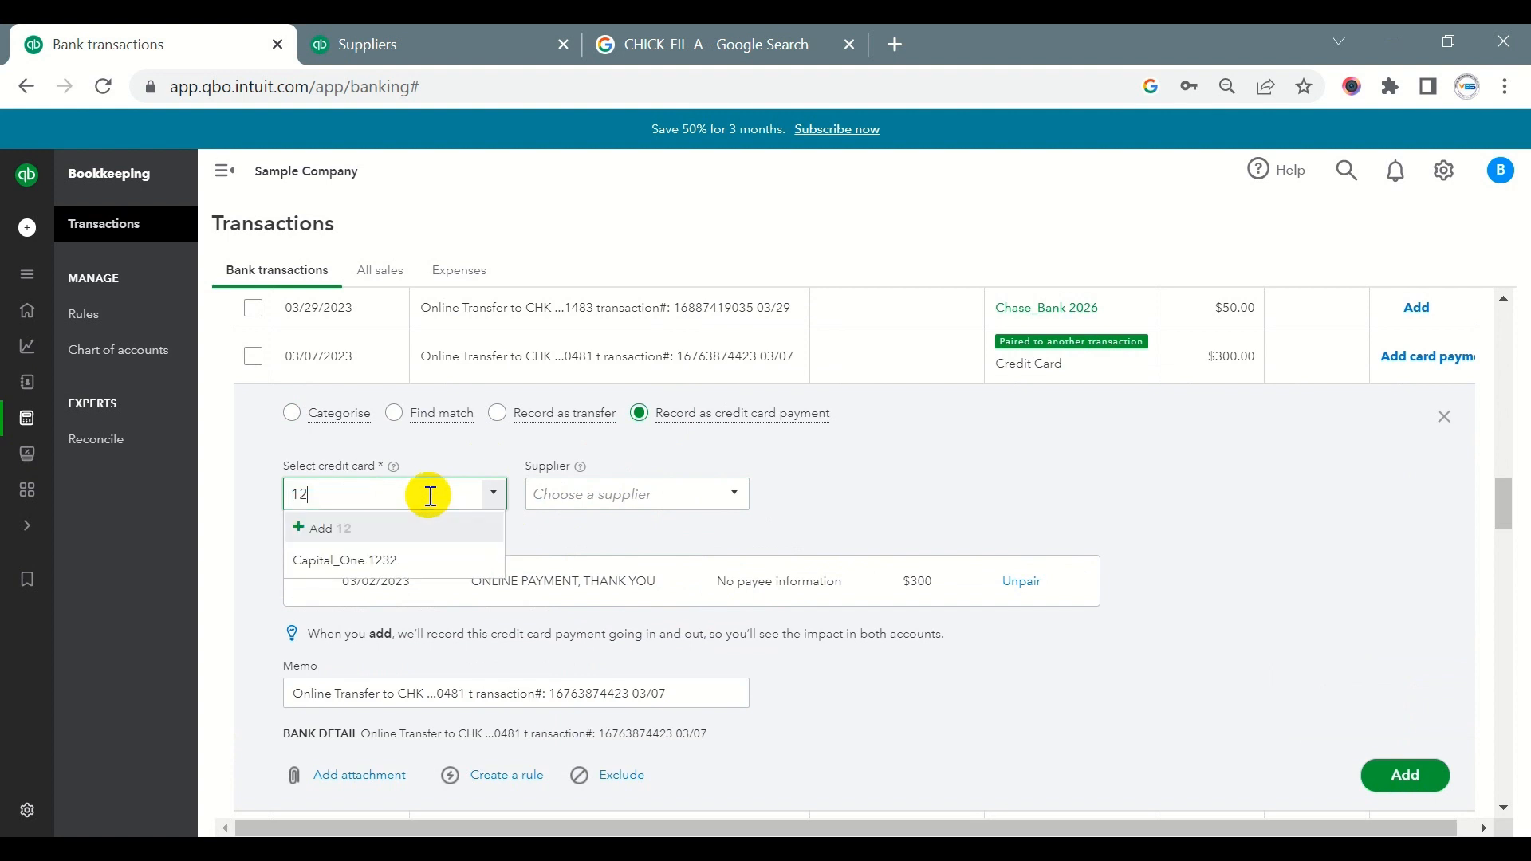
pyautogui.click(383, 552)
pyautogui.click(609, 480)
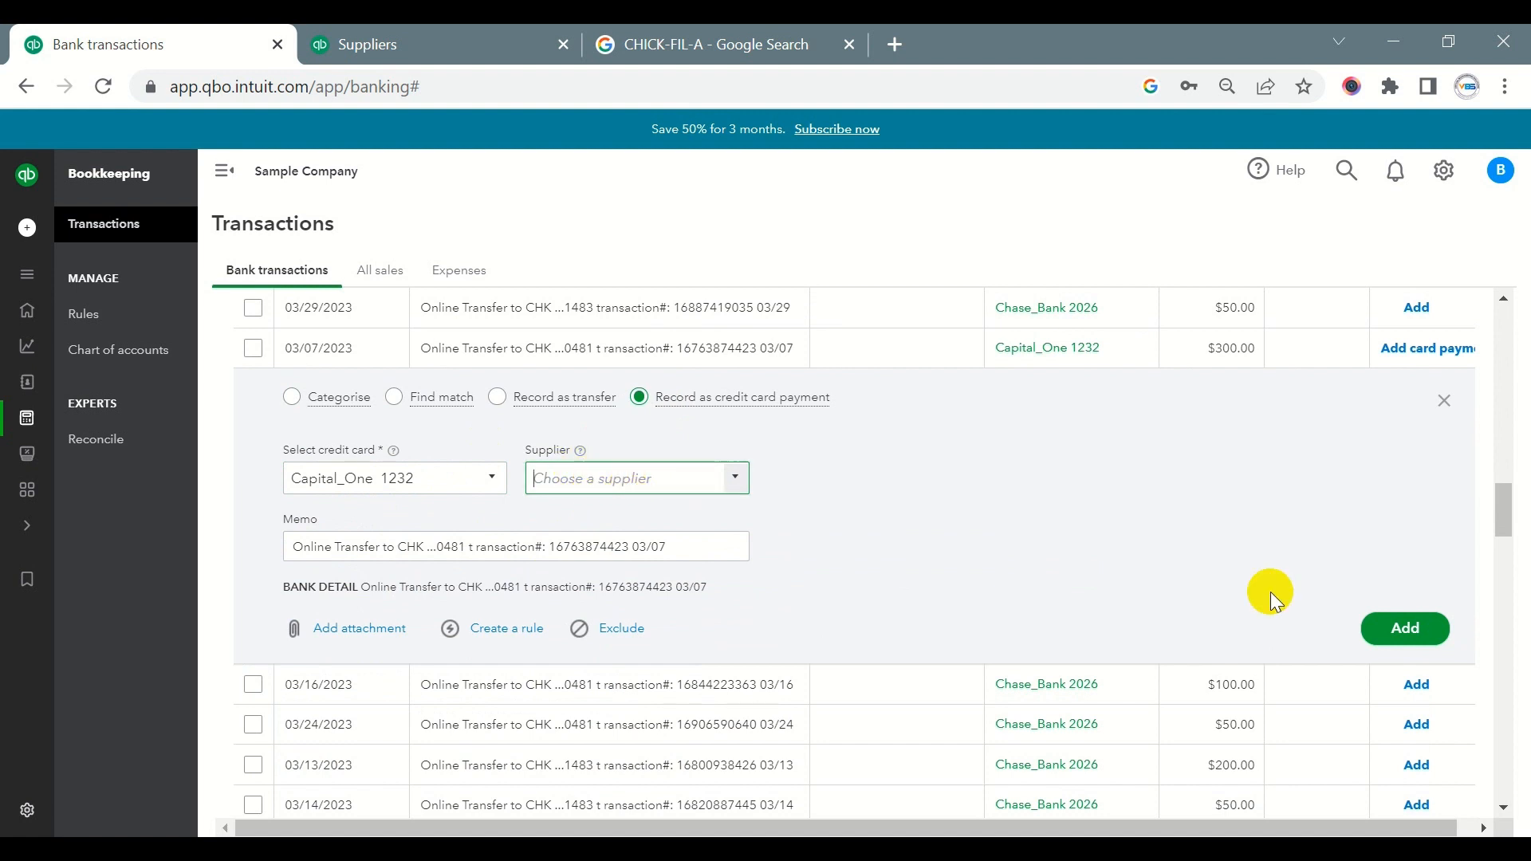
pyautogui.click(1405, 628)
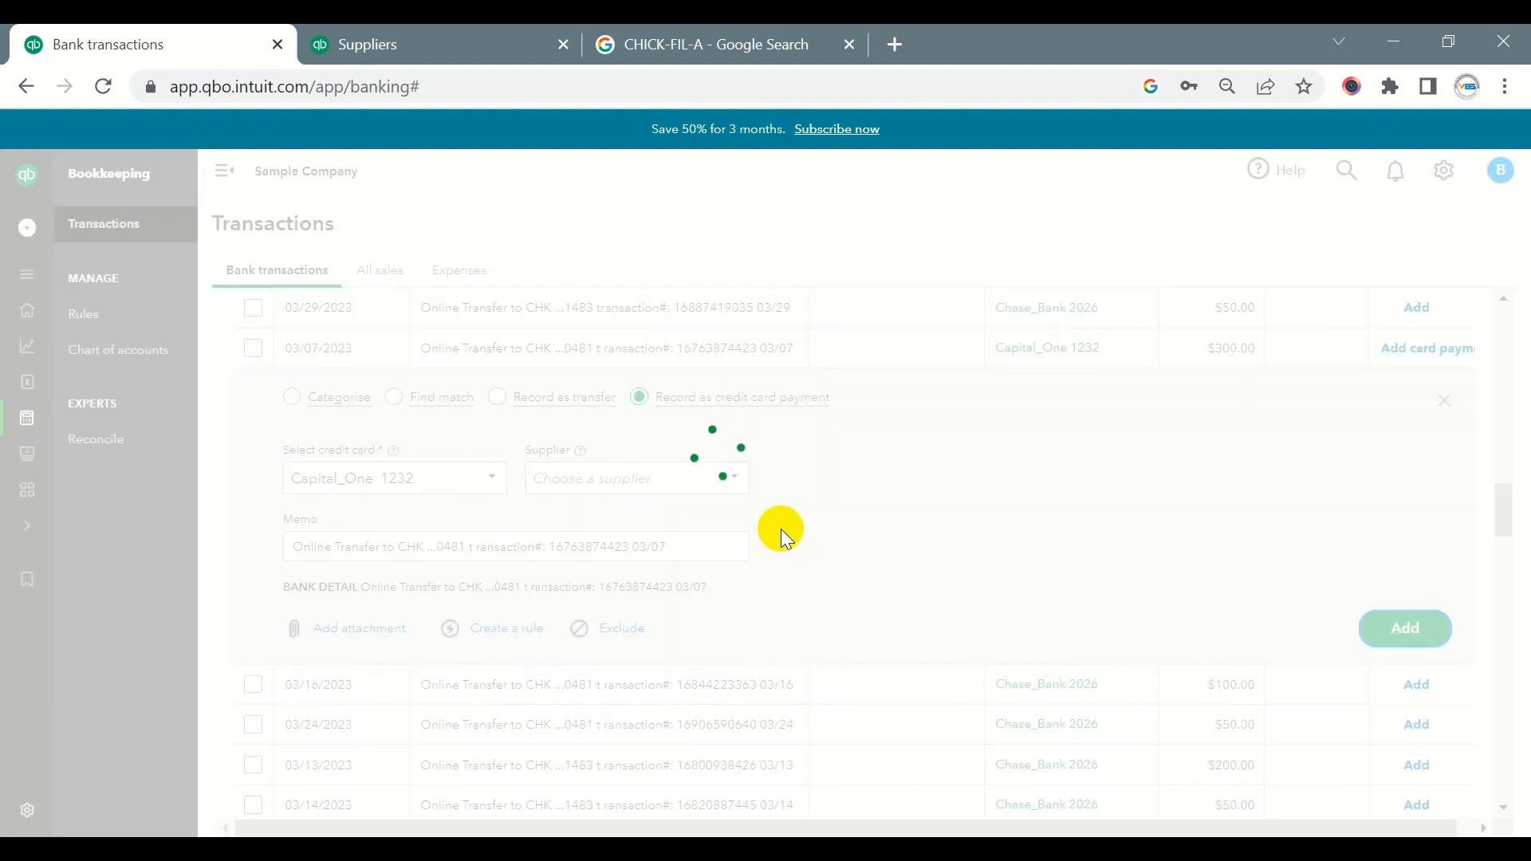
pyautogui.scroll(15, 693, 506)
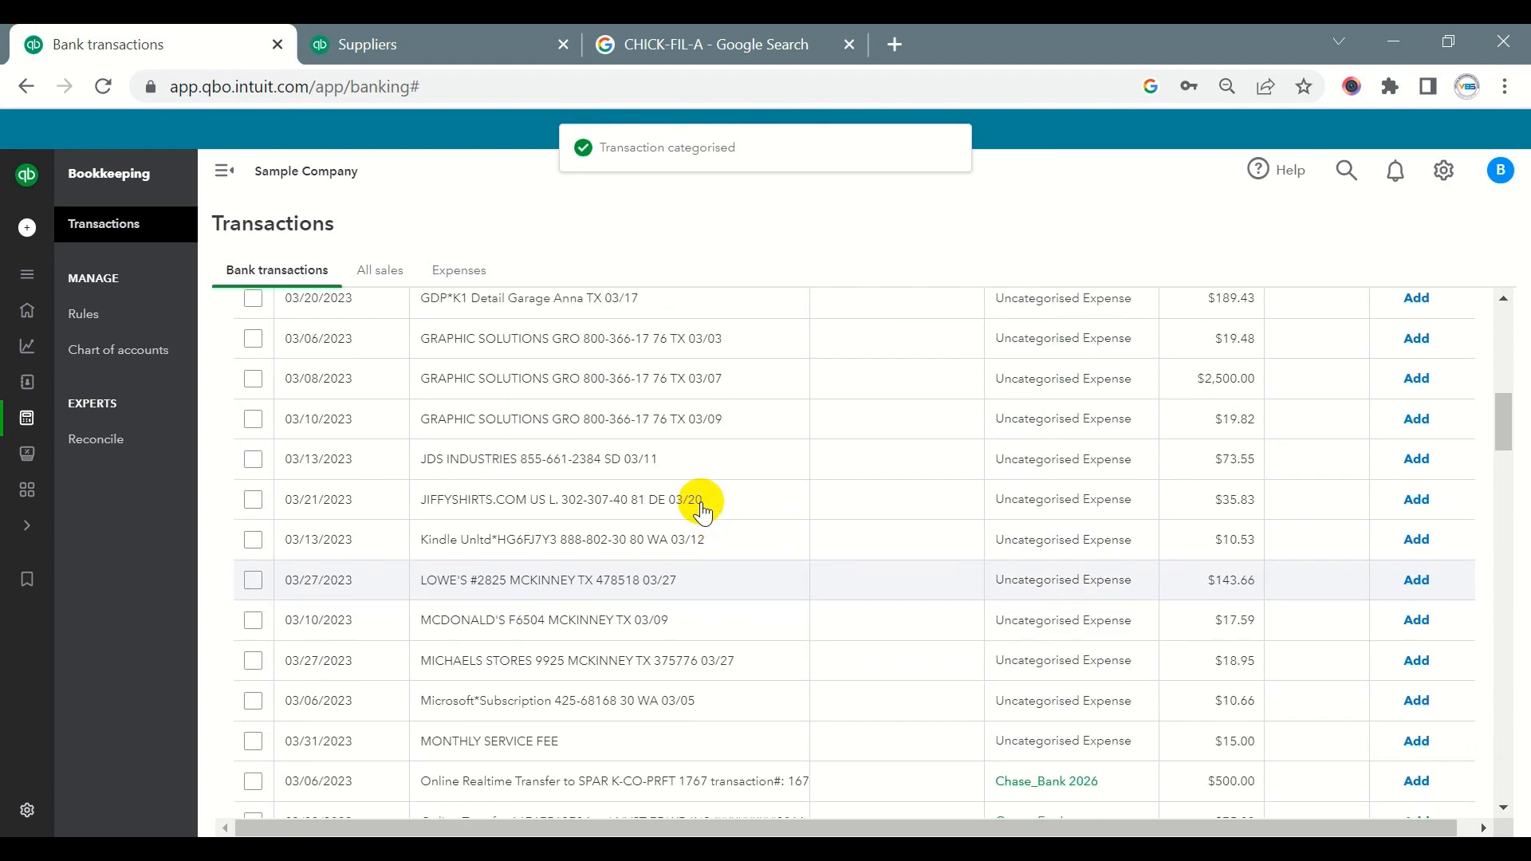
# - Switch to the Credit Card account and check the 03/02/2023 online payment of $300.00 in its review list
pyautogui.click(382, 441)
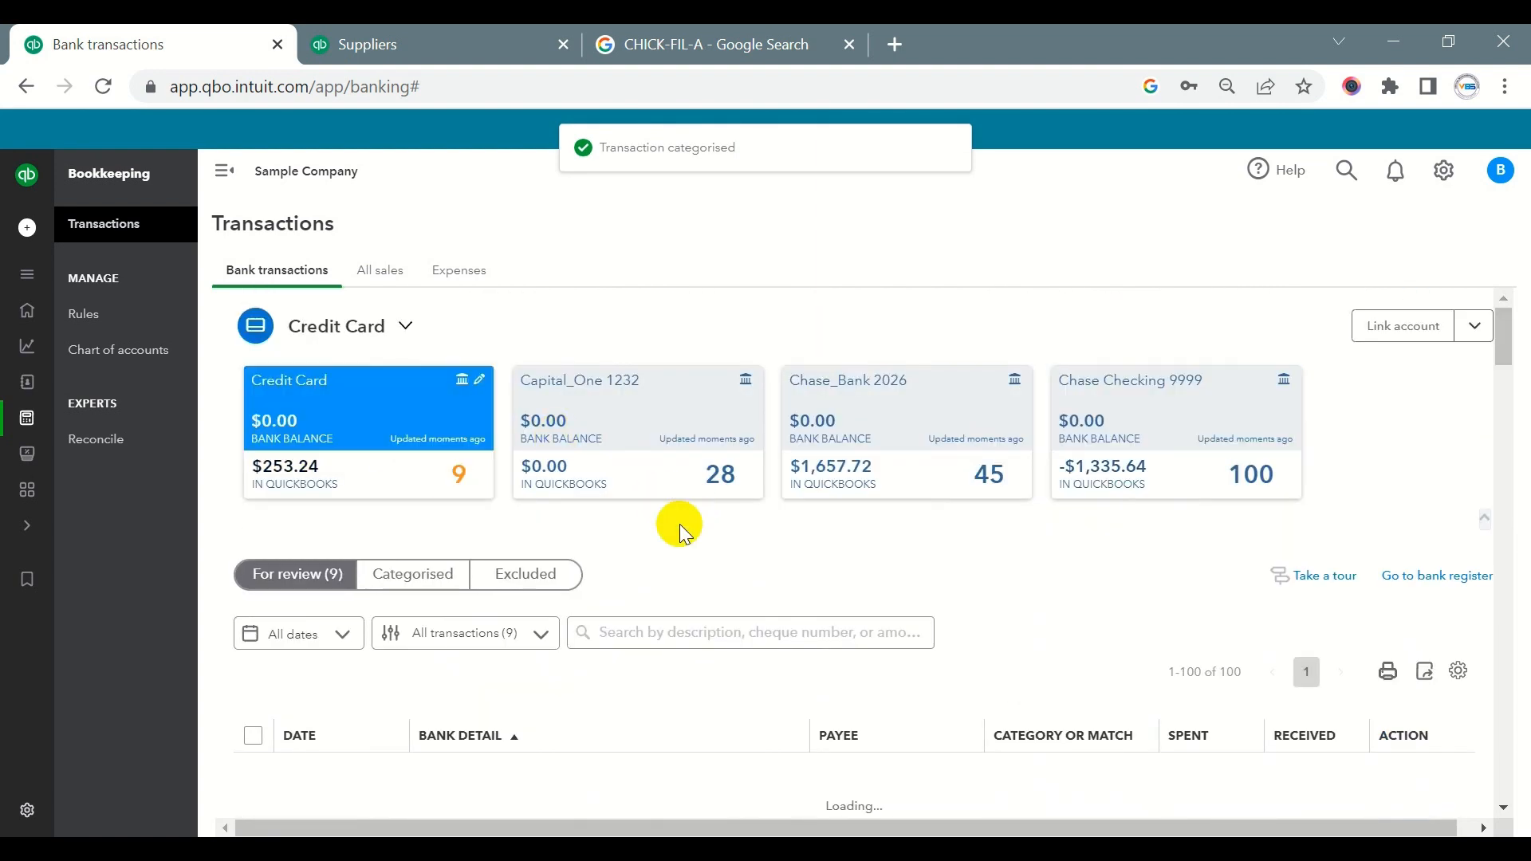
pyautogui.scroll(-5, 694, 543)
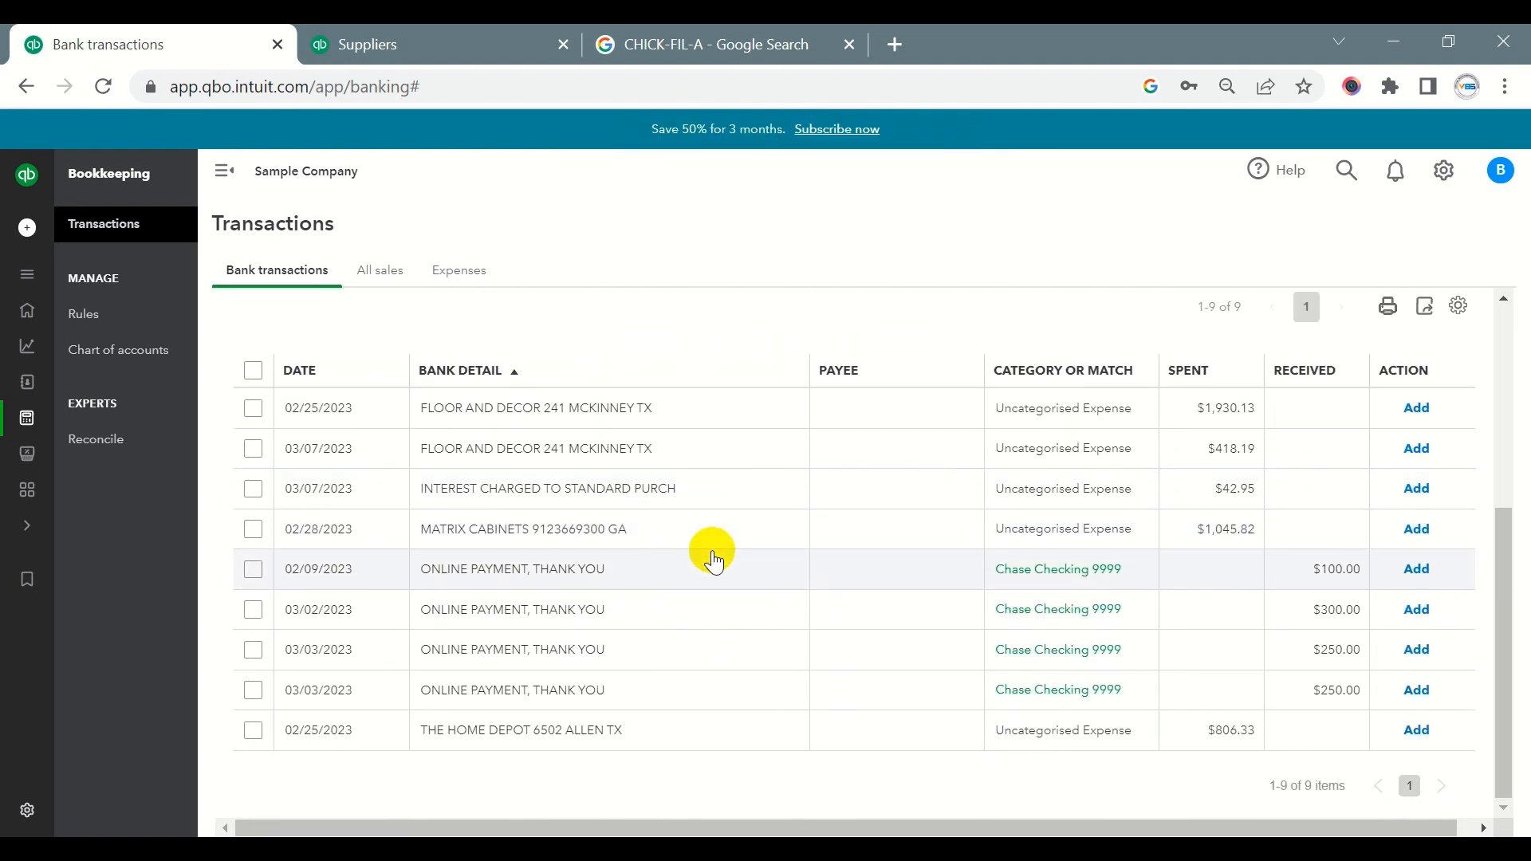
pyautogui.click(662, 614)
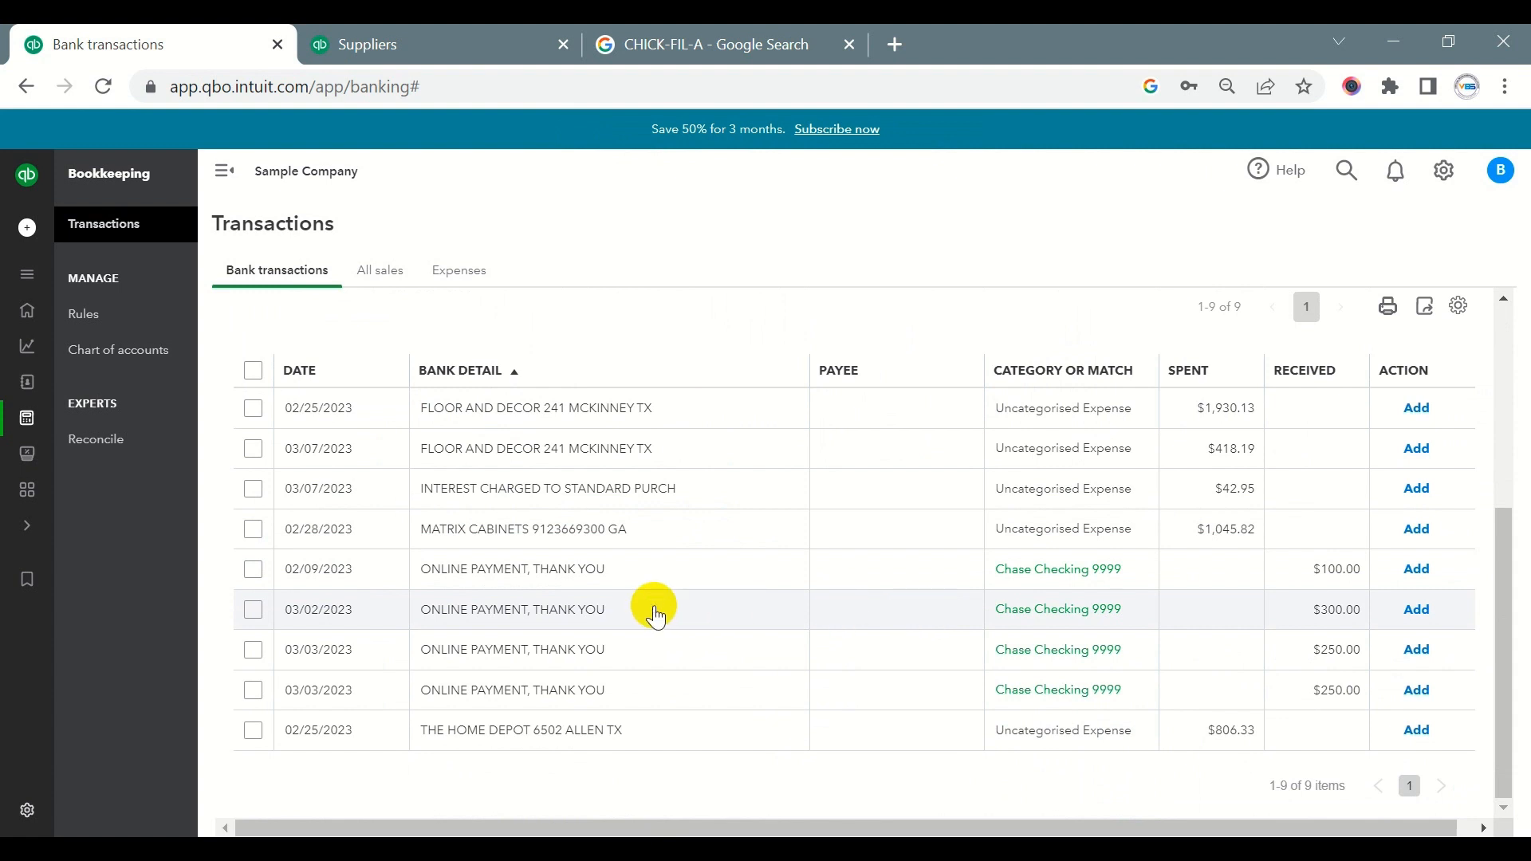
pyautogui.scroll(5, 653, 605)
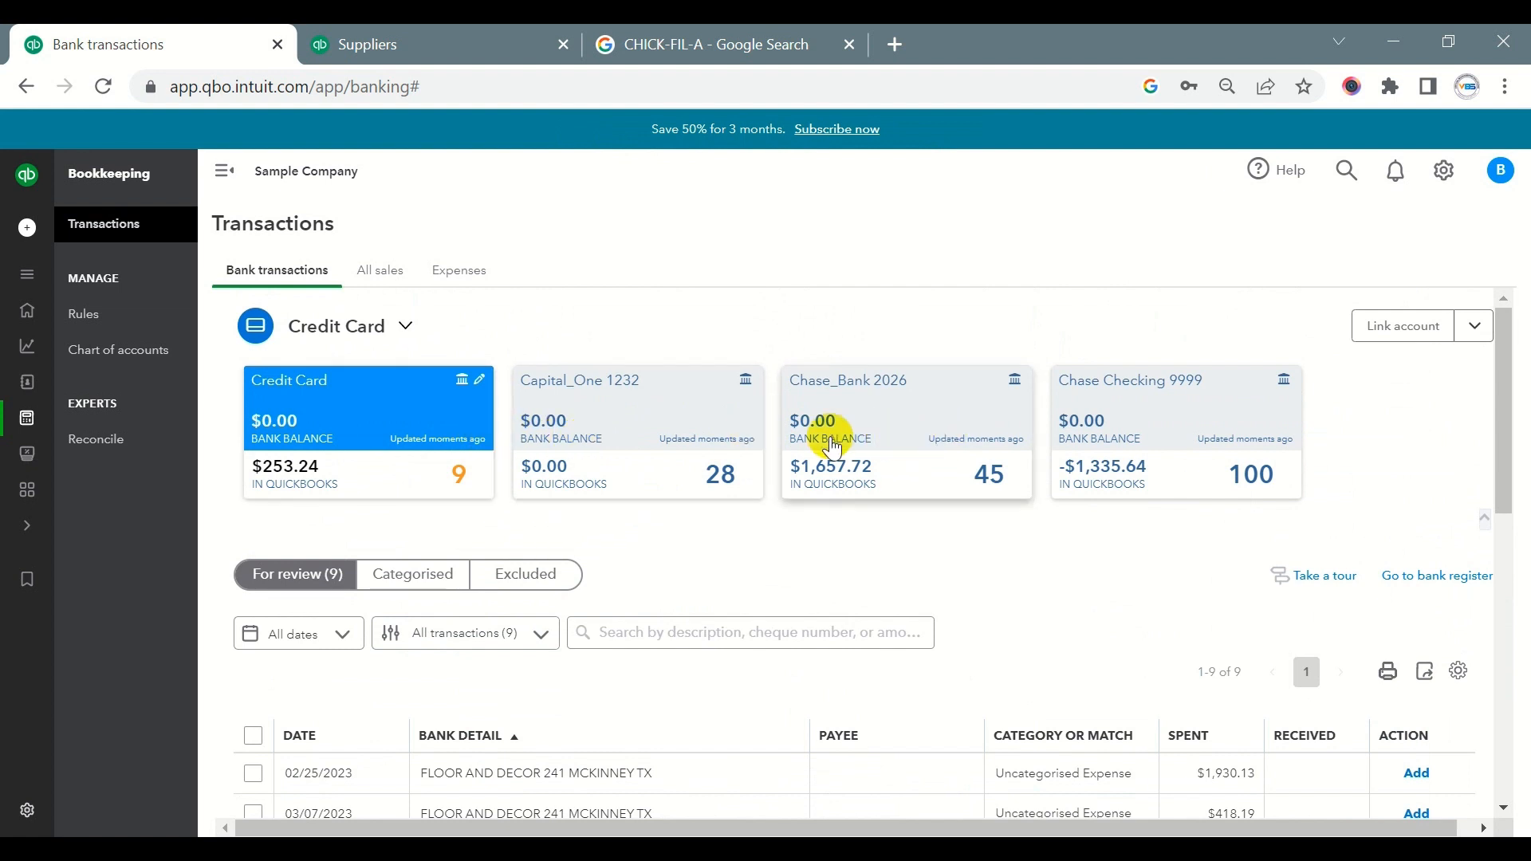
# - Switch to the Chase Checking 9999 account and look through its online transfers awaiting review
pyautogui.click(1151, 430)
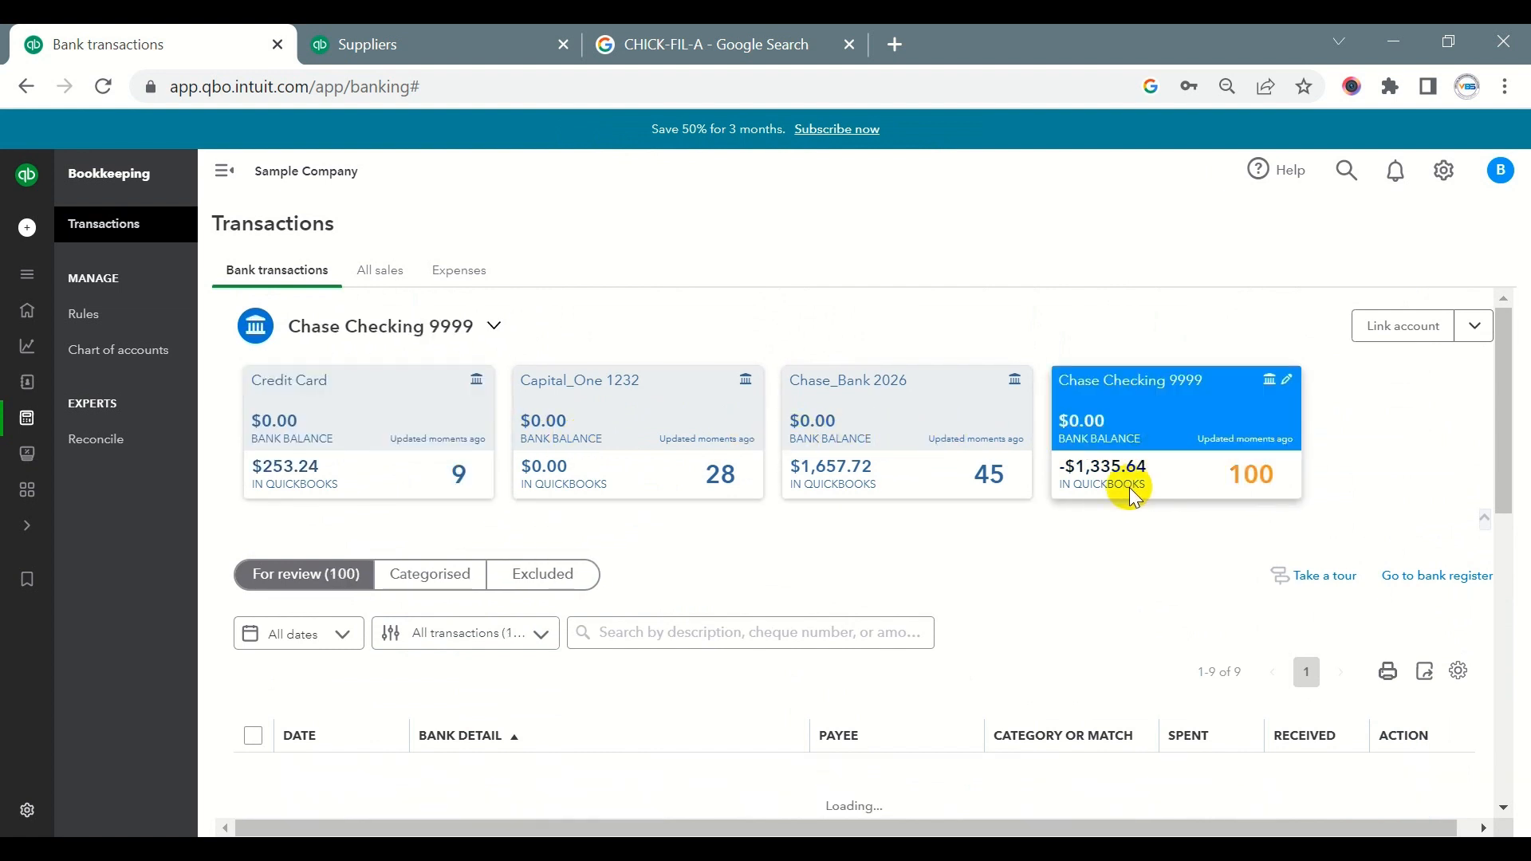
pyautogui.scroll(-4, 558, 399)
pyautogui.scroll(-5, 789, 471)
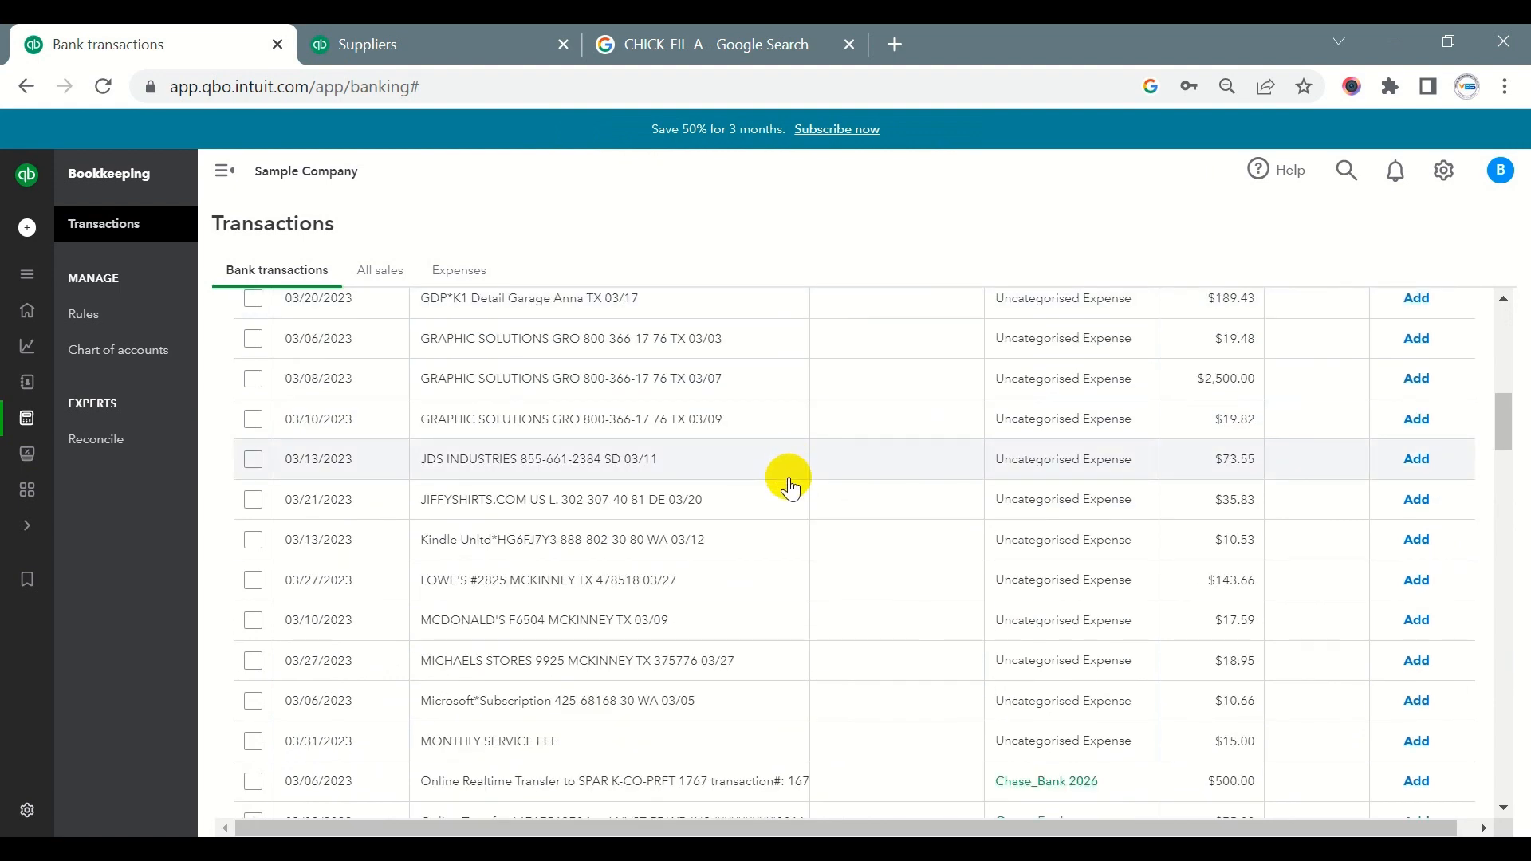
pyautogui.scroll(-6, 790, 482)
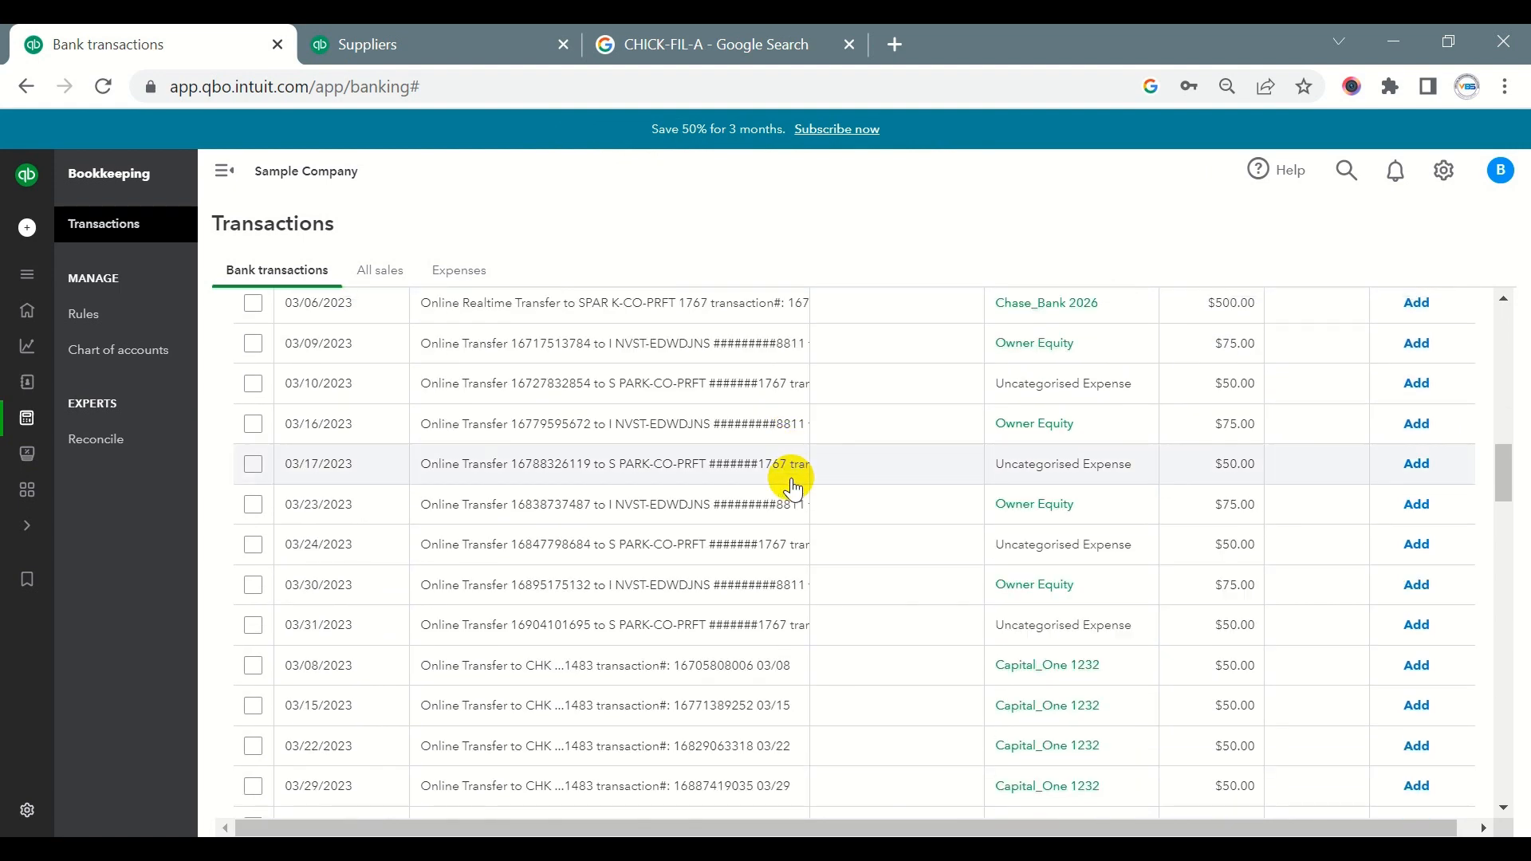
pyautogui.scroll(-2, 790, 482)
pyautogui.scroll(-4, 882, 502)
pyautogui.scroll(2, 882, 506)
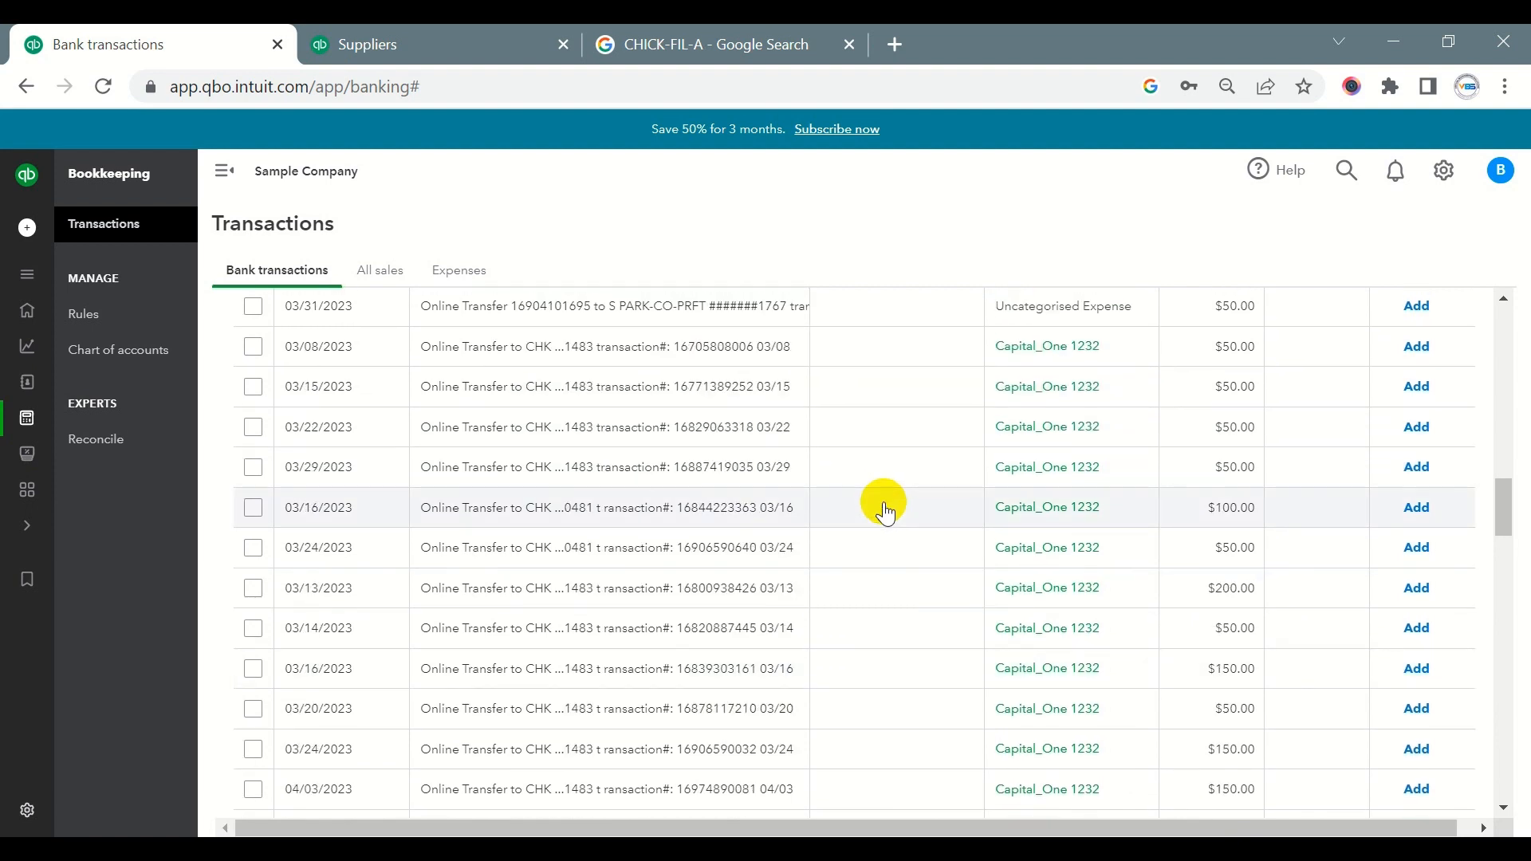
pyautogui.scroll(10, 882, 502)
pyautogui.scroll(5, 499, 399)
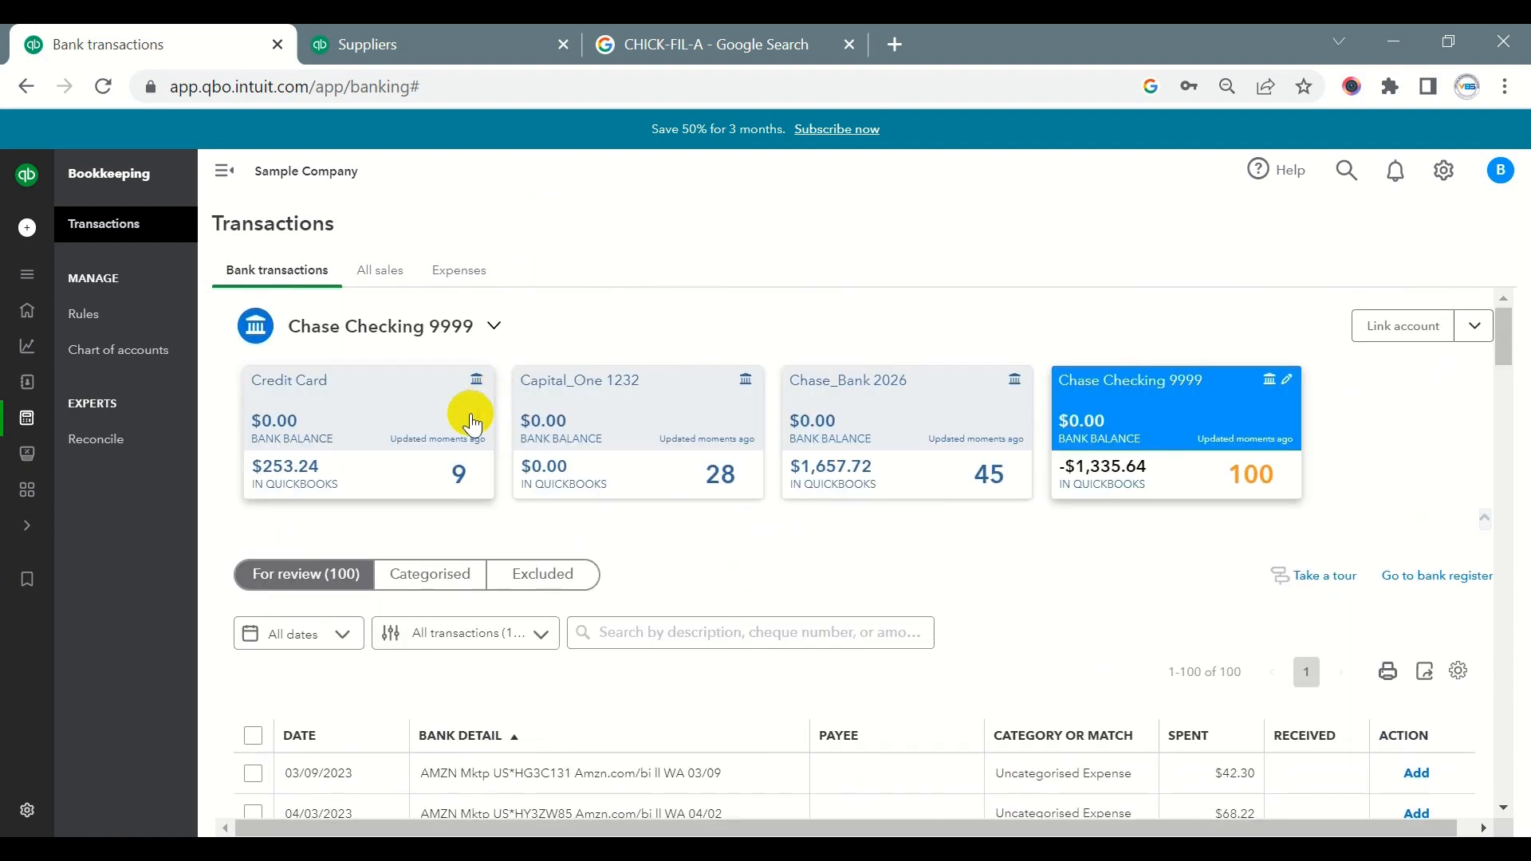
# - Return to the Credit Card account and inspect the first 03/03/2023 online payment of $250.00
pyautogui.click(363, 460)
pyautogui.scroll(-1, 807, 498)
pyautogui.scroll(-4, 807, 498)
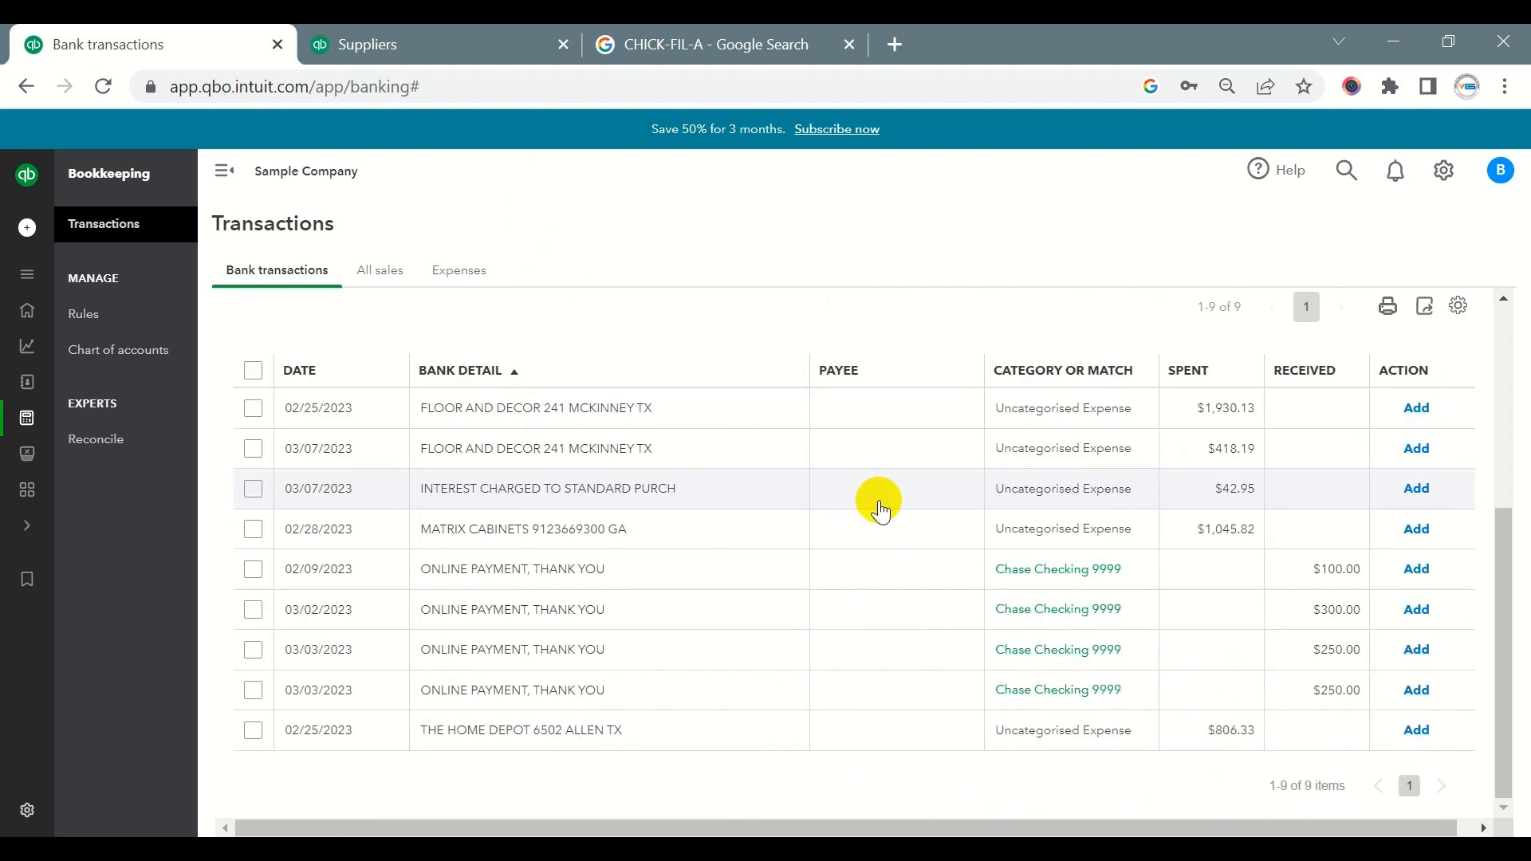
pyautogui.moveTo(1316, 650); pyautogui.dragTo(1366, 661)
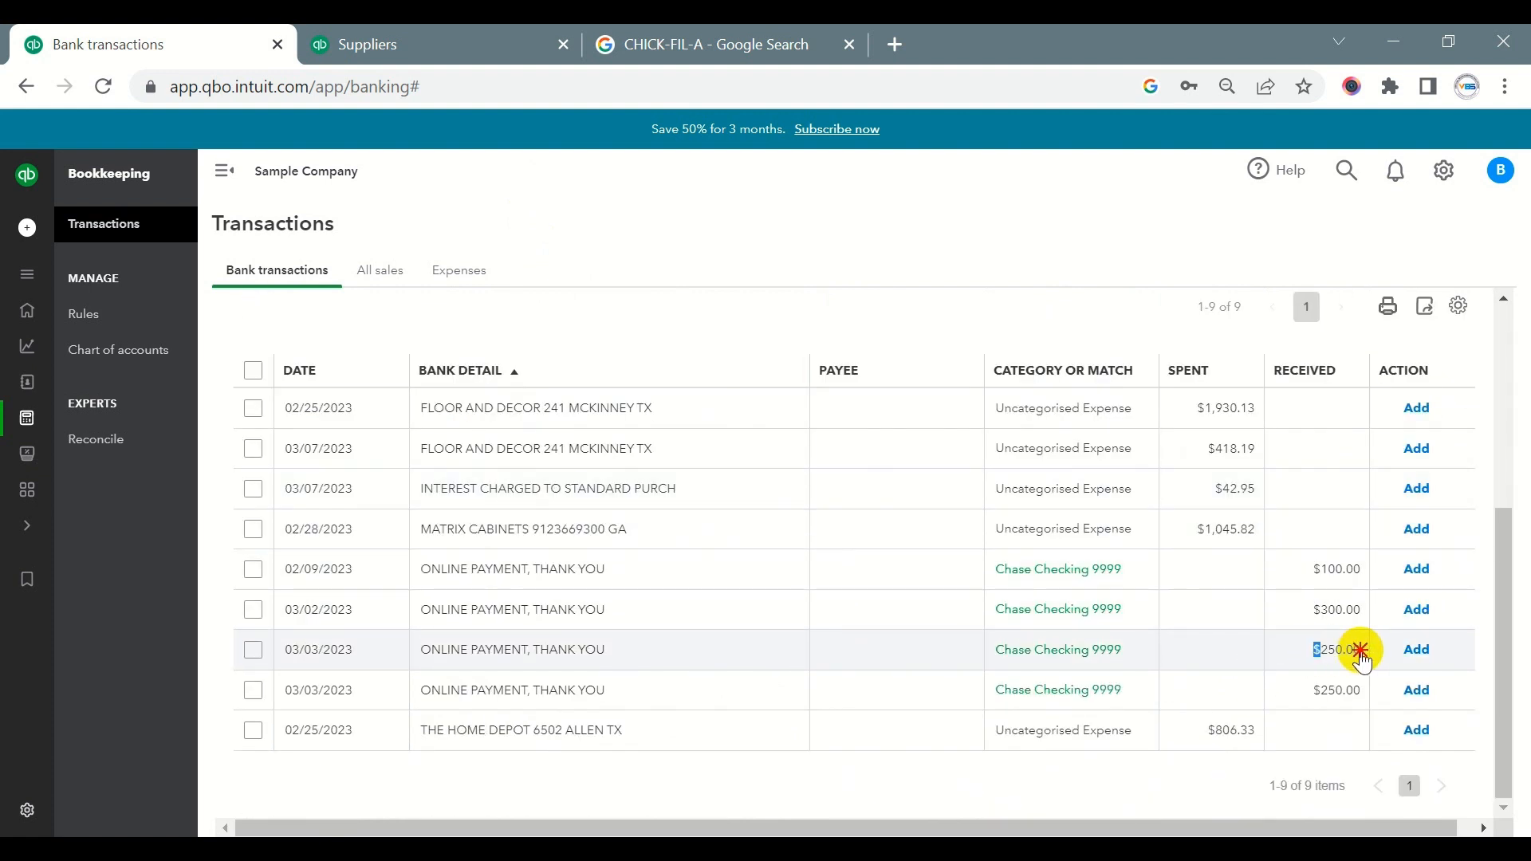
pyautogui.doubleClick(1363, 661)
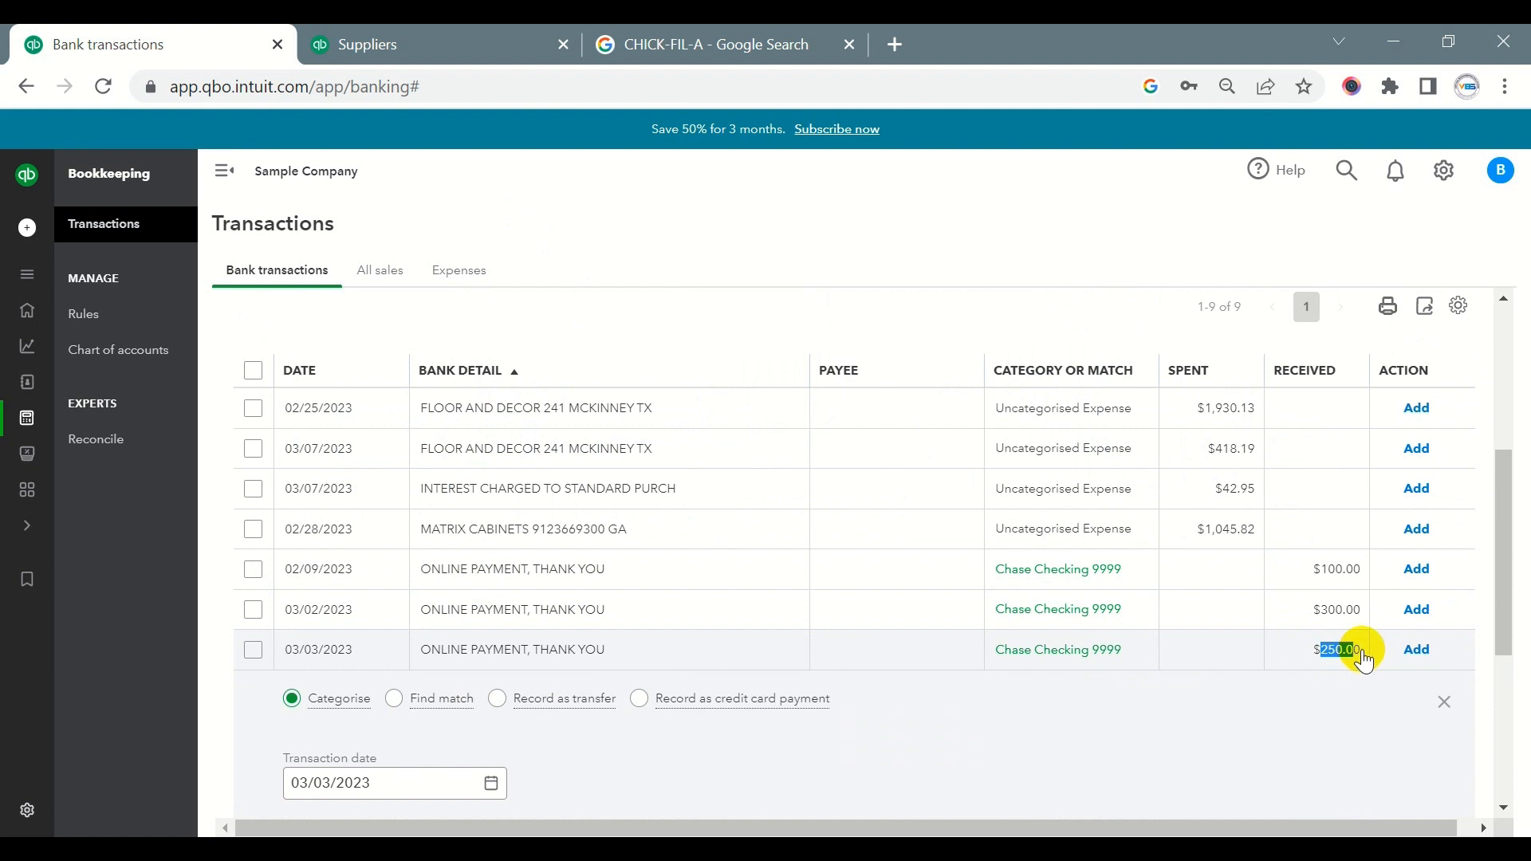
pyautogui.click(1361, 654)
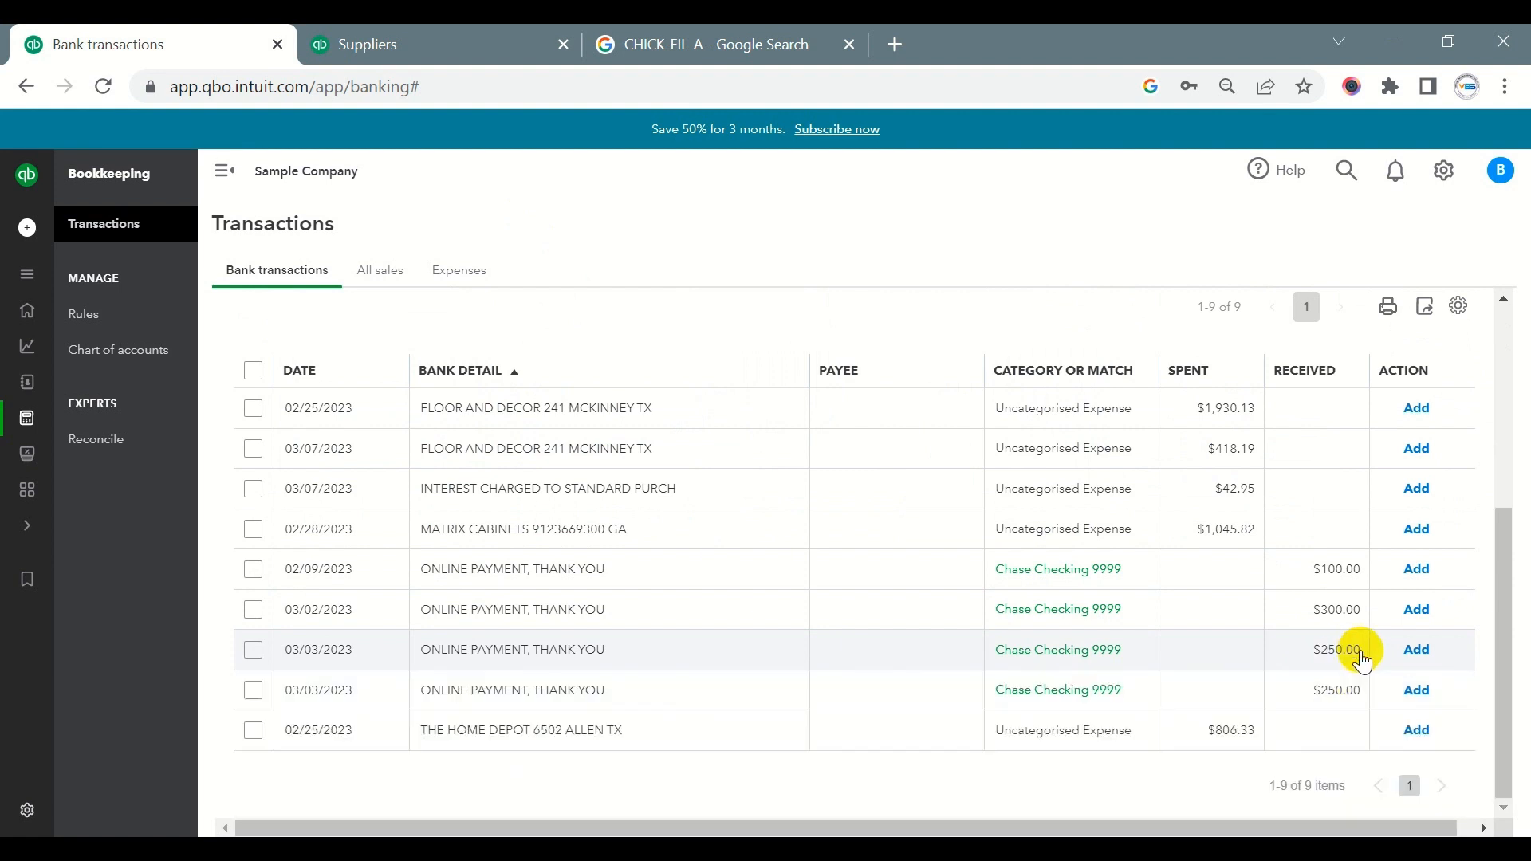
pyautogui.hotkey('alt', 'Tab')
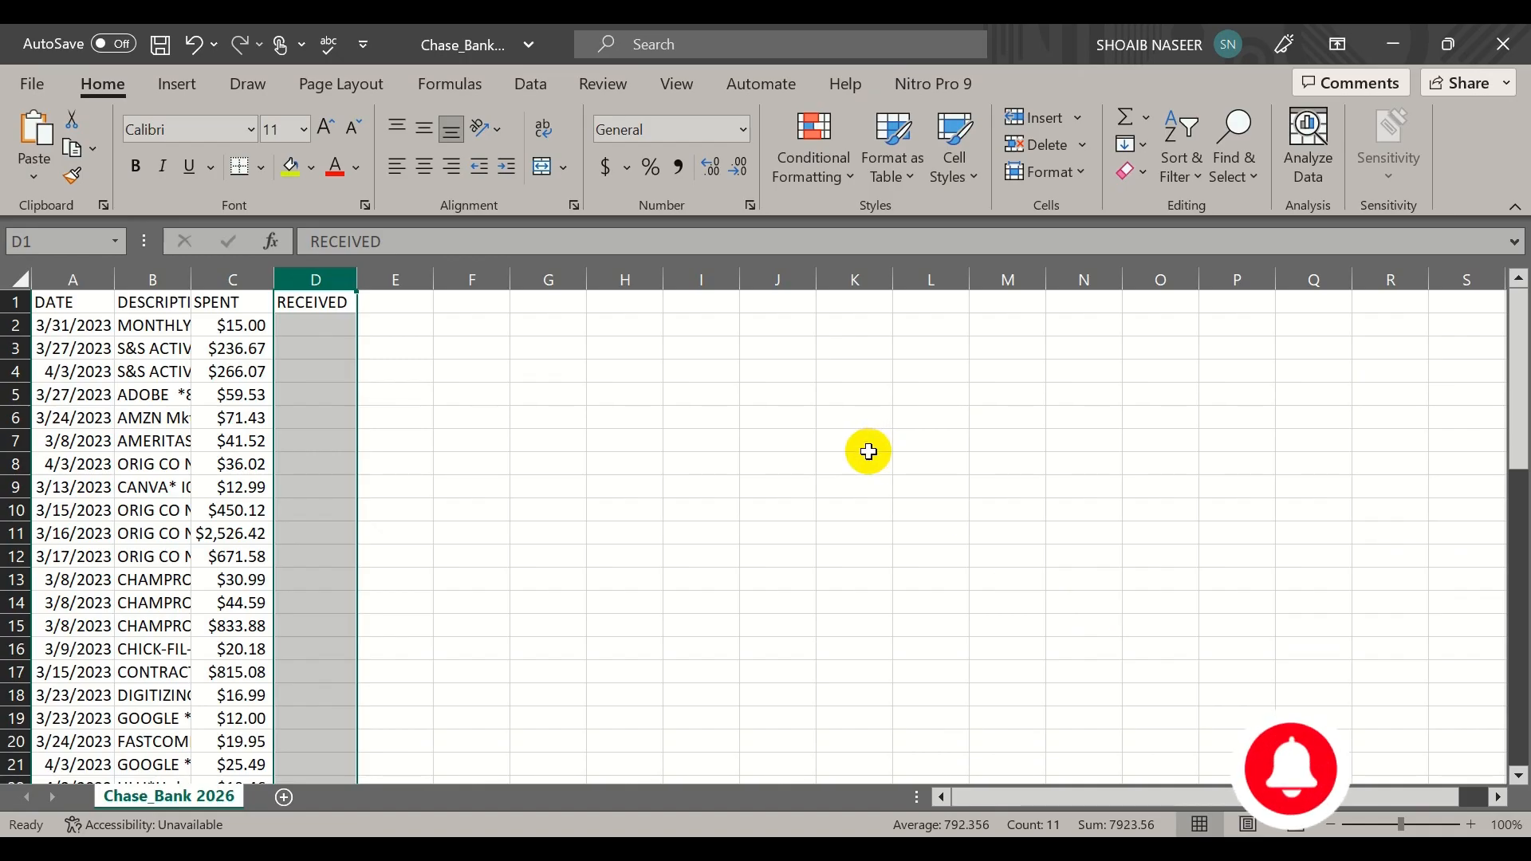
pyautogui.hotkey('alt', 'Tab')
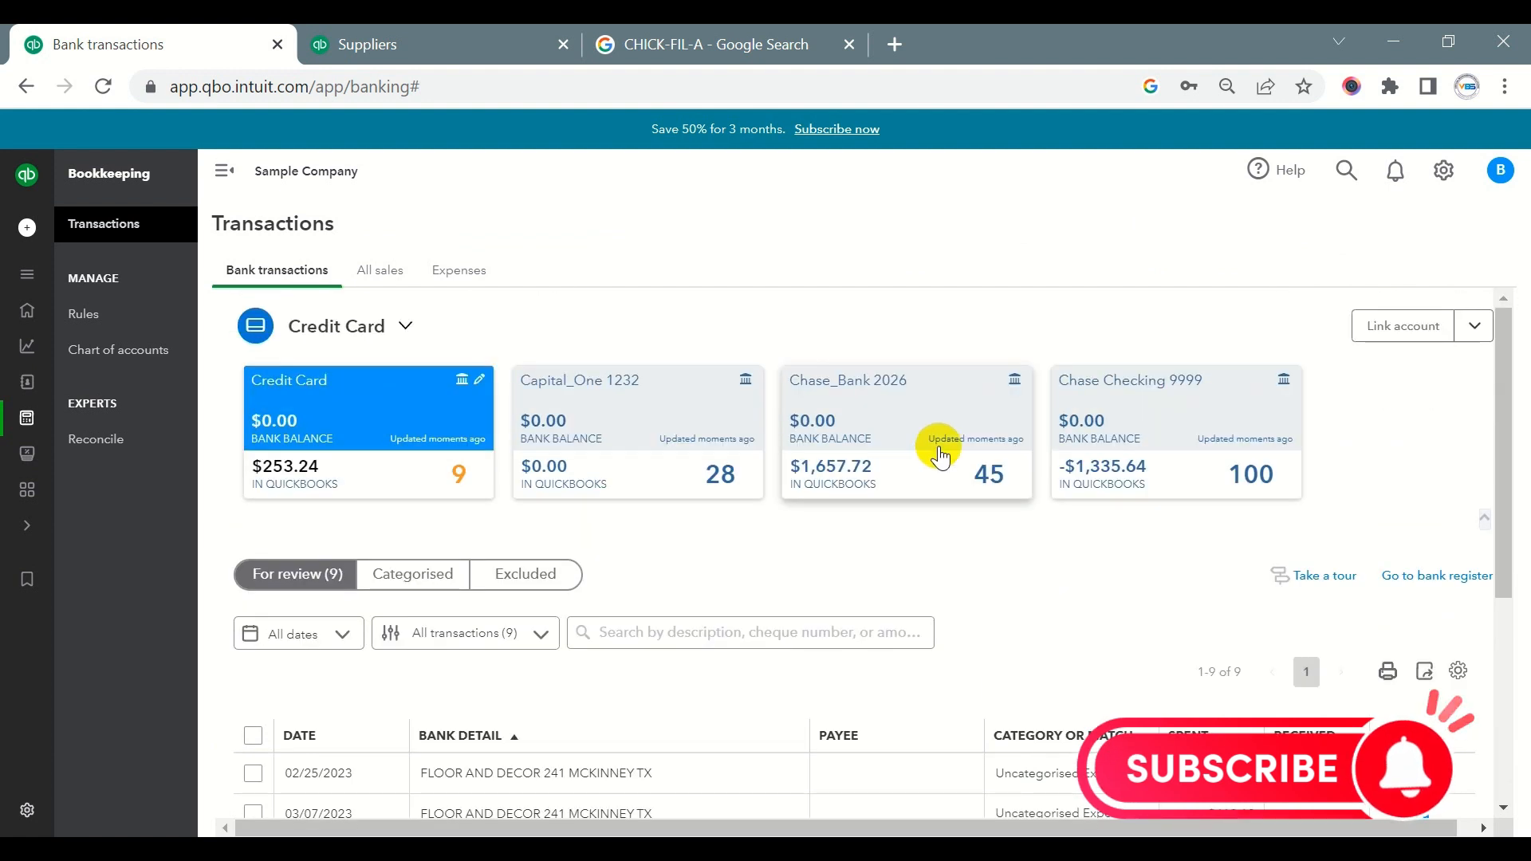
# - Switch to the Chase Checking 9999 account and expand the 03/06/2023 online transfer of $250.00 to savings
pyautogui.click(1156, 422)
pyautogui.scroll(-4, 1059, 534)
pyautogui.scroll(-1, 1058, 534)
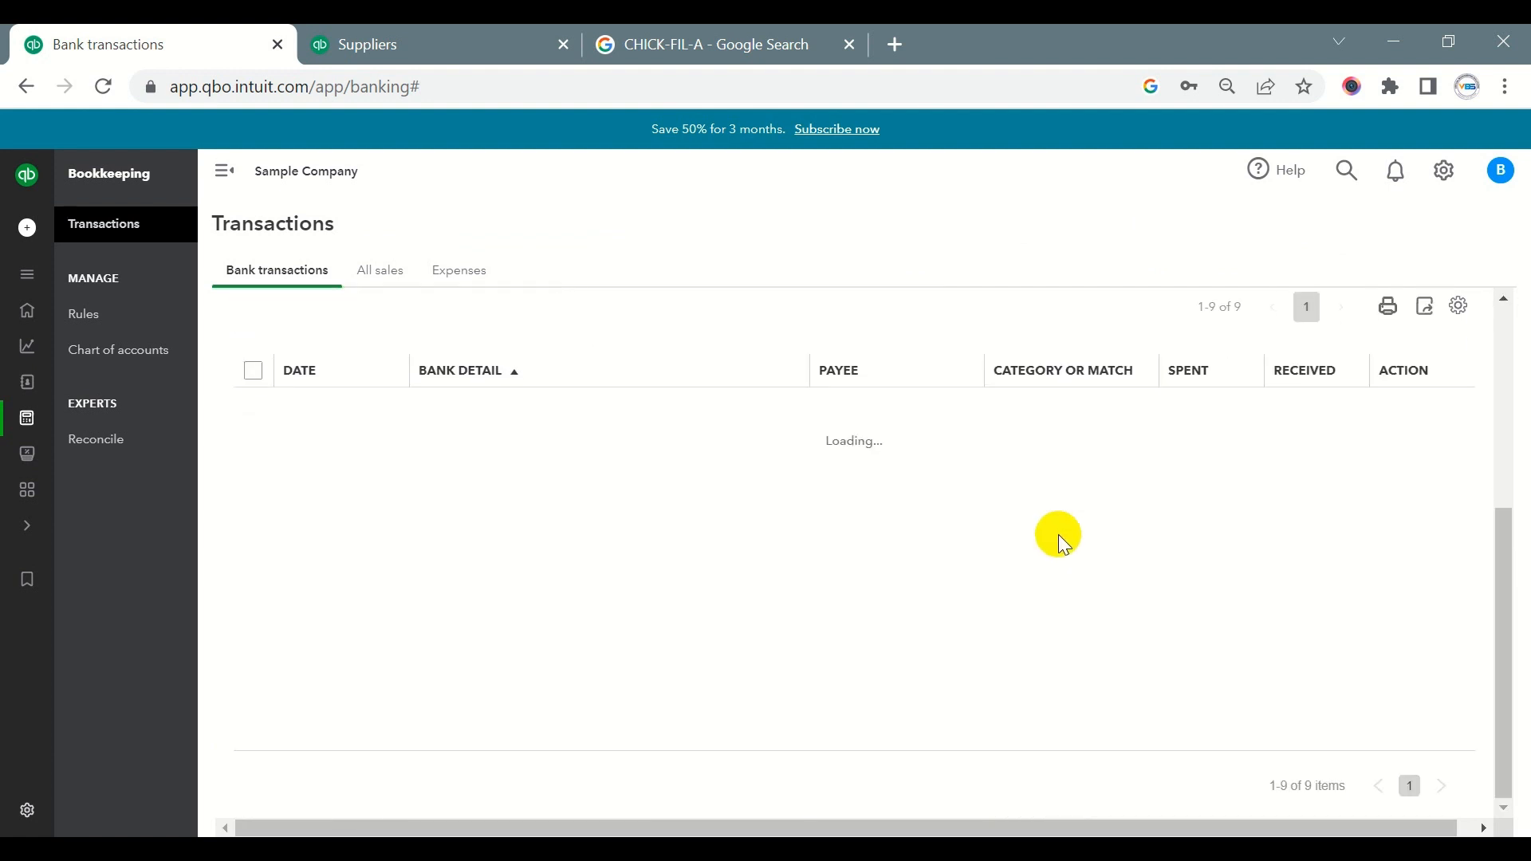
pyautogui.scroll(-8, 1061, 546)
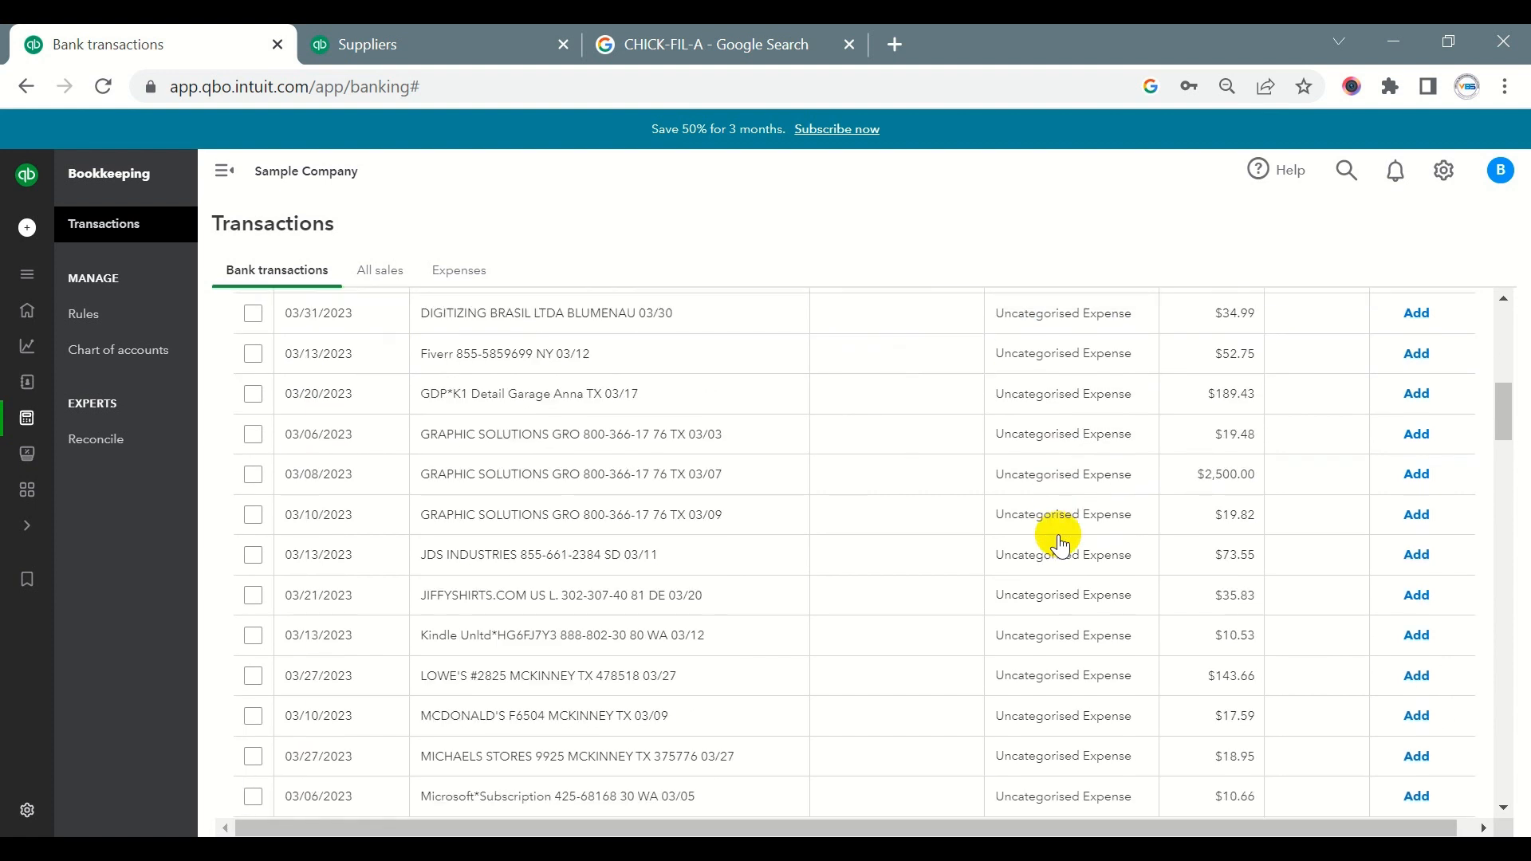
pyautogui.scroll(-6, 1061, 547)
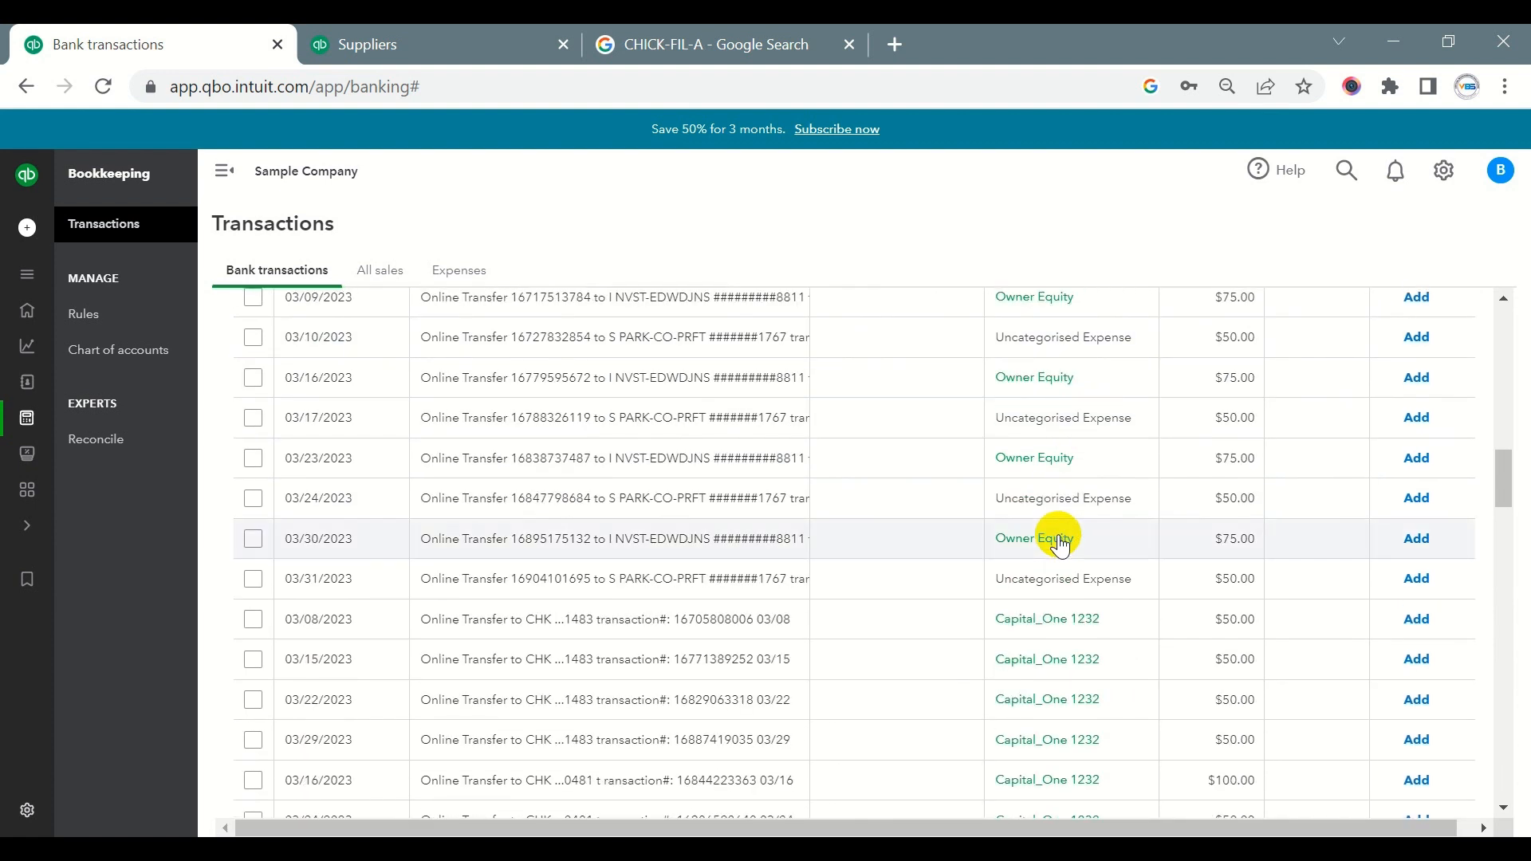
pyautogui.scroll(-2, 1061, 546)
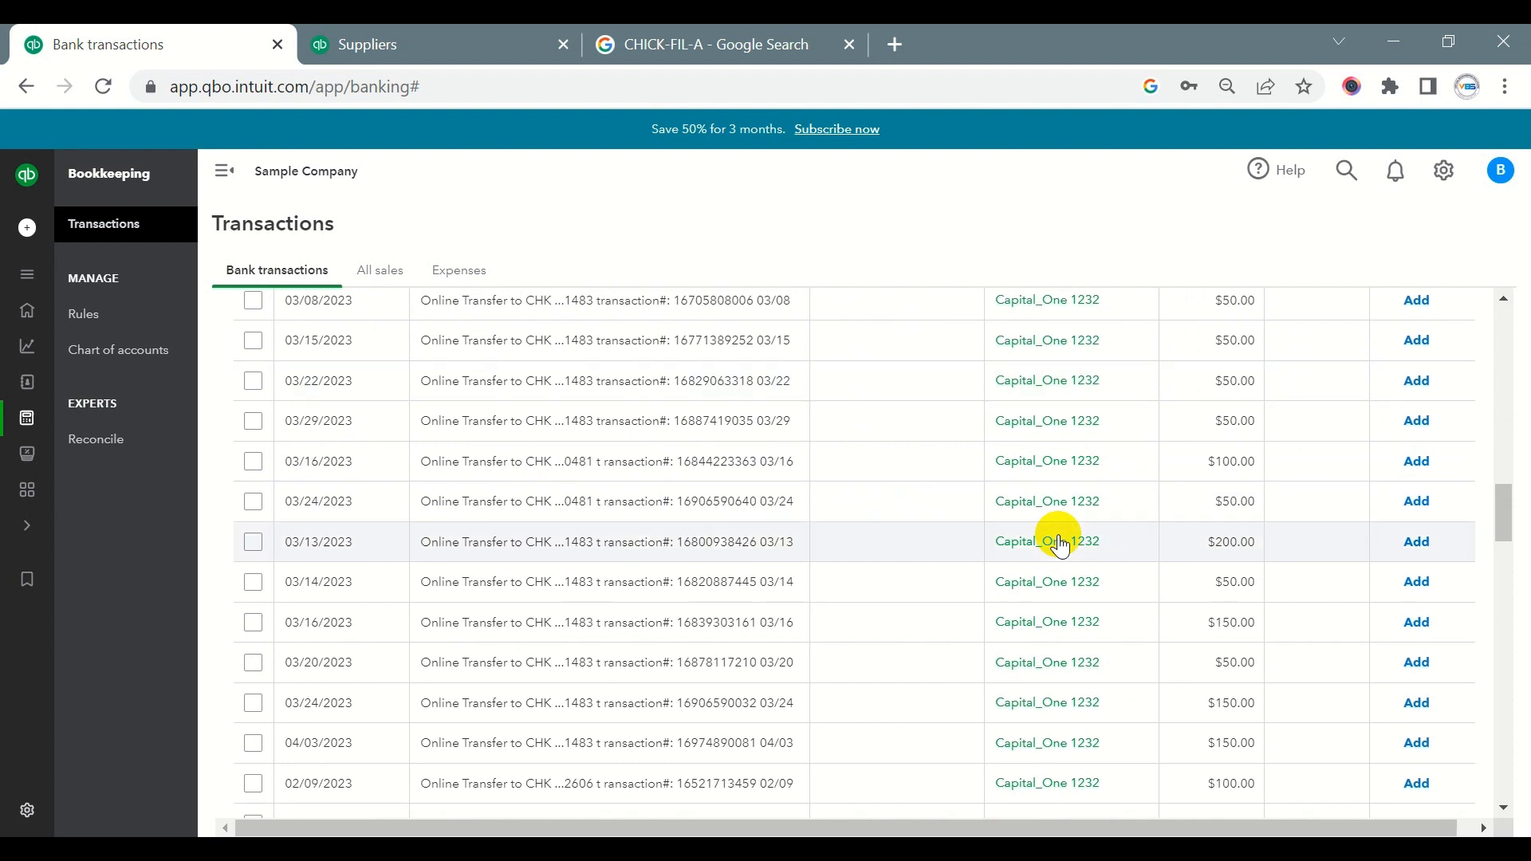
pyautogui.scroll(-4, 1060, 546)
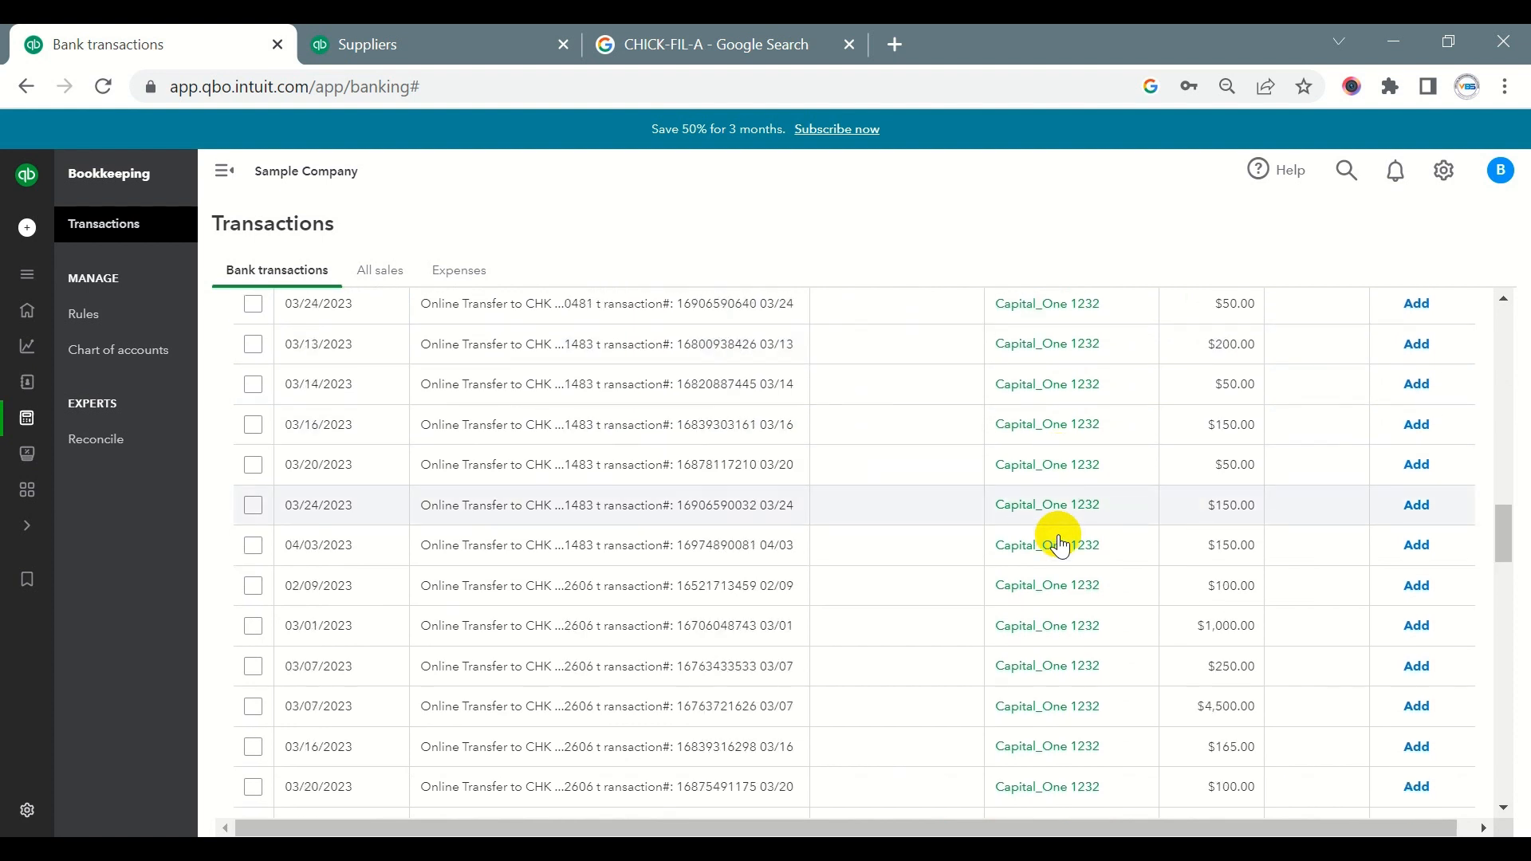
pyautogui.scroll(-2, 1061, 547)
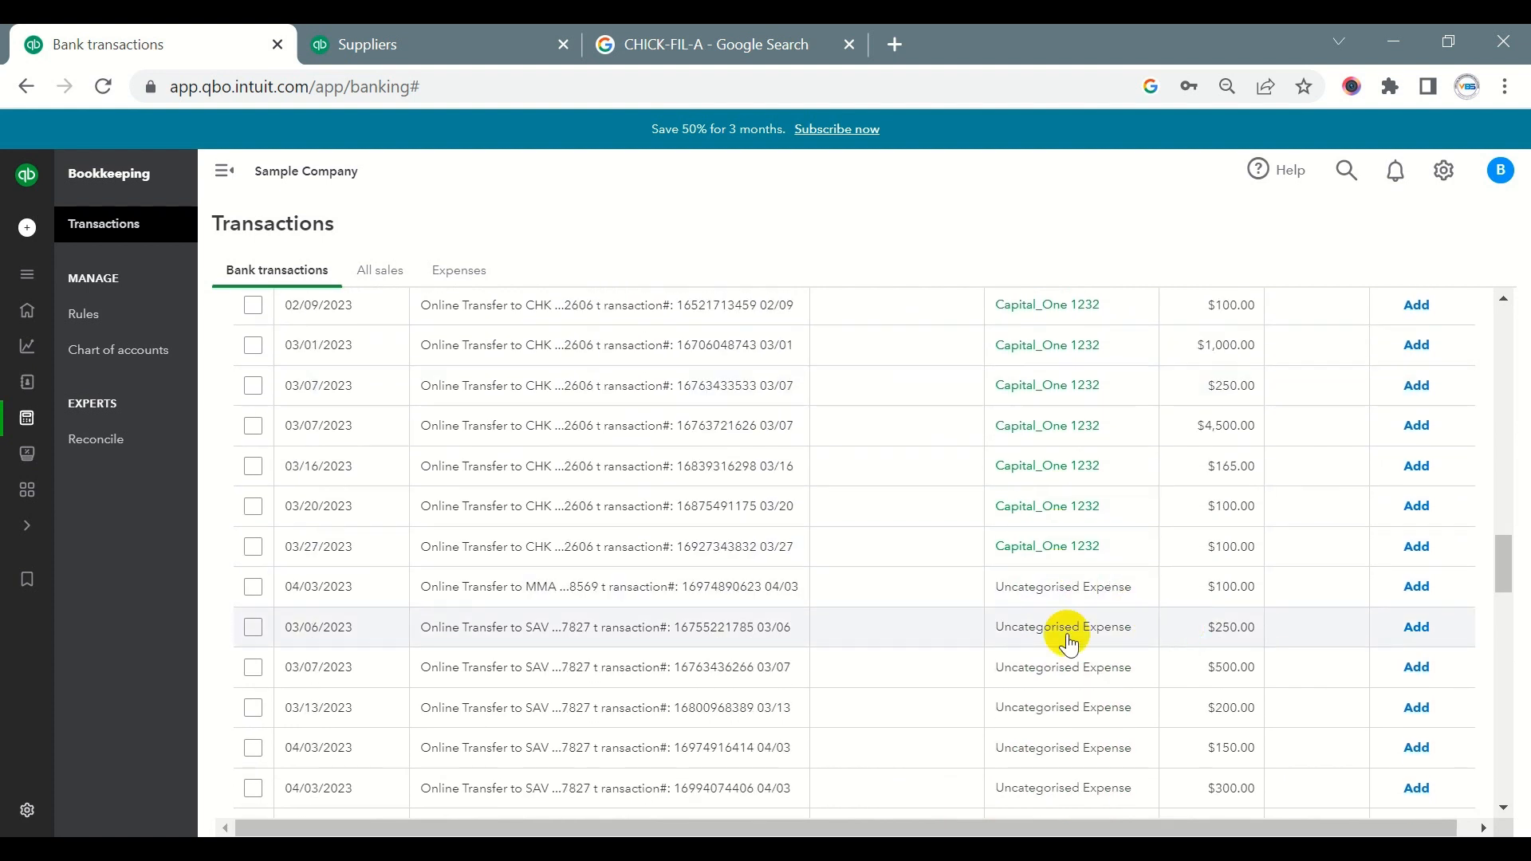
pyautogui.click(748, 642)
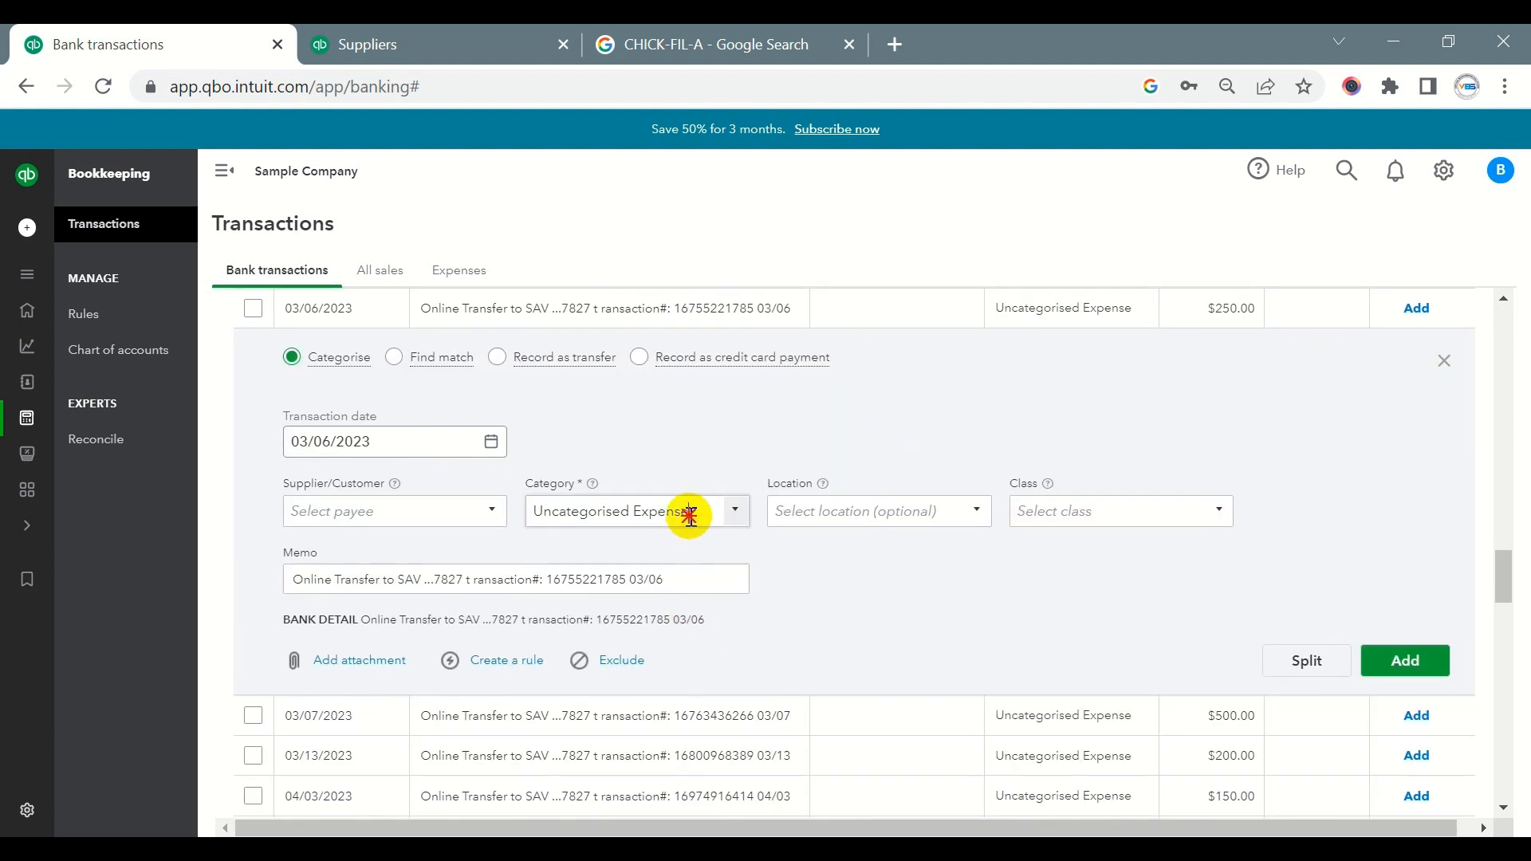
# - Set the 03/06/2023 $250.00 transfer's category to Credit Card, record it as a credit card payment without a supplier, and add it
pyautogui.click(689, 514)
pyautogui.write('cre')
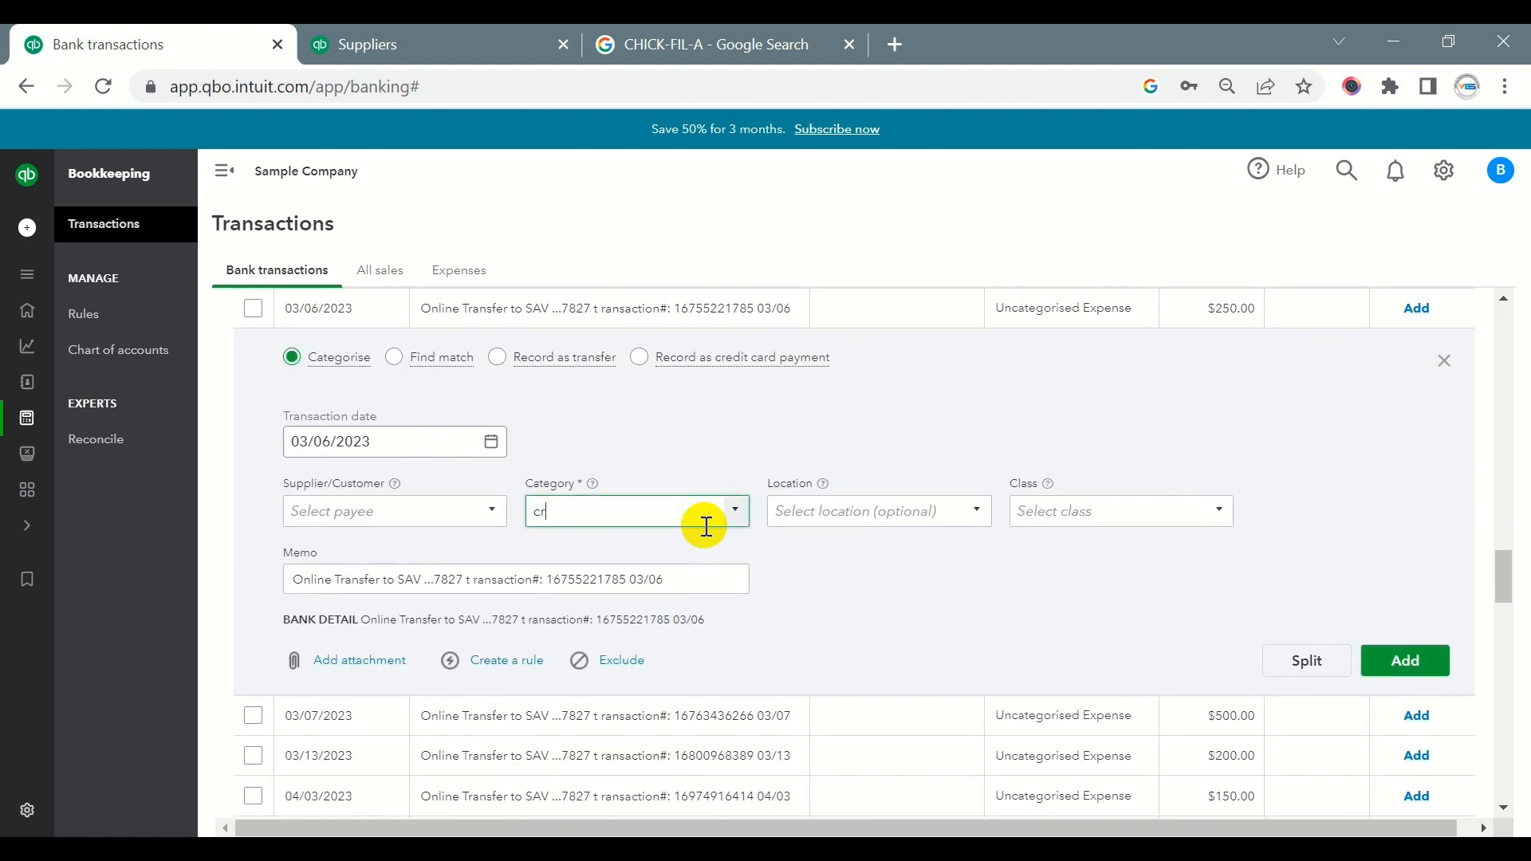
pyautogui.click(618, 589)
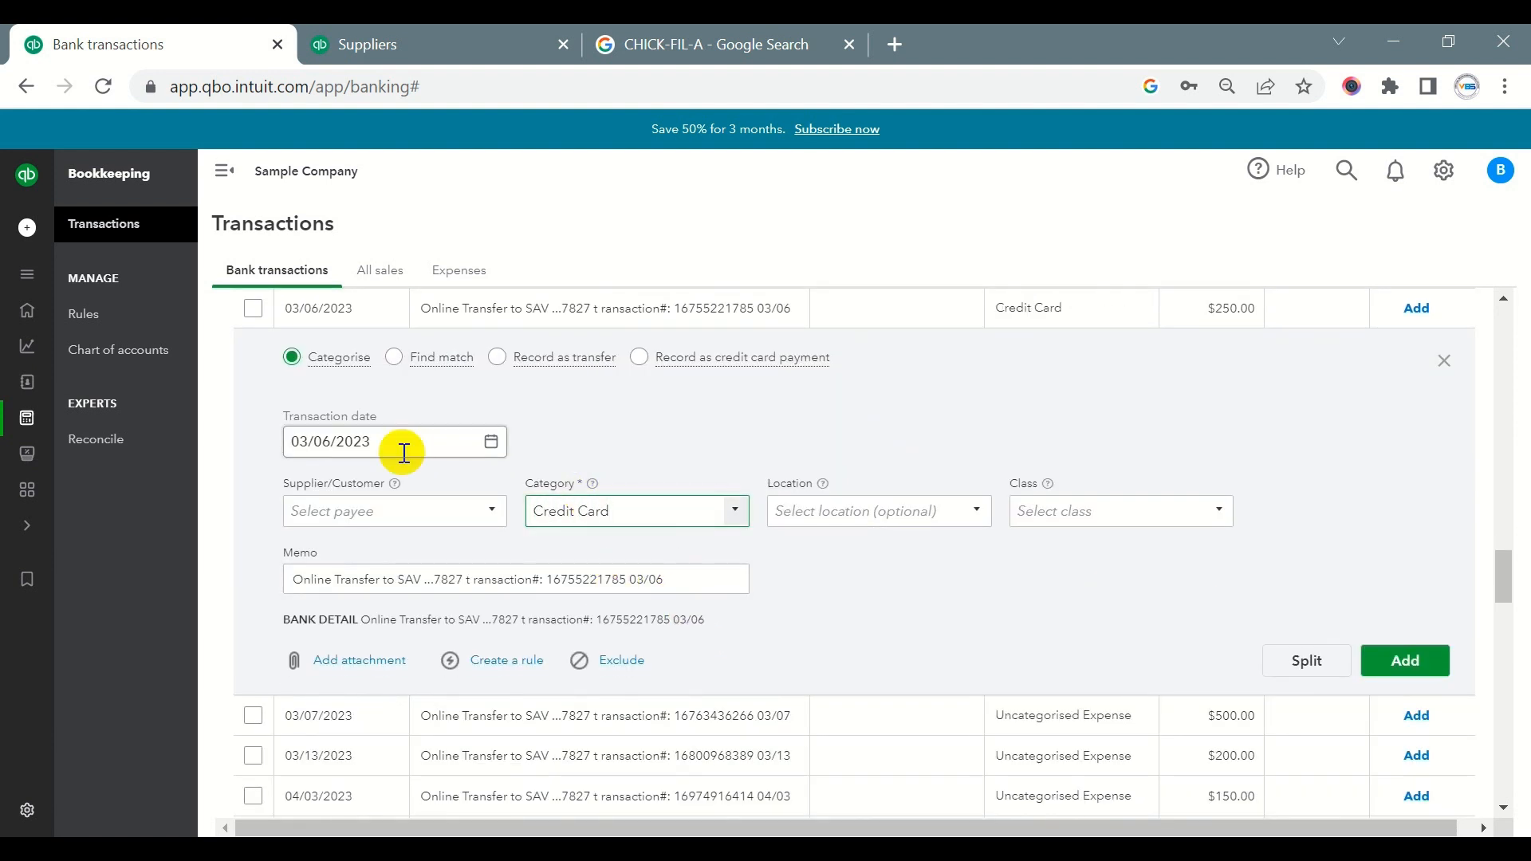
pyautogui.click(641, 358)
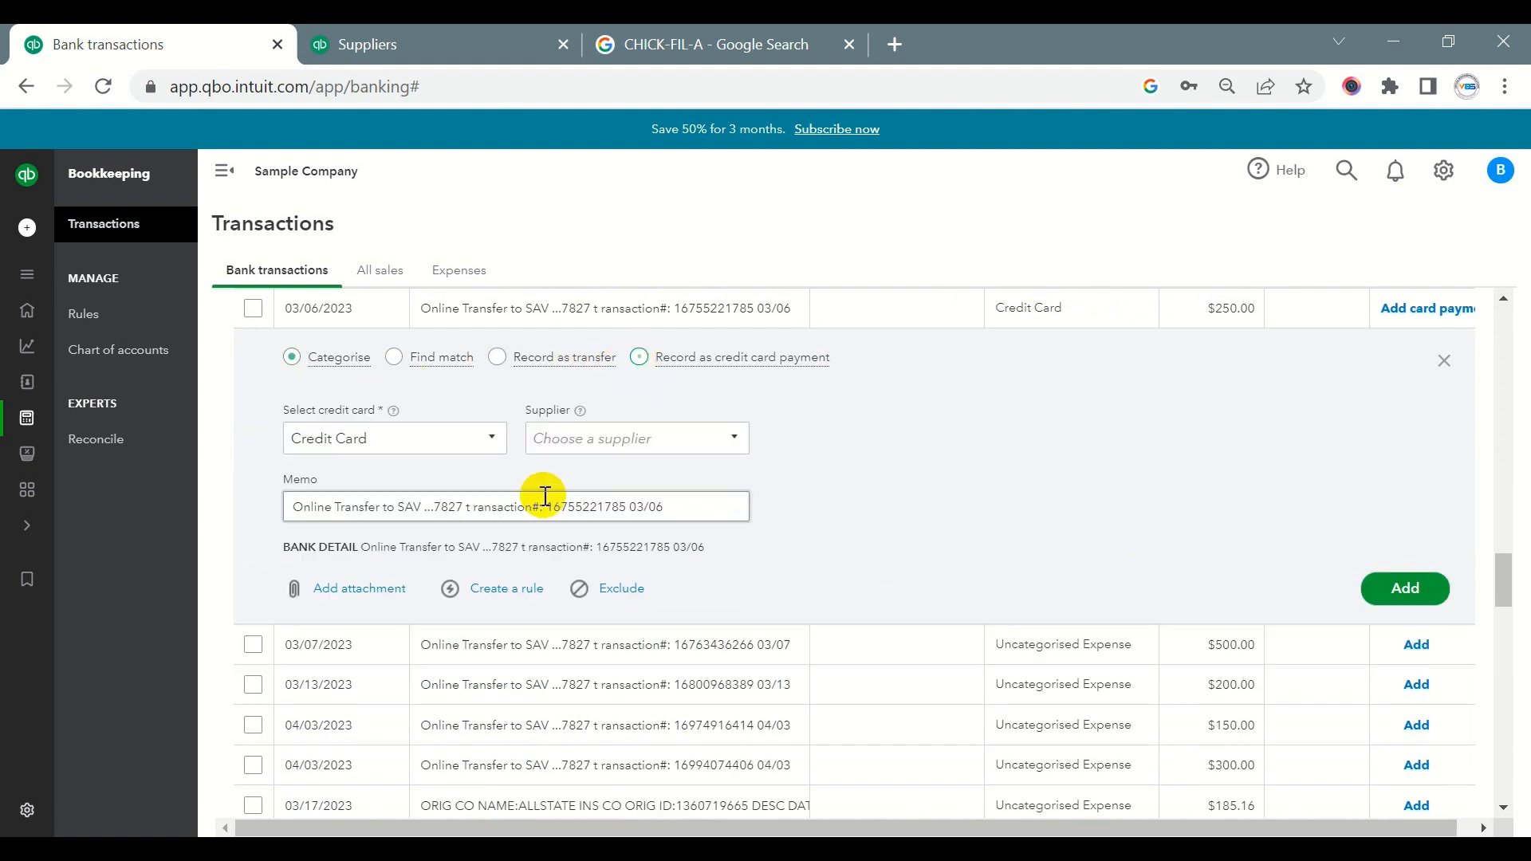
pyautogui.click(369, 438)
pyautogui.click(1402, 588)
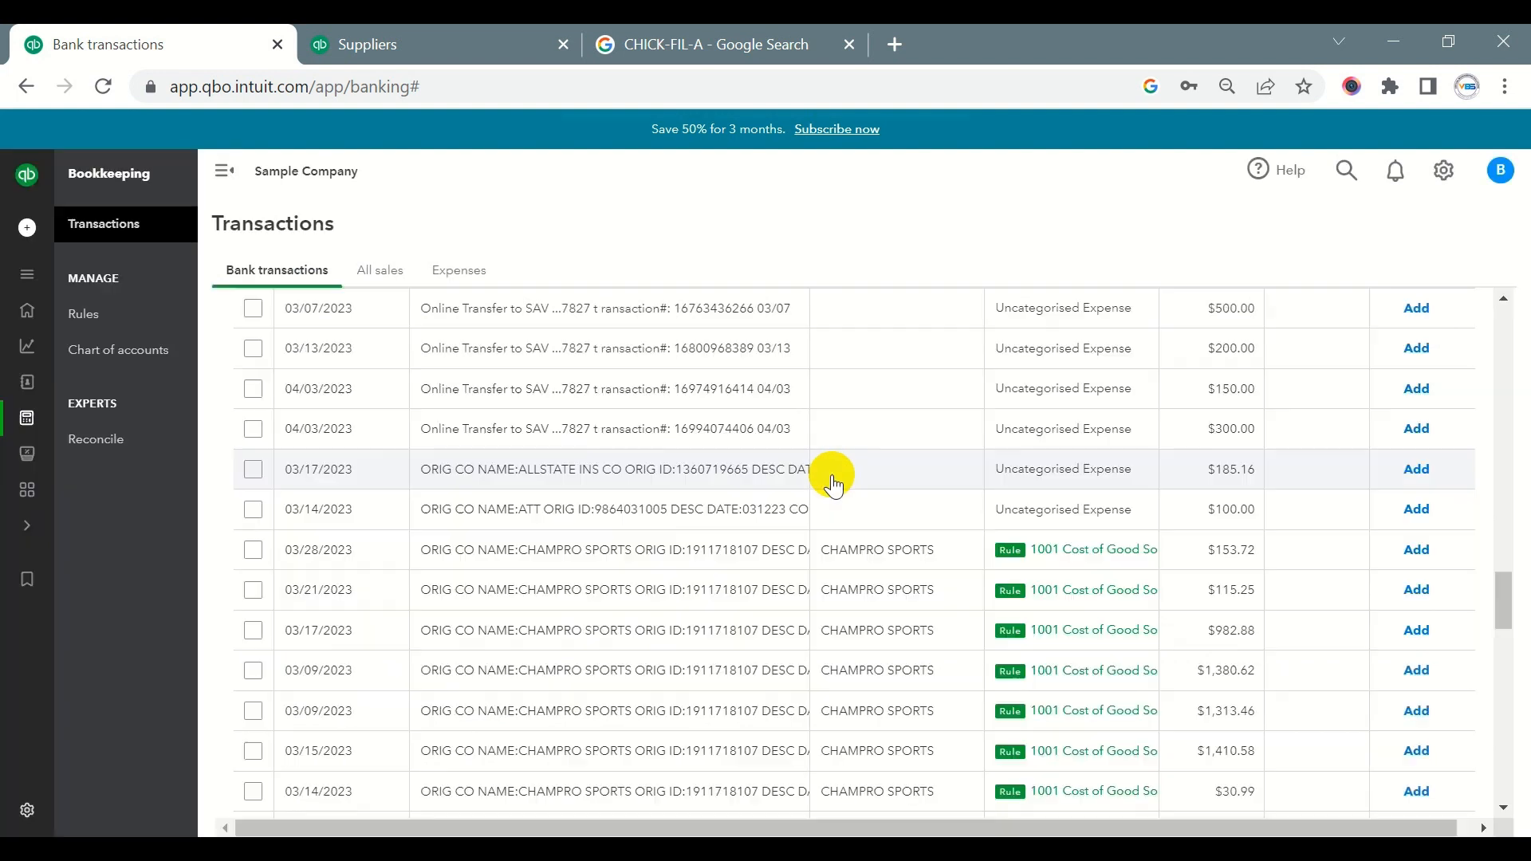
# - In the Credit Card account, match the first 03/03/2023 $250.00 online payment to the 03/06/2023 credit card payment
pyautogui.scroll(7, 803, 477)
pyautogui.scroll(10, 539, 478)
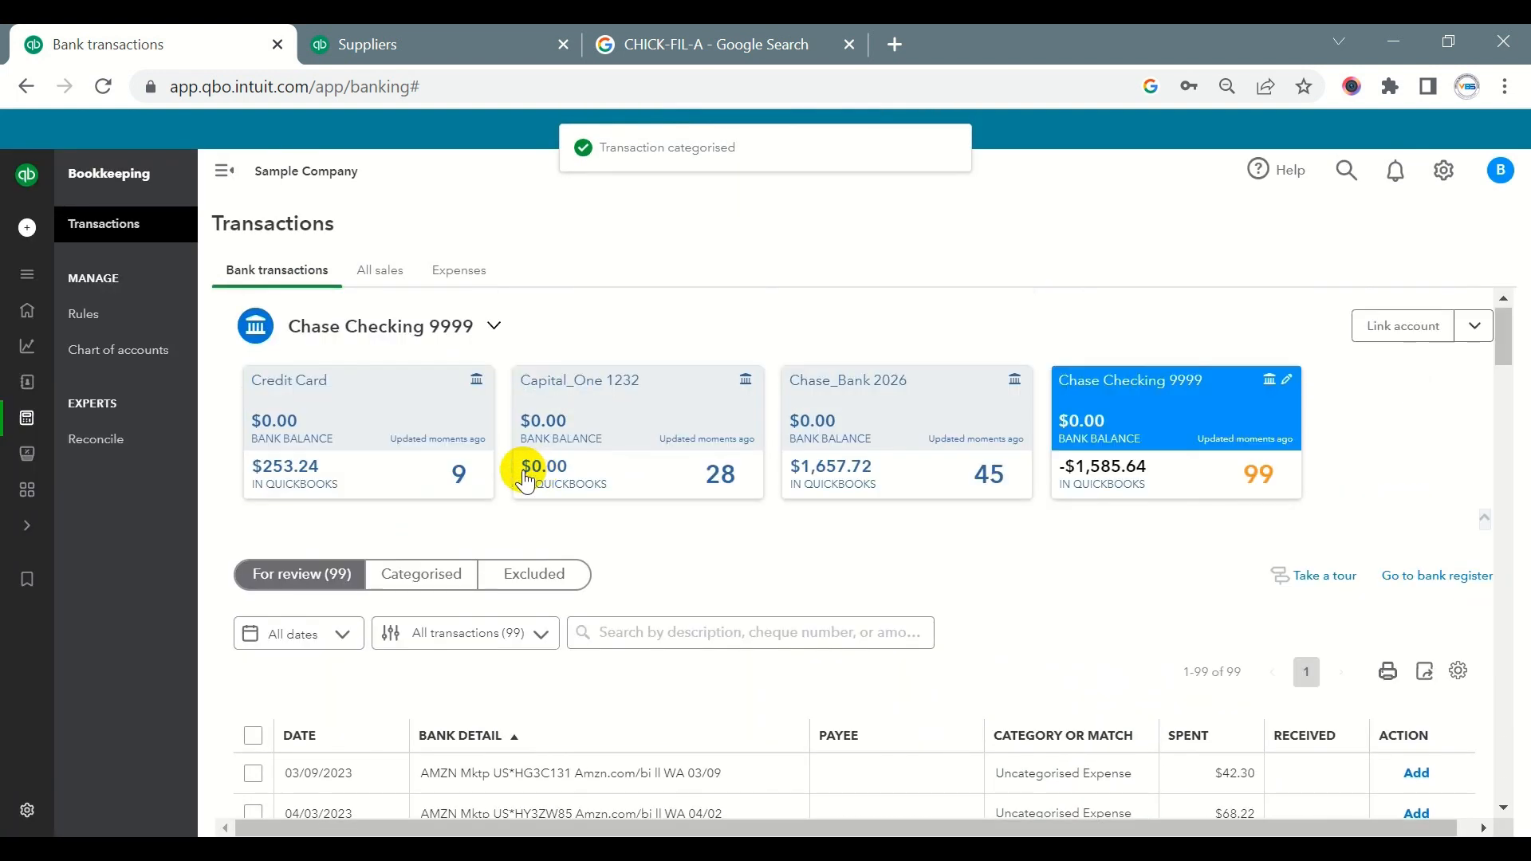
pyautogui.click(370, 427)
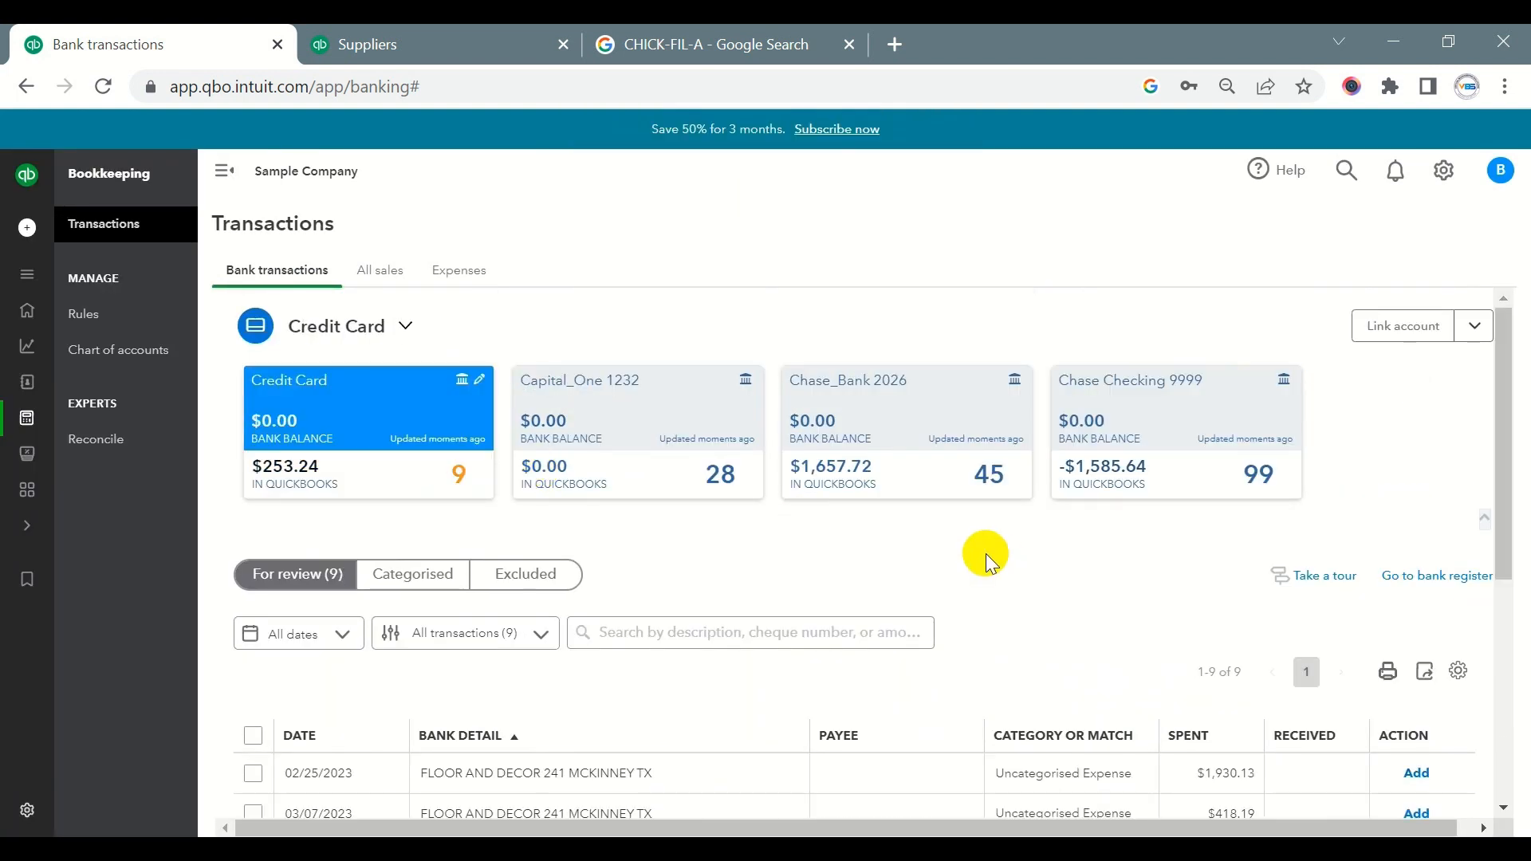
pyautogui.scroll(-5, 989, 562)
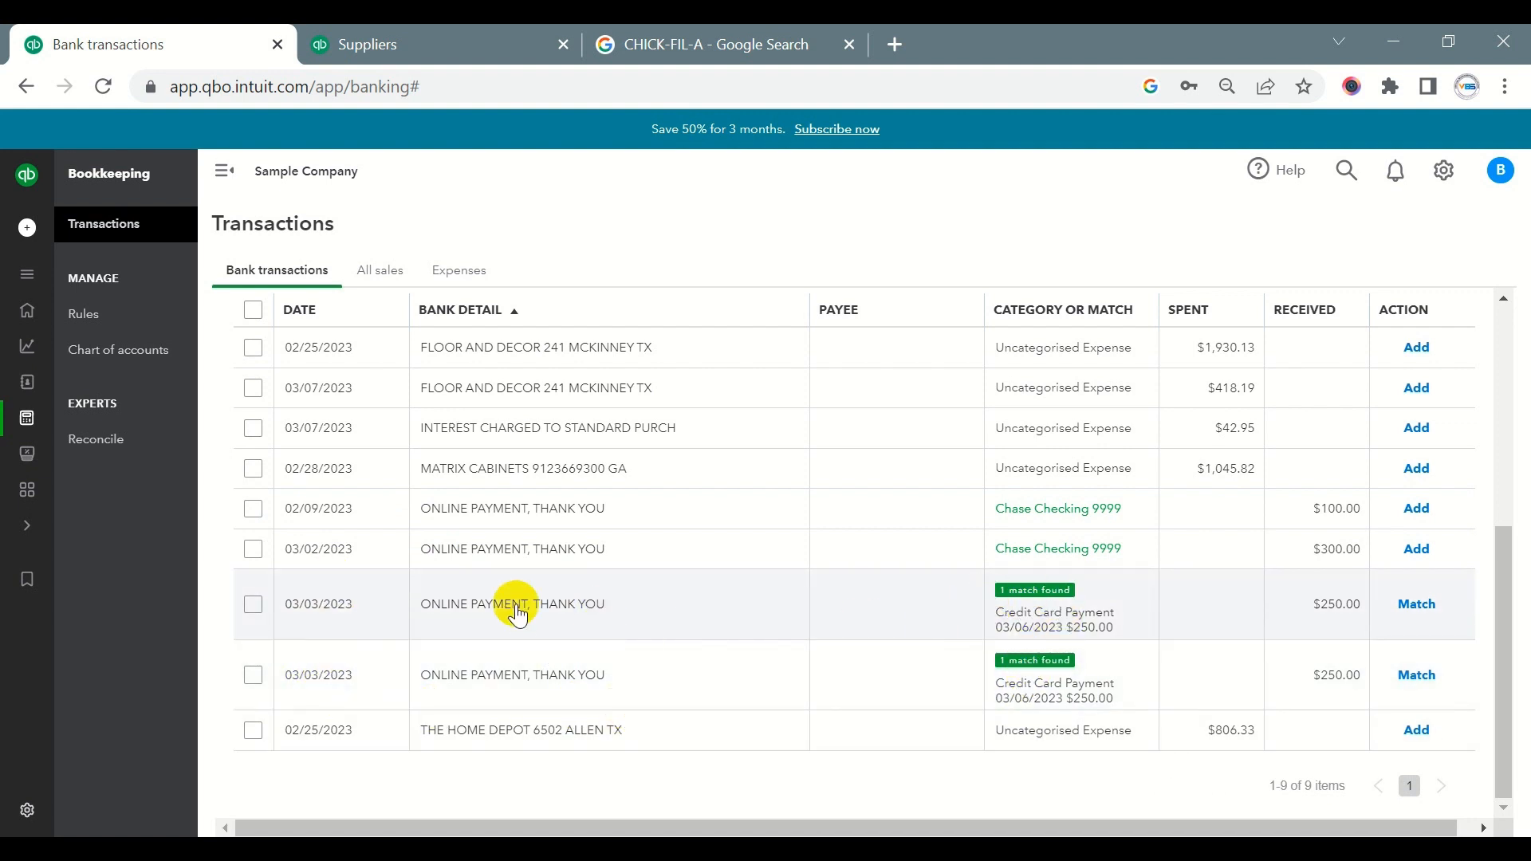
pyautogui.click(1405, 604)
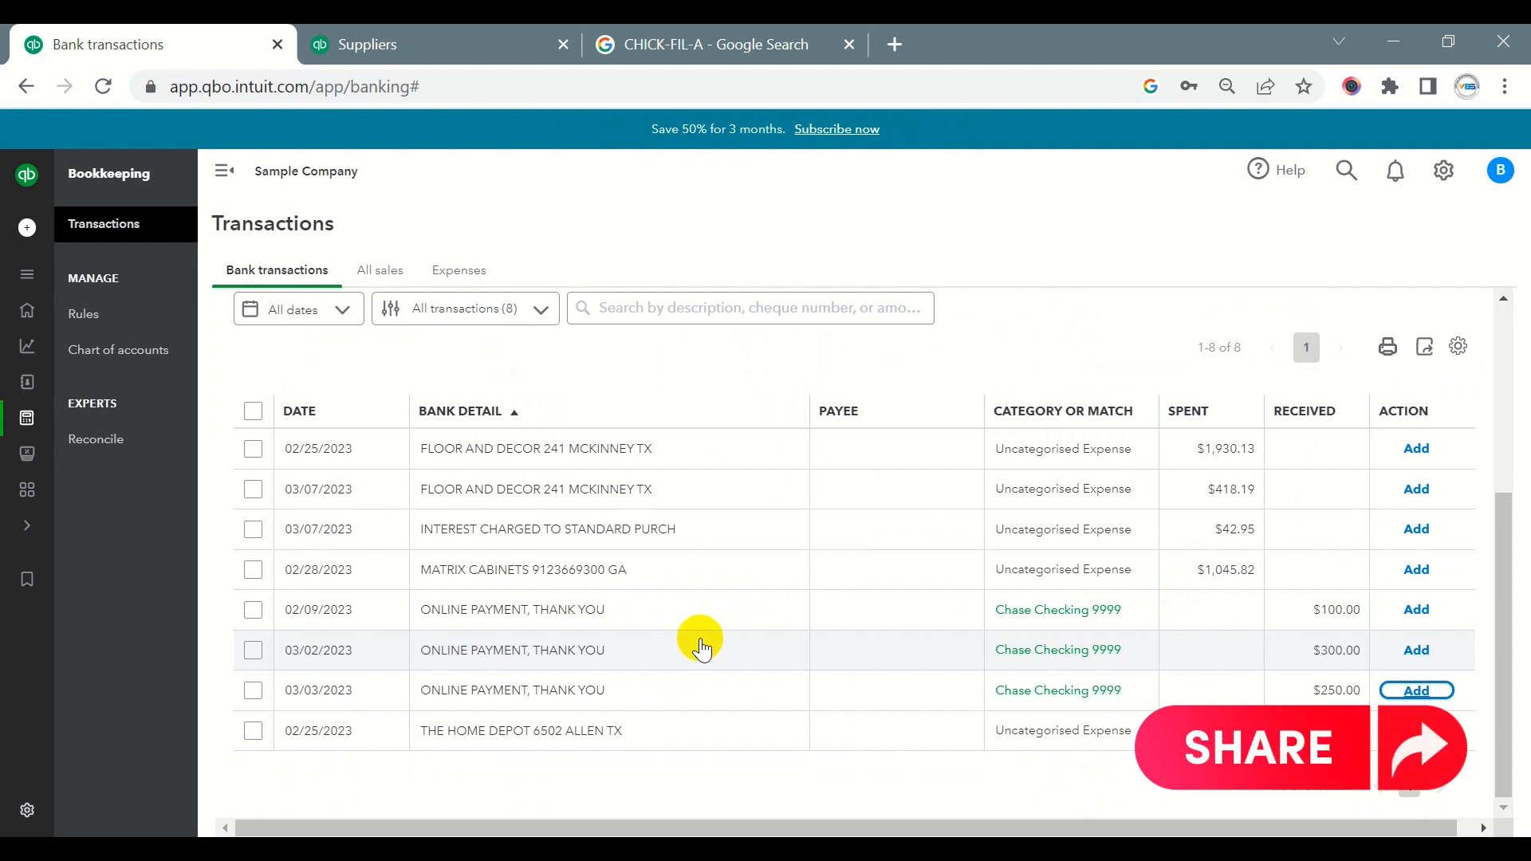
# - Inspect the 02/09/2023 online payment of $100.00 in the Credit Card account and close its details
pyautogui.moveTo(411, 610); pyautogui.dragTo(614, 620)
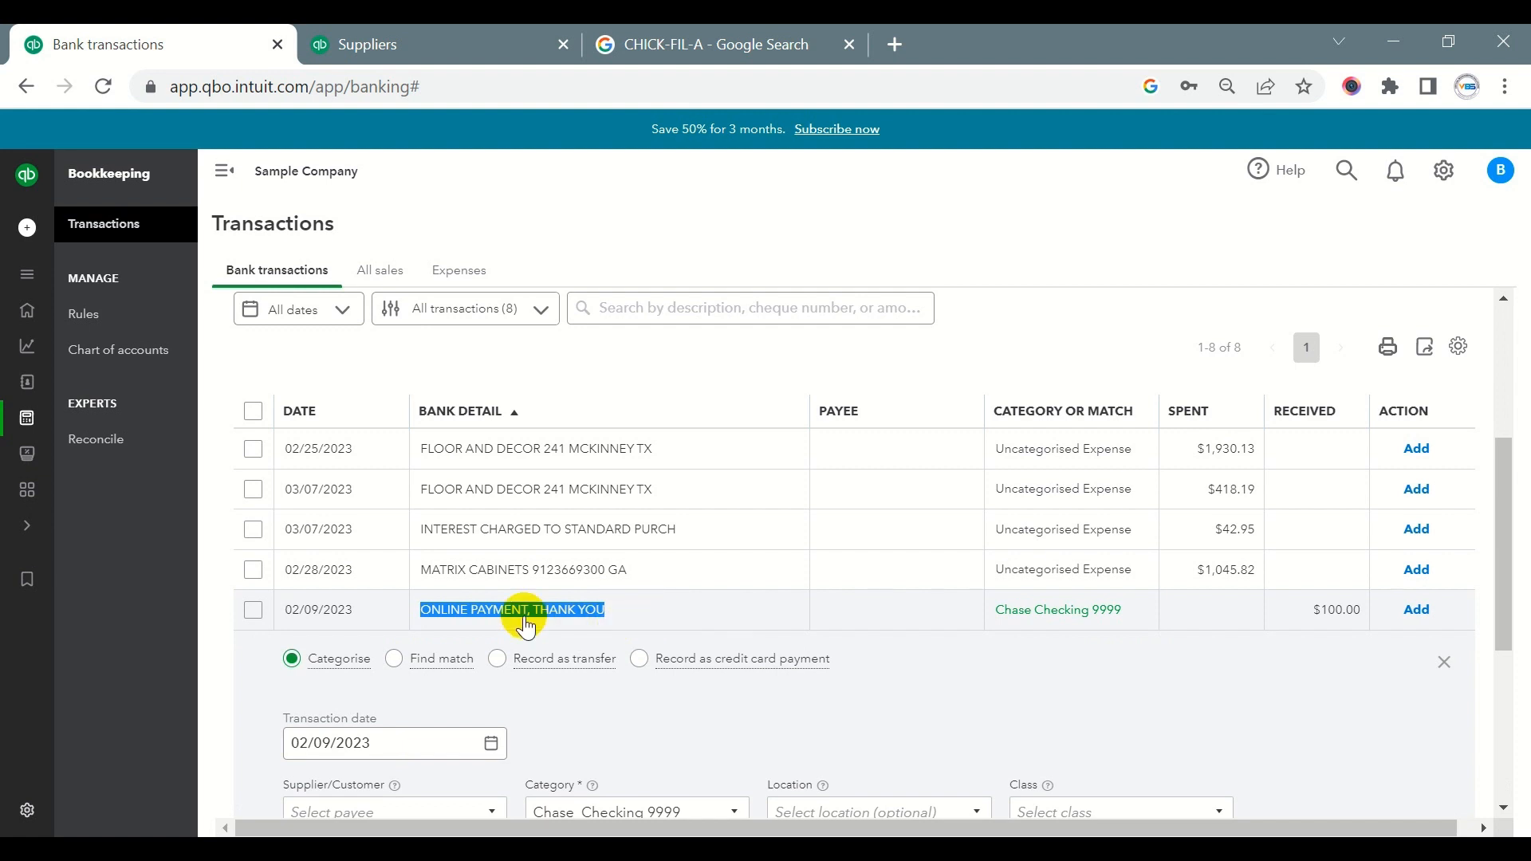
pyautogui.click(1445, 664)
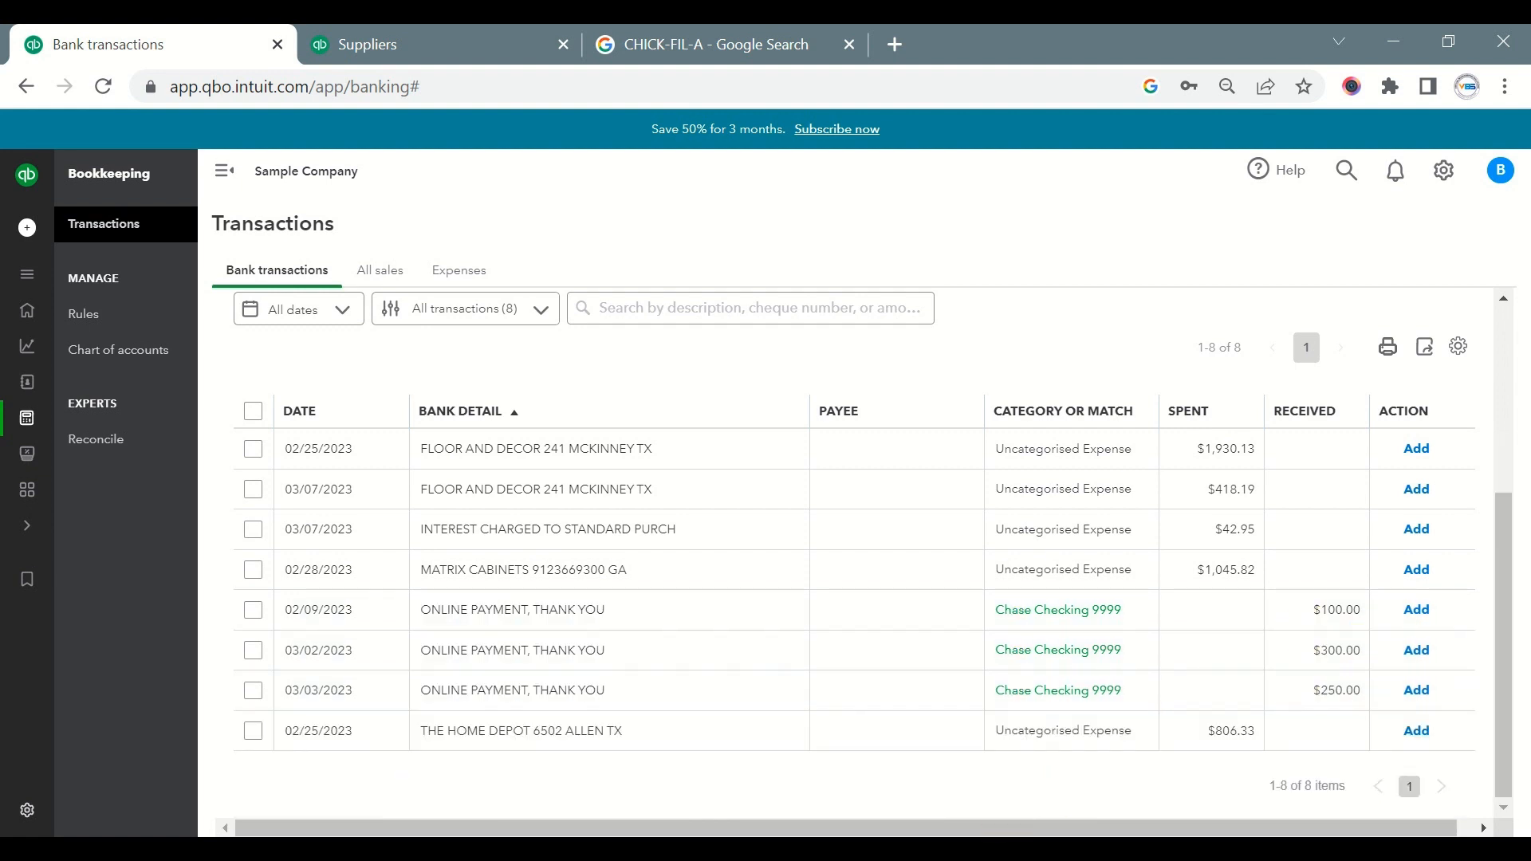
pyautogui.scroll(4, 1009, 595)
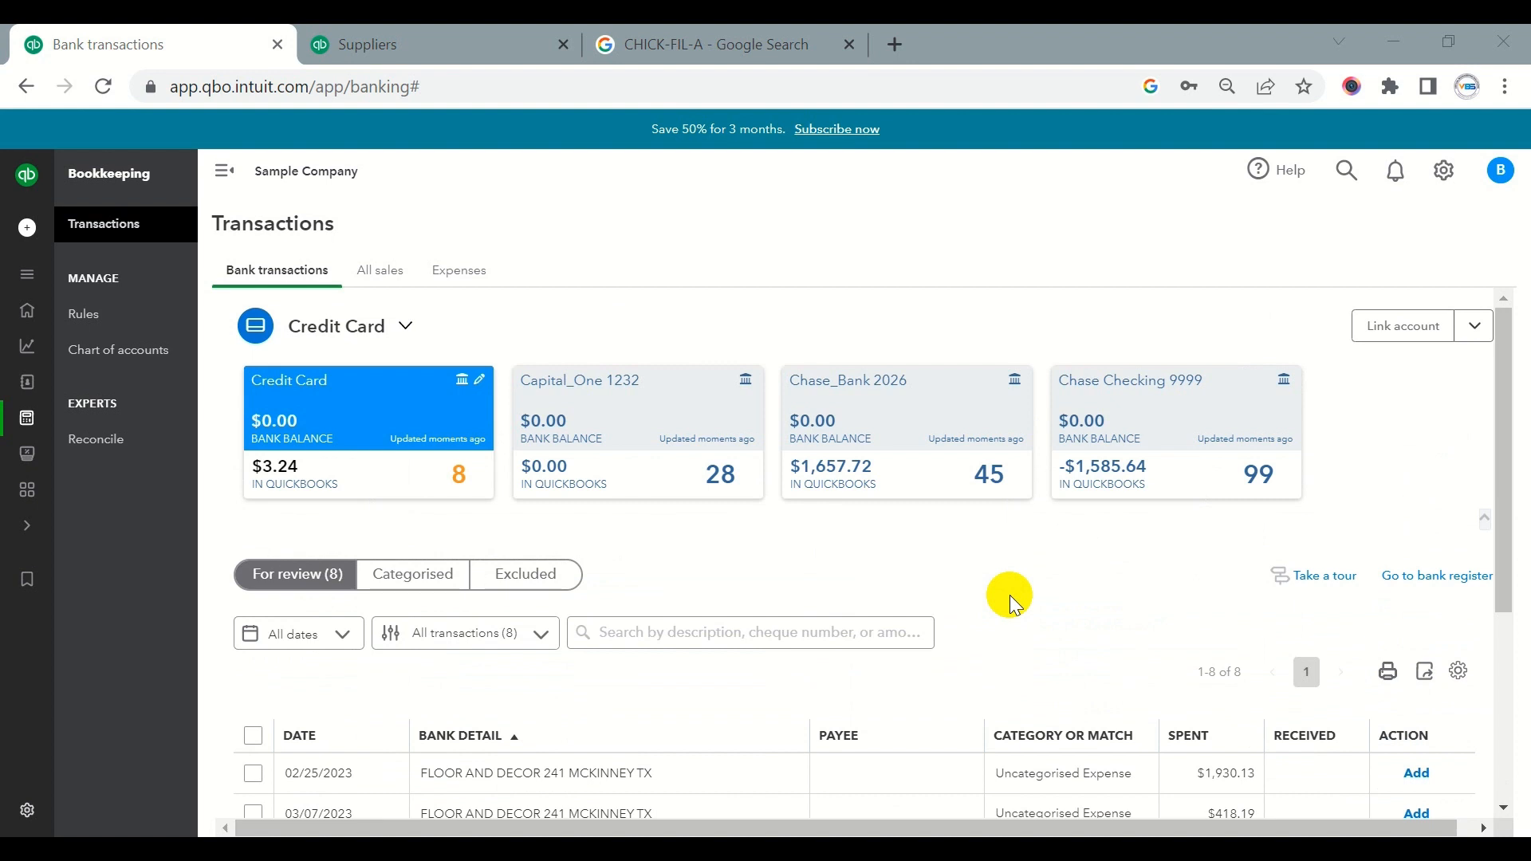